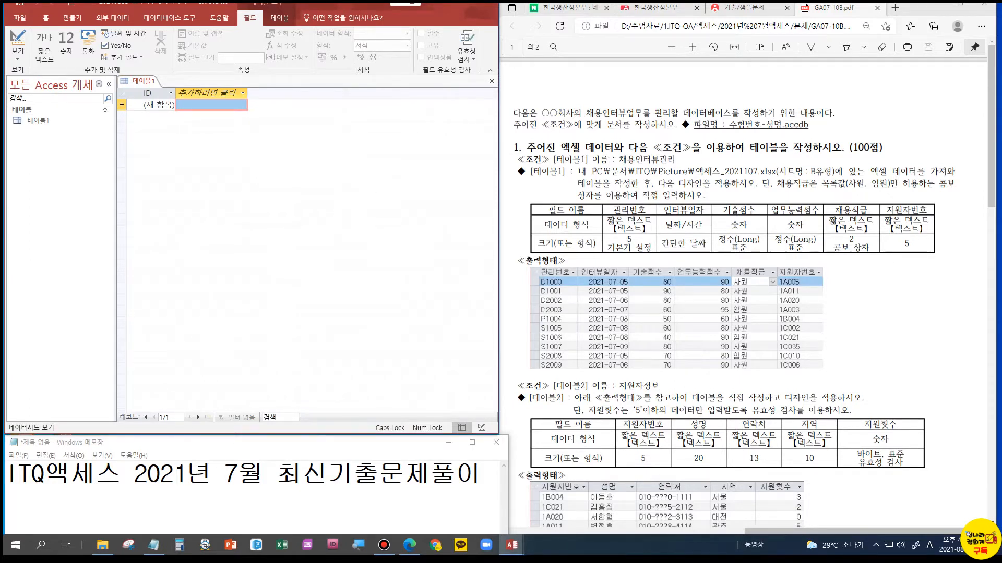
pyautogui.press('ctrl')
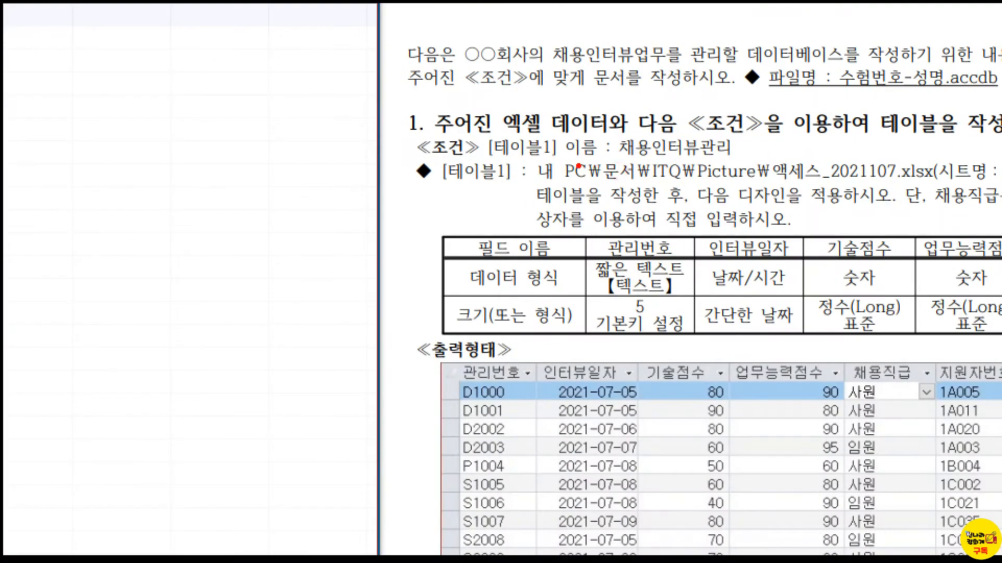
pyautogui.moveTo(531, 156); pyautogui.dragTo(947, 187)
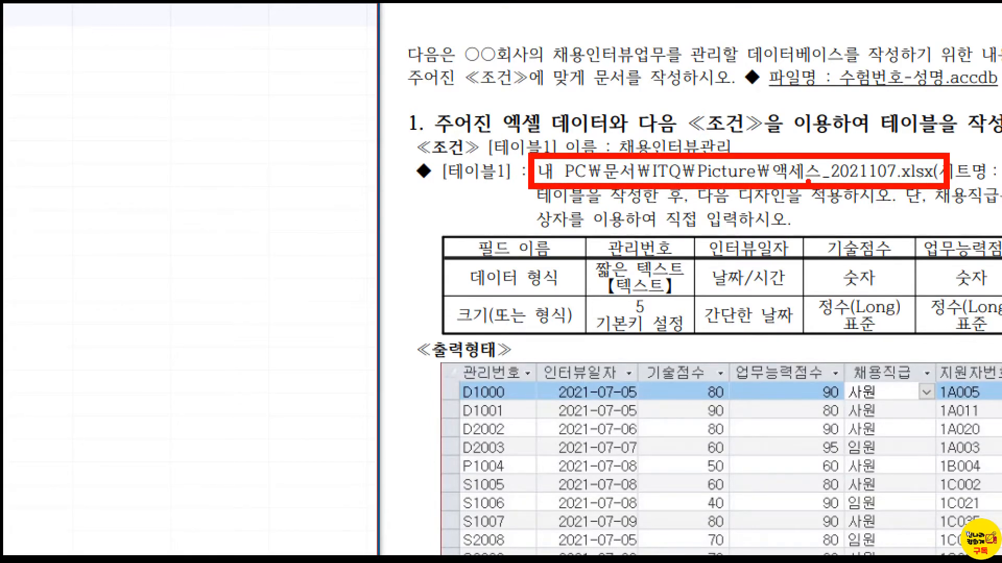
pyautogui.press('Escape')
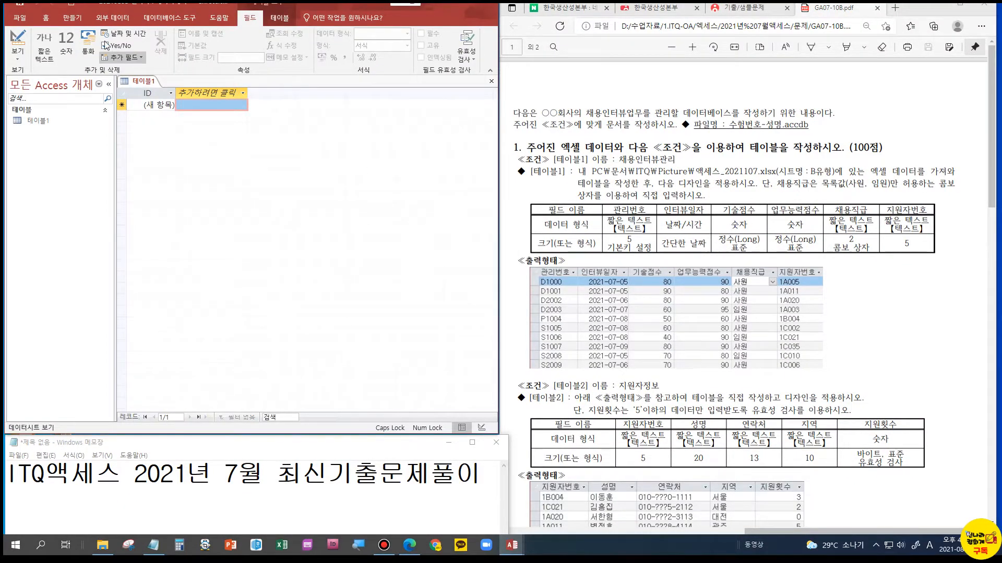
# Start an Excel spreadsheet import and choose 액세스_2021107.xlsx from the ITQ\Picture folder in 문서 as the source file
pyautogui.click(102, 20)
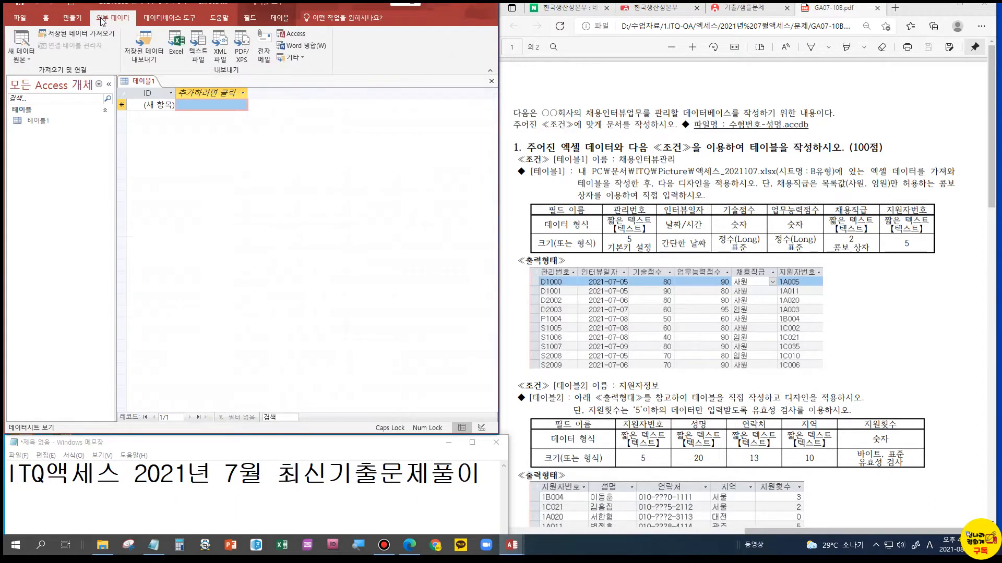
pyautogui.click(30, 57)
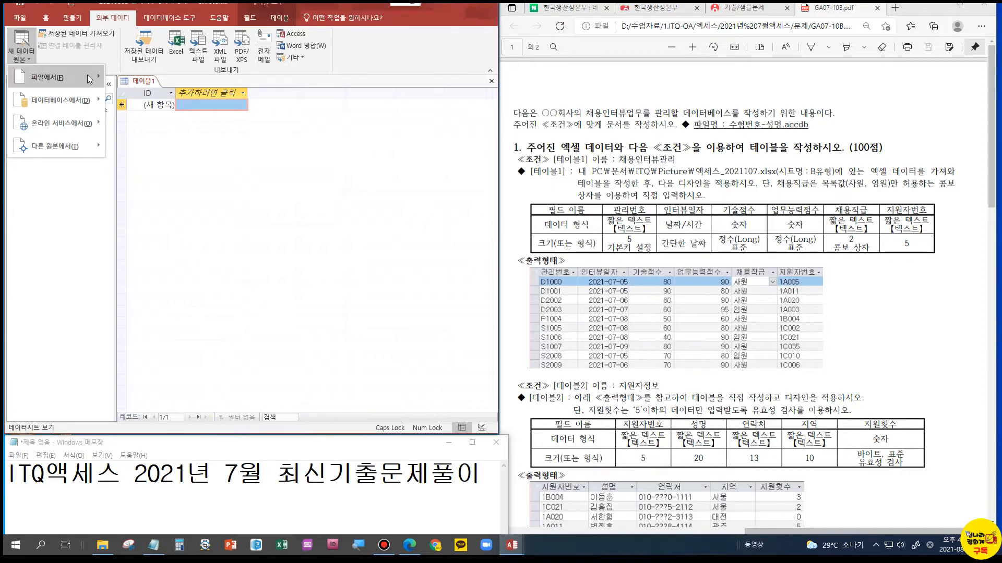
pyautogui.moveTo(86, 74)
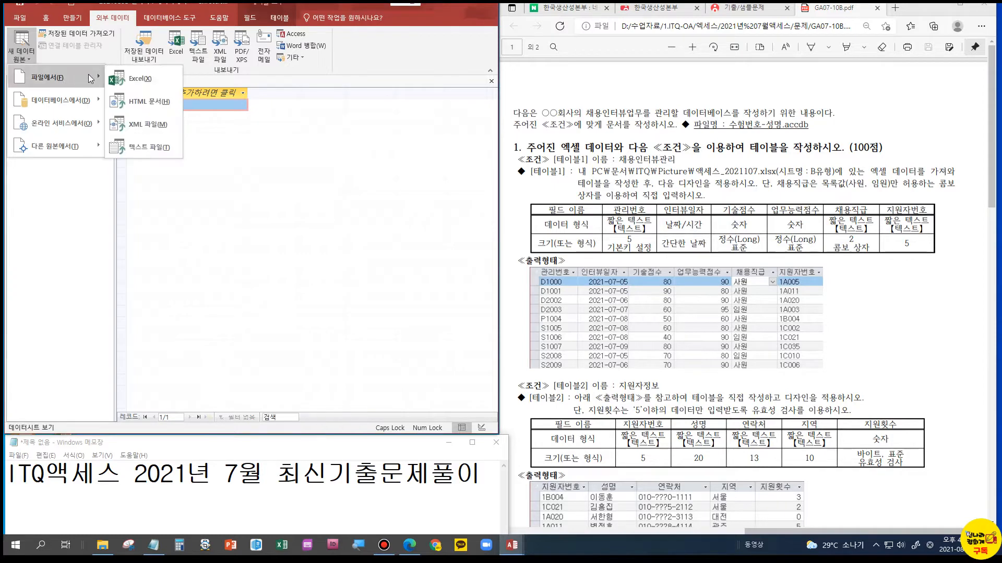
pyautogui.click(144, 81)
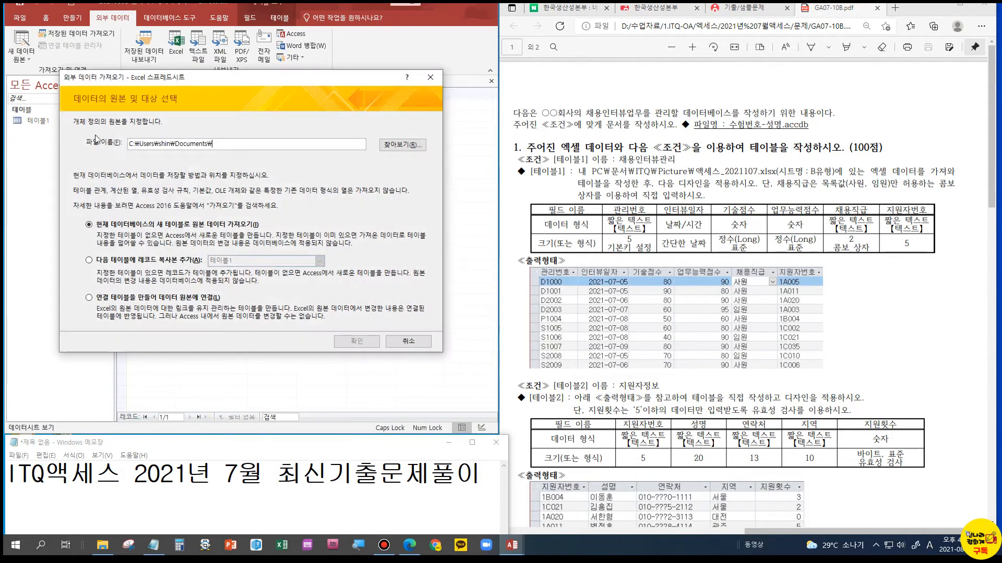
pyautogui.click(397, 146)
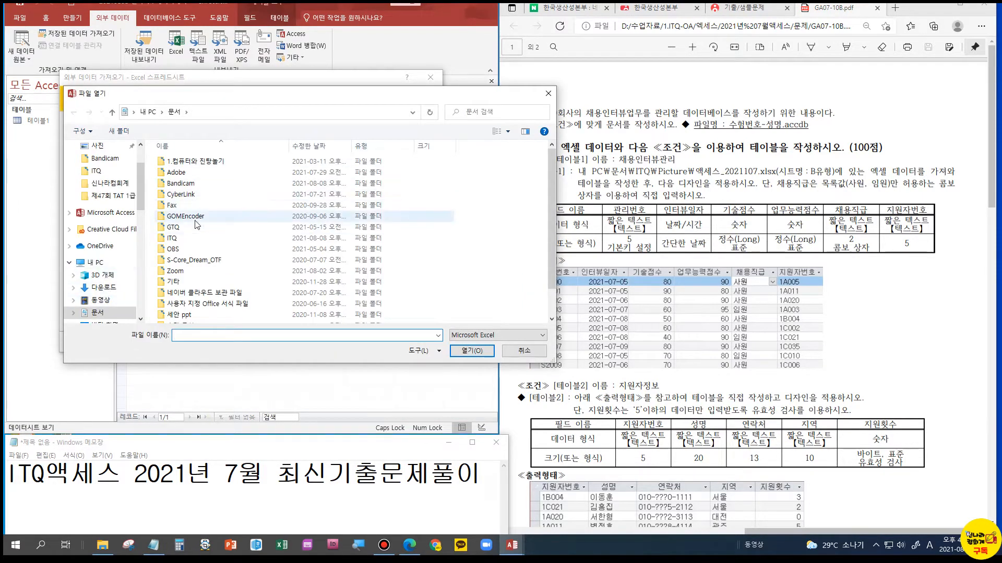
pyautogui.doubleClick(176, 238)
pyautogui.doubleClick(197, 162)
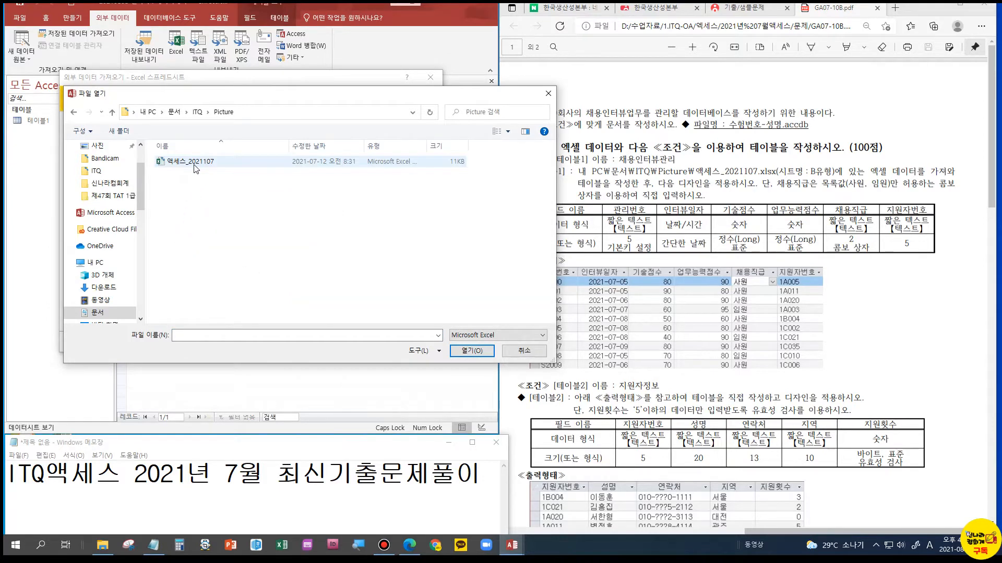
pyautogui.click(197, 167)
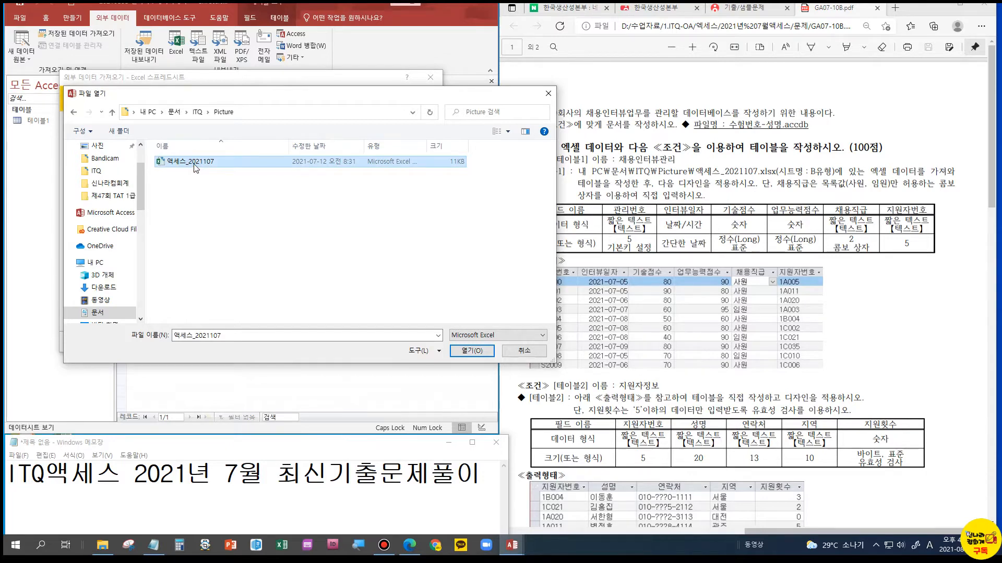
pyautogui.click(472, 351)
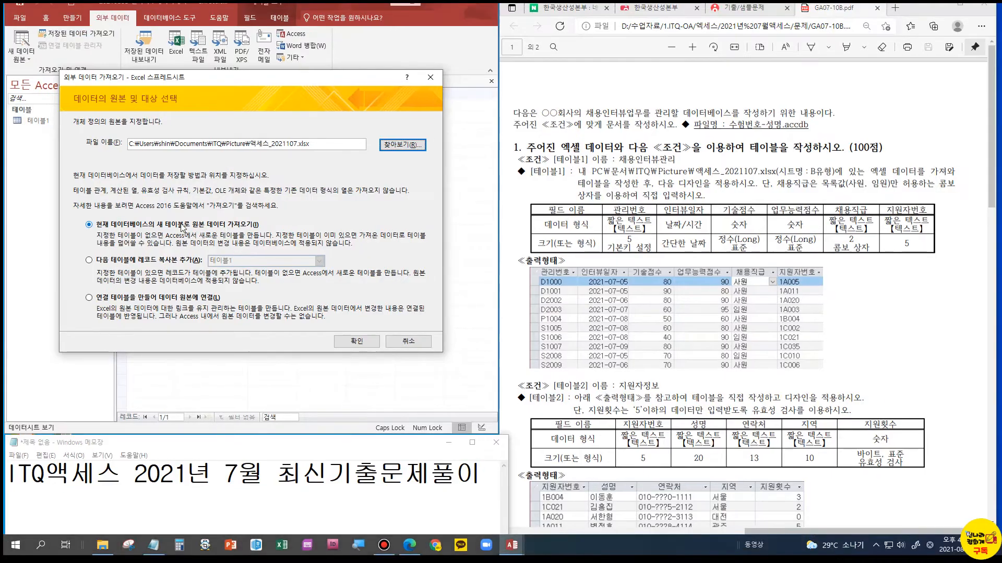
# Import into a new table, trusting the security notice, keeping the first-row column headings and choosing 관리번호 as the primary key
pyautogui.click(356, 341)
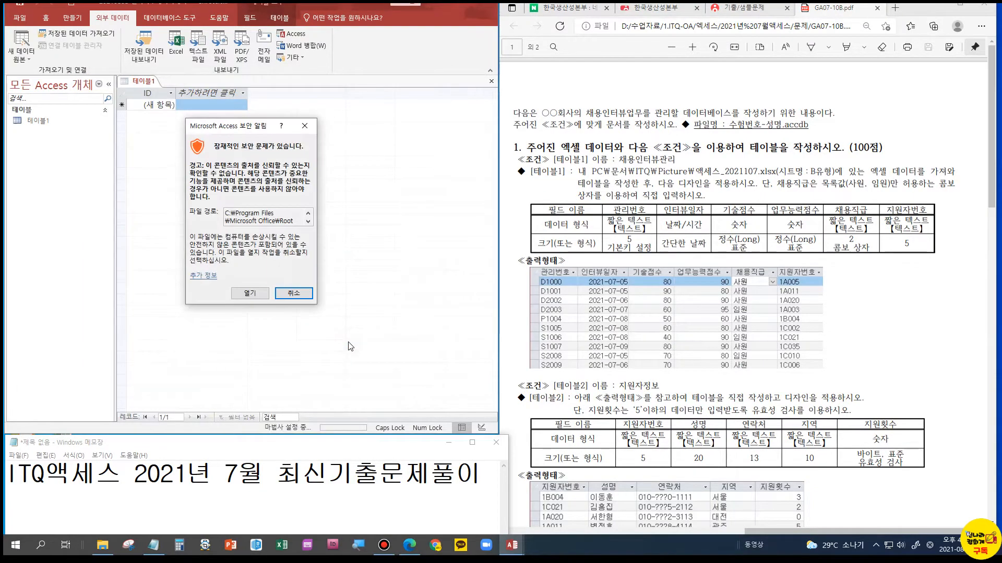
pyautogui.click(239, 295)
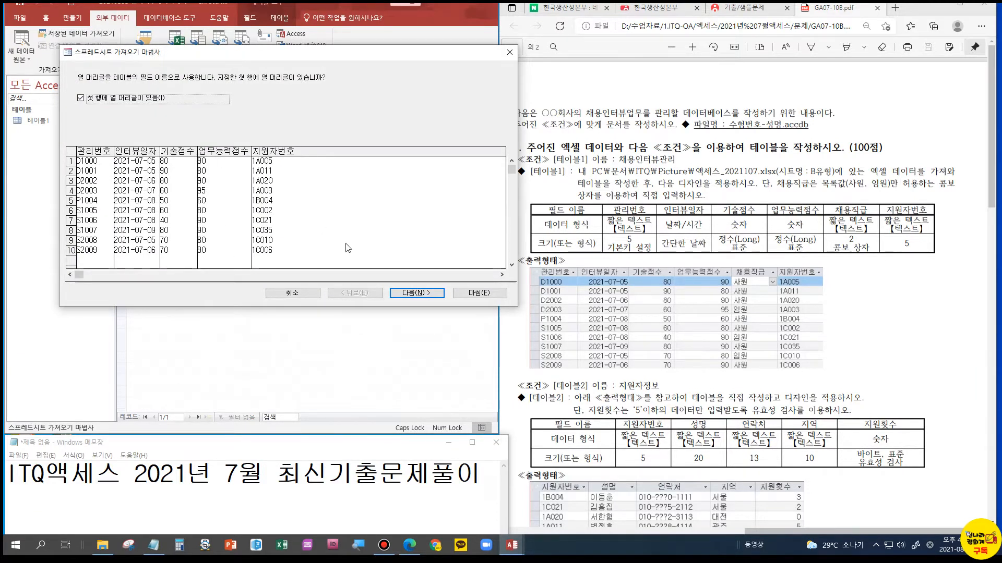
pyautogui.click(417, 293)
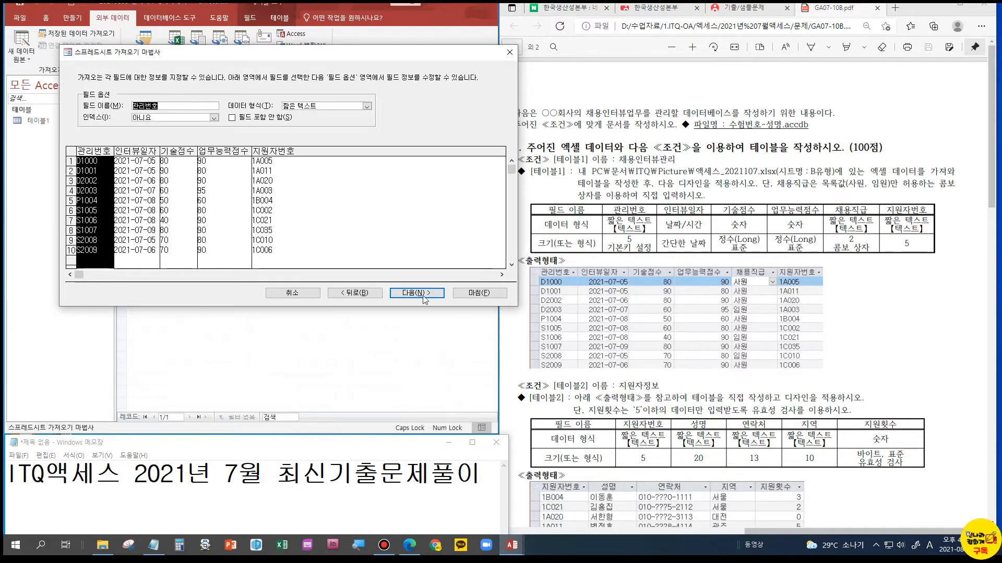
pyautogui.click(410, 292)
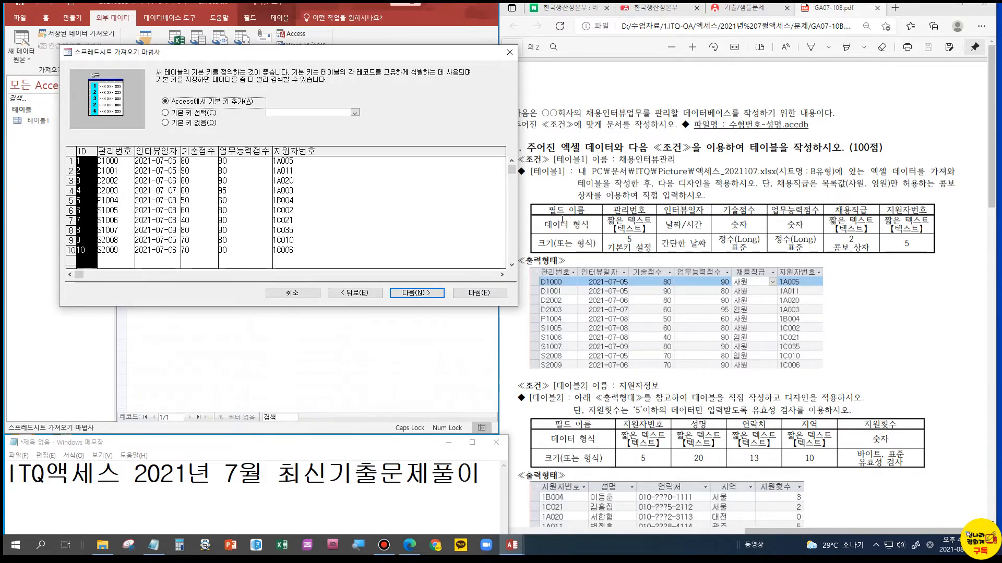
pyautogui.click(130, 148)
pyautogui.click(123, 148)
pyautogui.click(188, 116)
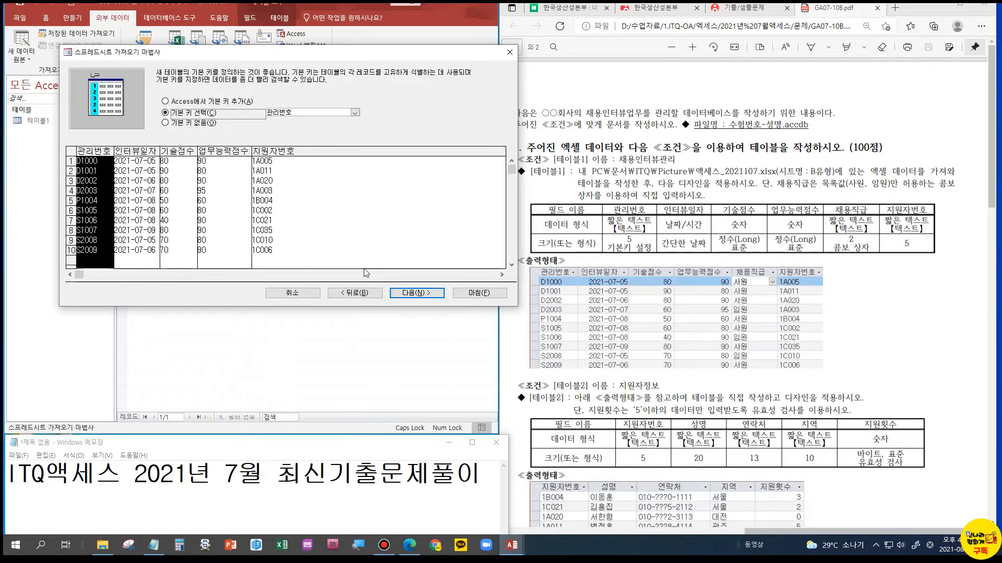
pyautogui.click(423, 293)
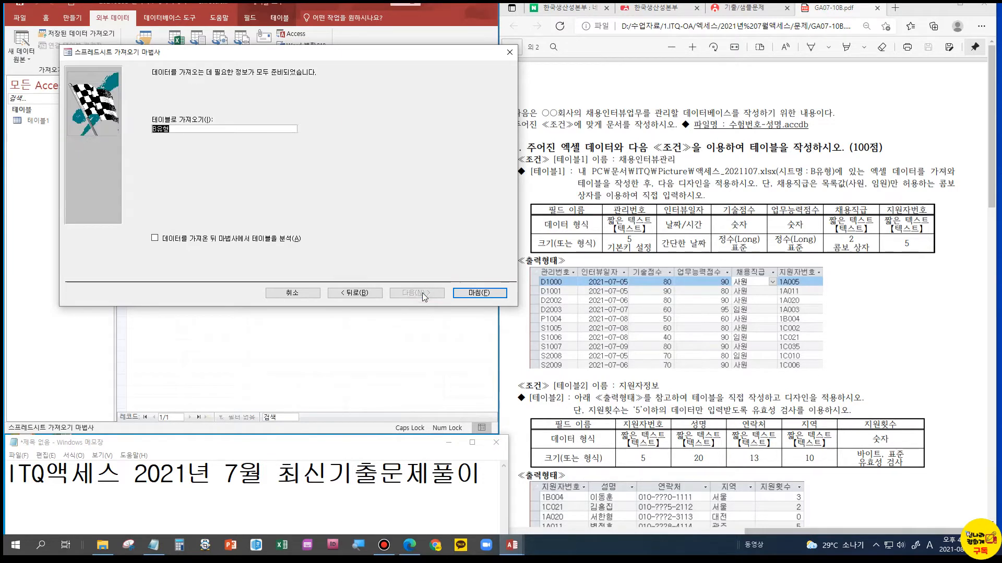
# Name the imported table 채용인터뷰관리 and finish the import without saving the import steps
pyautogui.press('BackSpace')
pyautogui.write('CO')
pyautogui.write('채용인터')
pyautogui.write('뷰관리')
pyautogui.click(457, 296)
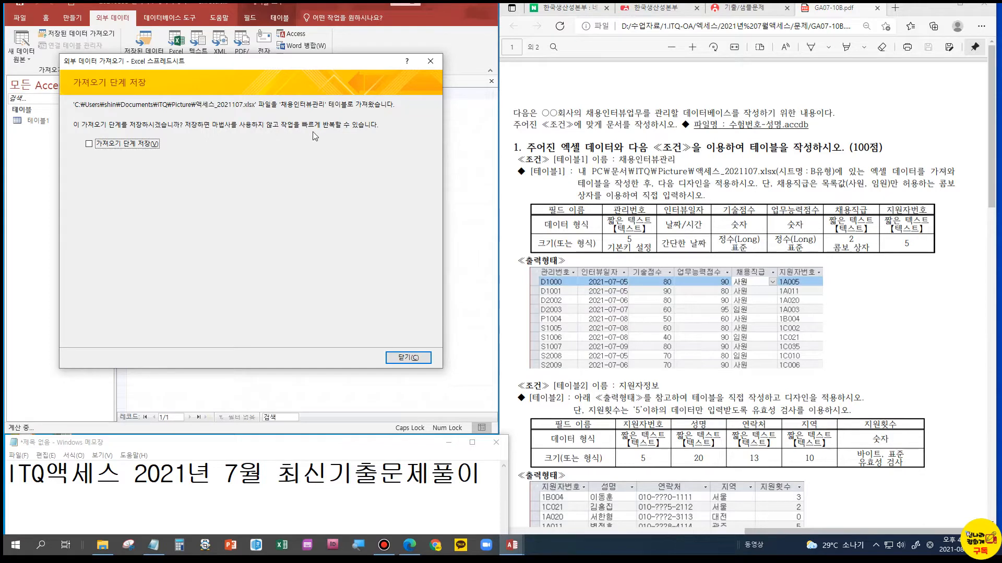
pyautogui.click(408, 359)
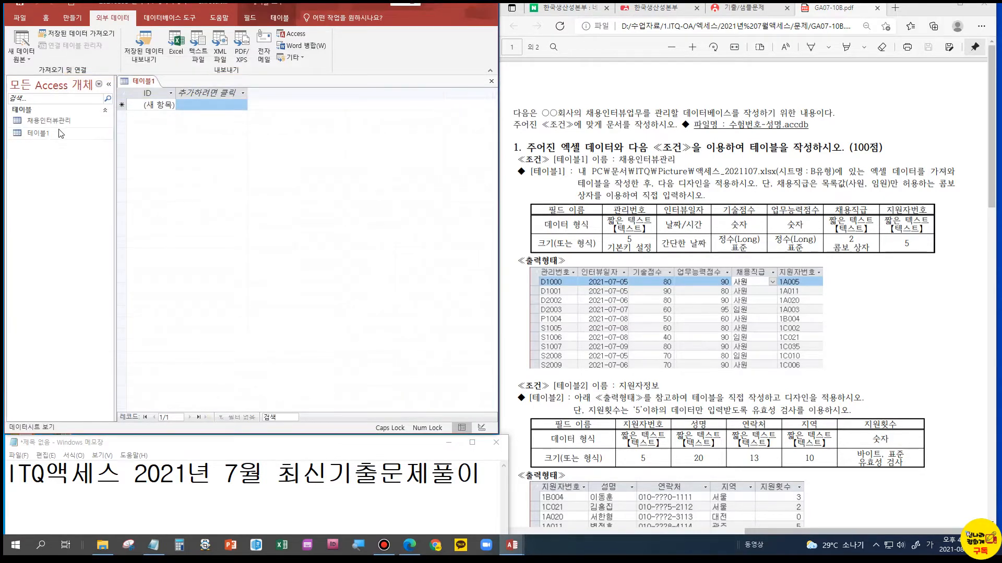
# Open the 채용인터뷰관리 table and switch it to Design view
pyautogui.click(56, 125)
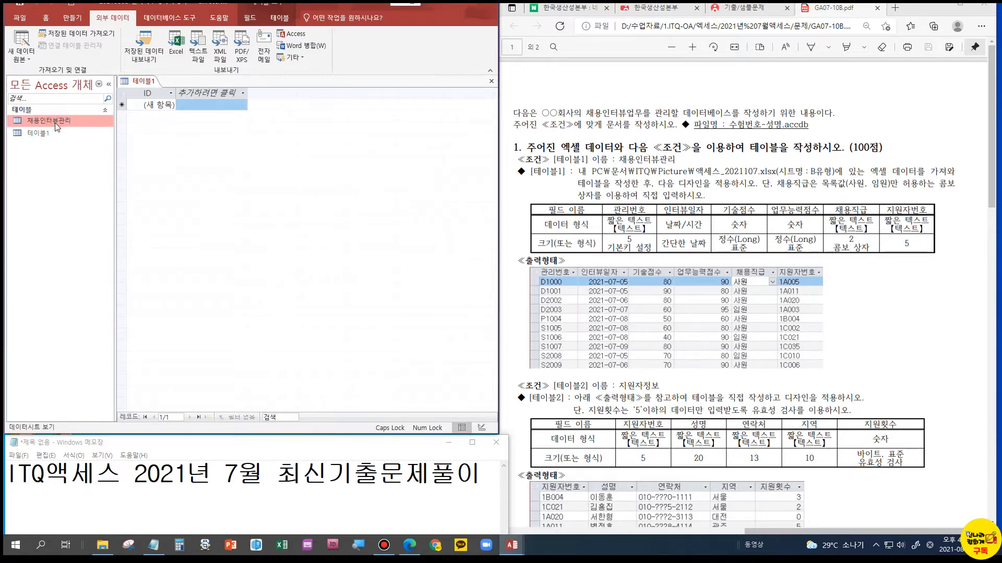
pyautogui.doubleClick(55, 123)
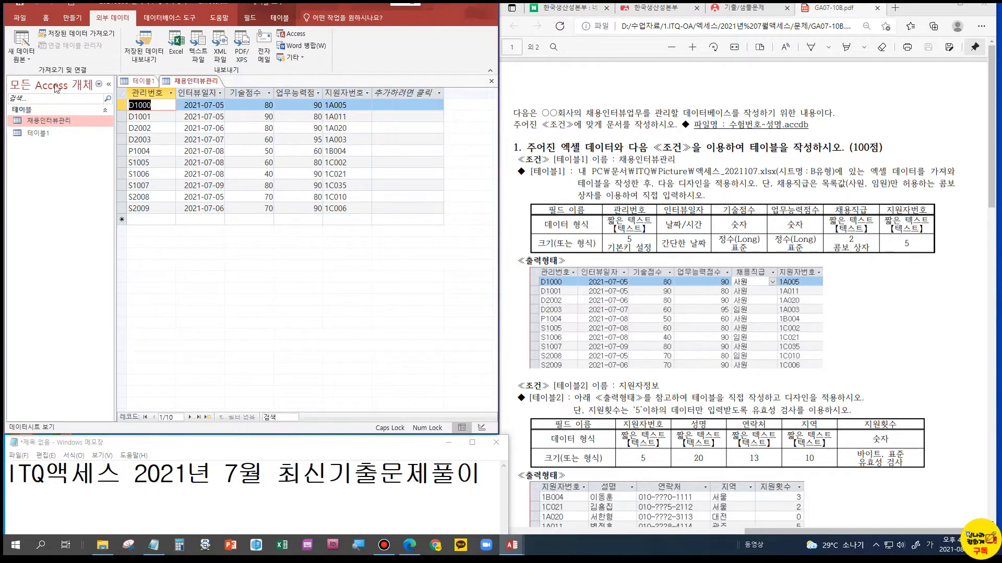
pyautogui.click(26, 58)
pyautogui.click(26, 57)
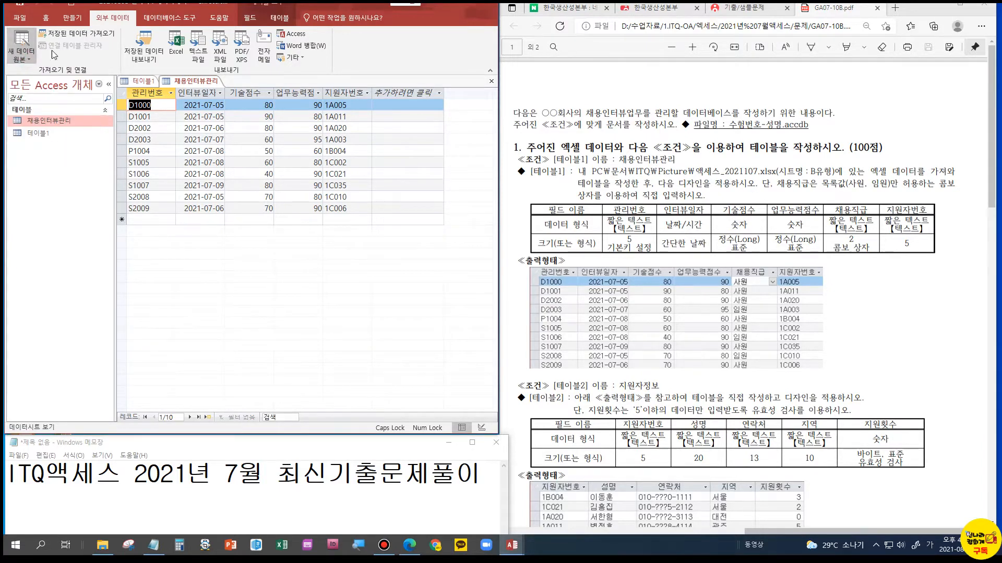
pyautogui.click(71, 19)
pyautogui.click(53, 19)
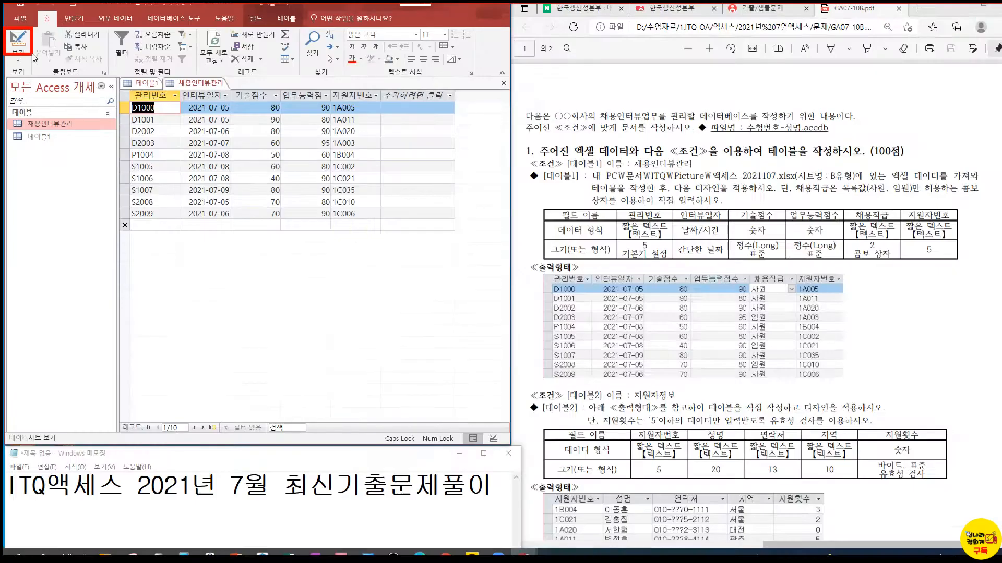
pyautogui.click(54, 127)
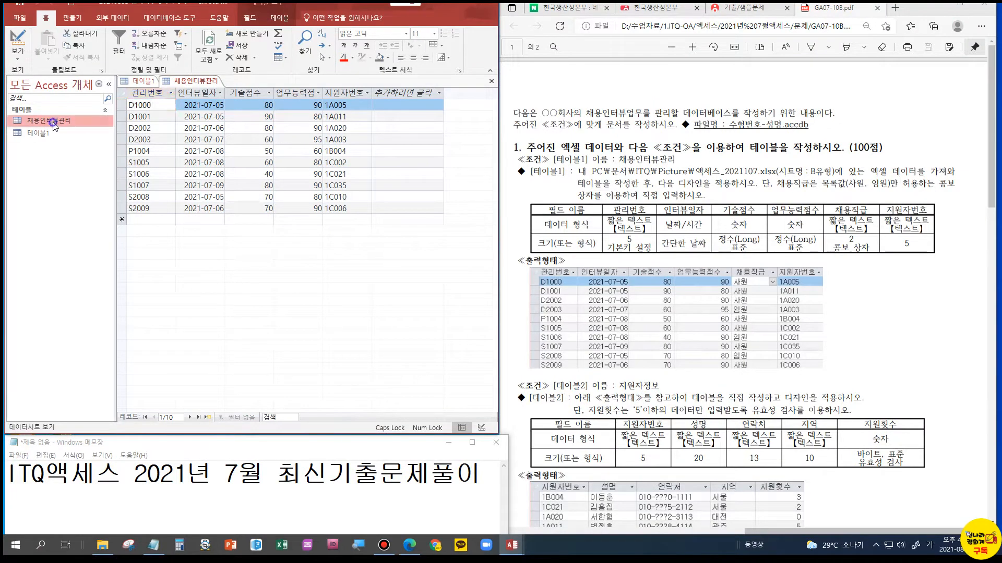
pyautogui.rightClick(54, 126)
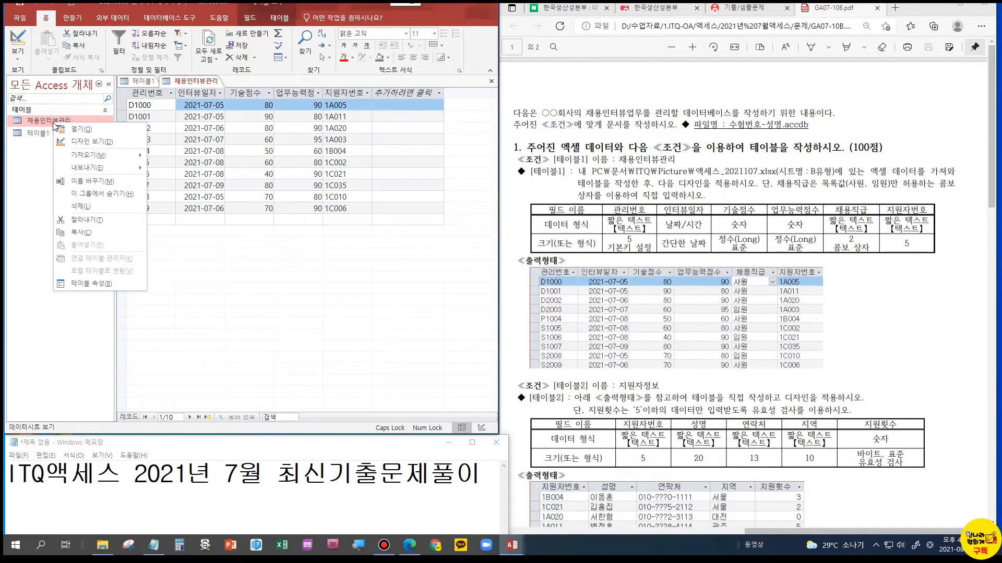
pyautogui.click(80, 142)
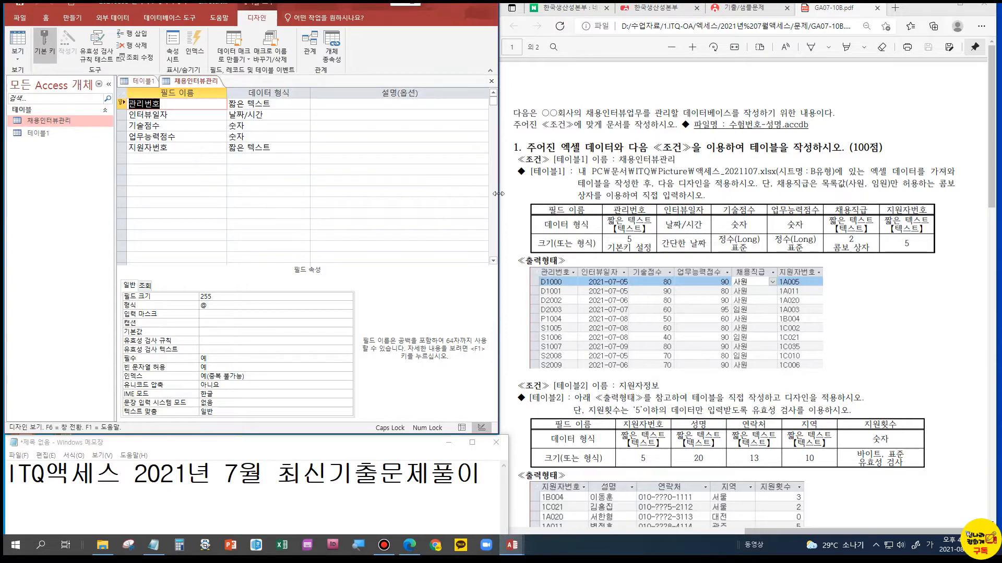
# Set the field size of the 관리번호 field to 5
pyautogui.click(178, 297)
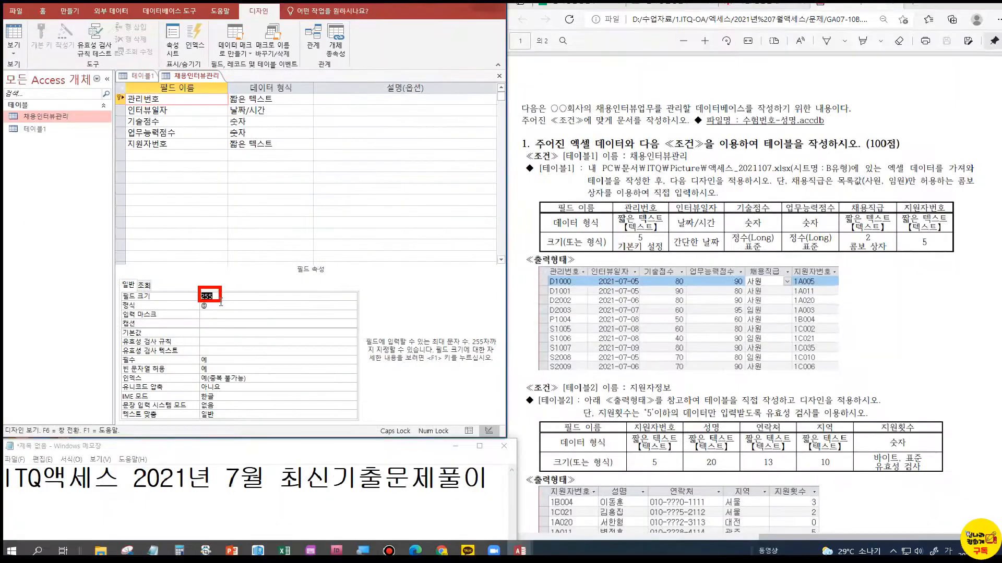
pyautogui.write('5')
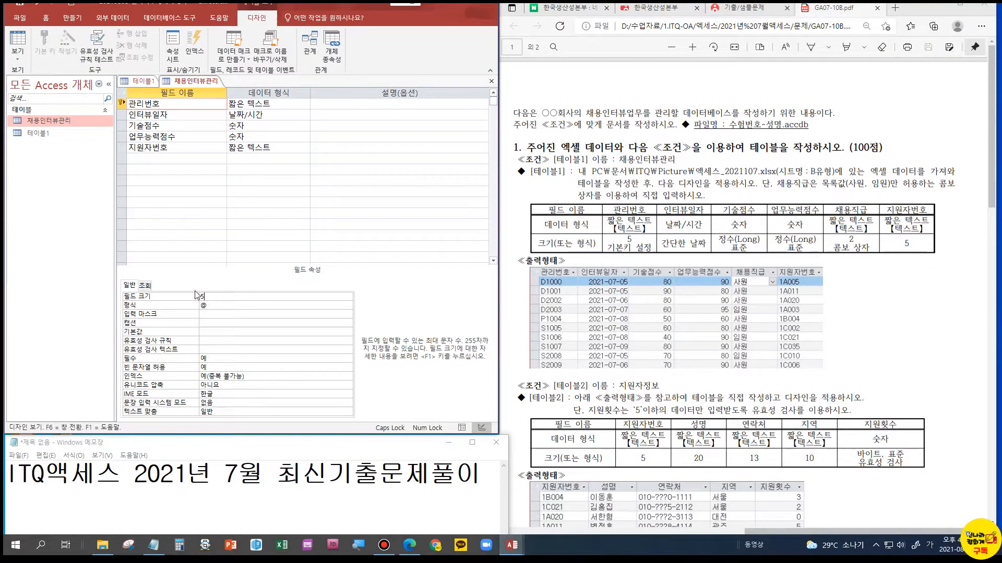
pyautogui.click(209, 305)
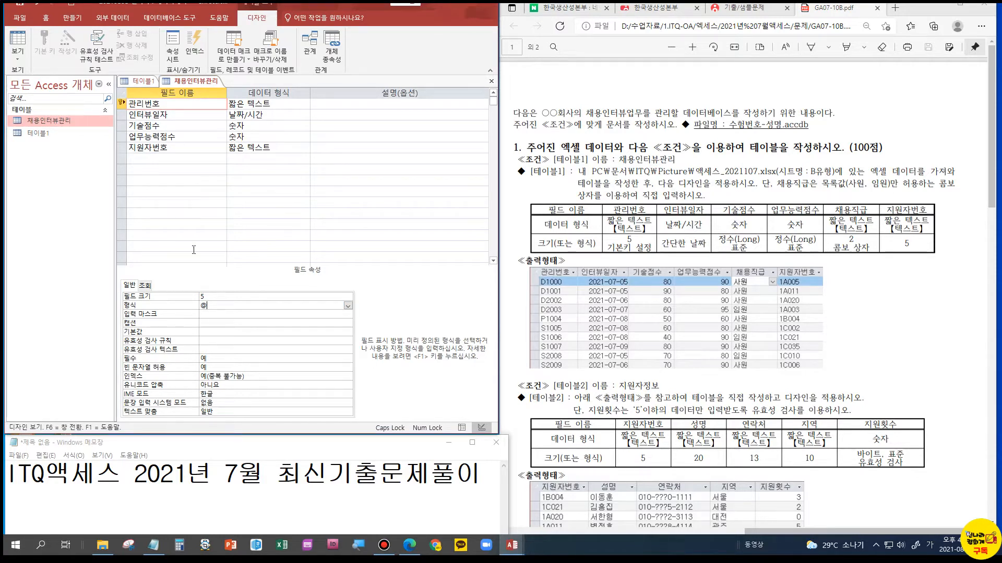
# Set the format of the 인터뷰일자 field to 간단한 날짜
pyautogui.click(180, 117)
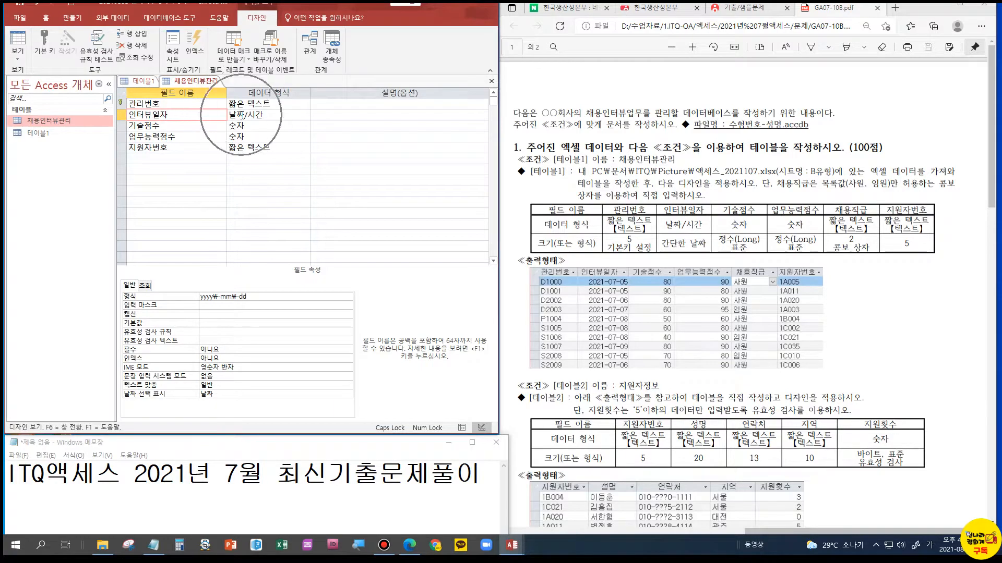
pyautogui.click(251, 297)
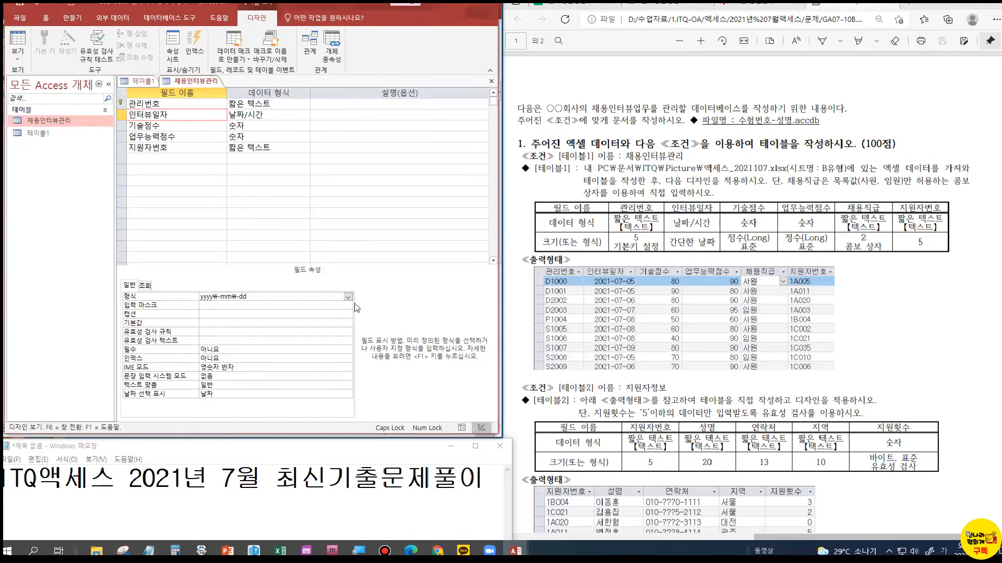
pyautogui.click(348, 296)
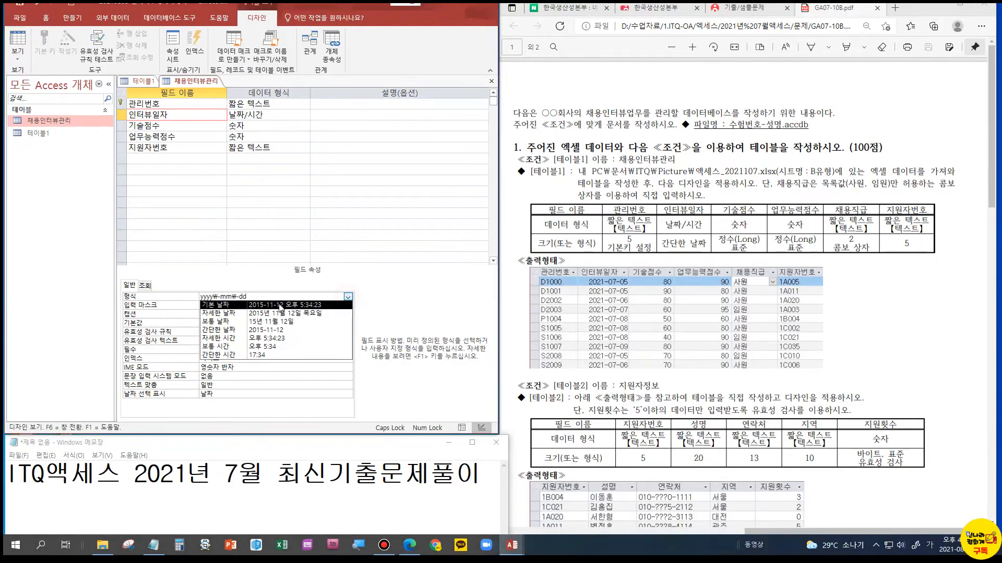
pyautogui.click(258, 330)
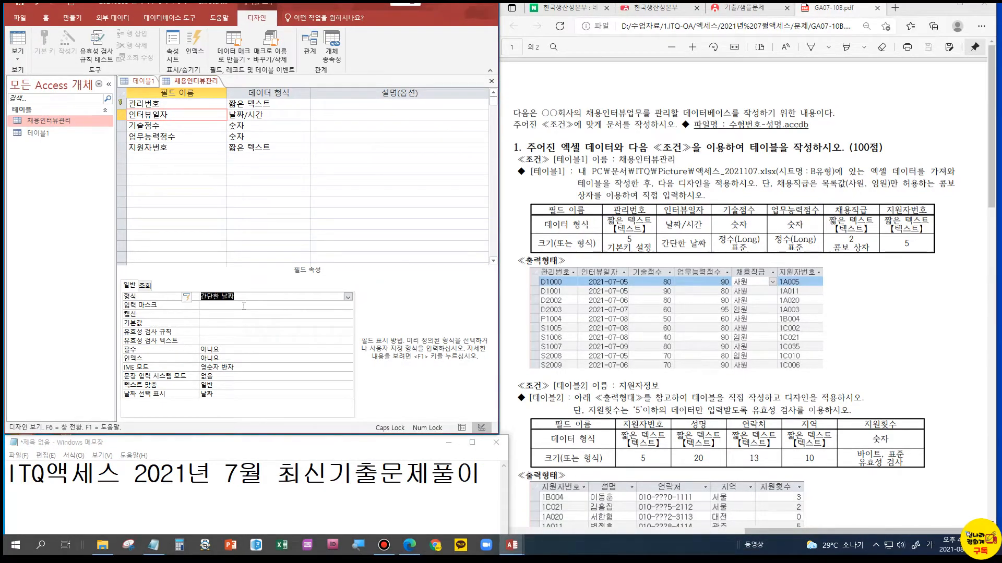
# Set the 기술점수 field's size to 정수(Long) and its format to 표준
pyautogui.click(163, 128)
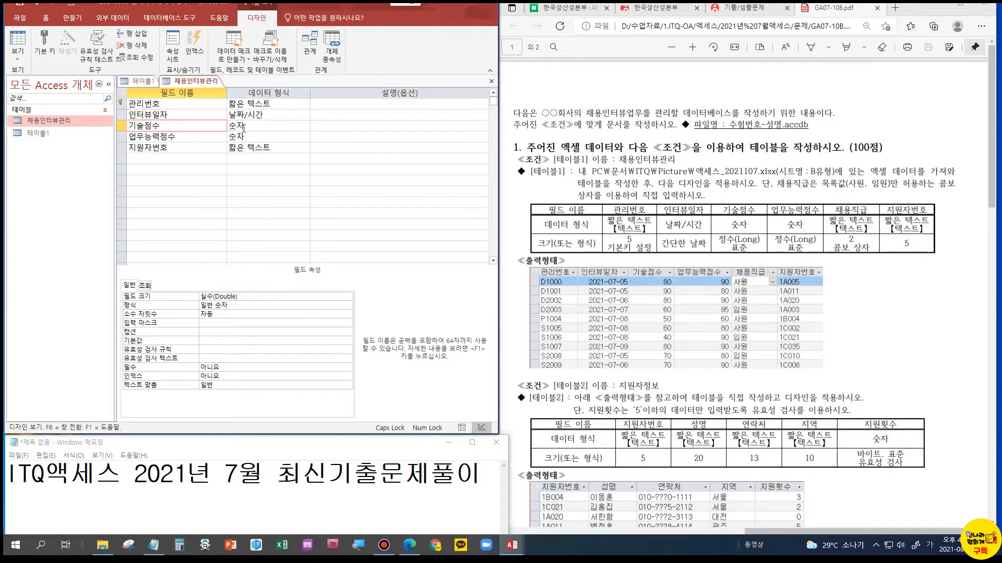
pyautogui.click(276, 296)
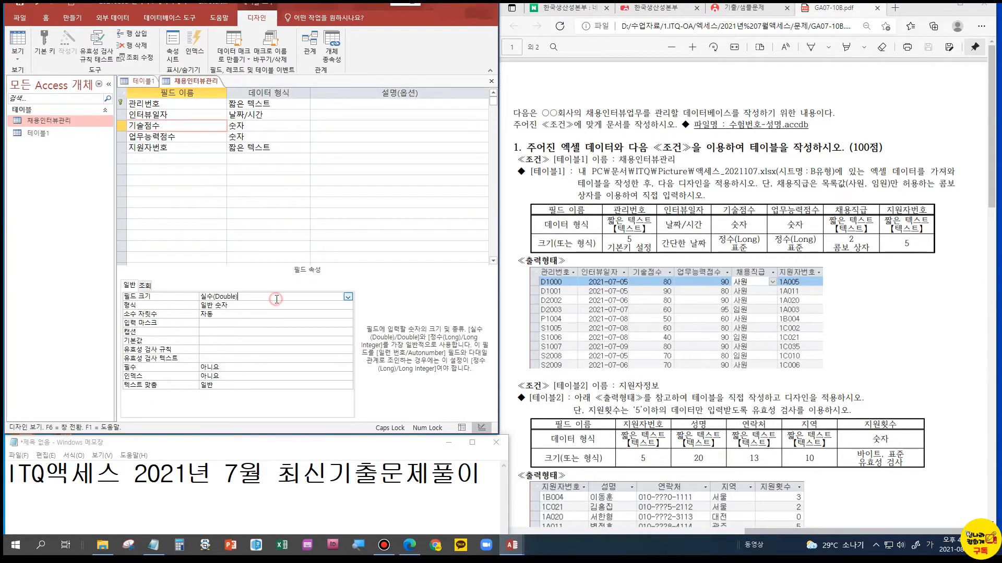
pyautogui.click(348, 297)
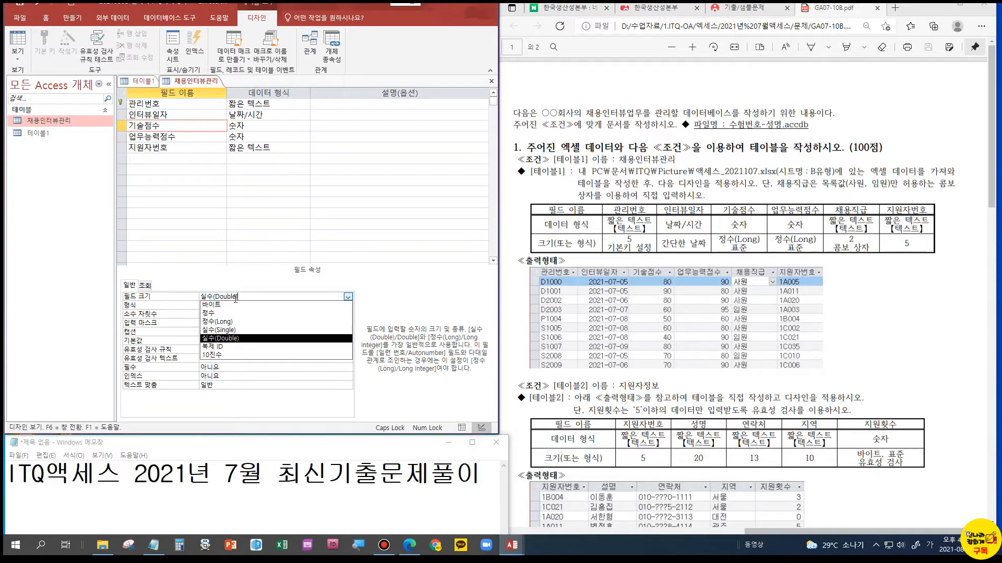
pyautogui.click(223, 322)
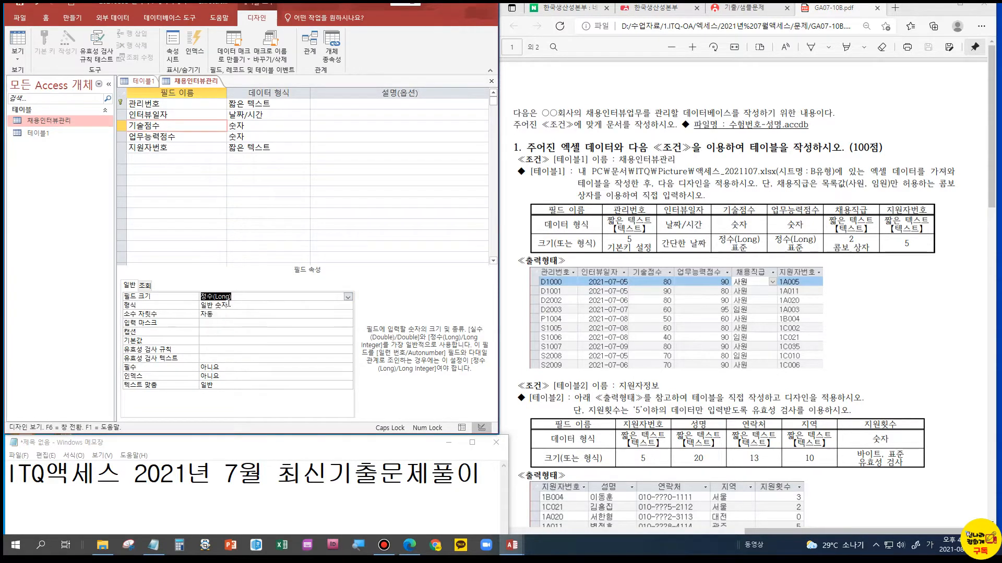
pyautogui.click(240, 306)
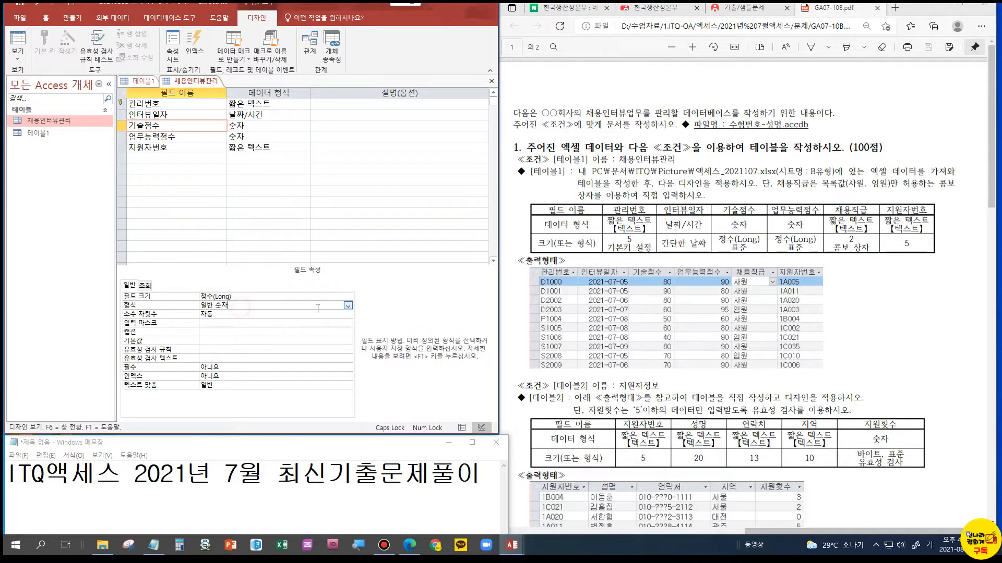
pyautogui.click(347, 306)
pyautogui.click(228, 348)
pyautogui.hotkey('ctrl', '1')
pyautogui.click(805, 221)
pyautogui.moveTo(728, 172)
pyautogui.mouseDown()
pyautogui.moveTo(815, 307)
pyautogui.moveTo(832, 308)
pyautogui.mouseUp()
pyautogui.press('Escape')
# Set the 업무능력점수 field's size to 정수(Long) and its format to 표준
pyautogui.click(160, 137)
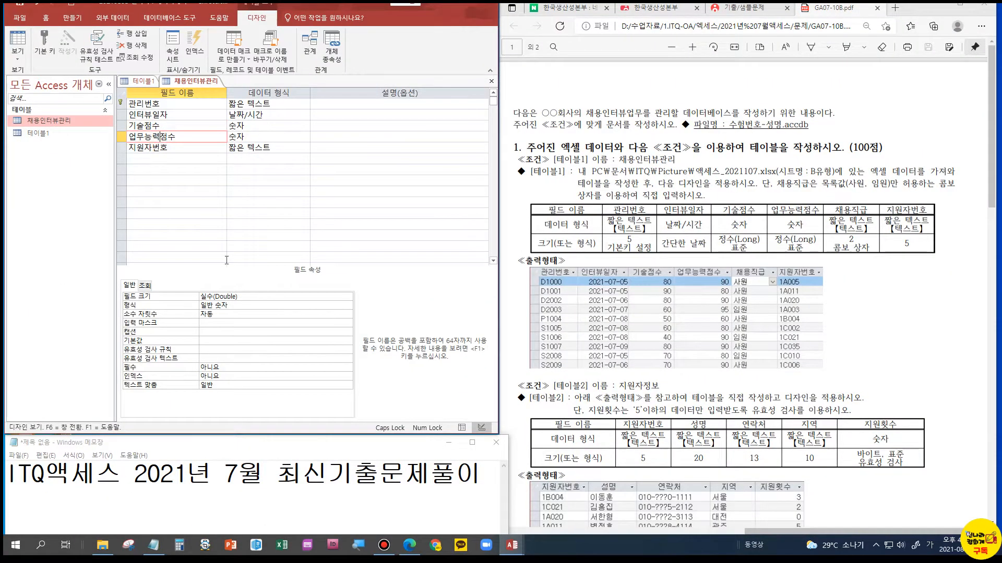
pyautogui.click(228, 296)
pyautogui.click(348, 297)
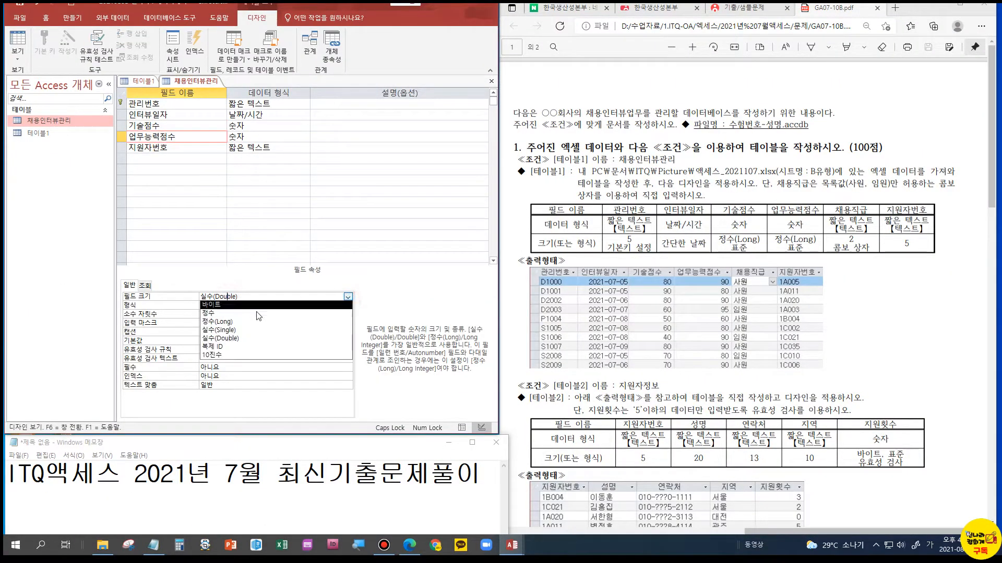
pyautogui.click(246, 329)
pyautogui.click(348, 297)
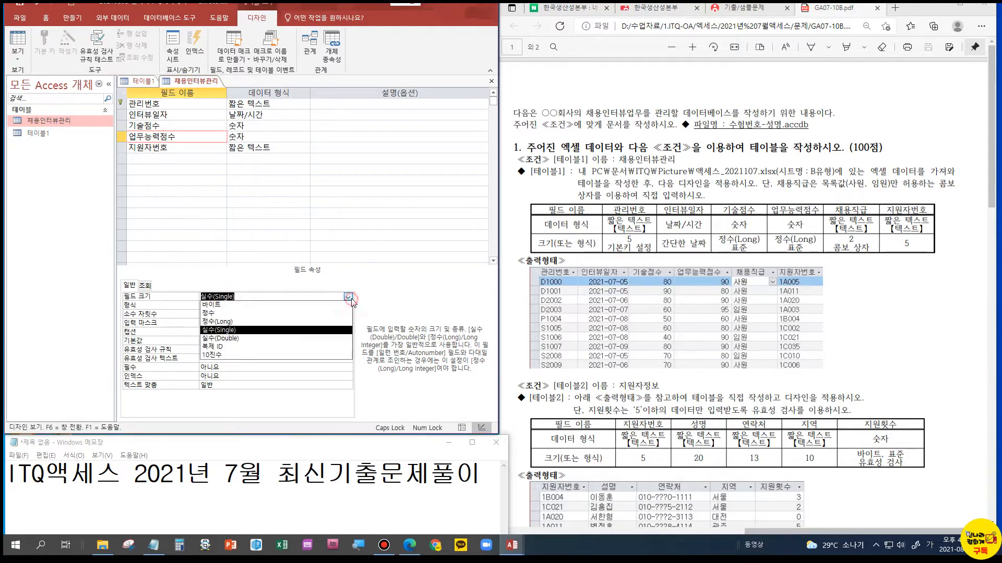
pyautogui.click(266, 323)
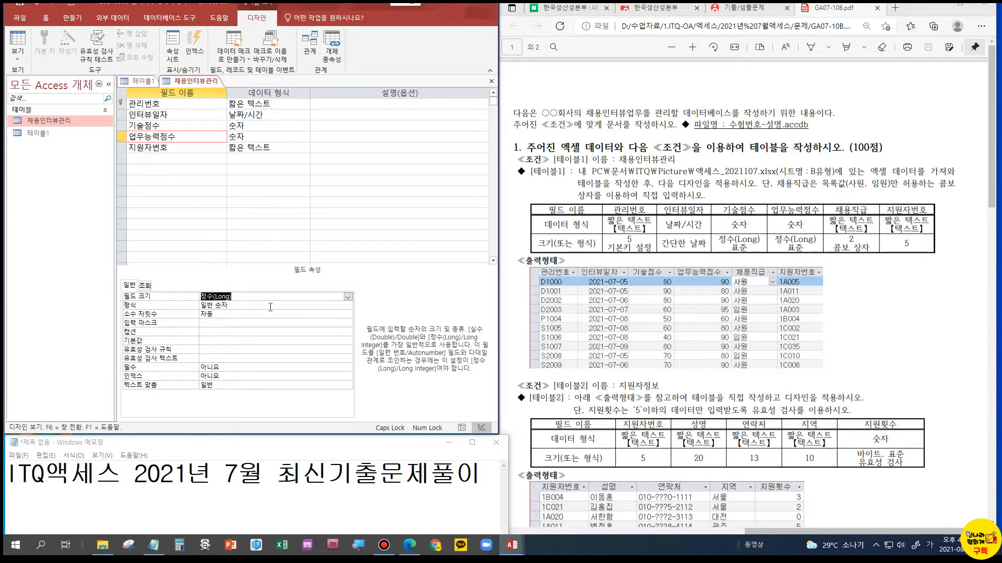
pyautogui.click(271, 306)
pyautogui.click(347, 306)
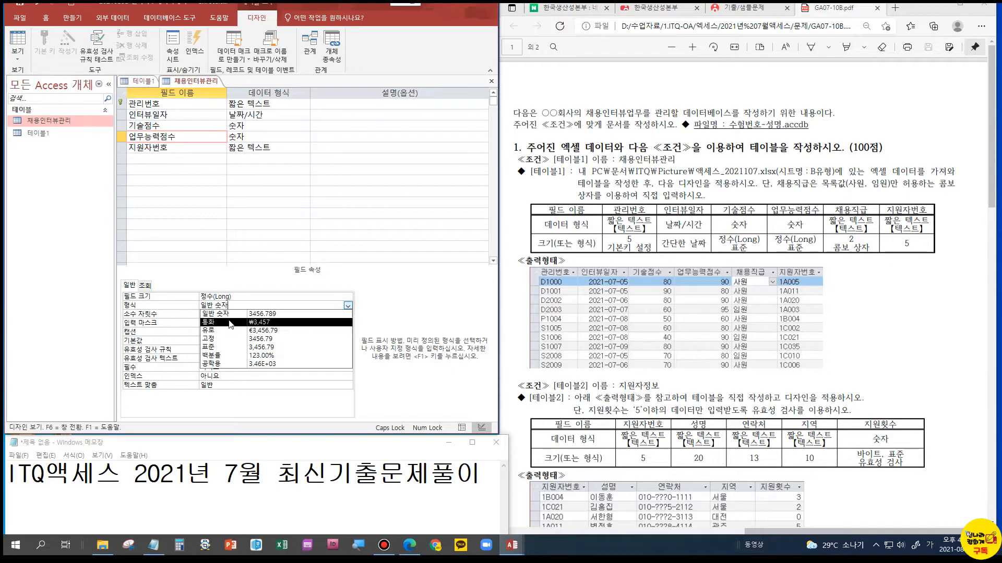
pyautogui.click(215, 346)
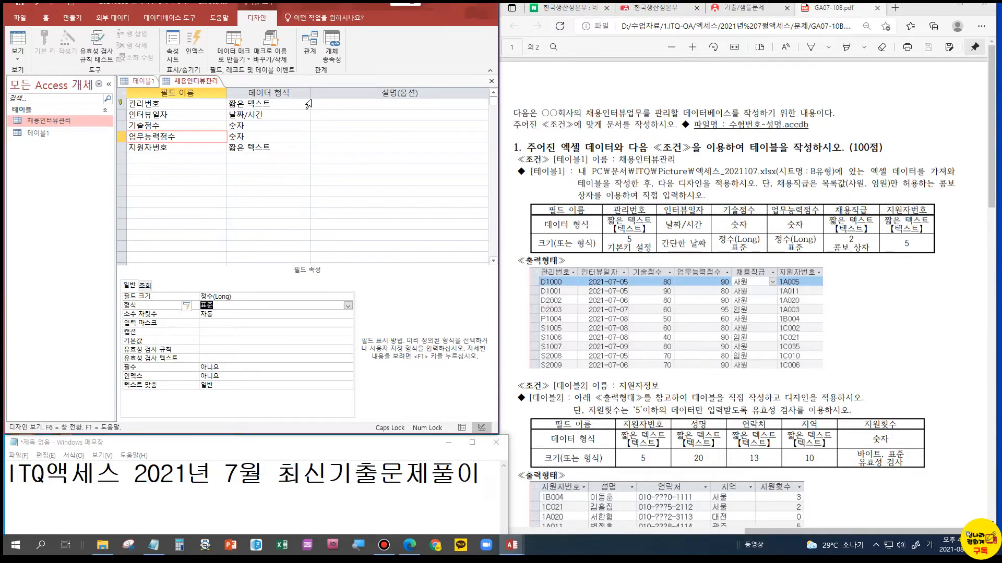
# Insert a 채용직급 field above 지원자번호 with the 짧은 텍스트 data type and a field size of 2
pyautogui.click(123, 149)
pyautogui.rightClick(124, 148)
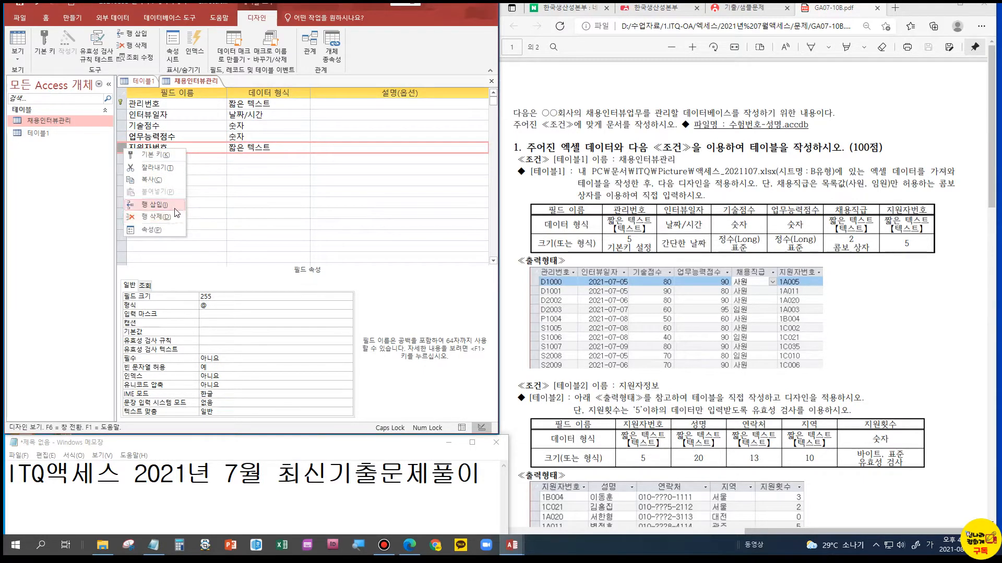
pyautogui.click(175, 208)
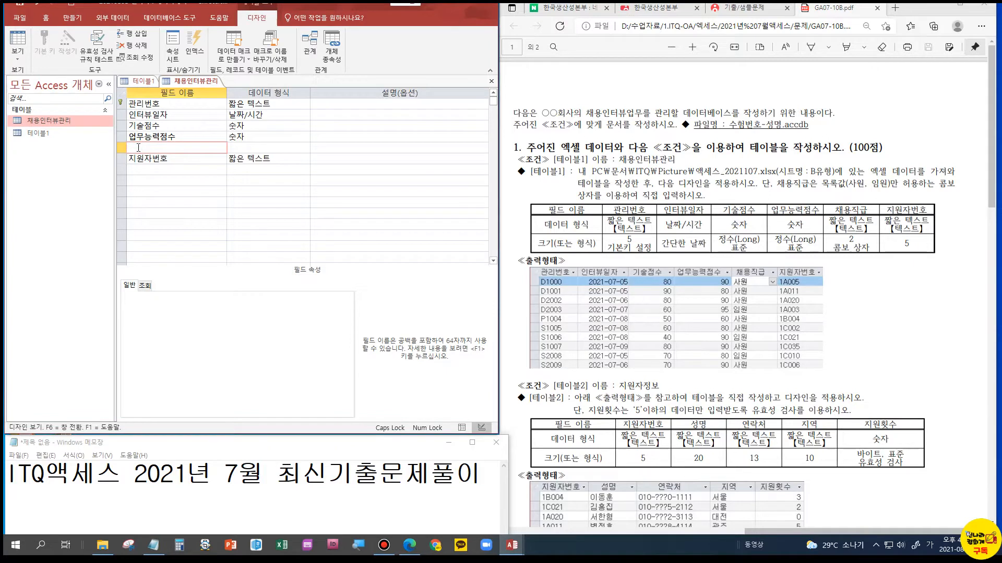
pyautogui.write('채용직급')
pyautogui.press('Tab')
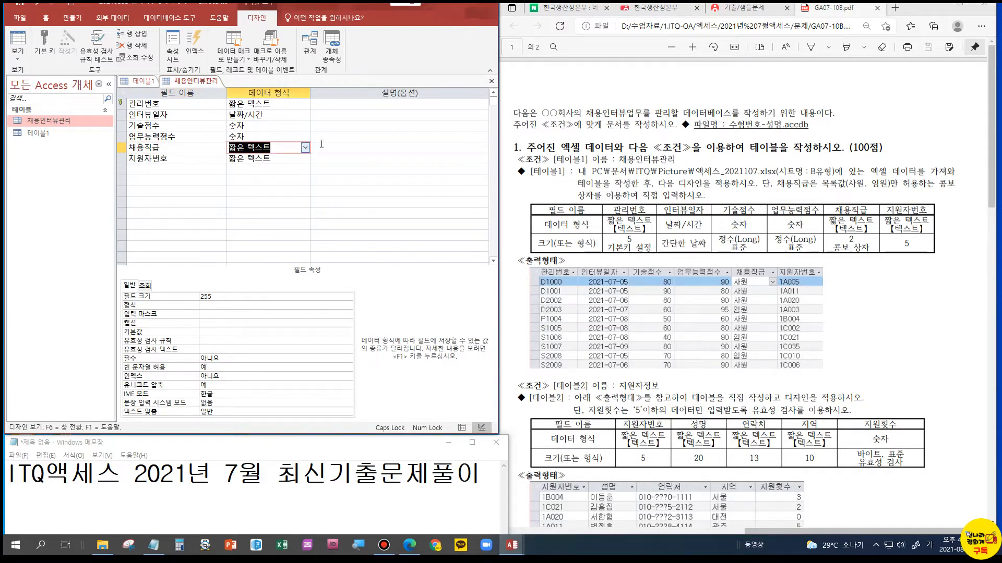
pyautogui.doubleClick(214, 296)
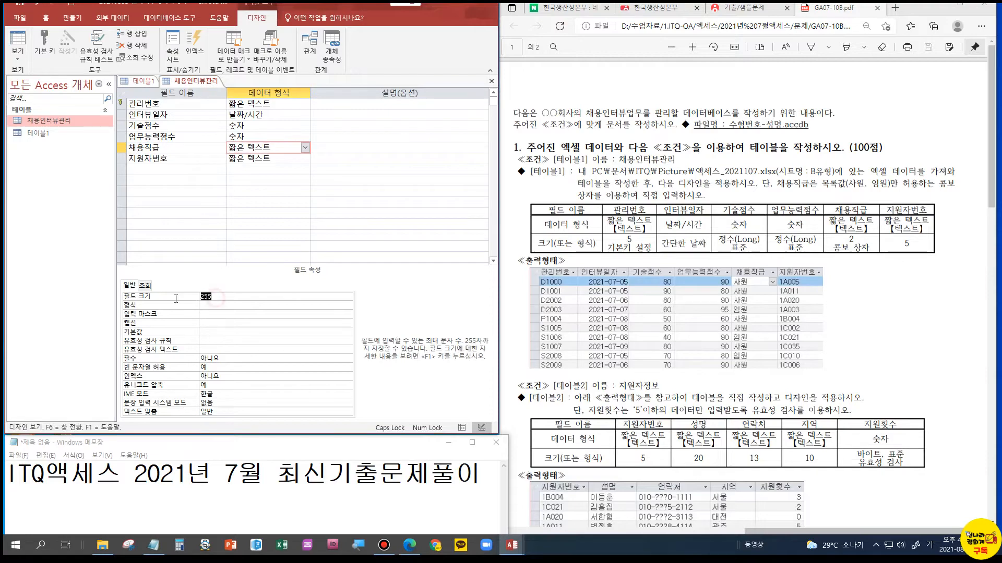
pyautogui.write('2')
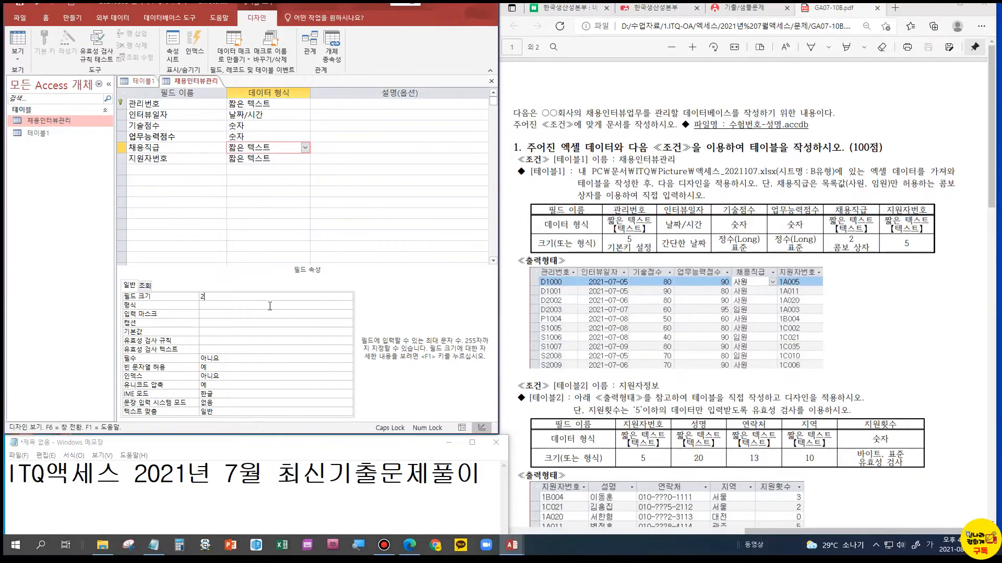
# Set the display control of the 채용직급 field to 콤보 상자
pyautogui.click(145, 285)
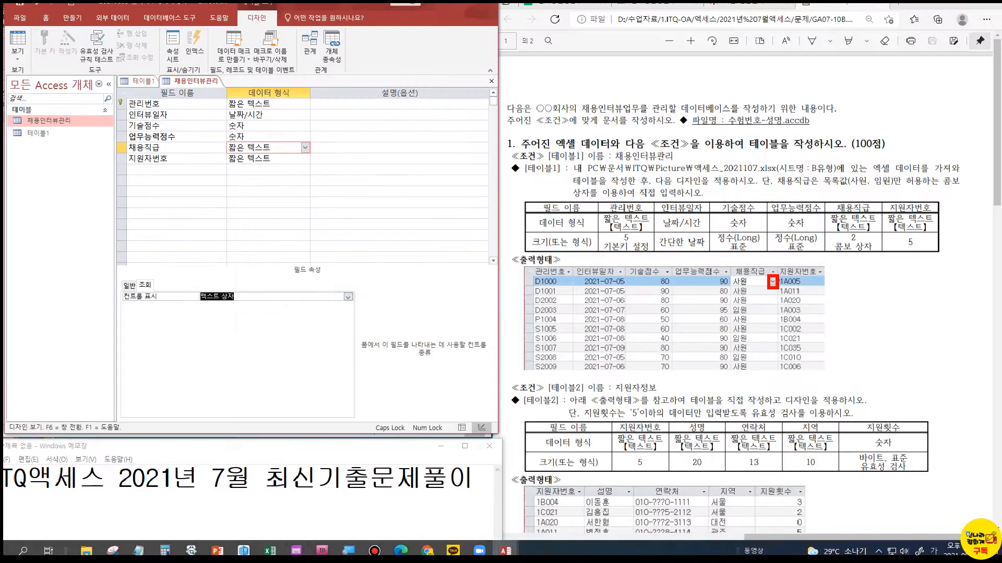
pyautogui.click(348, 296)
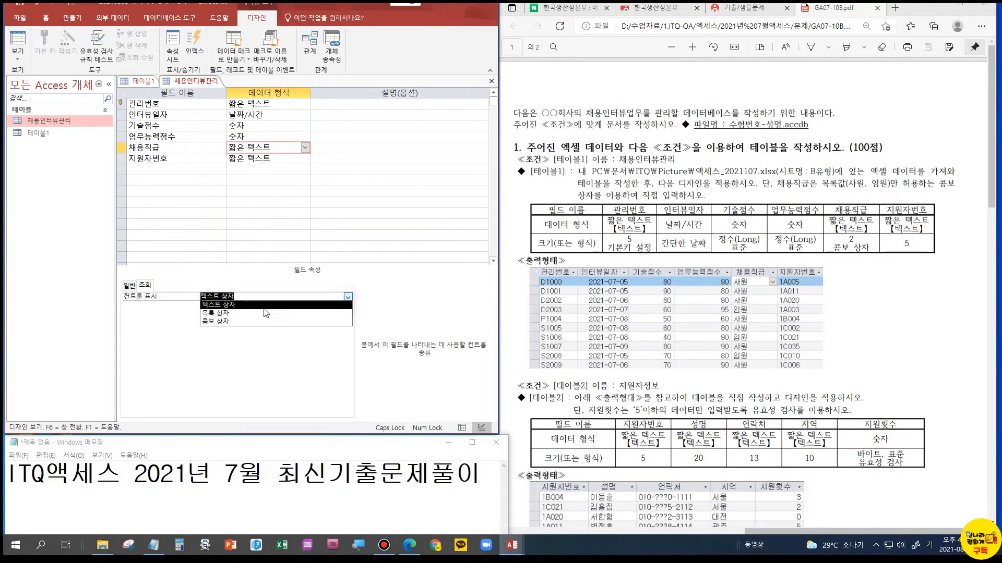
pyautogui.click(241, 322)
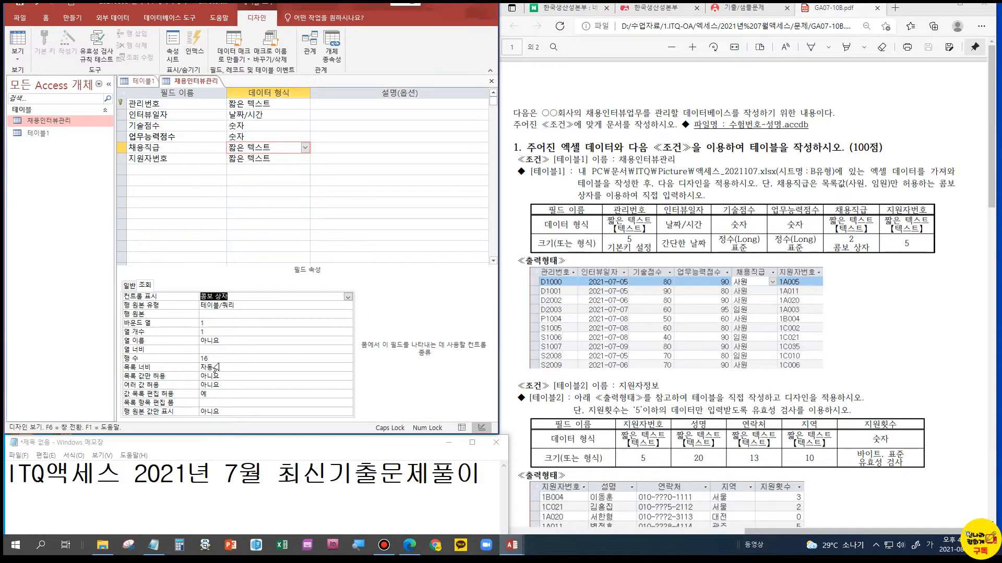
# Set the 채용직급 combo box's row source type to 값 목록 and its row source to 사원,임원
pyautogui.click(231, 305)
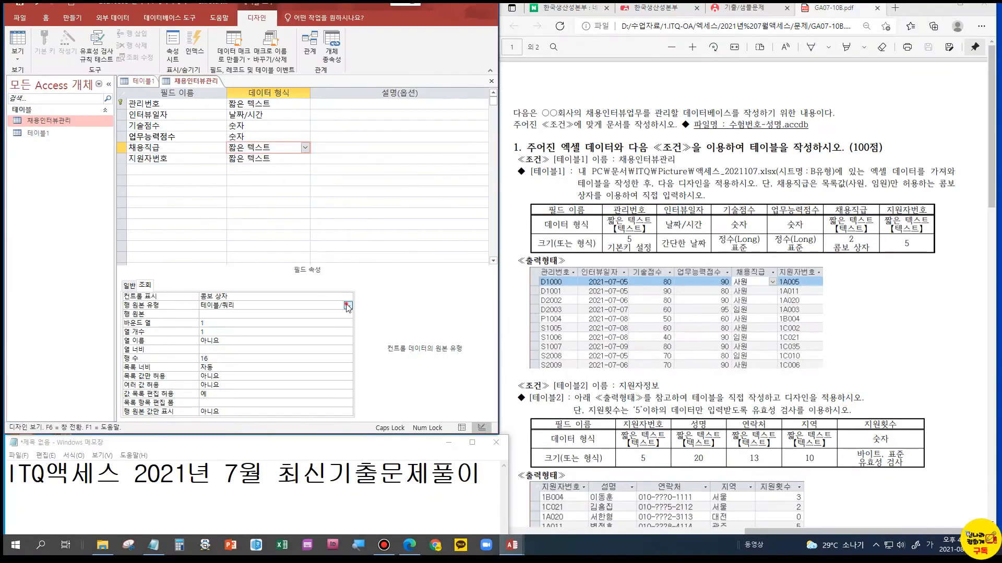
pyautogui.click(348, 306)
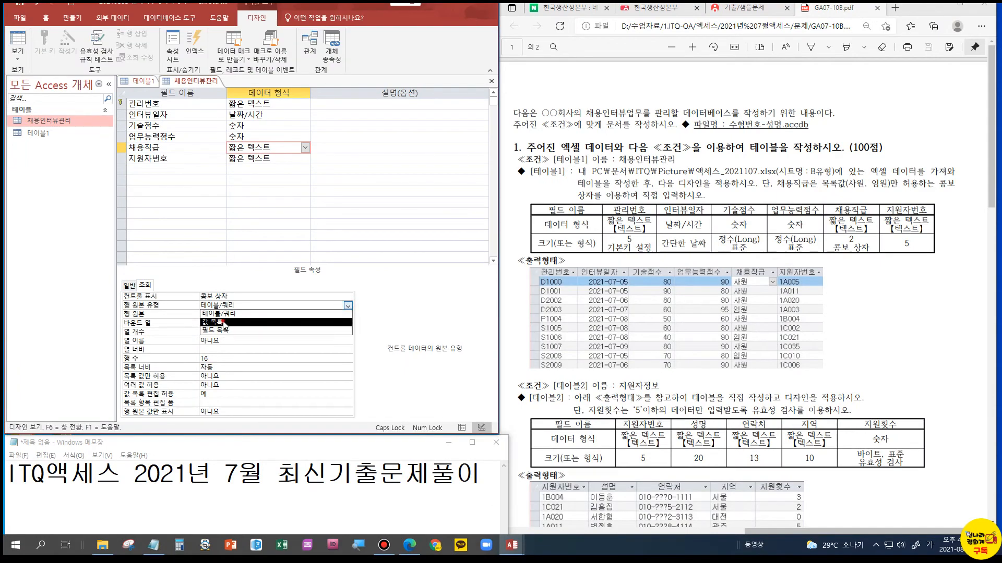
pyautogui.click(227, 324)
pyautogui.click(221, 315)
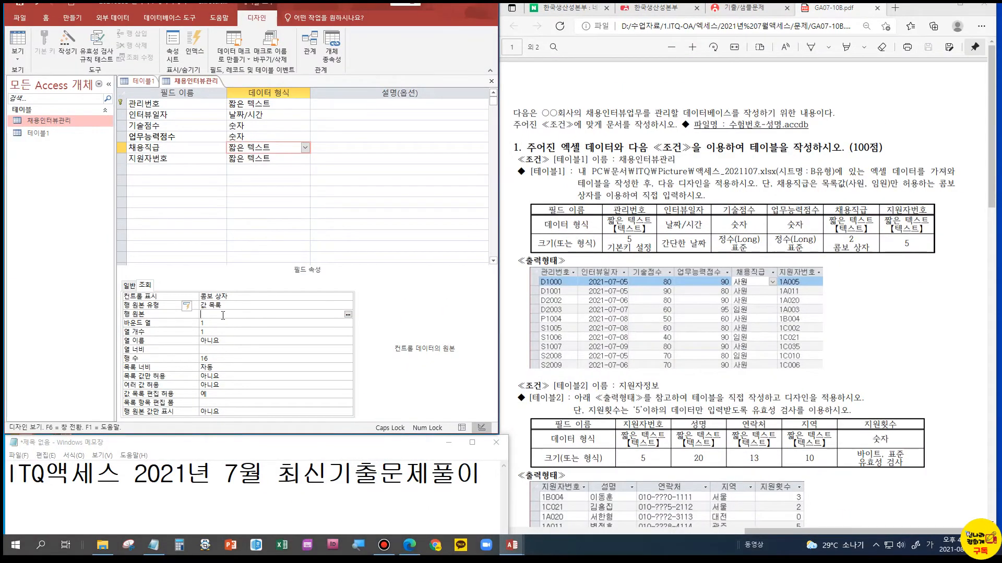
pyautogui.write('사원;임')
pyautogui.write('원,임원')
pyautogui.press('Return')
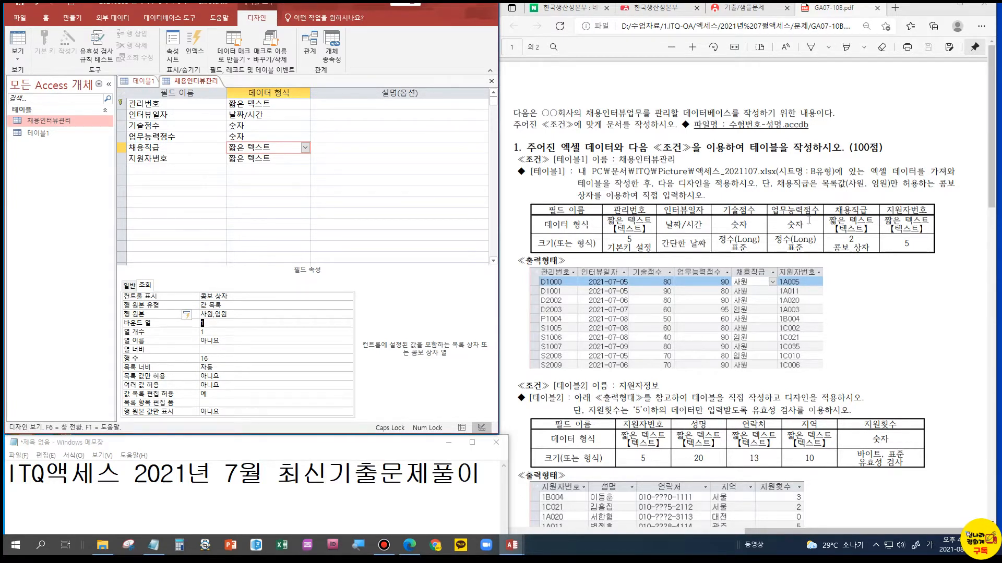
# Set 값 목록 편집 허용 to 아니요 for the 채용직급 combo box
pyautogui.click(222, 348)
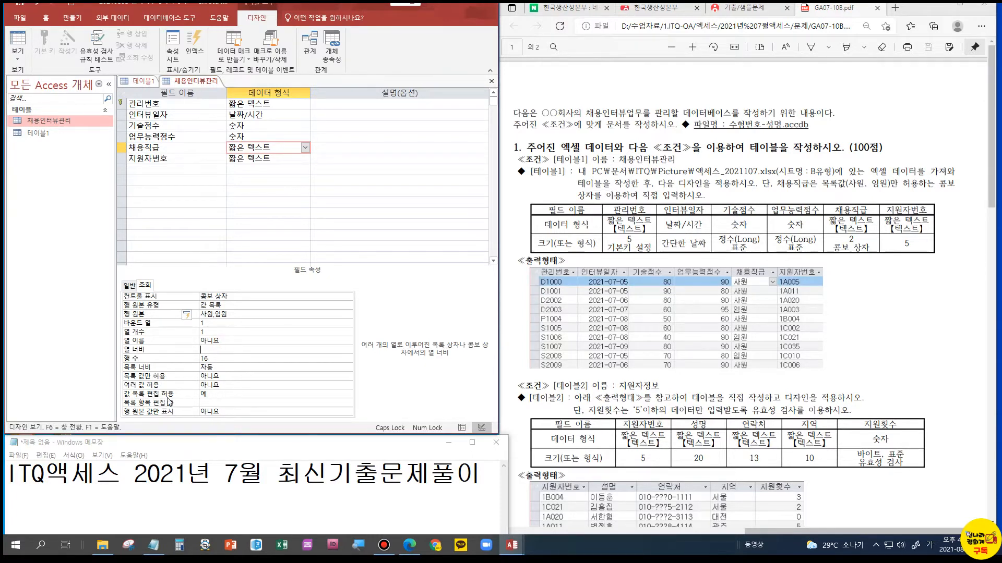
pyautogui.click(218, 393)
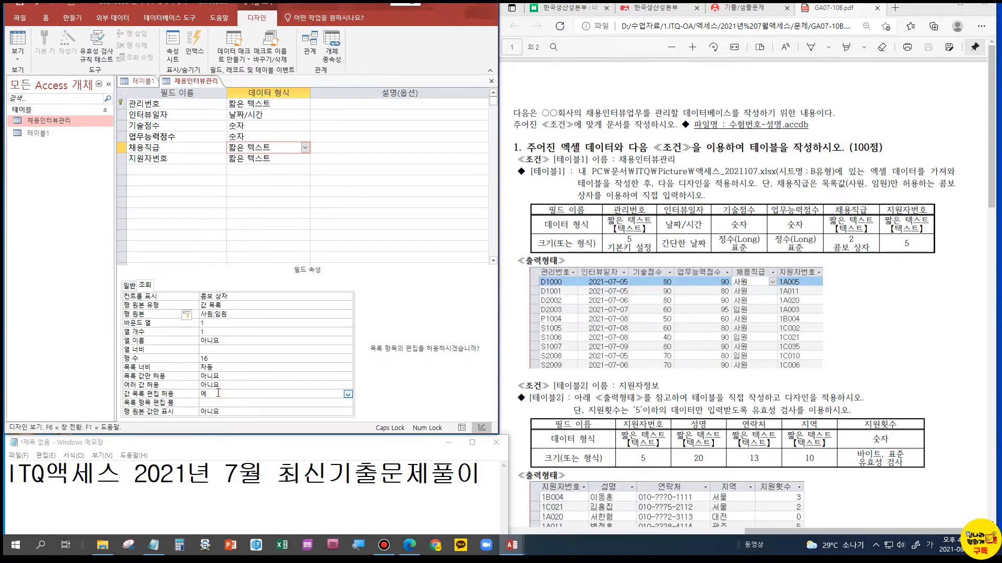
pyautogui.click(349, 398)
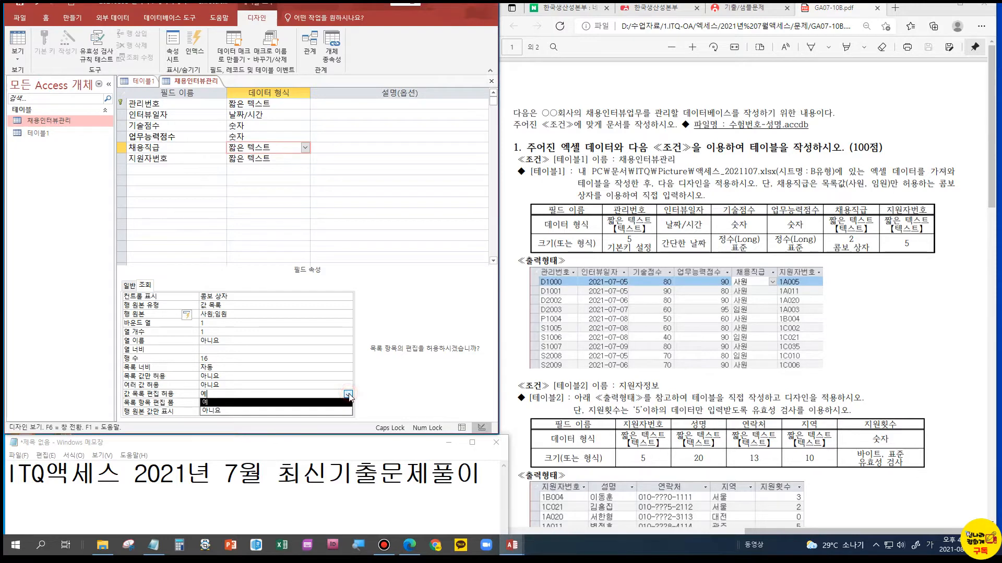
pyautogui.click(237, 412)
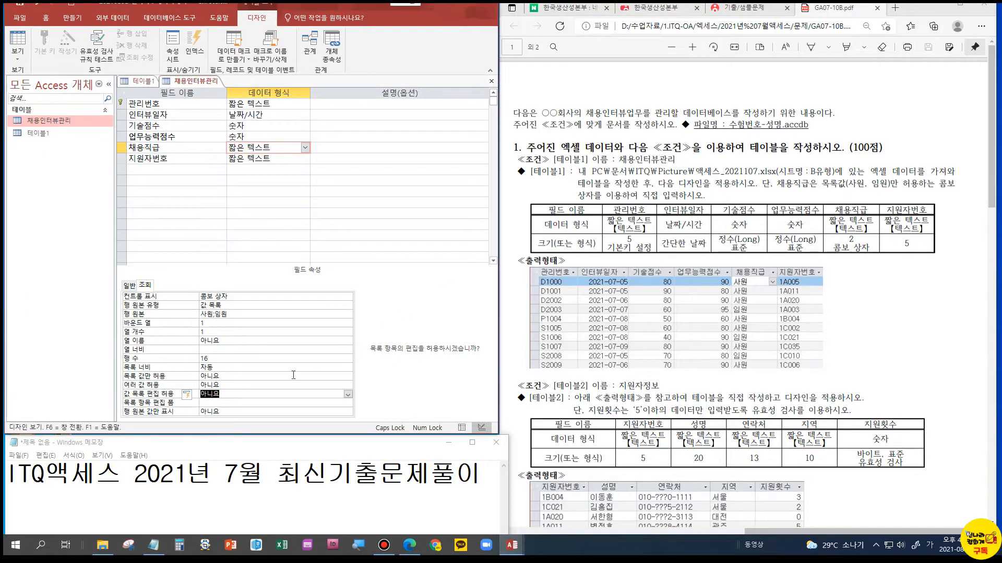
pyautogui.click(230, 398)
# Set the field size of the 지원자번호 field to 5
pyautogui.click(256, 159)
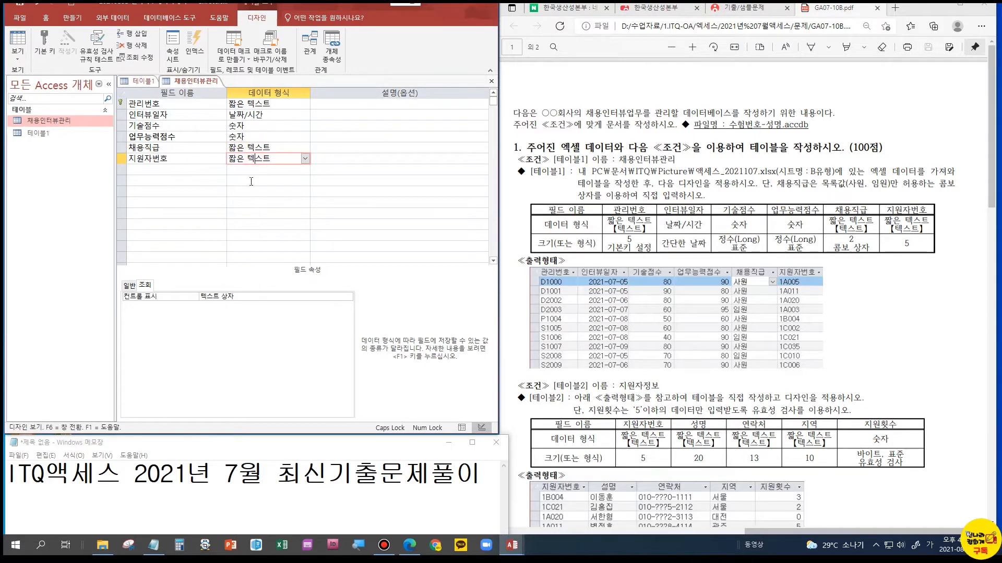
pyautogui.click(129, 286)
pyautogui.click(149, 298)
pyautogui.write('5')
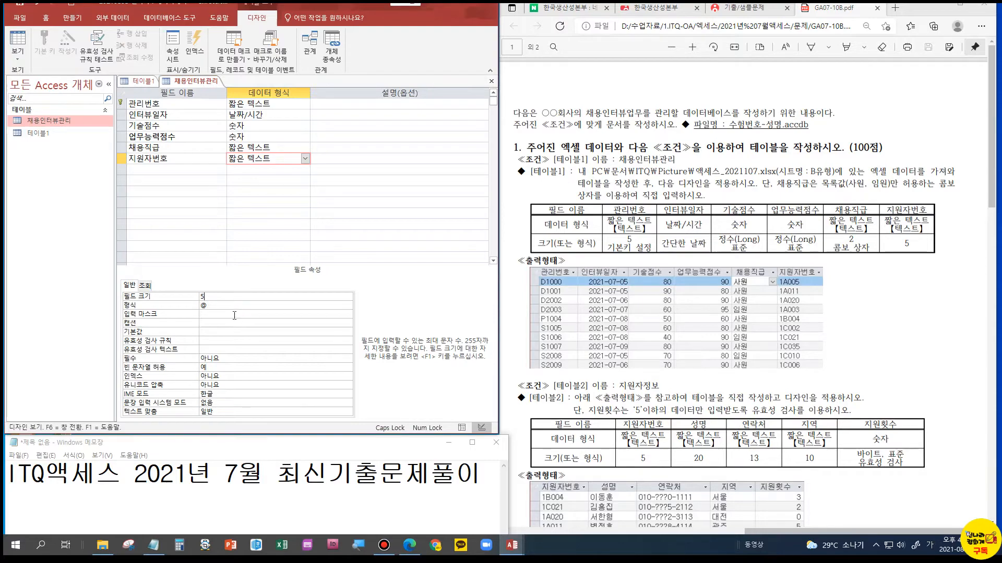
pyautogui.click(236, 316)
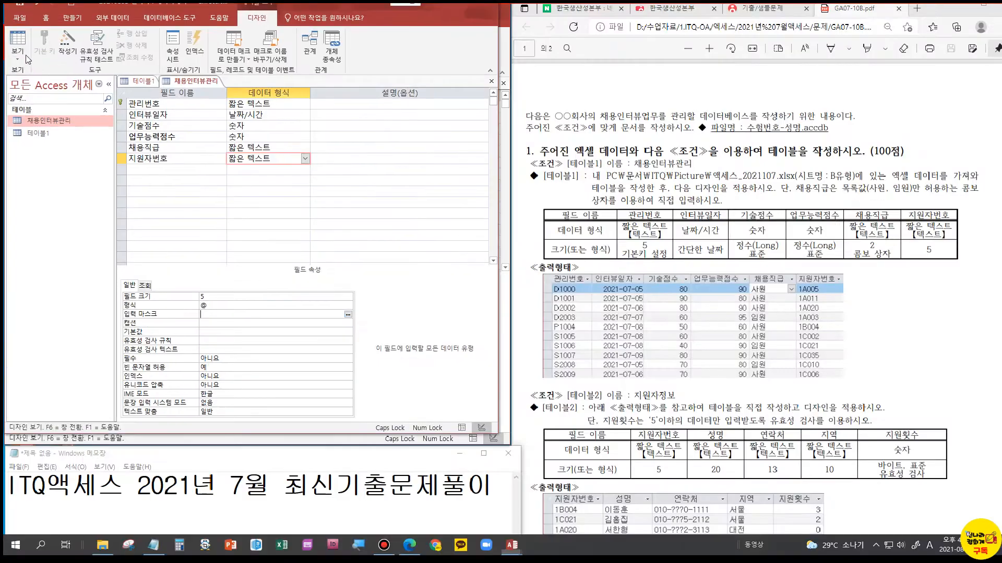
# Switch 채용인터뷰관리 to Datasheet view, saving the design changes and accepting possible data loss from the smaller field sizes
pyautogui.click(31, 57)
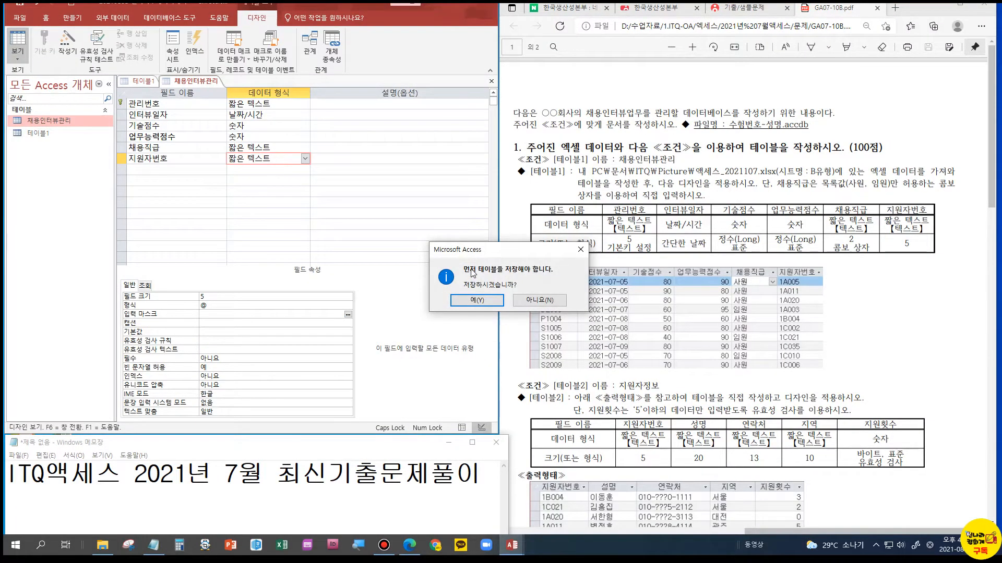
pyautogui.click(491, 303)
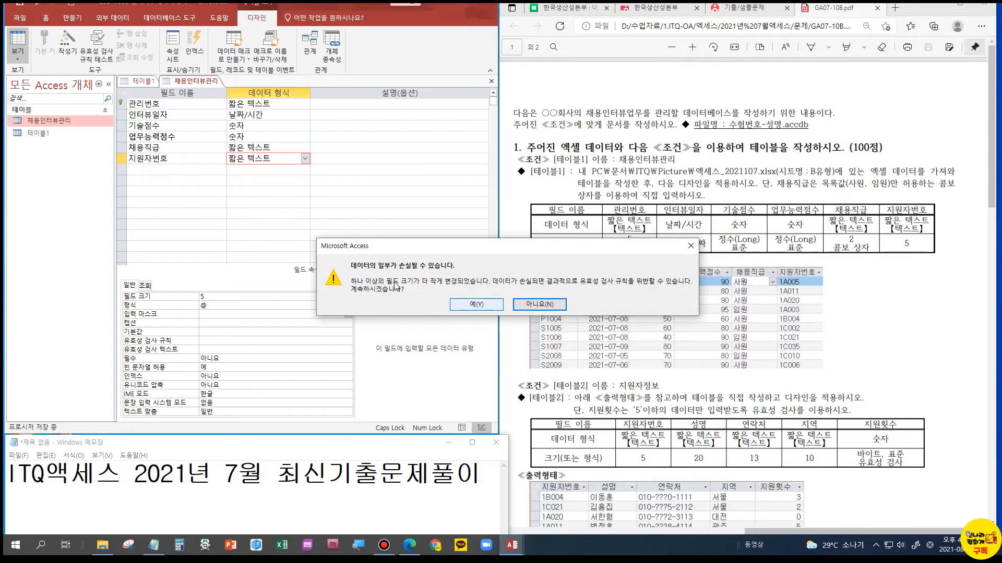
pyautogui.click(476, 305)
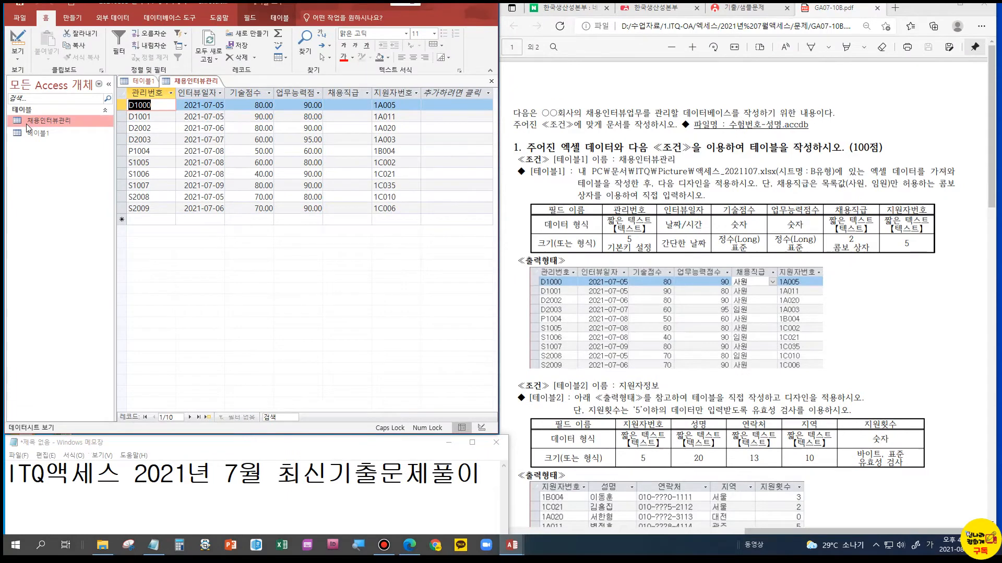
# Return 채용인터뷰관리 to Design view and set the decimal places of the 기술점수 field to 0
pyautogui.click(17, 50)
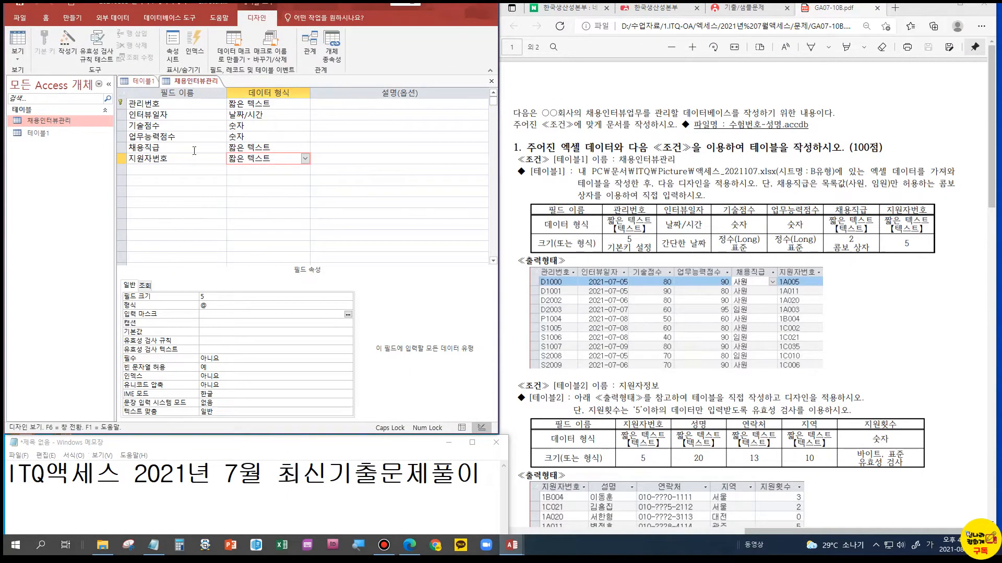
pyautogui.click(261, 127)
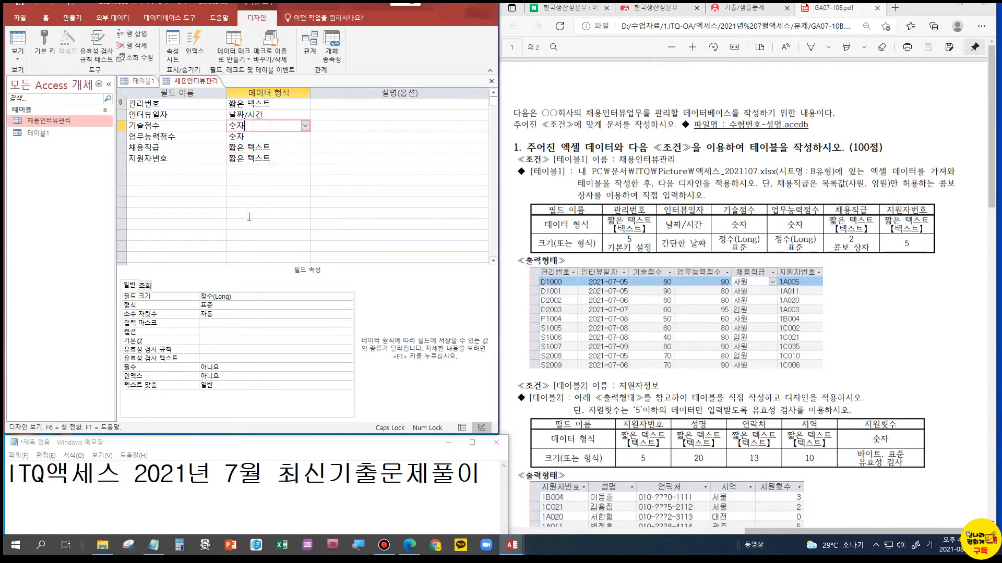
pyautogui.click(229, 314)
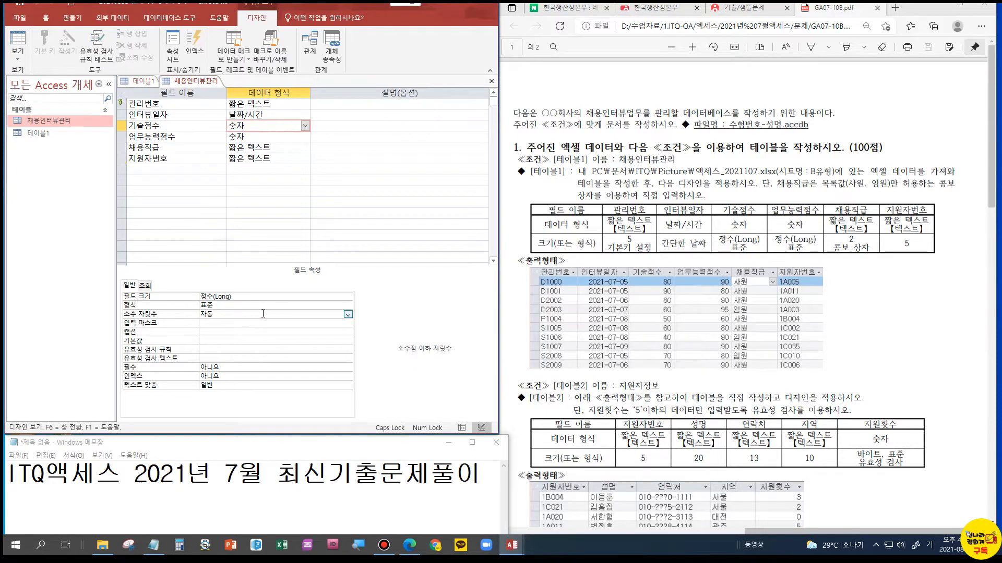
pyautogui.click(347, 315)
pyautogui.click(216, 331)
# Set the decimal places of the 업무능력점수 field to 0, then save the table and switch to Datasheet view
pyautogui.click(286, 136)
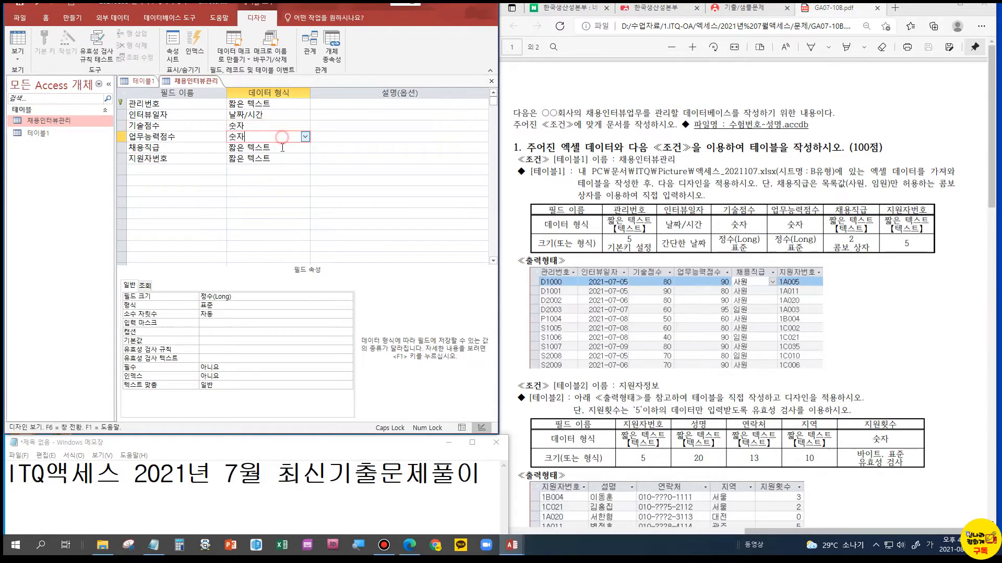
pyautogui.click(268, 314)
pyautogui.click(348, 315)
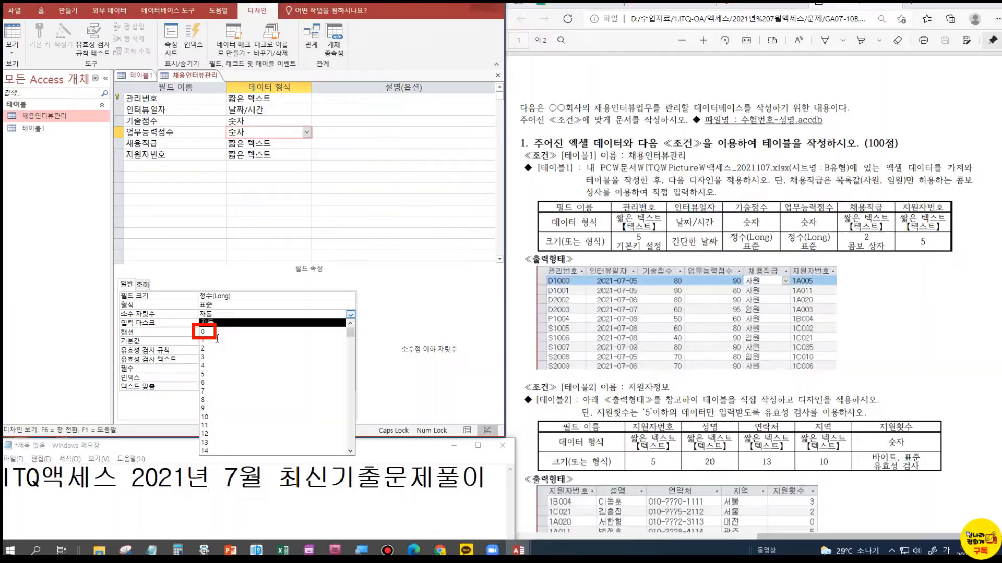
pyautogui.click(351, 315)
pyautogui.click(202, 332)
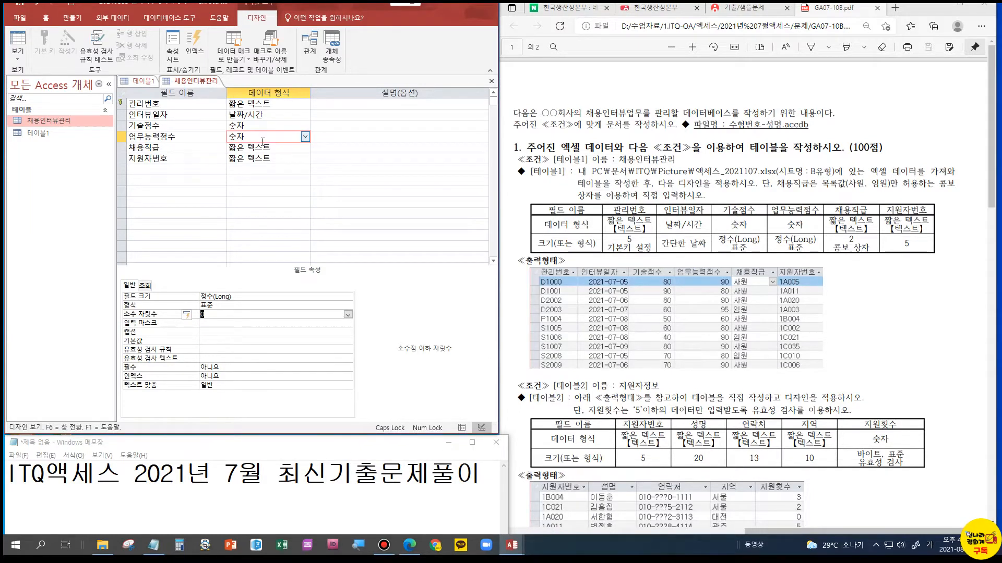
pyautogui.click(17, 39)
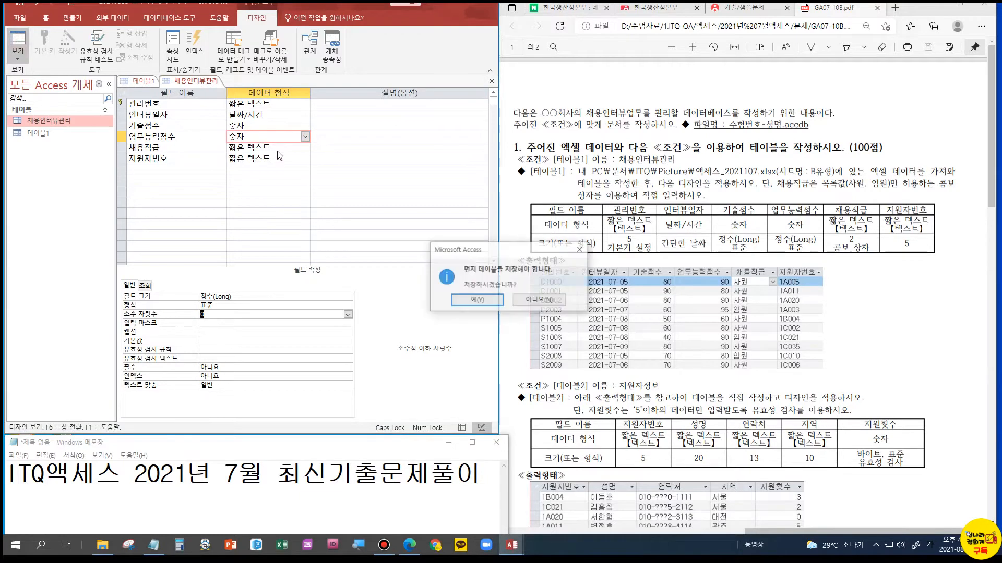
pyautogui.click(481, 300)
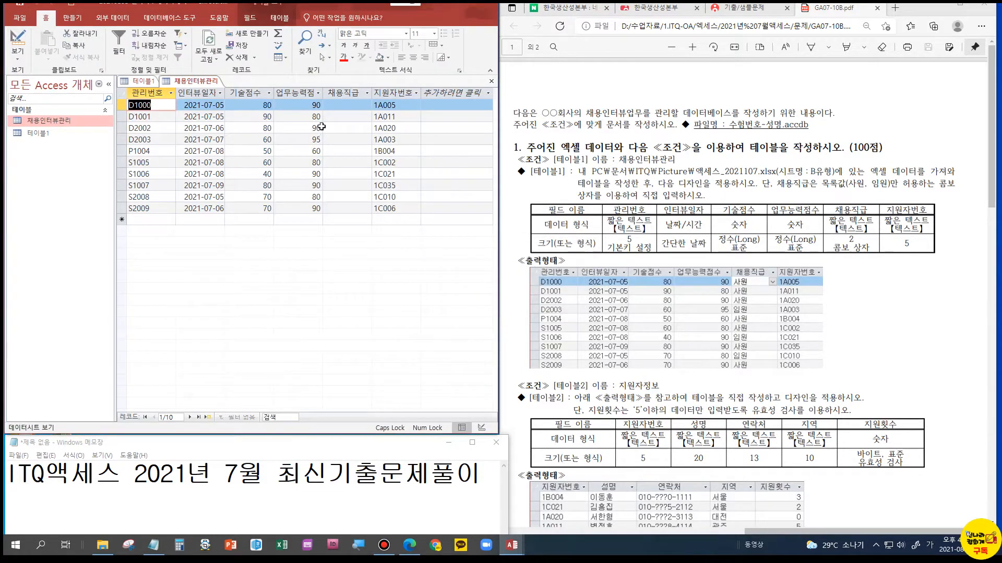
# Set 채용직급 to 사원 for records D1000, D1001 and D2002, and to 임원 for D2003
pyautogui.click(339, 106)
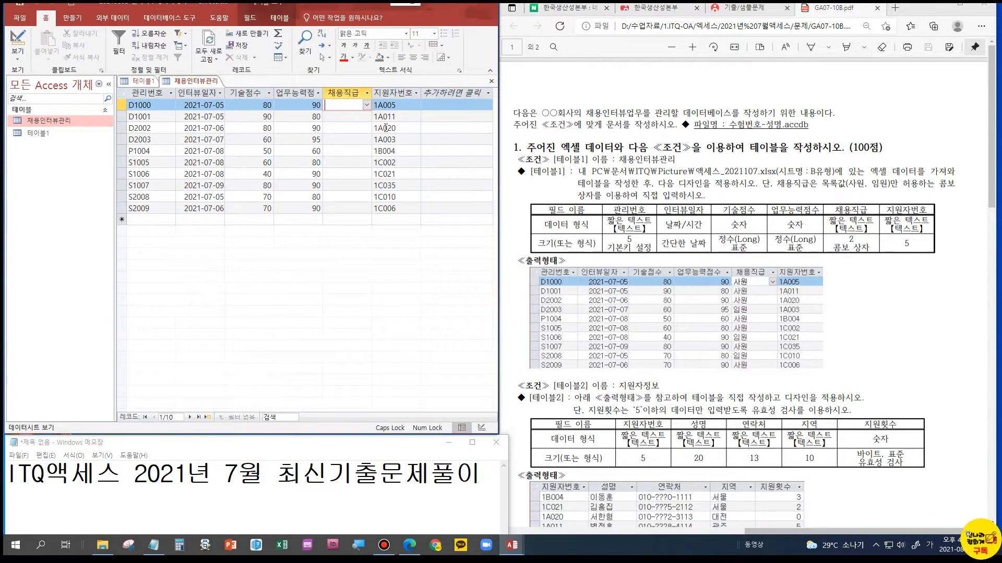
pyautogui.click(367, 105)
pyautogui.click(357, 118)
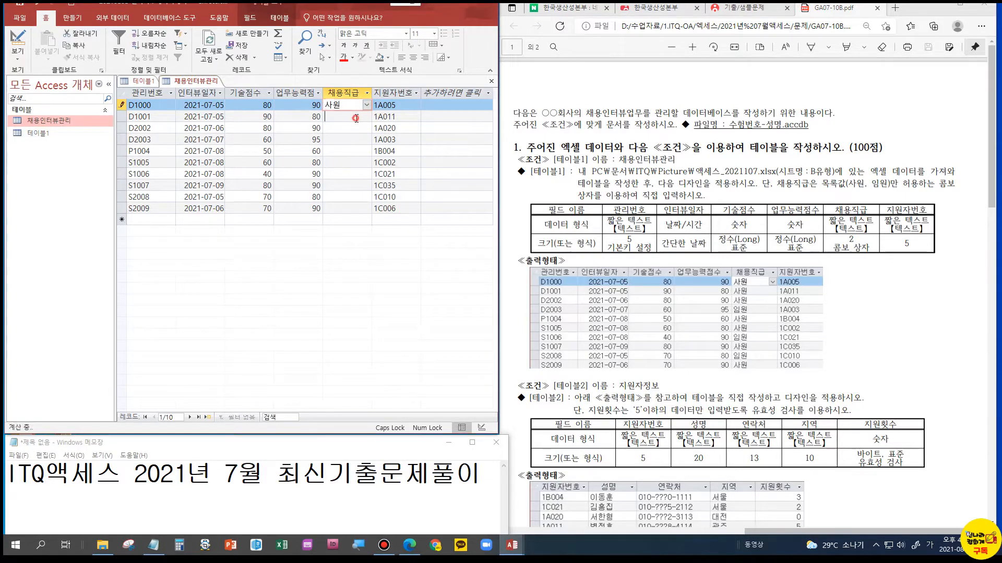
pyautogui.click(356, 116)
pyautogui.click(366, 116)
pyautogui.click(347, 128)
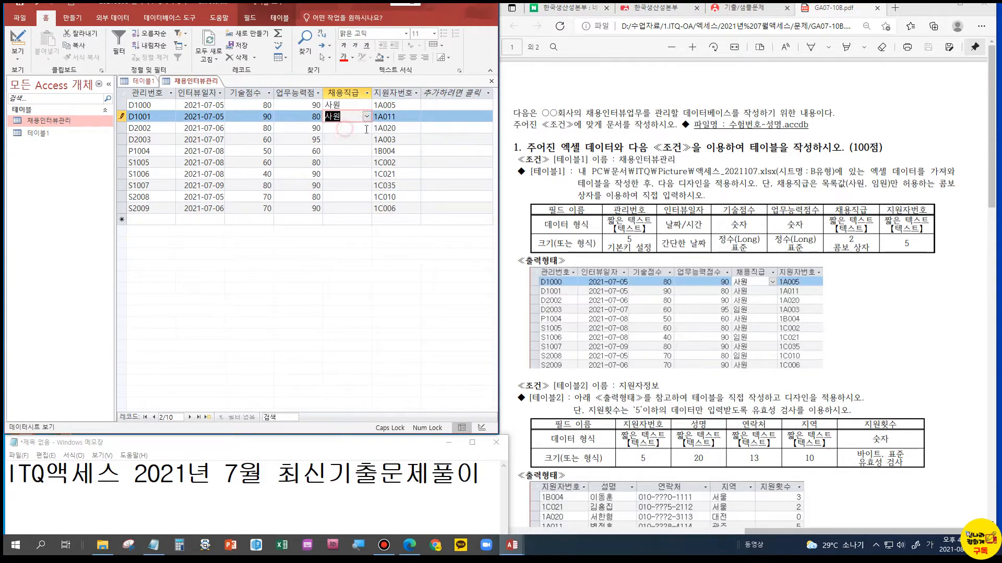
pyautogui.click(366, 128)
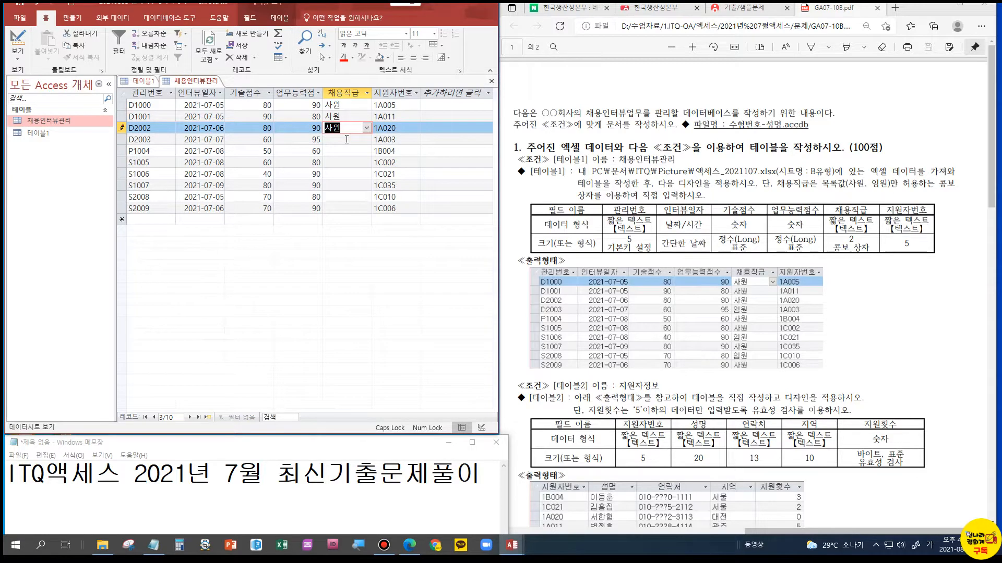
pyautogui.click(367, 139)
pyautogui.click(347, 161)
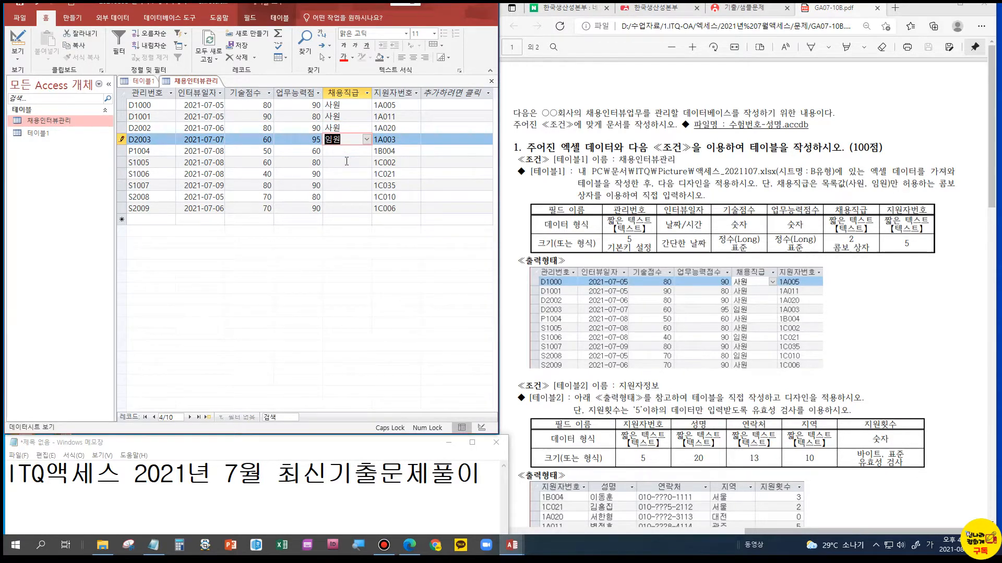
# Set 채용직급 to 사원 for records P1004 and S1005, and to 임원 for S1006
pyautogui.click(355, 151)
pyautogui.click(366, 151)
pyautogui.click(360, 166)
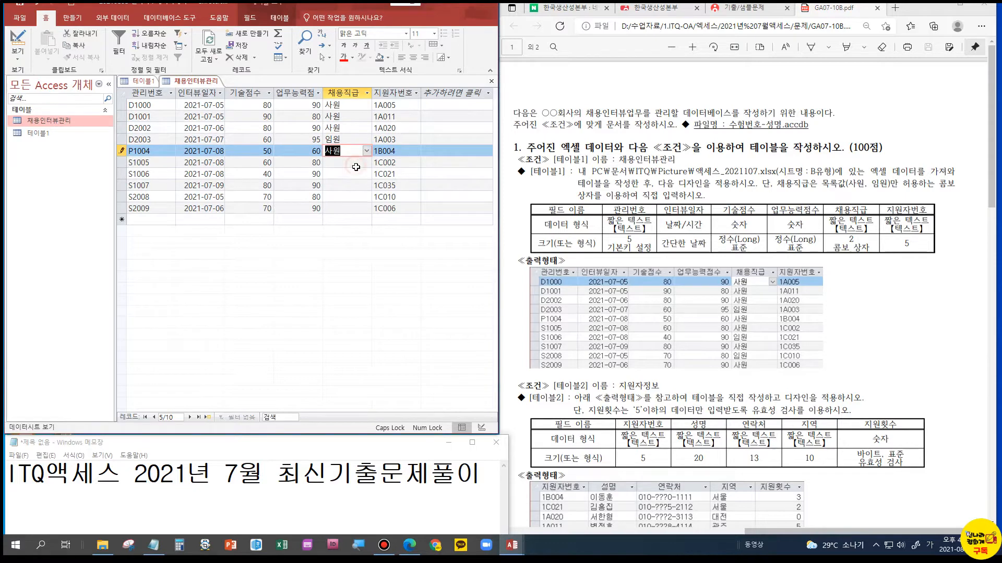
pyautogui.click(355, 162)
pyautogui.click(367, 162)
pyautogui.click(355, 172)
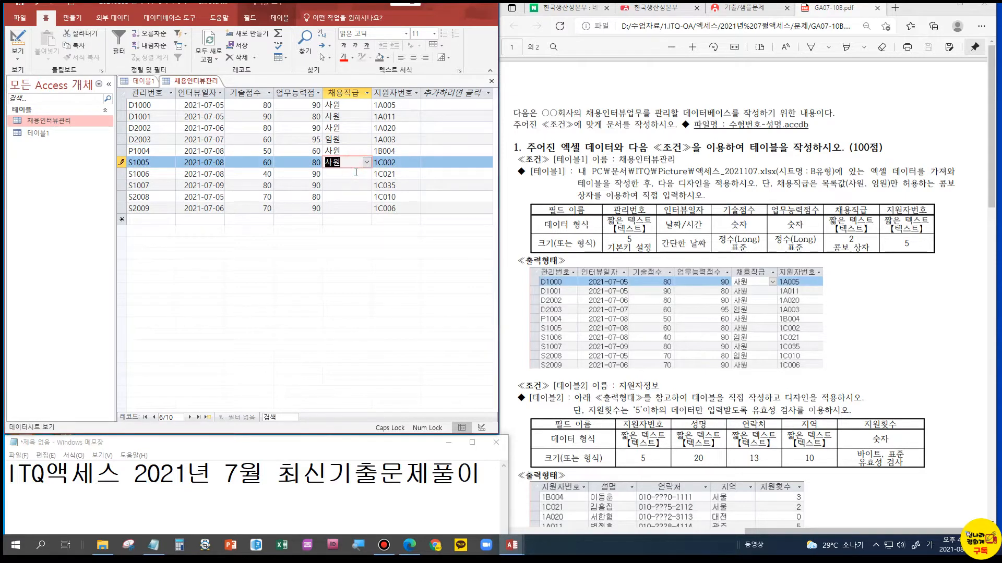
pyautogui.click(356, 173)
pyautogui.click(366, 174)
pyautogui.click(350, 191)
# Set 채용직급 to 사원 for records S1007 and S2009, and to 임원 for S2008
pyautogui.click(351, 188)
pyautogui.click(365, 185)
pyautogui.click(350, 196)
pyautogui.click(367, 197)
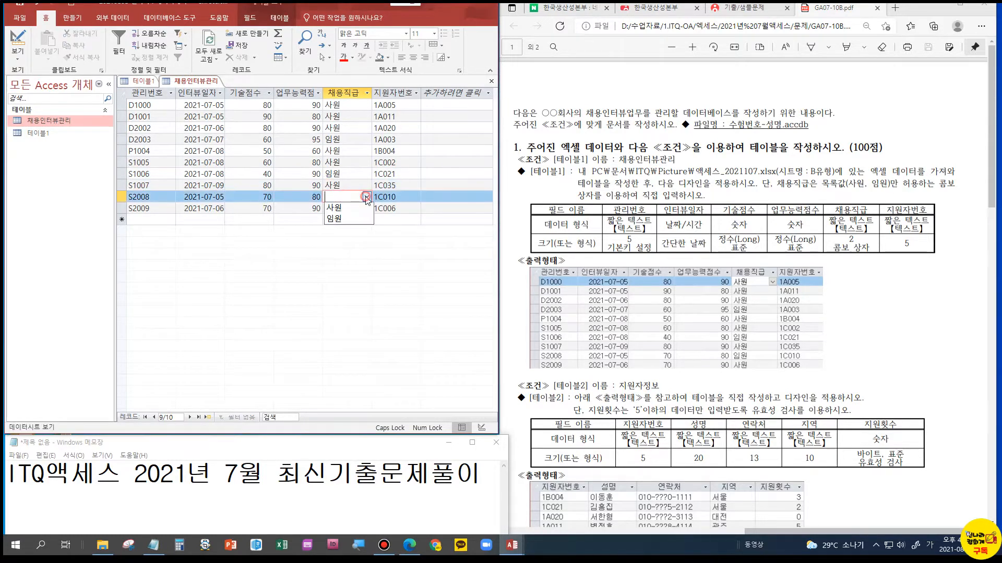
pyautogui.click(348, 219)
pyautogui.click(362, 208)
pyautogui.click(367, 209)
pyautogui.click(340, 220)
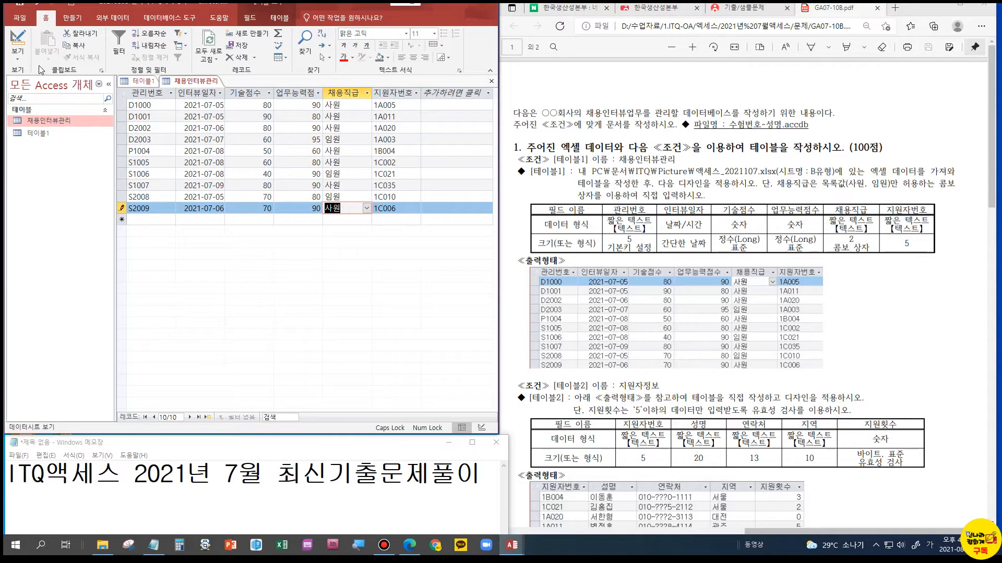
# Close the 채용인터뷰관리 table and the unused 테이블1
pyautogui.rightClick(202, 81)
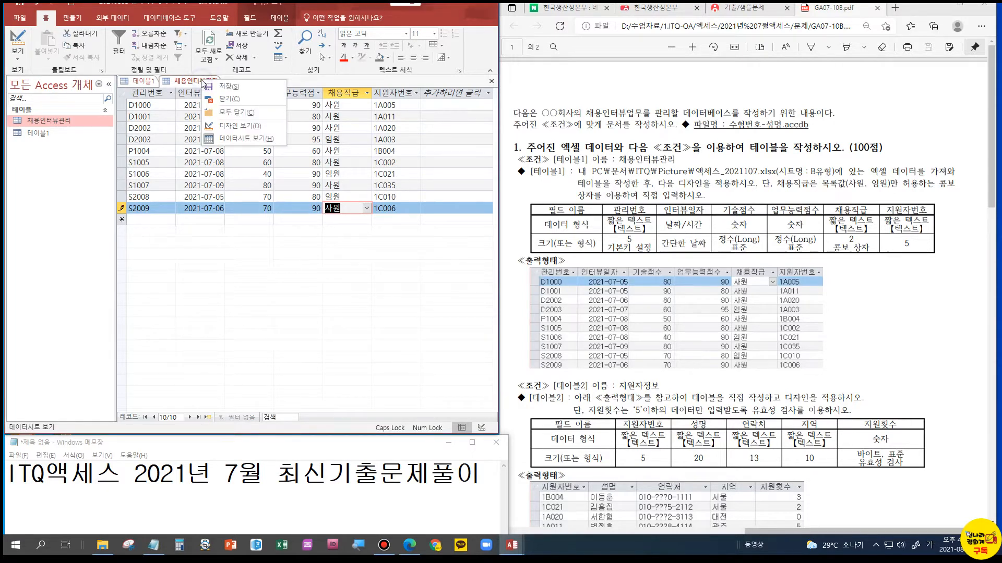
pyautogui.click(230, 99)
pyautogui.rightClick(146, 82)
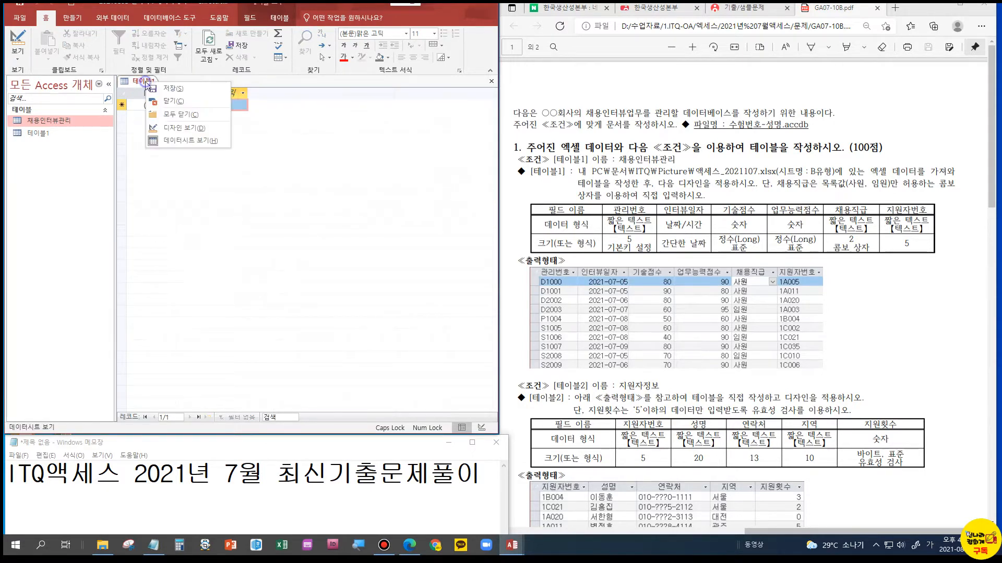
pyautogui.click(166, 103)
# Reopen 채용인터뷰관리 and check its 채용직급 entries and its design
pyautogui.doubleClick(60, 122)
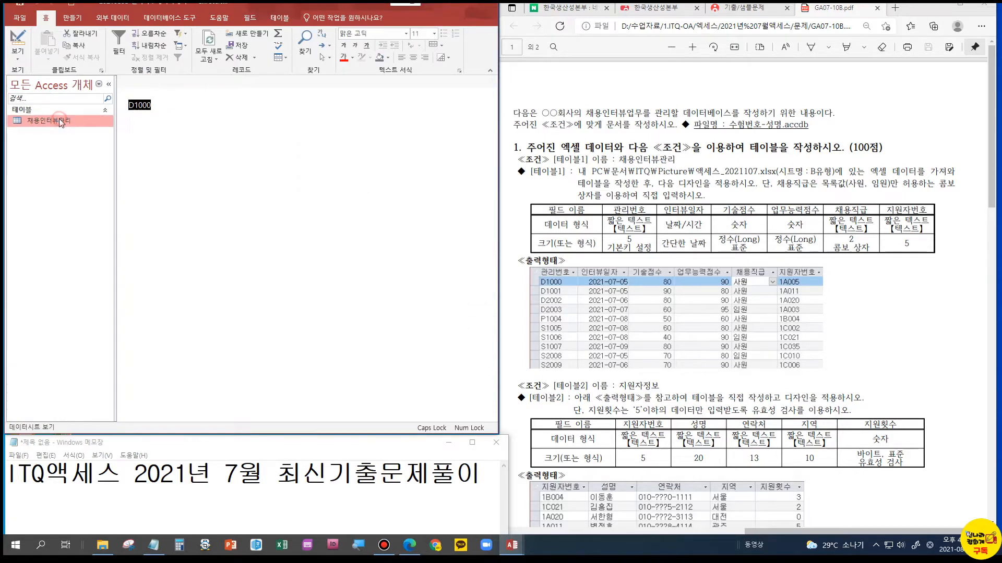
pyautogui.click(382, 151)
pyautogui.click(353, 152)
pyautogui.click(352, 182)
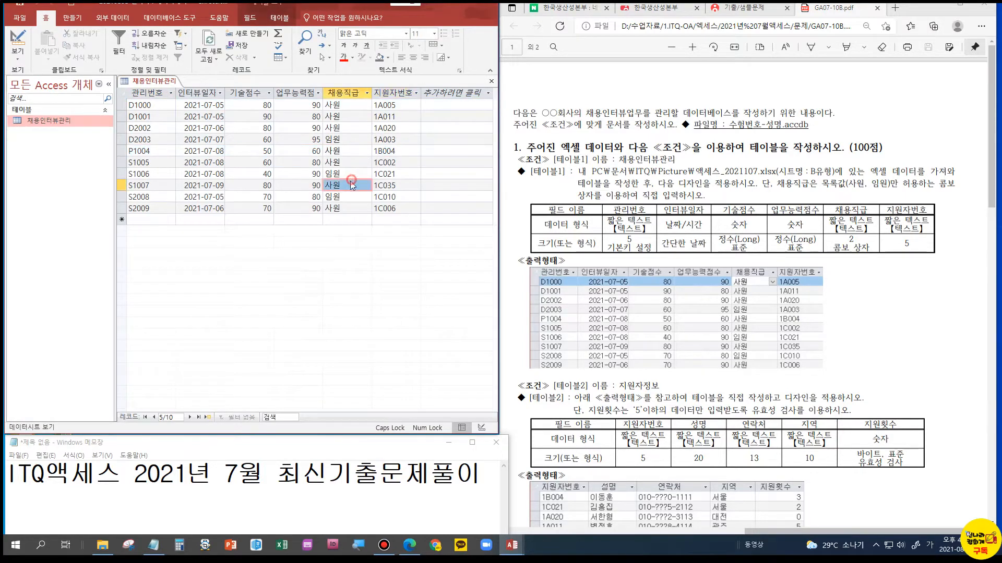
pyautogui.click(348, 216)
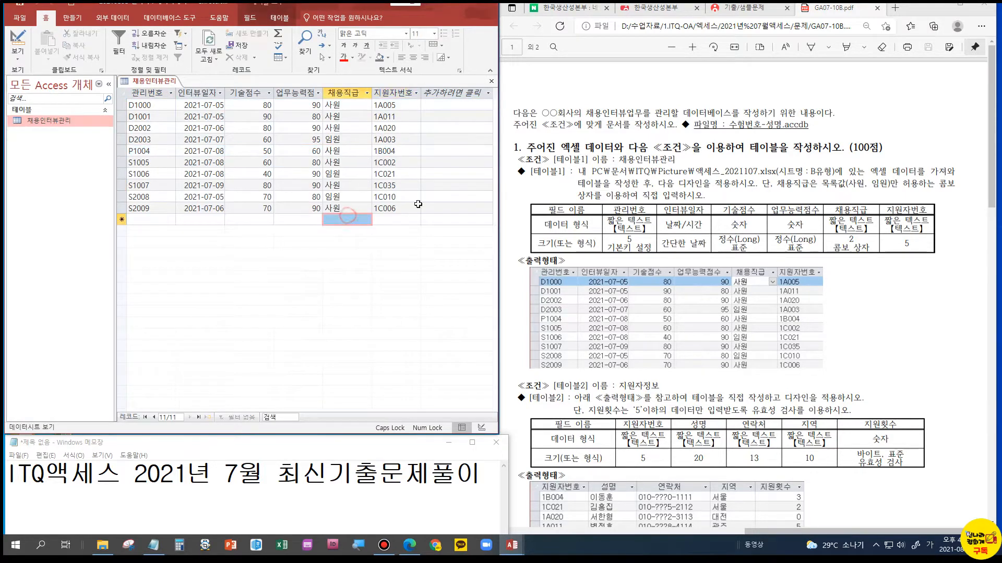
pyautogui.click(18, 42)
pyautogui.click(156, 170)
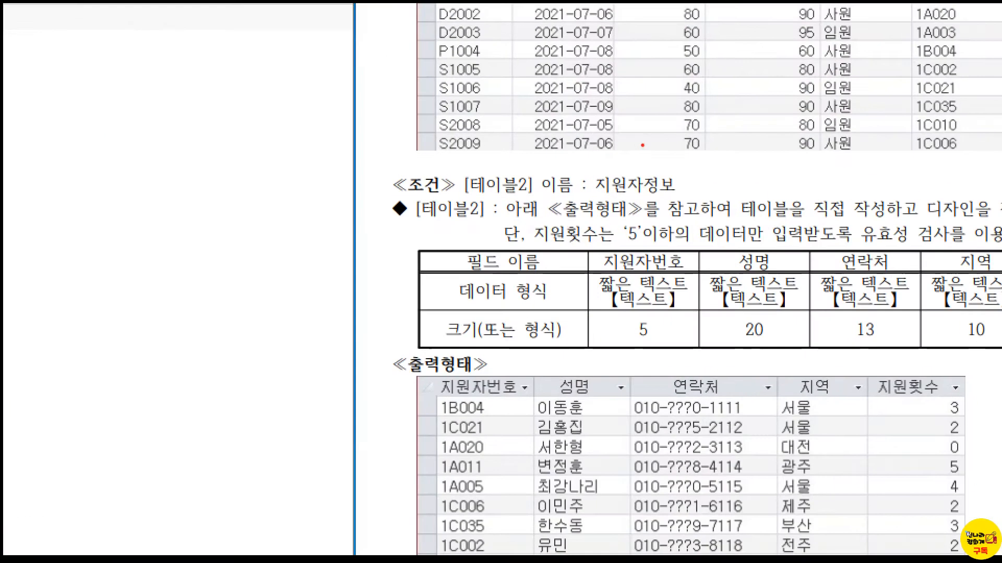
# Create a new table and open it in Design view, saving it as 지원자정보
pyautogui.moveTo(586, 172); pyautogui.dragTo(675, 201)
pyautogui.press('Escape')
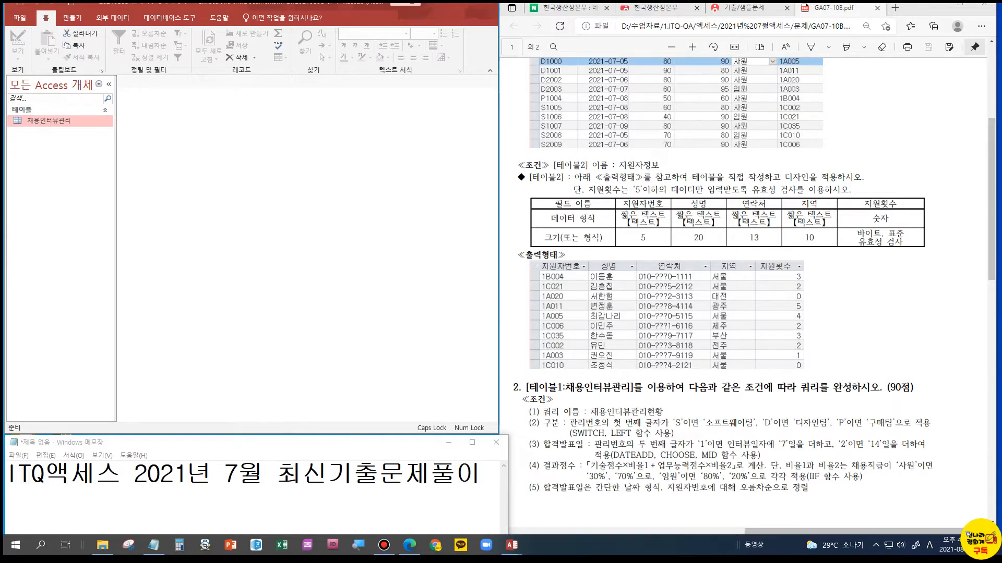
pyautogui.click(73, 17)
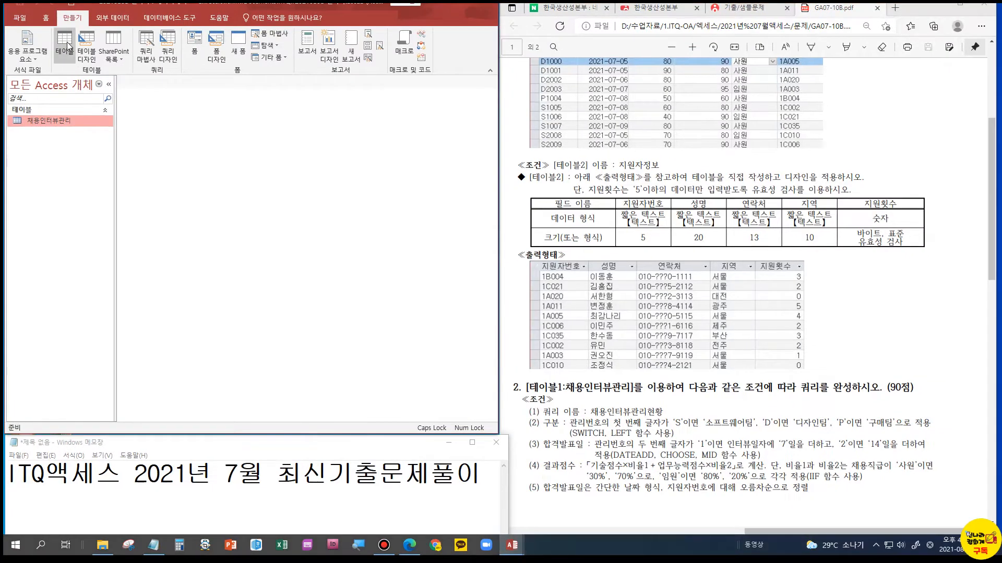
pyautogui.click(120, 60)
pyautogui.click(154, 104)
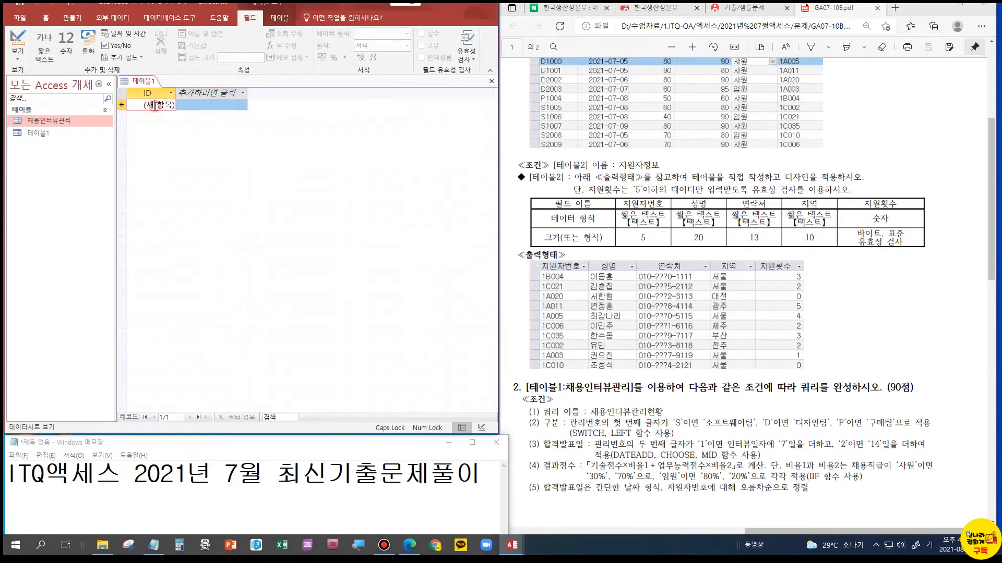
pyautogui.click(17, 42)
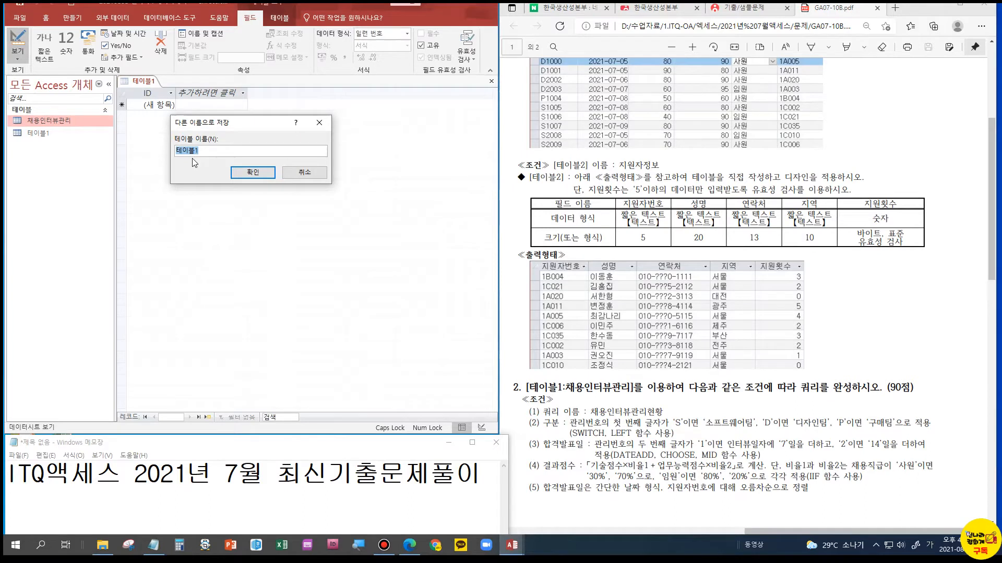
pyautogui.write('지원자정보')
pyautogui.press('Return')
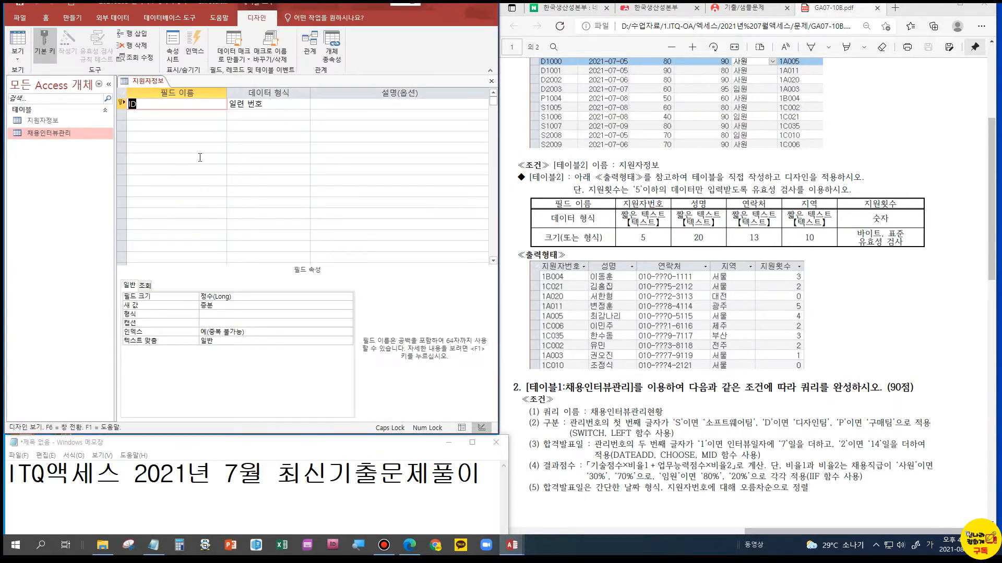
# Name the first two fields of the 지원자정보 table 지원자번호 and 성명
pyautogui.write('지원자번호')
pyautogui.press('Tab')
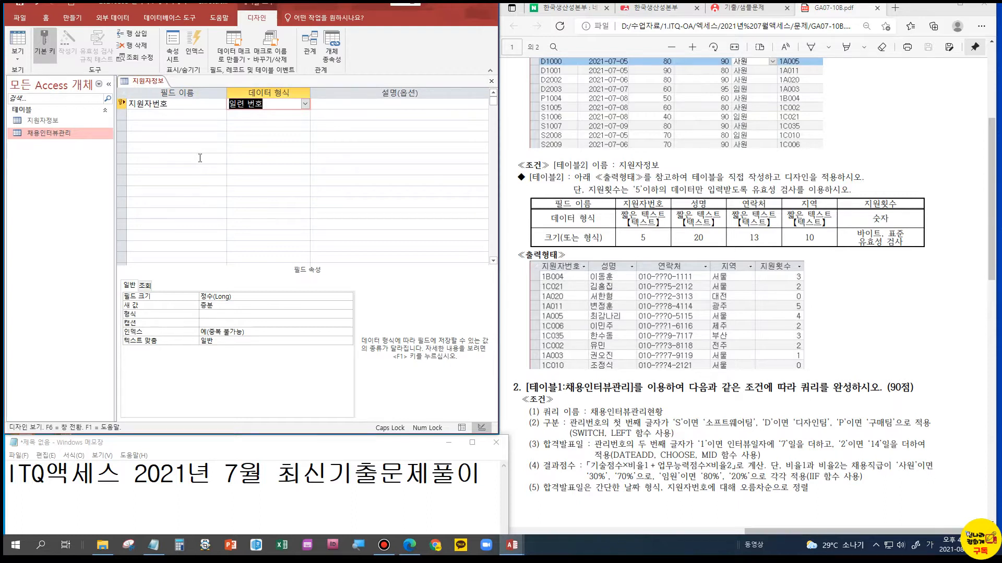
pyautogui.press('Tab')
pyautogui.press('Tab')
pyautogui.write('성명')
pyautogui.press('Tab')
pyautogui.press('Tab')
pyautogui.press('Tab')
# Add the fields 연락처, 지역 and 지원횟수 below 성명
pyautogui.write('연락처')
pyautogui.press('Tab')
pyautogui.press('Tab')
pyautogui.press('Tab')
pyautogui.write('지역')
pyautogui.press('Tab')
pyautogui.press('Tab')
pyautogui.press('Tab')
pyautogui.write('ㅈ')
pyautogui.write('원횟수')
pyautogui.press('Tab')
pyautogui.press('Tab')
pyautogui.press('Tab')
pyautogui.click(224, 143)
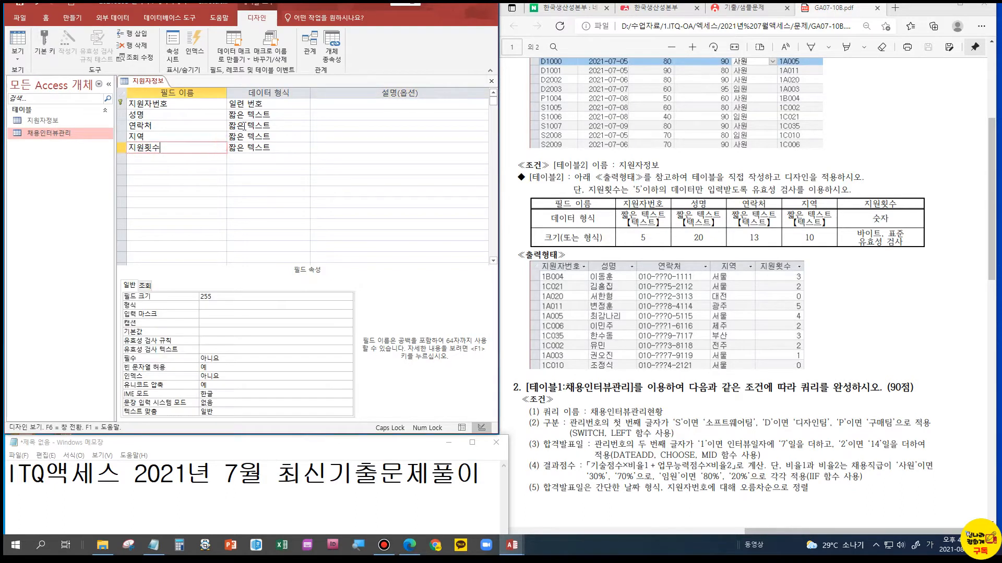
# Set the 지원자번호 field's data type to 짧은 텍스트 and its field size to 5
pyautogui.click(258, 104)
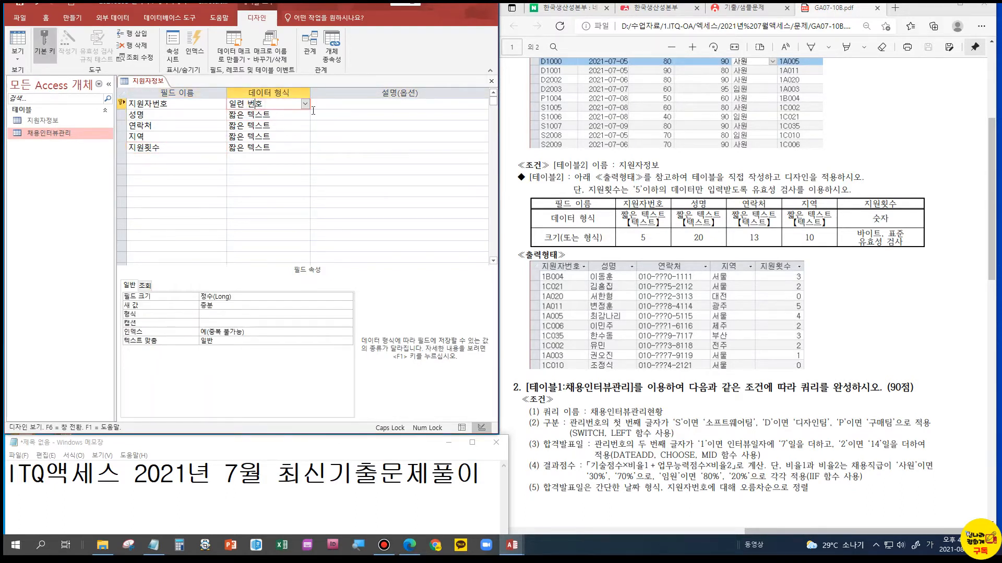
pyautogui.click(305, 103)
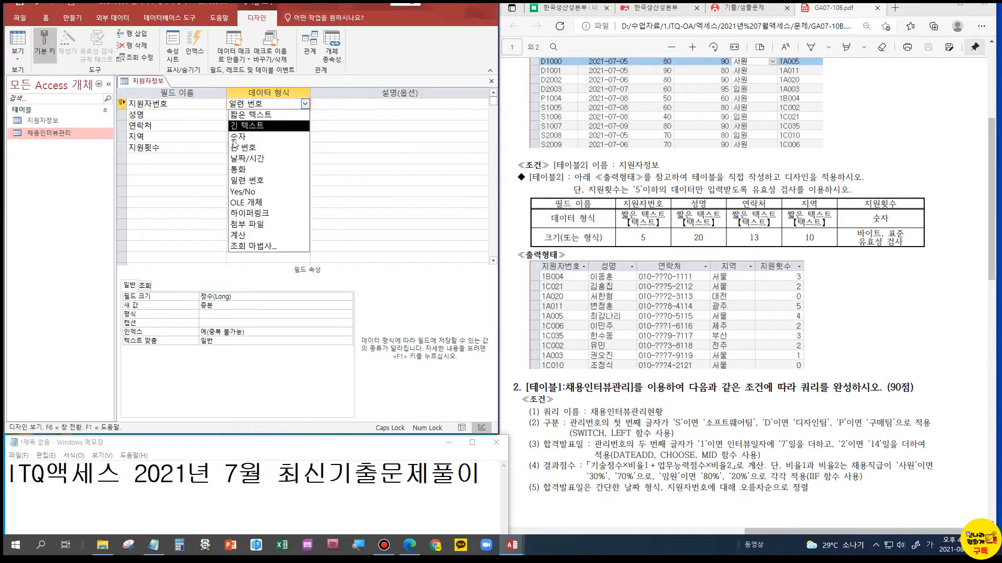
pyautogui.click(253, 116)
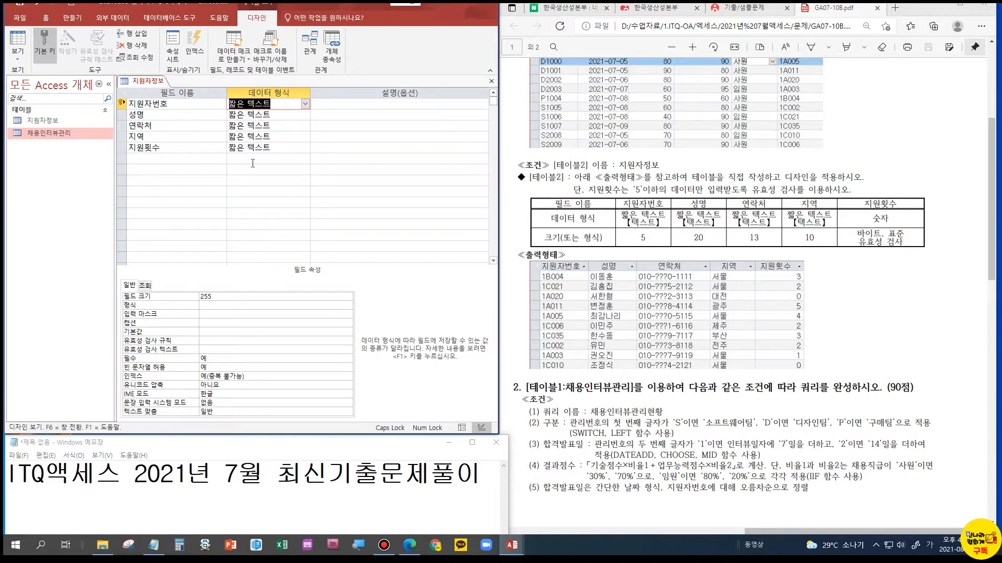
pyautogui.moveTo(207, 296); pyautogui.dragTo(198, 301)
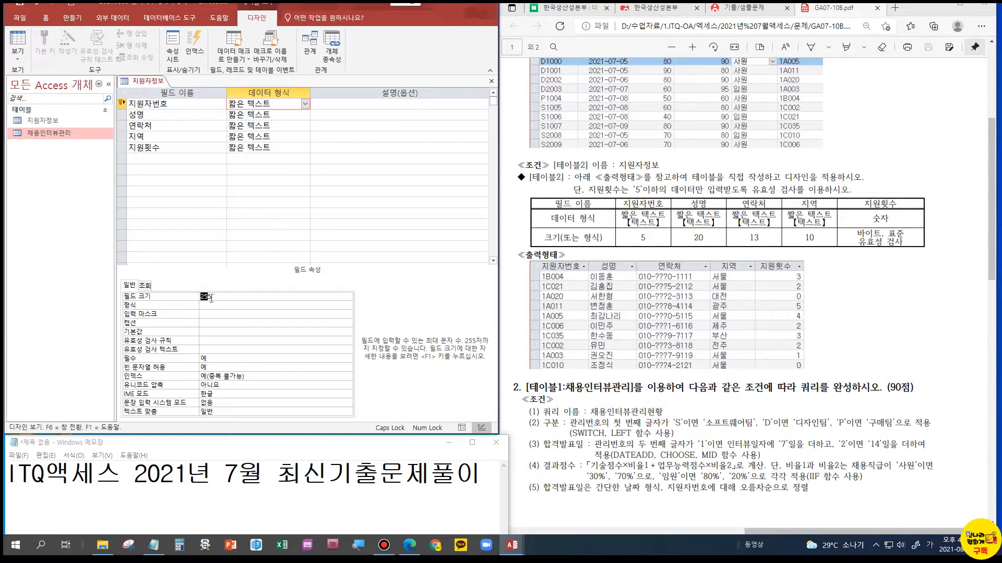
pyautogui.press('BackSpace')
pyautogui.press('Return')
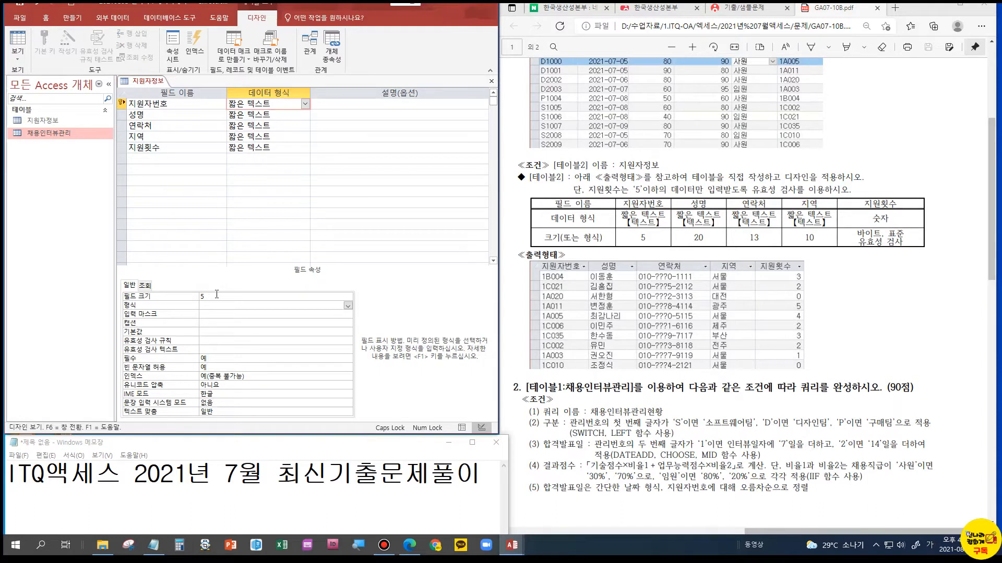
# Set the field size of the 성명 field to 20
pyautogui.click(242, 116)
pyautogui.moveTo(224, 298); pyautogui.dragTo(193, 298)
pyautogui.write('20')
pyautogui.press('Return')
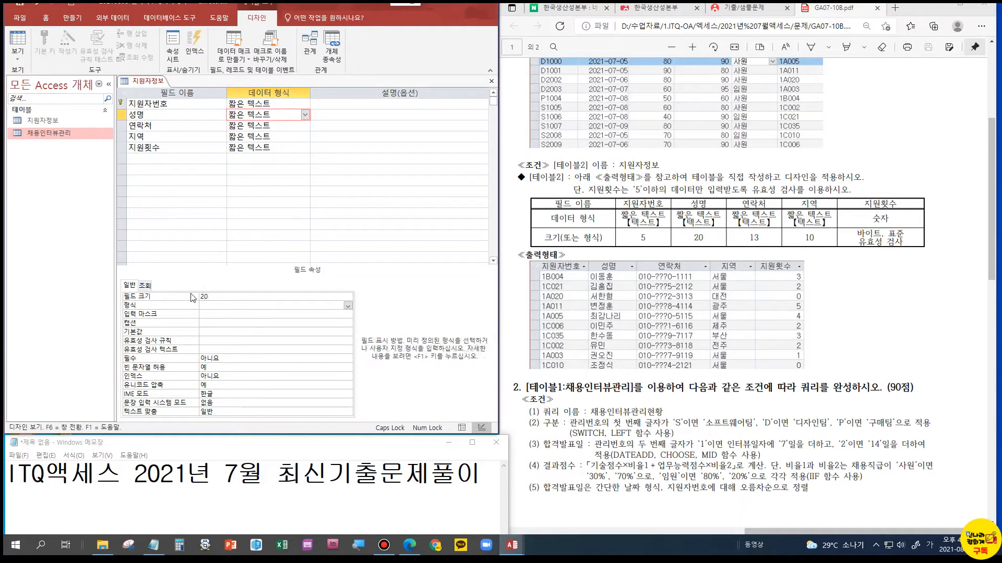
# Set the field size of 연락처 to 13 and the field size of 지역 to 10
pyautogui.click(283, 124)
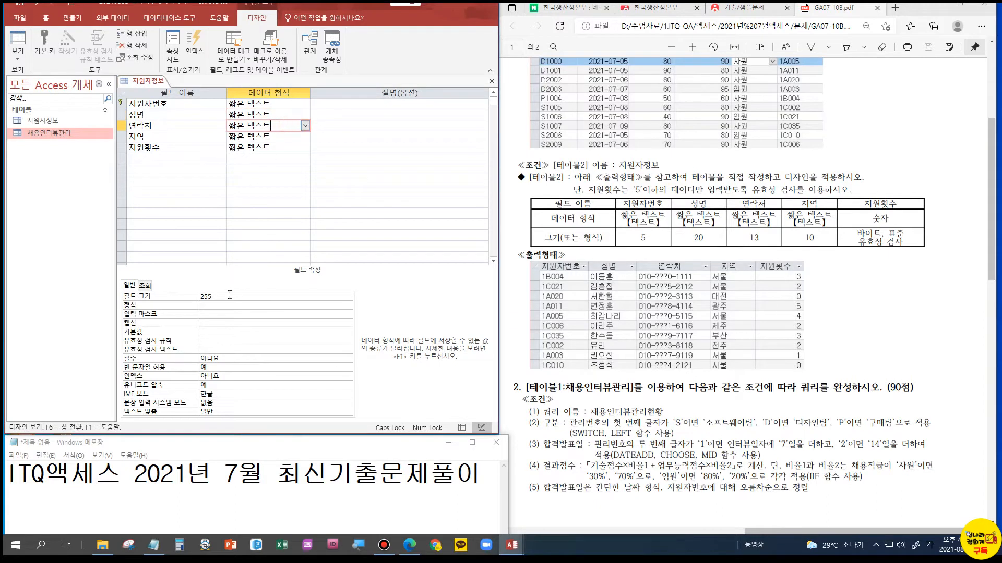
pyautogui.moveTo(225, 296); pyautogui.dragTo(197, 297)
pyautogui.write('13')
pyautogui.press('Return')
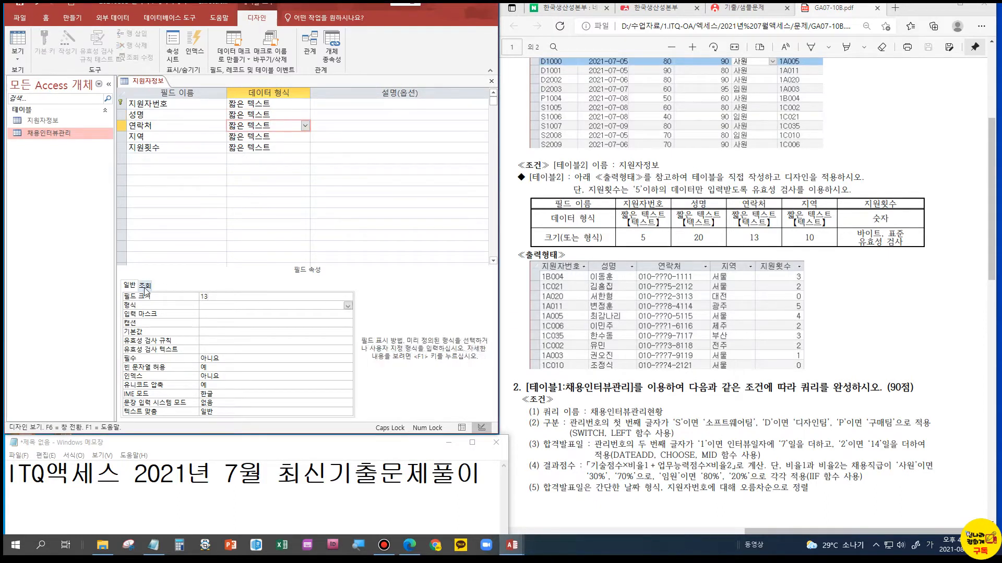
pyautogui.click(244, 135)
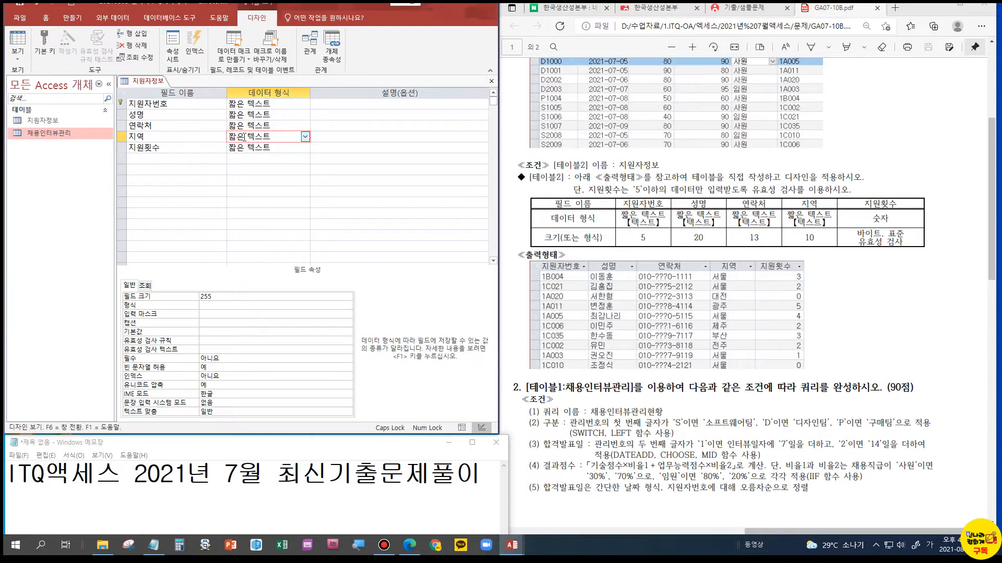
pyautogui.moveTo(211, 297); pyautogui.dragTo(197, 296)
pyautogui.write('10')
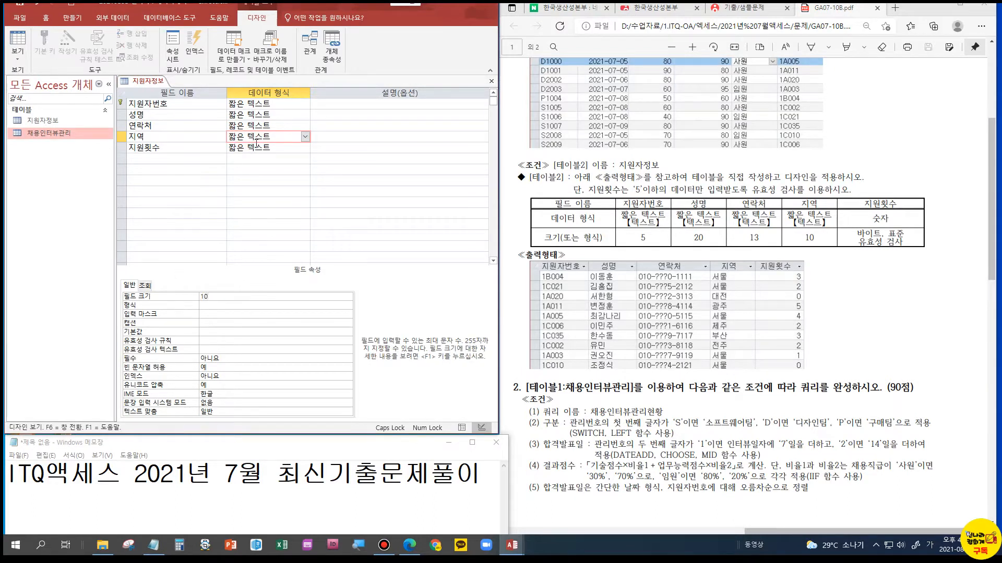
# Change the 지원횟수 field's data type to 숫자 with a field size of 바이트
pyautogui.click(256, 144)
pyautogui.click(323, 296)
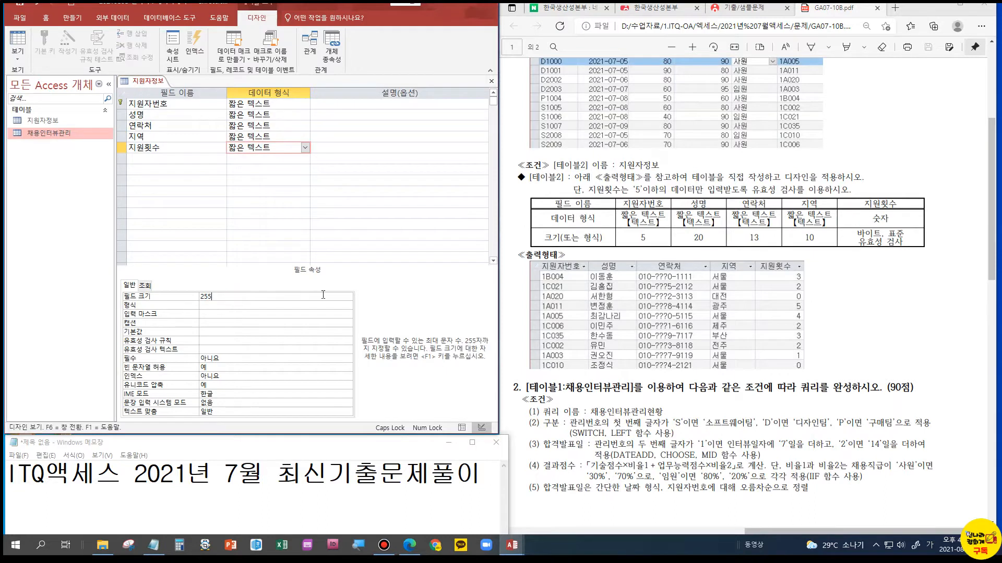
pyautogui.moveTo(240, 295); pyautogui.dragTo(191, 296)
pyautogui.click(305, 148)
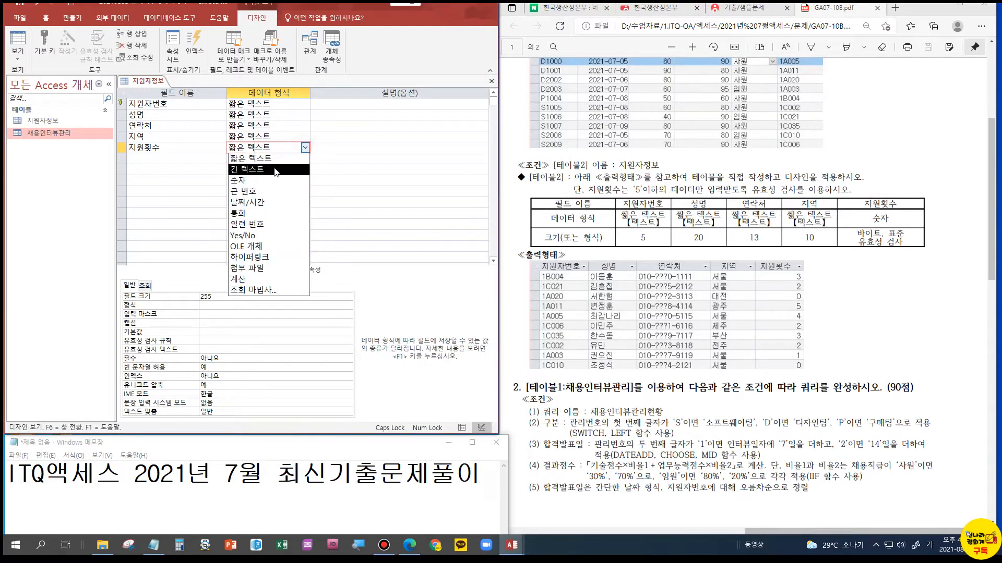
pyautogui.click(256, 183)
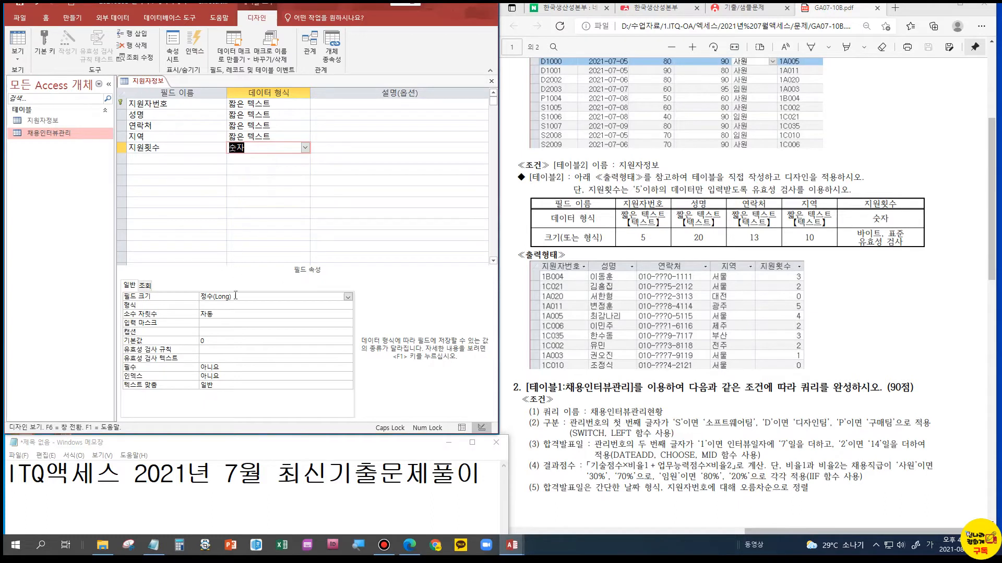
pyautogui.click(348, 297)
pyautogui.click(242, 305)
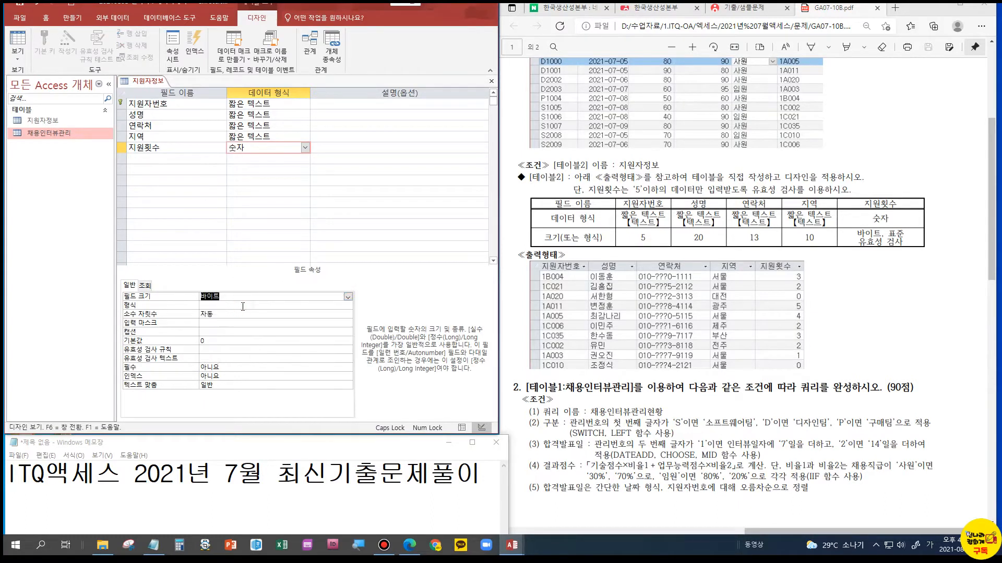
# Set the display format of the 지원횟수 field to 표준
pyautogui.click(242, 307)
pyautogui.click(347, 306)
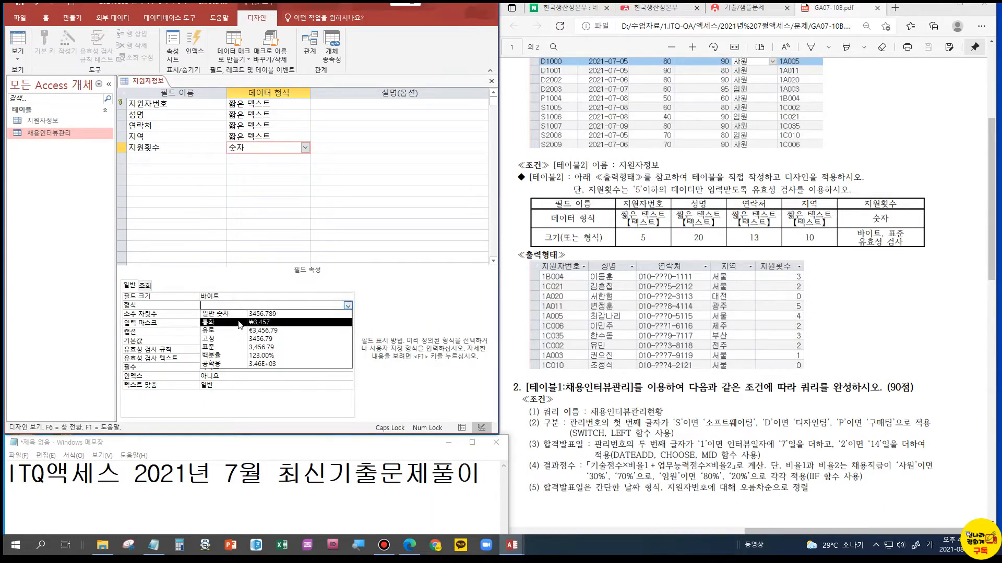
pyautogui.click(217, 347)
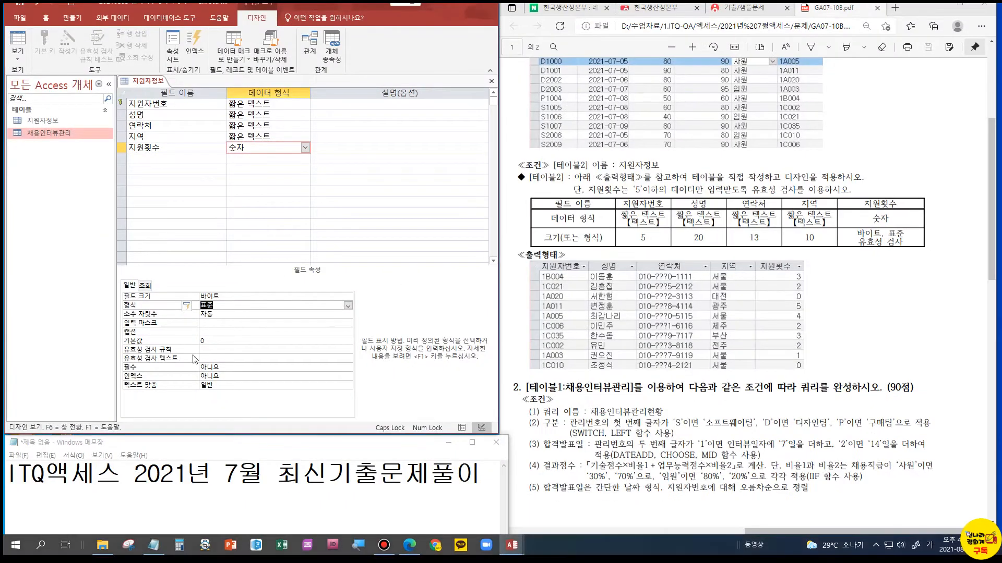
# Give the 지원횟수 field the validation rule <=5 and clear its default value
pyautogui.click(207, 350)
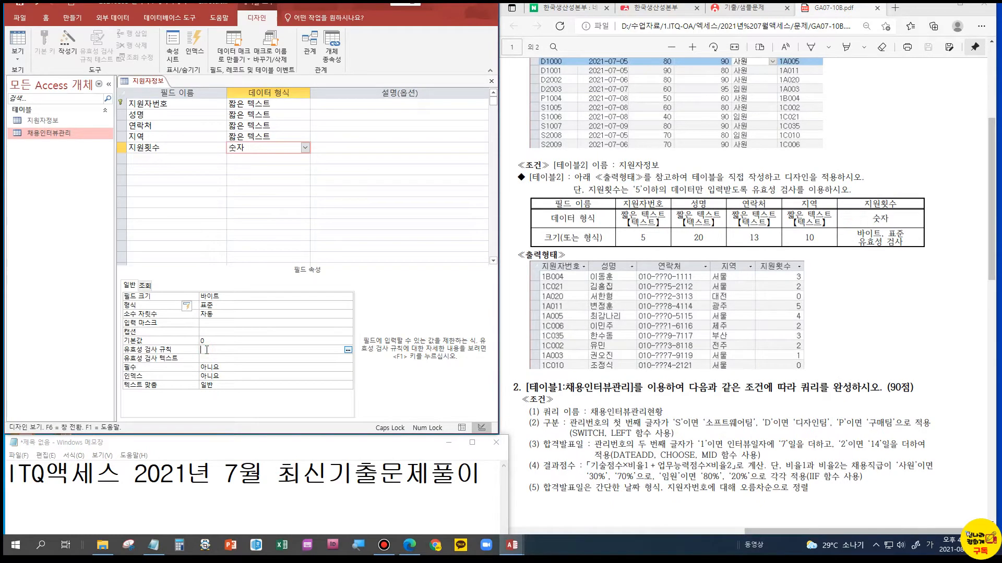
pyautogui.write('<=5')
pyautogui.press('Return')
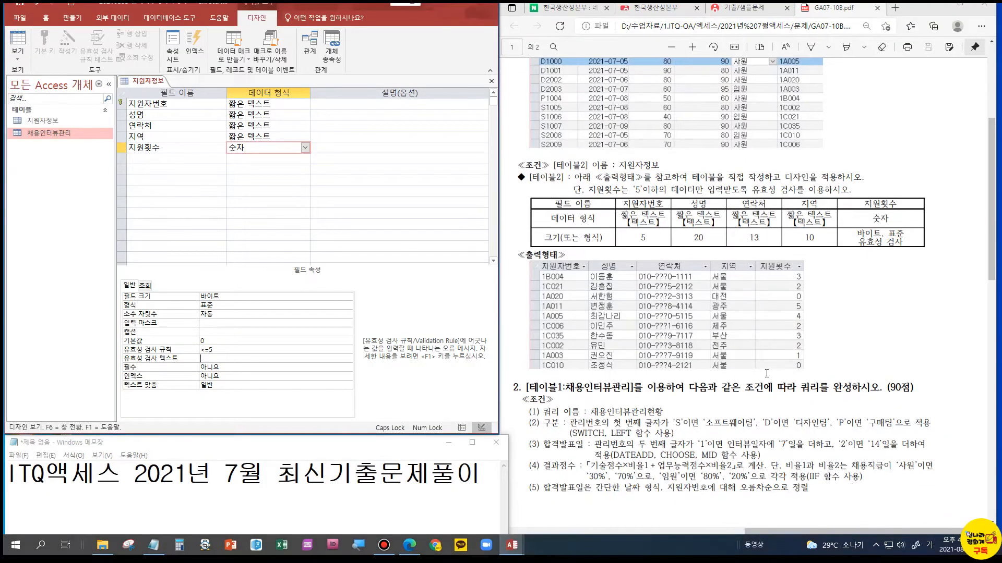
pyautogui.click(241, 339)
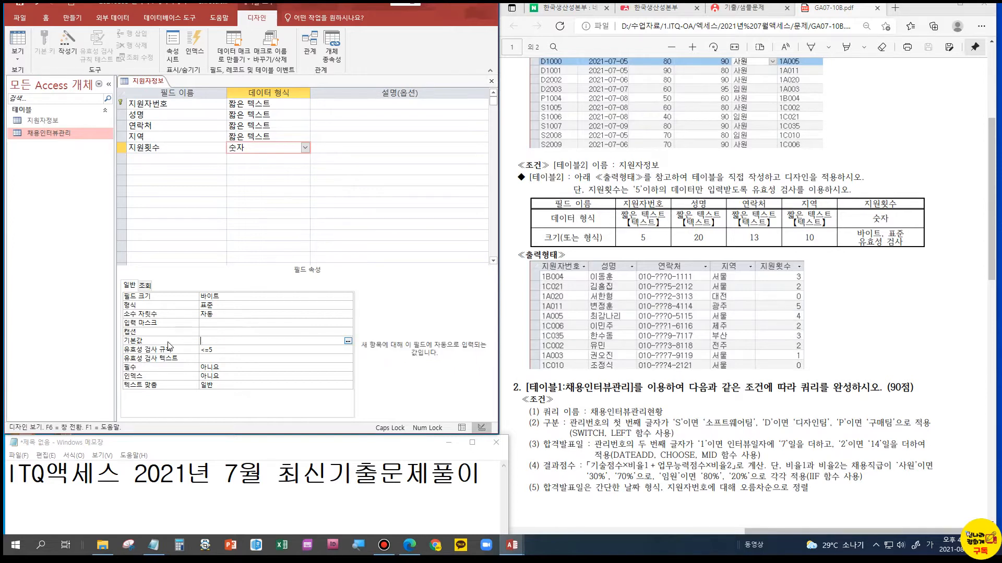
pyautogui.press('Return')
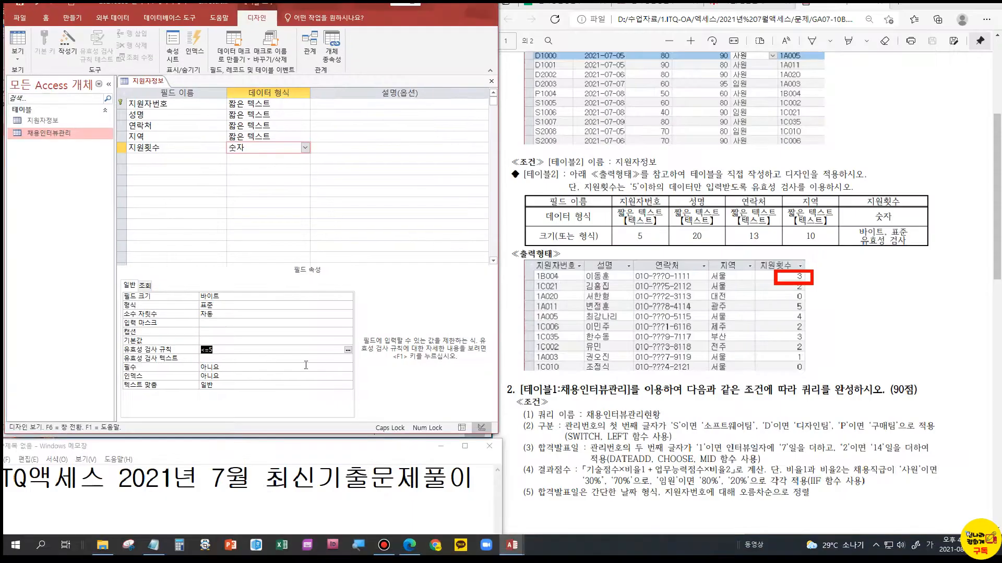
# Set the number of decimal places of the 지원횟수 field to 0
pyautogui.click(232, 314)
pyautogui.click(347, 315)
pyautogui.click(221, 331)
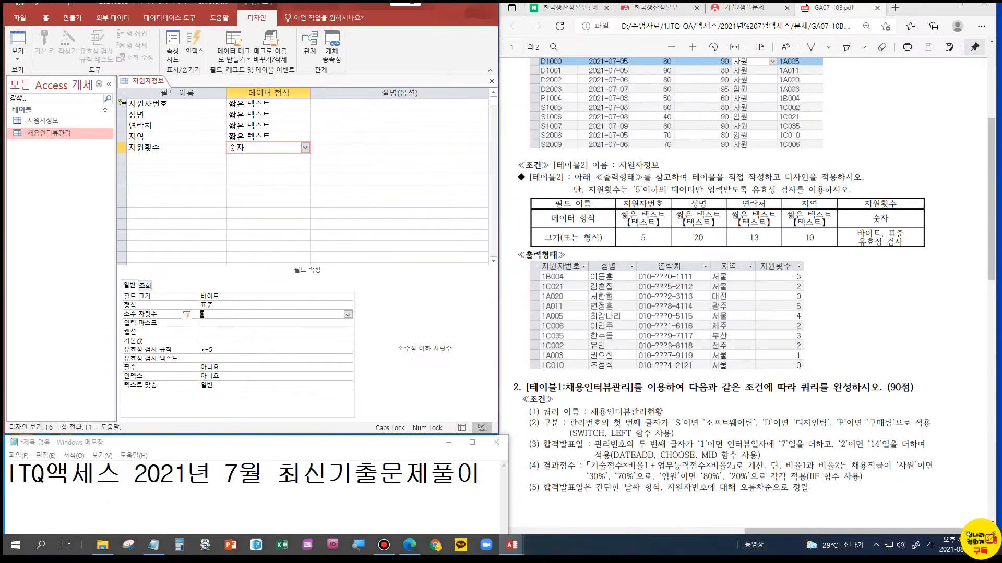
# Remove the primary key from the 지원자번호 field and save the table while switching it to datasheet view
pyautogui.rightClick(123, 104)
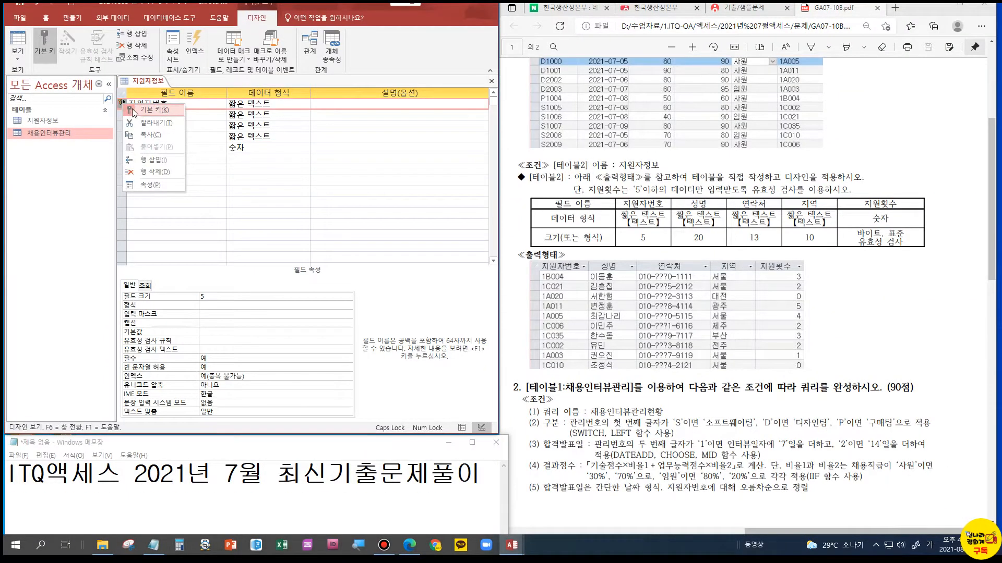
pyautogui.click(134, 111)
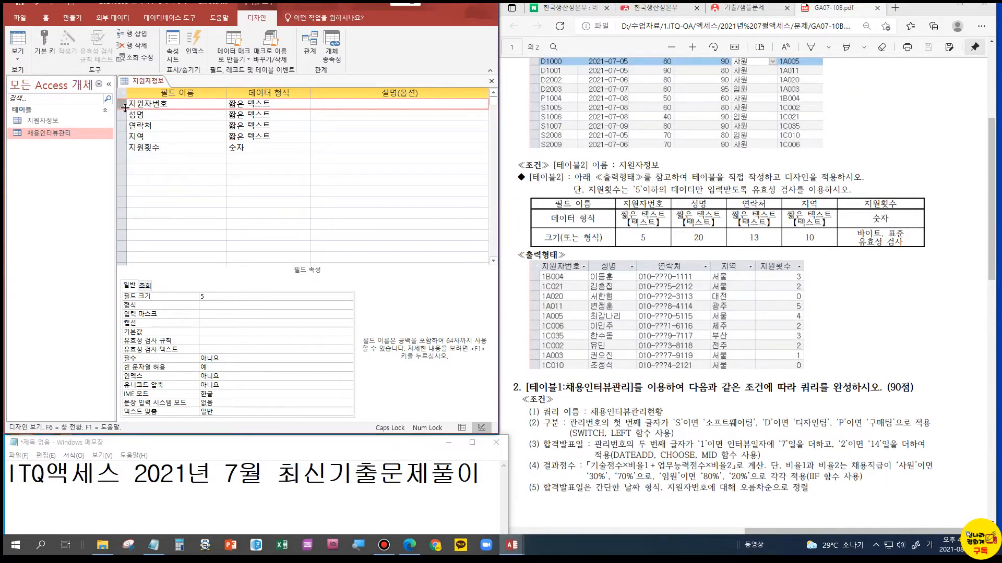
pyautogui.click(18, 42)
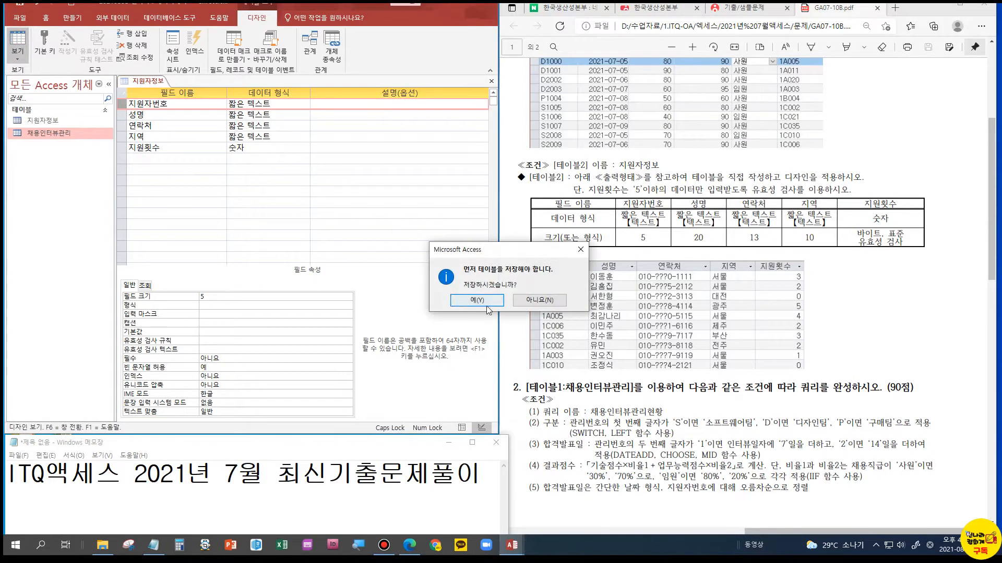
pyautogui.click(487, 305)
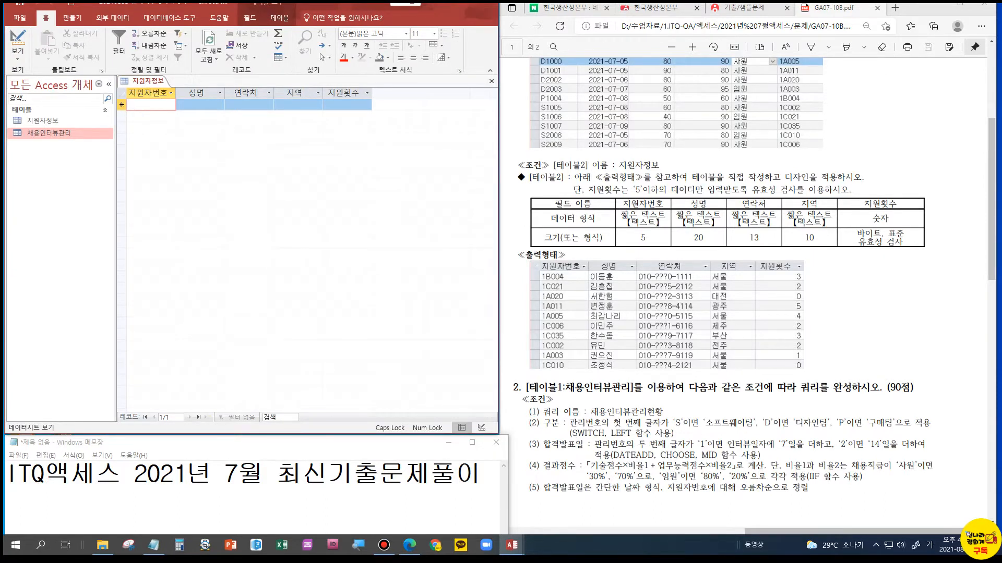
# Fill in the first record of 지원자정보 with the applicant's number, full name and contact number from the exam sheet
pyautogui.click(138, 103)
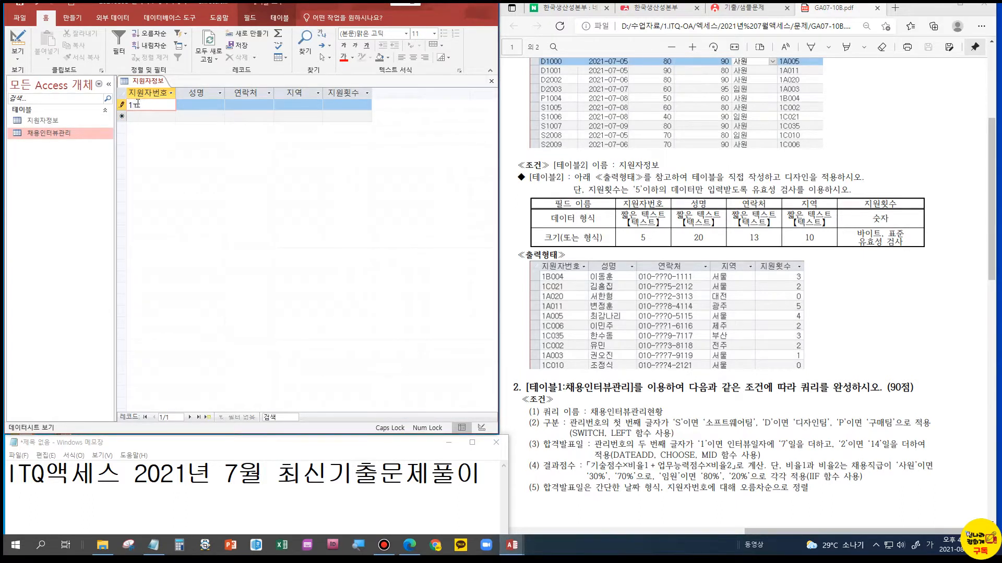
pyautogui.write('1B004')
pyautogui.press('Tab')
pyautogui.press('Hangul')
pyautogui.write('이동훈')
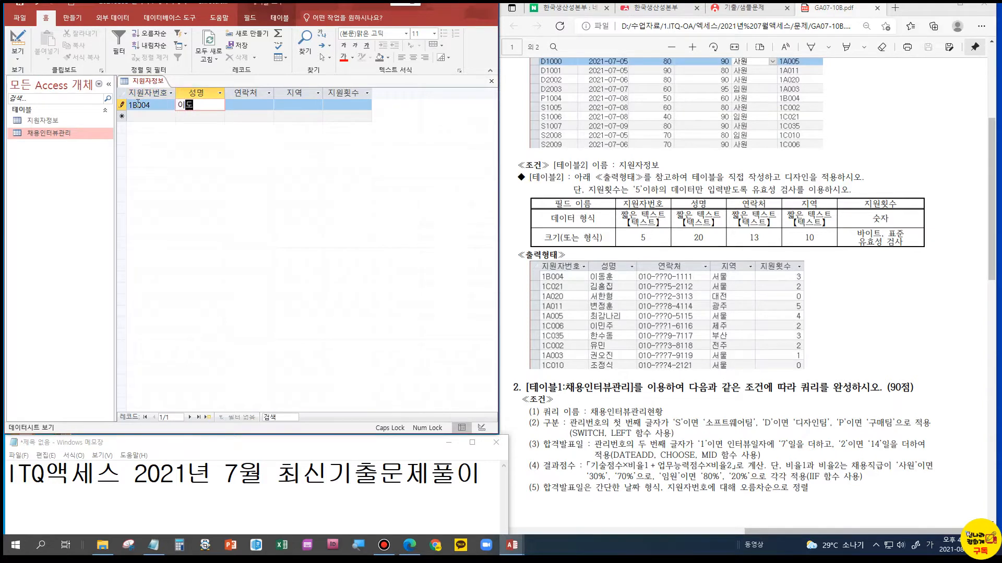
pyautogui.press('Tab')
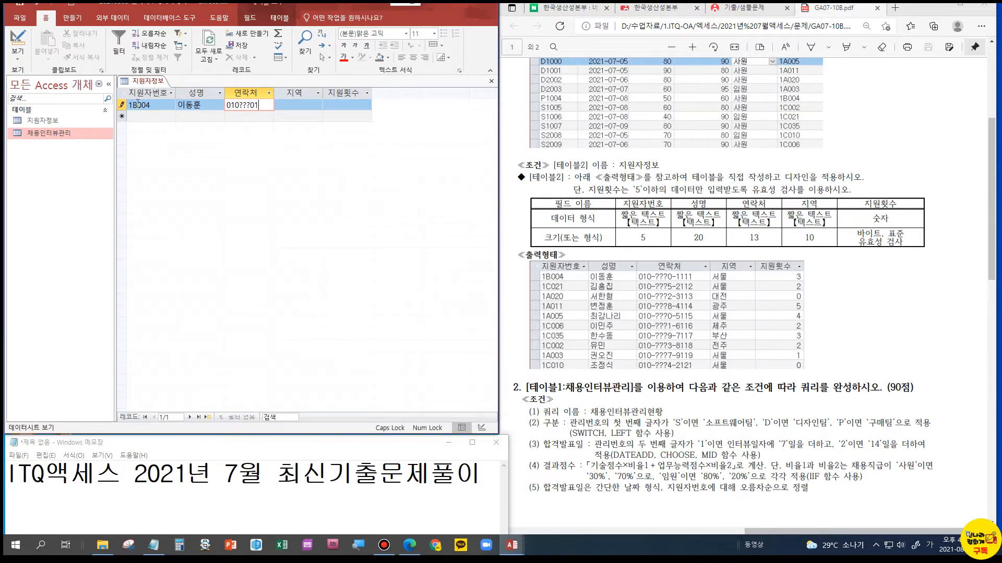
pyautogui.press('Tab')
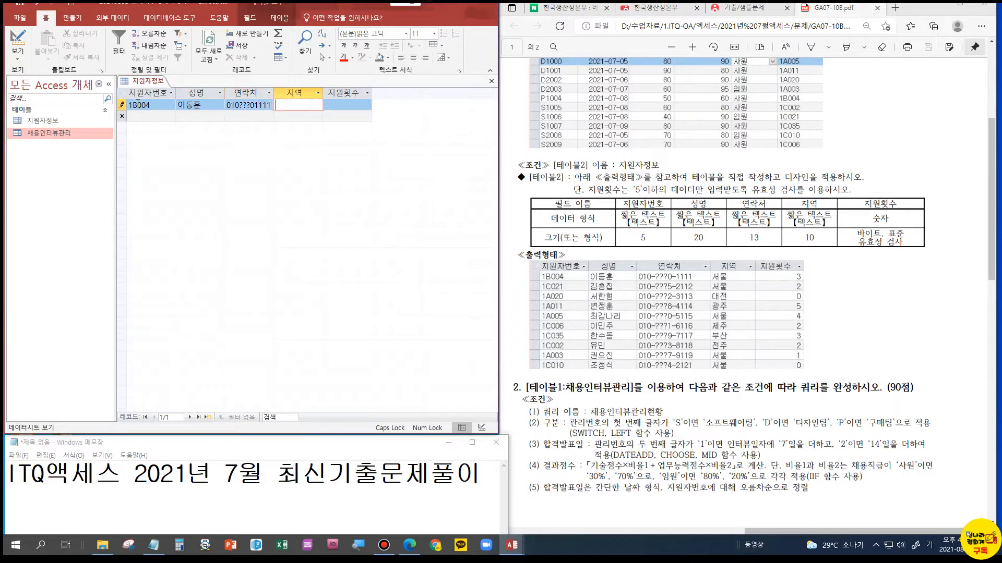
# Add the hyphens to the first record's 연락처 value so it matches the exam sheet
pyautogui.click(246, 105)
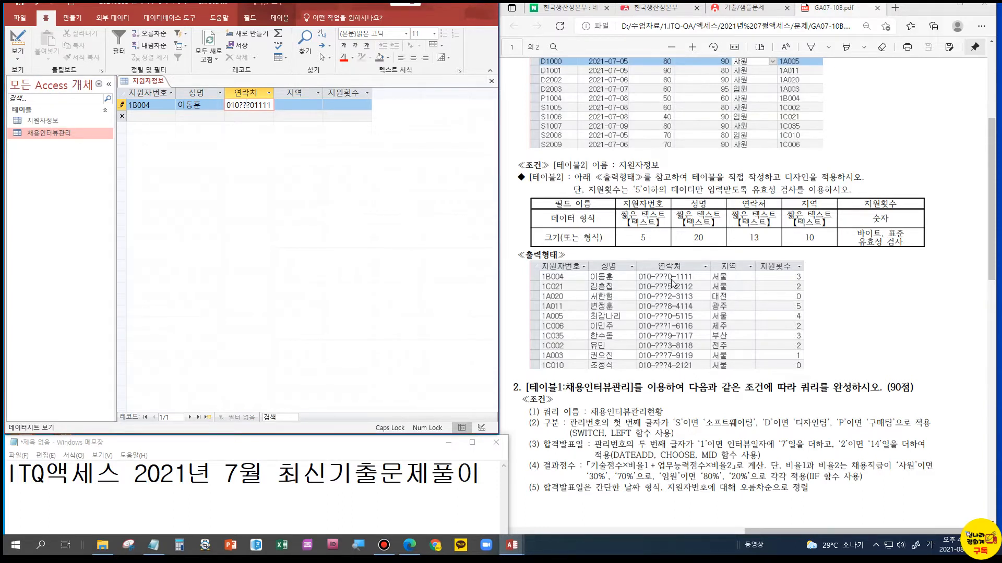
pyautogui.click(239, 106)
pyautogui.write('-')
pyautogui.press('Tab')
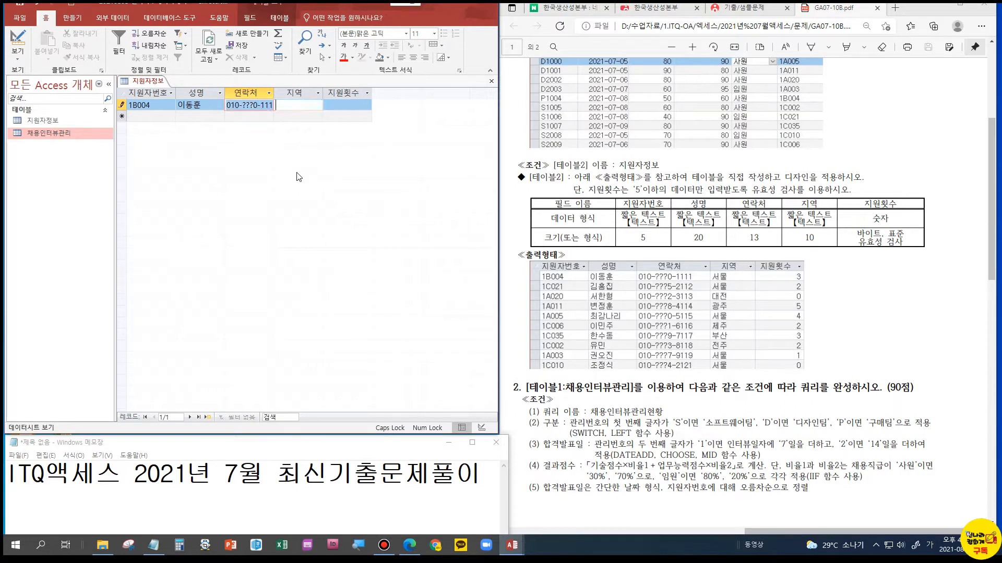
pyautogui.click(265, 105)
pyautogui.press('Right')
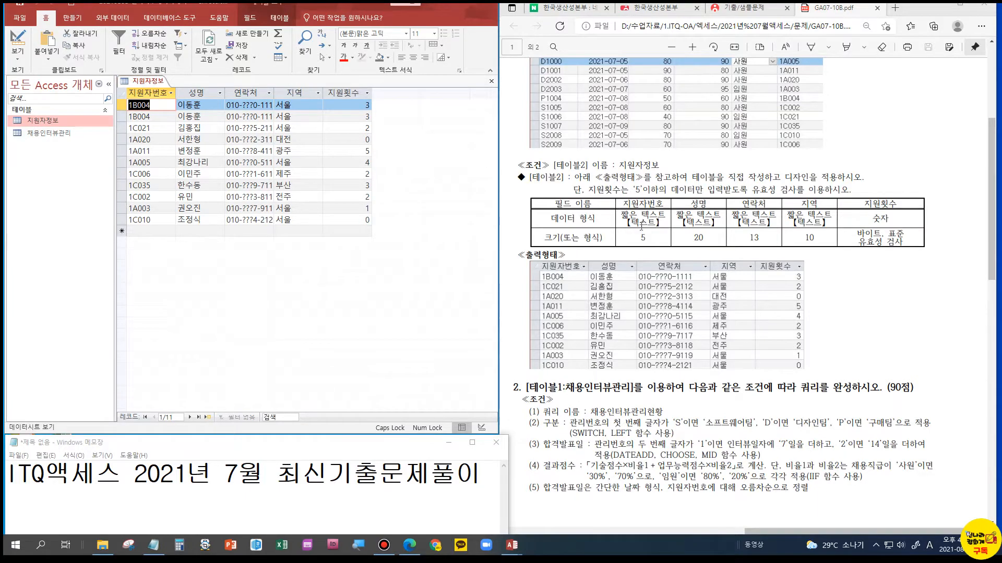
pyautogui.click(60, 132)
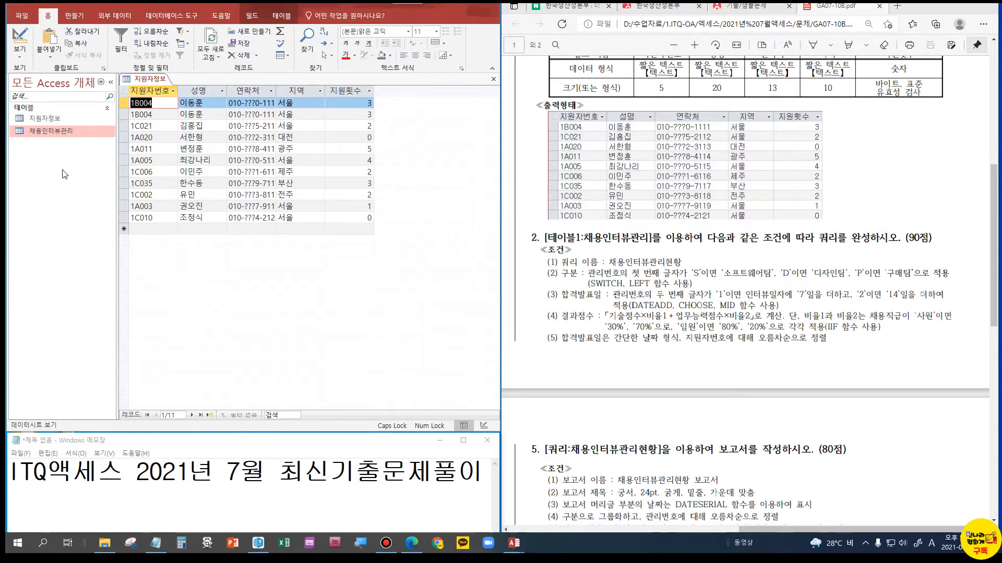
pyautogui.click(557, 244)
pyautogui.click(74, 16)
pyautogui.click(170, 45)
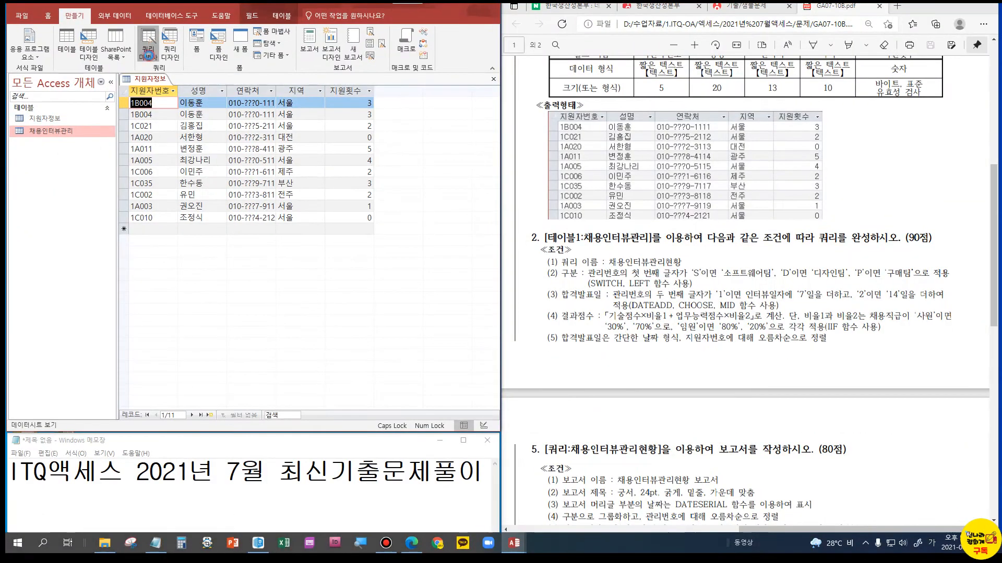
pyautogui.click(146, 59)
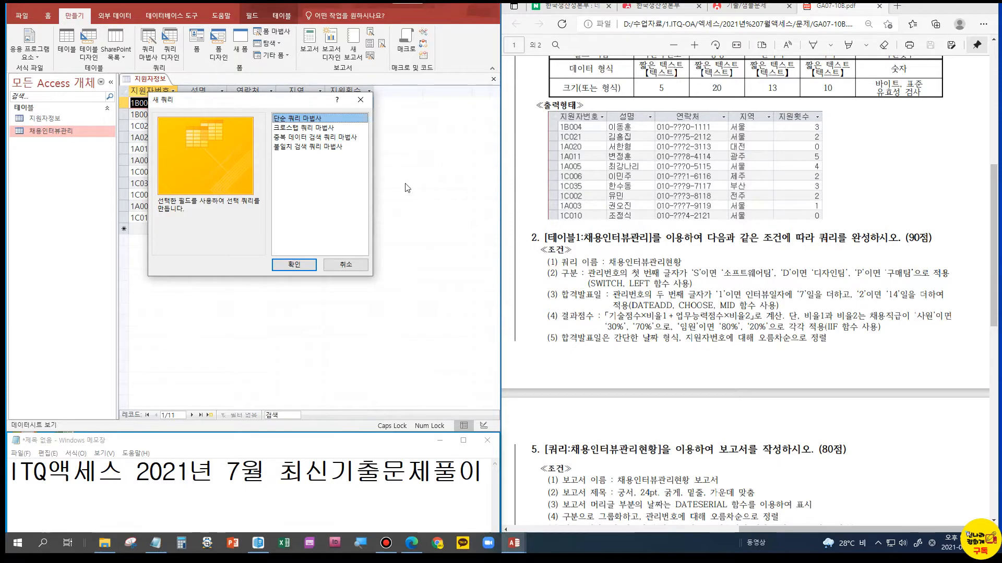
pyautogui.click(338, 264)
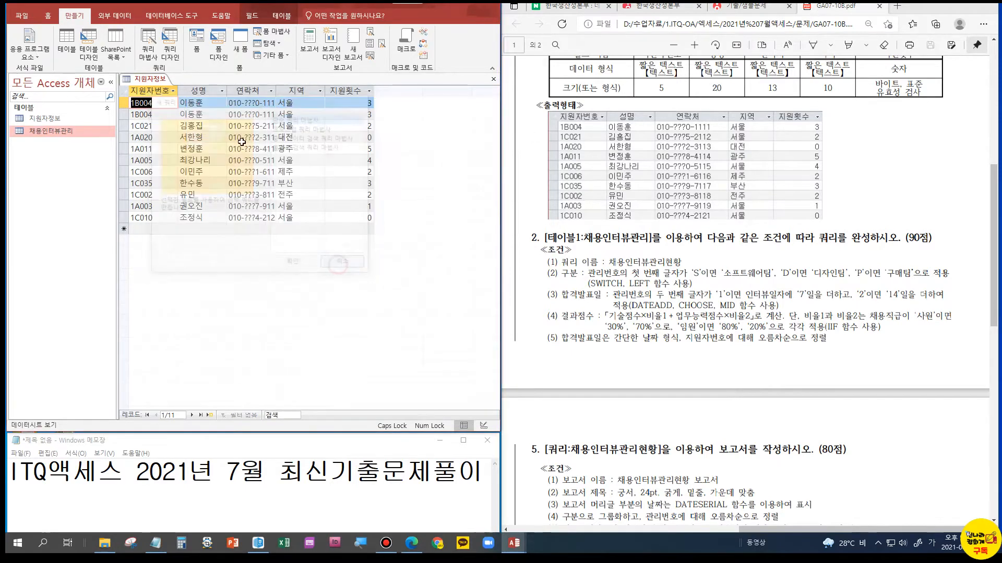
# Create a new query in design view based on the 채용인터뷰관리 table
pyautogui.click(170, 47)
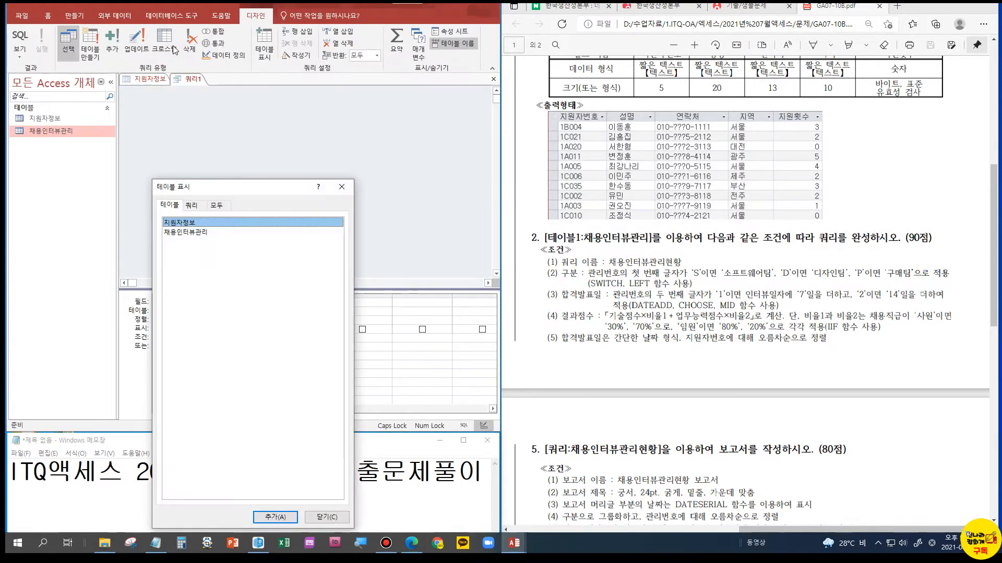
pyautogui.moveTo(197, 186); pyautogui.dragTo(201, 129)
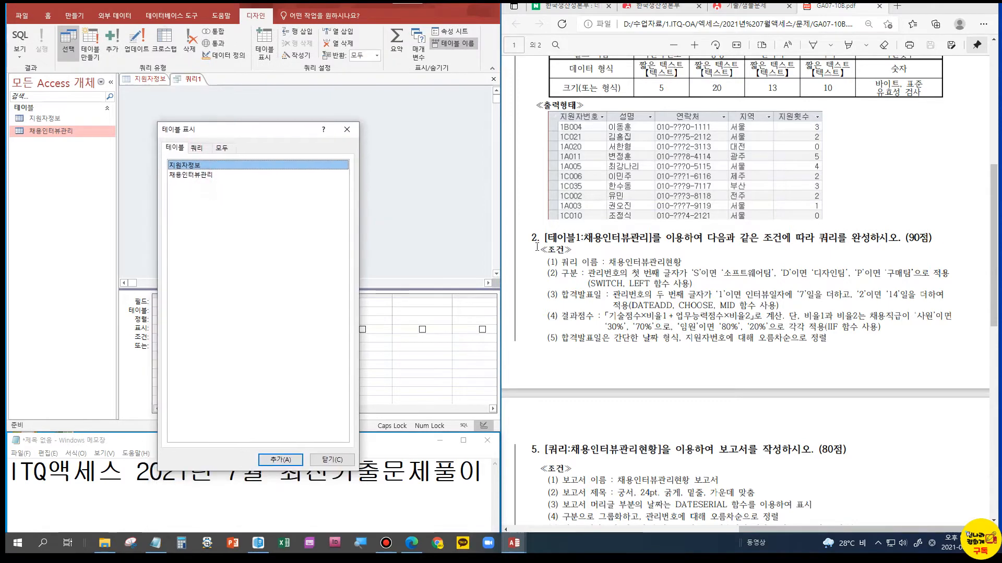
pyautogui.click(189, 177)
pyautogui.doubleClick(188, 177)
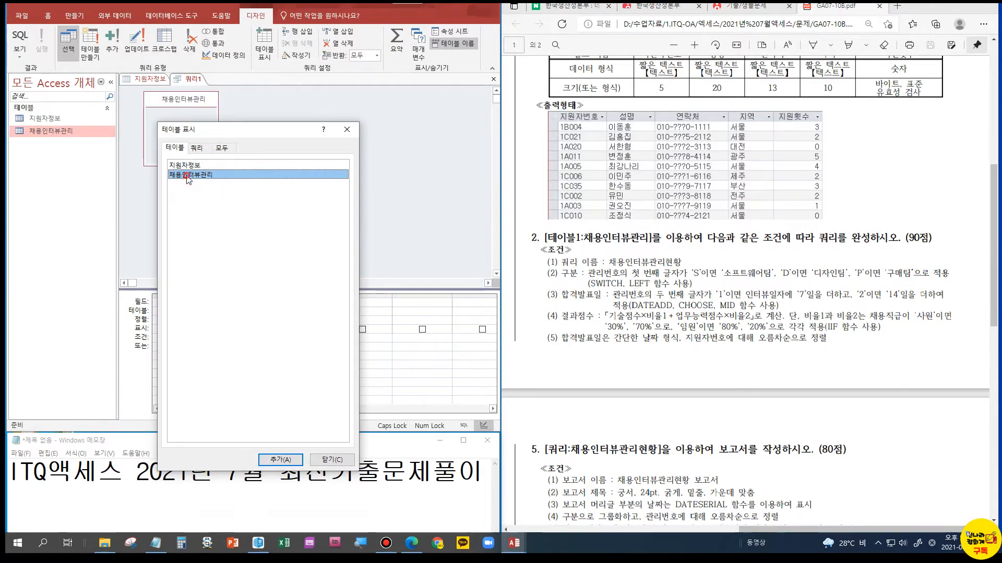
pyautogui.click(347, 130)
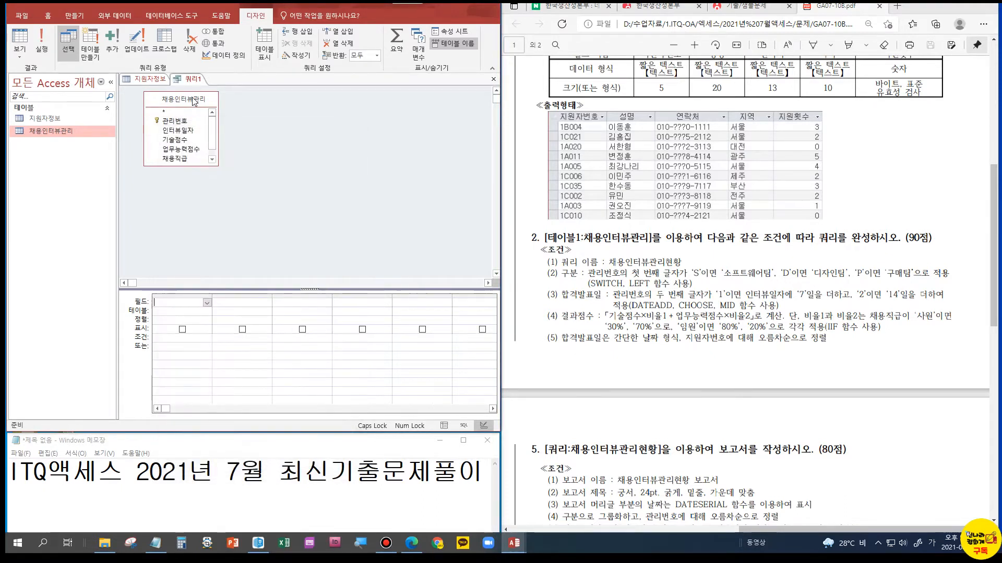
# Enlarge the 채용인터뷰관리 field list to show every field, and add 관리번호 and a calculated column 구분 to the query
pyautogui.moveTo(209, 166); pyautogui.dragTo(209, 202)
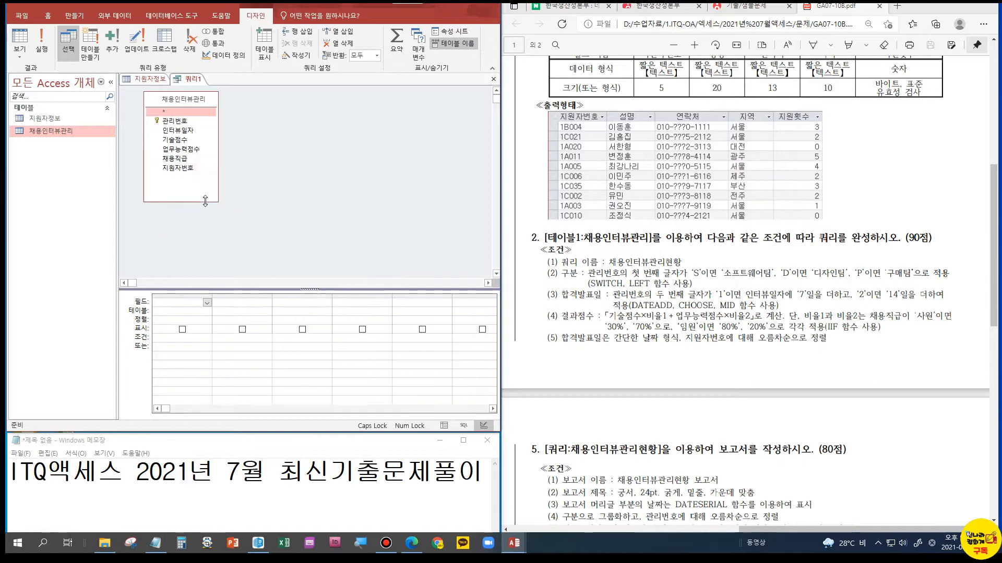
pyautogui.moveTo(775, 530); pyautogui.dragTo(558, 537)
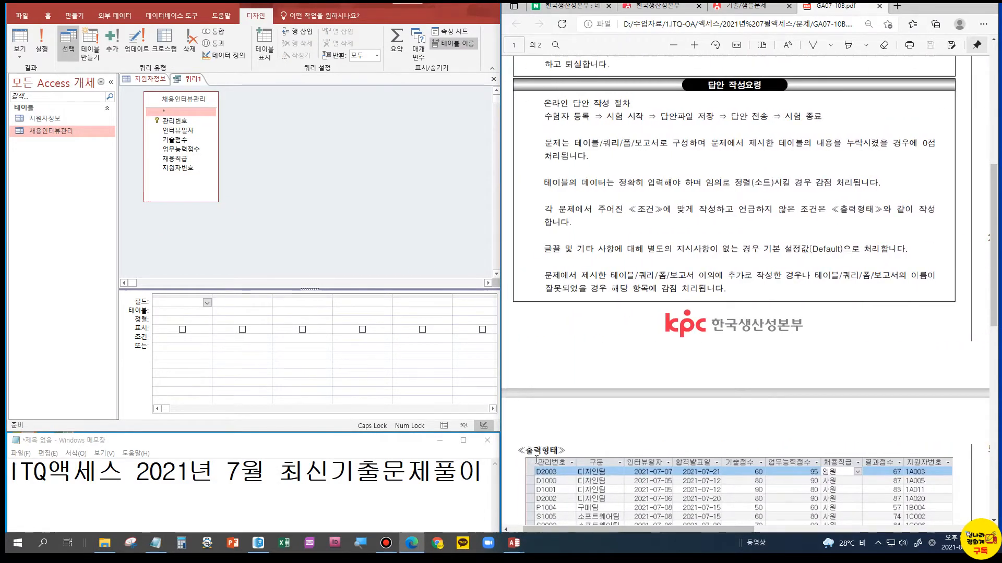
pyautogui.doubleClick(174, 121)
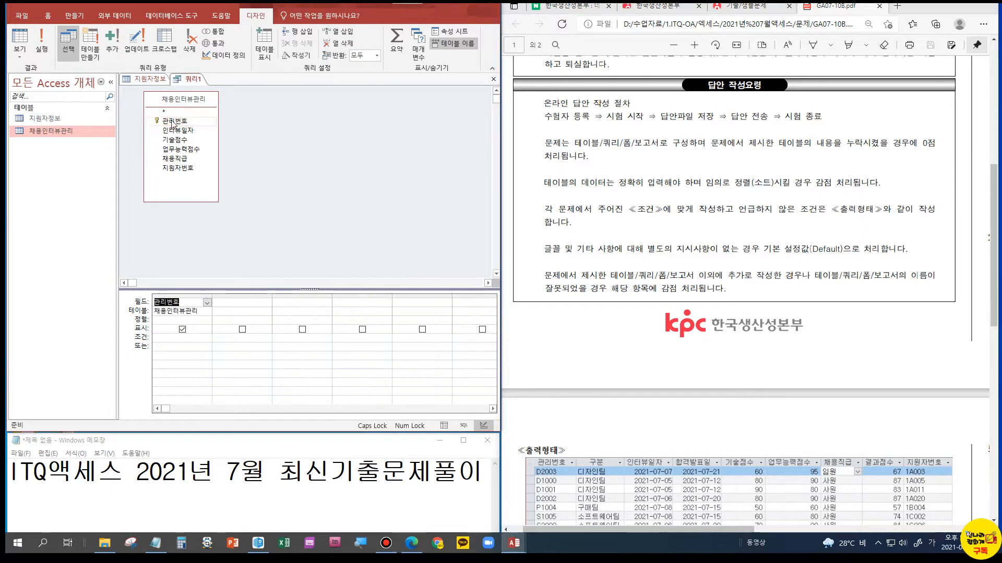
pyautogui.click(237, 302)
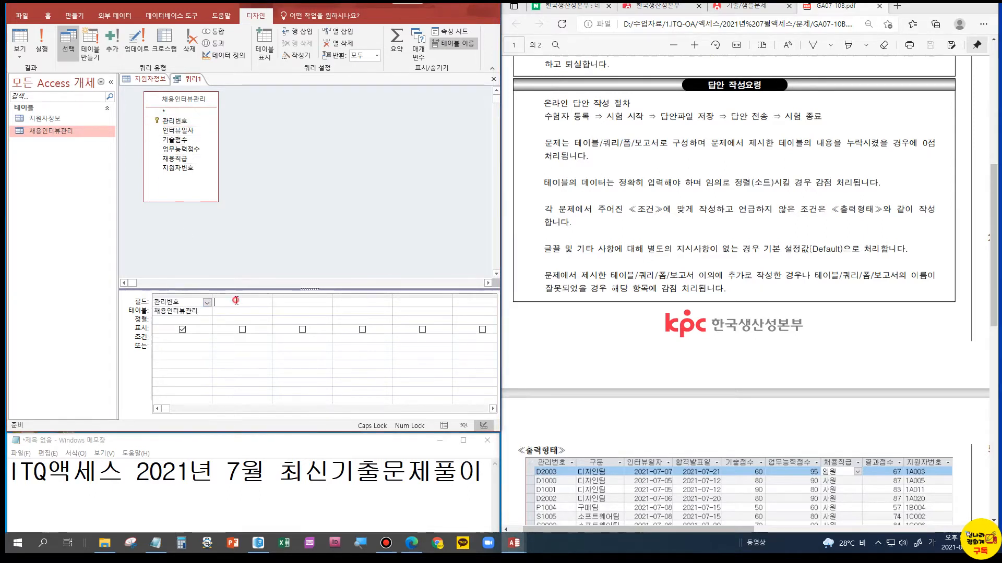
pyautogui.write('구분')
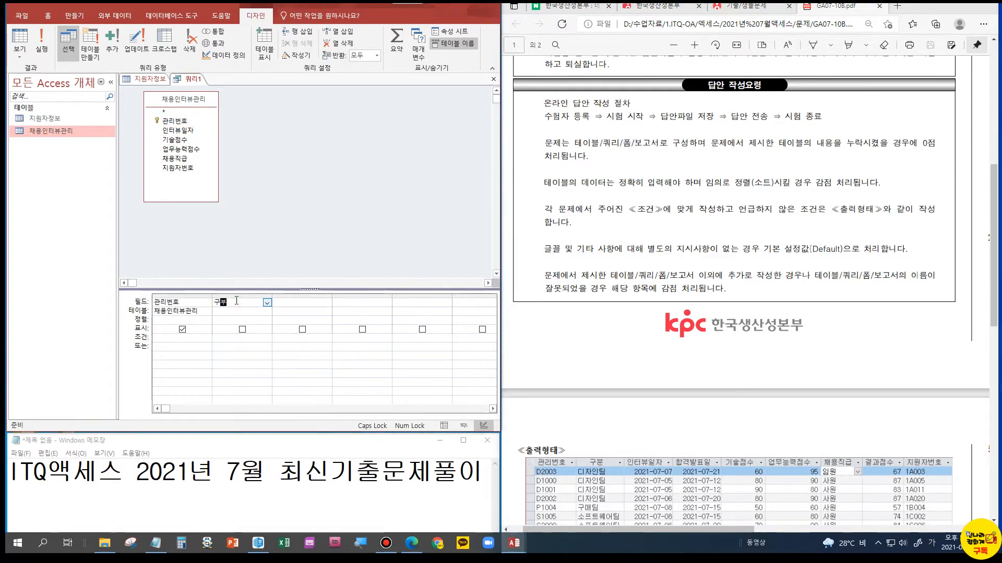
pyautogui.press('Return')
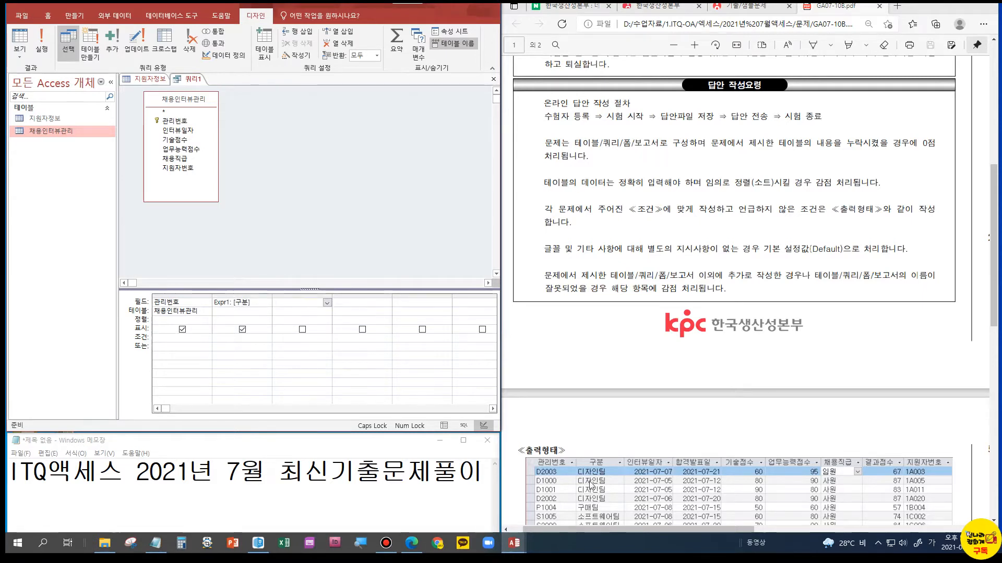
# Add the 인터뷰일자 field to the query, followed by a calculated column named 합격발표일
pyautogui.doubleClick(178, 130)
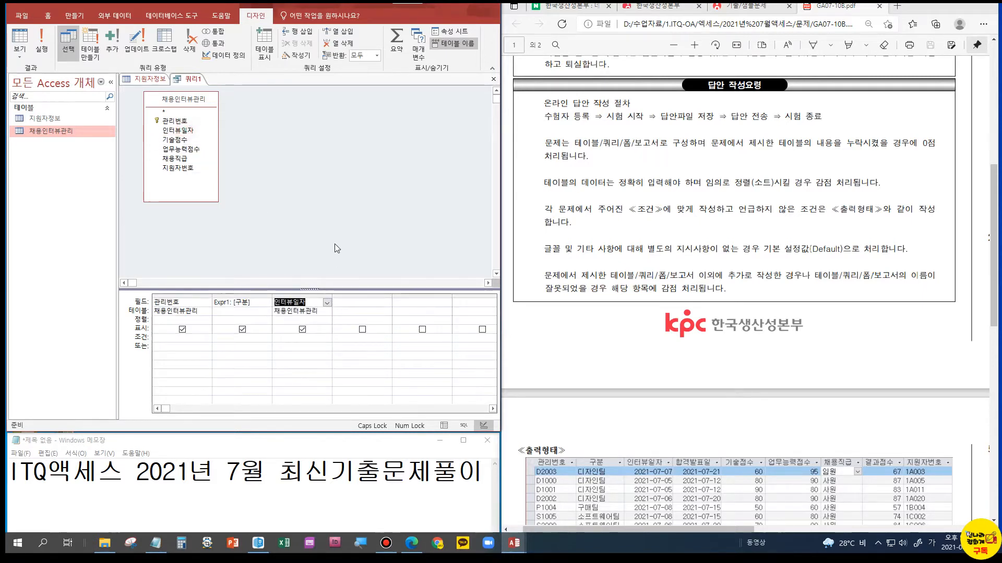
pyautogui.click(359, 302)
pyautogui.write('합')
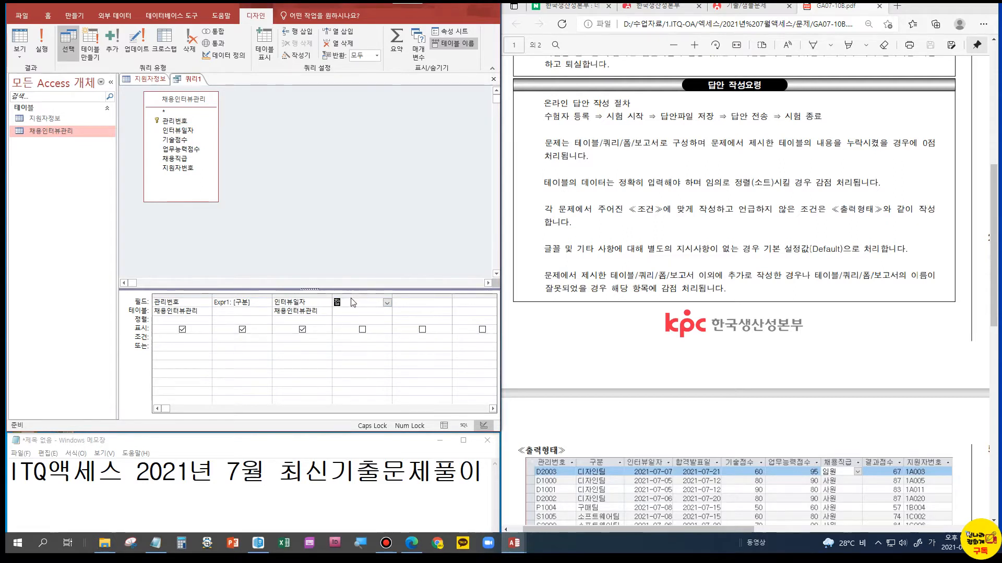
pyautogui.write('격발표일')
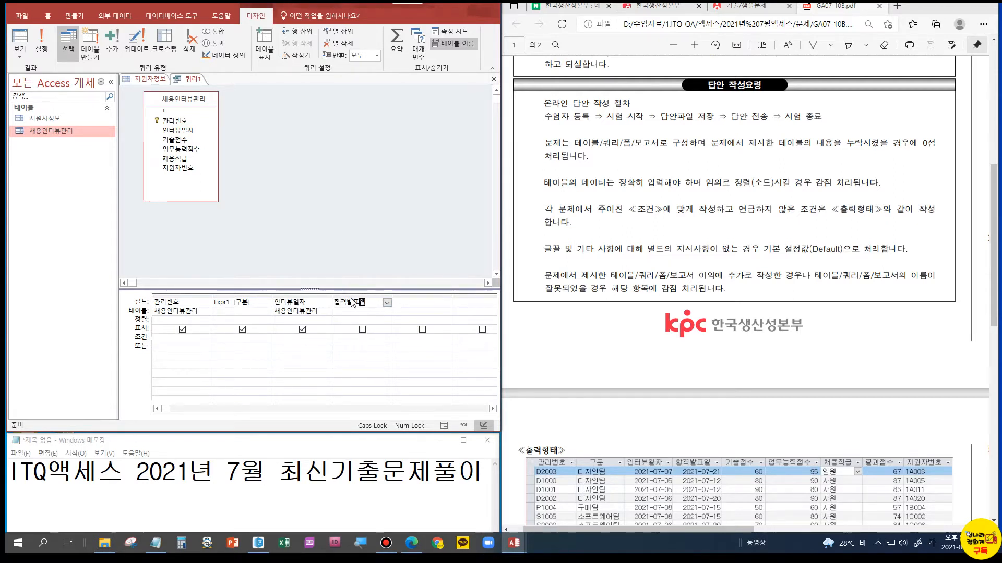
pyautogui.press('Tab')
# Add the 기술점수, 업무능력점수 and 채용직급 fields as the following query columns
pyautogui.doubleClick(175, 140)
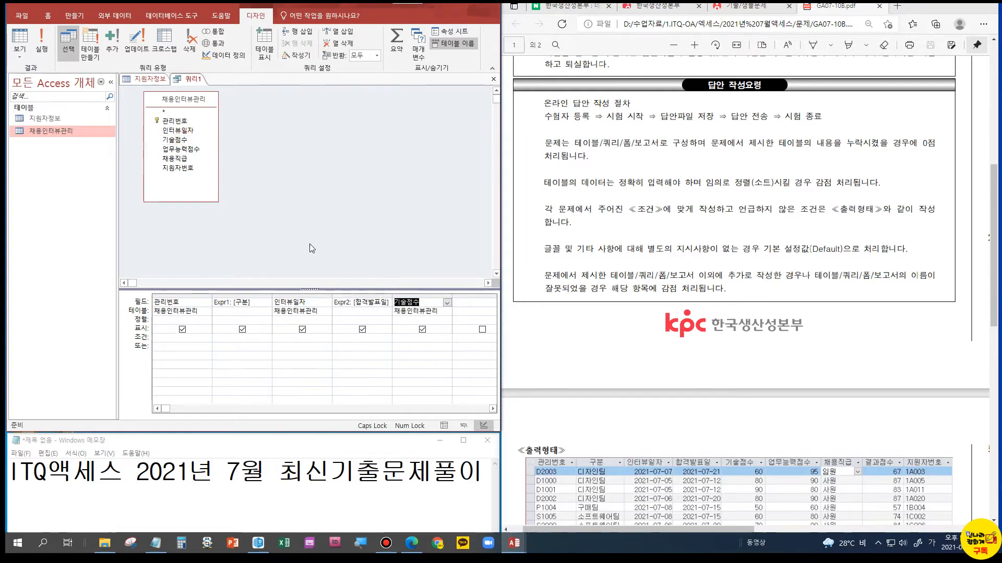
pyautogui.press('Tab')
pyautogui.doubleClick(178, 150)
pyautogui.doubleClick(180, 160)
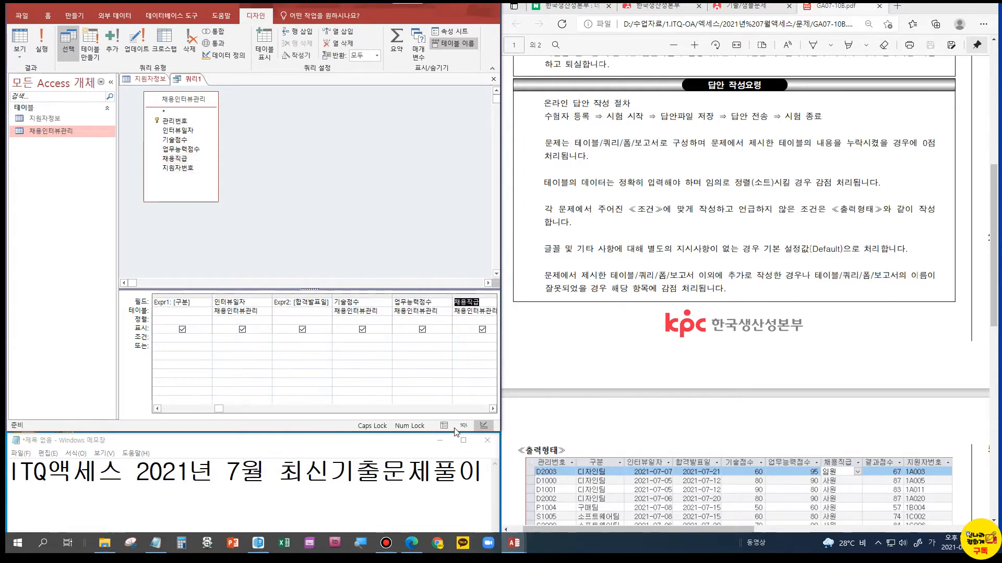
# Add a calculated column named 결과점수 after 채용직급, followed by the 지원자번호 field
pyautogui.click(493, 409)
pyautogui.click(478, 302)
pyautogui.write('결과저')
pyautogui.write('점수')
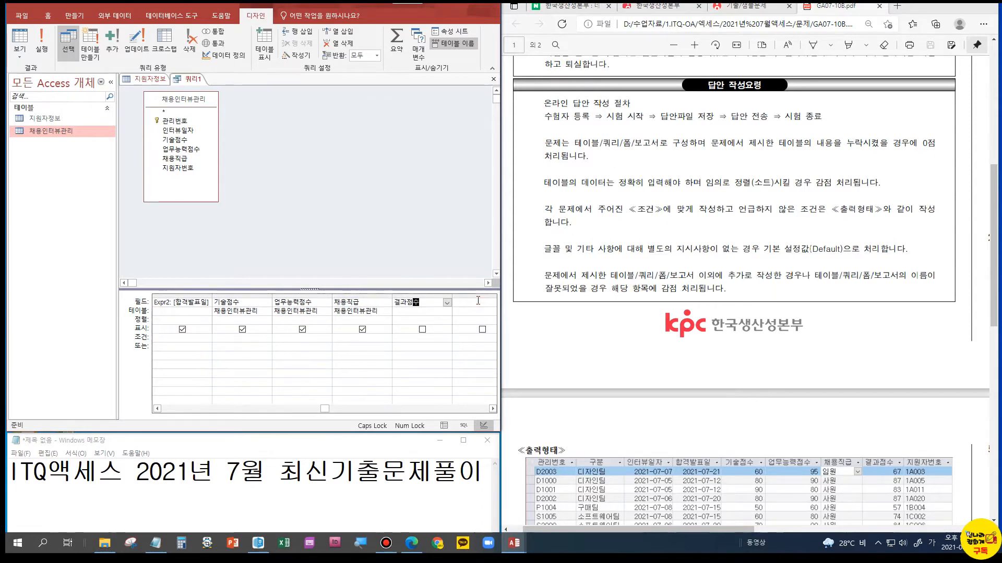
pyautogui.press('Return')
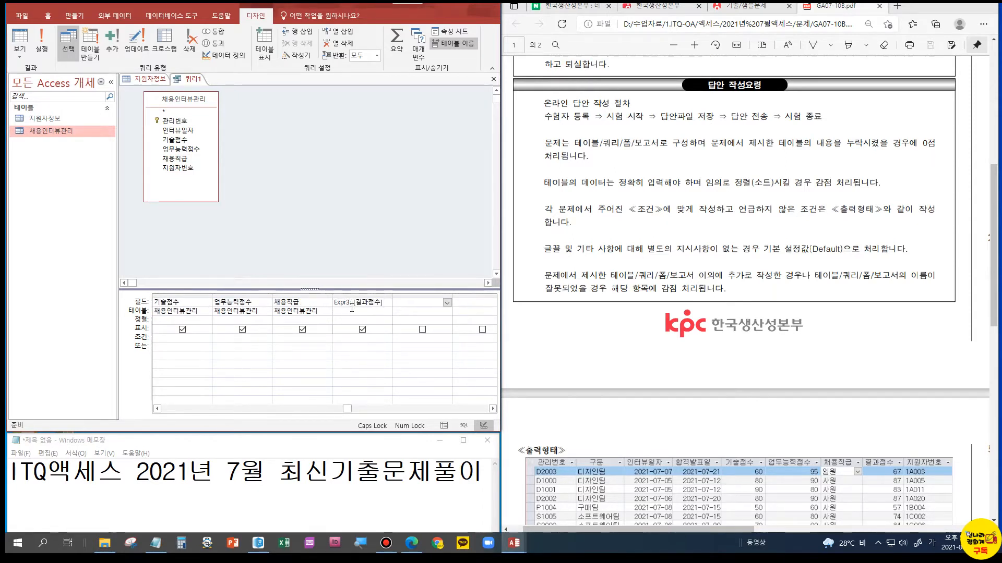
pyautogui.click(193, 168)
pyautogui.doubleClick(193, 168)
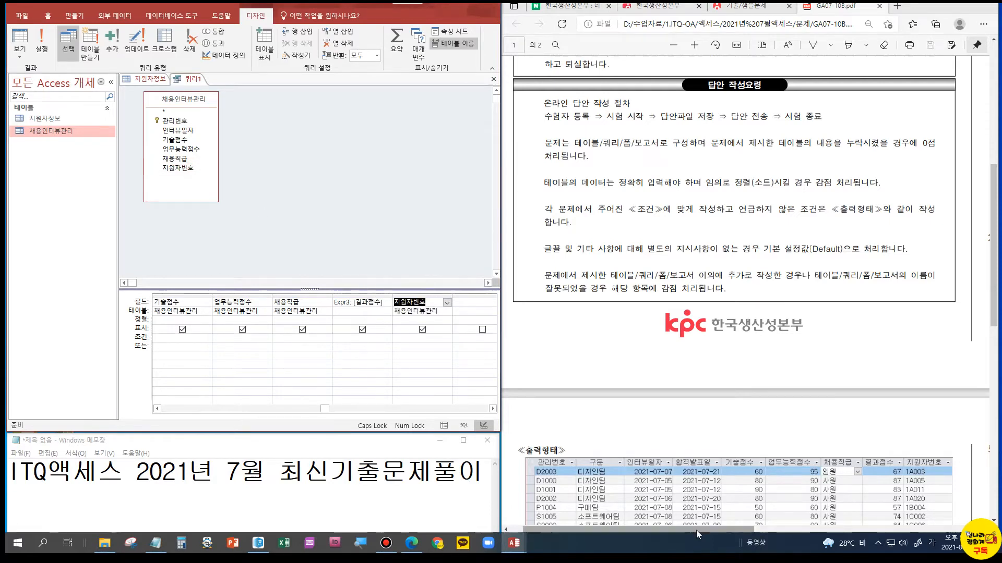
# Bring up the query conditions in the exam sheet and select the 구분 column's expression in the query grid
pyautogui.scroll(-15, 729, 325)
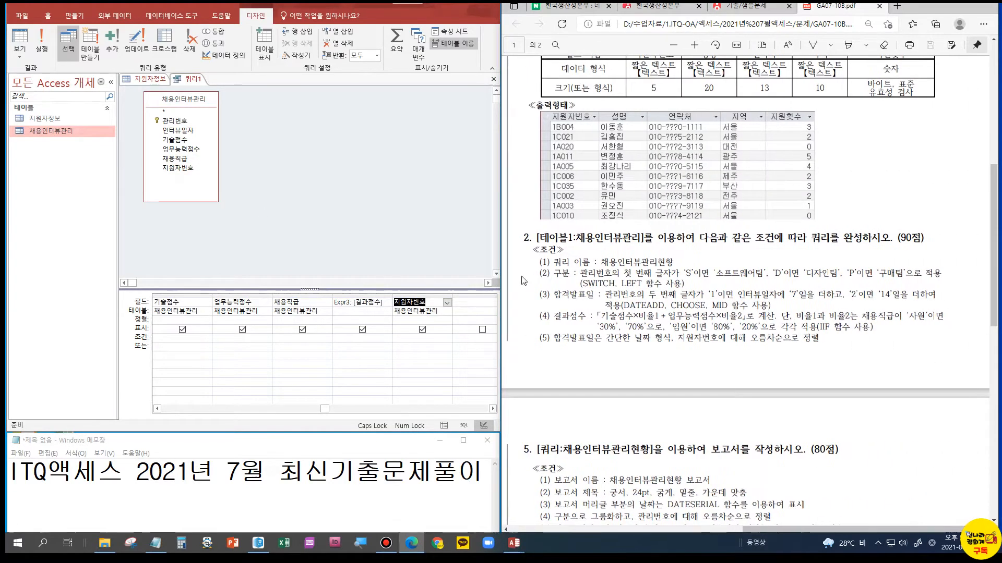
pyautogui.click(295, 409)
pyautogui.moveTo(296, 411); pyautogui.dragTo(222, 414)
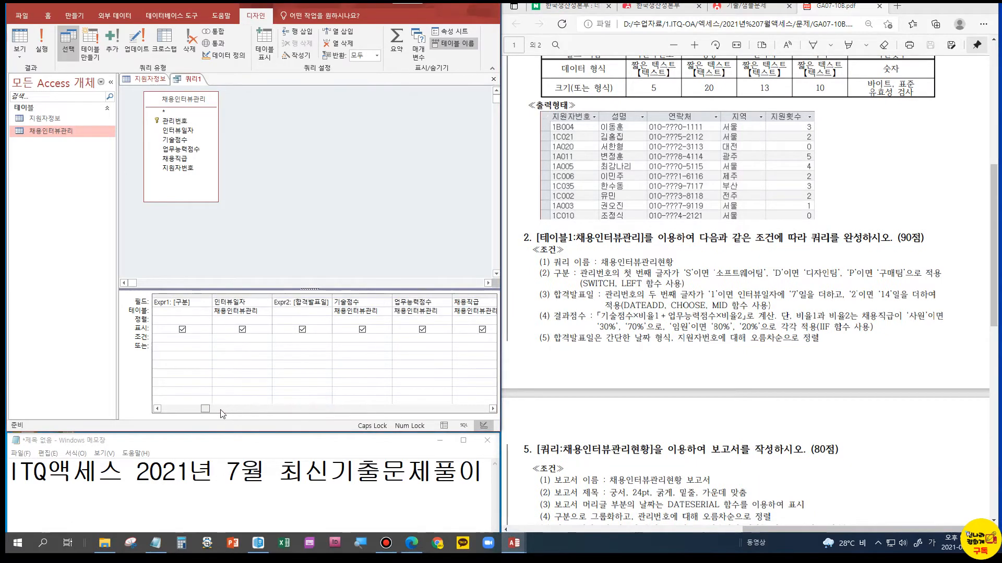
pyautogui.doubleClick(186, 302)
pyautogui.moveTo(196, 304); pyautogui.dragTo(139, 302)
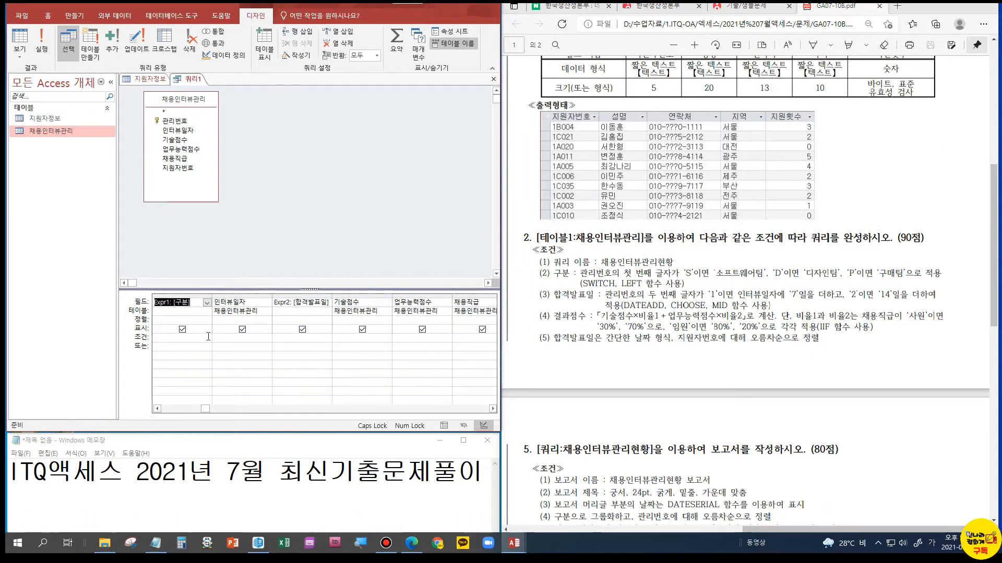
# Switch to Notepad, enlarge its window upward and start the draft formula below the title with 구분 : [관리번호]
pyautogui.click(122, 441)
pyautogui.moveTo(121, 441); pyautogui.dragTo(122, 259)
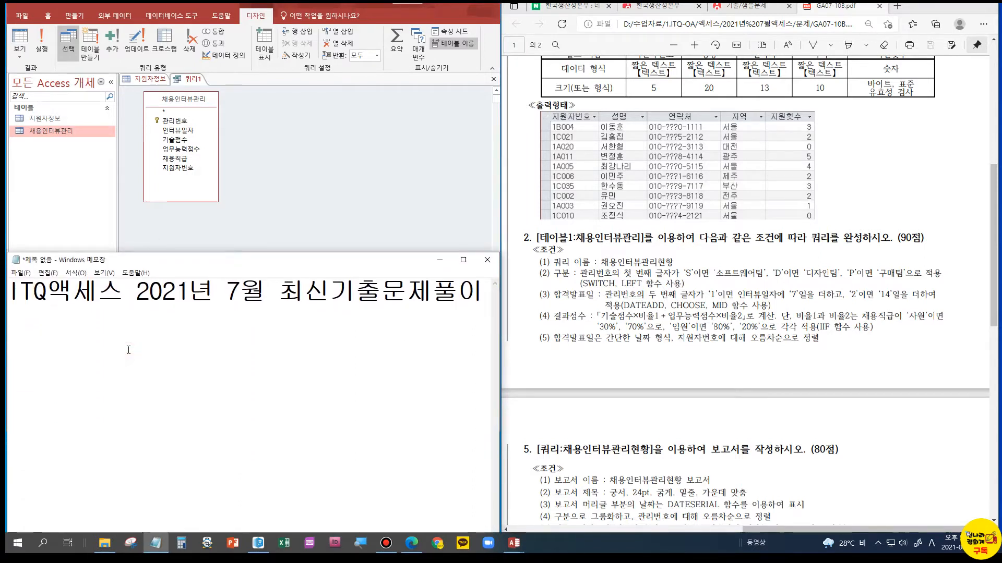
pyautogui.click(129, 330)
pyautogui.write('RNQ')
pyautogui.press('BackSpace')
pyautogui.press('BackSpace')
pyautogui.press('BackSpace')
pyautogui.press('Hangul')
pyautogui.write('ㄱ구분 :')
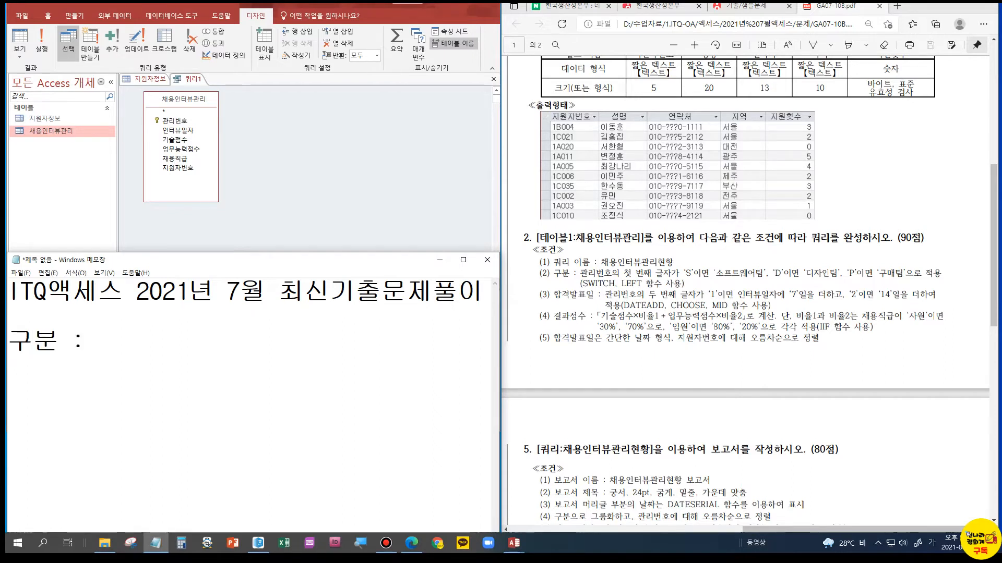
pyautogui.write(' [관리번호]')
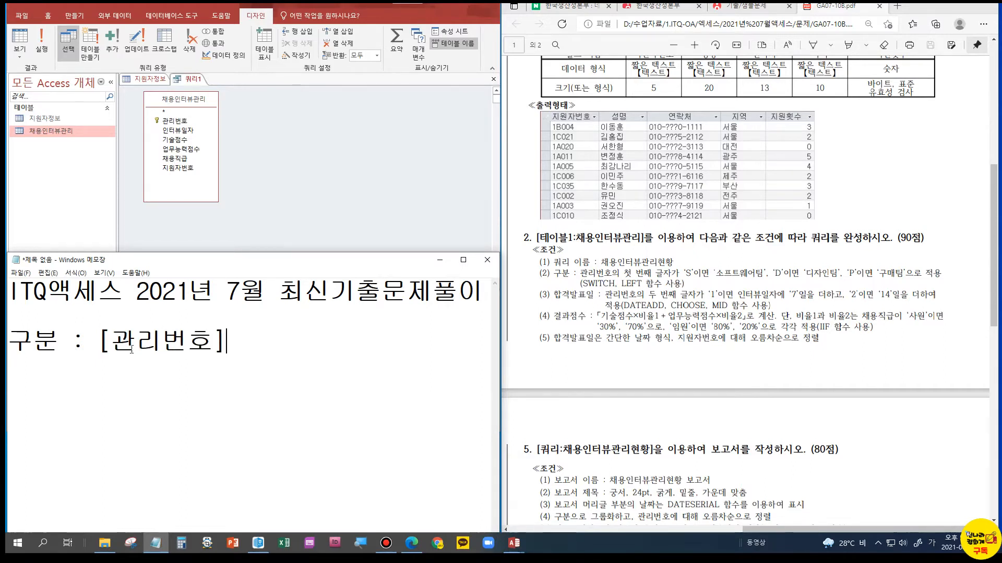
# Insert the opening LEFT( in front of [관리번호] in the draft formula
pyautogui.moveTo(111, 341); pyautogui.dragTo(98, 340)
pyautogui.moveTo(213, 341); pyautogui.dragTo(234, 340)
pyautogui.click(234, 342)
pyautogui.click(97, 341)
pyautogui.write('ㅓㅣ')
pyautogui.press('Hangul')
pyautogui.press('BackSpace')
pyautogui.press('BackSpace')
pyautogui.write('LEFT')
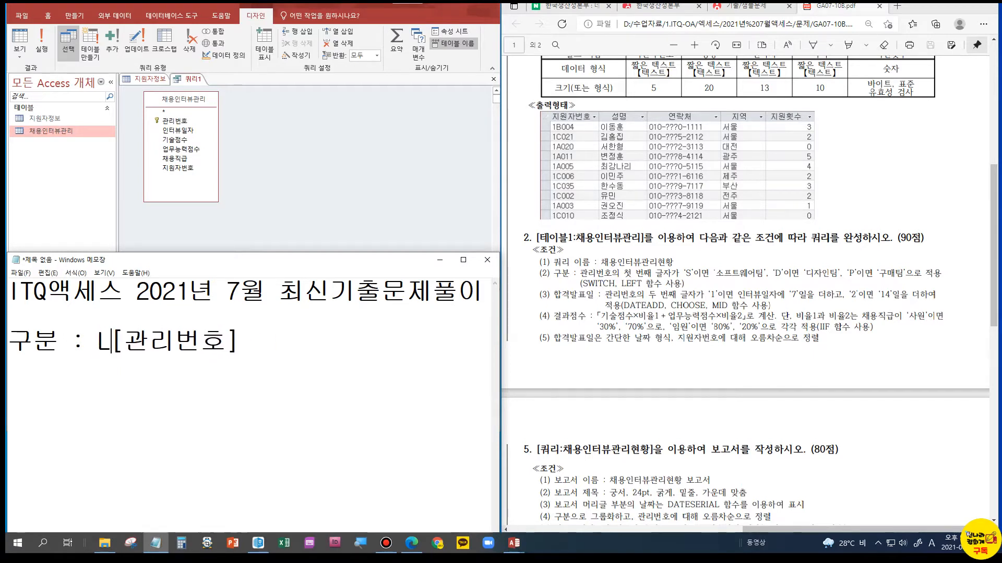
pyautogui.write('(')
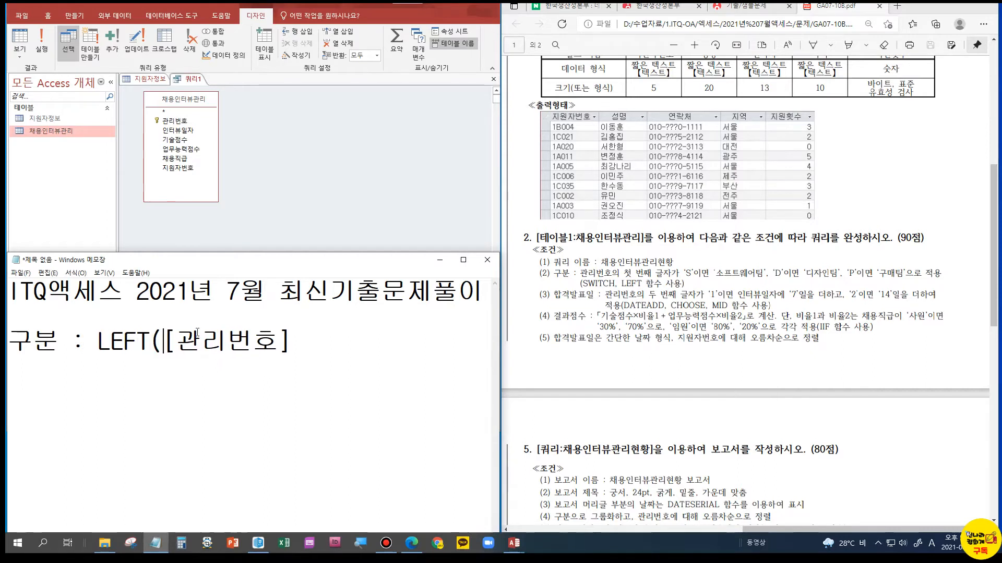
# Complete the LEFT function with a length of 1 and compare it with "S"
pyautogui.click(303, 347)
pyautogui.write(',1)="S"')
# Insert SWITCH( before the LEFT function and remove the extra space between them
pyautogui.click(87, 345)
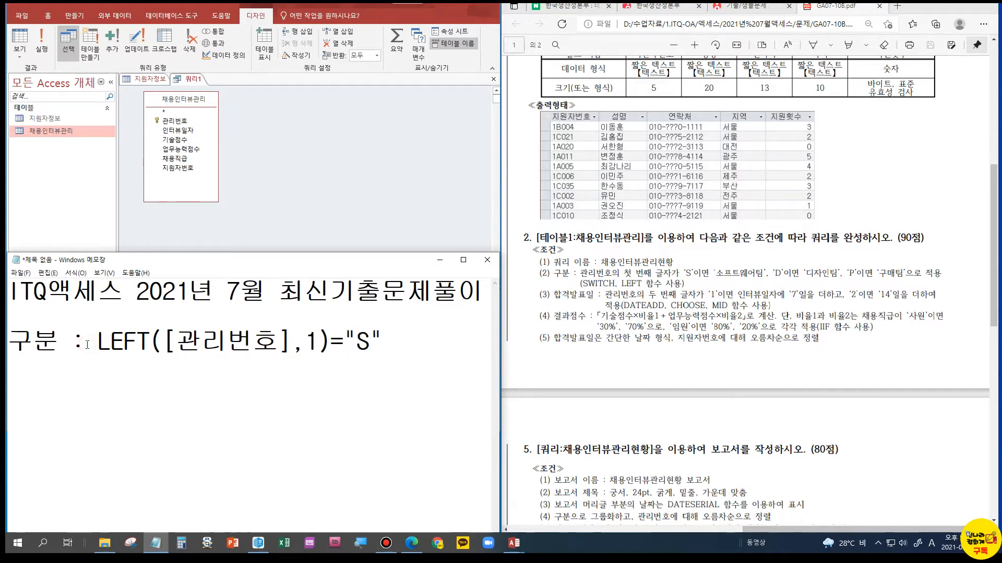
pyautogui.write('SWIT')
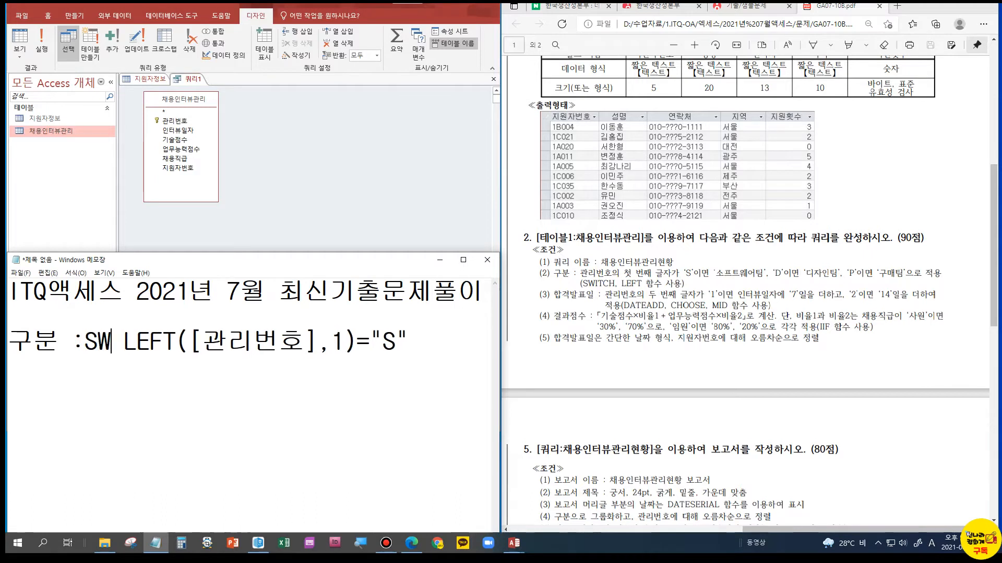
pyautogui.write('CH(')
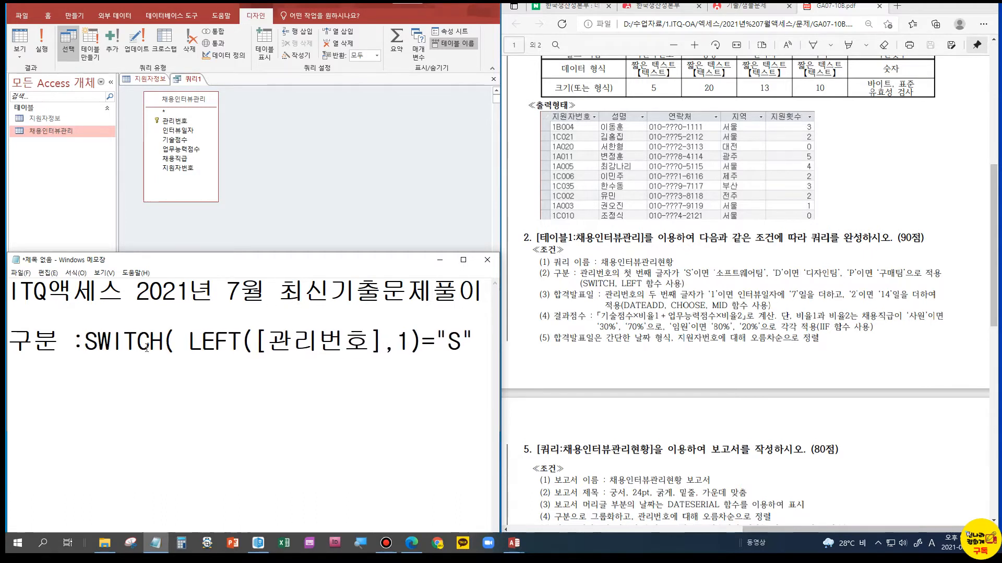
pyautogui.press('Delete')
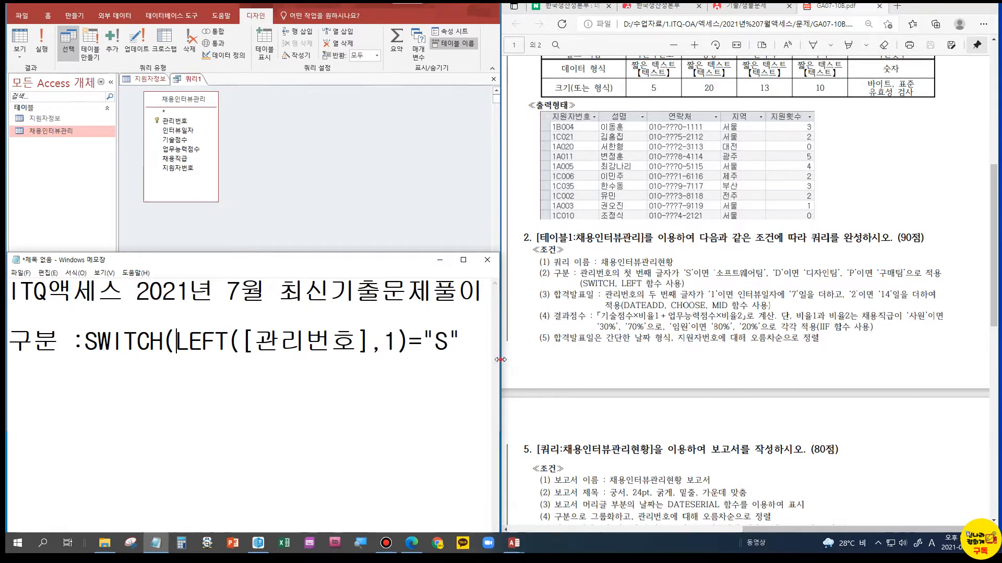
# Widen the Notepad window and add "소프트웨어팀" as the result of the "S" condition, with separating commas
pyautogui.moveTo(499, 360); pyautogui.dragTo(602, 360)
pyautogui.click(473, 347)
pyautogui.write(',"TH')
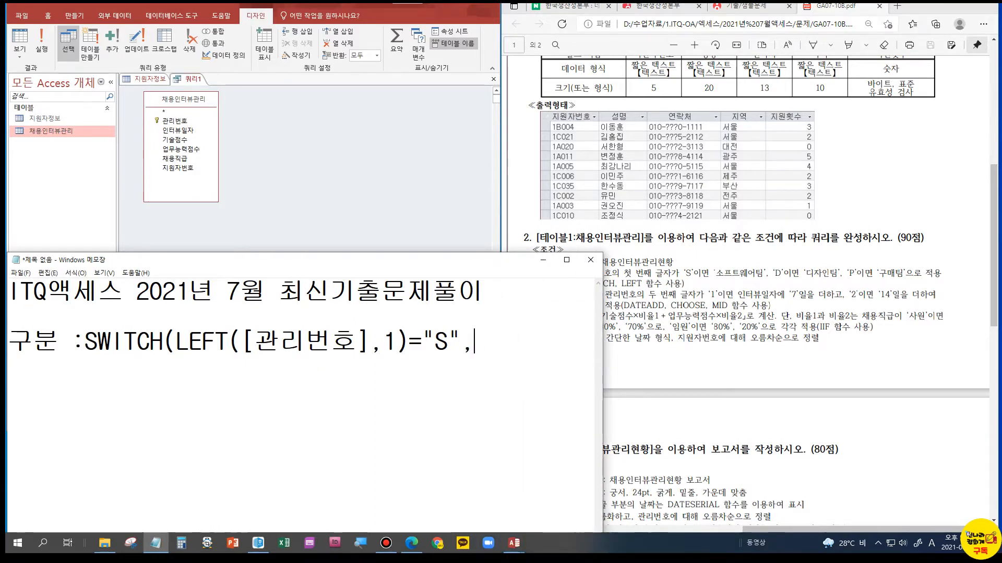
pyautogui.press('BackSpace')
pyautogui.press('BackSpace')
pyautogui.press('Hangul')
pyautogui.write('소프트웨어팀')
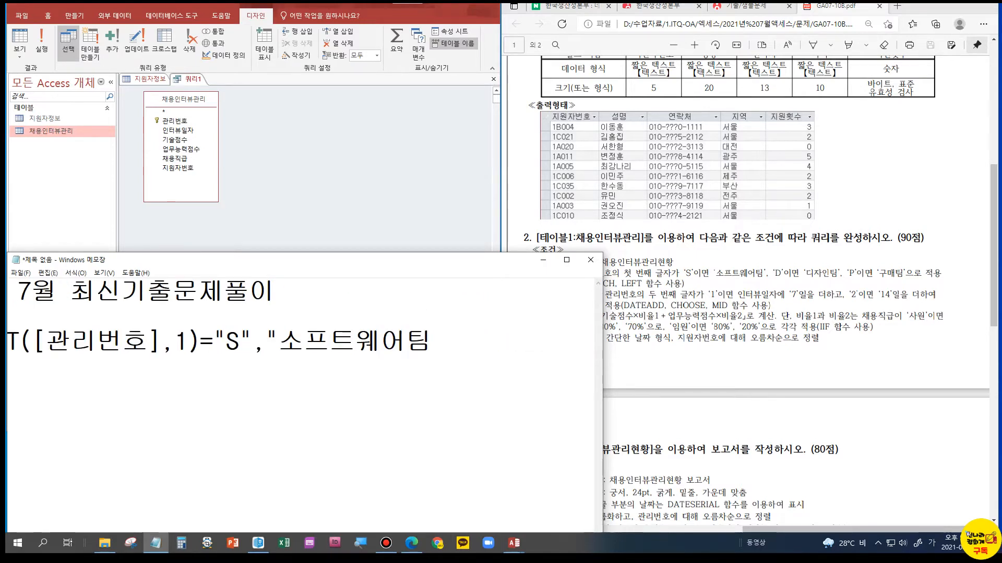
pyautogui.write('"')
# Copy the LEFT condition with its 소프트웨어팀 result onto two new lines below the first one
pyautogui.moveTo(7, 336); pyautogui.dragTo(177, 342)
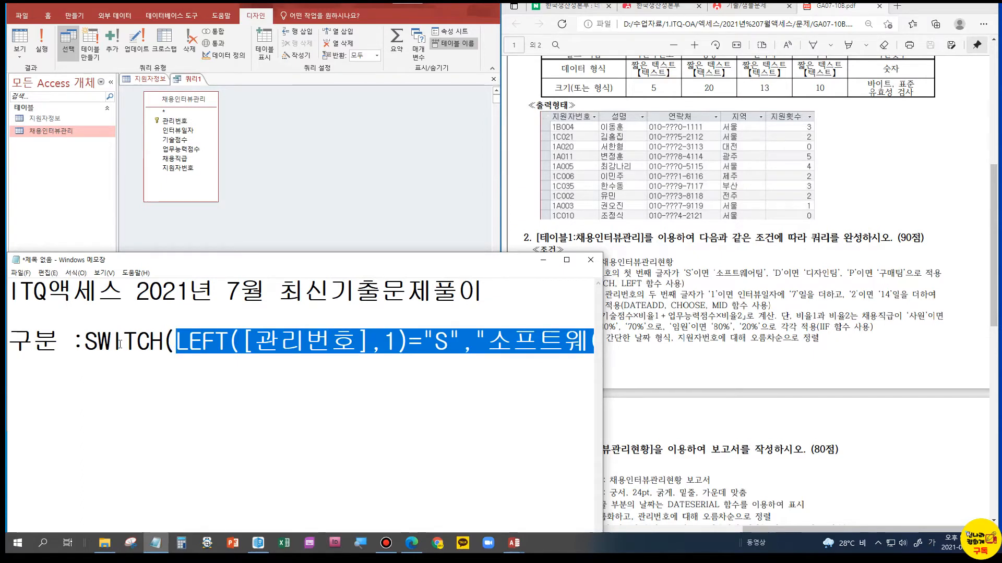
pyautogui.click(169, 371)
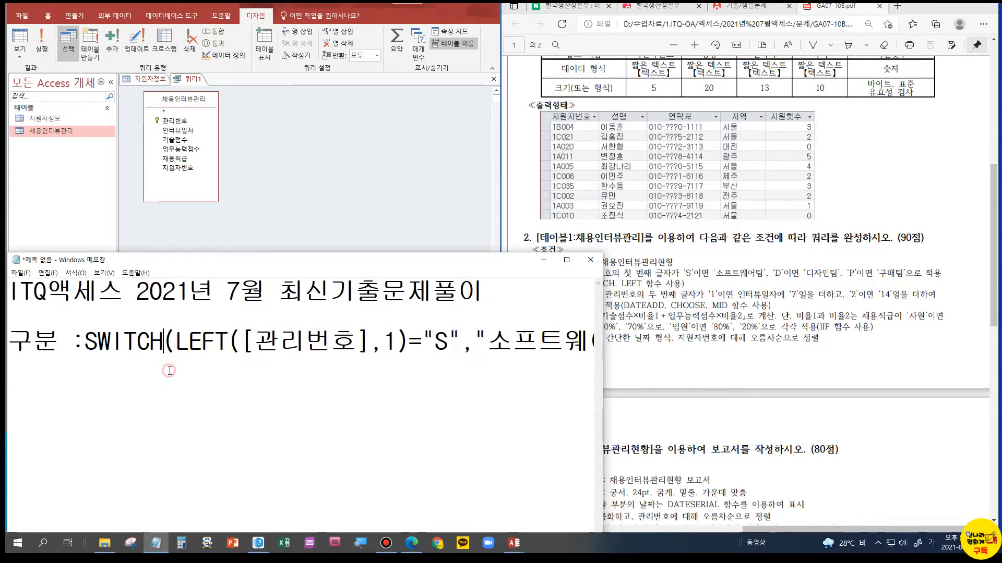
pyautogui.press('End')
pyautogui.press('Return')
pyautogui.write('LEFT([관리번호],1)="S","소프트웨어팀",')
pyautogui.press('Return')
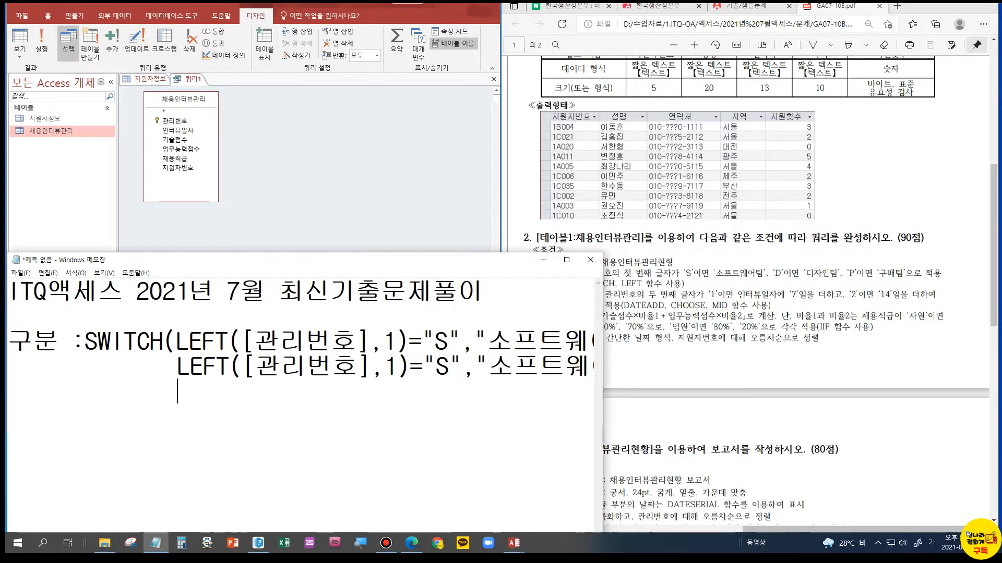
pyautogui.write('LEFT([관리번호],1)="S","소프트웨어팀",')
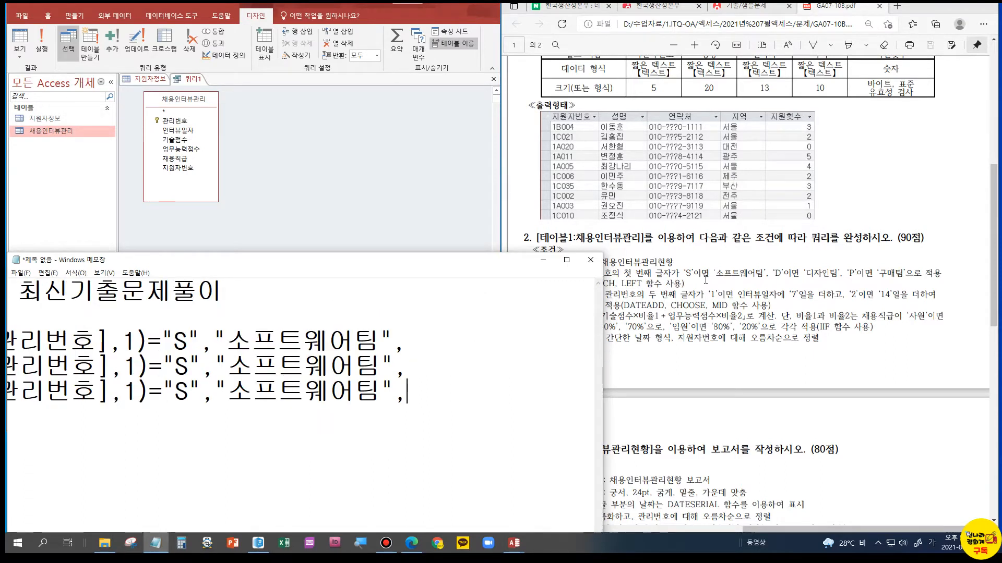
# Change the comparison letter in the second LEFT condition to "D" in Notepad
pyautogui.click(778, 275)
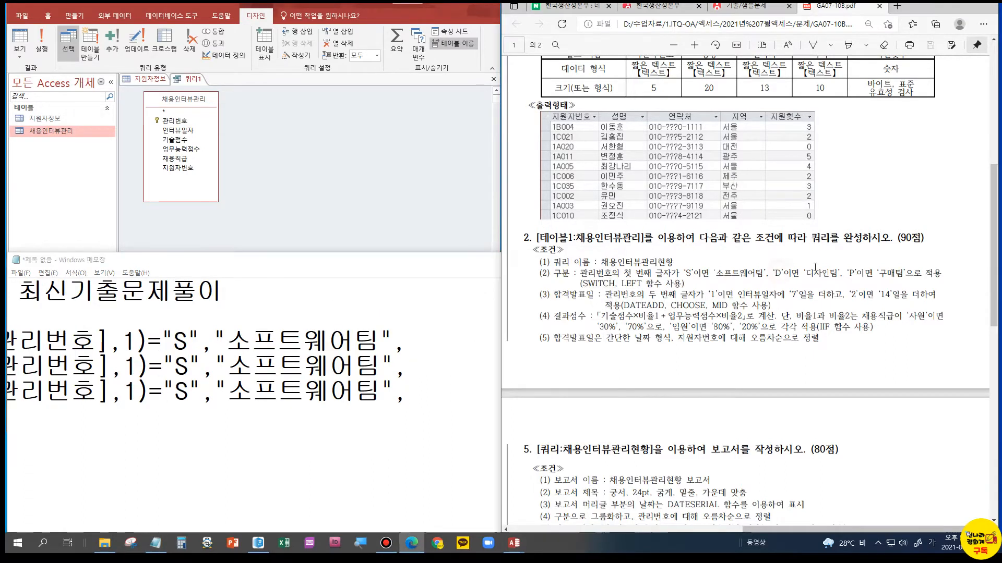
pyautogui.click(200, 365)
pyautogui.doubleClick(181, 367)
pyautogui.press('BackSpace')
pyautogui.press('Hangul')
pyautogui.write('D')
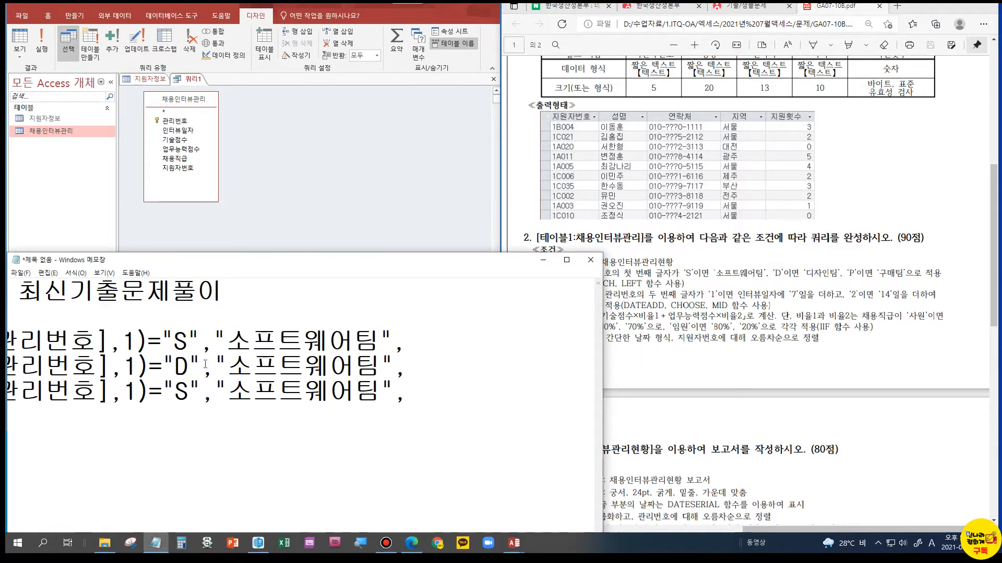
# Replace the result text of the "D" condition with 디자인팀
pyautogui.moveTo(236, 367); pyautogui.dragTo(375, 370)
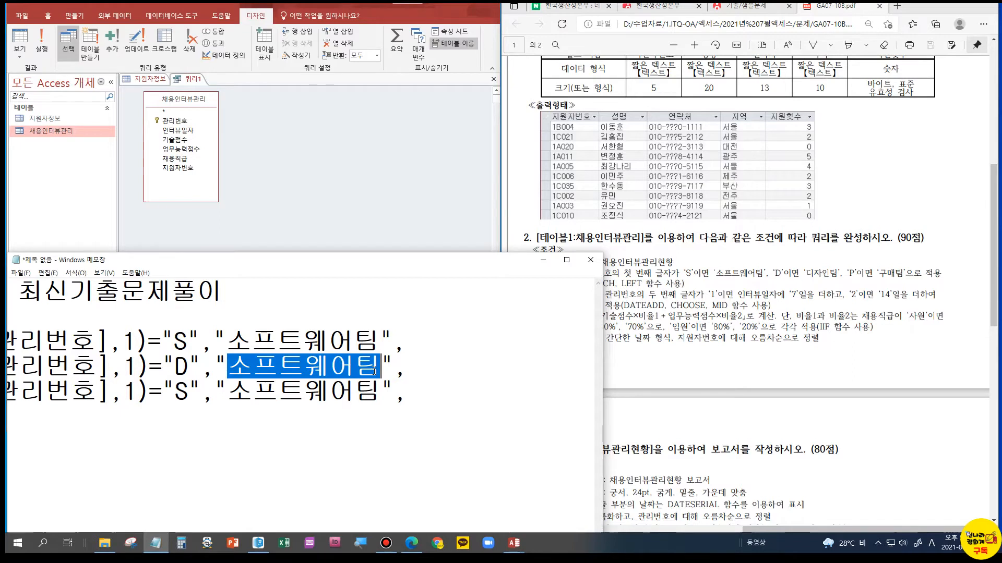
pyautogui.write('ELWKD')
pyautogui.press('BackSpace')
pyautogui.press('BackSpace')
pyautogui.press('BackSpace')
pyautogui.press('BackSpace')
pyautogui.press('BackSpace')
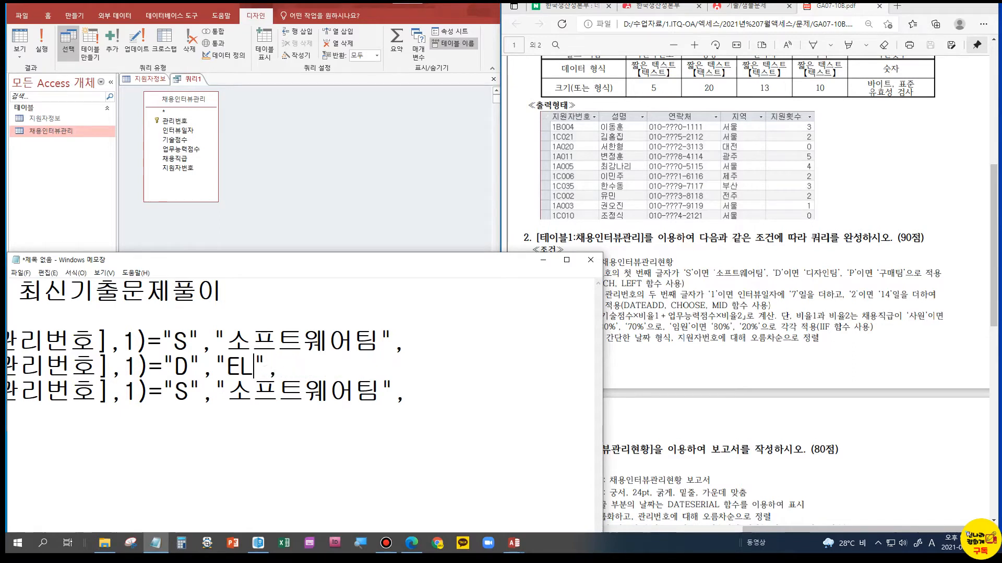
pyautogui.press('Hangul')
pyautogui.write('디자인팀')
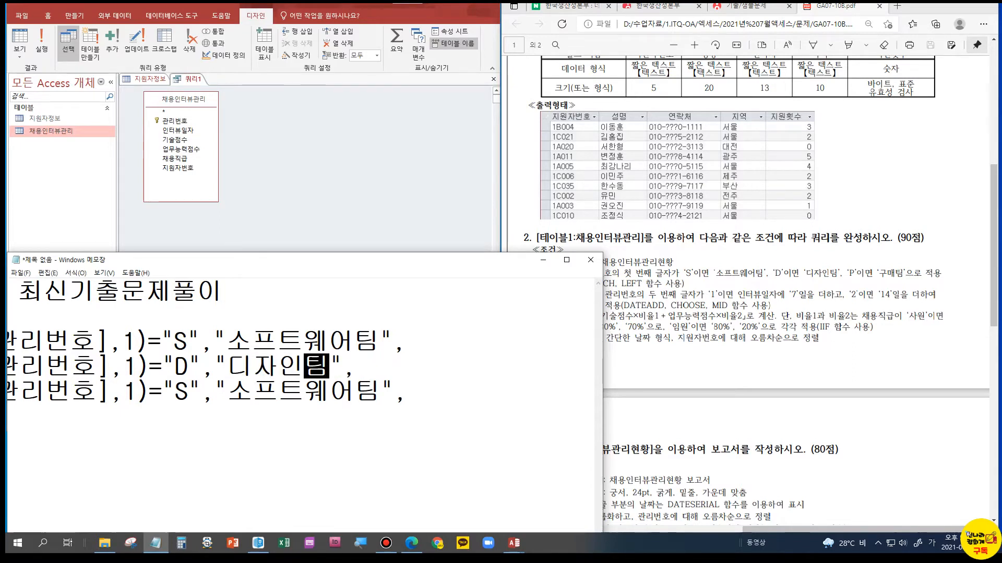
# Change the comparison letter in the third LEFT condition to "P"
pyautogui.doubleClick(181, 393)
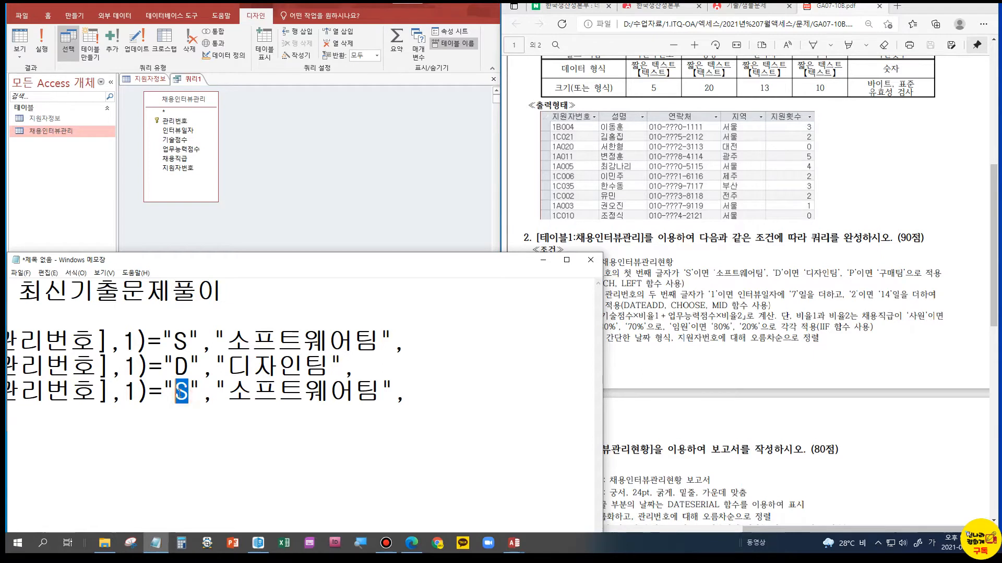
pyautogui.write('ㅔ')
pyautogui.press('BackSpace')
pyautogui.press('Hangul')
pyautogui.write('P')
# Replace the result text of the "P" condition with 구매팀
pyautogui.moveTo(227, 394); pyautogui.dragTo(379, 394)
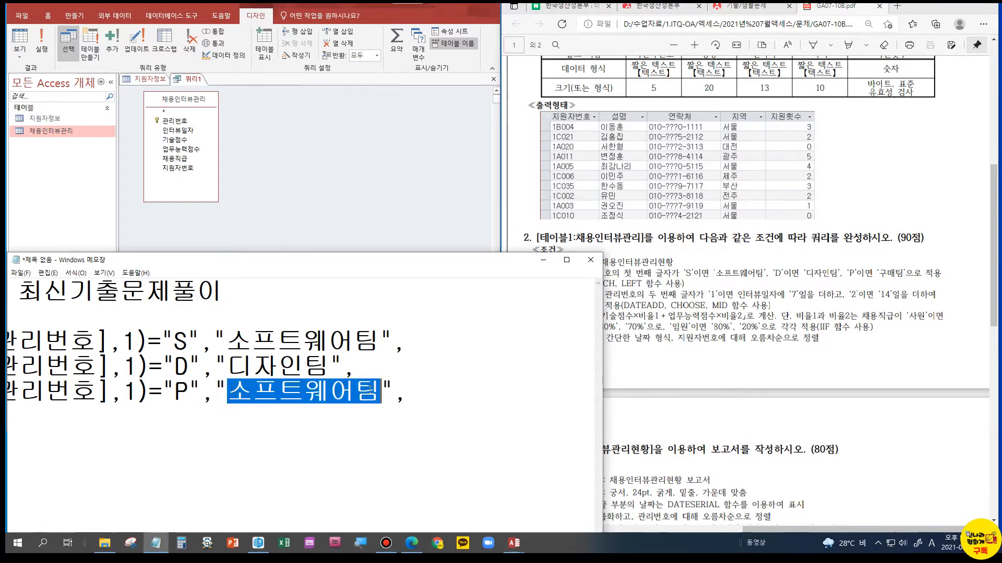
pyautogui.write('RNAO')
pyautogui.press('BackSpace')
pyautogui.press('BackSpace')
pyautogui.press('BackSpace')
pyautogui.press('BackSpace')
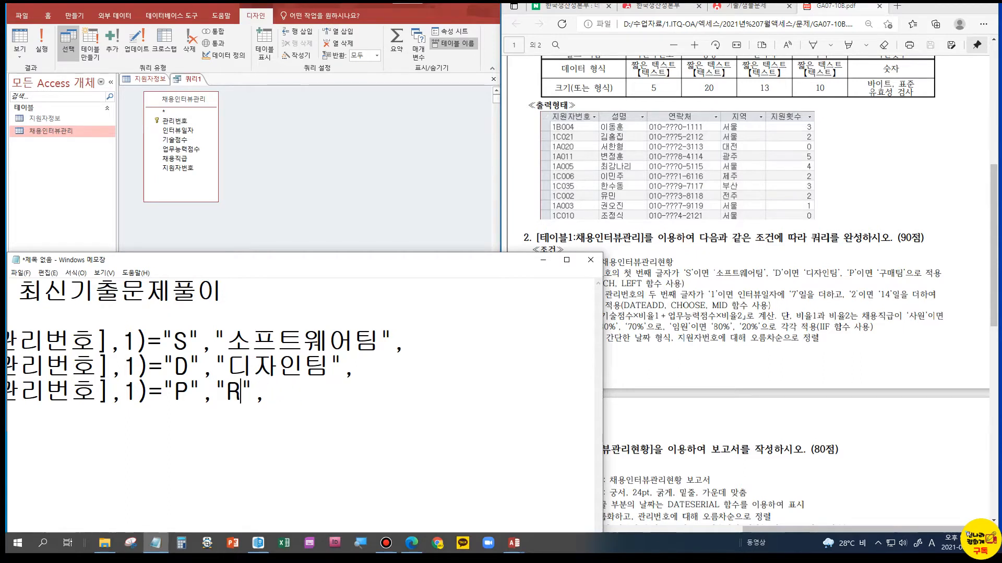
pyautogui.press('Hangul')
pyautogui.write('구맽')
pyautogui.write('팀')
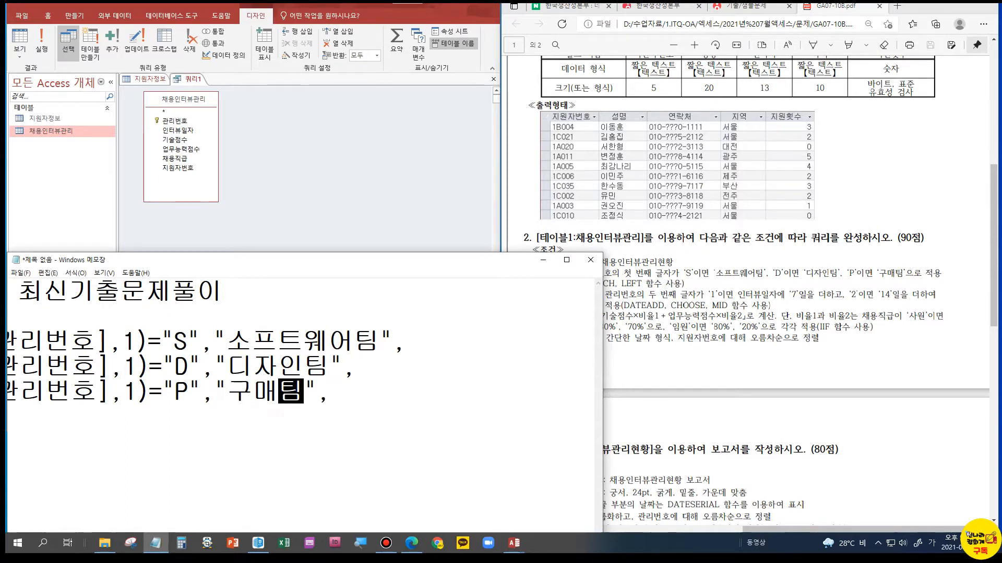
# Replace the trailing comma of the last condition with a parenthesis that closes the SWITCH function
pyautogui.click(337, 396)
pyautogui.press('BackSpace')
pyautogui.write(')')
# Copy the complete 구분 SWITCH formula from Notepad and paste it over the 구분 field of the Access query grid
pyautogui.moveTo(344, 397); pyautogui.dragTo(7, 337)
pyautogui.hotkey('ctrl', 'c')
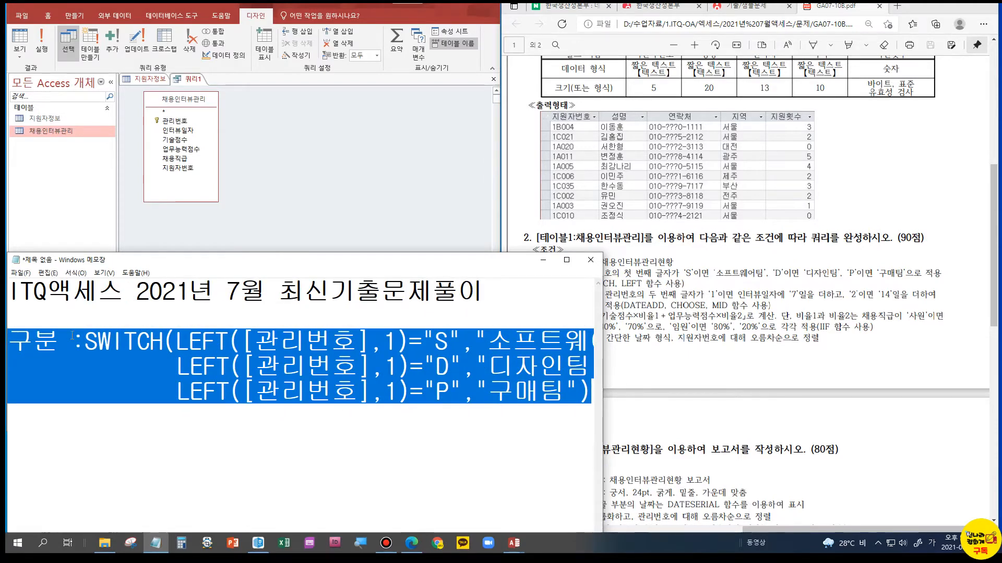
pyautogui.moveTo(212, 253); pyautogui.dragTo(235, 364)
pyautogui.moveTo(197, 304); pyautogui.dragTo(126, 309)
pyautogui.hotkey('ctrl', 'v')
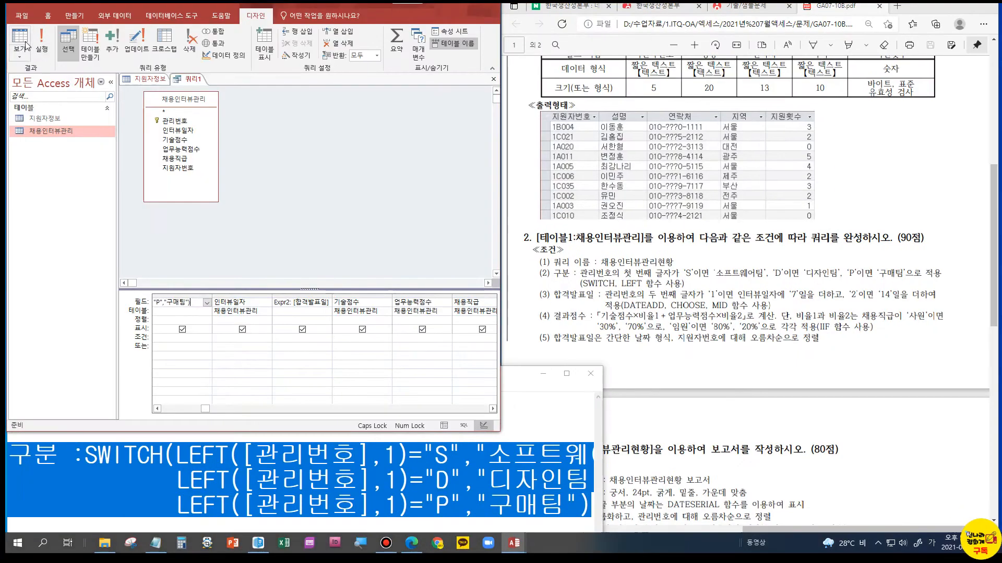
# Try to show the query results, cancel the 합격발표일 parameter request, and clear the 합격발표일 expression from its field in the design grid
pyautogui.click(24, 51)
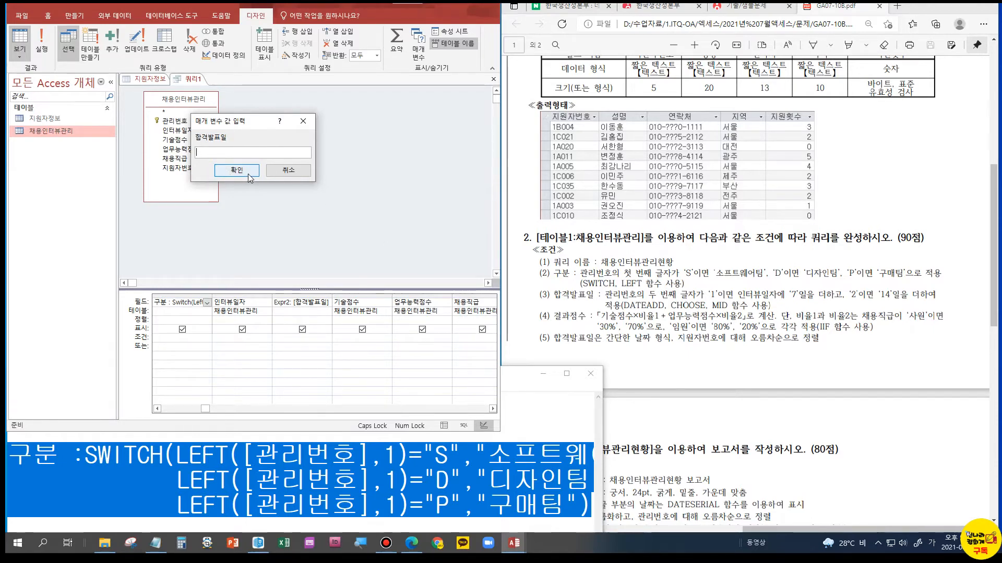
pyautogui.click(289, 170)
pyautogui.click(185, 313)
pyautogui.click(301, 302)
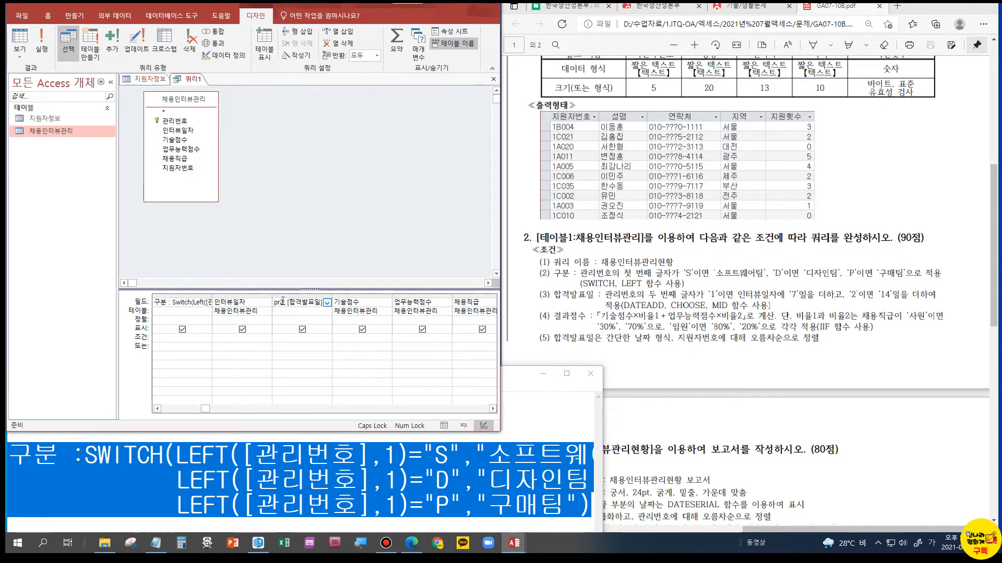
pyautogui.click(289, 463)
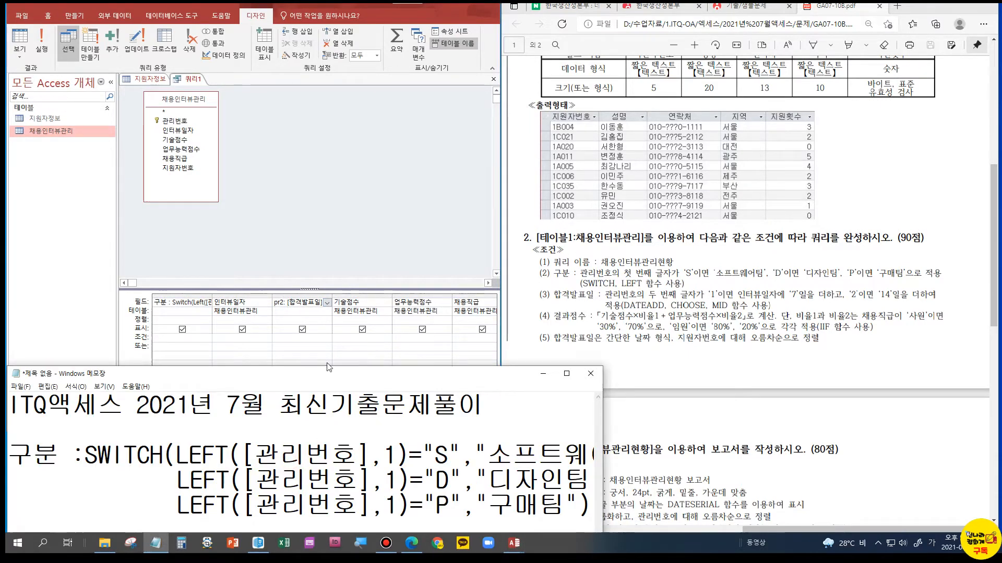
pyautogui.click(279, 303)
pyautogui.moveTo(275, 302); pyautogui.dragTo(368, 300)
pyautogui.press('Delete')
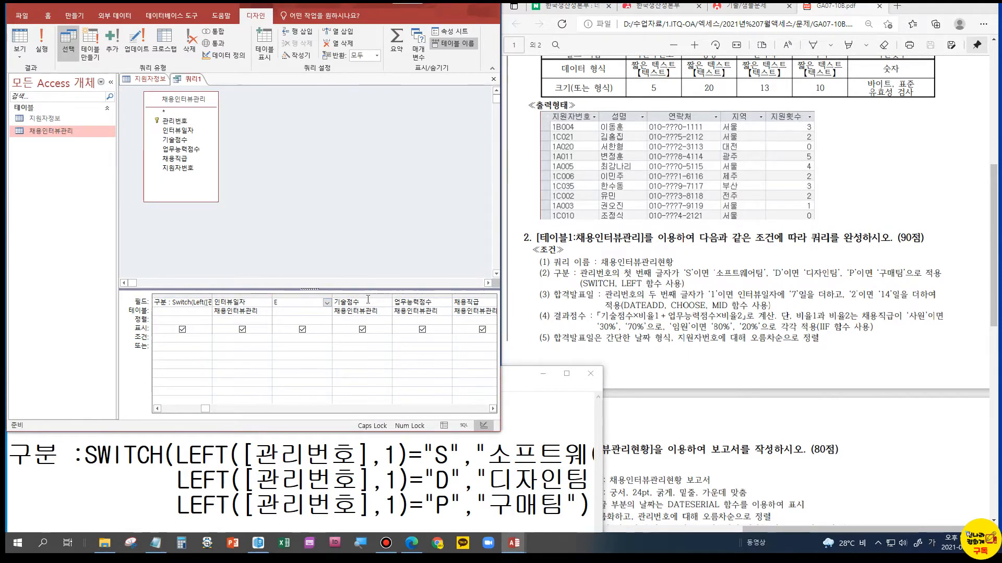
# Clear the 결과점수 expression from its field in the query design grid
pyautogui.click(492, 408)
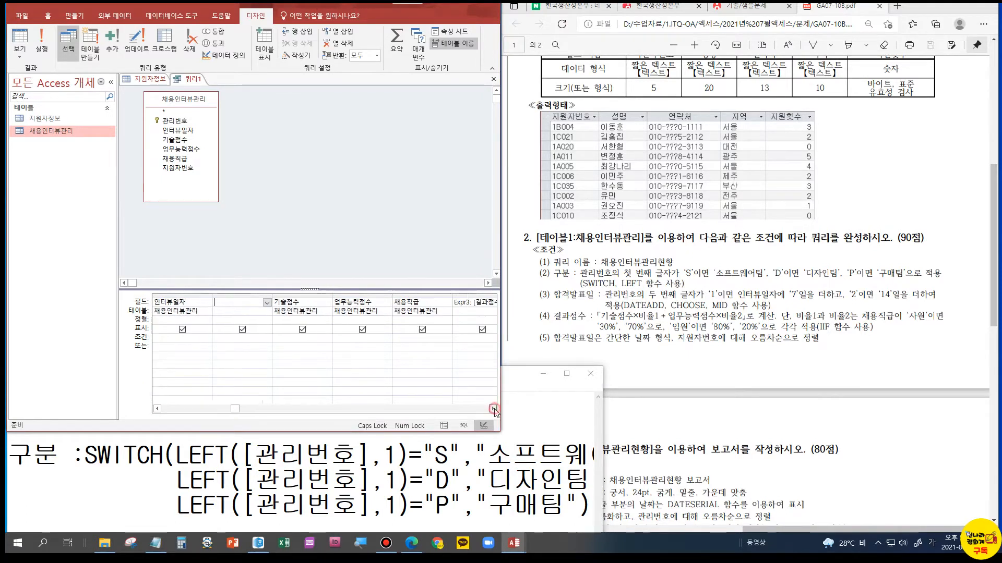
pyautogui.click(492, 408)
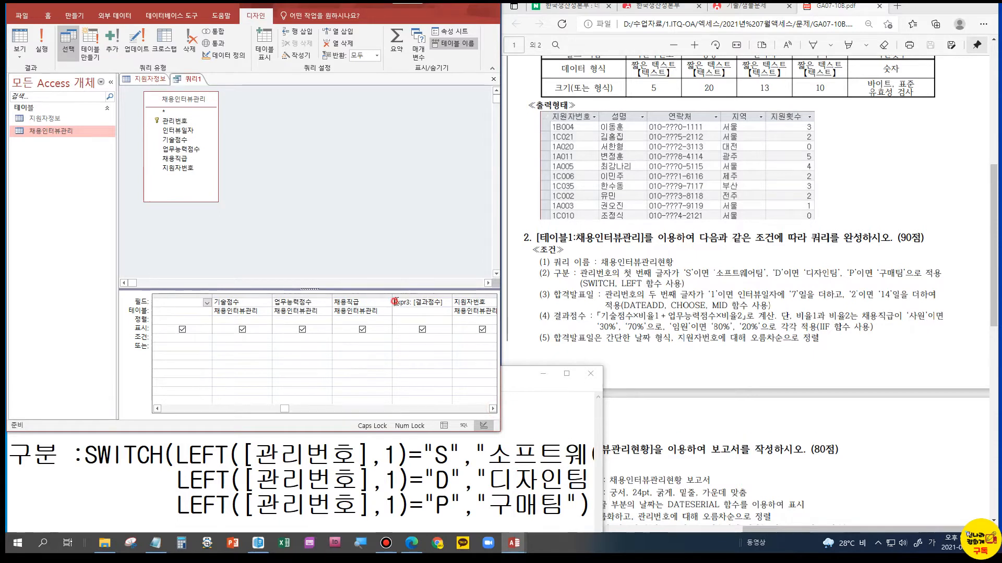
pyautogui.moveTo(395, 302); pyautogui.dragTo(454, 302)
pyautogui.press('Delete')
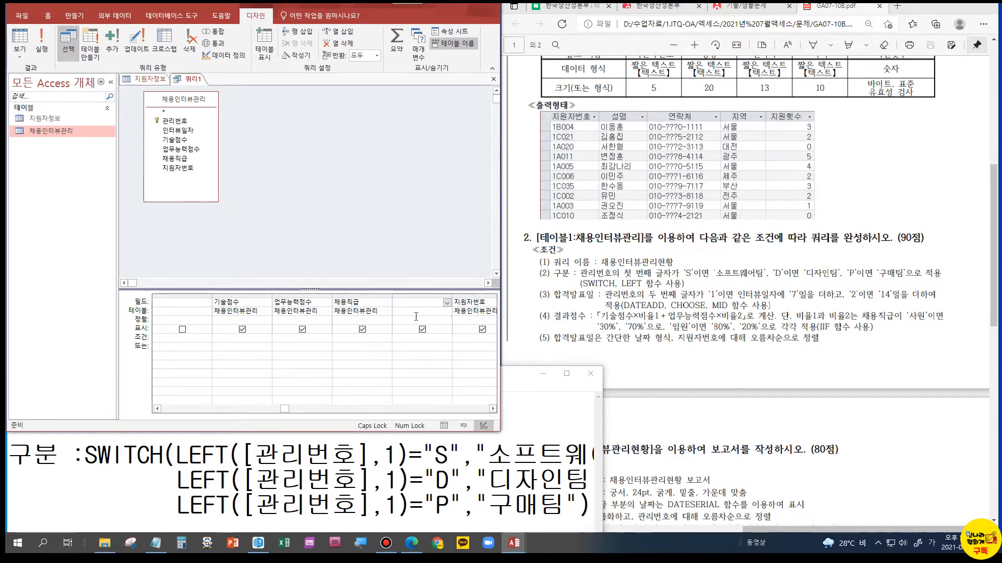
# Check the 구분 values against 관리번호 in the query results and return to the empty field after 인터뷰일자 in the design grid
pyautogui.click(25, 43)
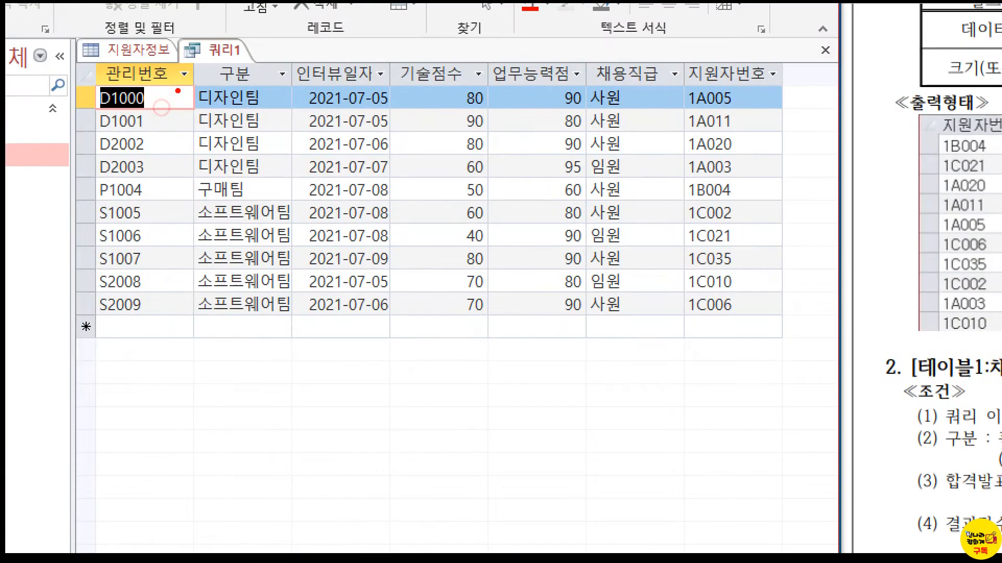
pyautogui.moveTo(101, 83); pyautogui.dragTo(108, 328)
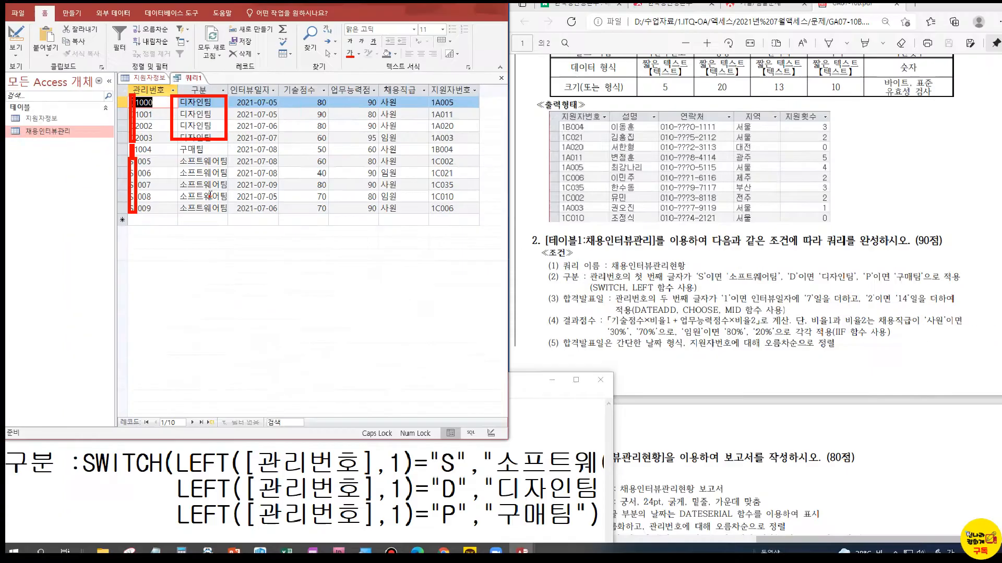
pyautogui.click(16, 37)
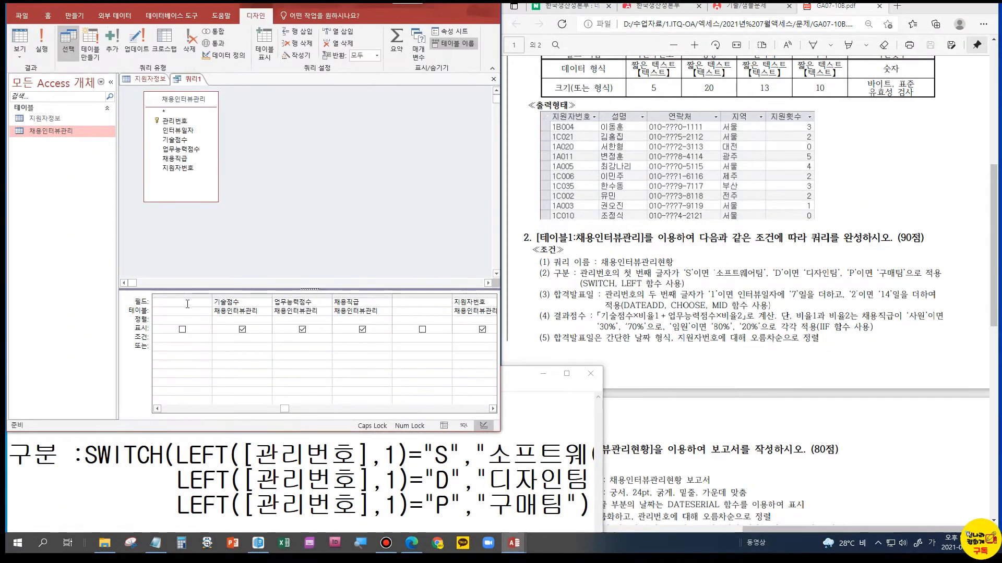
pyautogui.click(188, 304)
pyautogui.click(157, 409)
pyautogui.click(157, 409)
pyautogui.click(278, 304)
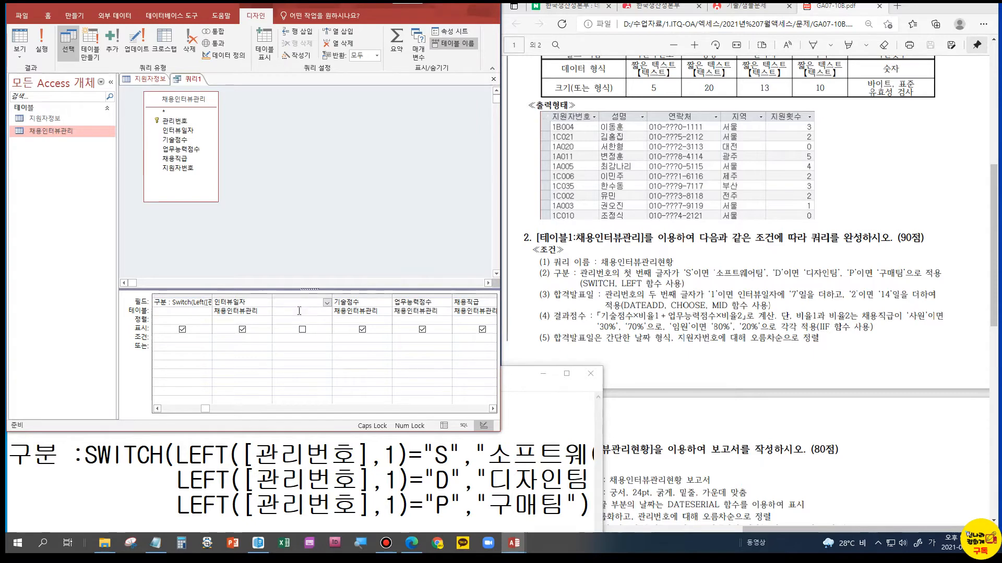
# Switch to Notepad, make room with three blank lines above the 구분 formula, and narrow its window to uncover the exam conditions
pyautogui.click(312, 447)
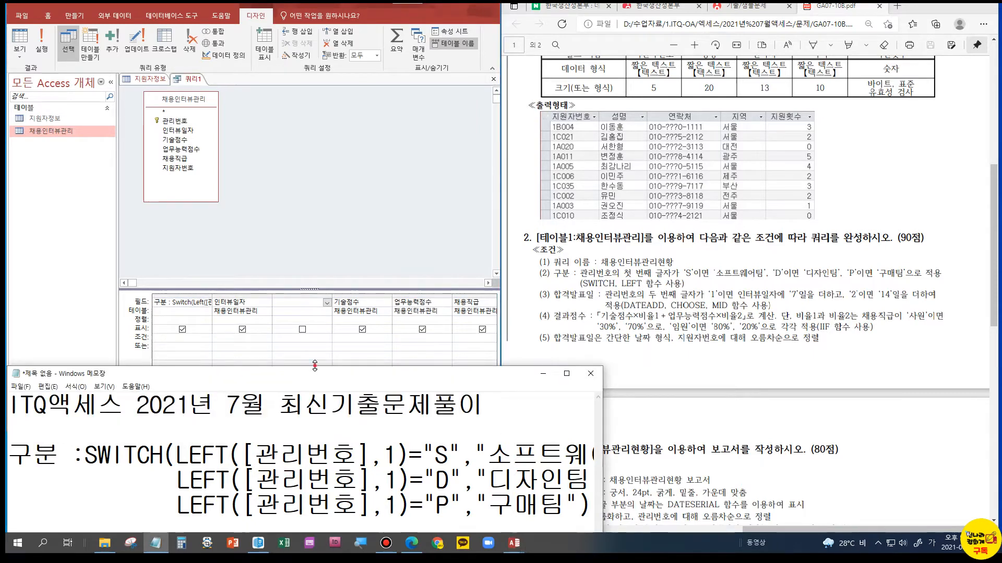
pyautogui.moveTo(314, 366); pyautogui.dragTo(335, 219)
pyautogui.press('Return')
pyautogui.press('Return')
pyautogui.press('Return')
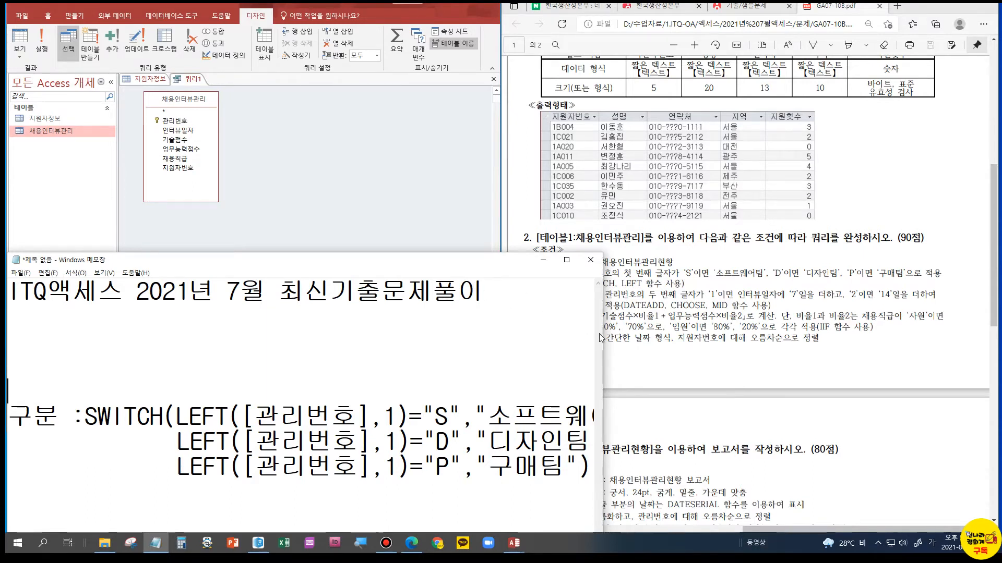
pyautogui.moveTo(602, 339); pyautogui.dragTo(504, 337)
# Begin the formula "합격발표일 : DATEADD(" on the line below the title
pyautogui.write('합격발표일 :')
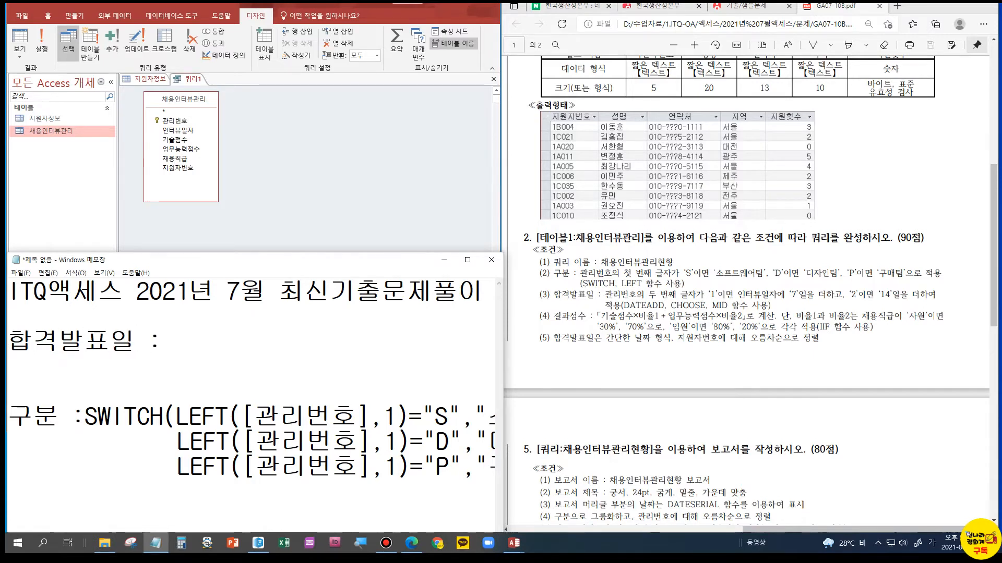
pyautogui.write('ㅇ')
pyautogui.press('BackSpace')
pyautogui.write('DATE')
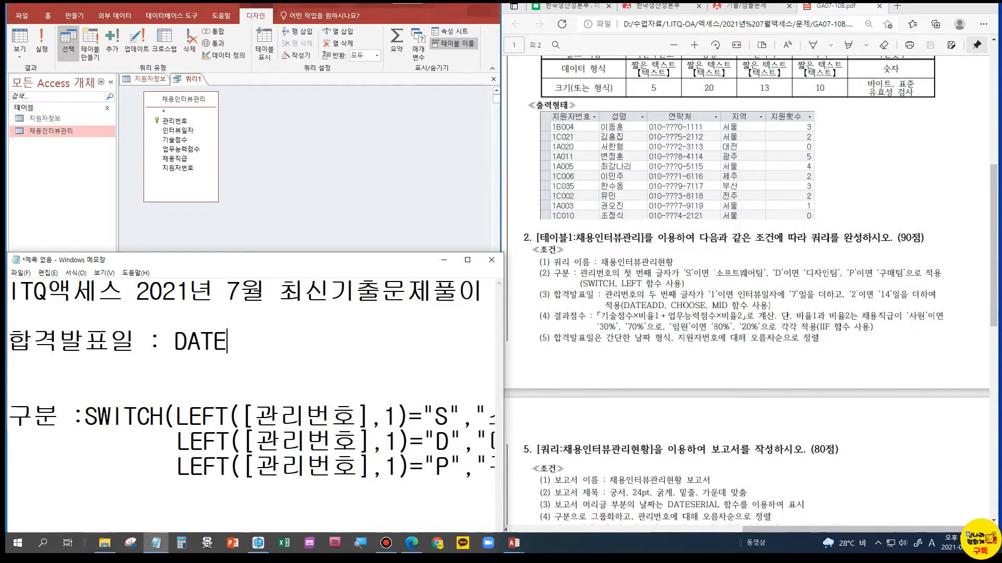
pyautogui.write('ADD(')
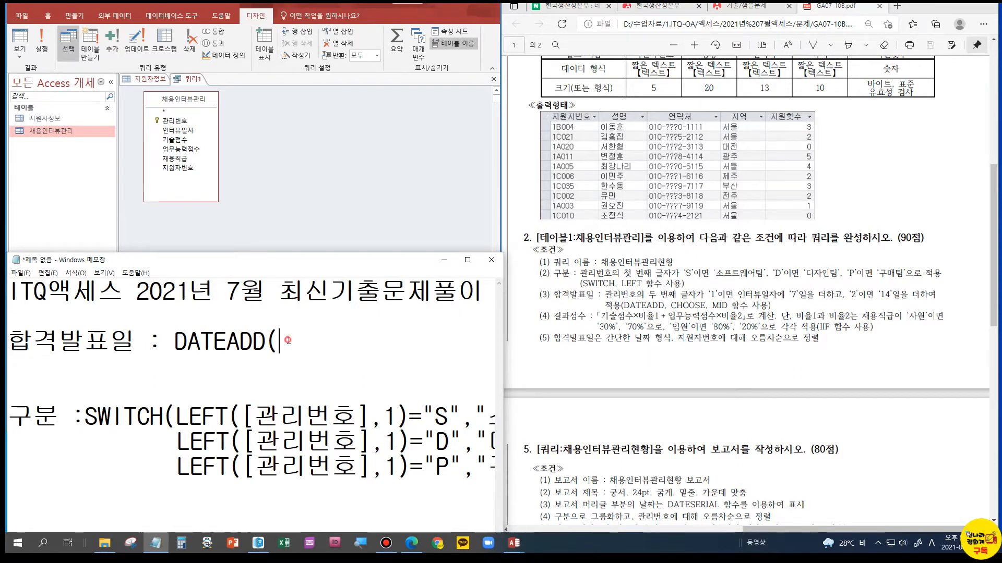
# Fill in the DATEADD syntax with the placeholder arguments "단위", 더할값 and 입력일, and close the parenthesis
pyautogui.write('"E')
pyautogui.press('BackSpace')
pyautogui.press('Hangul')
pyautogui.write('단위",')
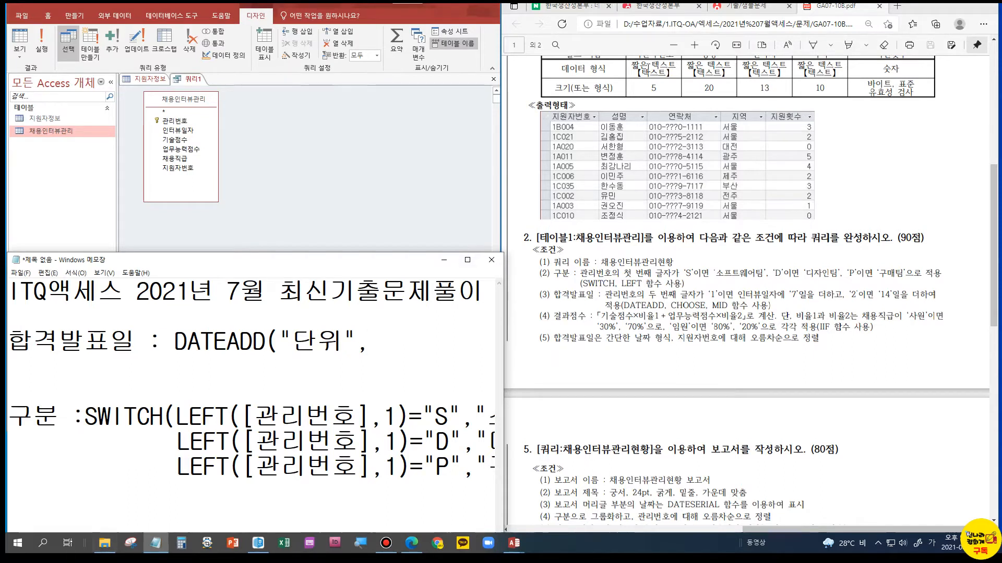
pyautogui.click(385, 338)
pyautogui.write('더할가ㅂㅅ, 입력')
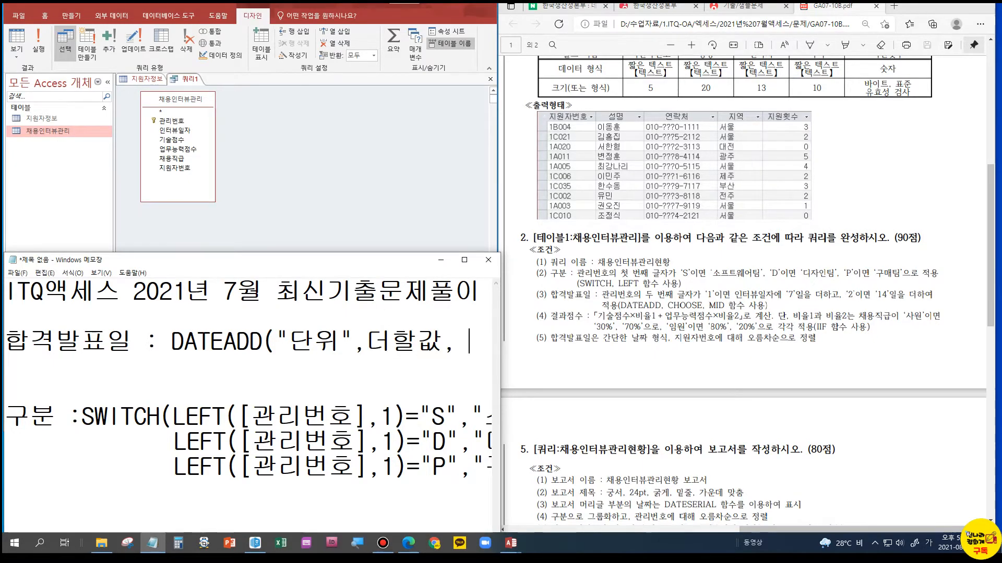
pyautogui.write('일)')
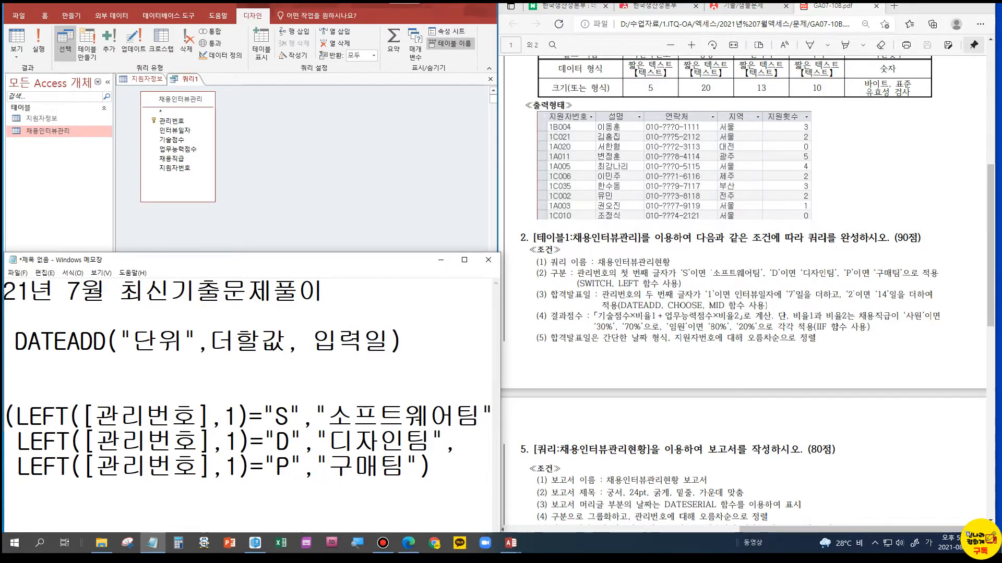
# Insert a blank line above the 합격발표일 formula and two new lines below it
pyautogui.press('Home')
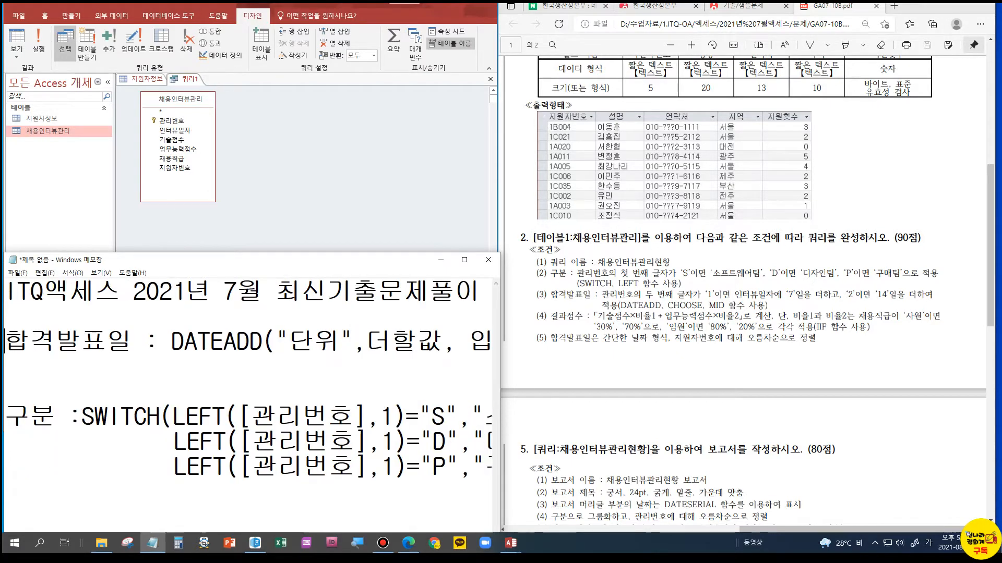
pyautogui.press('Return')
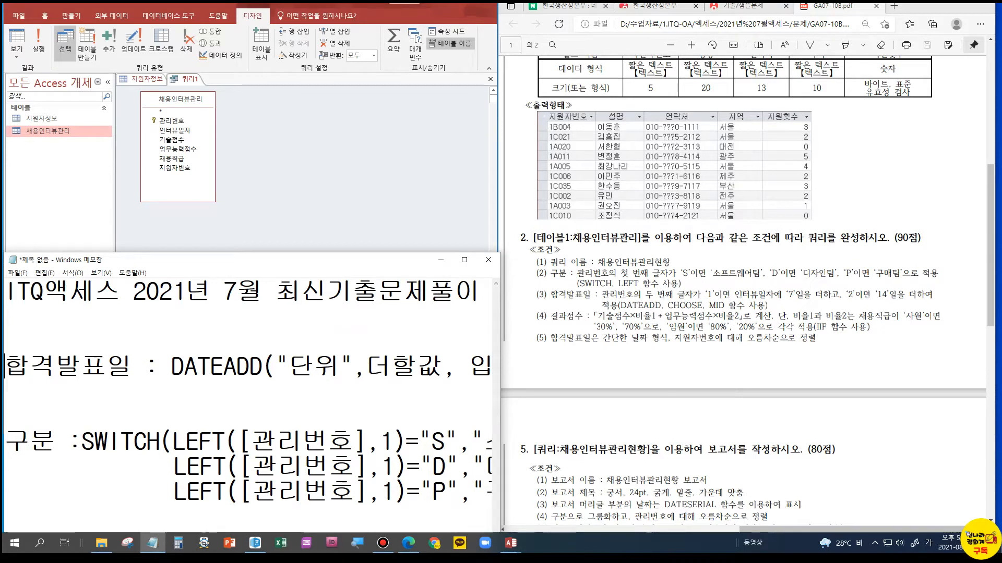
pyautogui.write('ㄷ')
pyautogui.press('BackSpace')
pyautogui.press('End')
pyautogui.press('Return')
pyautogui.press('Return')
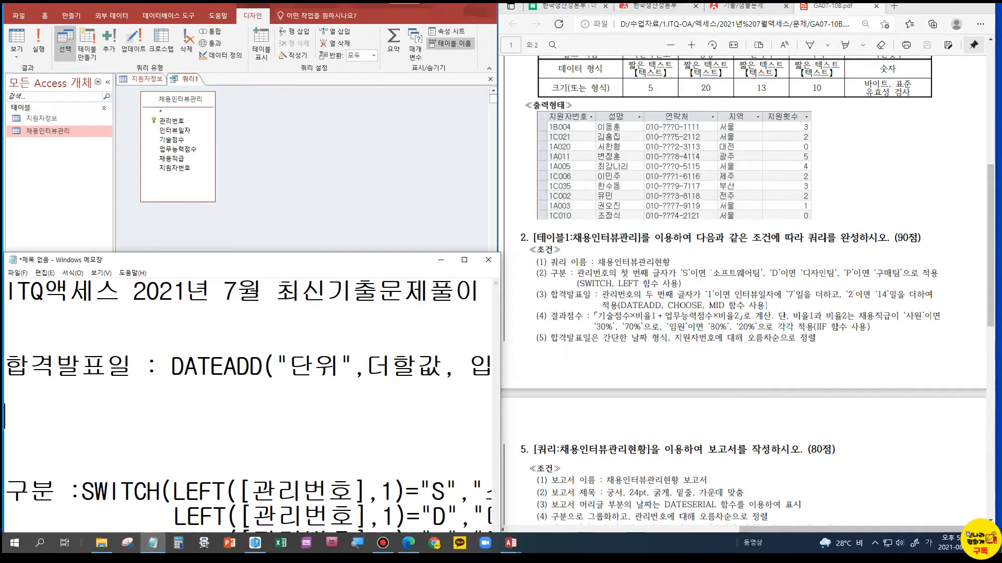
# Note the DATEADD year unit as "YYYY:년" below the 합격발표일 formula
pyautogui.write('ㅍ')
pyautogui.press('BackSpace')
pyautogui.press('Hangul')
pyautogui.write('YYYY')
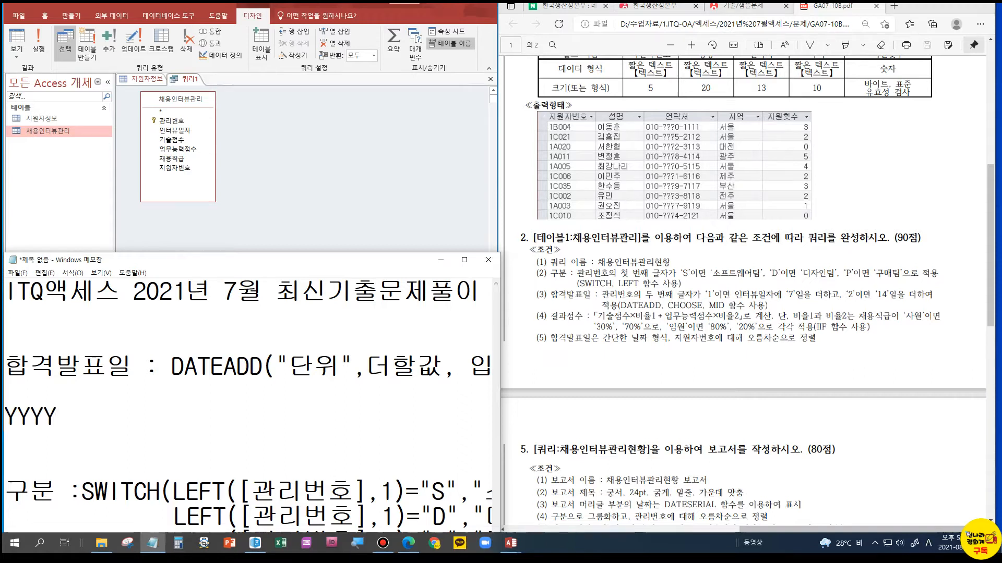
pyautogui.write(':SU')
pyautogui.press('BackSpace')
pyautogui.press('BackSpace')
pyautogui.press('Hangul')
pyautogui.write('녀')
pyautogui.press('BackSpace')
pyautogui.press('BackSpace')
pyautogui.write('년')
# Add the DATEADD month unit as "M :월" on a new line below the year unit
pyautogui.press('Return')
pyautogui.press('Hangul')
pyautogui.write('M')
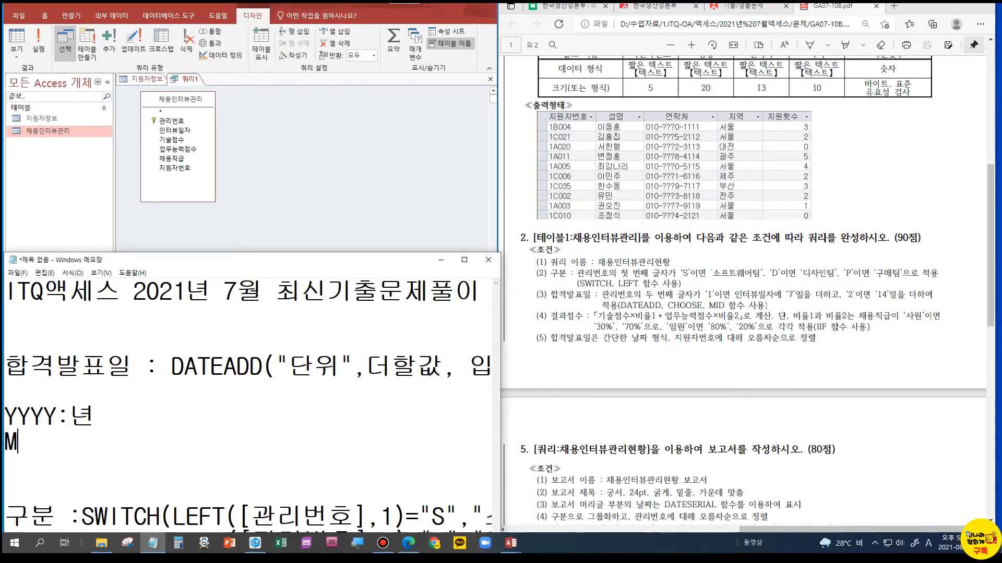
pyautogui.write('   :DNJ')
pyautogui.press('BackSpace')
pyautogui.press('BackSpace')
pyautogui.press('BackSpace')
pyautogui.press('Hangul')
pyautogui.write('월')
# Add the DATEADD day unit as "D :일" below the month unit, followed by a new line
pyautogui.press('Return')
pyautogui.write('ㅇ')
pyautogui.press('BackSpace')
pyautogui.press('Hangul')
pyautogui.write('D')
pyautogui.write('    :')
pyautogui.write('DLF')
pyautogui.press('BackSpace')
pyautogui.press('BackSpace')
pyautogui.press('BackSpace')
pyautogui.press('Hangul')
pyautogui.write('일')
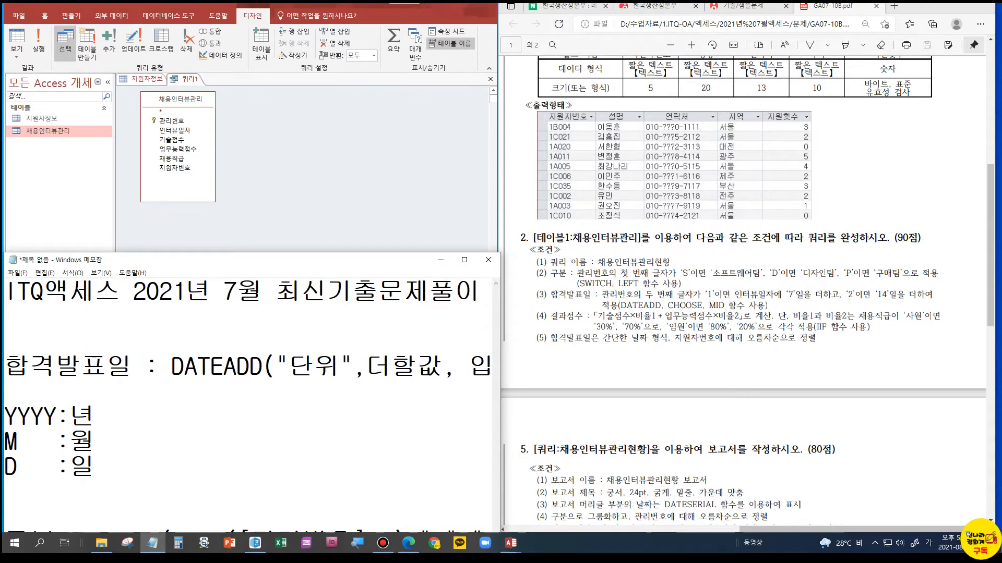
pyautogui.press('Return')
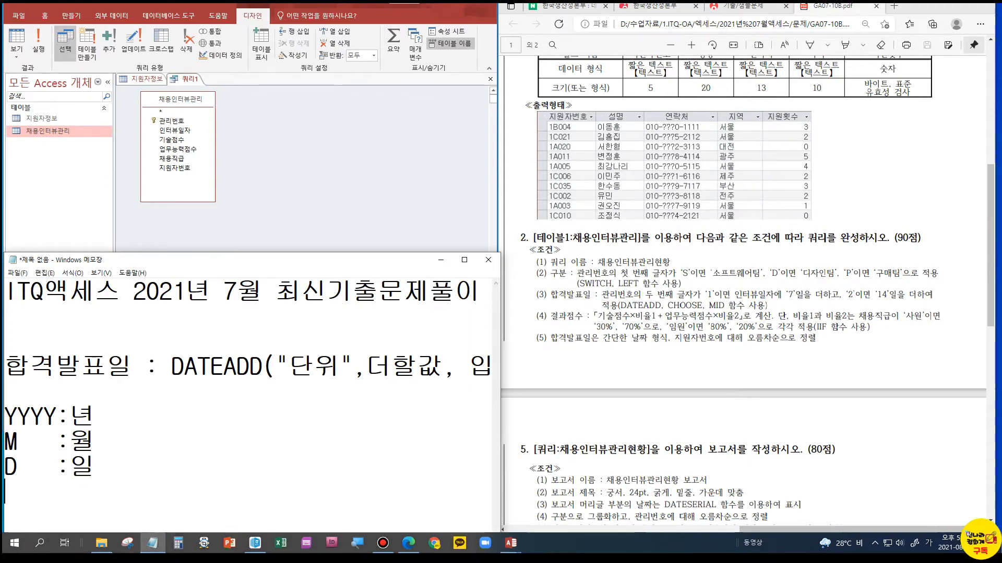
# Examine the 관리번호 values in question 2's expected output in the exam PDF, and return to its 합격발표일 condition
pyautogui.click(454, 370)
pyautogui.moveTo(500, 394); pyautogui.dragTo(548, 393)
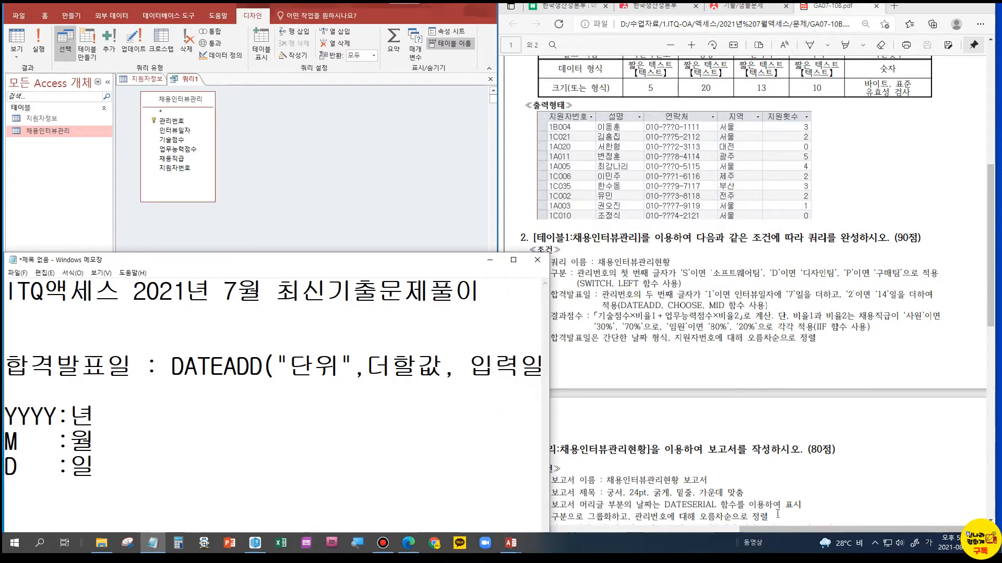
pyautogui.moveTo(762, 530); pyautogui.dragTo(522, 528)
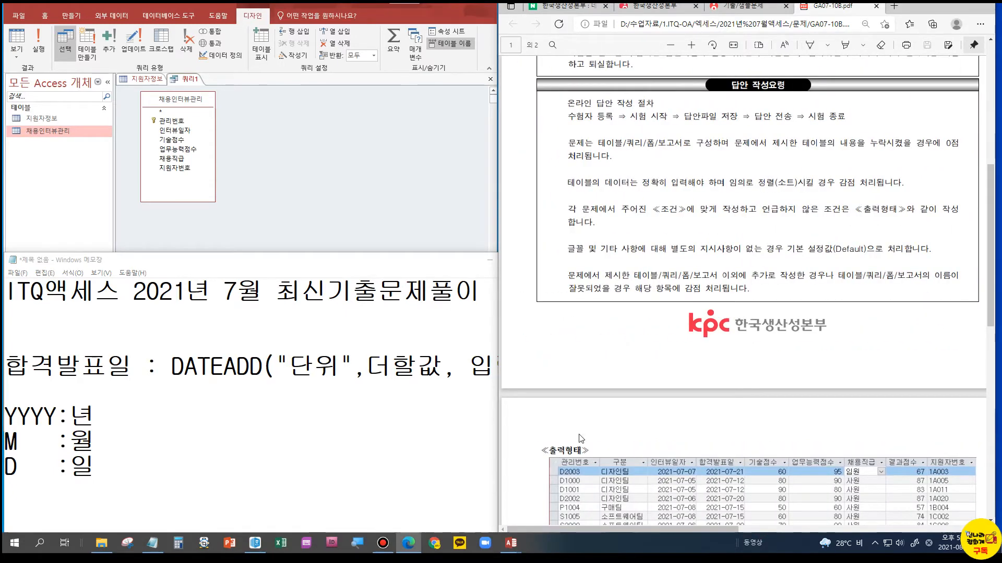
pyautogui.scroll(-4, 585, 352)
pyautogui.hotkey('alt', 'Tab')
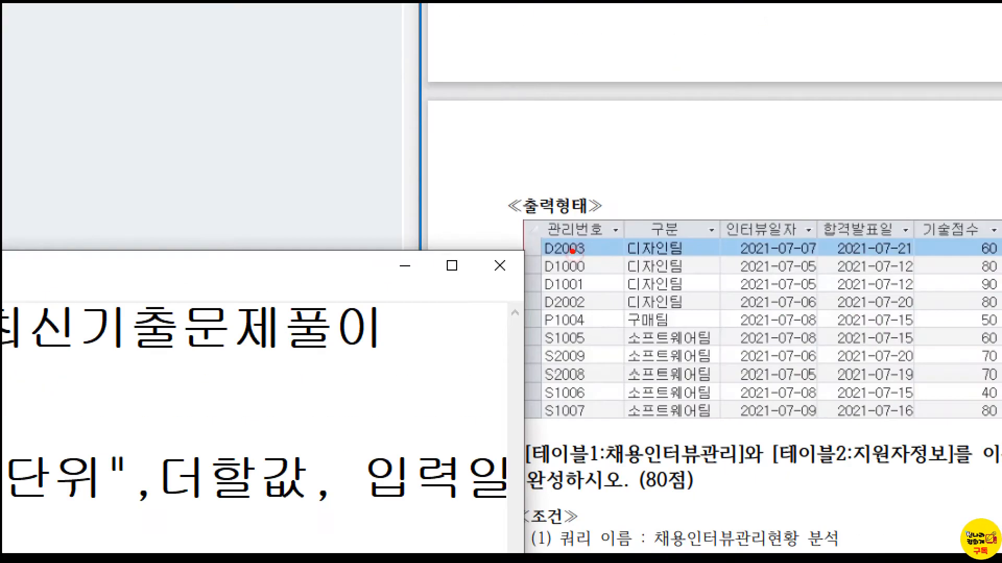
pyautogui.moveTo(529, 232)
pyautogui.mouseDown()
pyautogui.moveTo(576, 240)
pyautogui.moveTo(605, 259)
pyautogui.mouseUp()
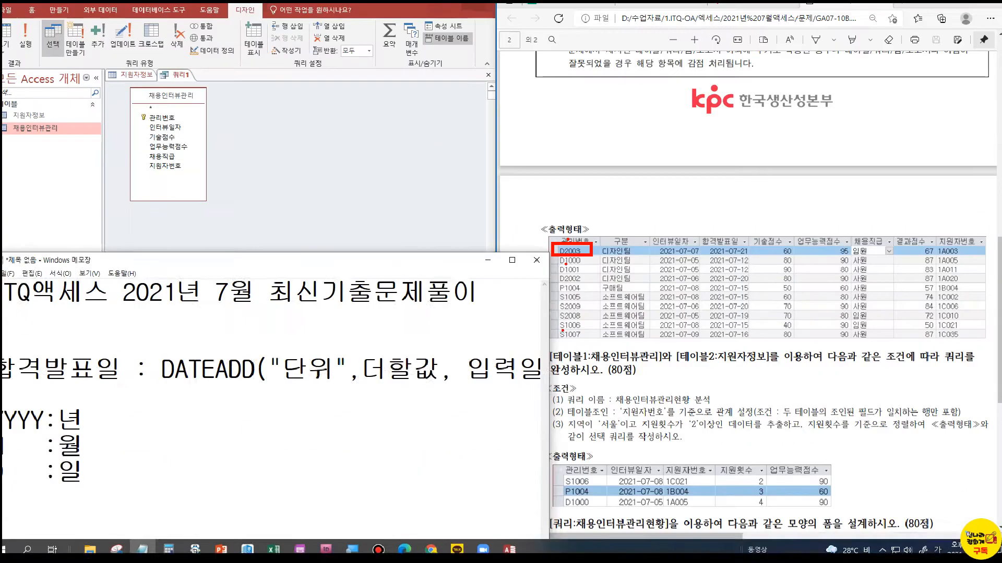
pyautogui.click(411, 379)
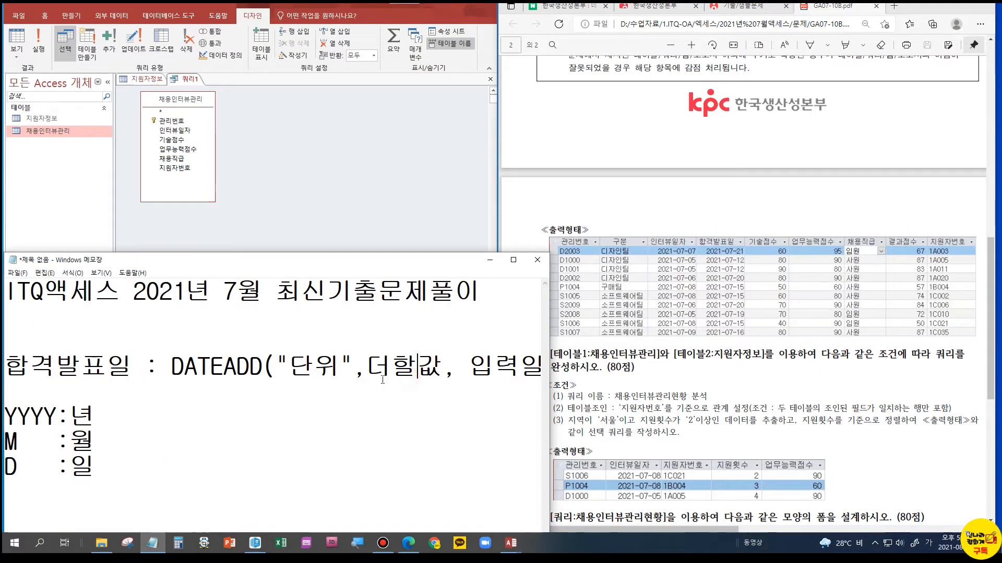
pyautogui.click(708, 529)
pyautogui.moveTo(707, 529); pyautogui.dragTo(910, 536)
pyautogui.scroll(3, 872, 261)
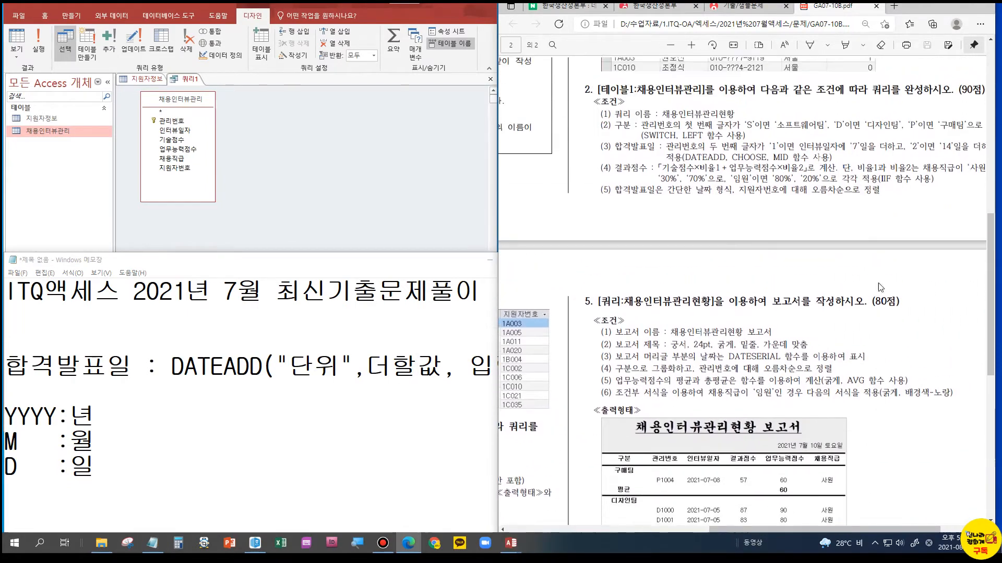
pyautogui.press('ctrl')
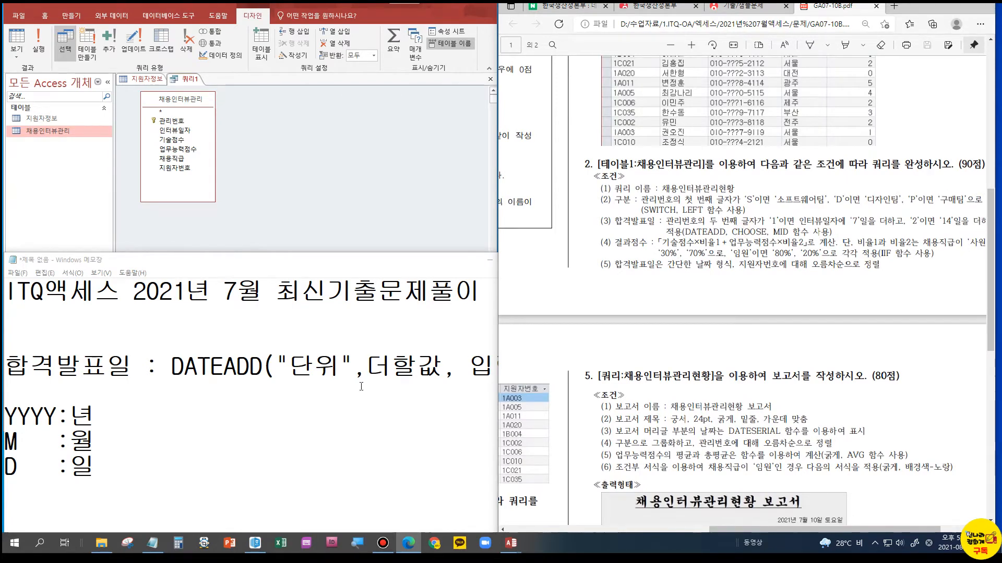
# Widen the Notepad window until the entire 합격발표일 formula fits on one visible line
pyautogui.moveTo(496, 340); pyautogui.dragTo(704, 351)
pyautogui.click(559, 366)
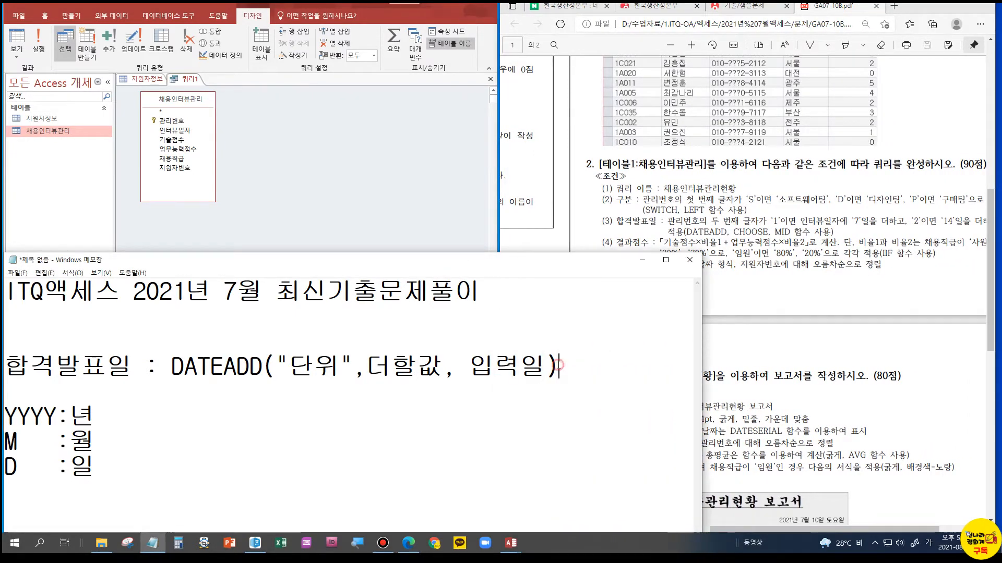
pyautogui.click(173, 367)
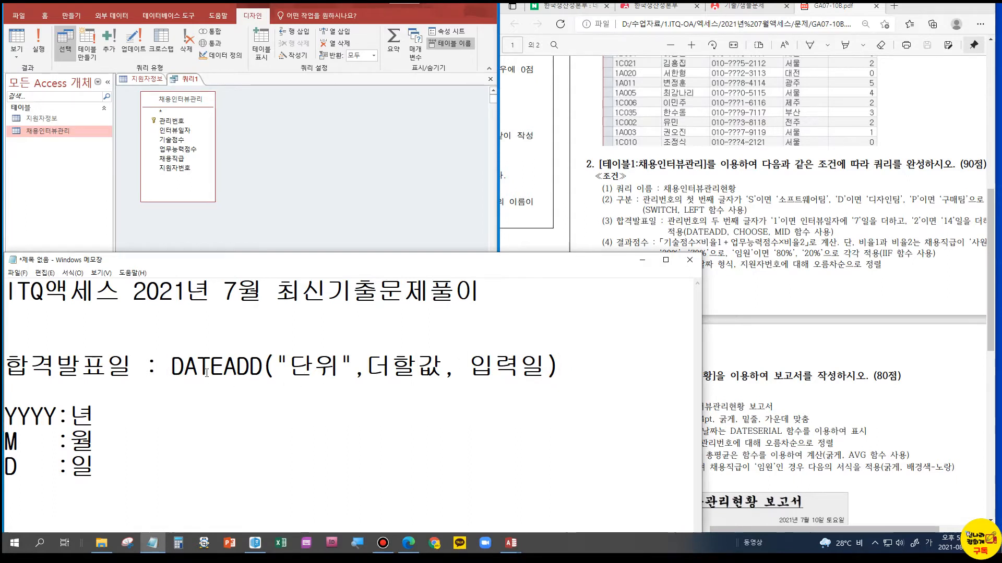
# Replace the "단위" placeholder in the DATEADD formula with "일"
pyautogui.moveTo(289, 367); pyautogui.dragTo(315, 366)
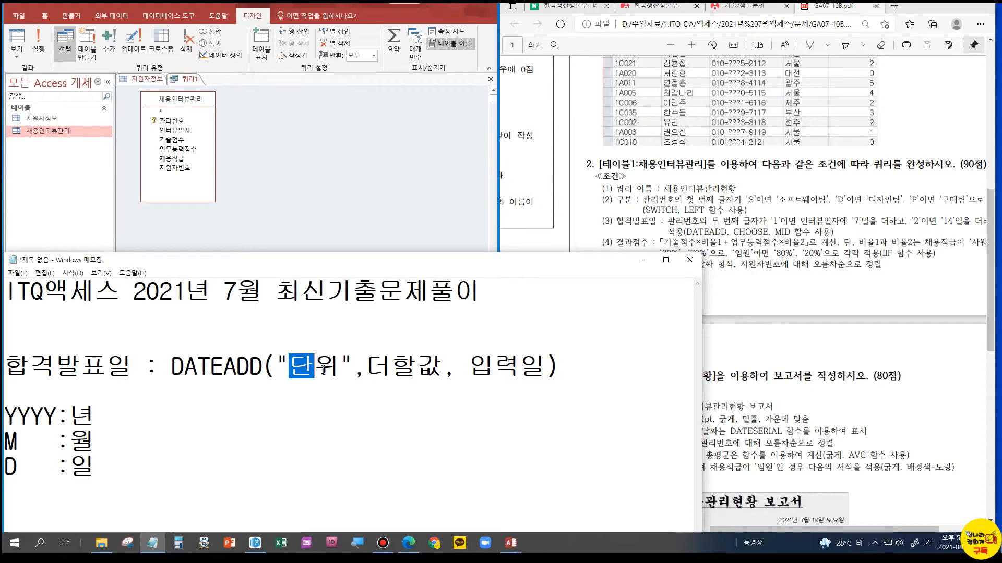
pyautogui.write('ㅇ')
pyautogui.press('BackSpace')
pyautogui.press('Delete')
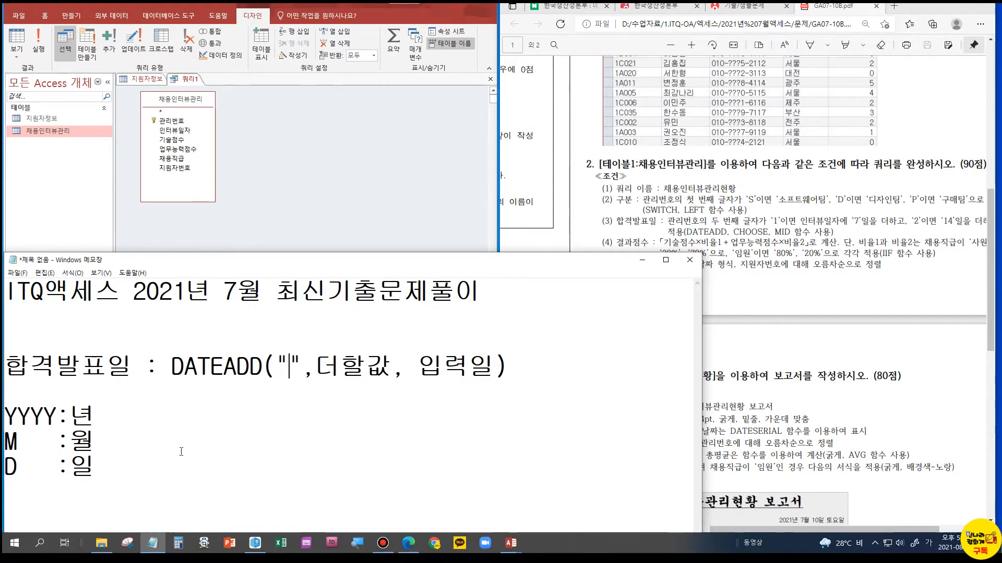
pyautogui.hotkey('ctrl', 'a')
pyautogui.hotkey('ctrl', 'z')
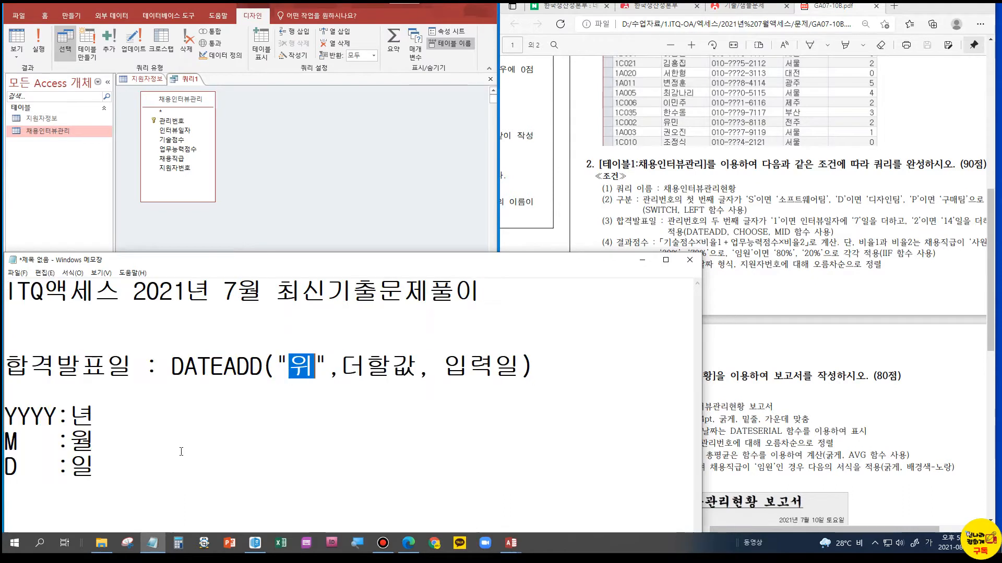
pyautogui.write('일')
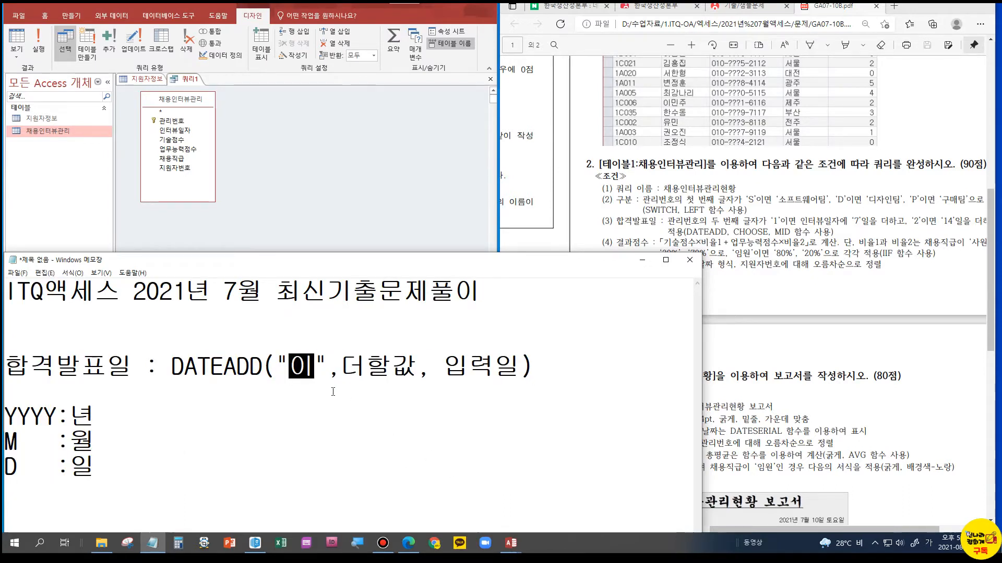
# Duplicate the DATEADD("일",더할값, 입력일) expression onto a new indented line directly below the 합격발표일 formula
pyautogui.moveTo(551, 369); pyautogui.dragTo(174, 368)
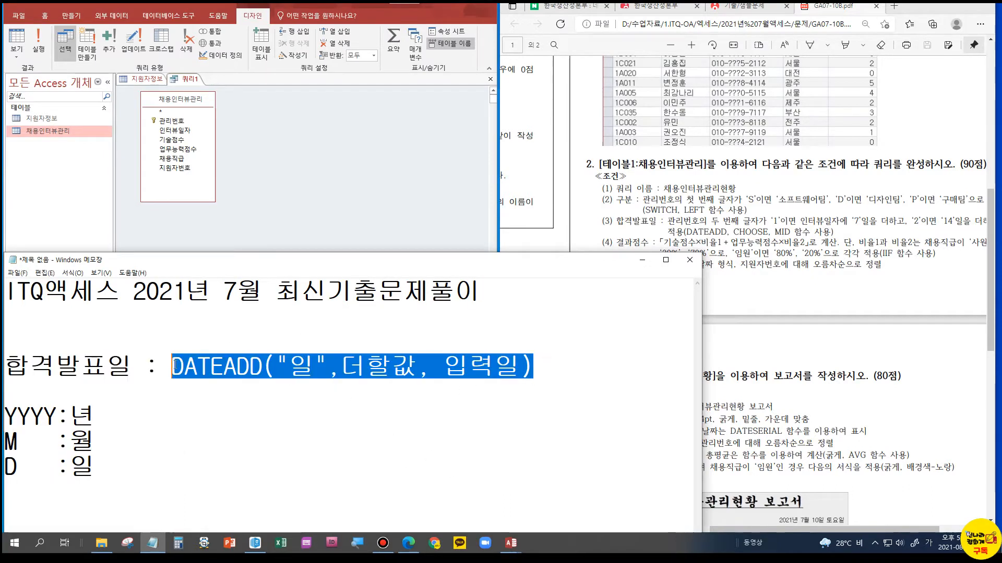
pyautogui.click(175, 368)
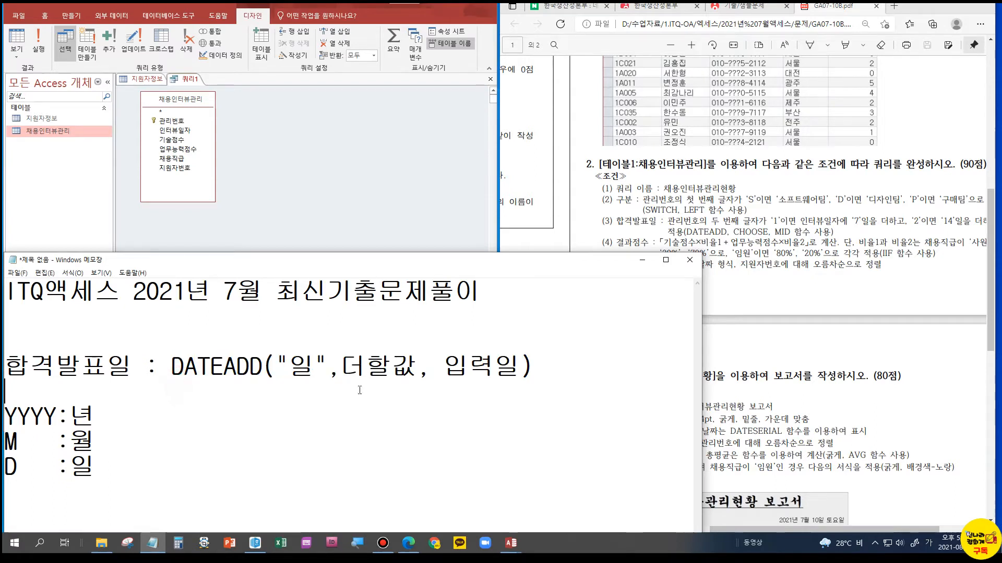
pyautogui.press('Return')
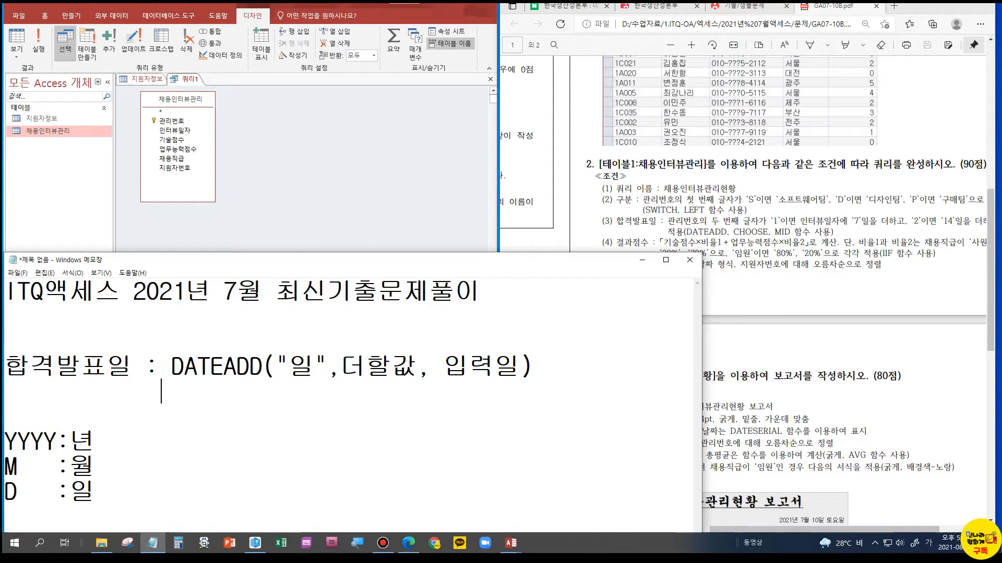
pyautogui.write('DATEADD("일",더할값, 입력일)')
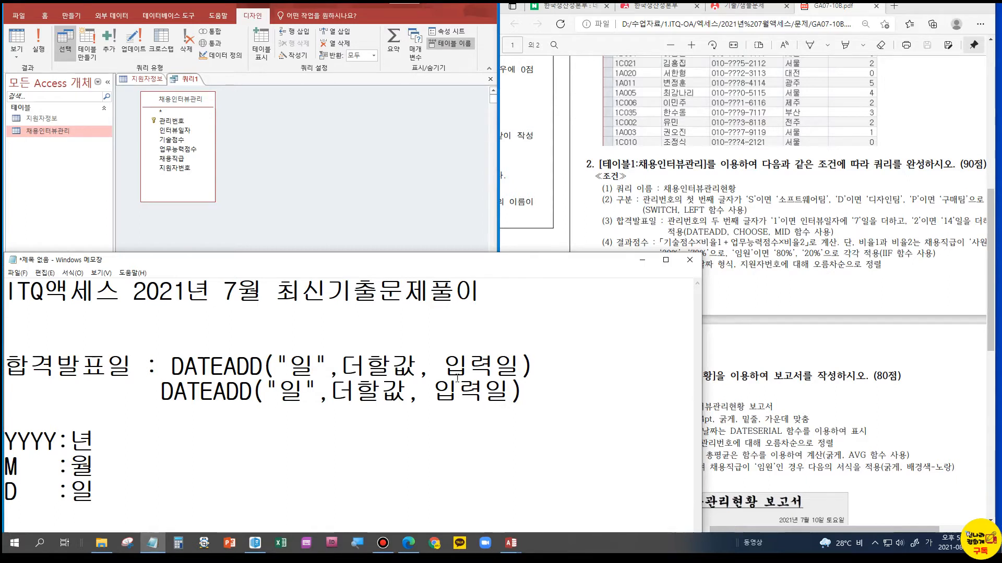
# Change the unit argument in the copied DATEADD expression to "D"
pyautogui.click(288, 393)
pyautogui.doubleClick(296, 395)
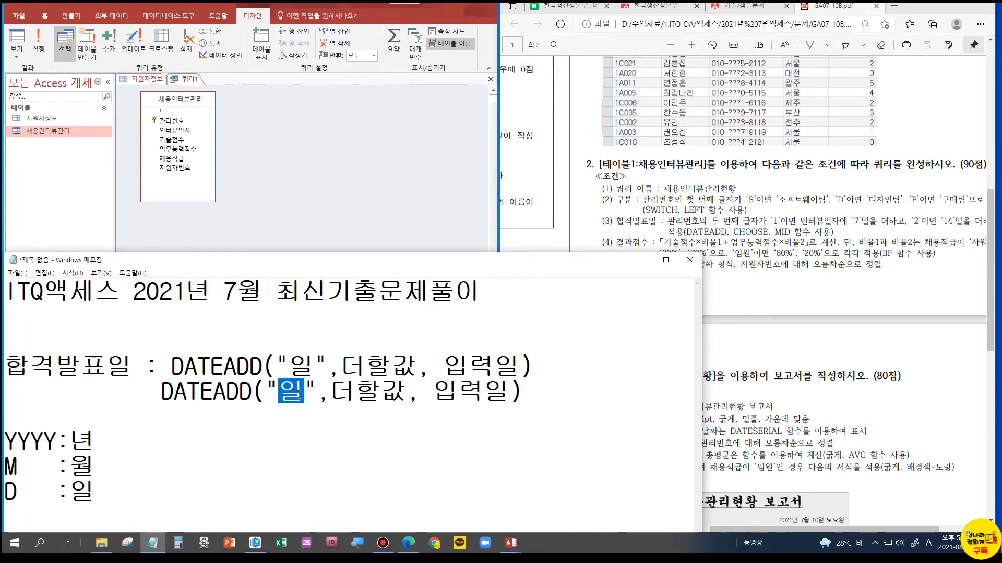
pyautogui.write('D')
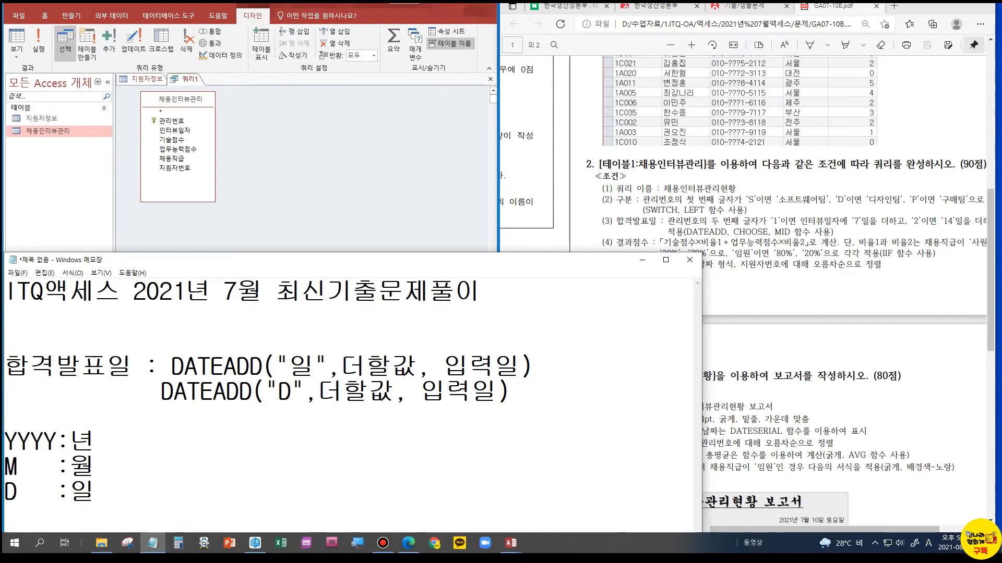
# Replace the 입력일 placeholder in the second DATEADD expression with the field [인터뷰일자]
pyautogui.moveTo(424, 383); pyautogui.dragTo(497, 392)
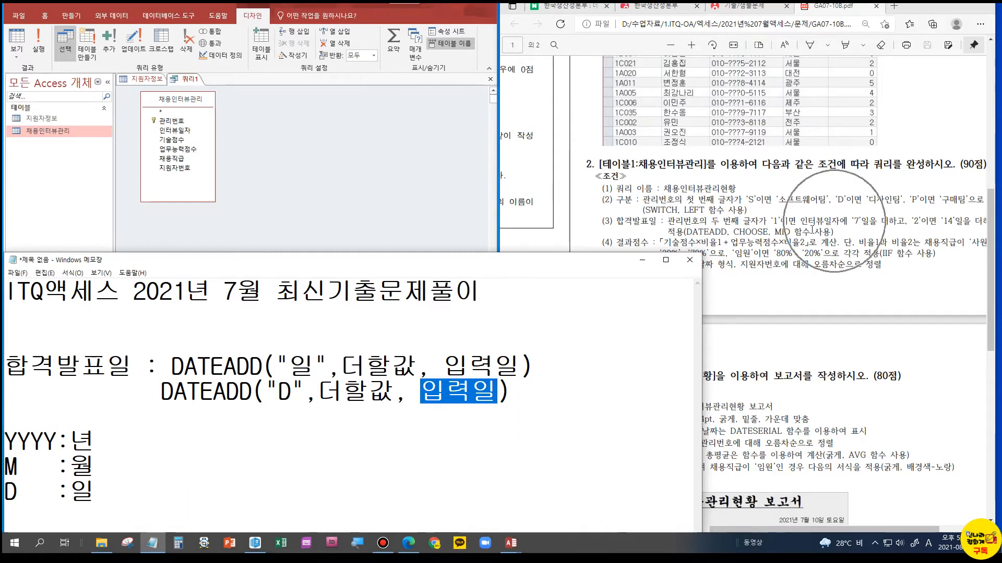
pyautogui.moveTo(421, 392); pyautogui.dragTo(497, 395)
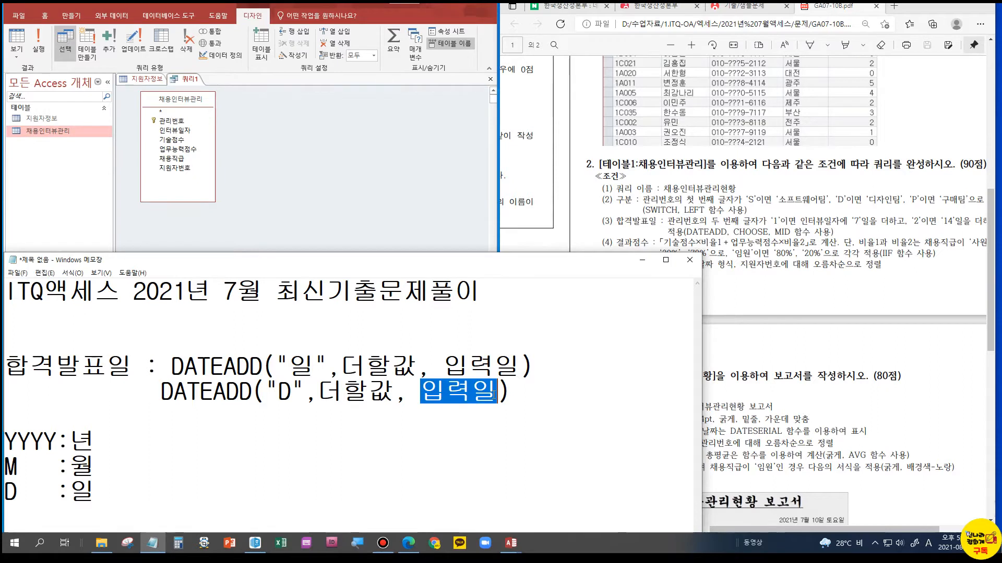
pyautogui.write('[]')
pyautogui.write('DL')
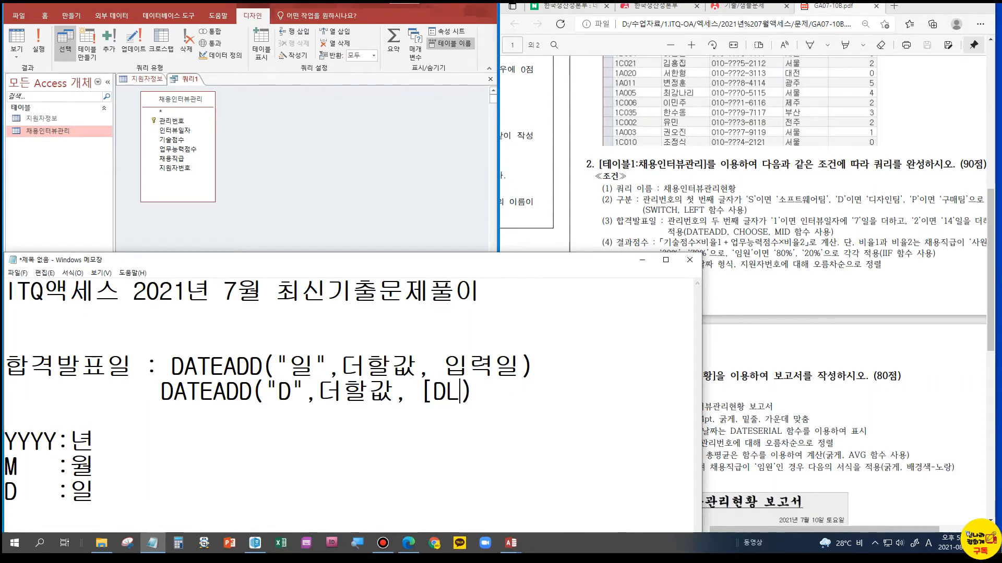
pyautogui.press('BackSpace')
pyautogui.press('BackSpace')
pyautogui.press('Hangul')
pyautogui.write('이ㄴ터부이')
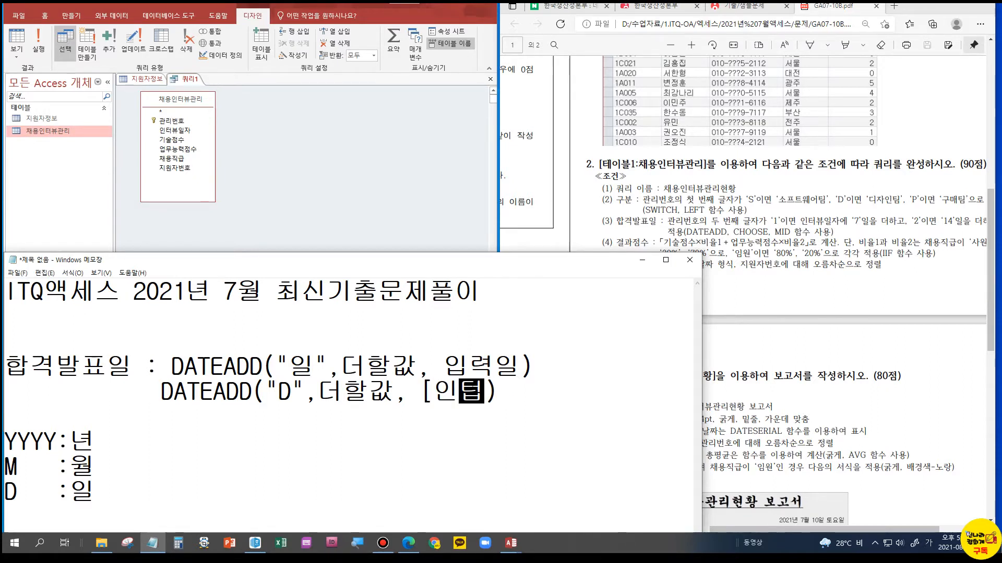
pyautogui.press('BackSpace')
pyautogui.press('BackSpace')
pyautogui.press('BackSpace')
pyautogui.write('뷰일자')
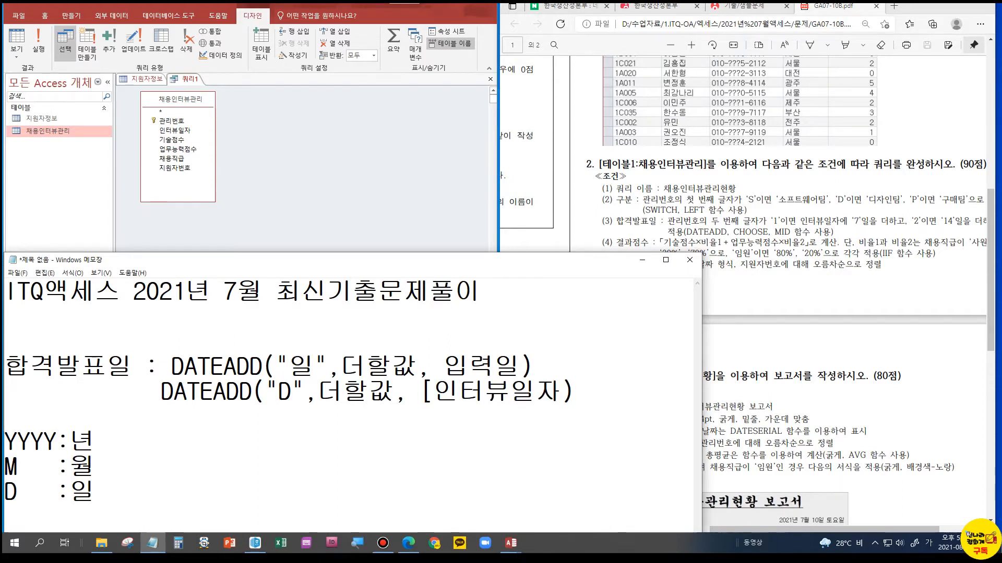
pyautogui.write(']')
# Duplicate the DATEADD("D",더할값, [인터뷰일자]) expression onto a third line below it
pyautogui.moveTo(323, 396); pyautogui.dragTo(389, 398)
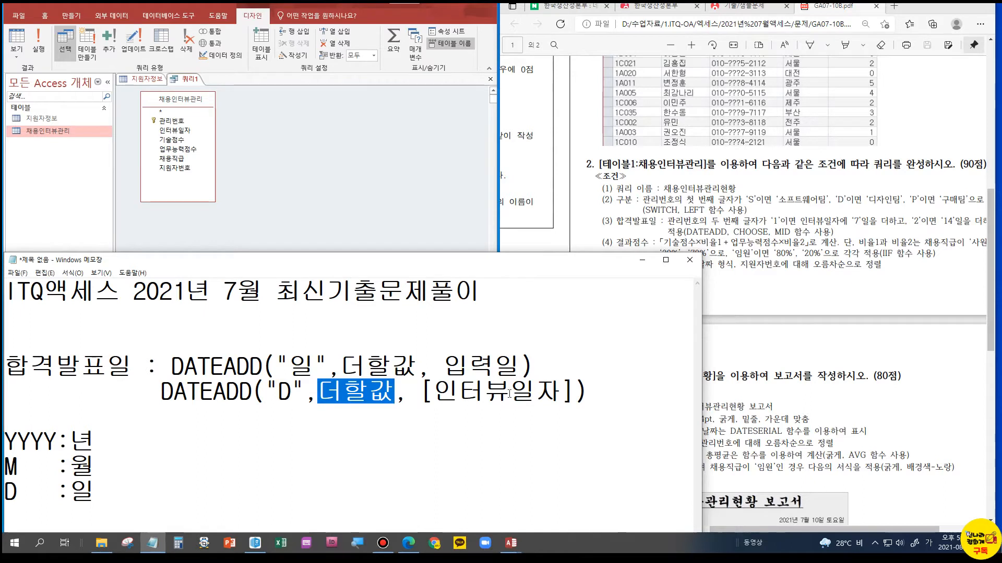
pyautogui.moveTo(590, 392); pyautogui.dragTo(157, 396)
pyautogui.hotkey('ctrl', 'c')
pyautogui.click(616, 389)
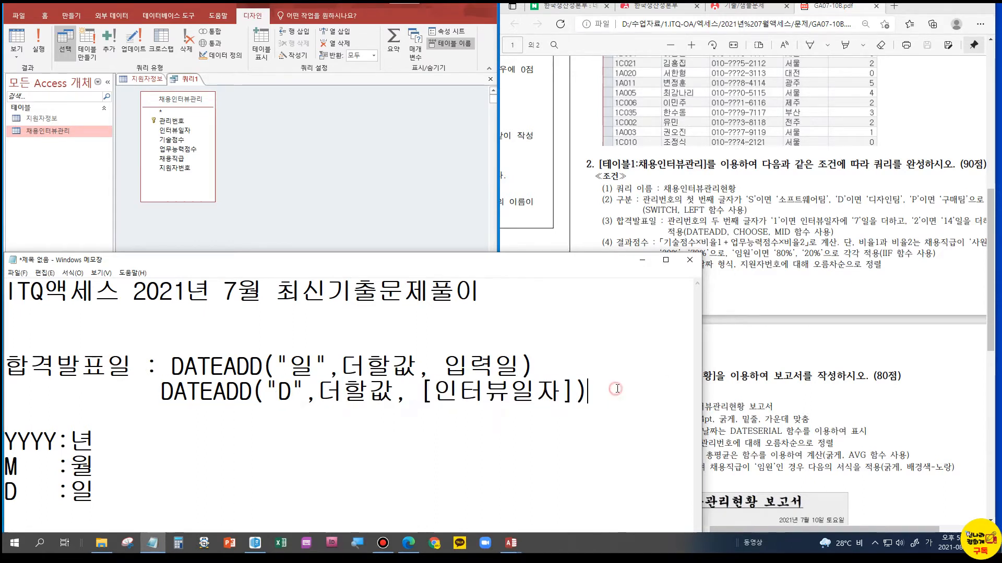
pyautogui.press('Return')
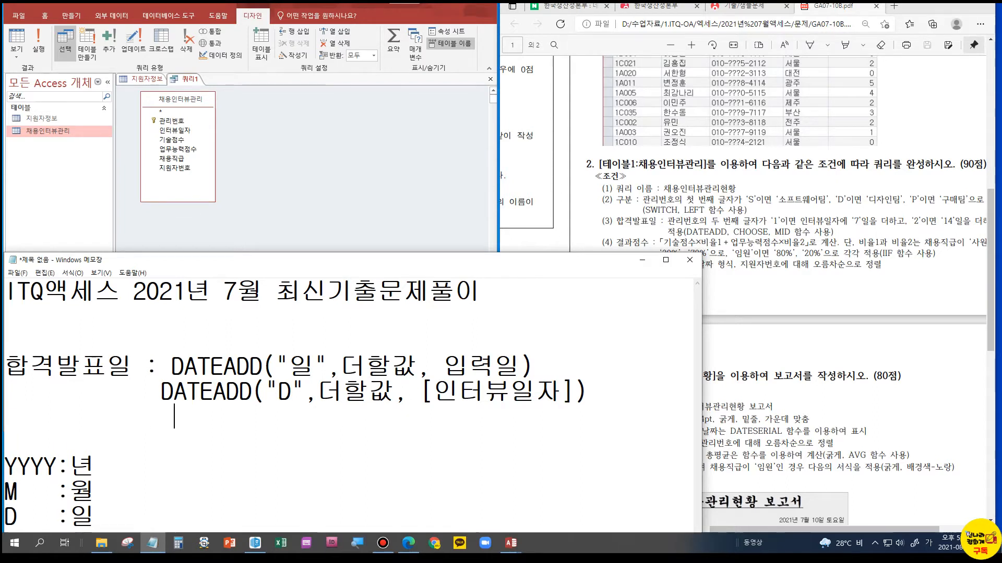
pyautogui.hotkey('ctrl', 'v')
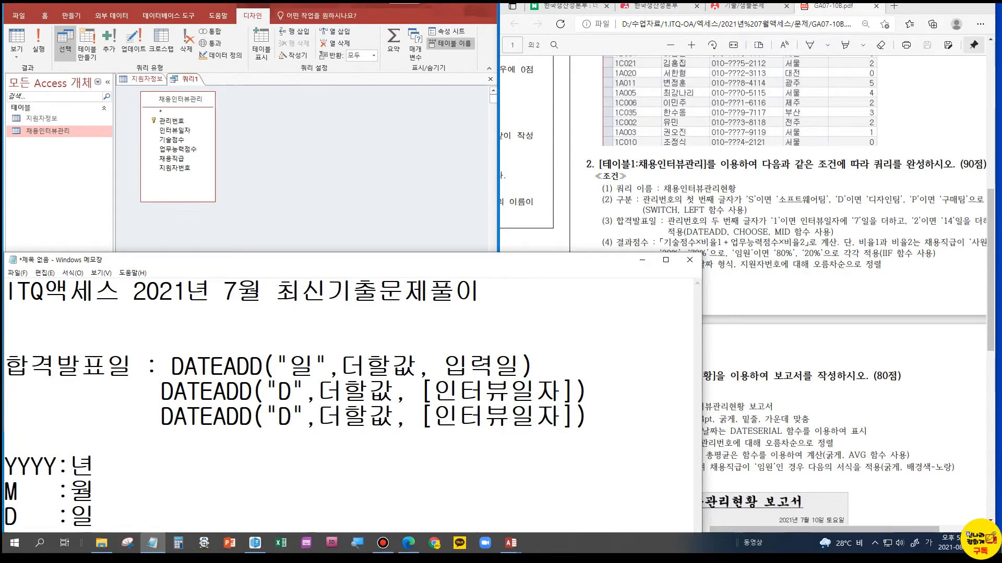
# Replace the 더할값 placeholder in the third DATEADD expression with CHOOSE(인수,7,14)
pyautogui.moveTo(330, 415); pyautogui.dragTo(399, 417)
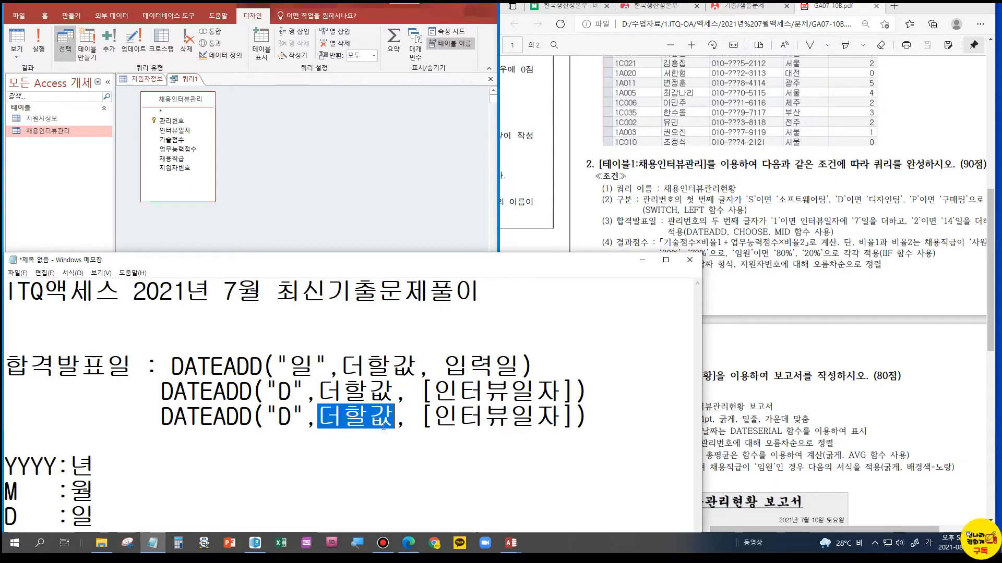
pyautogui.write('초')
pyautogui.press('BackSpace')
pyautogui.press('BackSpace')
pyautogui.write('CHOOSE(')
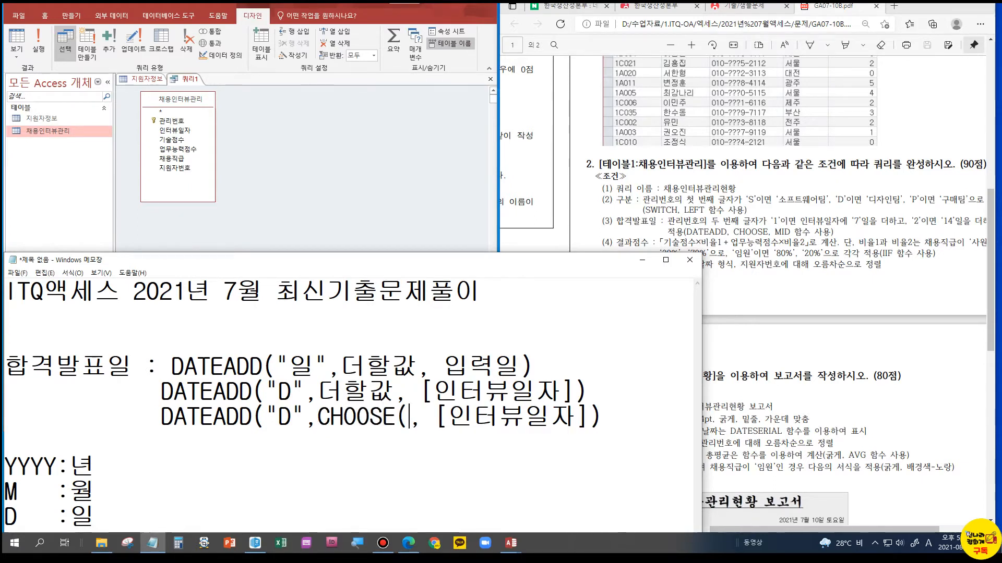
pyautogui.write('인수,')
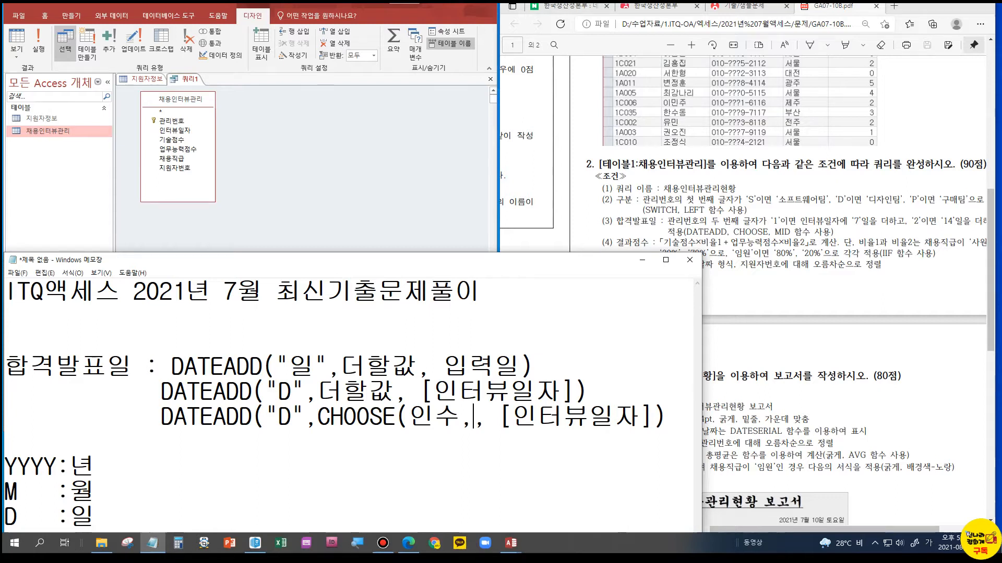
pyautogui.write('7,')
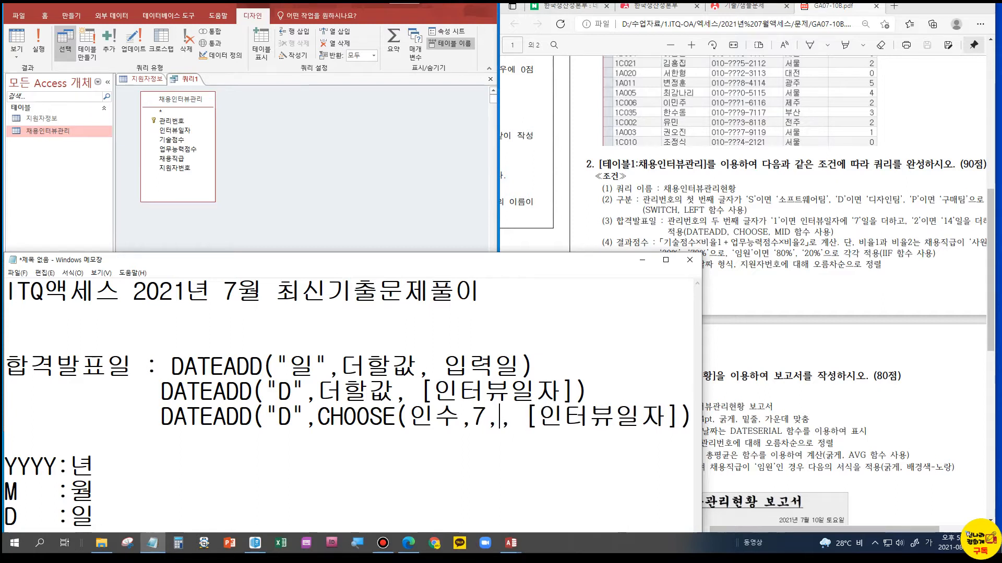
pyautogui.write('14)')
pyautogui.press('BackSpace')
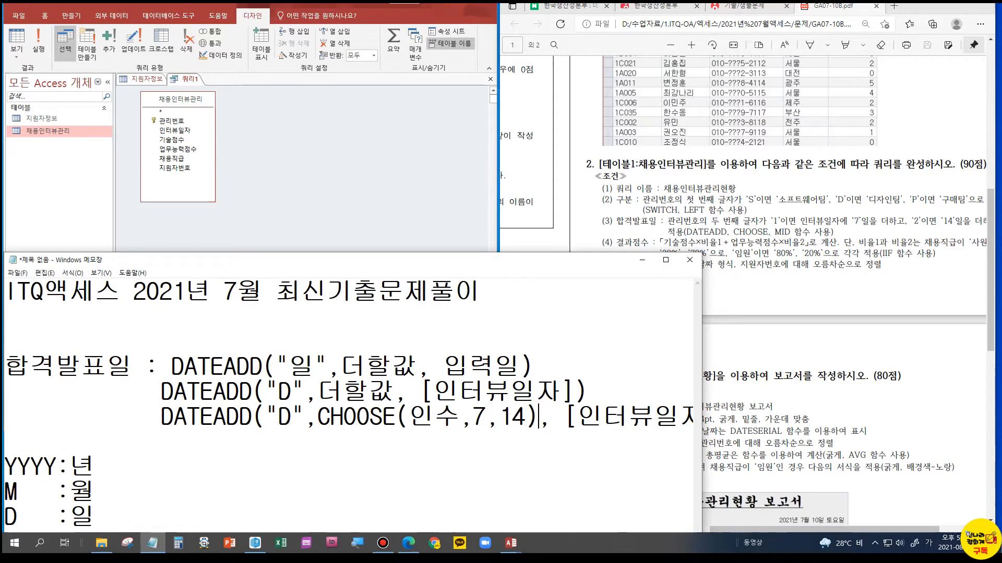
pyautogui.moveTo(405, 417); pyautogui.dragTo(526, 417)
pyautogui.doubleClick(478, 417)
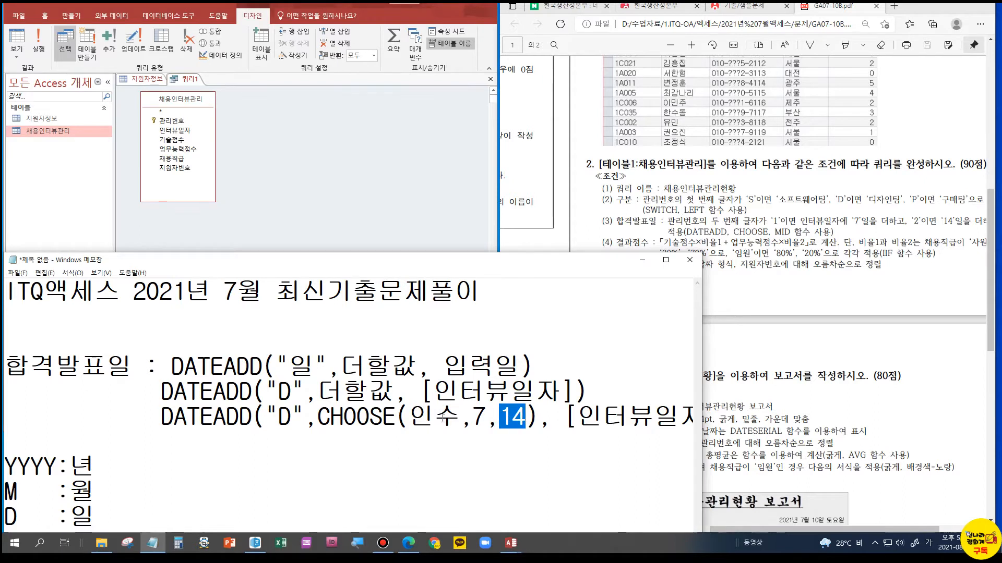
pyautogui.click(356, 421)
pyautogui.moveTo(472, 418); pyautogui.dragTo(485, 418)
pyautogui.click(369, 417)
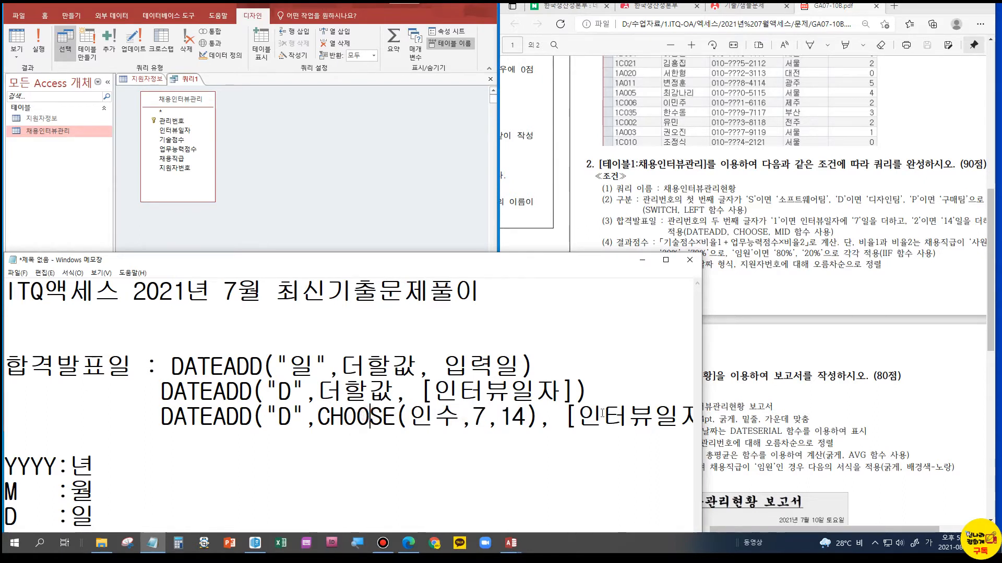
pyautogui.moveTo(472, 418); pyautogui.dragTo(485, 418)
pyautogui.click(514, 416)
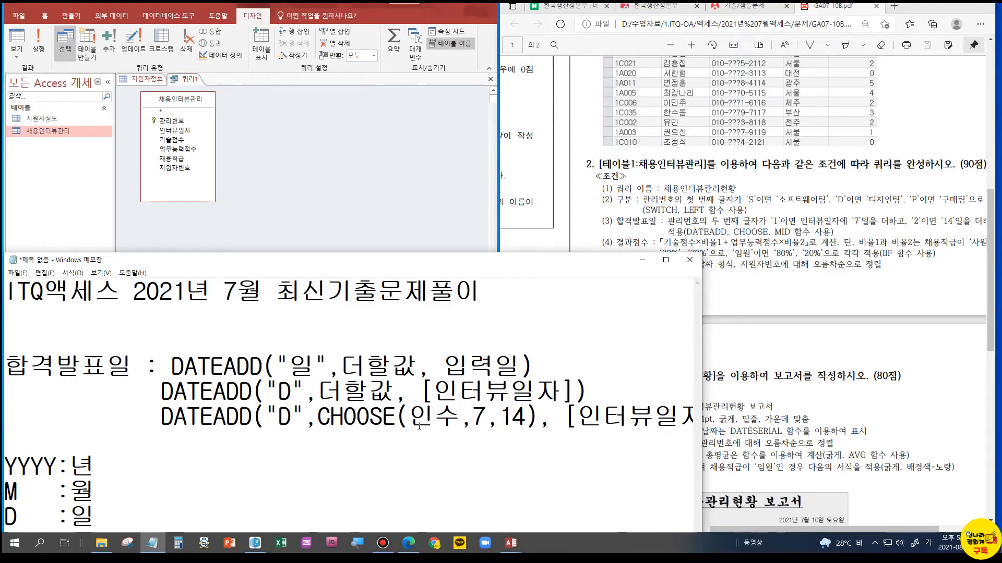
# Reduce the indentation of the second and third DATEADD lines to a couple of spaces
pyautogui.moveTo(5, 391); pyautogui.dragTo(135, 392)
pyautogui.press('BackSpace')
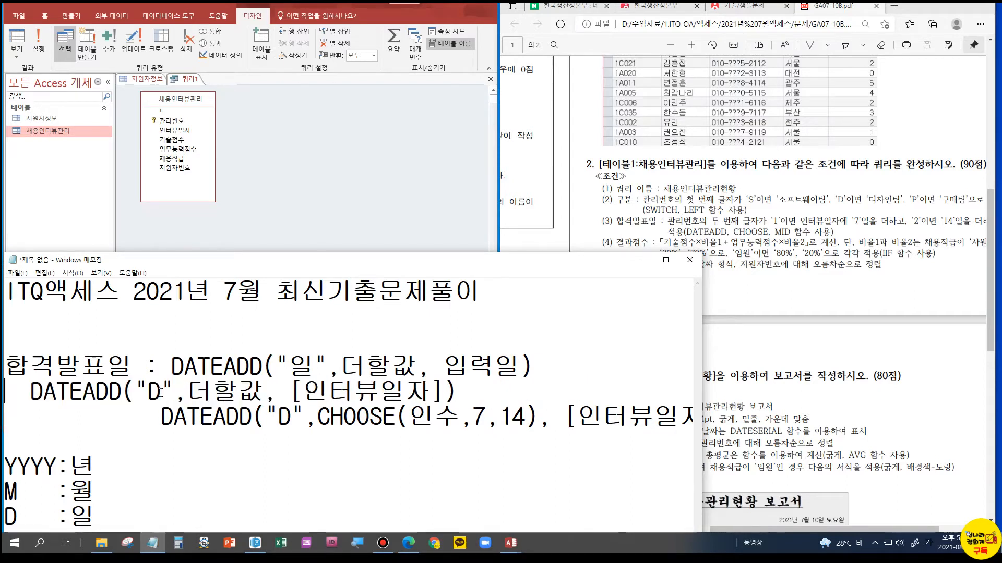
pyautogui.press('Delete')
pyautogui.press('Delete')
pyautogui.press('Delete')
pyautogui.press('Delete')
pyautogui.press('Delete')
pyautogui.press('Delete')
pyautogui.press('Delete')
pyautogui.press('Delete')
pyautogui.press('Delete')
pyautogui.press('Delete')
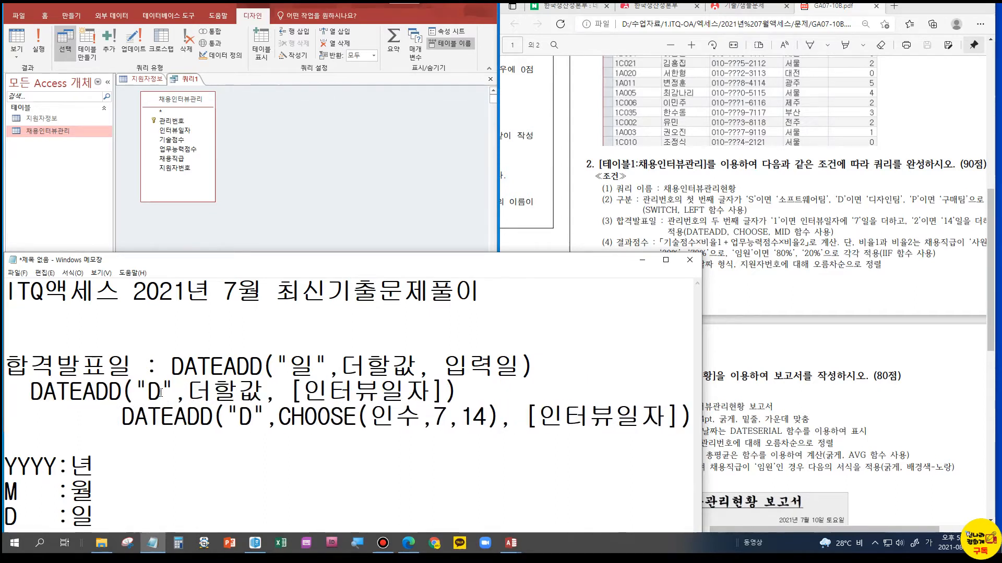
# Duplicate the DATEADD("D",CHOOSE(인수,7,14), [인터뷰일자]) expression onto a fourth line with the same indentation
pyautogui.press('End')
pyautogui.press('Return')
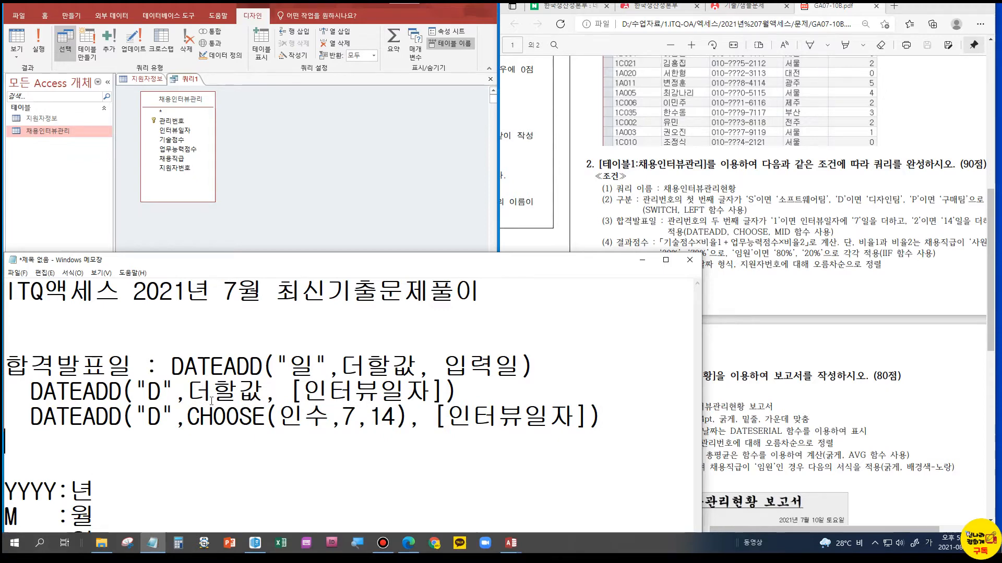
pyautogui.moveTo(3, 416); pyautogui.dragTo(481, 432)
pyautogui.hotkey('ctrl', 'c')
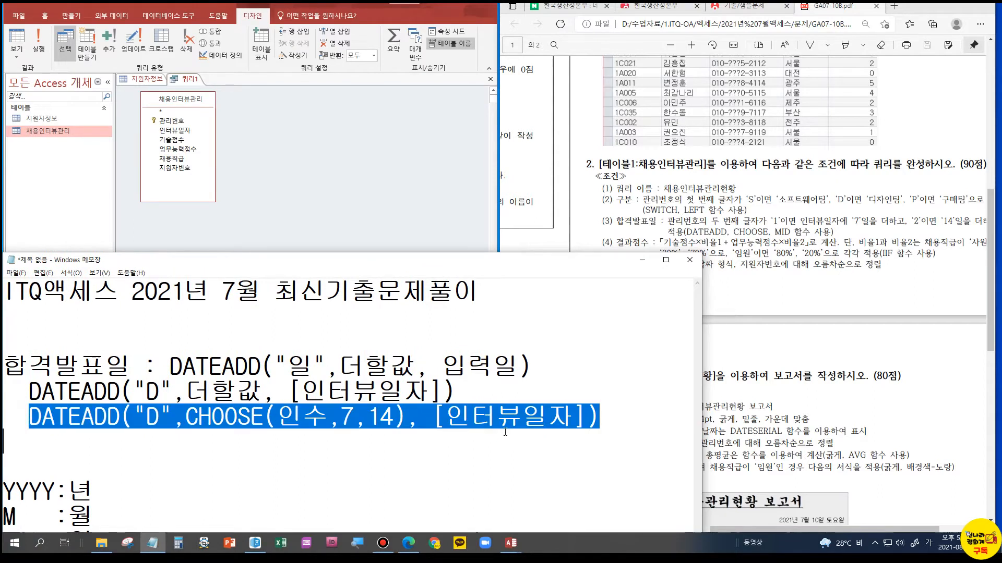
pyautogui.press('End')
pyautogui.press('Return')
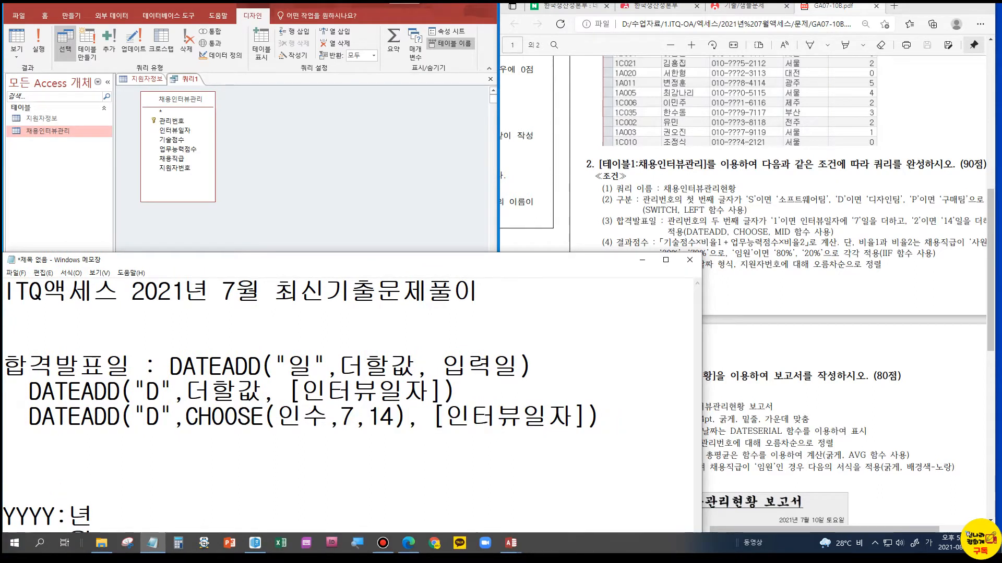
pyautogui.hotkey('ctrl', 'v')
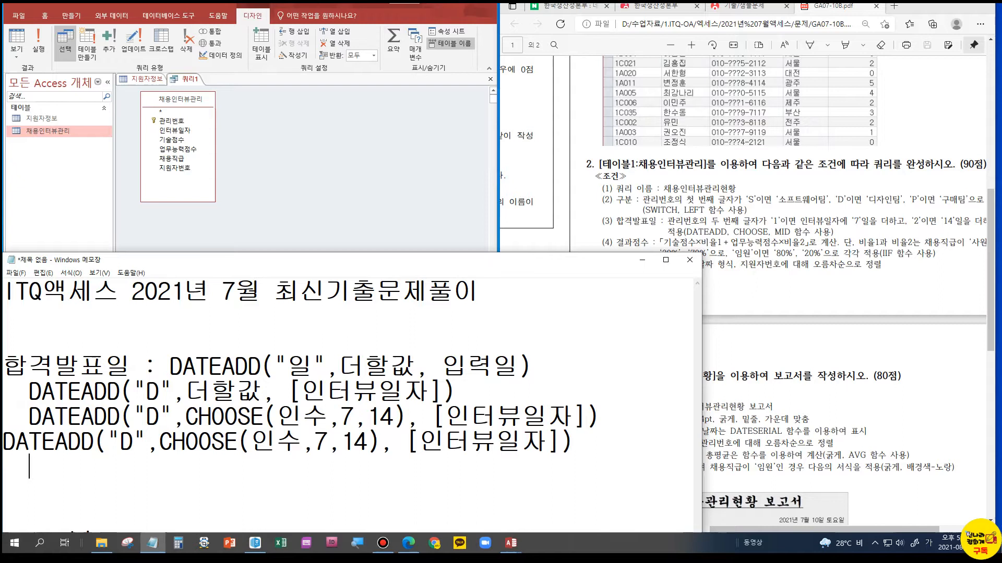
pyautogui.press('Up')
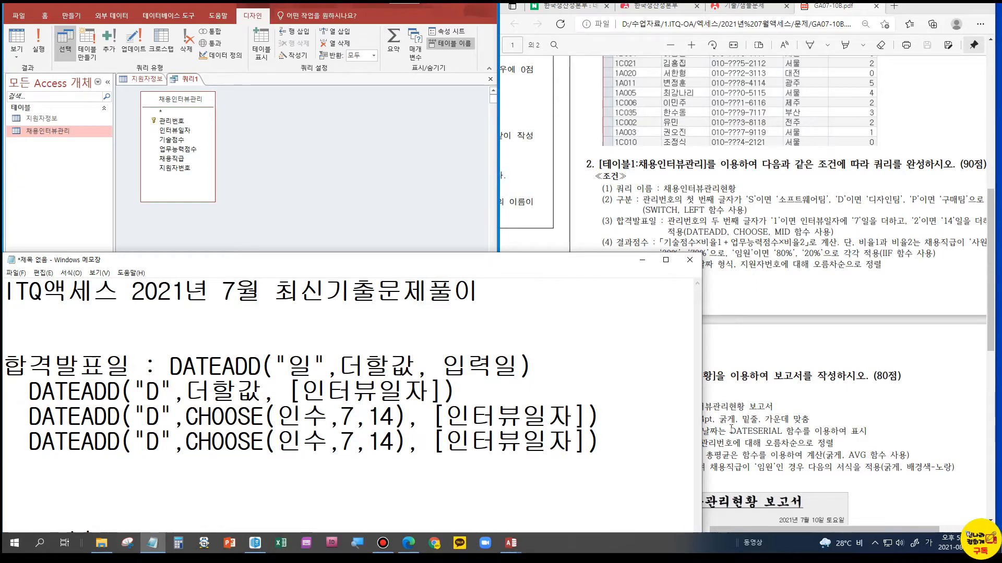
# Replace the 인수 placeholder in the fourth DATEADD expression with the field [관리번호]
pyautogui.moveTo(277, 441); pyautogui.dragTo(302, 438)
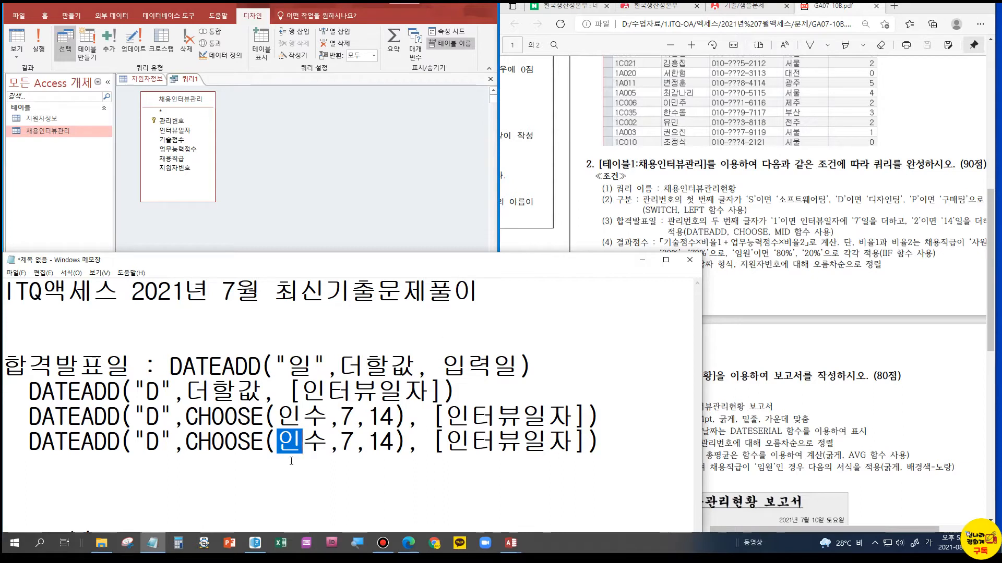
pyautogui.press('Delete')
pyautogui.press('Delete')
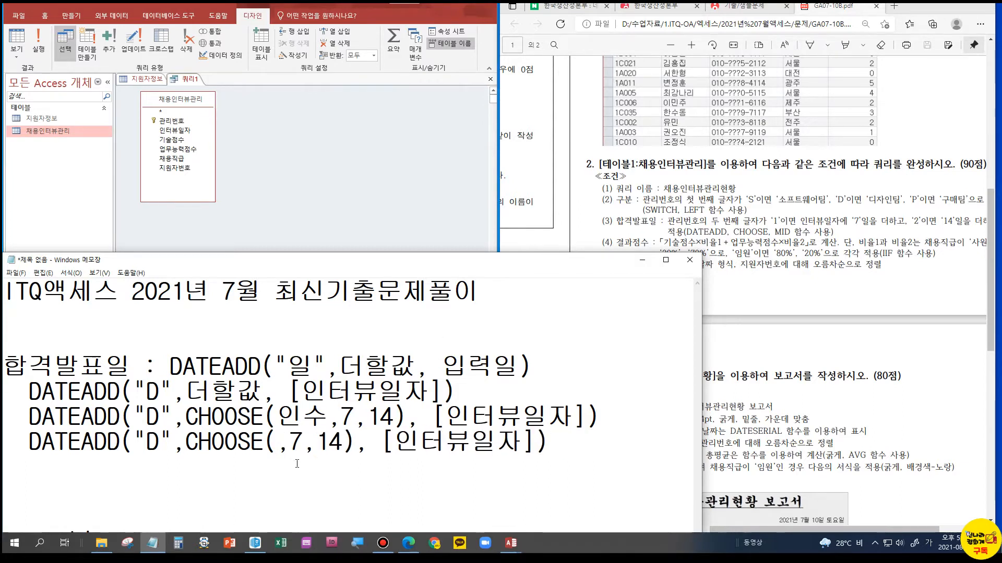
pyautogui.write('[관리번호]')
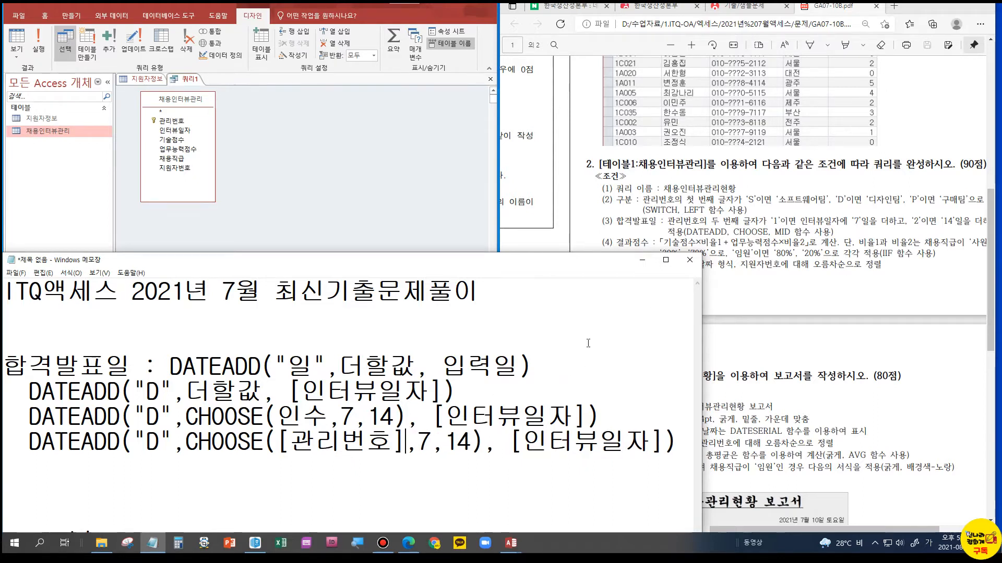
# Wrap [관리번호] in the fourth expression in a MID function so it reads MID([관리번호],2,1)
pyautogui.click(277, 441)
pyautogui.write('ㅡ')
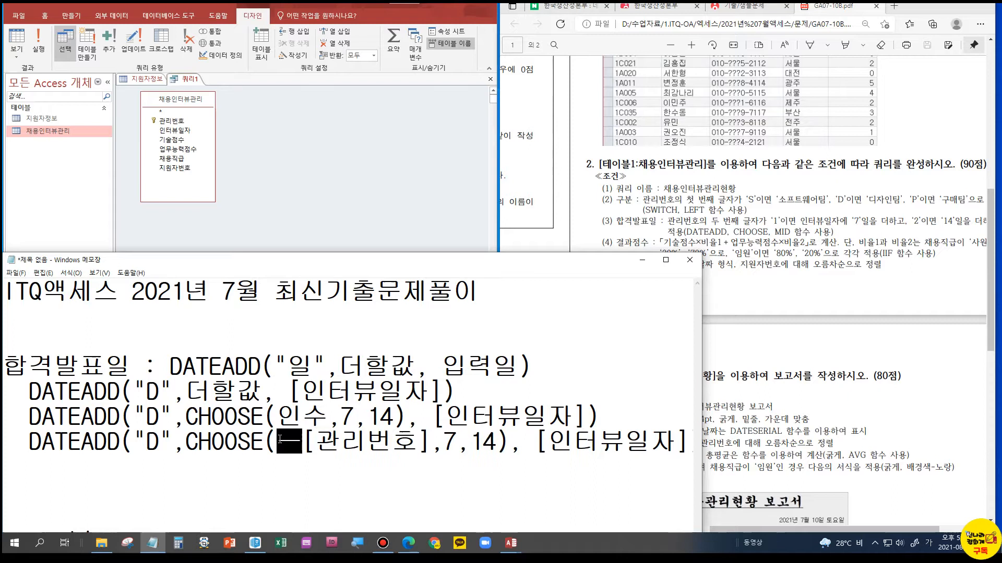
pyautogui.press('BackSpace')
pyautogui.press('Hangul')
pyautogui.write('MID')
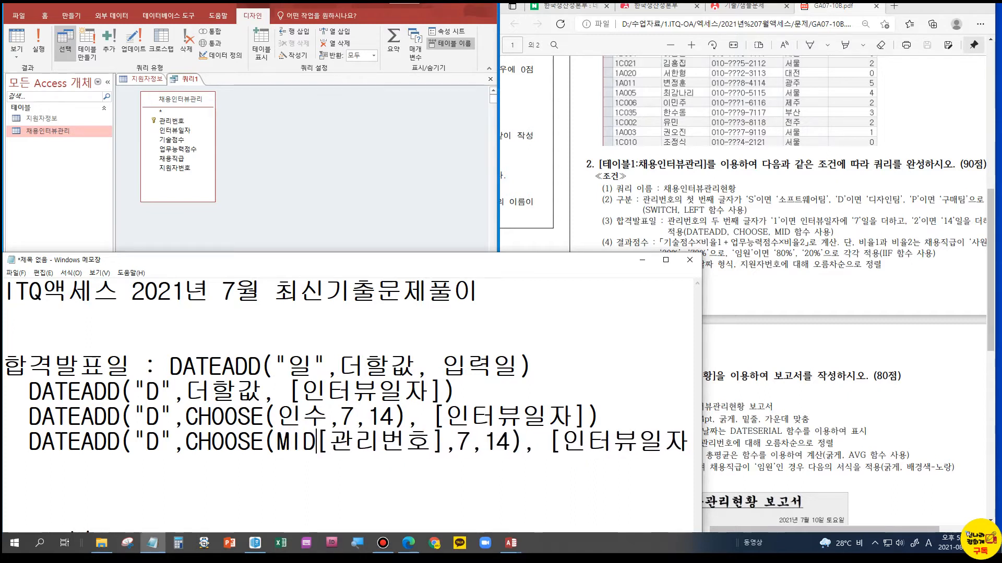
pyautogui.write('(')
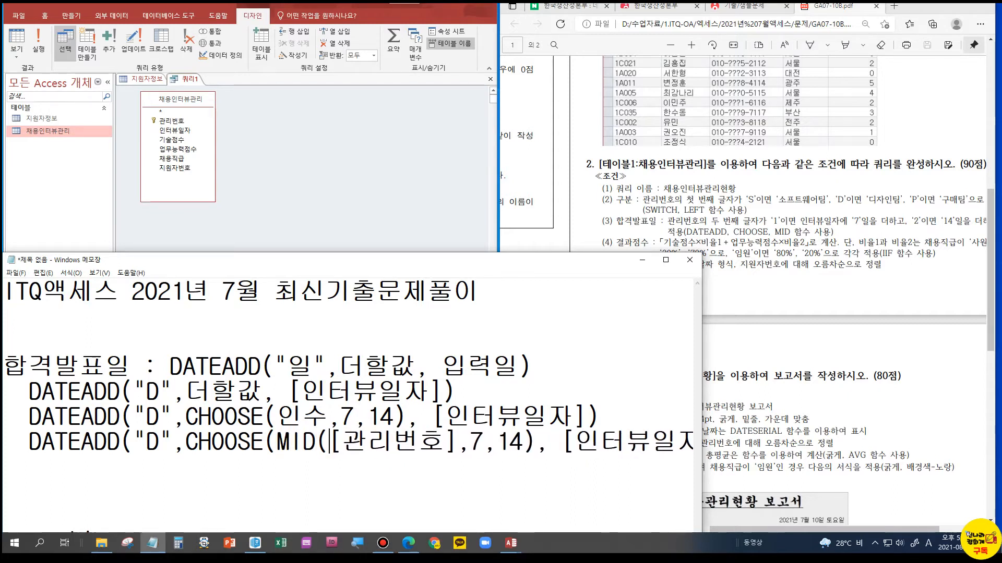
pyautogui.hotkey('shift', 'Left')
pyautogui.click(459, 443)
pyautogui.write(',2,1)')
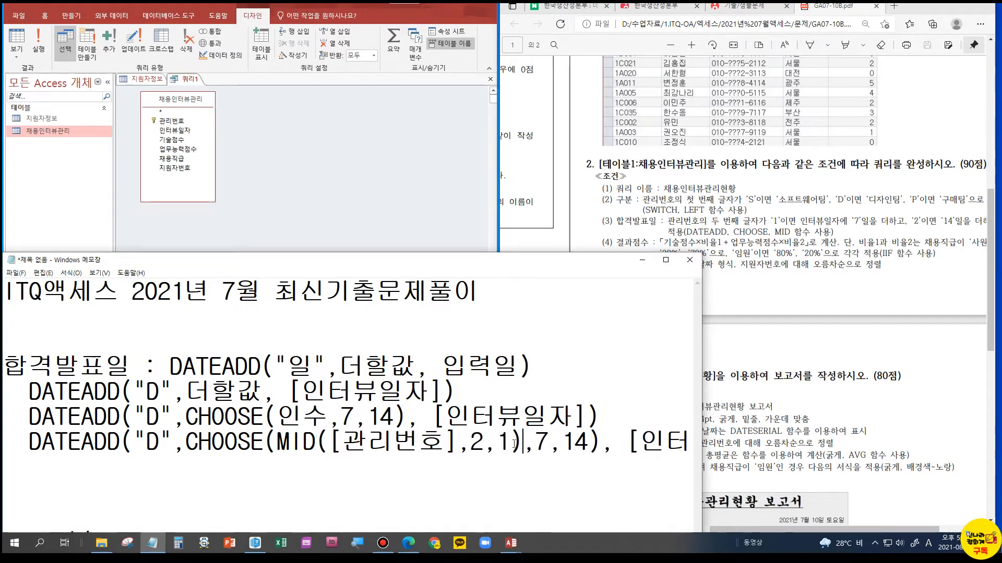
# Copy the completed DATEADD expression containing CHOOSE and MID from the fourth line
pyautogui.moveTo(522, 443); pyautogui.dragTo(277, 442)
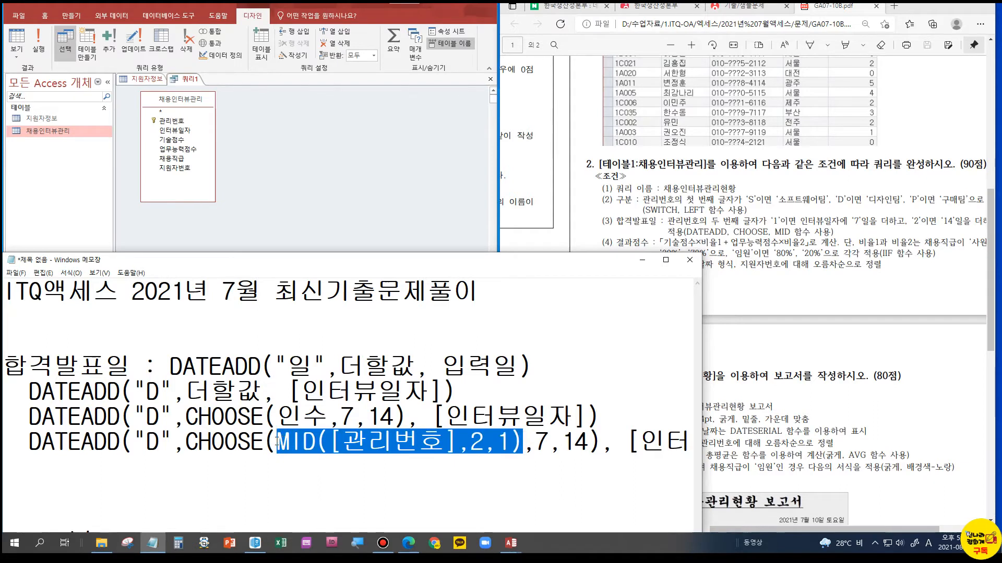
pyautogui.click(133, 457)
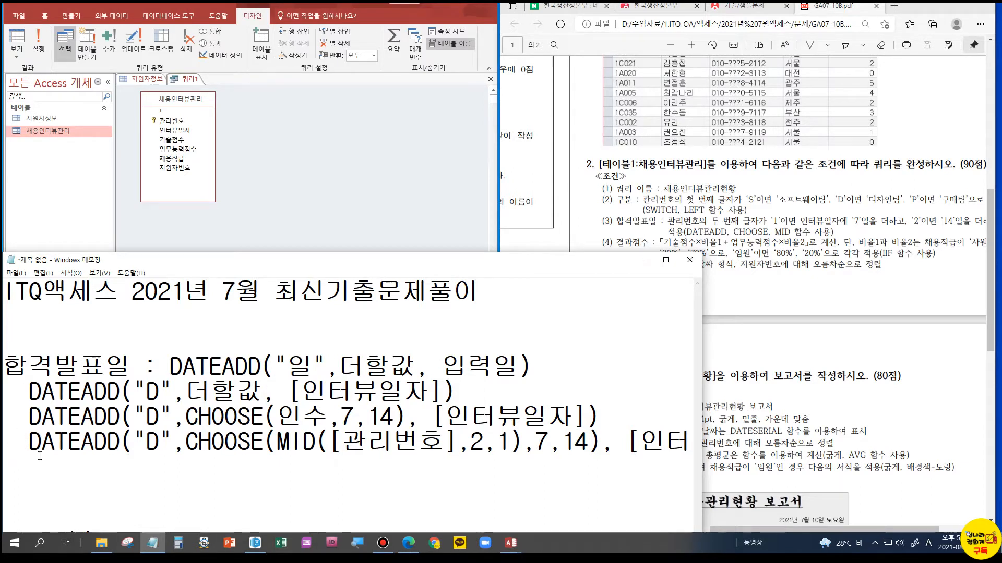
pyautogui.hotkey('shift', 'End')
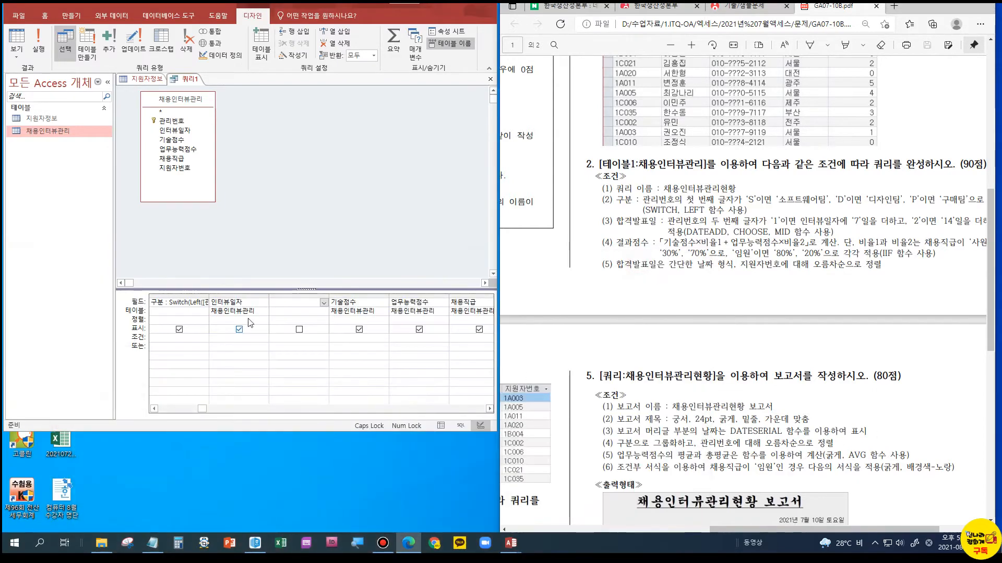
# In Access, build the expression 합격발표일:DATEADD("D",CHOOSE(MID([관리번호],2,1),7,14), [인터뷰일자]) for the blank query column between 인터뷰일자 and 기술점수
pyautogui.rightClick(283, 301)
pyautogui.click(308, 383)
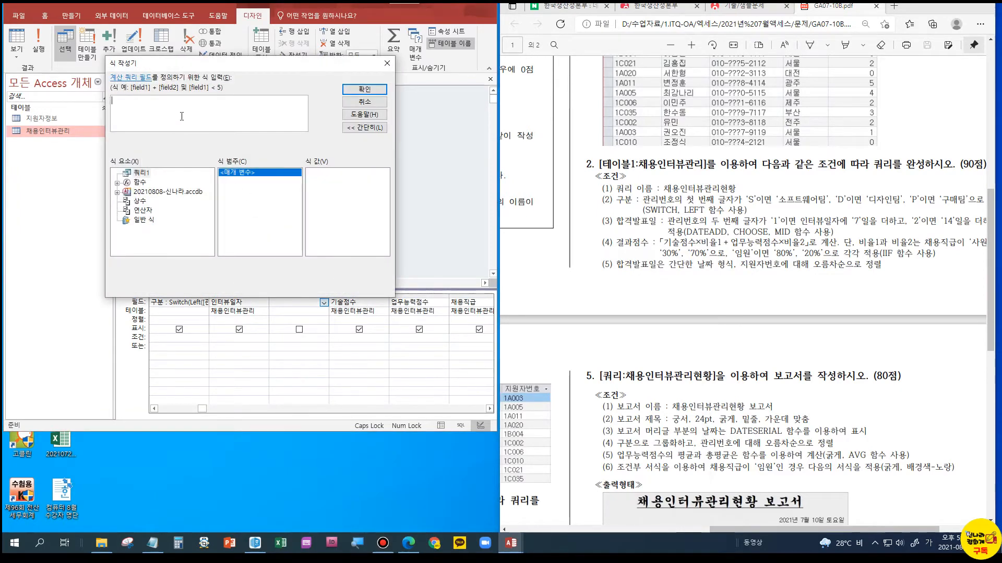
pyautogui.click(182, 116)
pyautogui.write('헙')
pyautogui.press('BackSpace')
pyautogui.press('BackSpace')
pyautogui.write('합ㄱ')
pyautogui.write('격발표일')
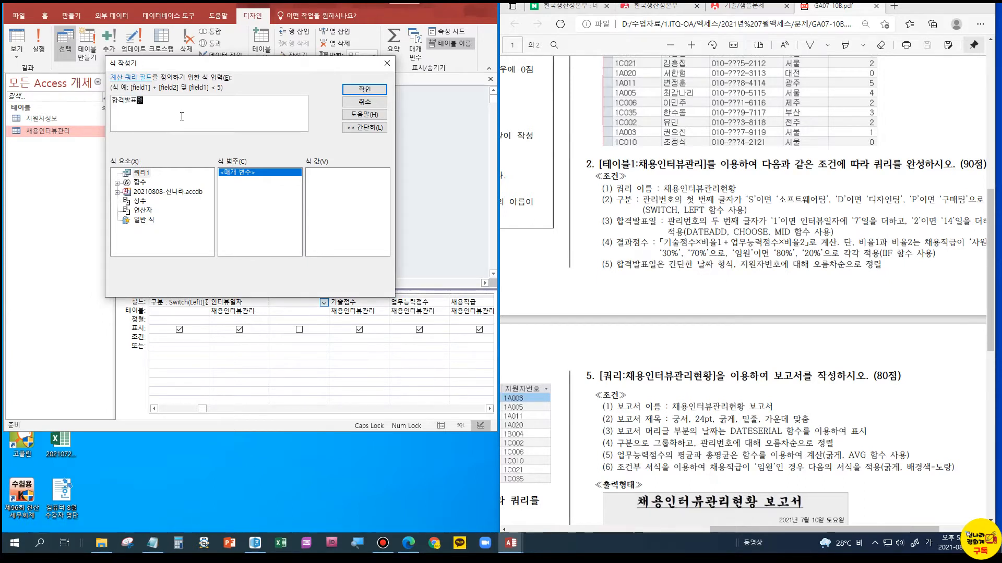
pyautogui.write(':')
pyautogui.hotkey('ctrl', 'v')
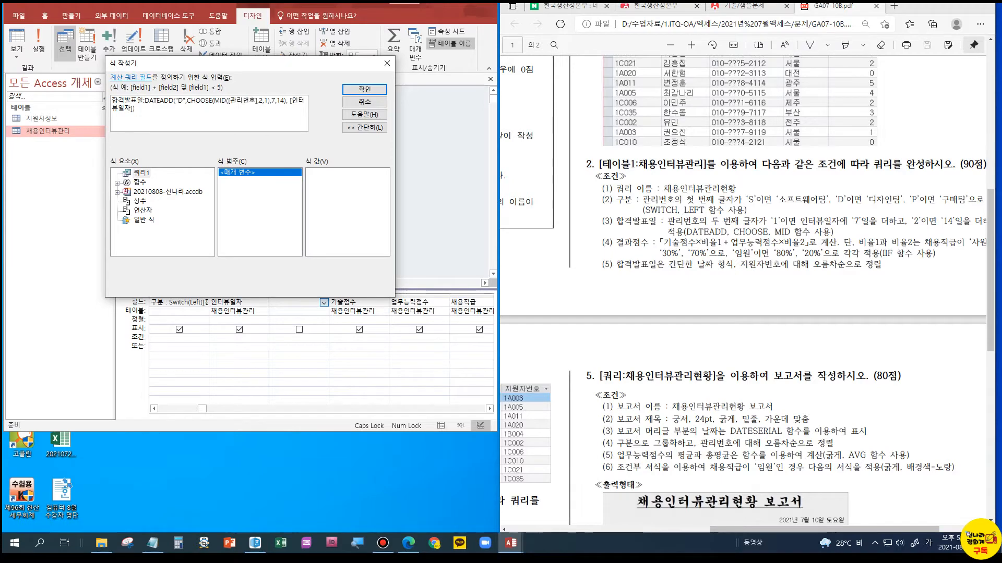
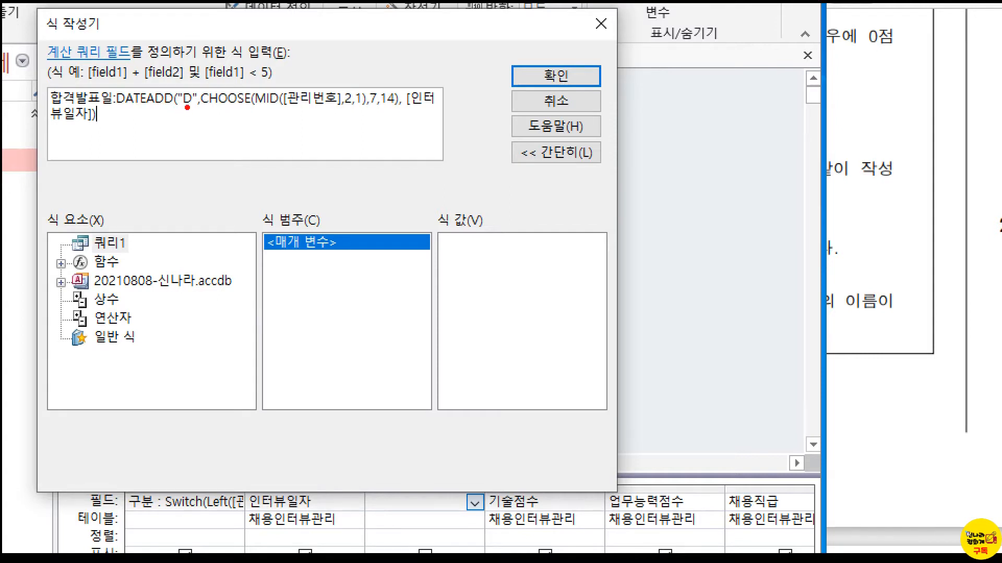
# Accept the finished 합격발표일 expression into the blank query column after 인터뷰일자
pyautogui.moveTo(185, 102)
pyautogui.mouseDown()
pyautogui.moveTo(186, 92)
pyautogui.moveTo(187, 107)
pyautogui.mouseUp()
pyautogui.press('Escape')
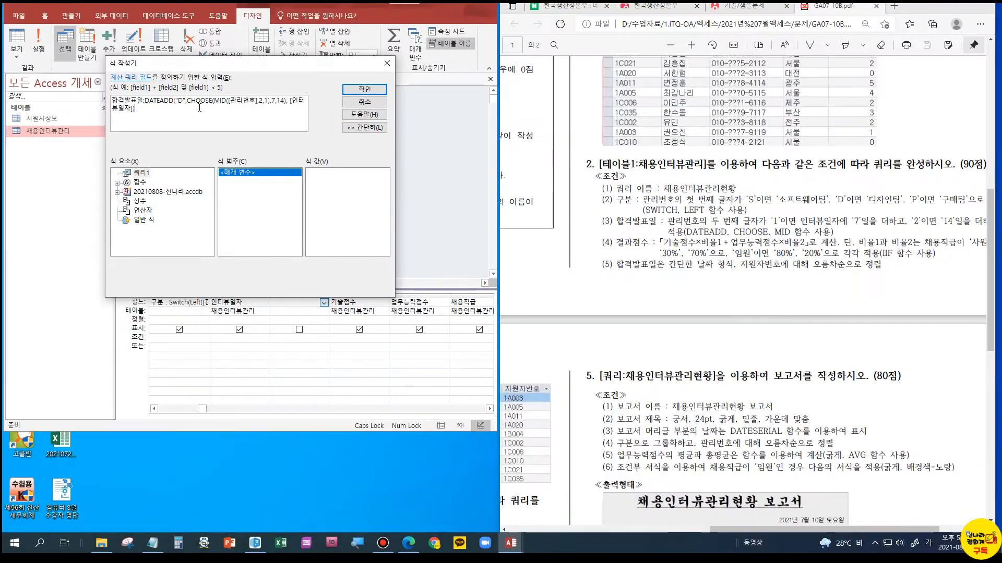
pyautogui.click(363, 89)
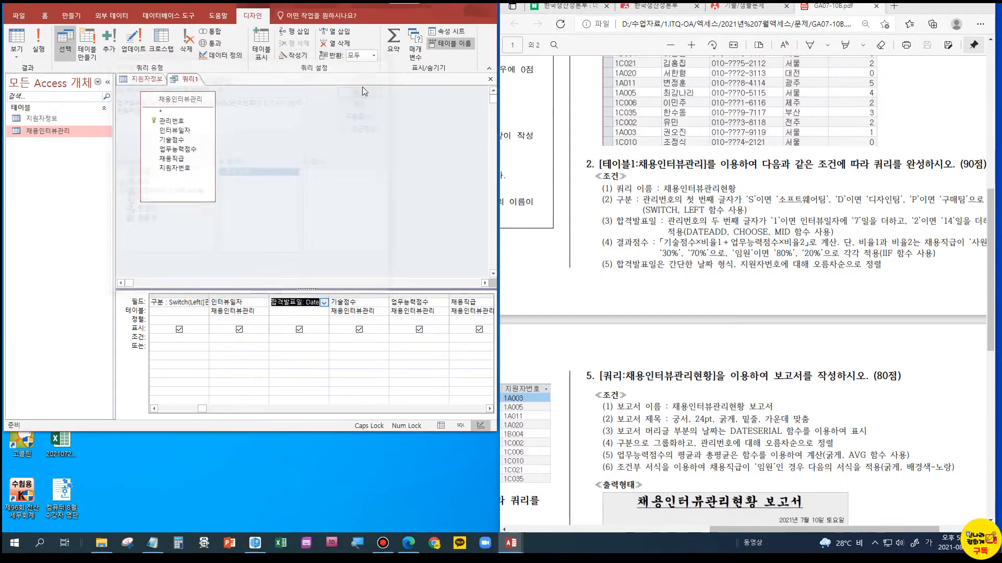
# Show the query's datasheet and check the 합격발표일 dates against 인터뷰일자 and the second character of 관리번호
pyautogui.click(17, 39)
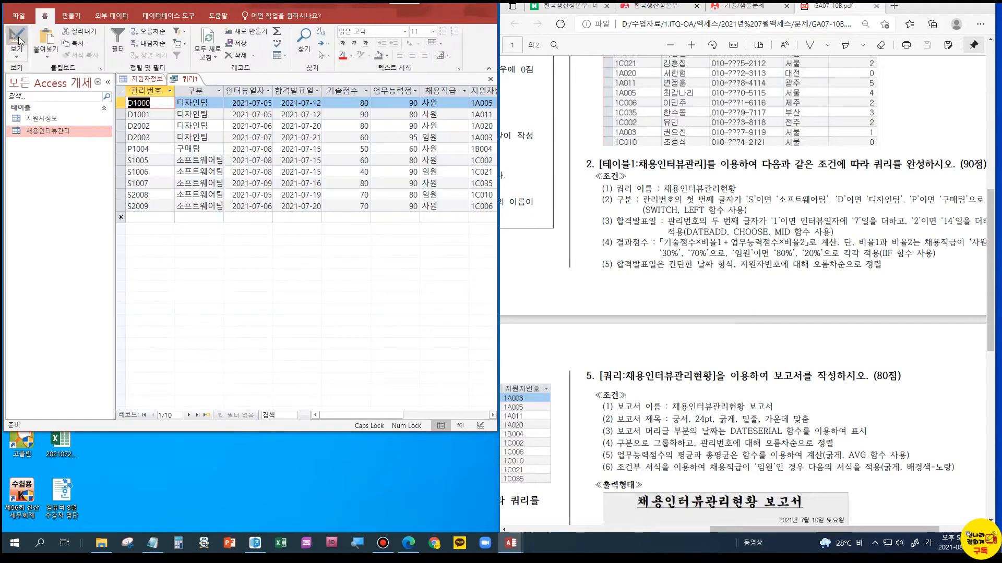
pyautogui.click(296, 92)
pyautogui.click(283, 101)
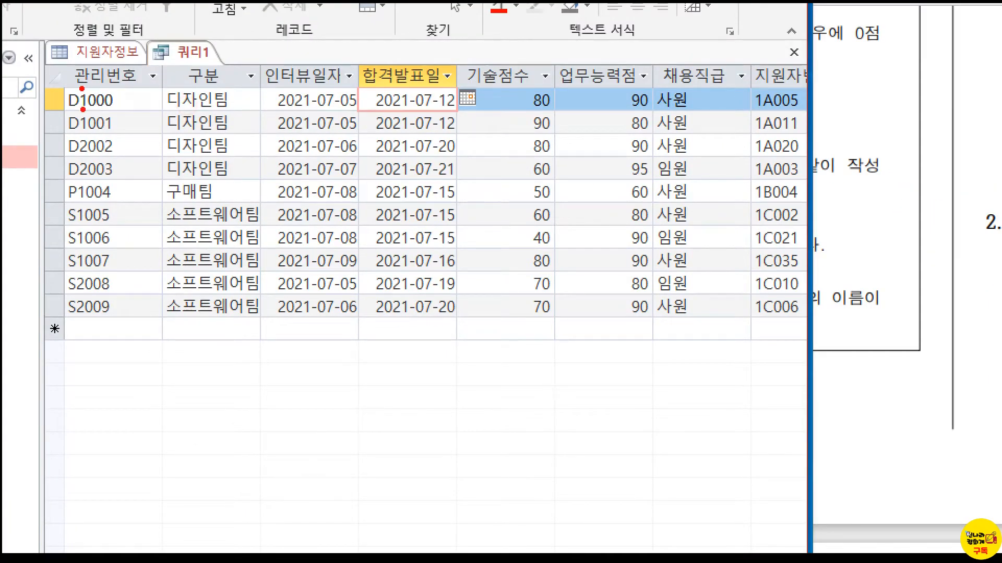
pyautogui.moveTo(357, 108)
pyautogui.mouseDown()
pyautogui.moveTo(353, 76)
pyautogui.moveTo(356, 109)
pyautogui.mouseUp()
pyautogui.moveTo(444, 116)
pyautogui.mouseDown()
pyautogui.moveTo(434, 107)
pyautogui.moveTo(449, 115)
pyautogui.mouseUp()
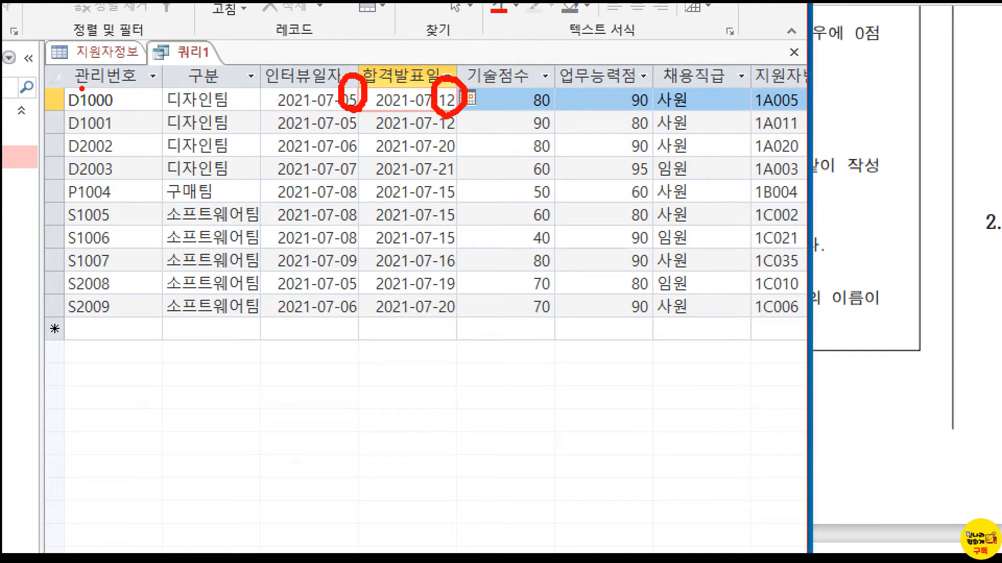
pyautogui.moveTo(82, 163)
pyautogui.mouseDown()
pyautogui.moveTo(80, 135)
pyautogui.moveTo(89, 158)
pyautogui.mouseUp()
pyautogui.moveTo(459, 160)
pyautogui.mouseDown()
pyautogui.moveTo(449, 129)
pyautogui.moveTo(453, 157)
pyautogui.mouseUp()
pyautogui.moveTo(345, 161); pyautogui.dragTo(365, 165)
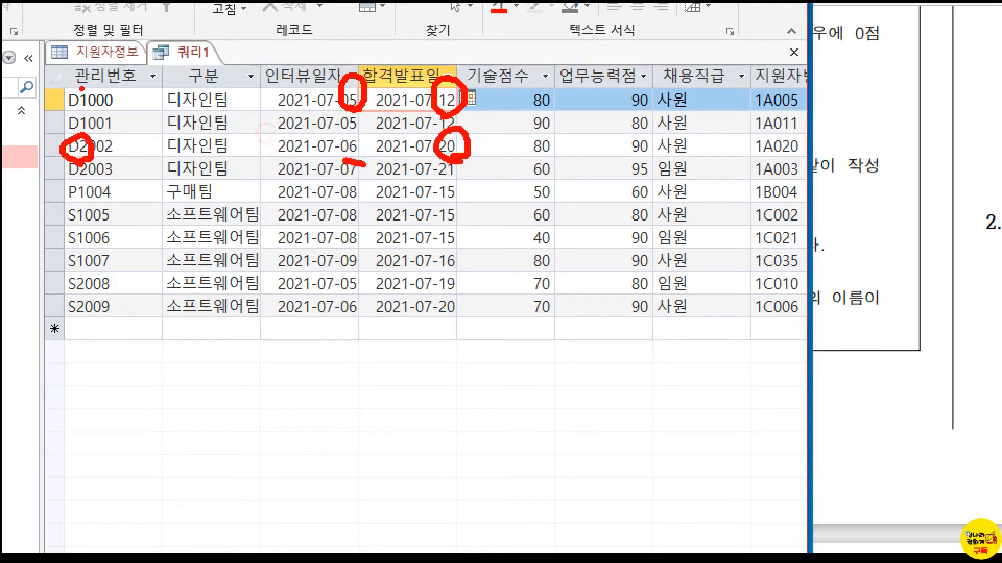
pyautogui.press('Escape')
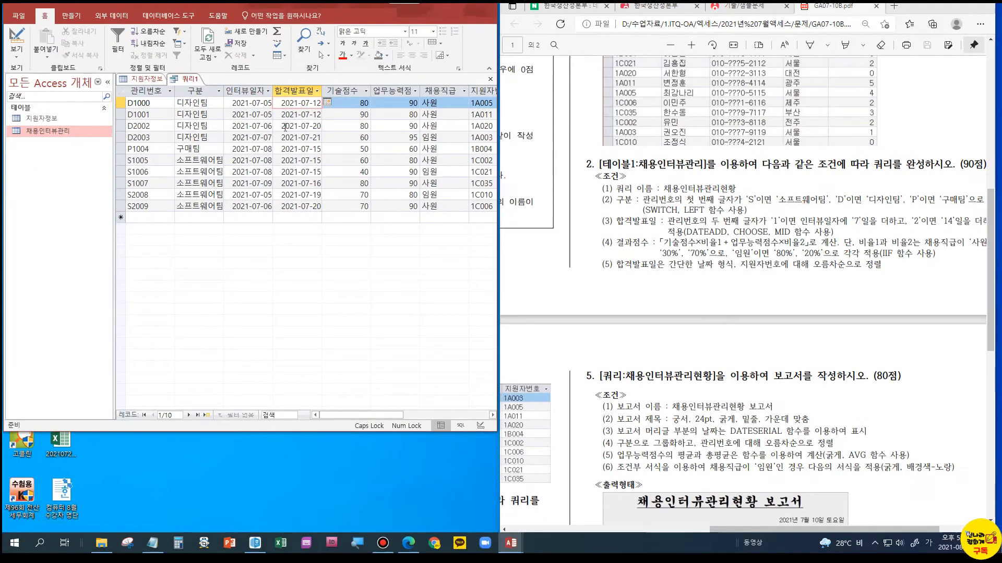
# Return the query to Design view and select the blank field cell between 채용직급 and 지원자번호
pyautogui.click(20, 46)
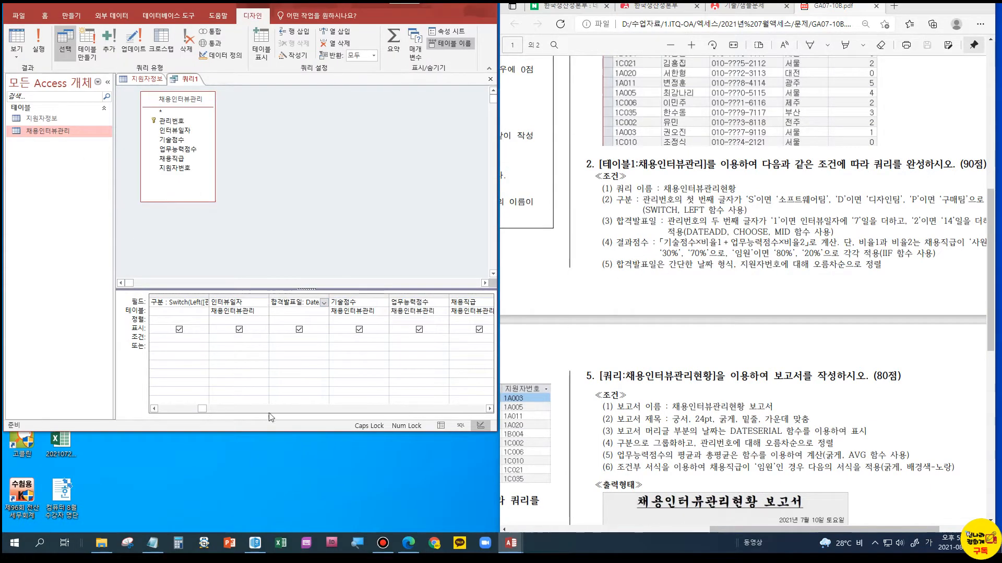
pyautogui.click(489, 411)
pyautogui.click(489, 411)
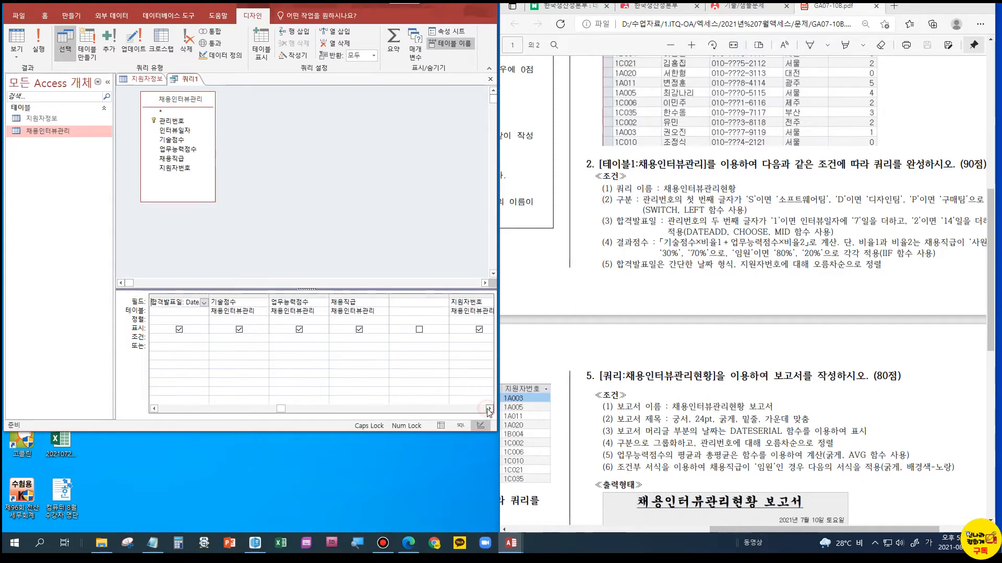
pyautogui.click(488, 410)
pyautogui.click(350, 303)
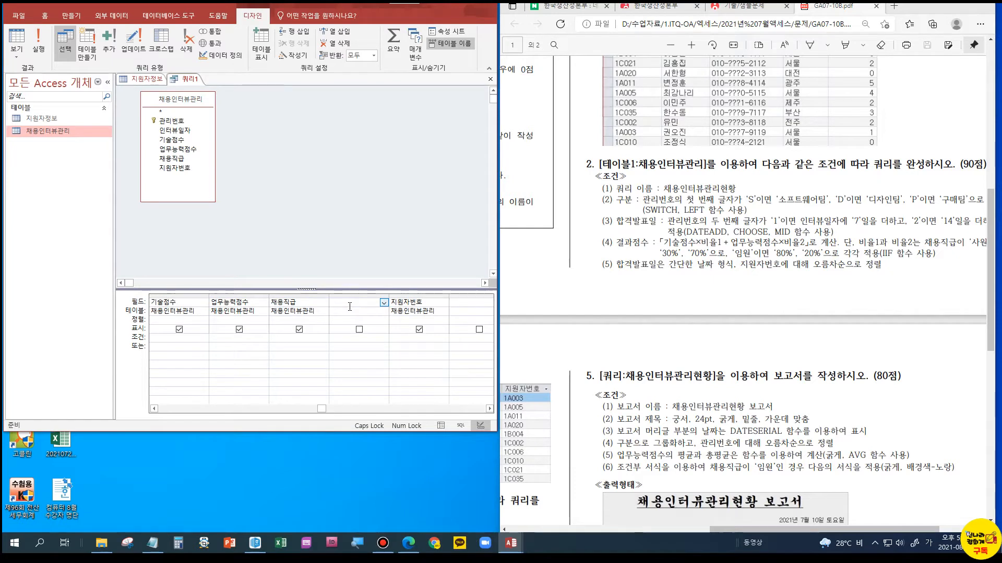
# Examine condition (4) for 결과점수 in the exam PDF, covering the formula, the ratios for 사원 and 임원, and the IIF requirement
pyautogui.click(661, 276)
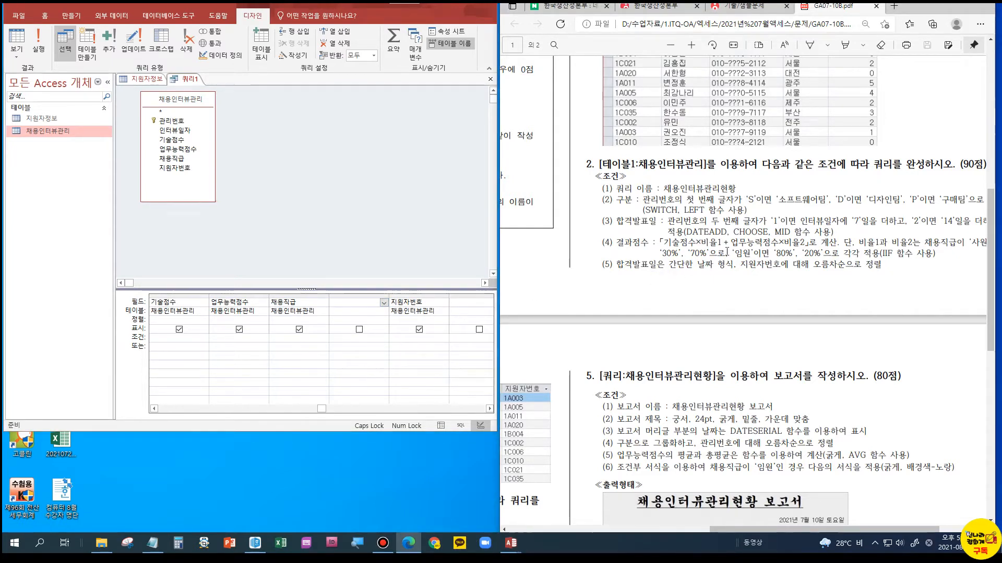
pyautogui.rightClick(738, 197)
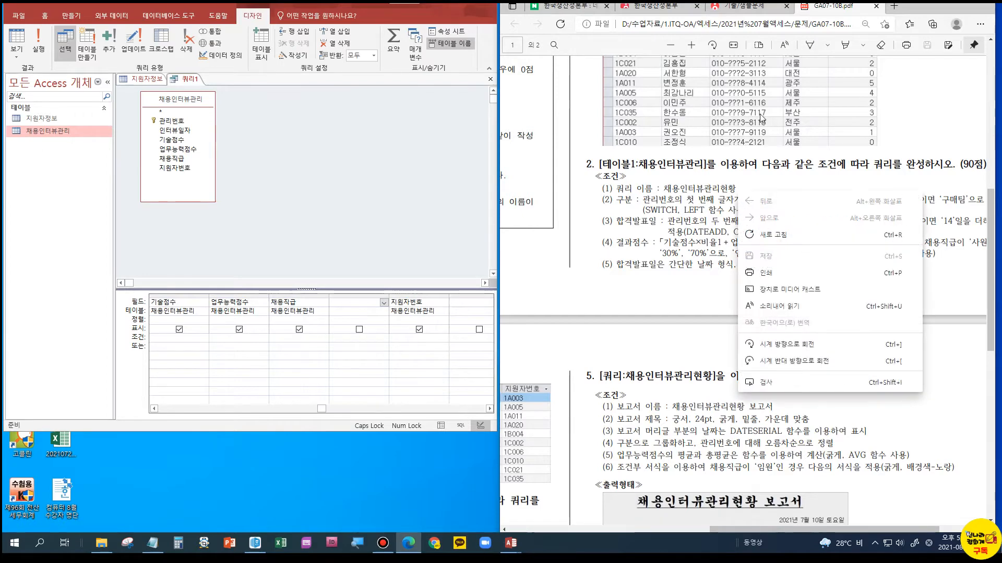
pyautogui.click(710, 280)
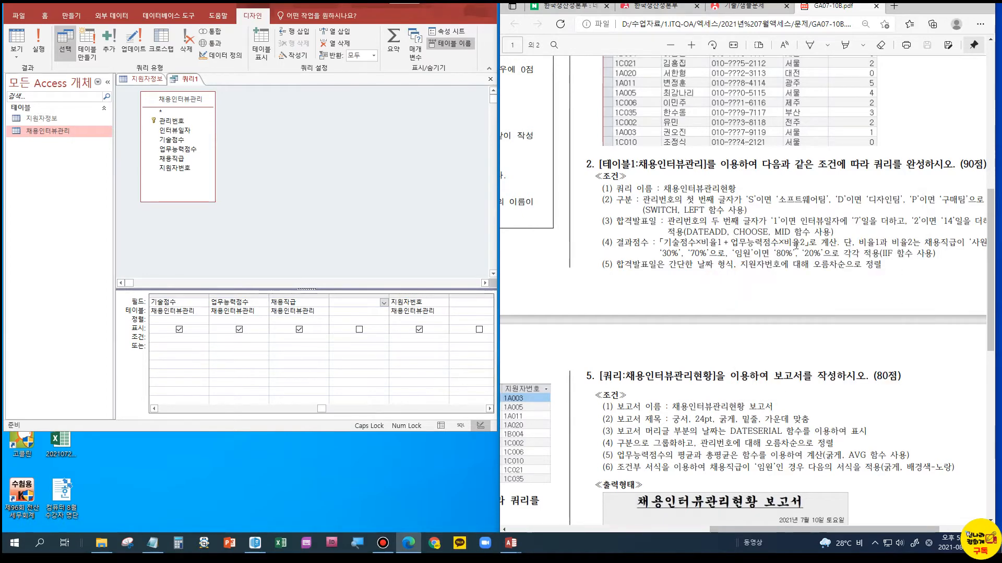
pyautogui.moveTo(841, 530); pyautogui.dragTo(859, 530)
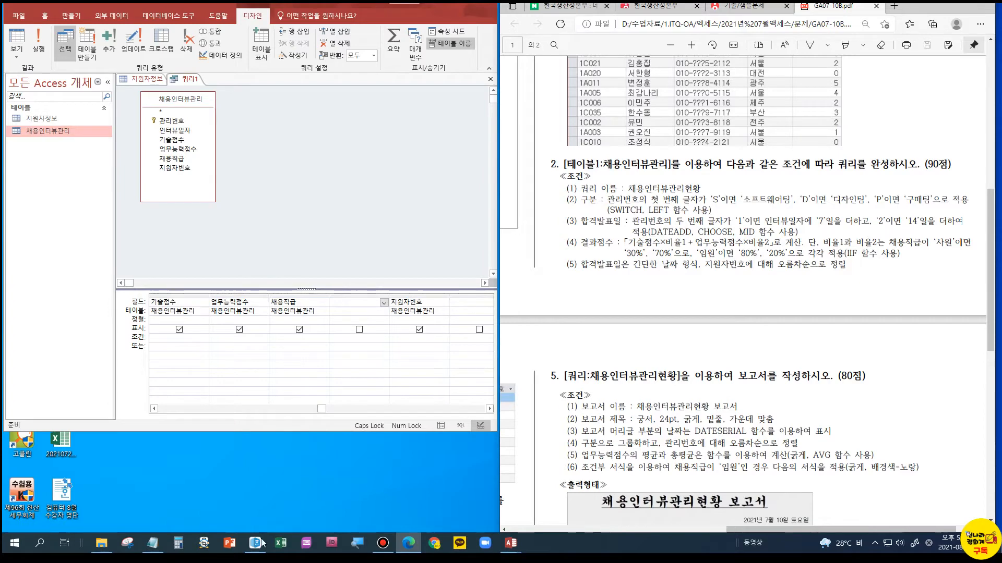
pyautogui.click(153, 543)
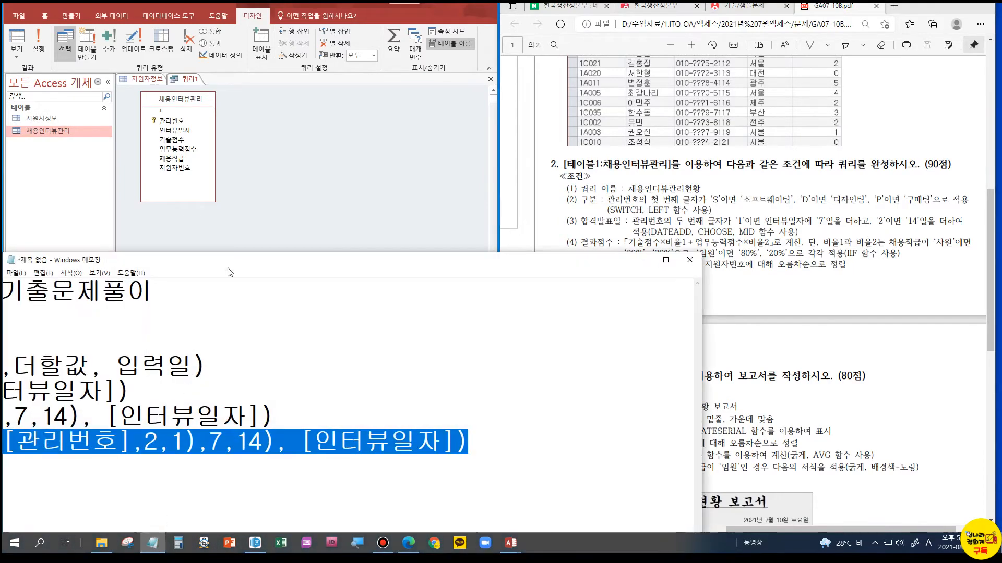
pyautogui.moveTo(230, 254); pyautogui.dragTo(204, 387)
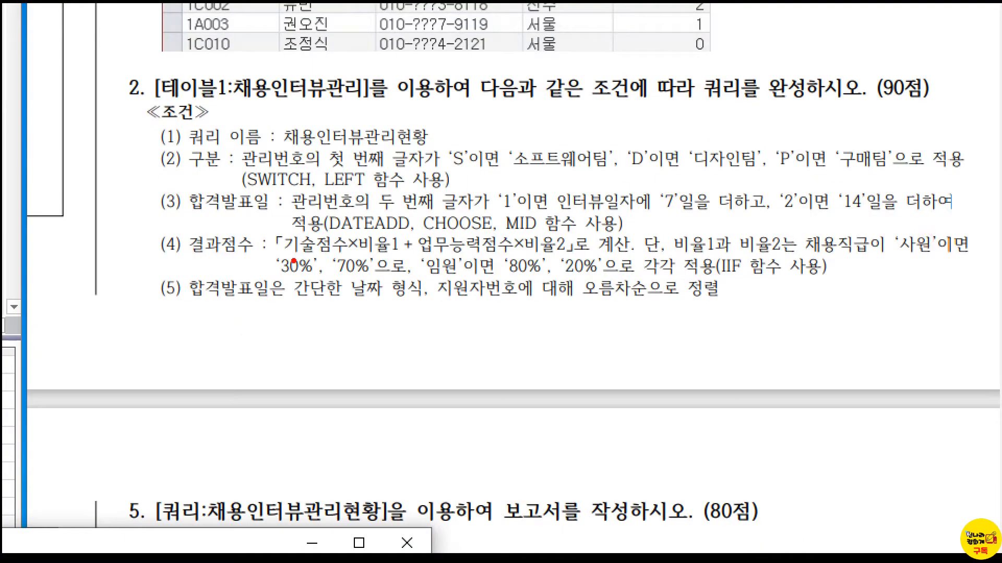
pyautogui.moveTo(268, 229); pyautogui.dragTo(601, 254)
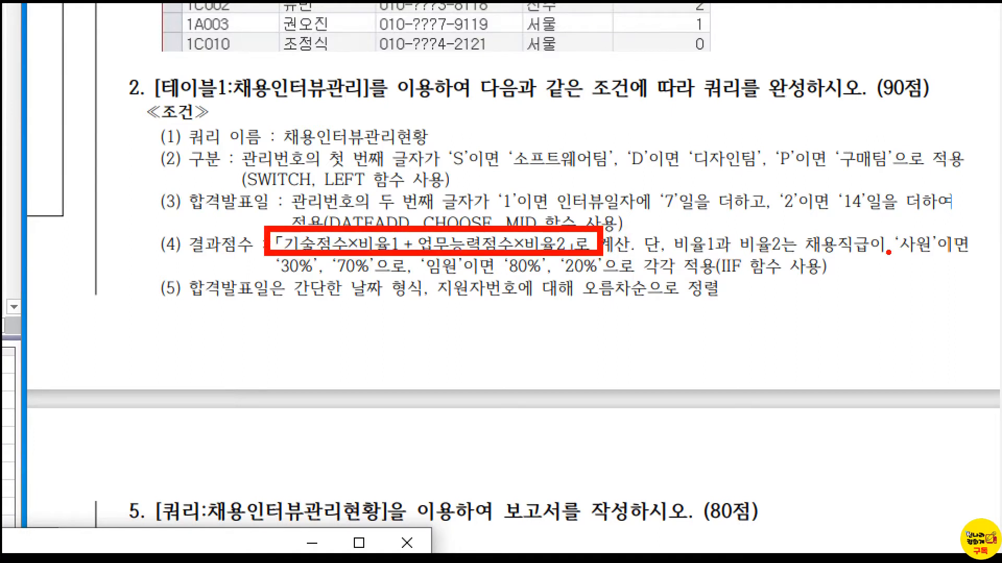
pyautogui.moveTo(924, 254)
pyautogui.mouseDown()
pyautogui.moveTo(887, 245)
pyautogui.moveTo(927, 257)
pyautogui.mouseUp()
pyautogui.moveTo(265, 277); pyautogui.dragTo(370, 272)
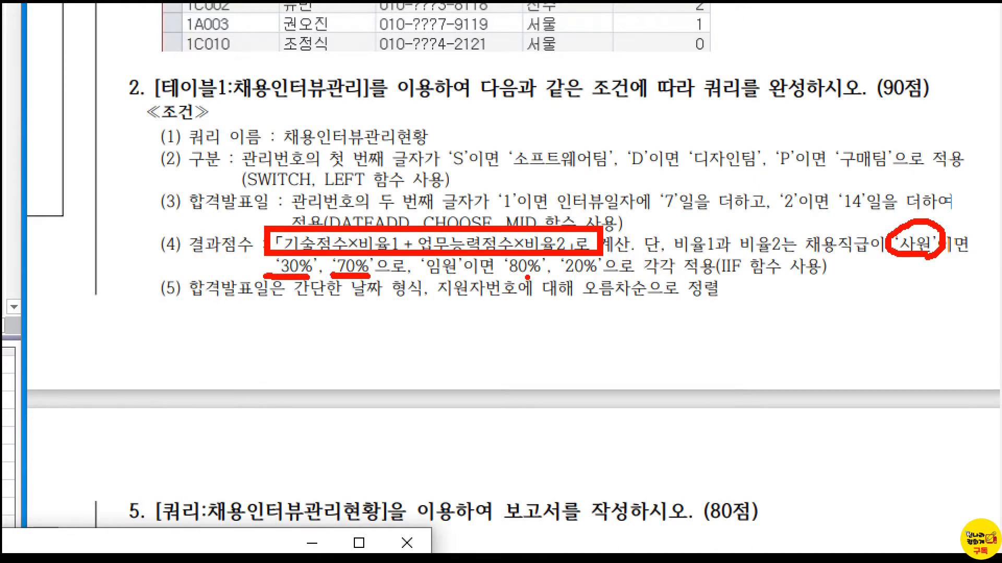
pyautogui.moveTo(725, 260)
pyautogui.mouseDown()
pyautogui.moveTo(741, 250)
pyautogui.moveTo(728, 275)
pyautogui.mouseUp()
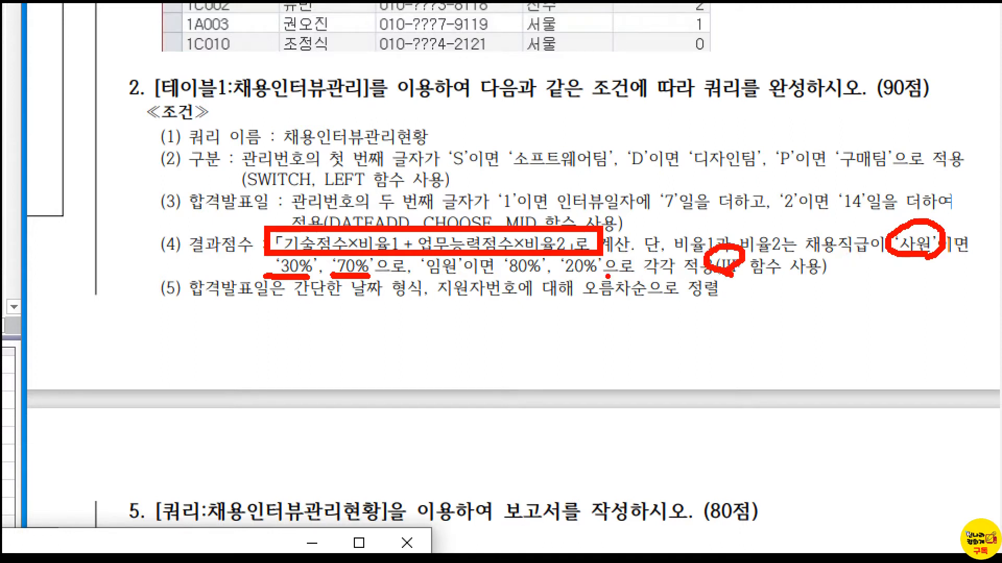
pyautogui.press('Escape')
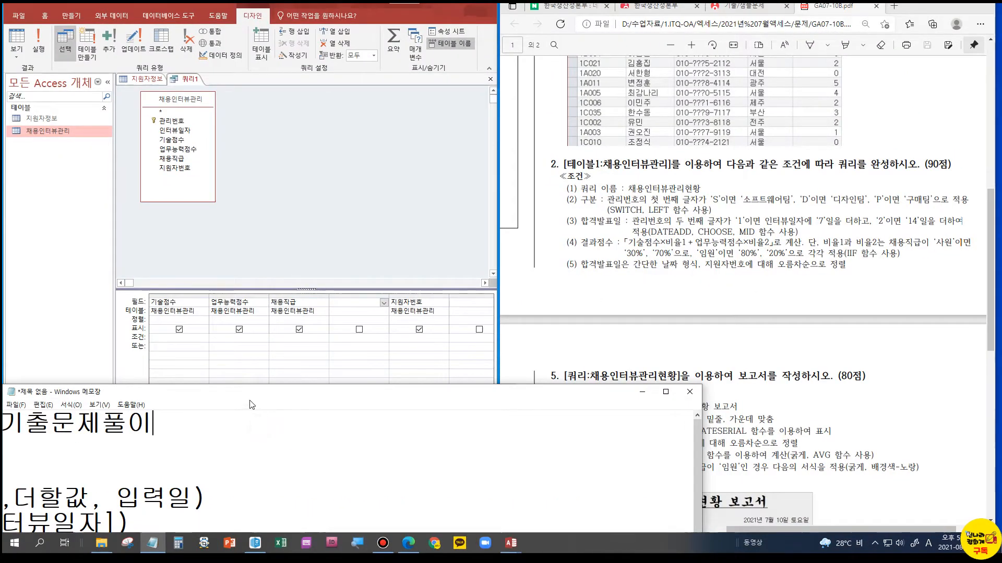
# In Notepad, insert blank lines below the heading and start a new formula line with the label 결과점수
pyautogui.click(192, 445)
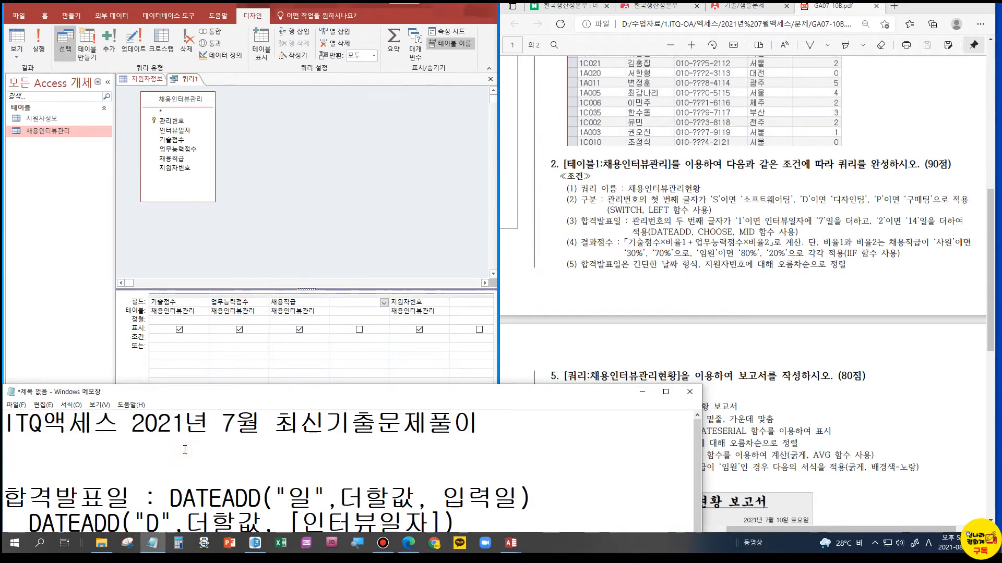
pyautogui.moveTo(415, 386); pyautogui.dragTo(415, 288)
pyautogui.click(525, 325)
pyautogui.press('Return')
pyautogui.press('Return')
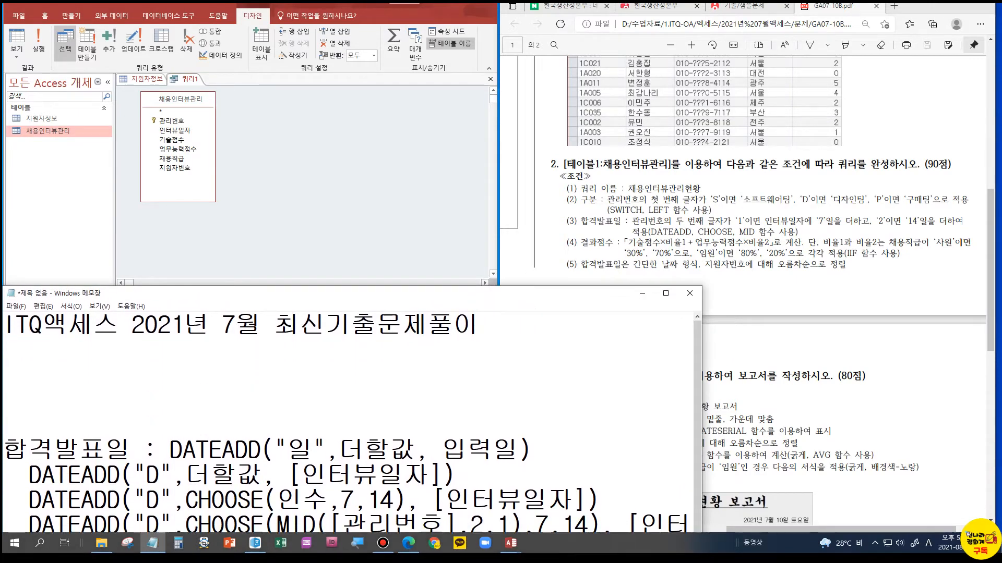
pyautogui.write('RUF')
pyautogui.press('BackSpace')
pyautogui.press('BackSpace')
pyautogui.press('BackSpace')
pyautogui.press('Hangul')
pyautogui.write('결과점수')
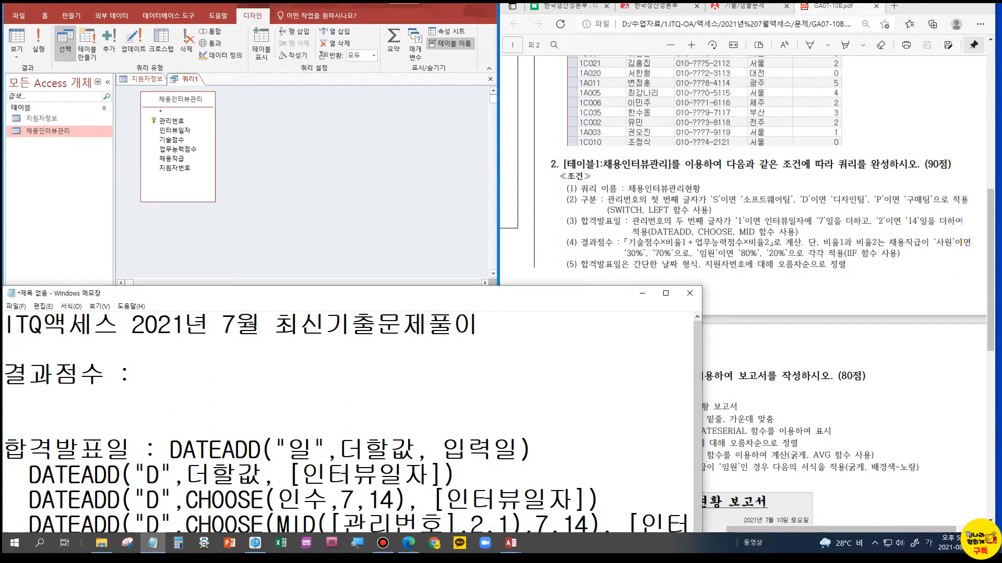
# Add a colon and the condition [채용직급]="사원" after the 결과점수 label
pyautogui.write(': [채용지')
pyautogui.write('ㄱ급]')
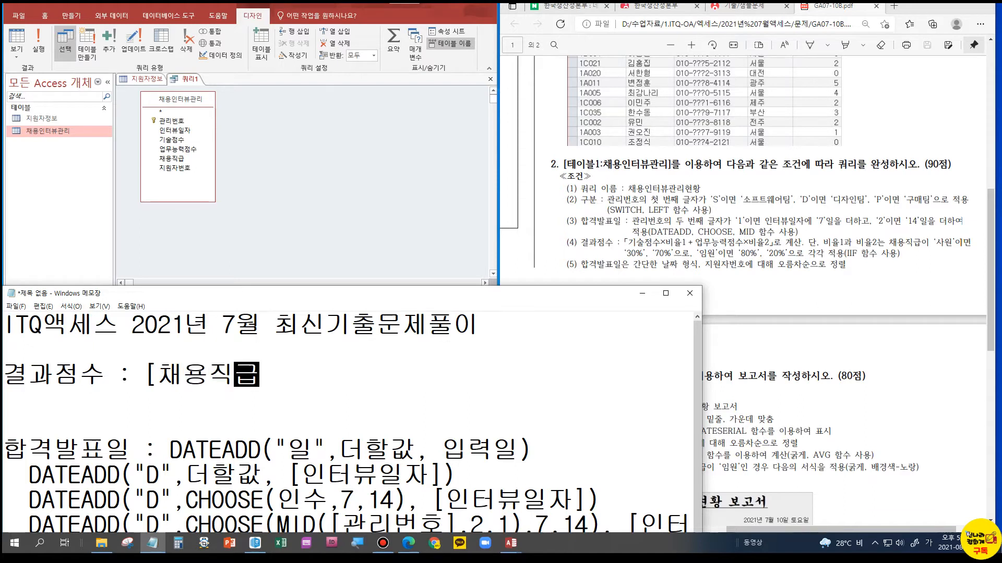
pyautogui.write('="상')
pyautogui.write('원')
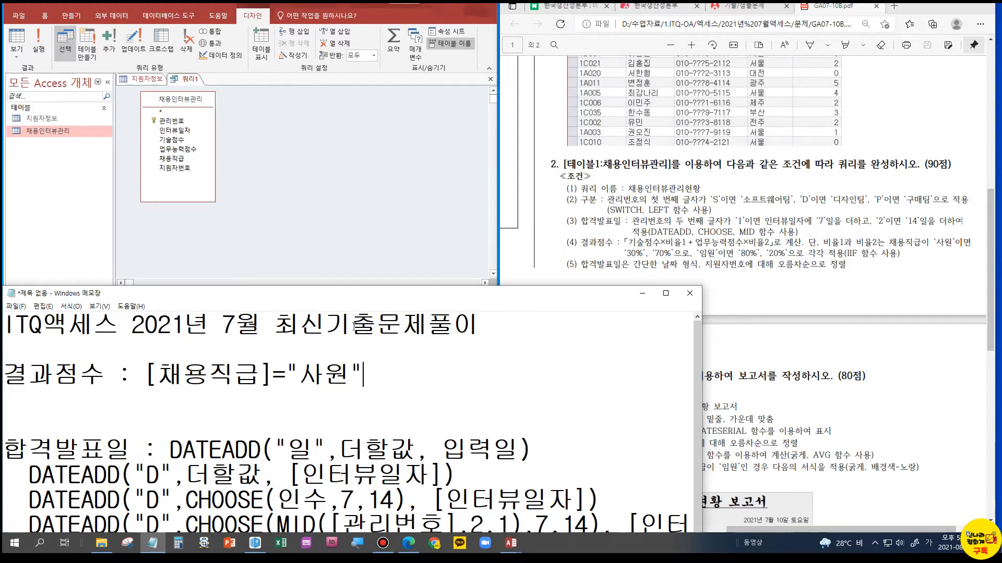
# Insert IIF( directly before the condition so the line reads 결과점수 : IIF([채용직급]="사원"
pyautogui.click(145, 369)
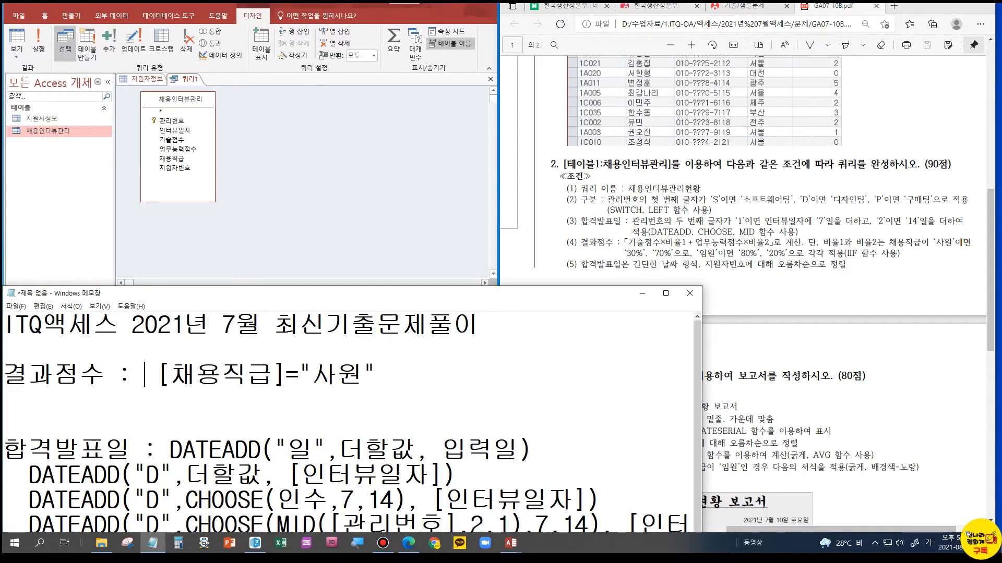
pyautogui.press('Hangul')
pyautogui.write('IIF')
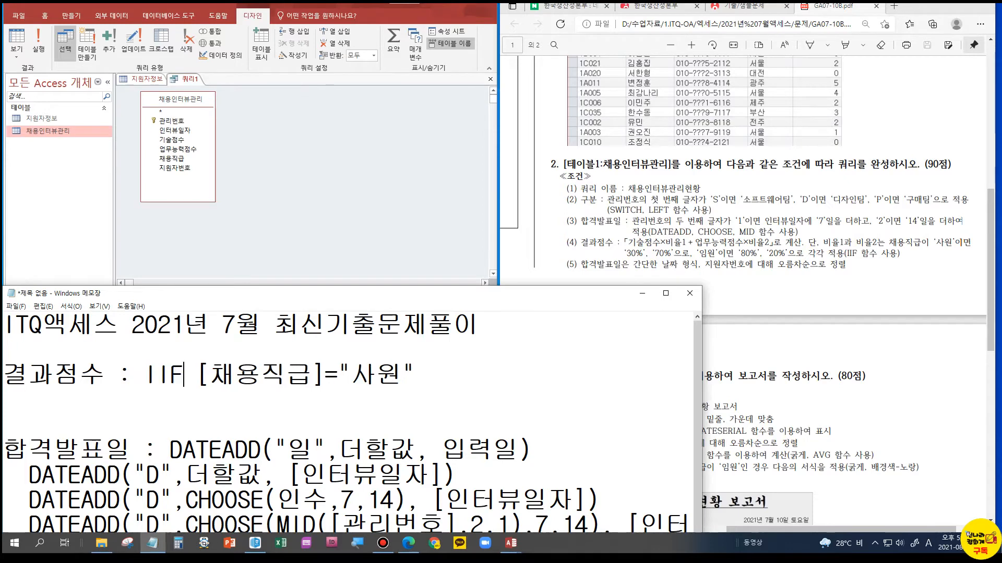
pyautogui.write('(')
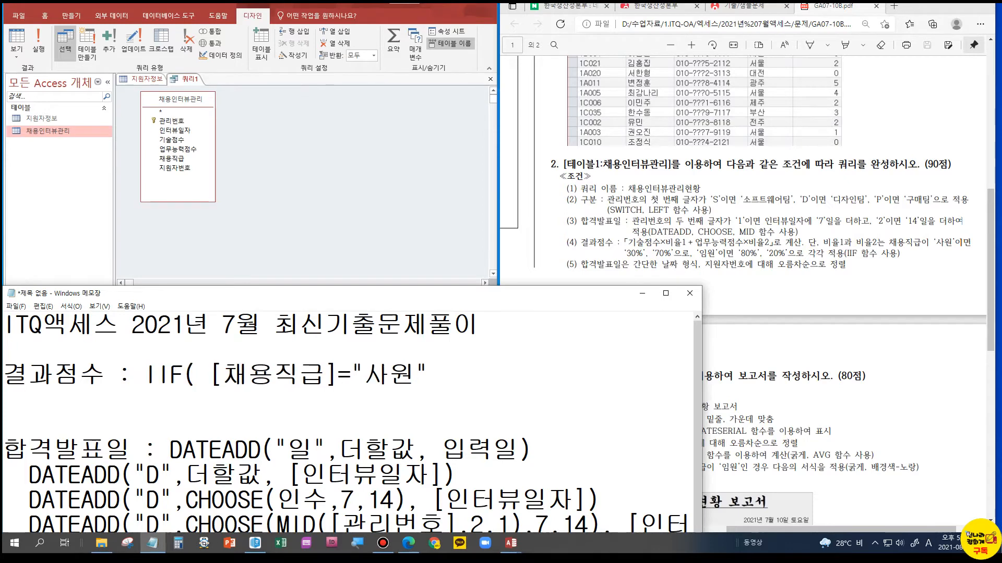
pyautogui.press('Delete')
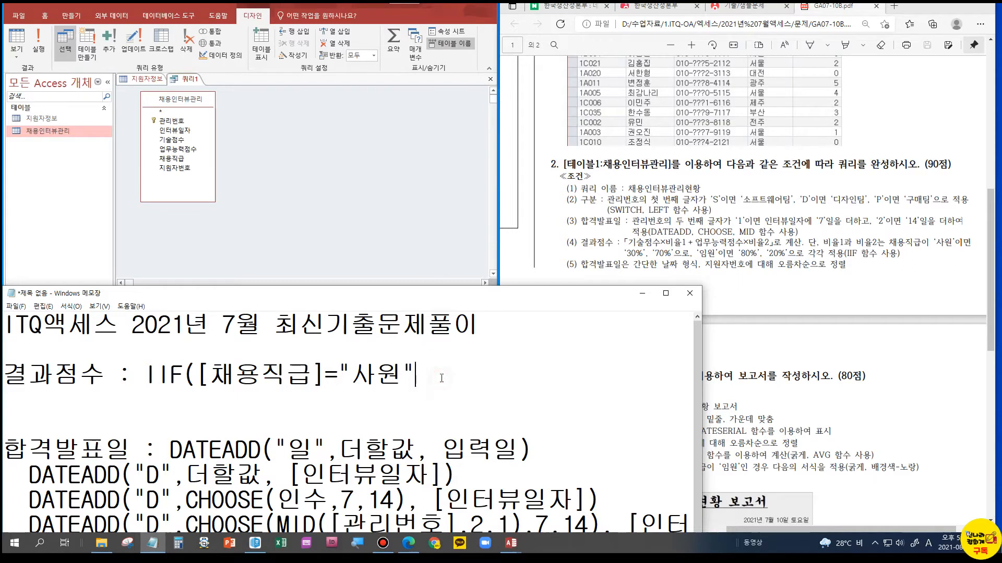
# Append a comma and the first part of the true result, [기술점수]*0.3, to the IIF formula
pyautogui.write(',')
pyautogui.write('[RLT')
pyautogui.press('BackSpace')
pyautogui.press('BackSpace')
pyautogui.press('BackSpace')
pyautogui.press('Hangul')
pyautogui.write('기술점ㅅㅜ]*')
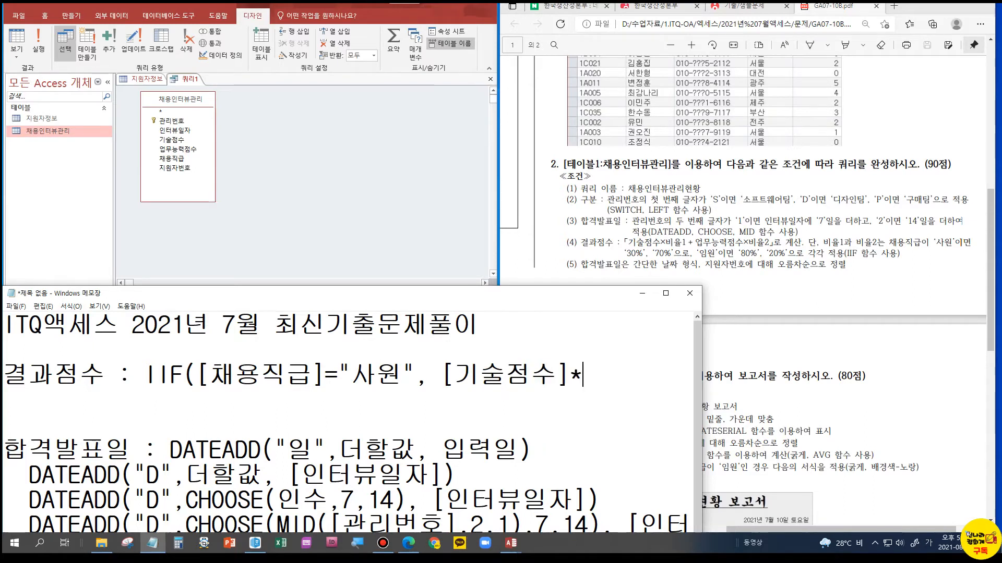
pyautogui.write('0.3')
# Widen the Notepad window and extend the IIF formula's true result with +[업무능력점수]*0.7 followed by a comma
pyautogui.click(838, 161)
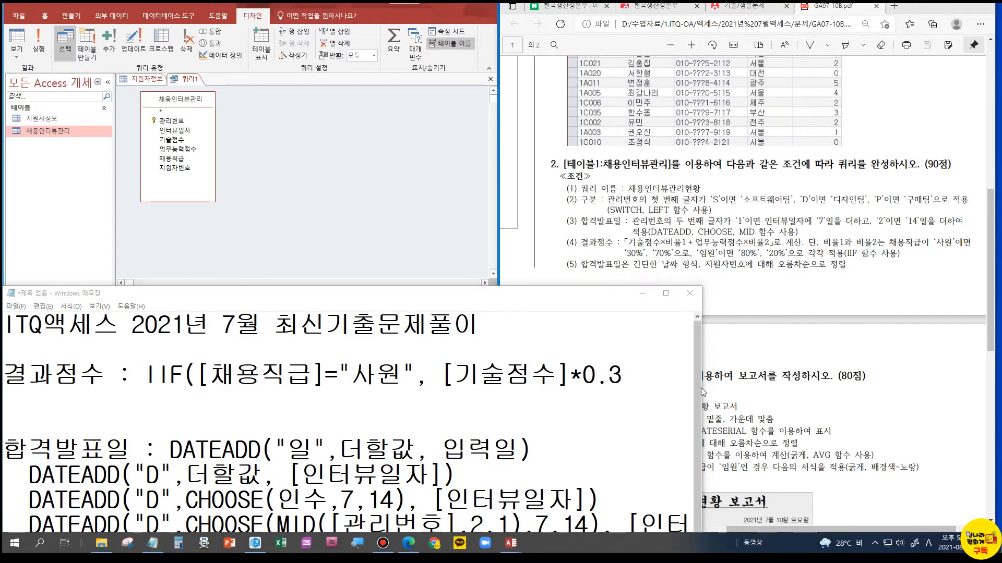
pyautogui.moveTo(704, 395); pyautogui.dragTo(976, 395)
pyautogui.click(644, 374)
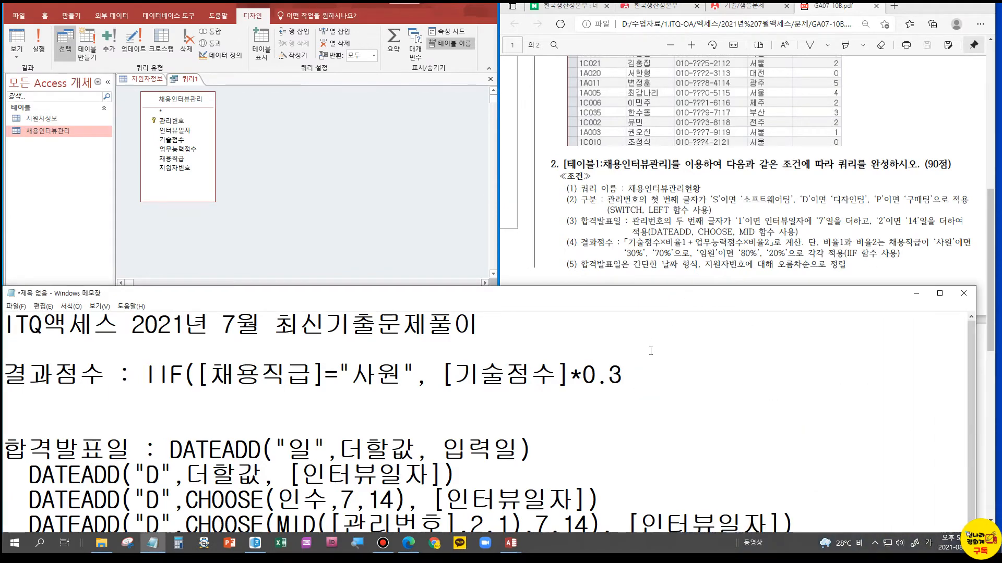
pyautogui.write('+')
pyautogui.write('[업무')
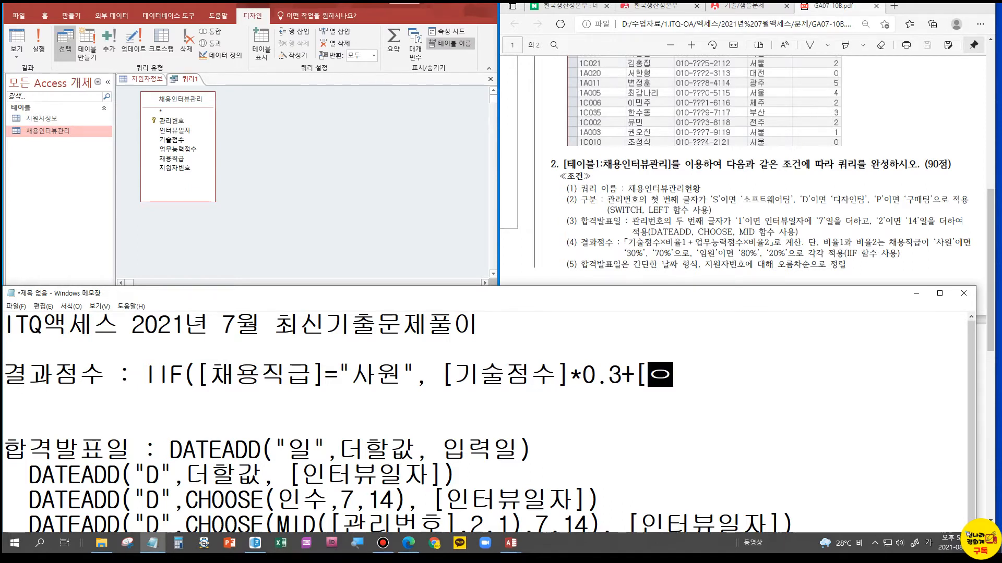
pyautogui.write('능력점수')
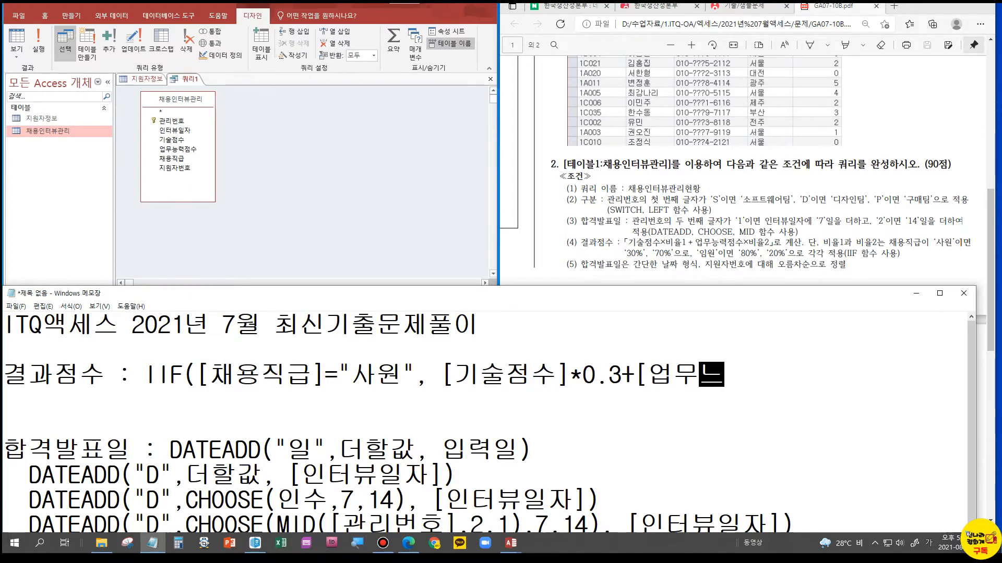
pyautogui.write(']*')
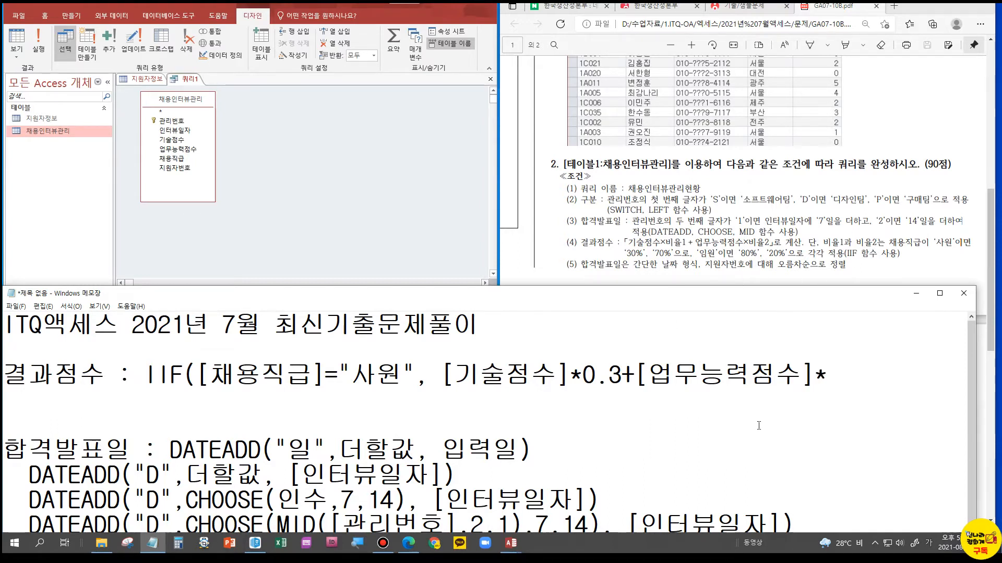
pyautogui.write('0.')
pyautogui.write(',')
pyautogui.moveTo(441, 374); pyautogui.dragTo(866, 375)
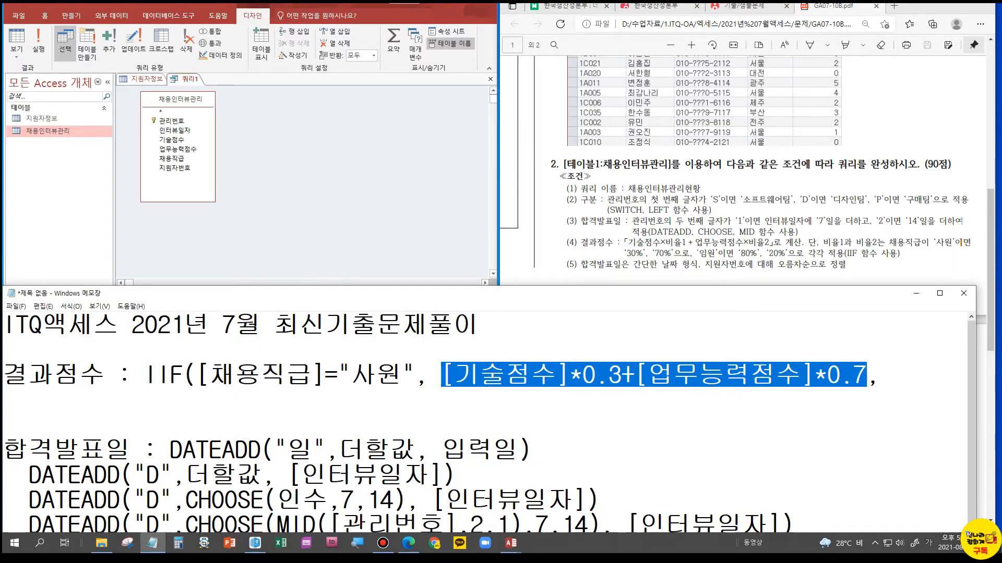
pyautogui.hotkey('alt', 'Tab')
pyautogui.click(843, 216)
pyautogui.click(254, 399)
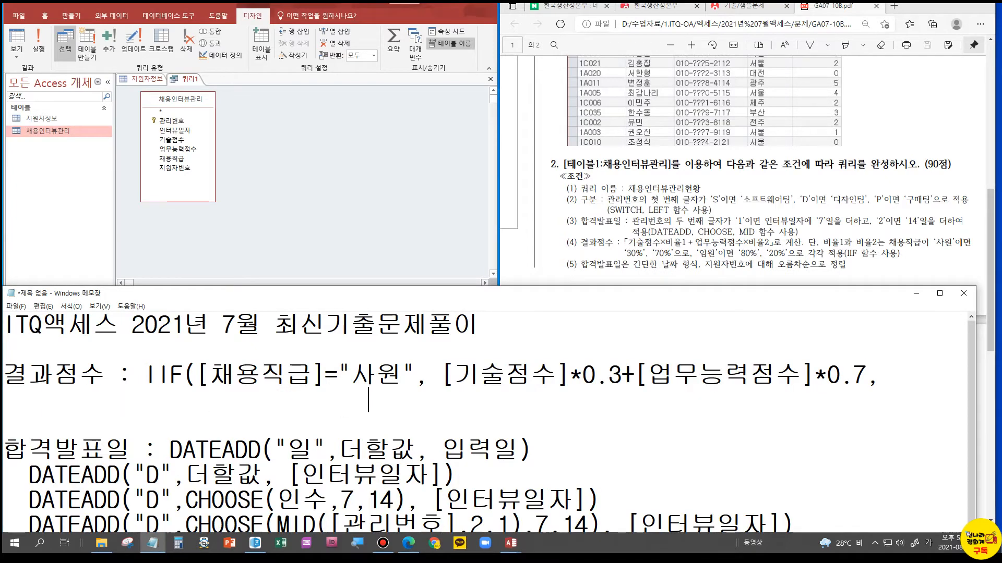
pyautogui.write('DATEADD("D",CHOOSE(MID([관리번호],2,1),7,14), [인터뷰일자])')
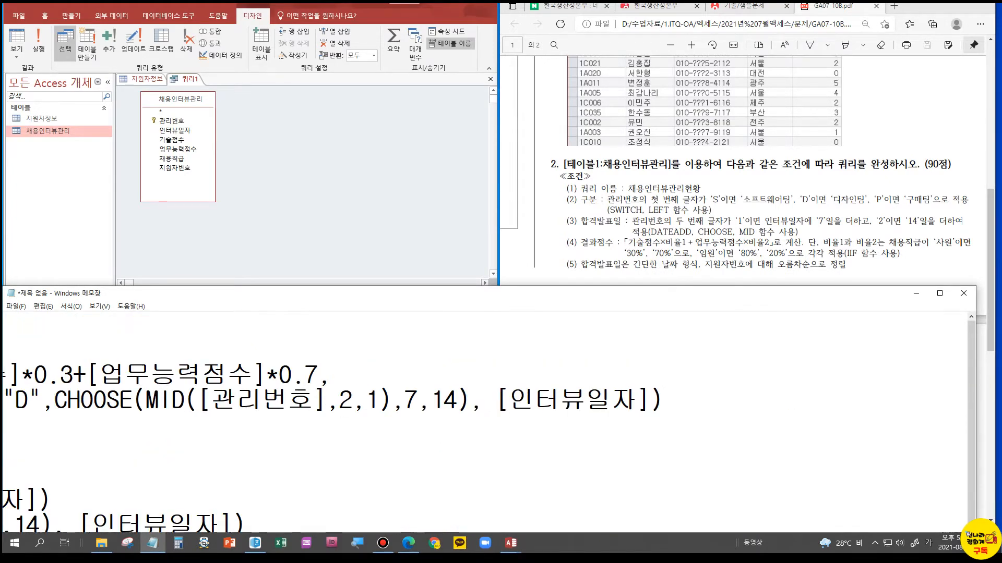
pyautogui.press('Home')
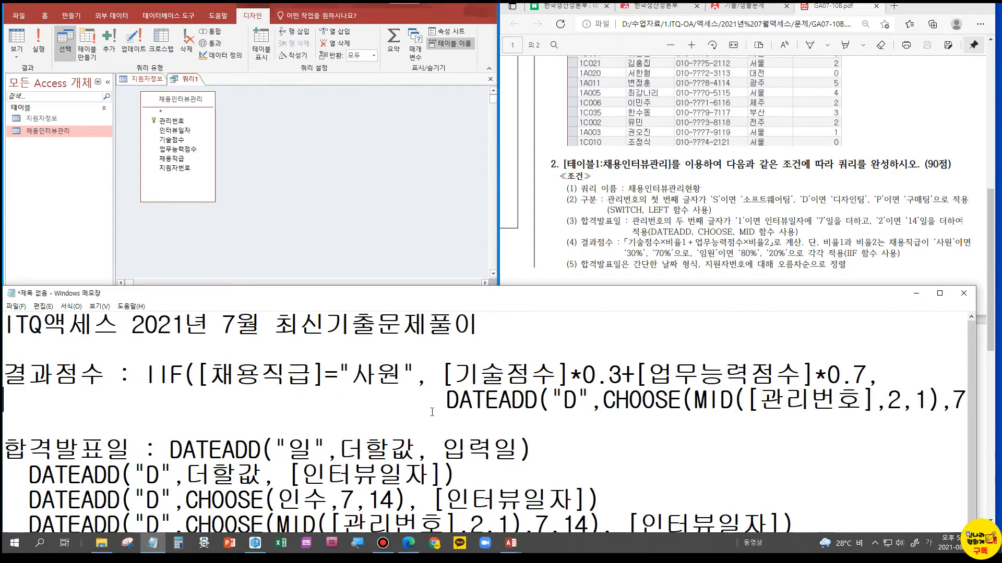
pyautogui.hotkey('ctrl', 'Right')
pyautogui.hotkey('shift', 'End')
pyautogui.press('Delete')
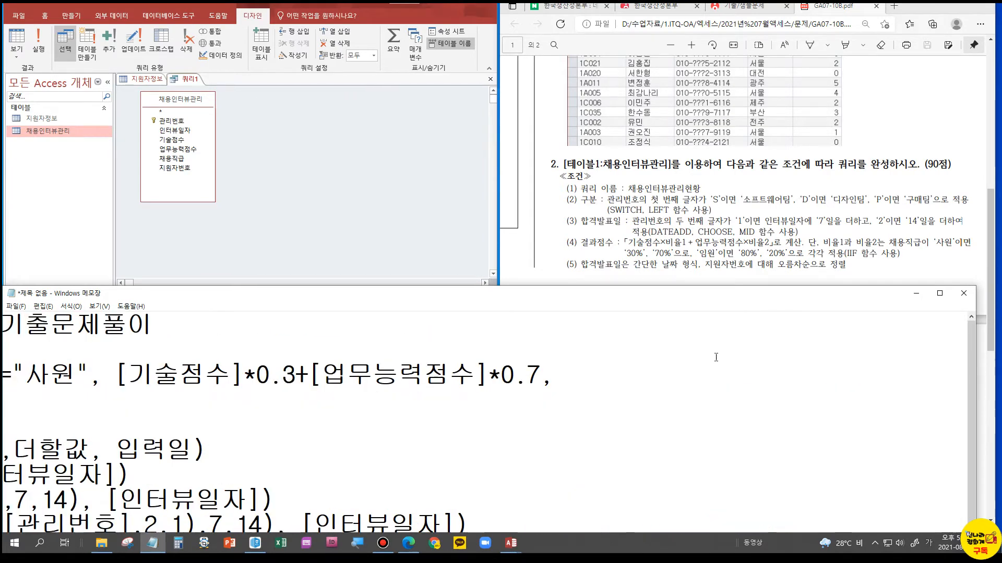
# Copy the true result [기술점수]*0.3+[업무능력점수]*0.7 onto the line below it as the basis for the false result
pyautogui.moveTo(116, 374); pyautogui.dragTo(542, 373)
pyautogui.hotkey('ctrl', 'c')
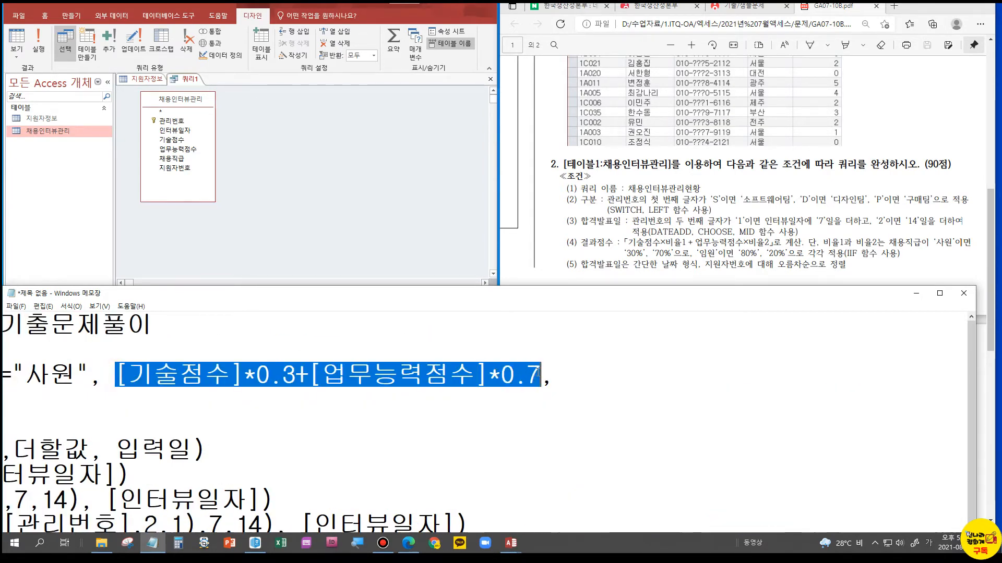
pyautogui.click(339, 412)
pyautogui.hotkey('ctrl', 'v')
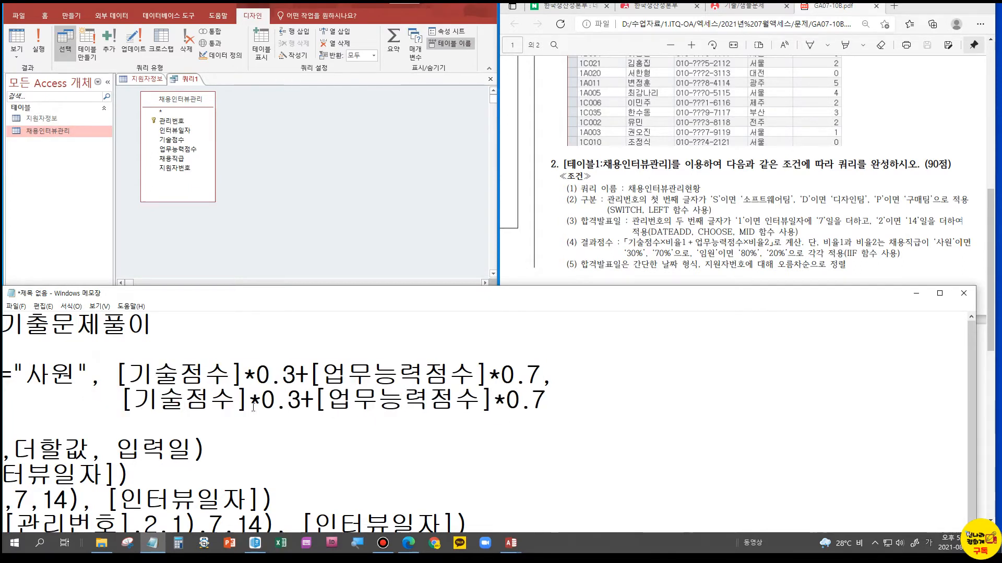
# Change the copied expression's multipliers to 0.8 and 0.2 and close the IIF formula with a parenthesis
pyautogui.doubleClick(295, 401)
pyautogui.write('8')
pyautogui.doubleClick(540, 401)
pyautogui.write('2')
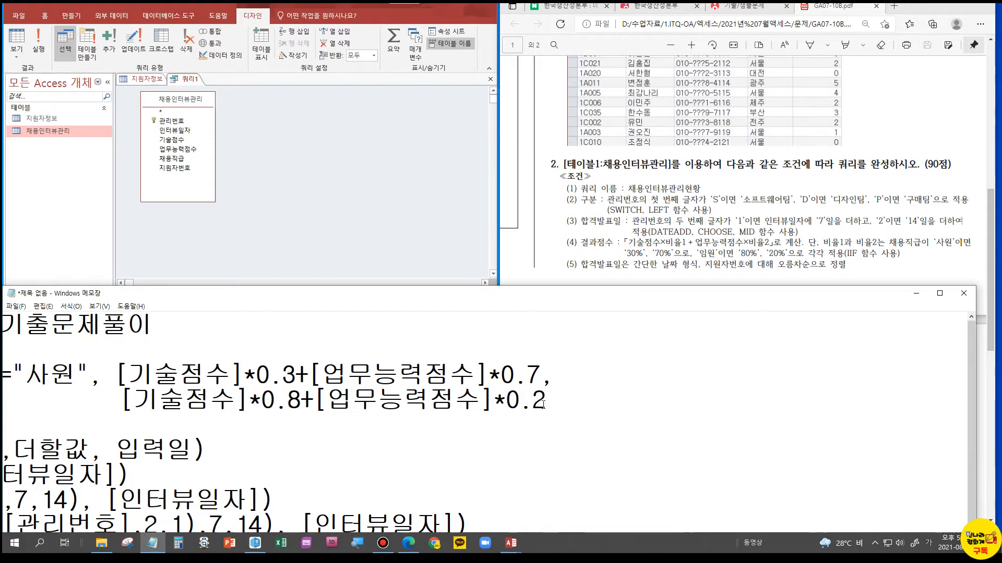
pyautogui.write(')')
# Review the finished 결과점수 formula, clear Notepad out of the way and examine the expected query output in the exam PDF
pyautogui.moveTo(605, 409); pyautogui.dragTo(5, 377)
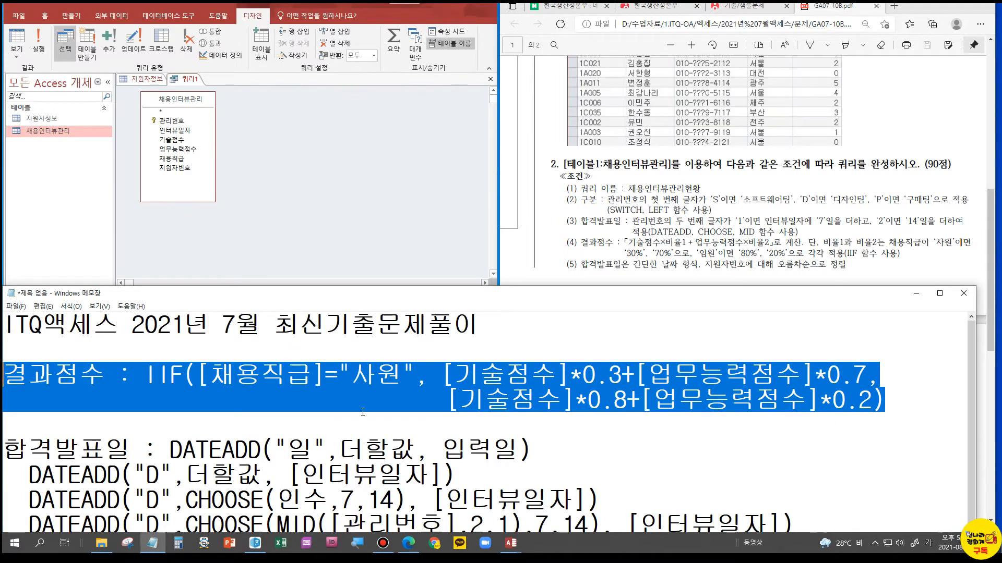
pyautogui.click(365, 375)
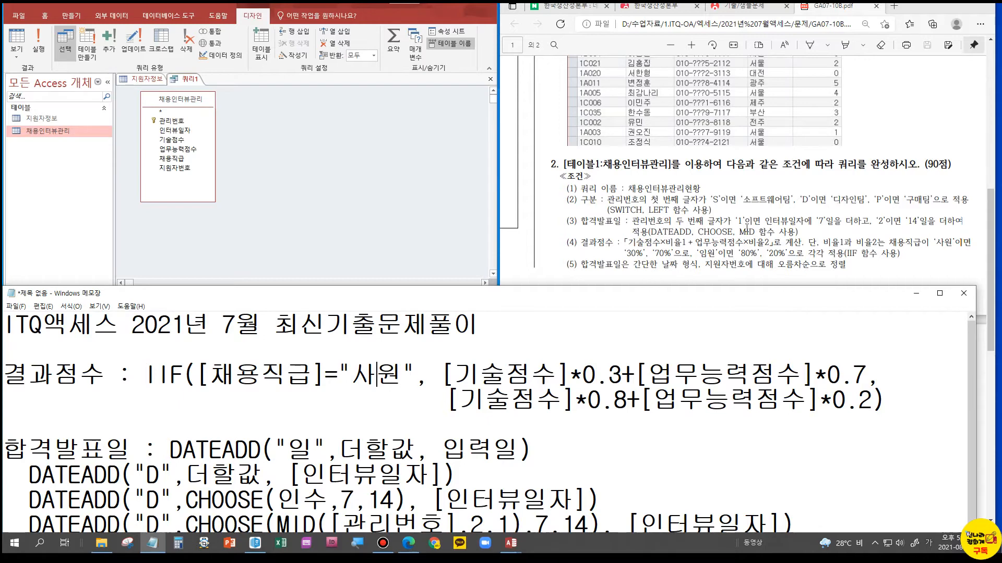
pyautogui.scroll(-15, 841, 249)
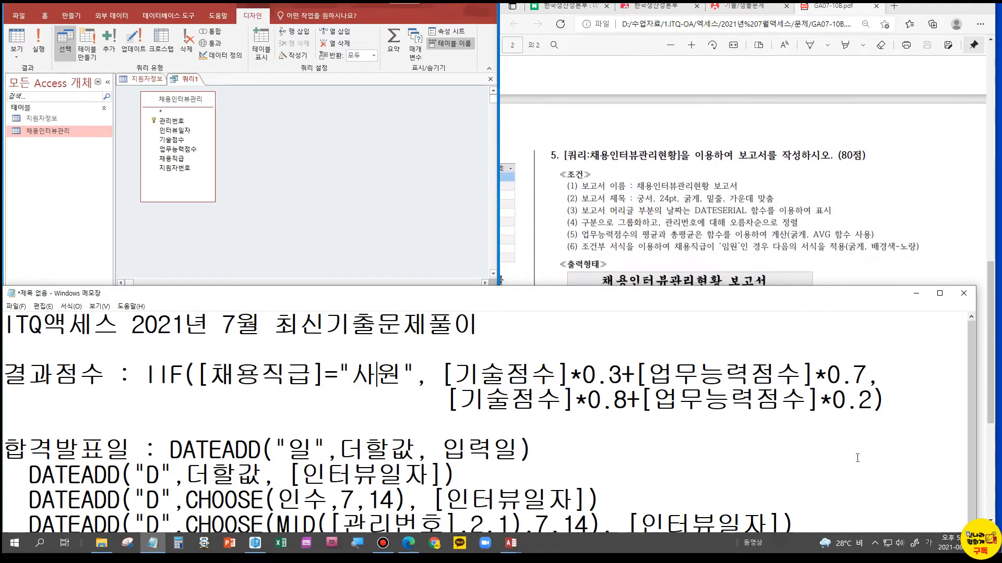
pyautogui.moveTo(873, 286); pyautogui.dragTo(850, 530)
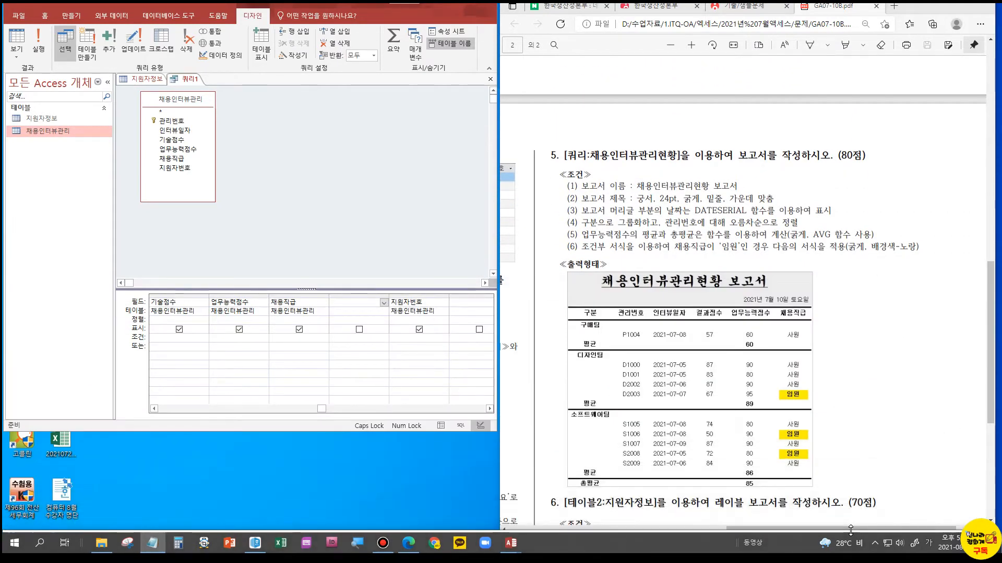
pyautogui.moveTo(825, 526); pyautogui.dragTo(565, 523)
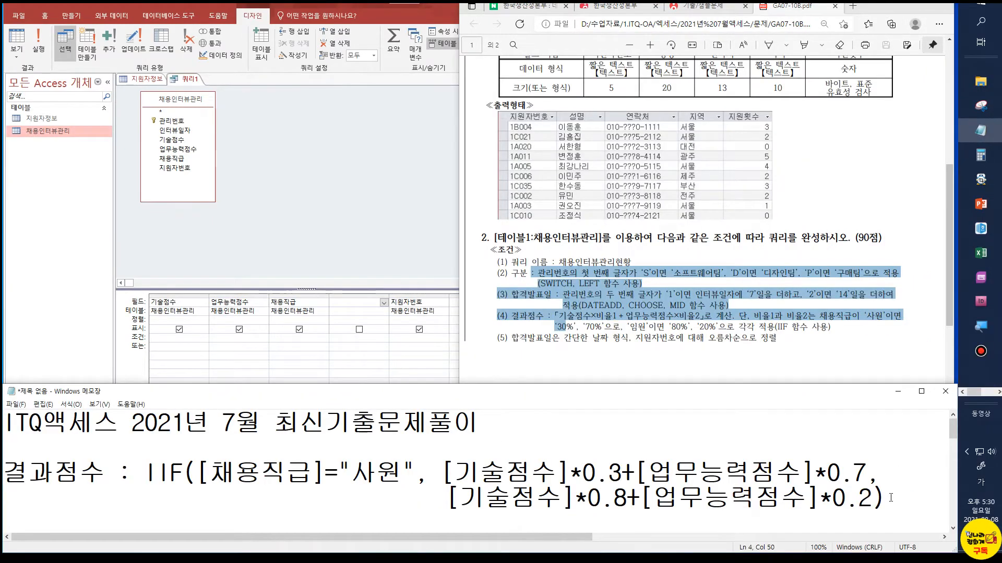
# Copy the complete two-line 결과점수 formula from Notepad and paste it into the empty query grid field between 채용직급 and 지원자번호
pyautogui.moveTo(891, 497); pyautogui.dragTo(4, 479)
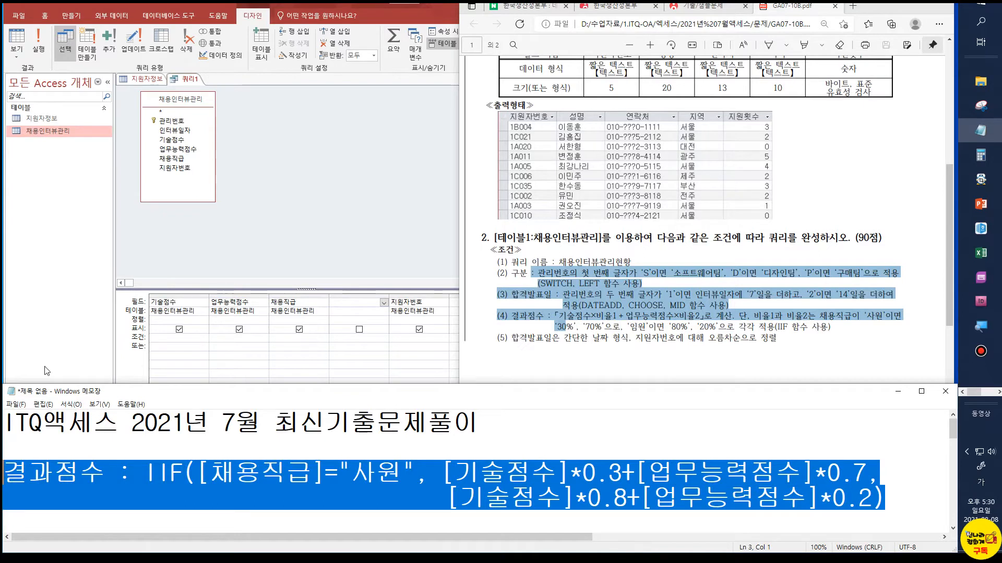
pyautogui.click(338, 308)
pyautogui.rightClick(338, 306)
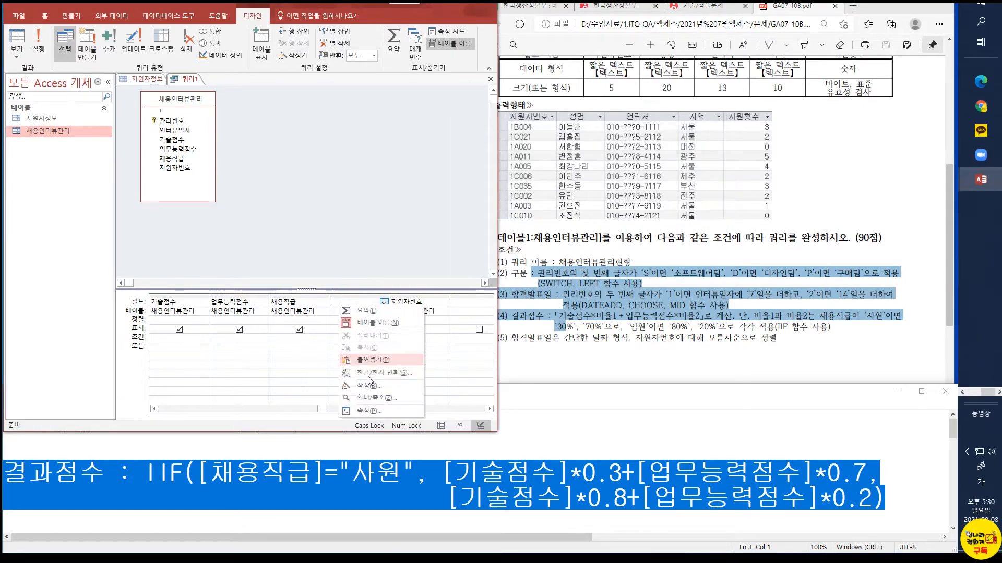
pyautogui.click(371, 360)
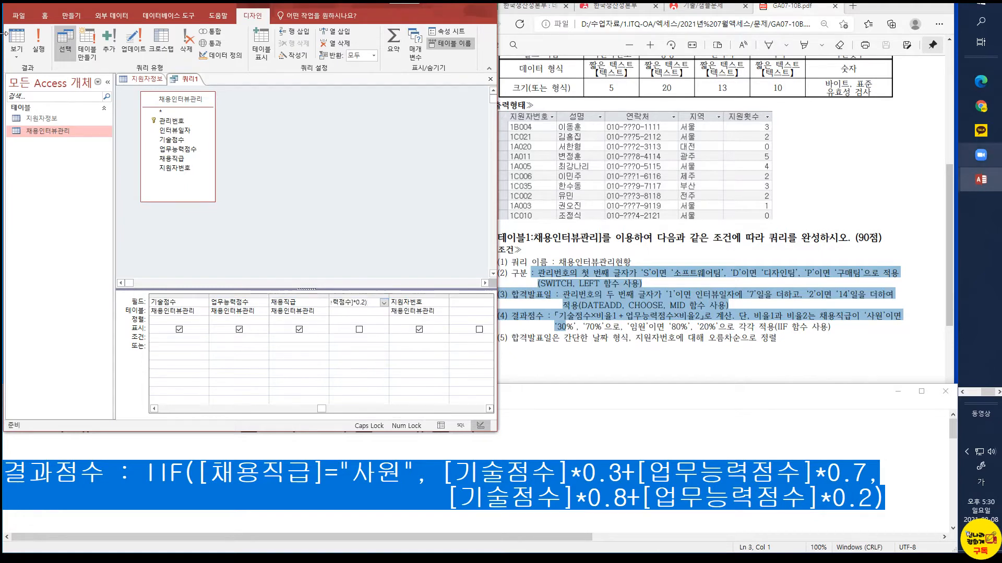
pyautogui.click(359, 333)
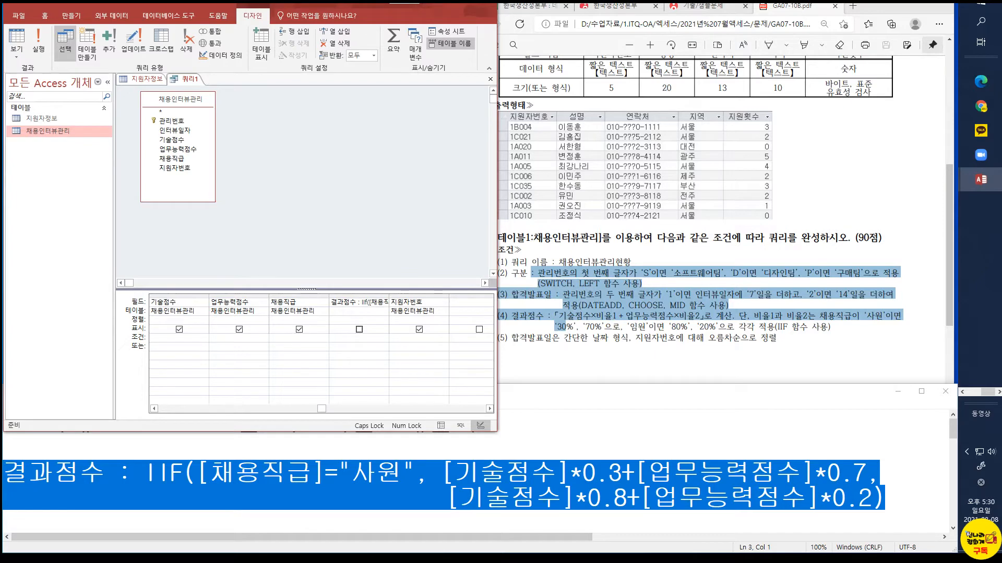
# Enable display of the 결과점수 column in the query and check its calculated scores in Datasheet view
pyautogui.click(16, 40)
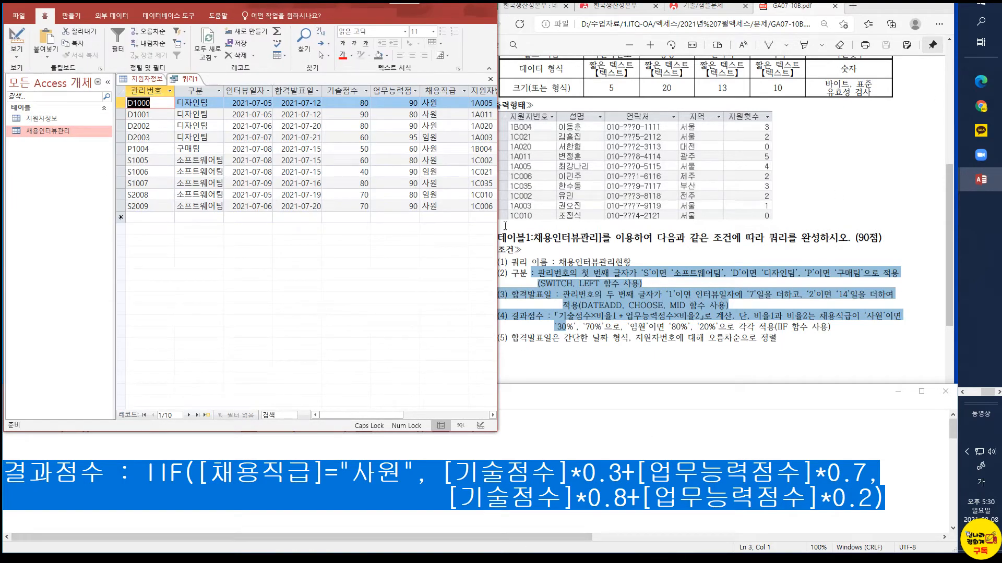
pyautogui.moveTo(361, 417); pyautogui.dragTo(410, 421)
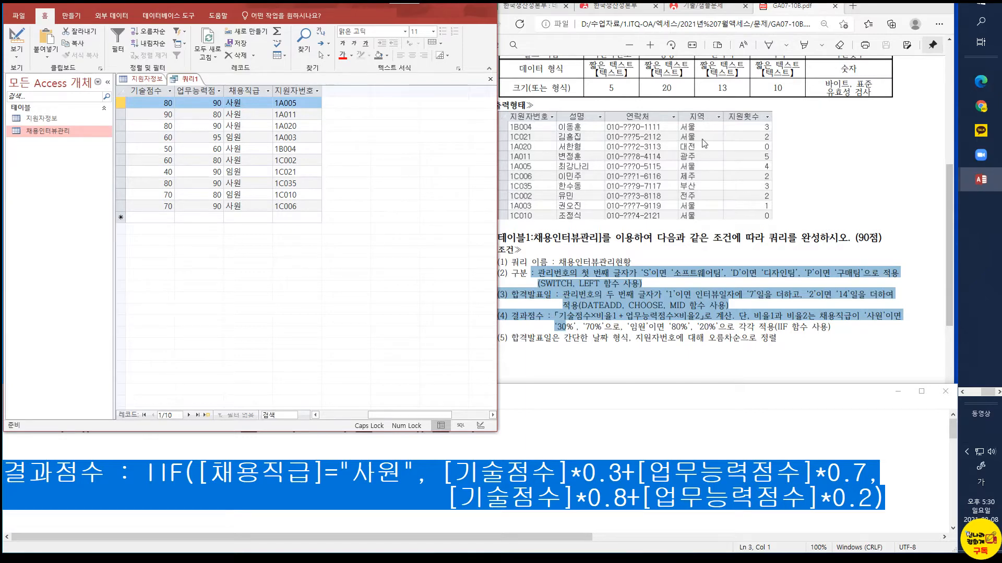
pyautogui.click(16, 37)
pyautogui.click(358, 329)
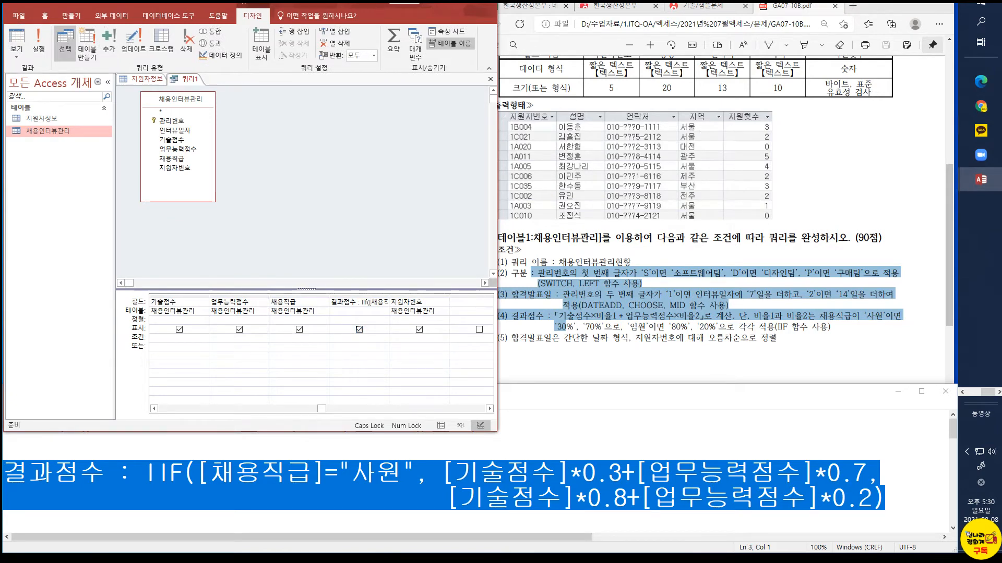
pyautogui.click(17, 38)
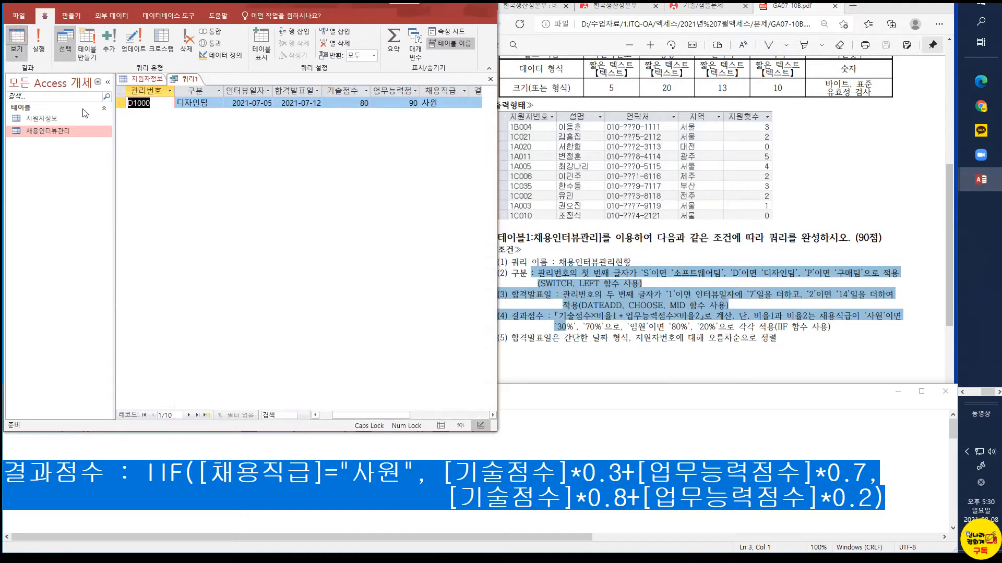
pyautogui.moveTo(336, 416); pyautogui.dragTo(395, 418)
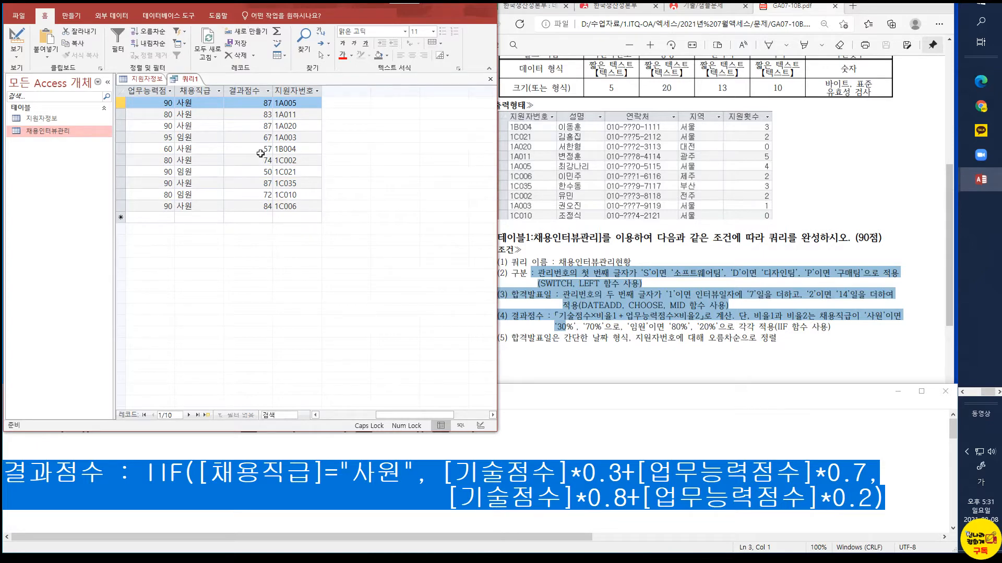
# Review the IIF formula in Notepad: the 사원 condition, the 0.3/0.7 true result and the 0.8/0.2 false result
pyautogui.click(421, 501)
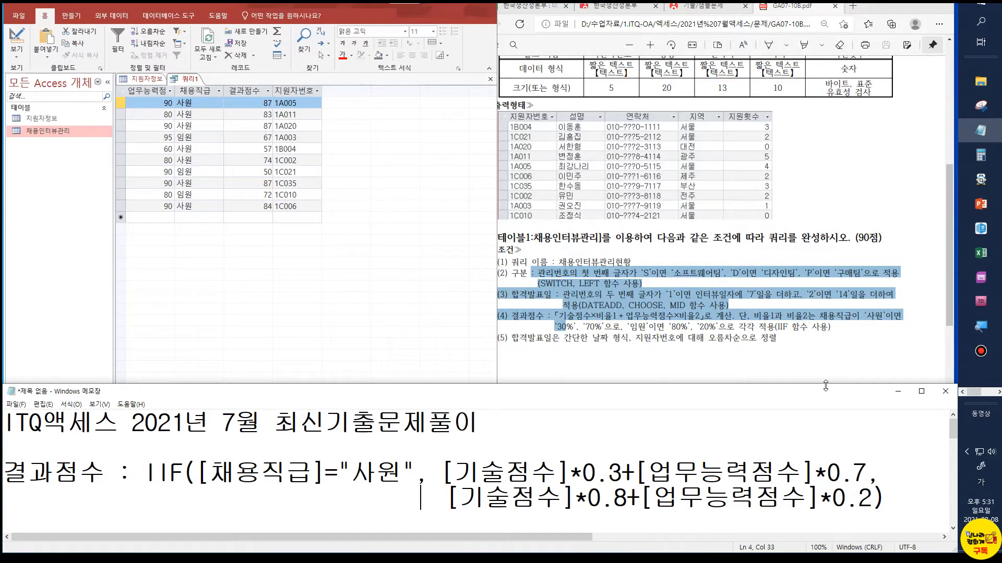
pyautogui.moveTo(357, 480); pyautogui.dragTo(381, 479)
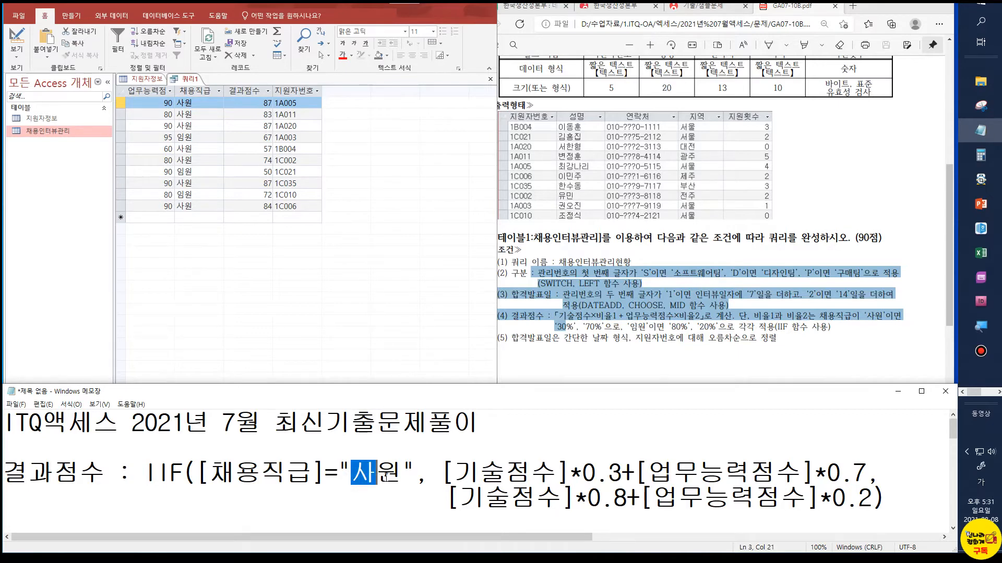
pyautogui.moveTo(441, 472); pyautogui.dragTo(869, 479)
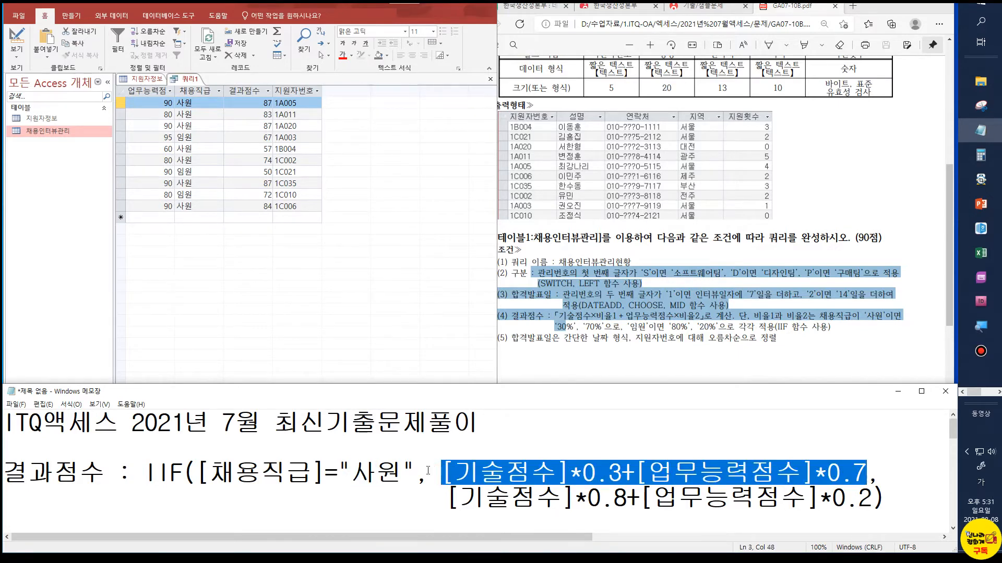
pyautogui.click(401, 475)
pyautogui.moveTo(418, 501); pyautogui.dragTo(873, 499)
pyautogui.click(900, 499)
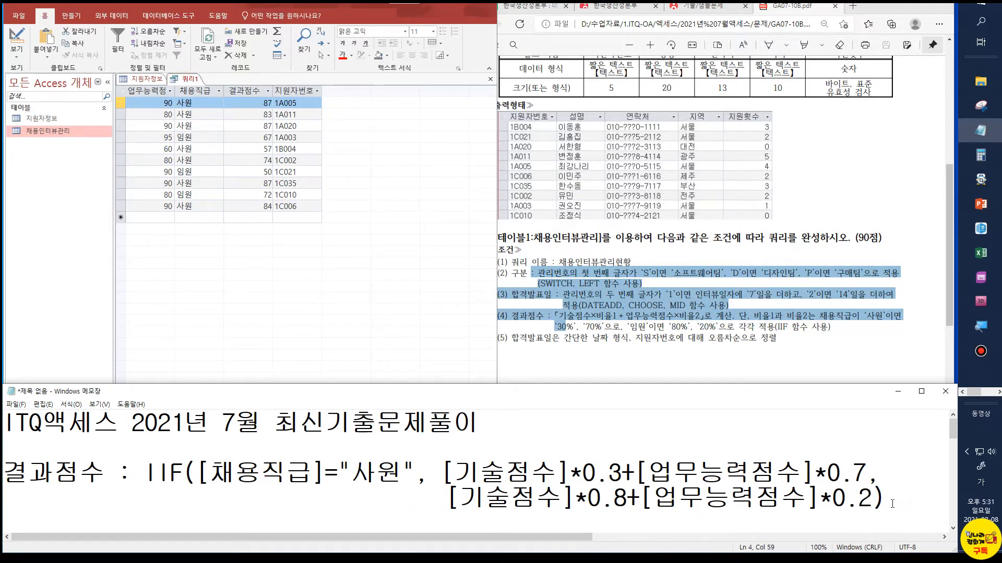
# Compare the query results with the exam PDF's expected output and conditions, and return the query to Design view
pyautogui.click(611, 351)
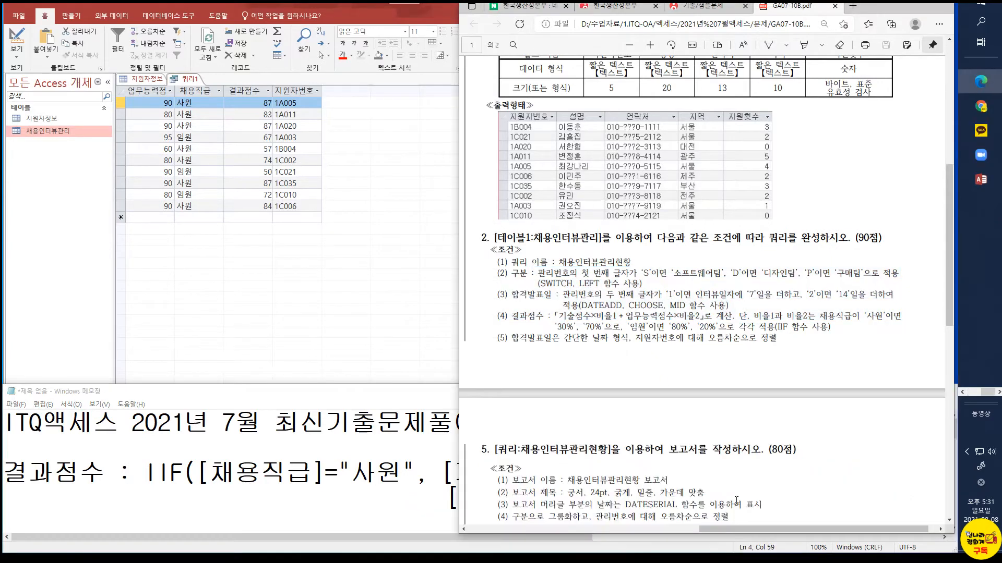
pyautogui.moveTo(728, 528); pyautogui.dragTo(537, 529)
pyautogui.scroll(-3, 653, 463)
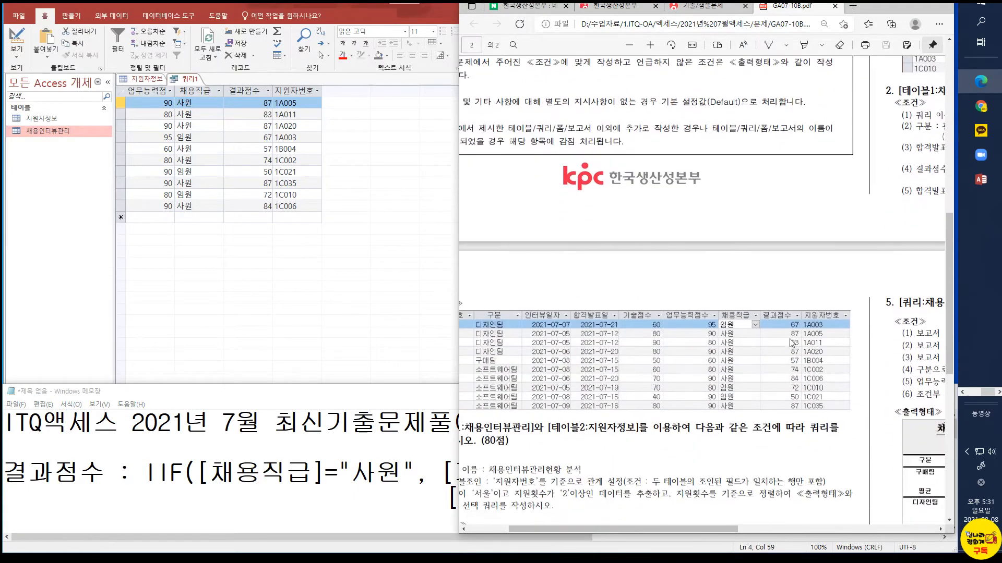
pyautogui.moveTo(695, 531); pyautogui.dragTo(877, 525)
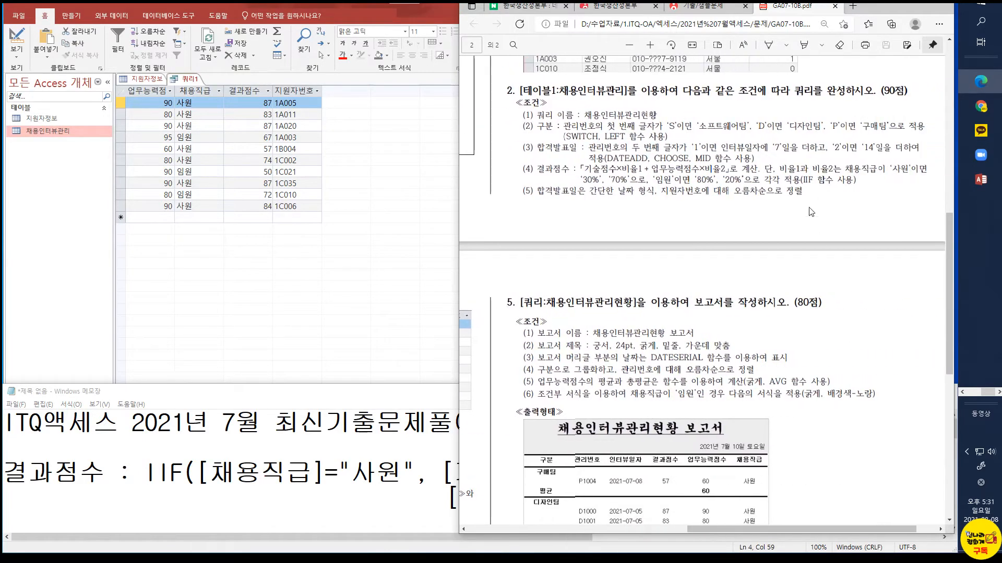
pyautogui.click(10, 39)
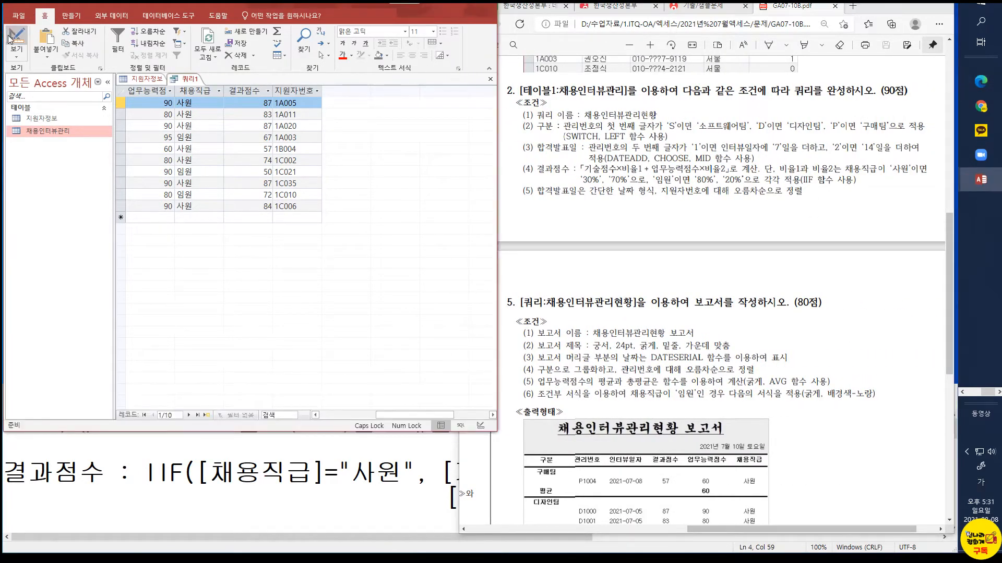
pyautogui.click(10, 39)
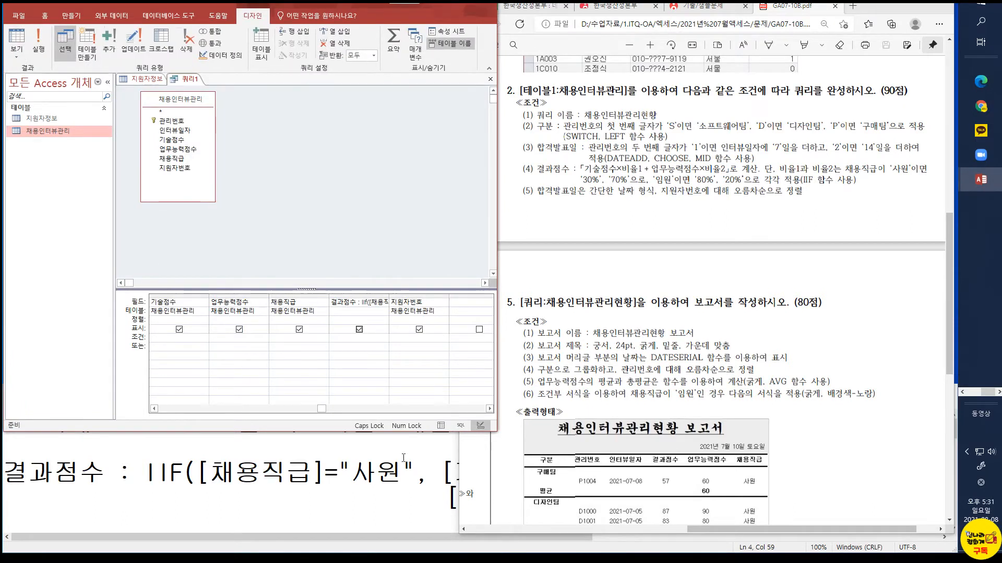
# Set the display format of the 합격발표일 query field to 간단한 날짜 and close its properties
pyautogui.moveTo(319, 408); pyautogui.dragTo(274, 418)
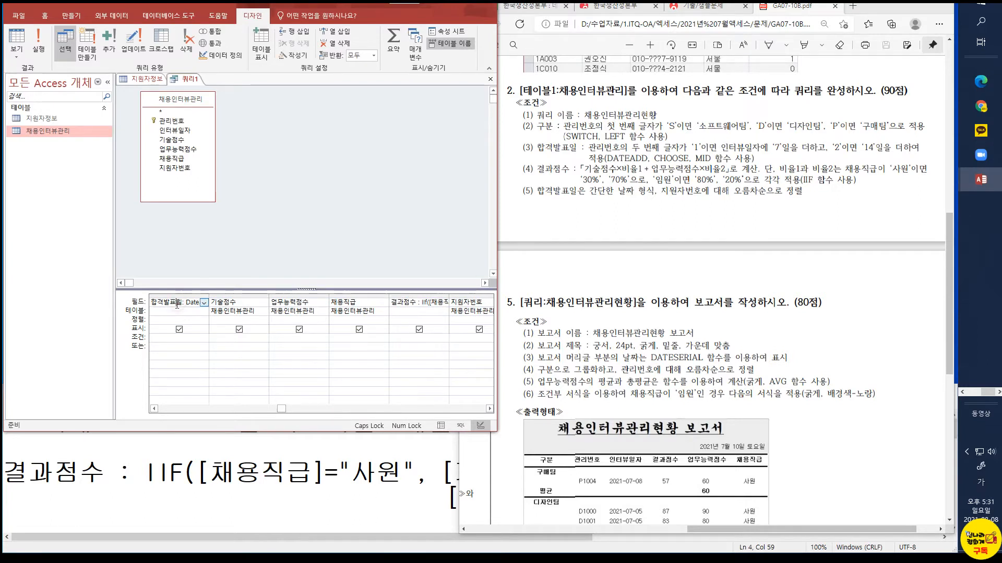
pyautogui.click(196, 321)
pyautogui.rightClick(162, 301)
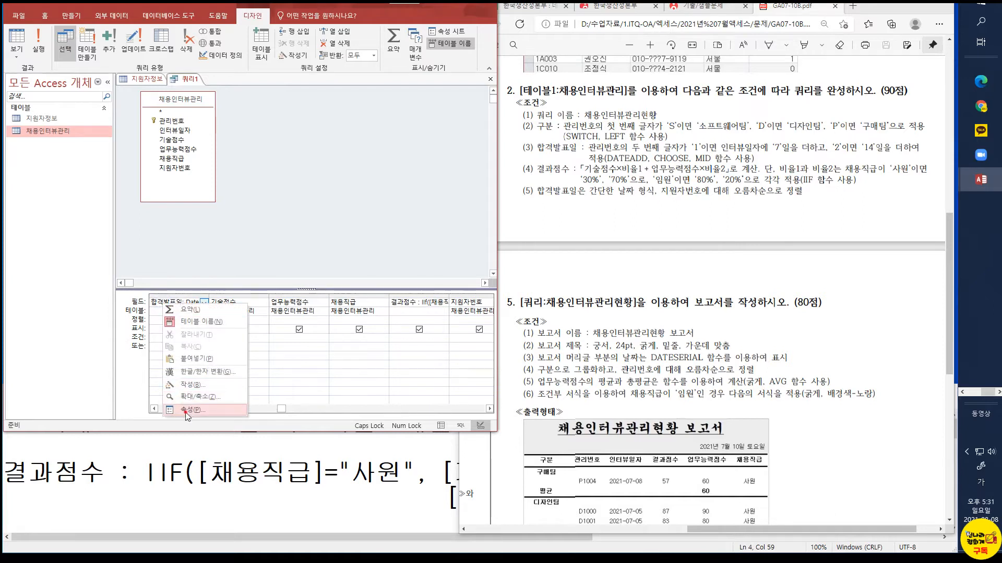
pyautogui.click(189, 410)
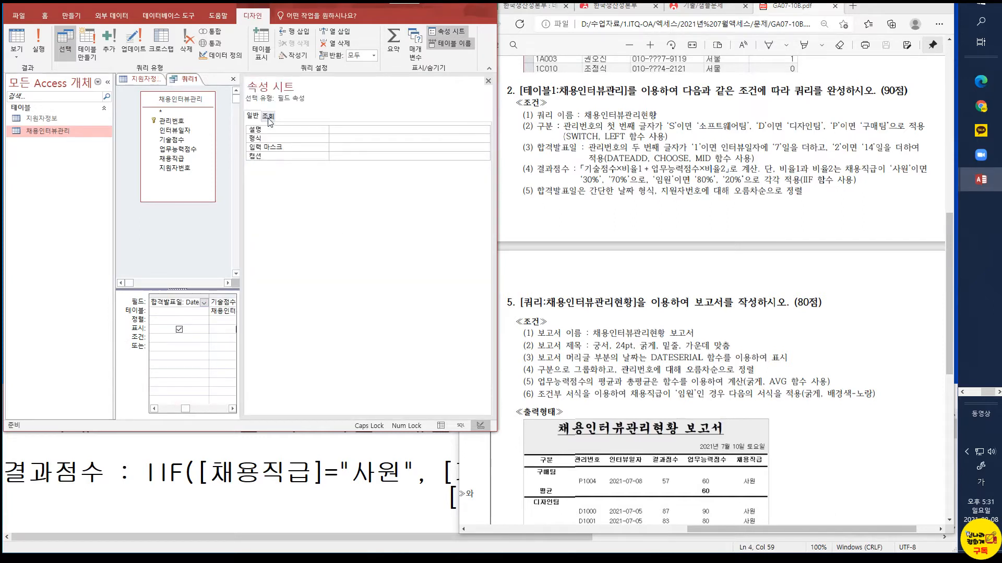
pyautogui.click(362, 140)
pyautogui.click(485, 139)
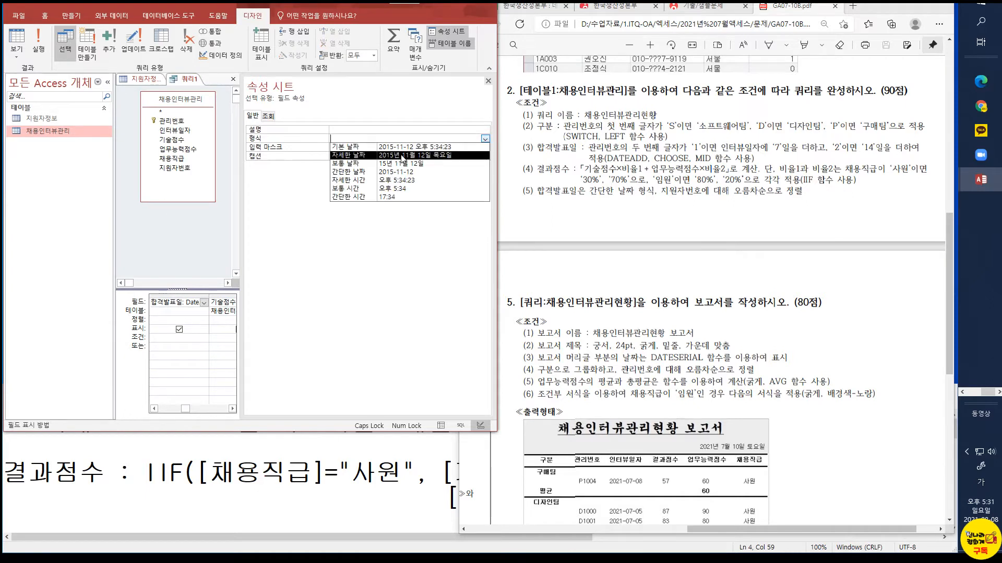
pyautogui.click(396, 172)
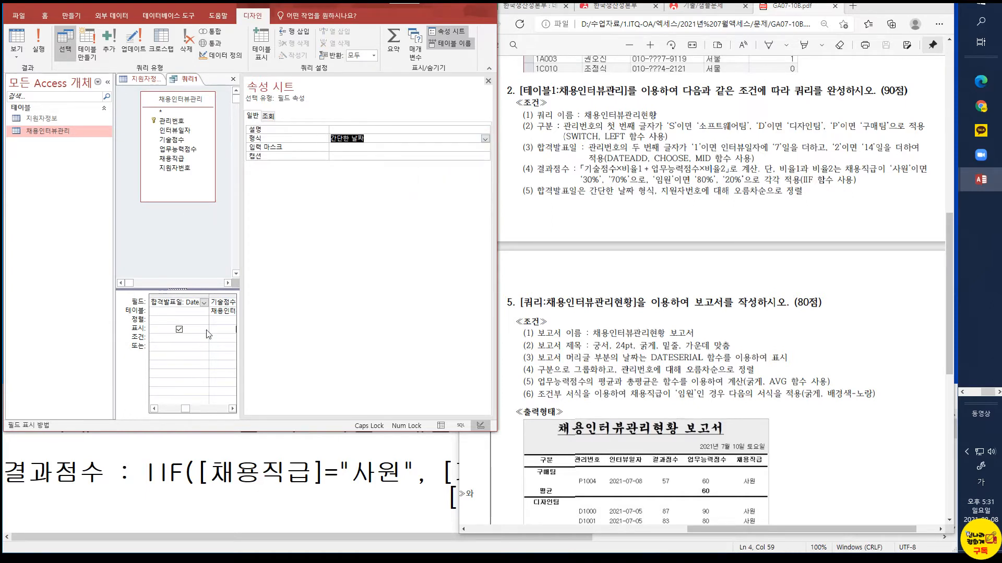
pyautogui.click(224, 302)
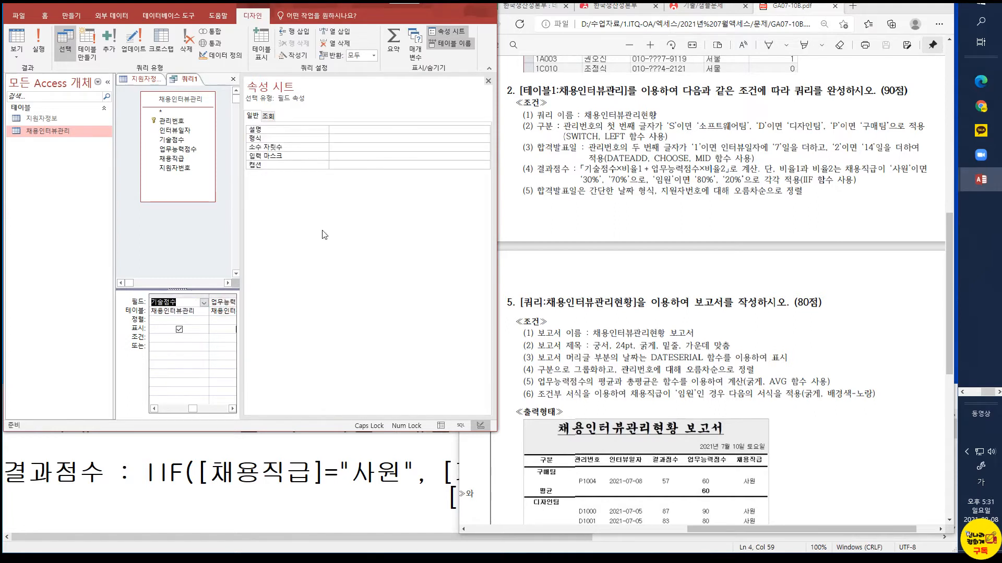
pyautogui.click(488, 82)
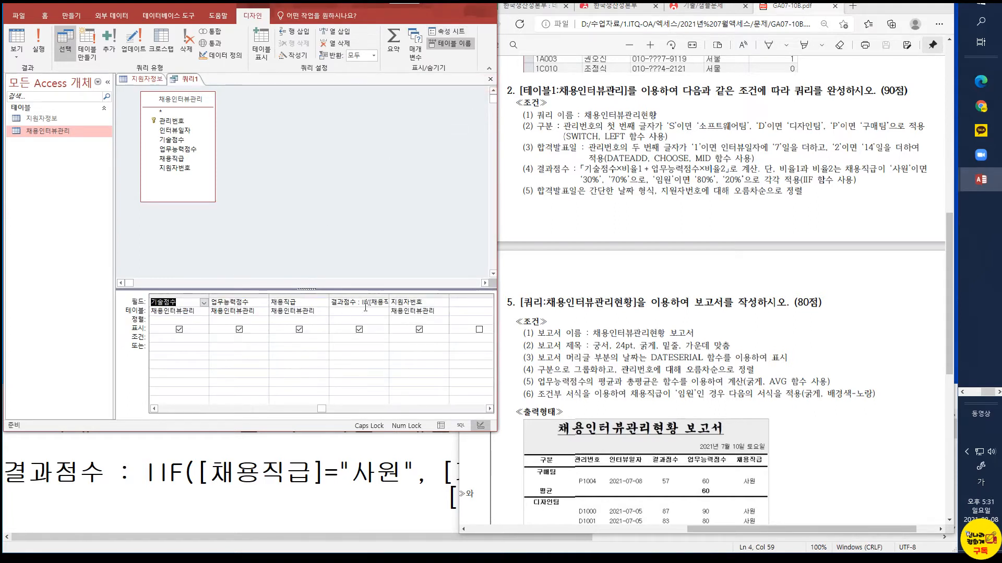
# Sort the query by 지원자번호 in ascending order (오름차순), keeping that column displayed as in the PDF's expected output
pyautogui.click(419, 301)
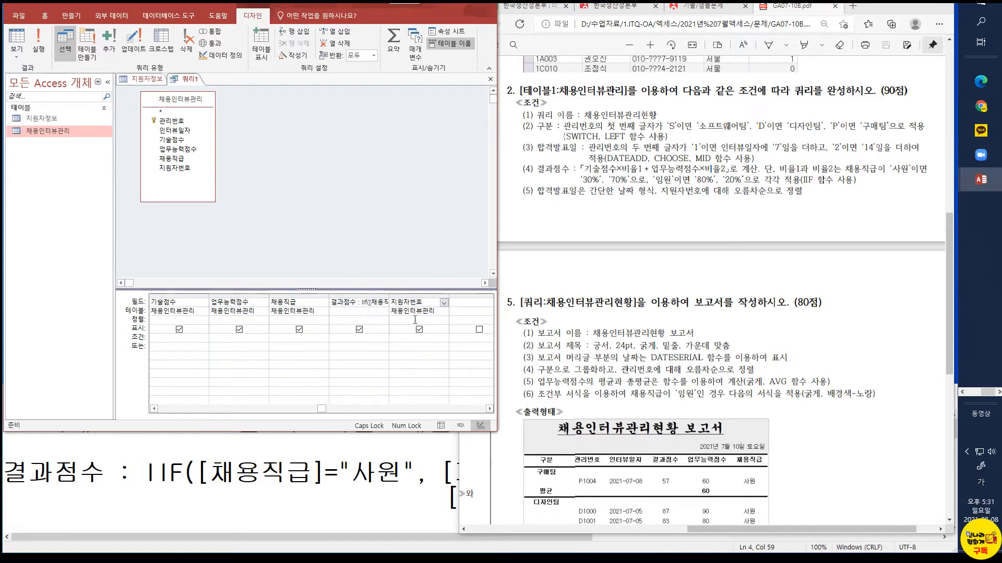
pyautogui.click(414, 320)
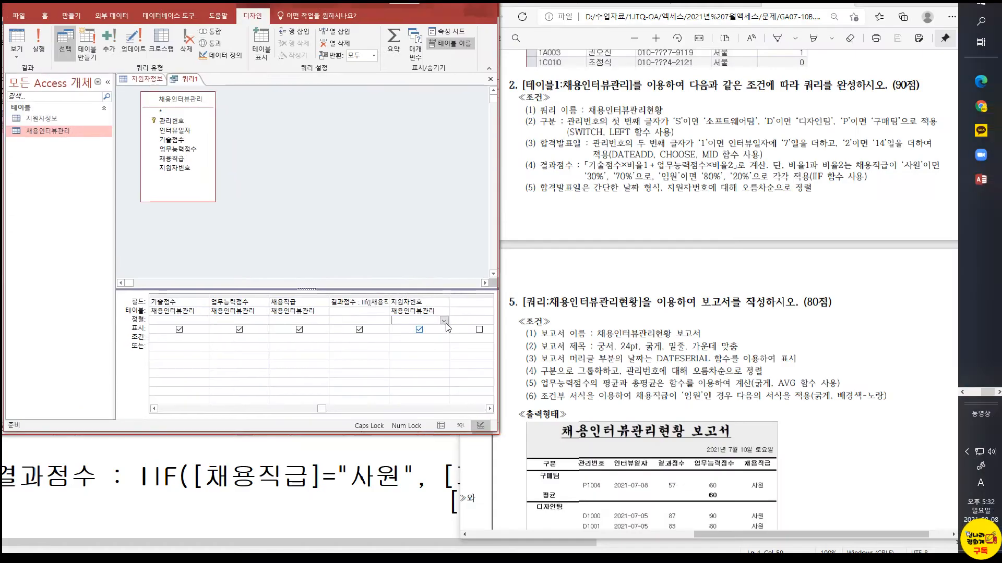
pyautogui.click(443, 321)
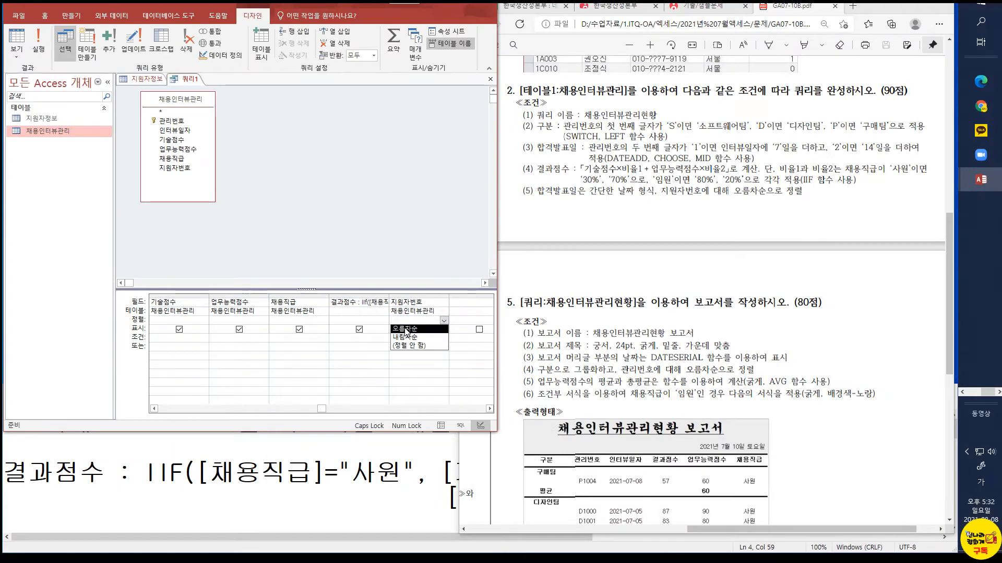
pyautogui.click(402, 329)
pyautogui.click(419, 330)
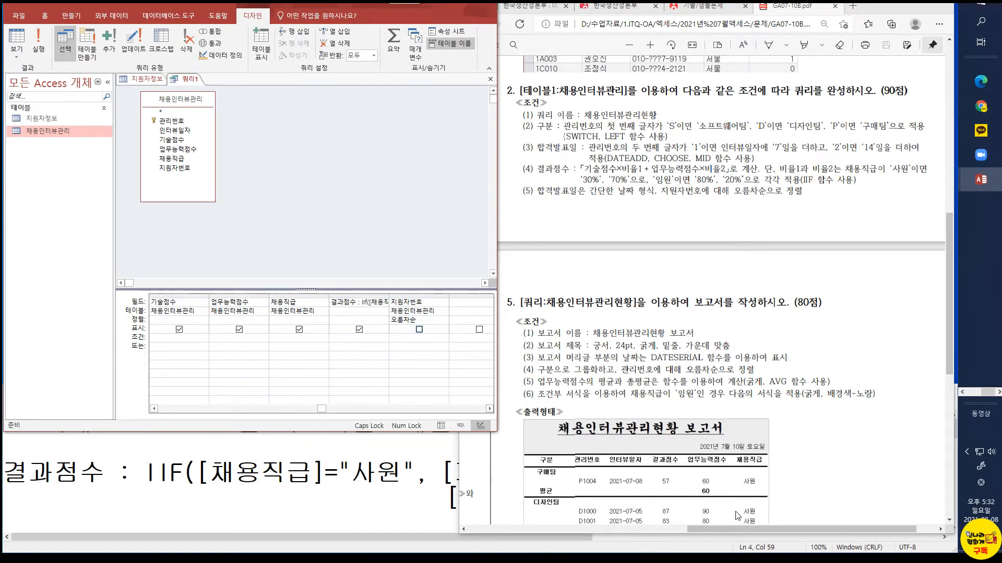
pyautogui.moveTo(722, 532); pyautogui.dragTo(523, 557)
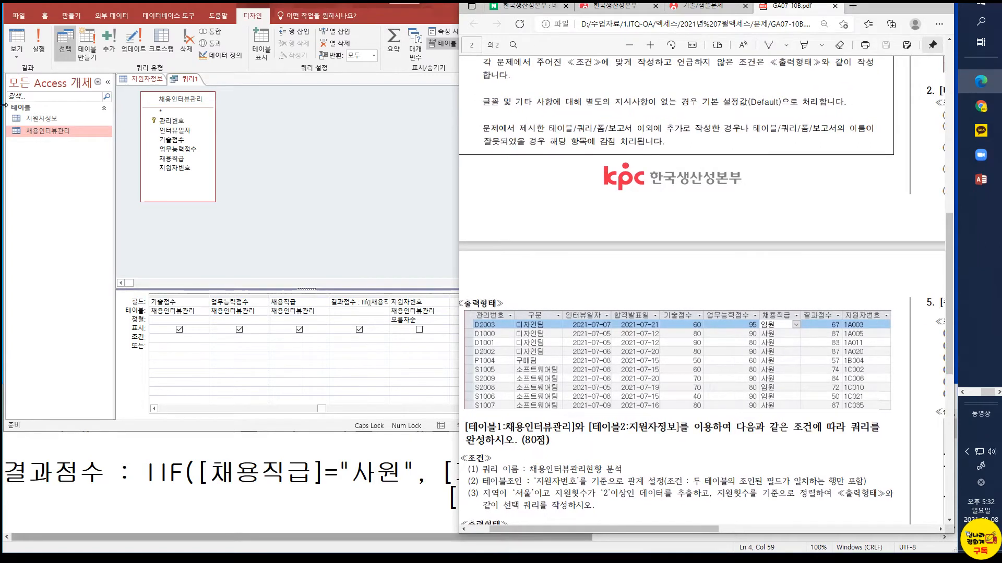
pyautogui.click(18, 37)
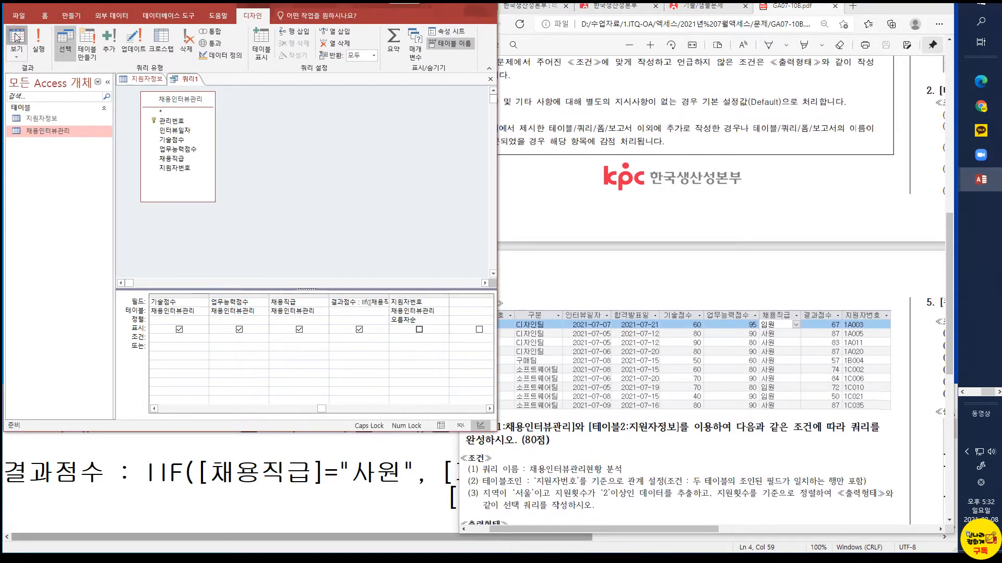
pyautogui.click(419, 329)
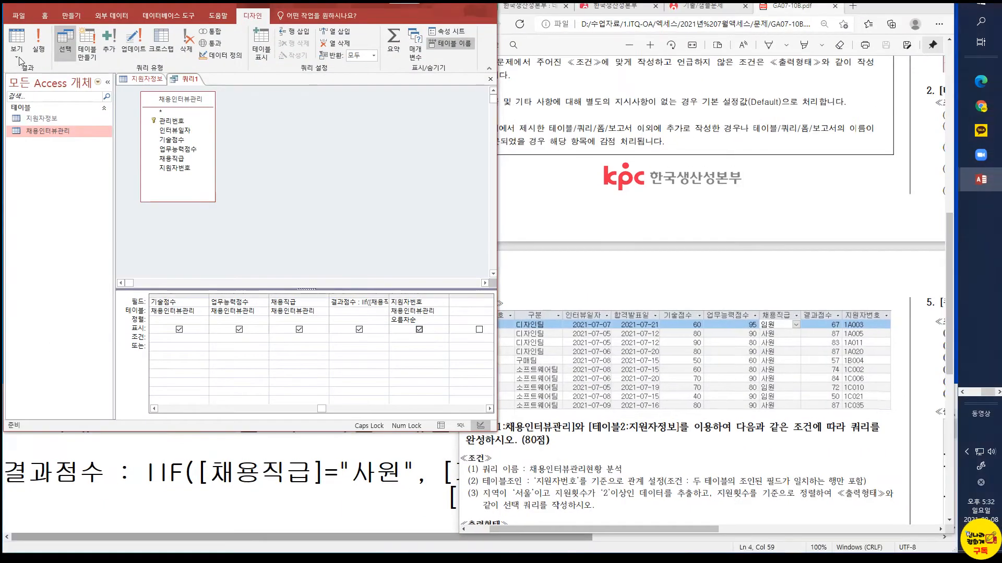
# Show the query in Datasheet view and compare its sorted rows with the exam PDF's expected output
pyautogui.click(21, 38)
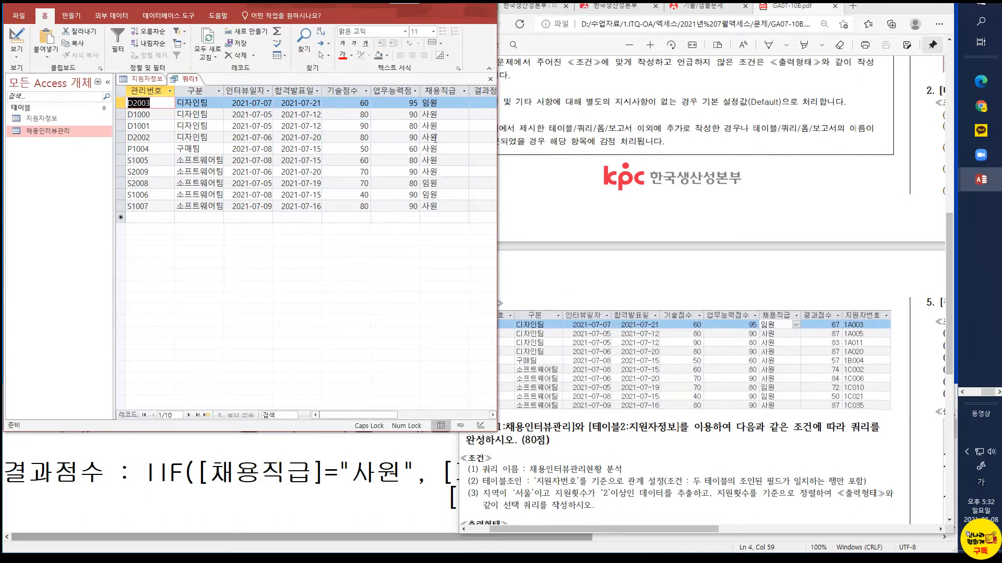
pyautogui.moveTo(346, 417); pyautogui.dragTo(370, 415)
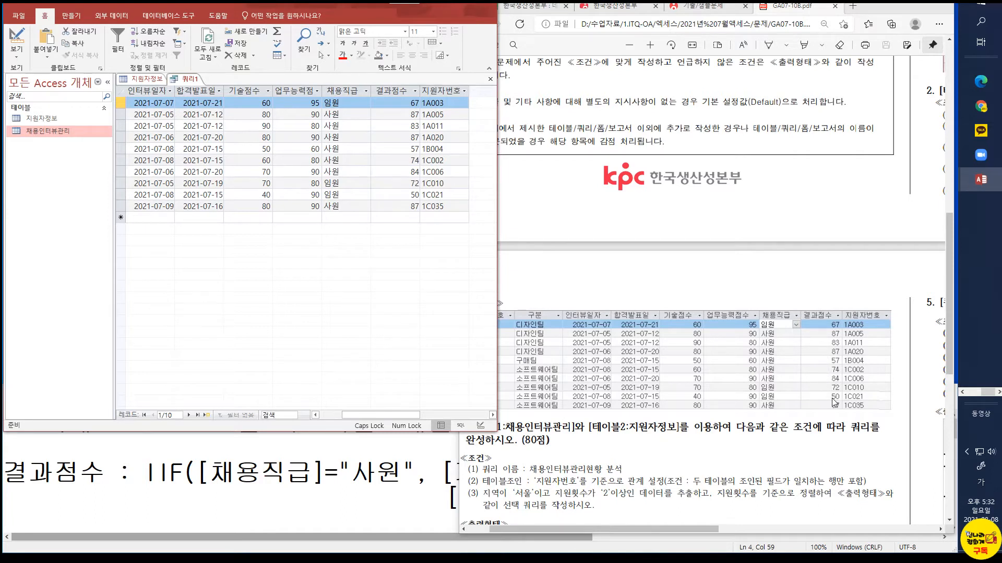
pyautogui.moveTo(546, 533); pyautogui.dragTo(509, 531)
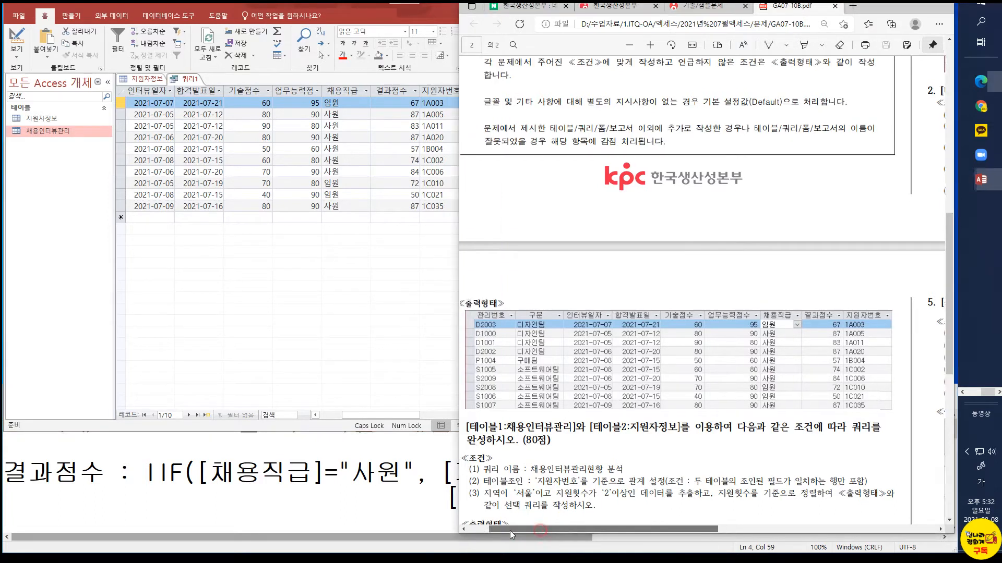
# Enlarge the Notepad window and remove the extra indentation before the second line of the 결과점수 formula
pyautogui.click(301, 500)
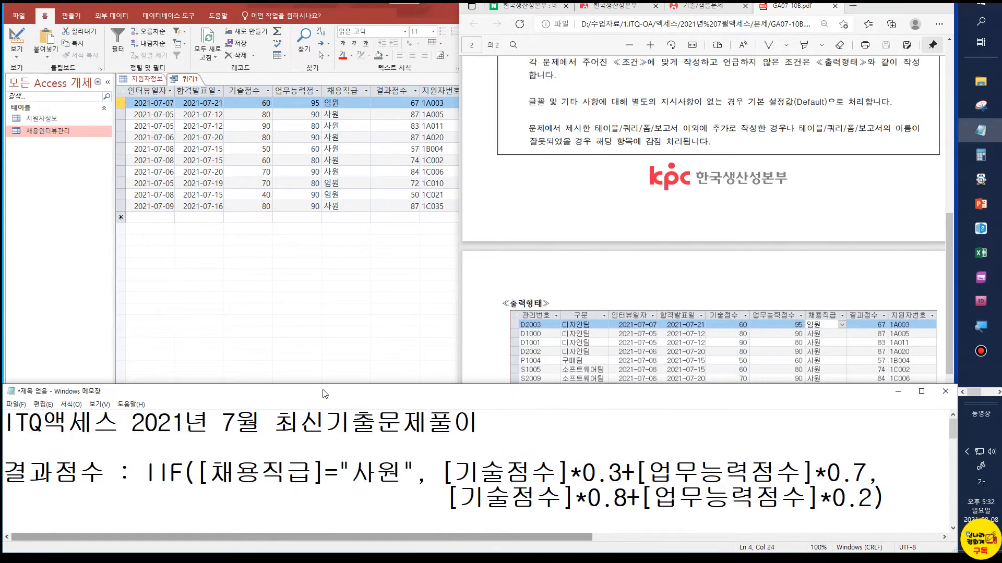
pyautogui.moveTo(326, 421); pyautogui.dragTo(334, 165)
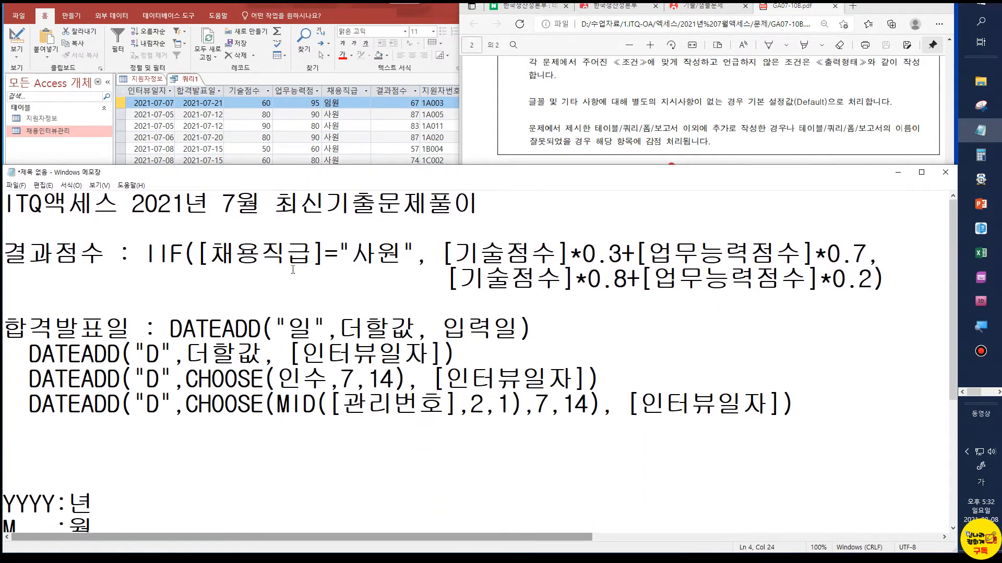
pyautogui.click(151, 260)
pyautogui.click(351, 297)
pyautogui.click(404, 280)
pyautogui.press('Delete')
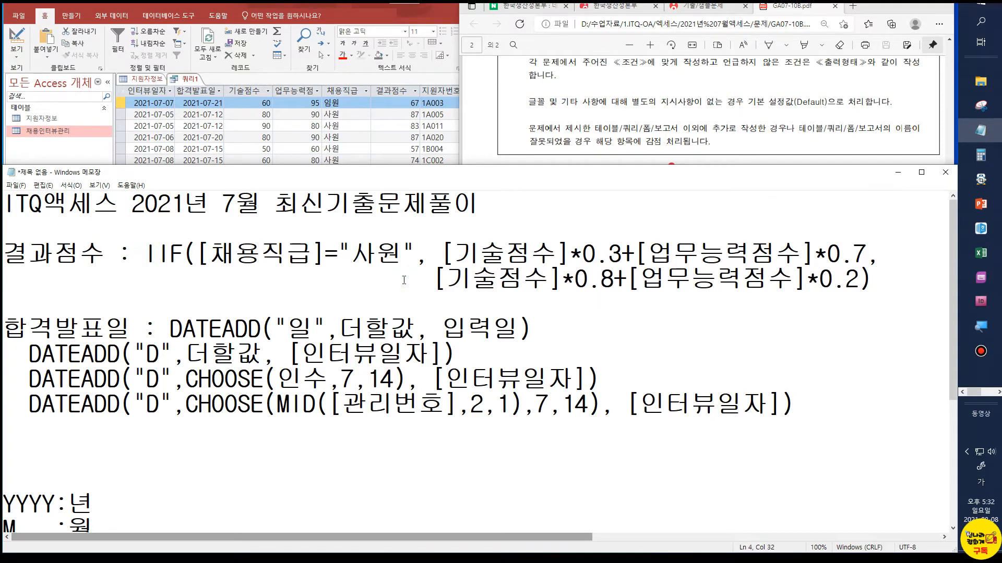
# Change the first argument in the general DATEADD syntax line of the Notepad notes to "단위"
pyautogui.click(306, 253)
pyautogui.doubleClick(303, 328)
pyautogui.write('ㅈ')
pyautogui.press('Hangul')
pyautogui.press('BackSpace')
pyautogui.write('EKS')
pyautogui.press('BackSpace')
pyautogui.press('BackSpace')
pyautogui.press('BackSpace')
pyautogui.press('Hangul')
pyautogui.write('단위')
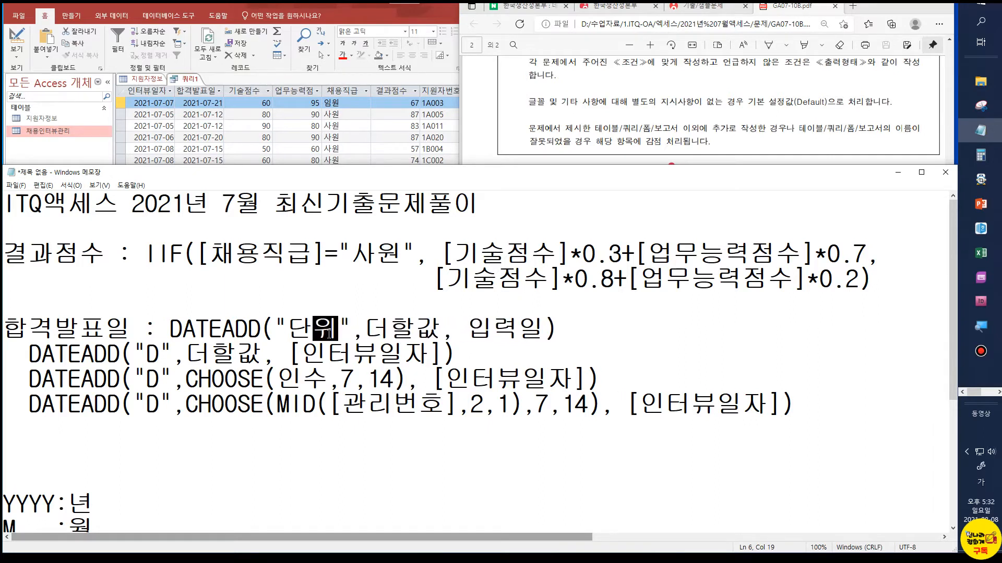
pyautogui.click(500, 329)
# Review the DATEADD, date-unit and SWITCH formula notes in Notepad, minimize it, and move on to question 3 in the PDF
pyautogui.click(220, 364)
pyautogui.scroll(-2, 220, 364)
pyautogui.scroll(-1, 219, 367)
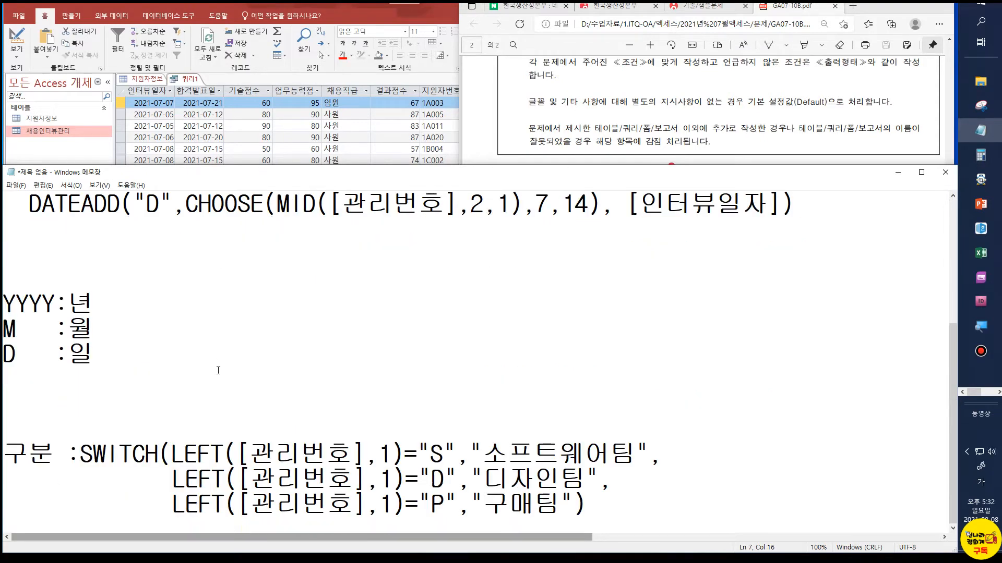
pyautogui.click(898, 172)
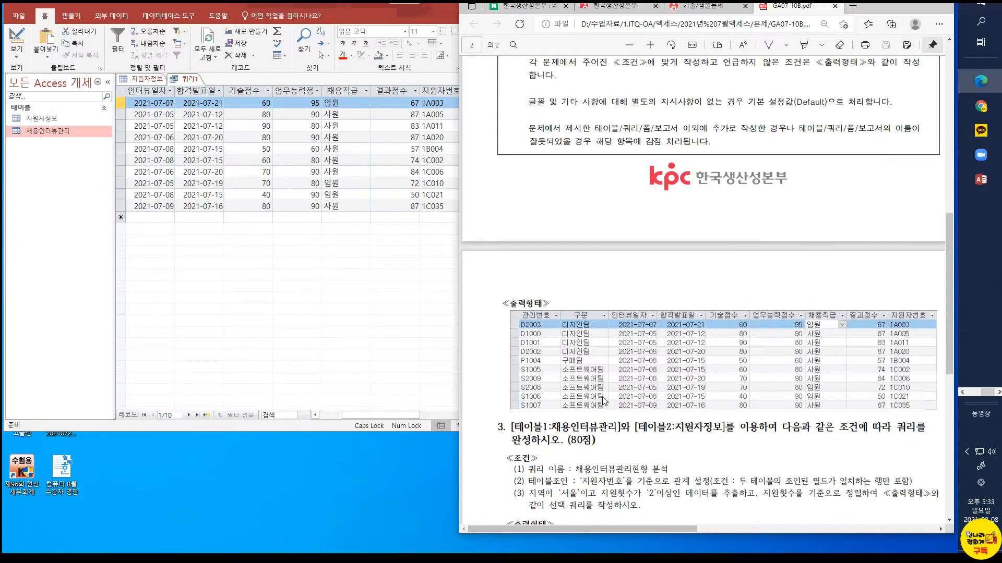
pyautogui.scroll(-4, 605, 402)
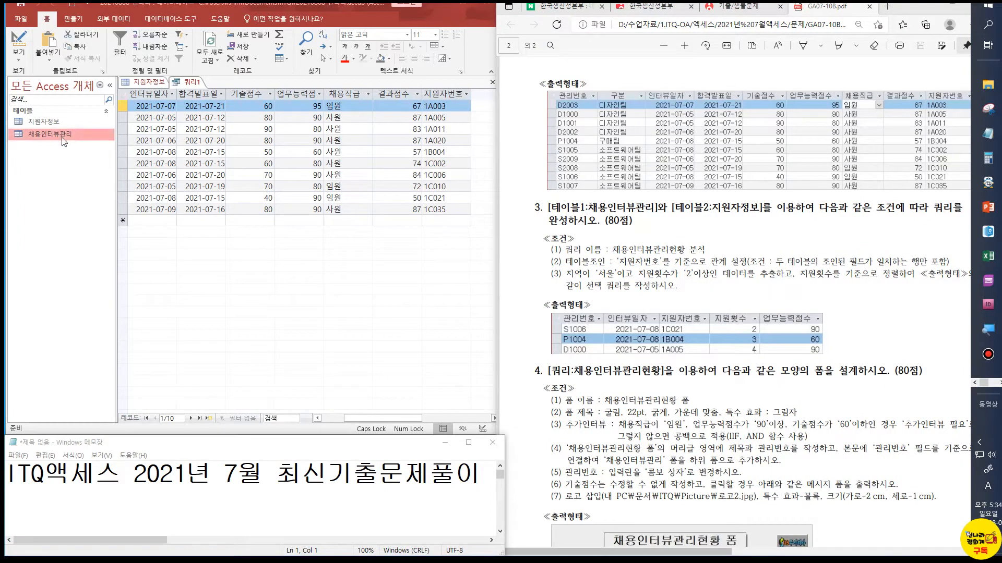
# Save the query under the name required in the exam PDF, 채용인터뷰관리현황
pyautogui.rightClick(193, 83)
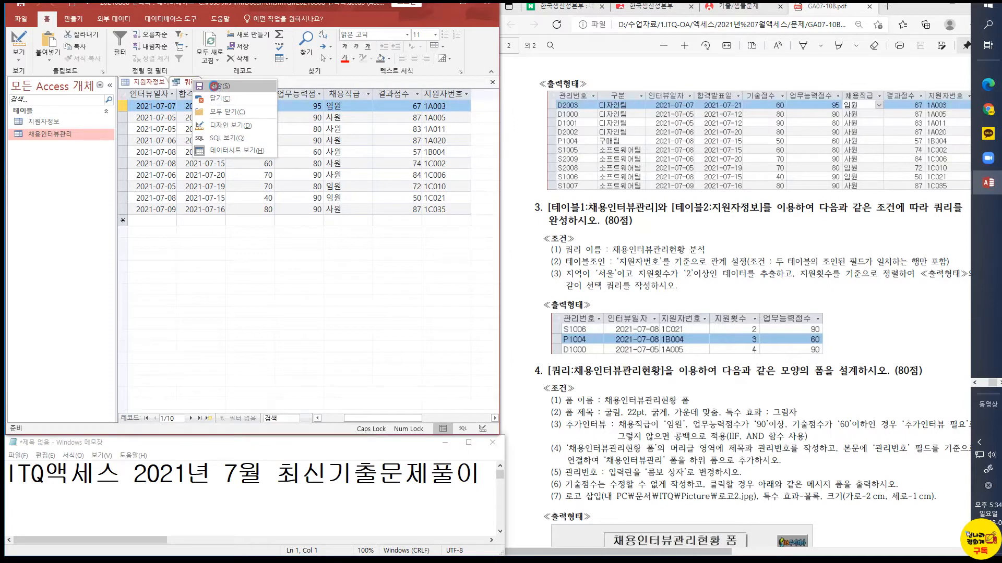
pyautogui.click(215, 92)
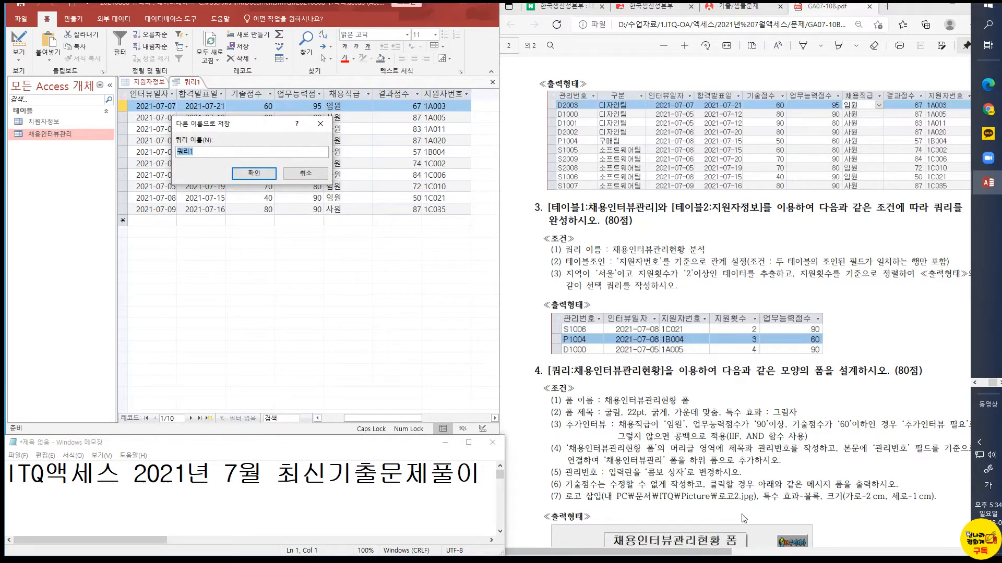
pyautogui.moveTo(704, 555); pyautogui.dragTo(898, 510)
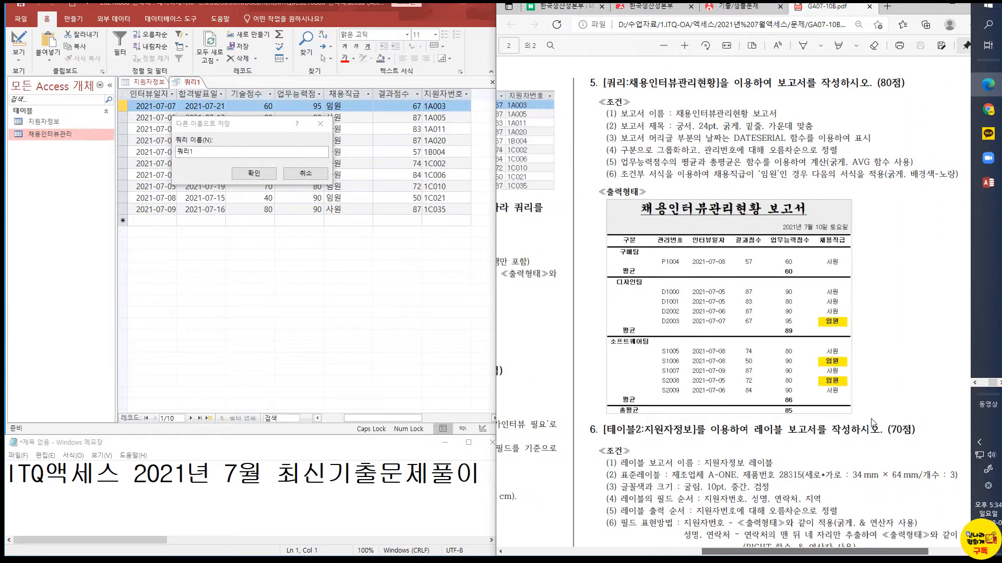
pyautogui.scroll(7, 898, 510)
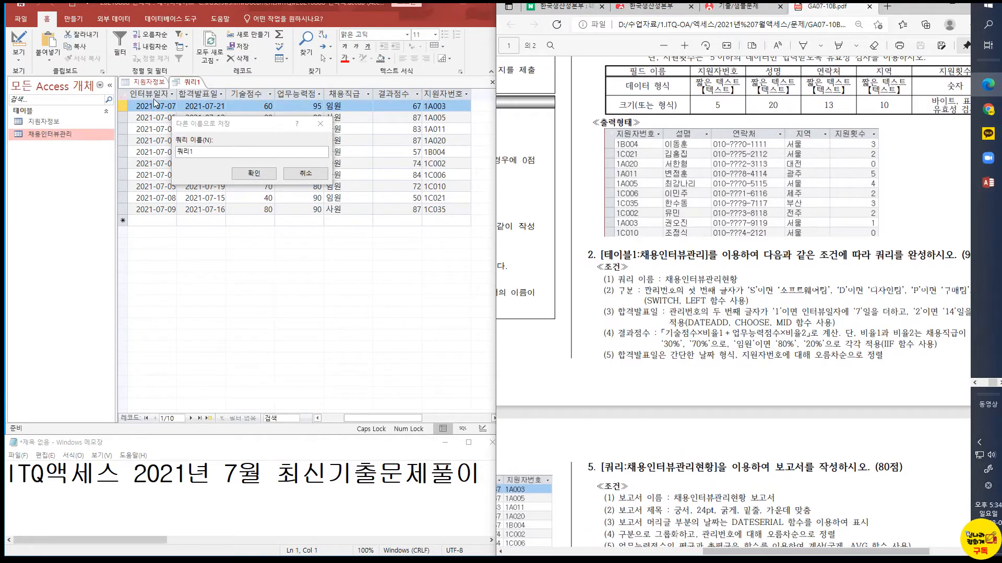
pyautogui.click(167, 152)
pyautogui.write('채용인터뷰')
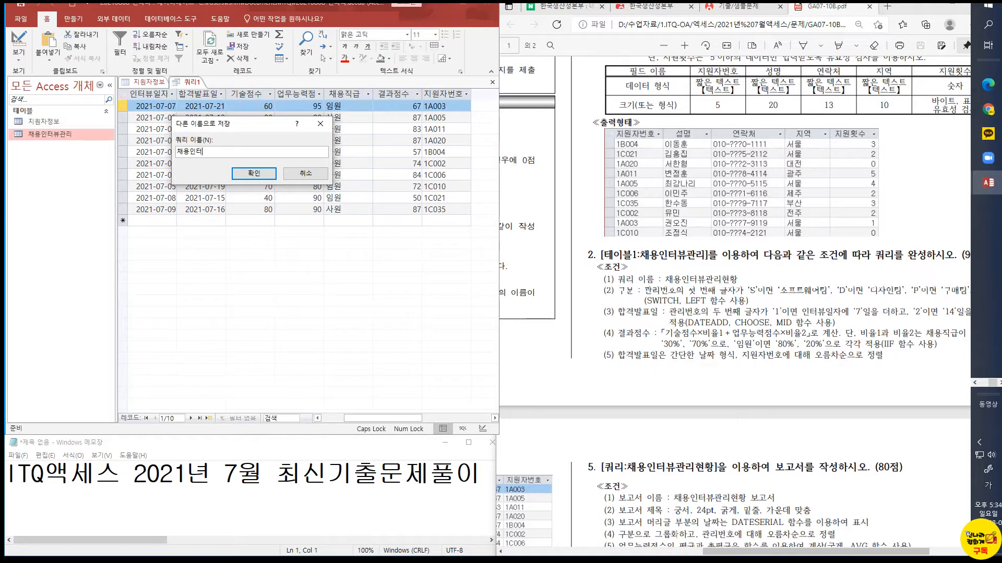
pyautogui.write('관리현황')
pyautogui.press('Return')
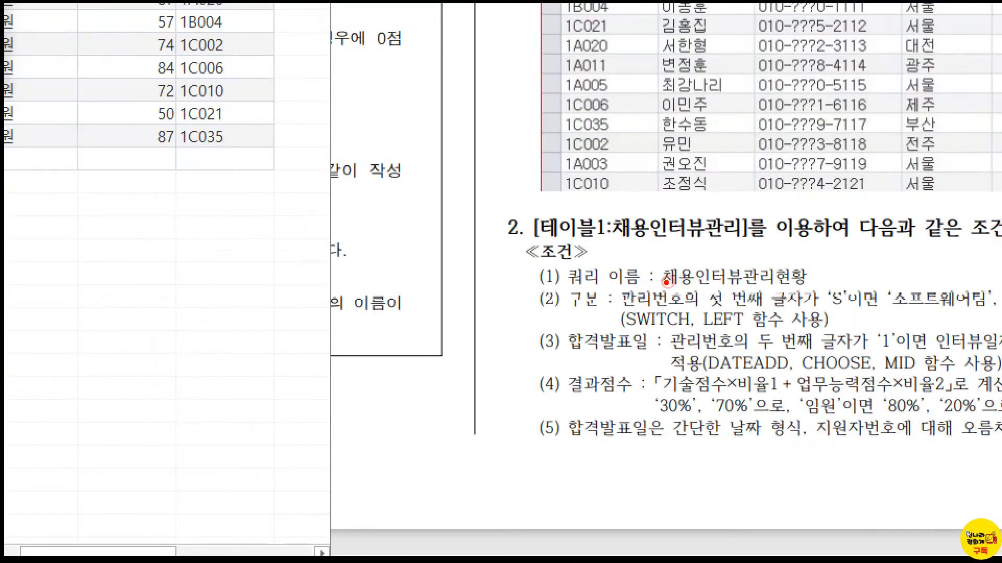
pyautogui.moveTo(652, 258); pyautogui.dragTo(827, 292)
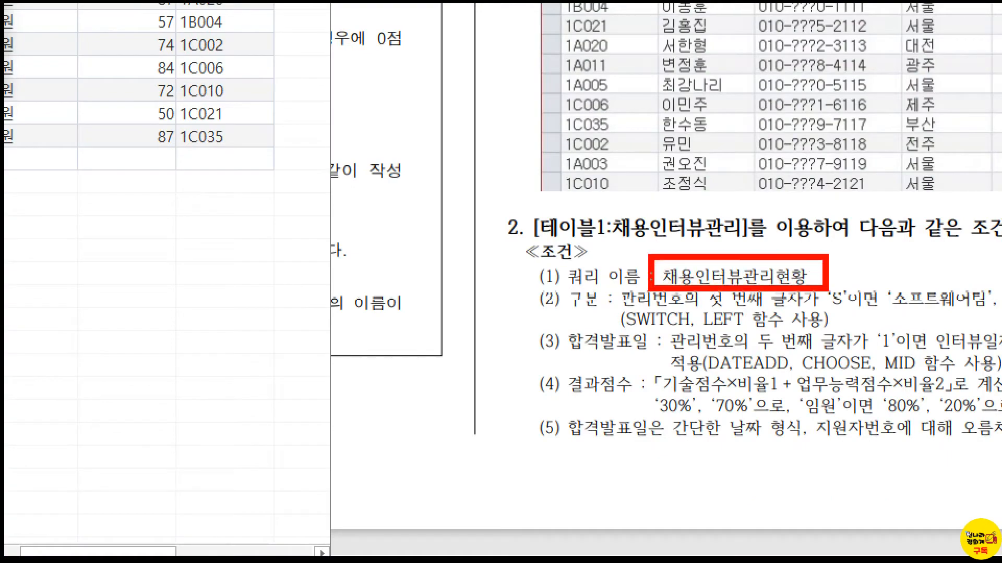
pyautogui.press('Escape')
pyautogui.click(272, 175)
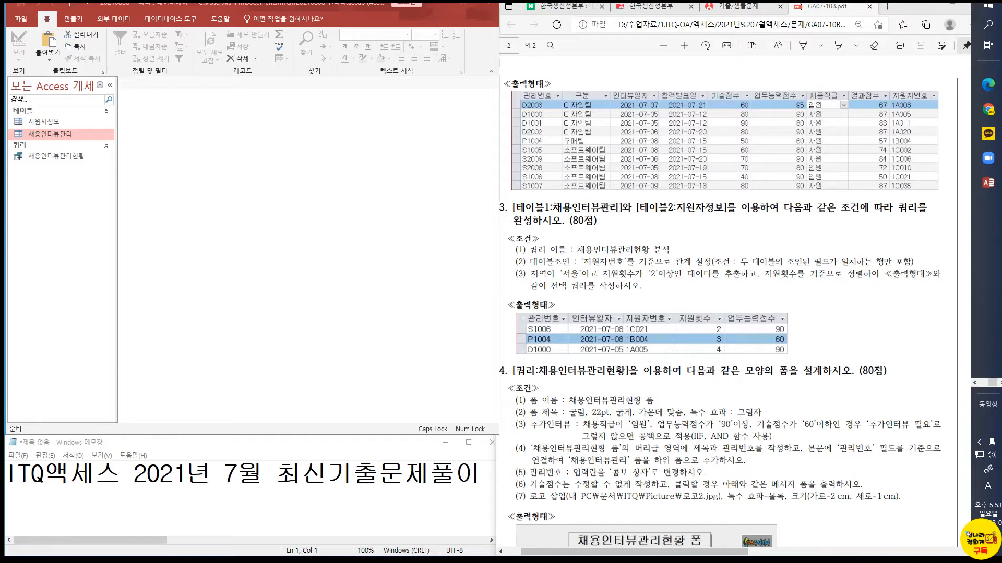
# Create a new query in Design view and add the 지원자정보 and 채용인터뷰관리 tables to it
pyautogui.click(71, 21)
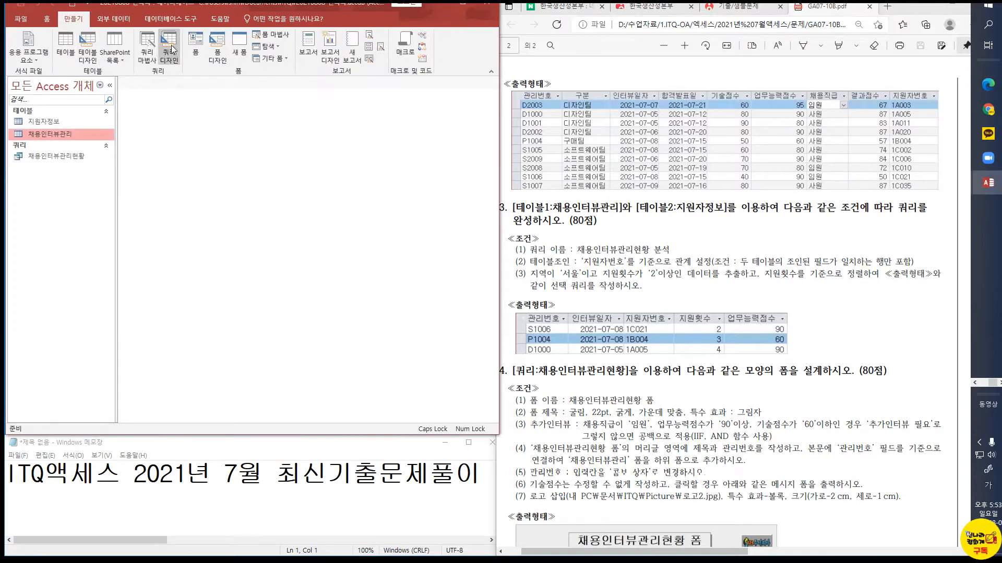
pyautogui.click(172, 48)
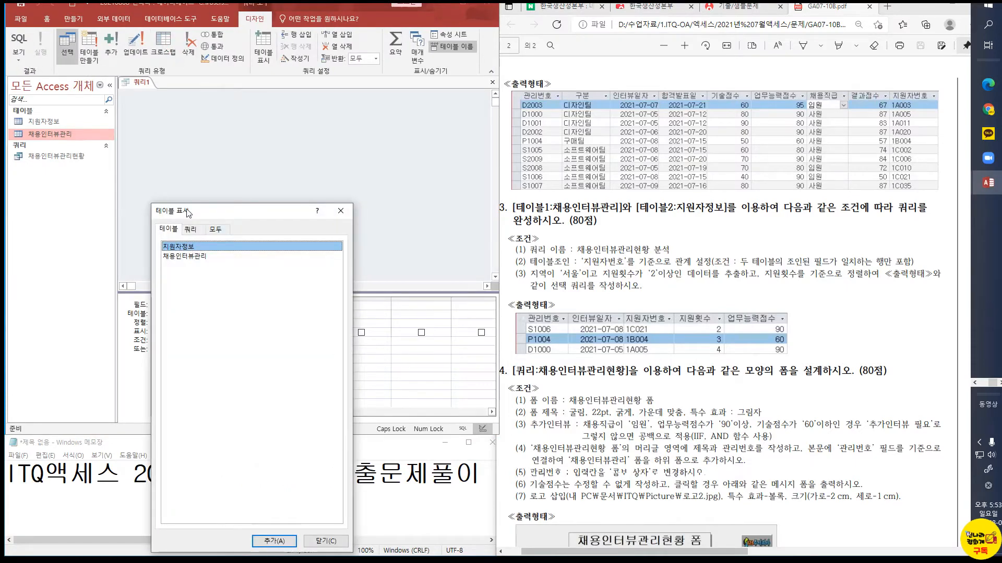
pyautogui.moveTo(195, 134); pyautogui.dragTo(195, 133)
pyautogui.keyDown('shift'); pyautogui.click(211, 177); pyautogui.keyUp('shift')
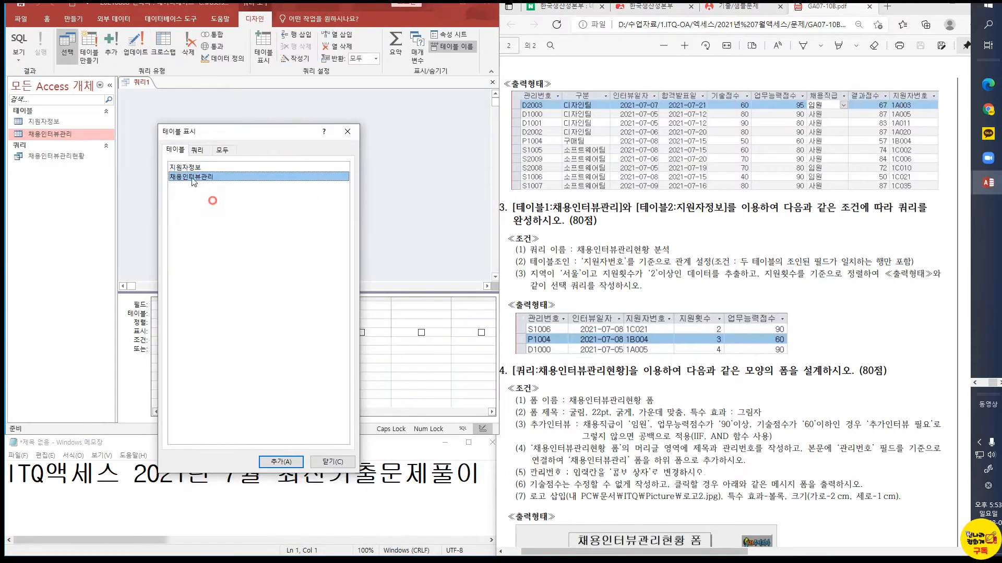
pyautogui.click(282, 462)
pyautogui.click(332, 461)
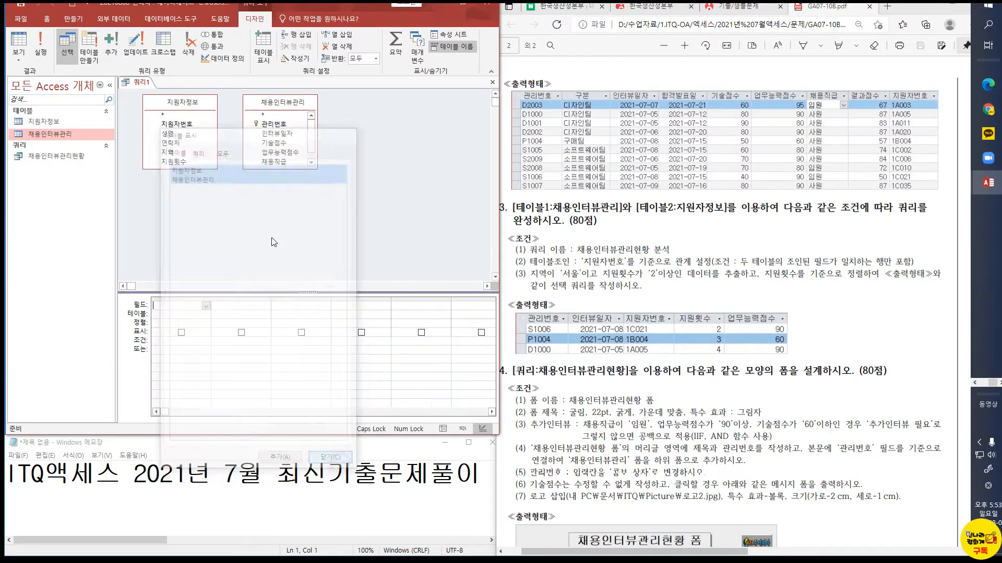
# Join the 지원자정보 and 채용인터뷰관리 tables on 지원자번호, including only rows where the joined fields match
pyautogui.moveTo(276, 168); pyautogui.dragTo(277, 207)
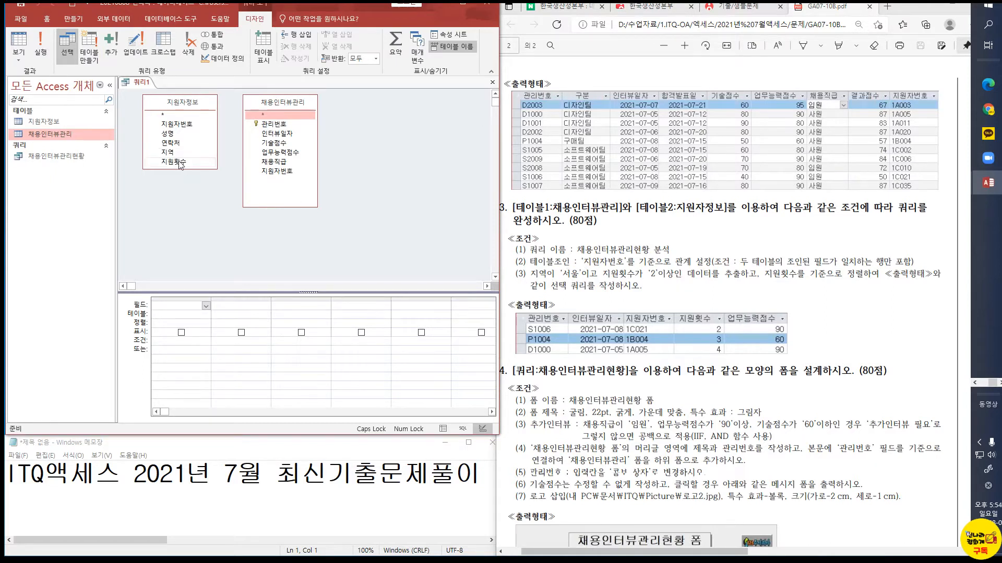
pyautogui.click(188, 127)
pyautogui.moveTo(188, 127); pyautogui.dragTo(277, 174)
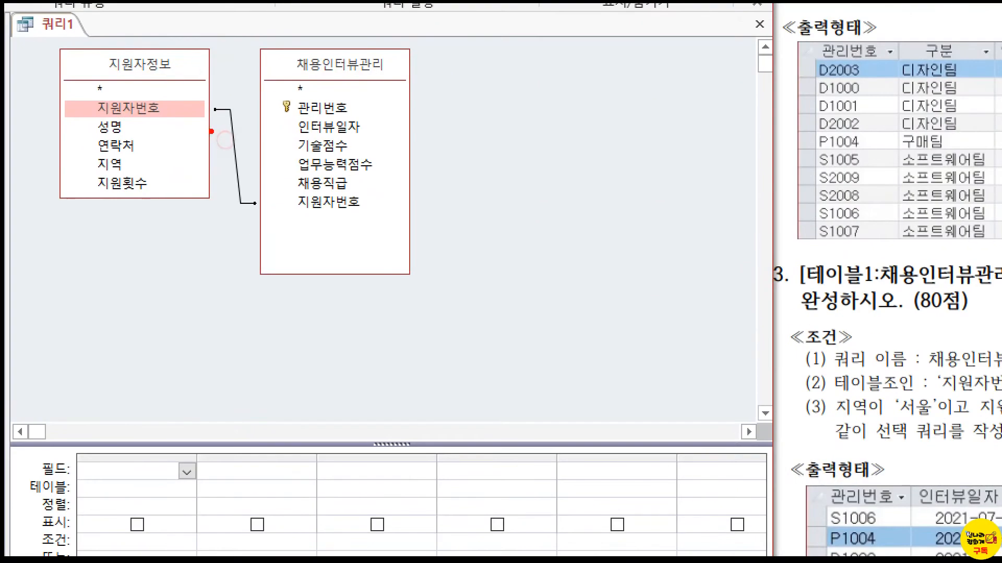
pyautogui.moveTo(218, 124)
pyautogui.mouseDown()
pyautogui.moveTo(228, 129)
pyautogui.moveTo(249, 213)
pyautogui.moveTo(273, 204)
pyautogui.mouseUp()
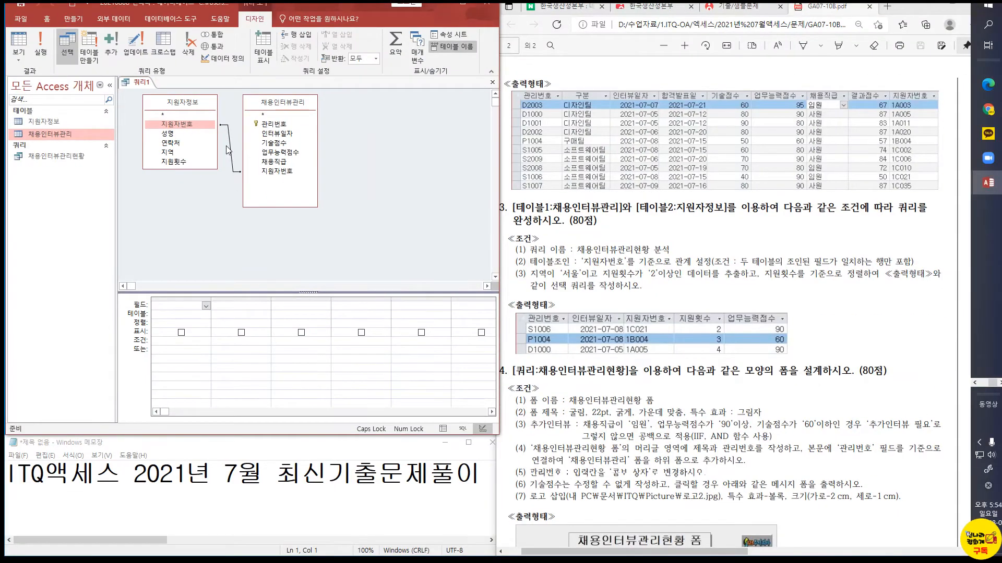
pyautogui.doubleClick(236, 151)
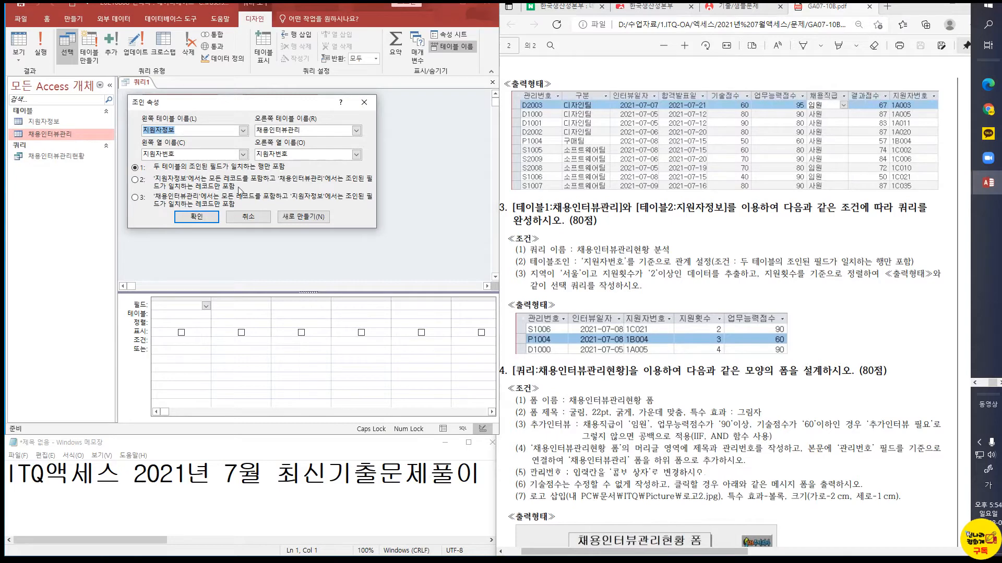
pyautogui.click(203, 217)
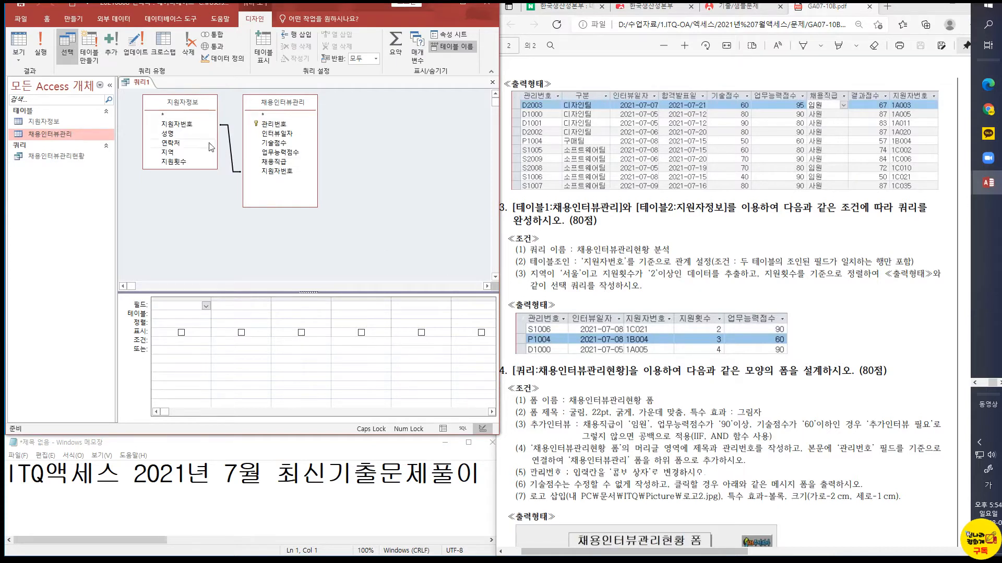
# Add the 관리번호, 인터뷰일자, 지원자번호, 지원횟수 and 업무능력점수 fields to the query grid in that order
pyautogui.click(267, 125)
pyautogui.doubleClick(267, 125)
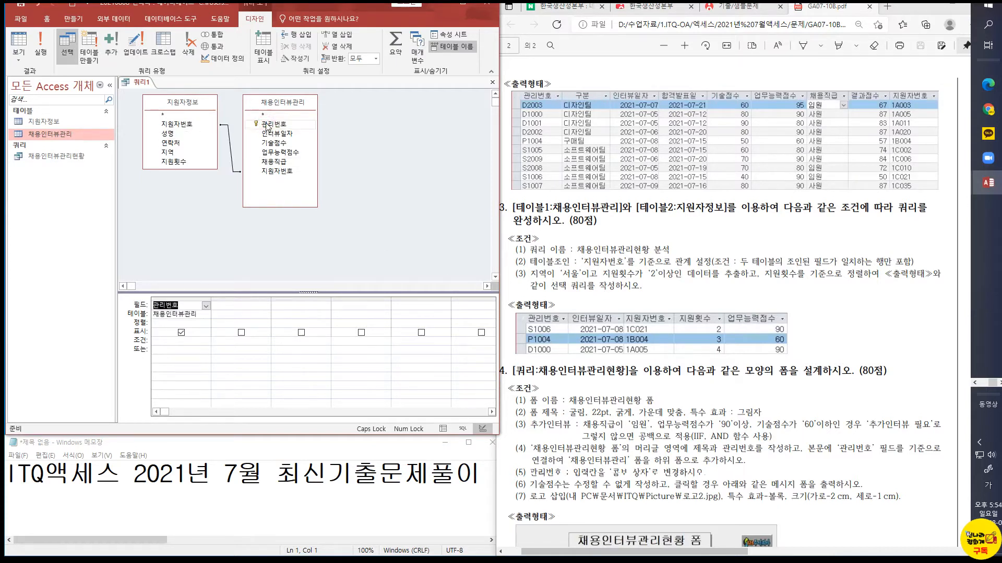
pyautogui.doubleClick(289, 134)
pyautogui.doubleClick(276, 171)
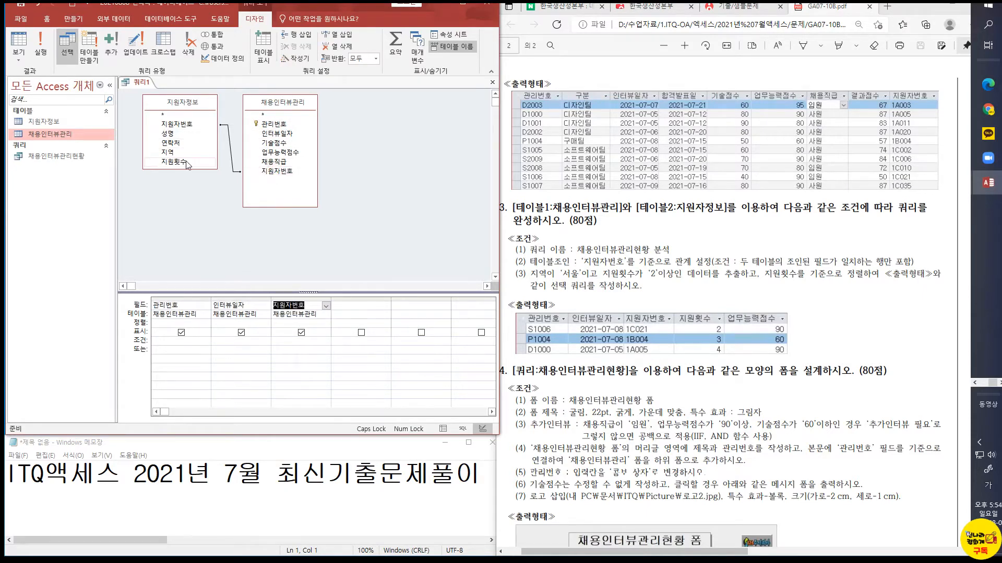
pyautogui.doubleClick(187, 164)
pyautogui.click(275, 155)
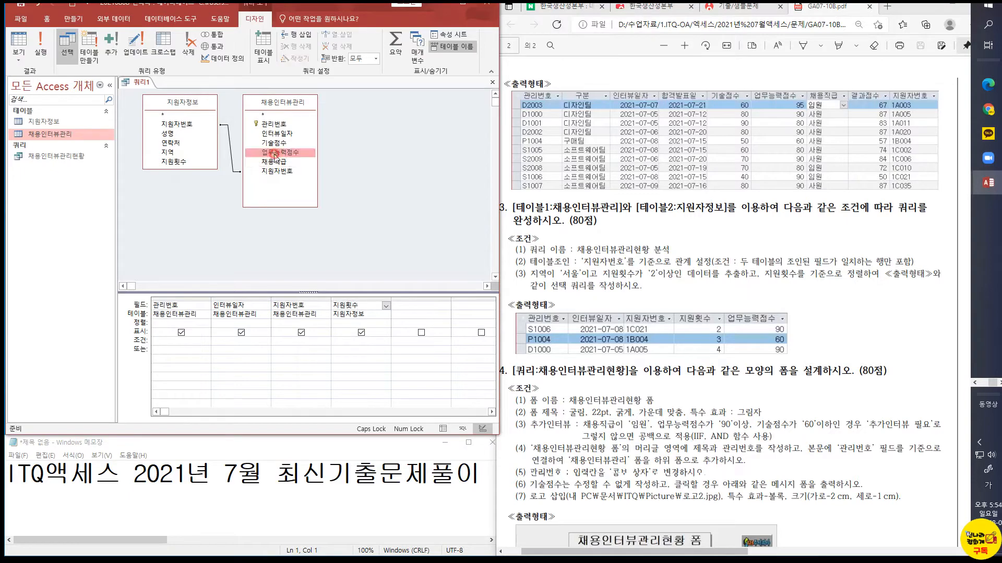
pyautogui.moveTo(274, 155); pyautogui.dragTo(412, 305)
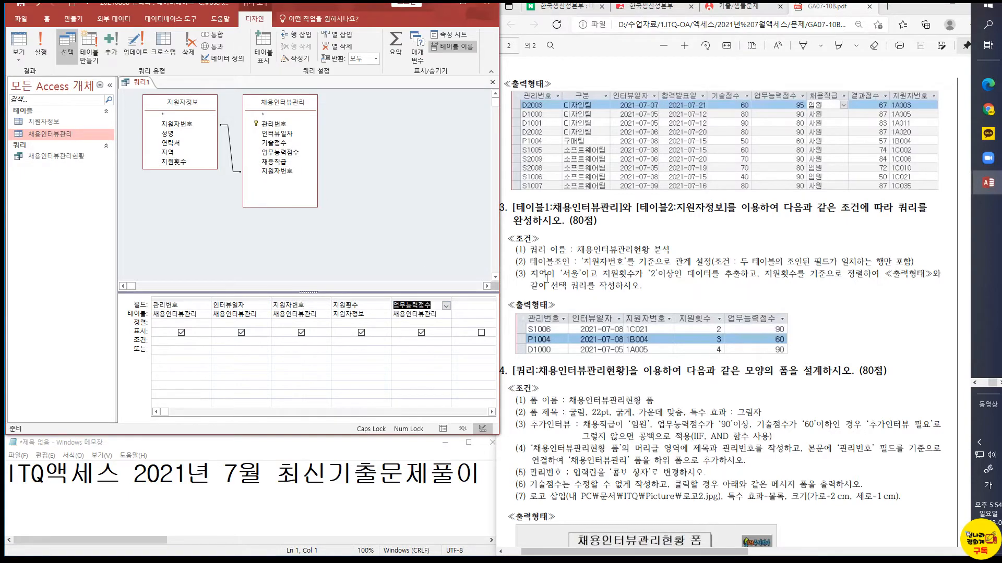
# Add the 지역 field to the query as a hidden column with the criterion "서울"
pyautogui.hotkey('ctrl', '1')
pyautogui.click(547, 278)
pyautogui.moveTo(504, 252); pyautogui.dragTo(635, 274)
pyautogui.press('Escape')
pyautogui.click(478, 307)
pyautogui.doubleClick(178, 153)
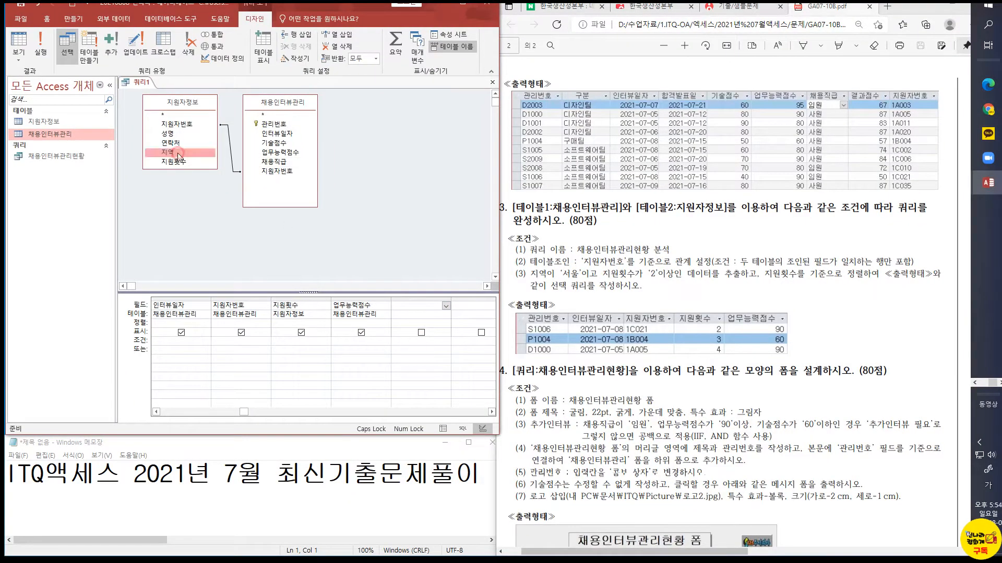
pyautogui.click(421, 332)
pyautogui.click(412, 342)
pyautogui.write('서울')
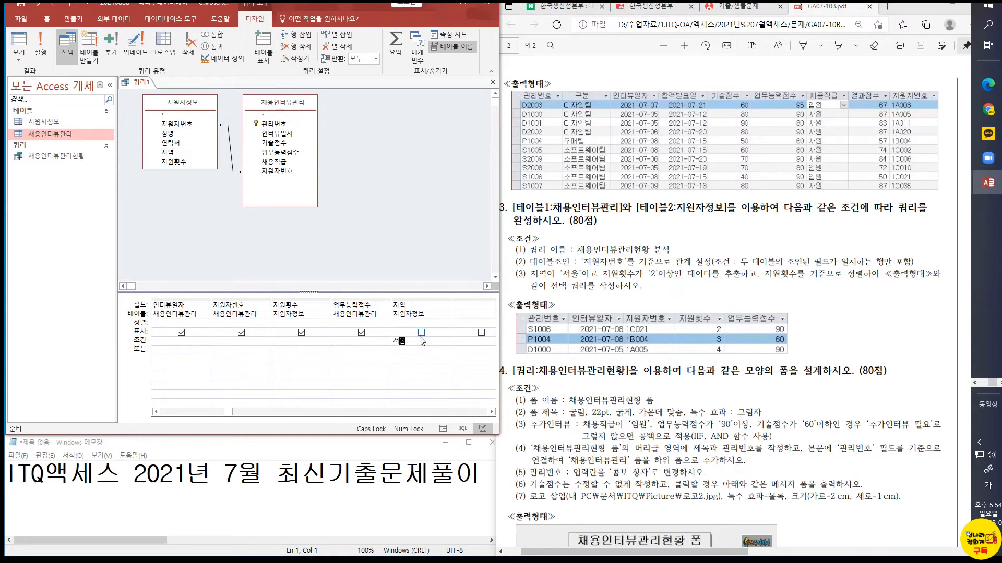
# Set the 지원횟수 criterion to >=2 with ascending sort order, and display the query's datasheet
pyautogui.click(302, 342)
pyautogui.click(307, 323)
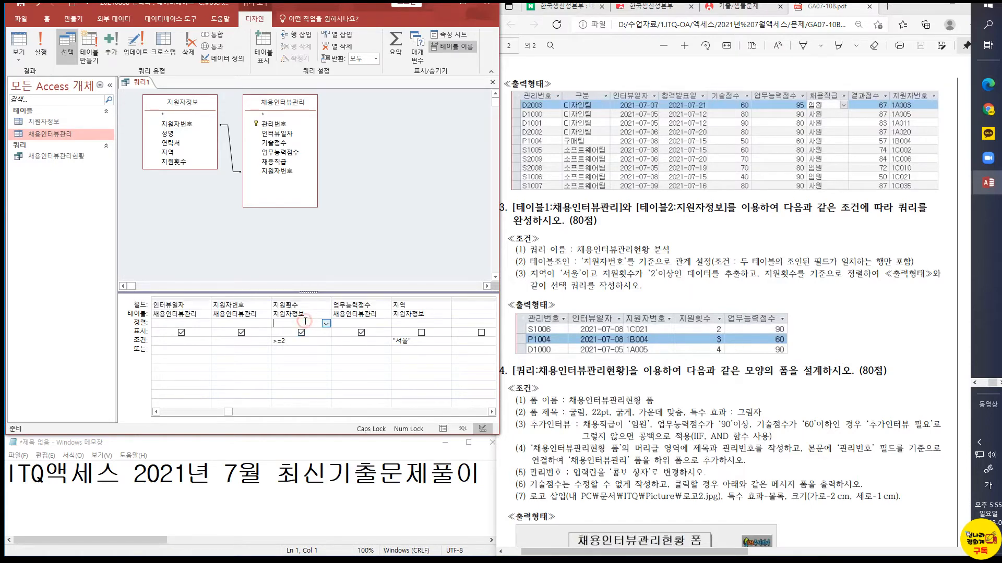
pyautogui.click(326, 323)
pyautogui.click(316, 332)
pyautogui.click(14, 40)
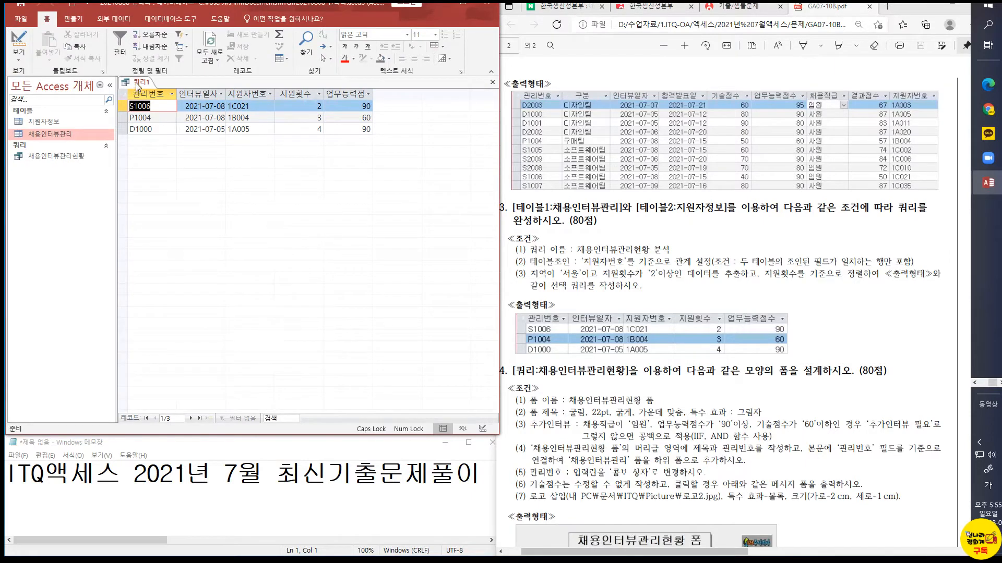
# Save the query as 채용인터뷰관리현황 분석
pyautogui.rightClick(138, 86)
pyautogui.click(158, 92)
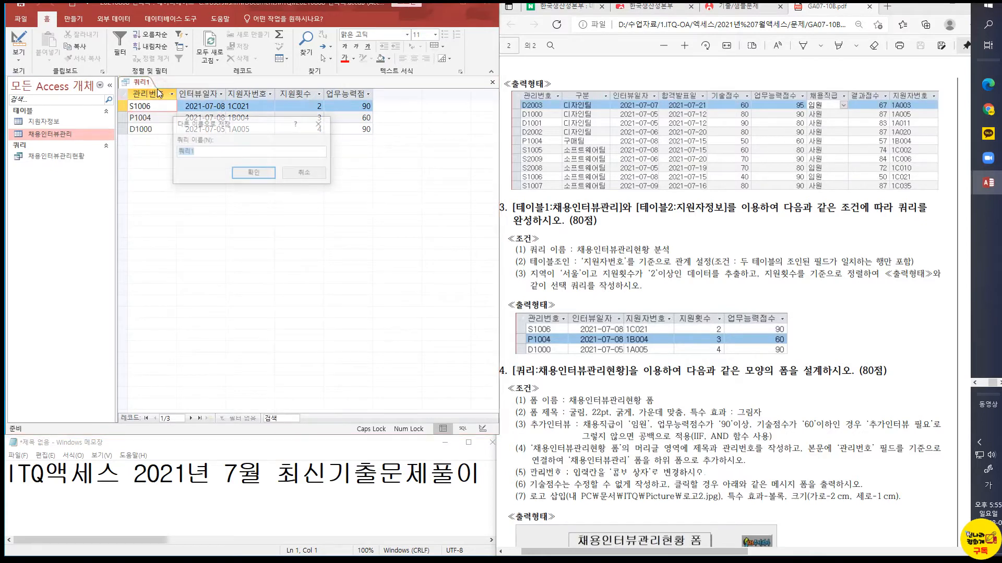
pyautogui.write('채용인터뷰')
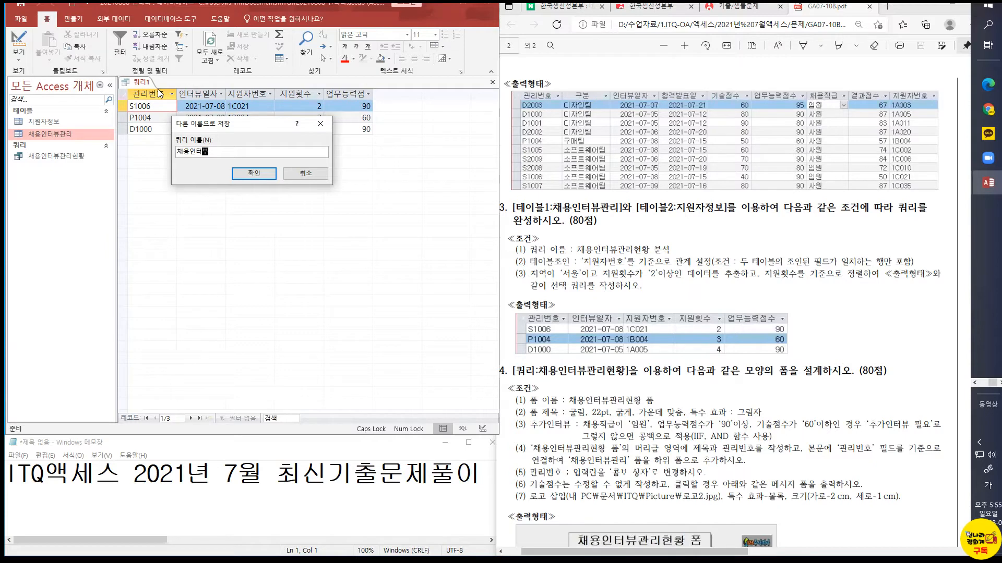
pyautogui.write('관리현황분석')
pyautogui.press('BackSpace')
pyautogui.press('BackSpace')
pyautogui.write('분ㅅ')
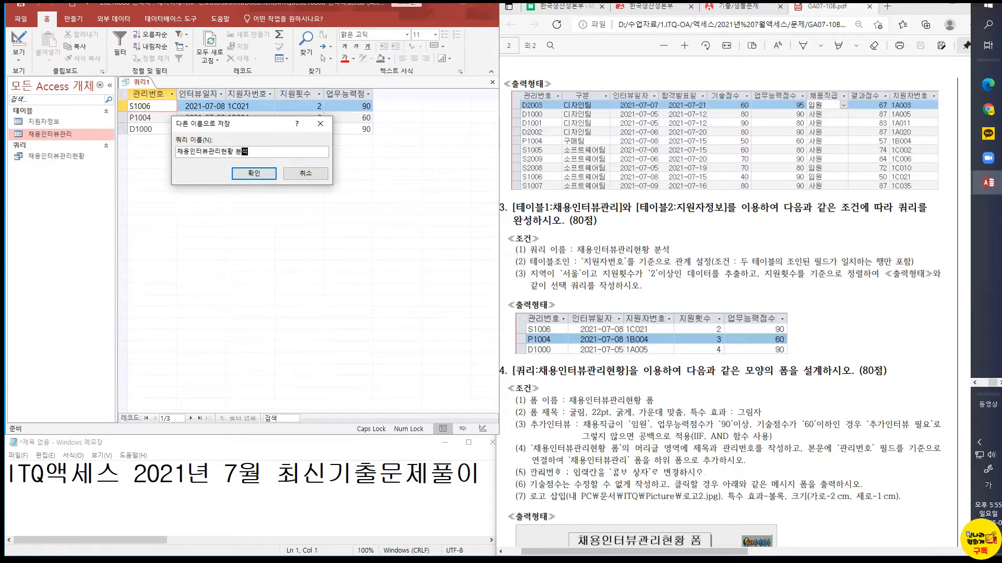
pyautogui.click(238, 177)
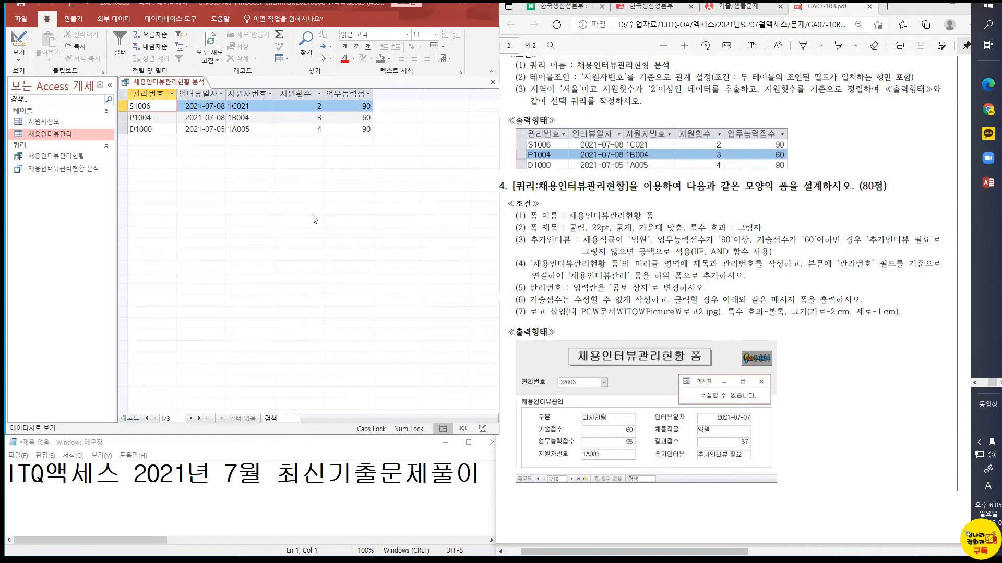
# Start the Form Wizard, allowing its content to open, and choose the query 채용인터뷰관리현황 as the form's source
pyautogui.click(78, 23)
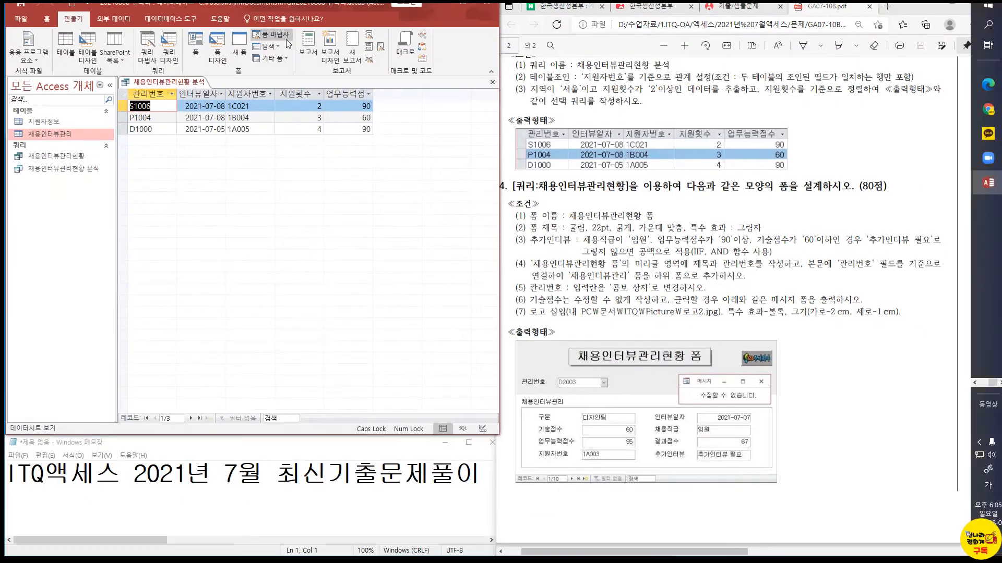
pyautogui.click(284, 37)
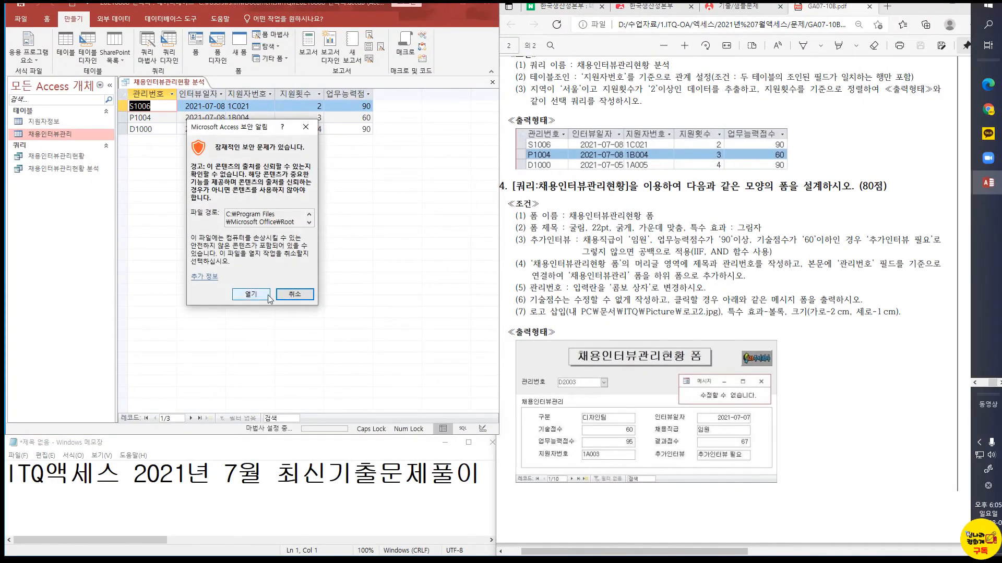
pyautogui.click(257, 296)
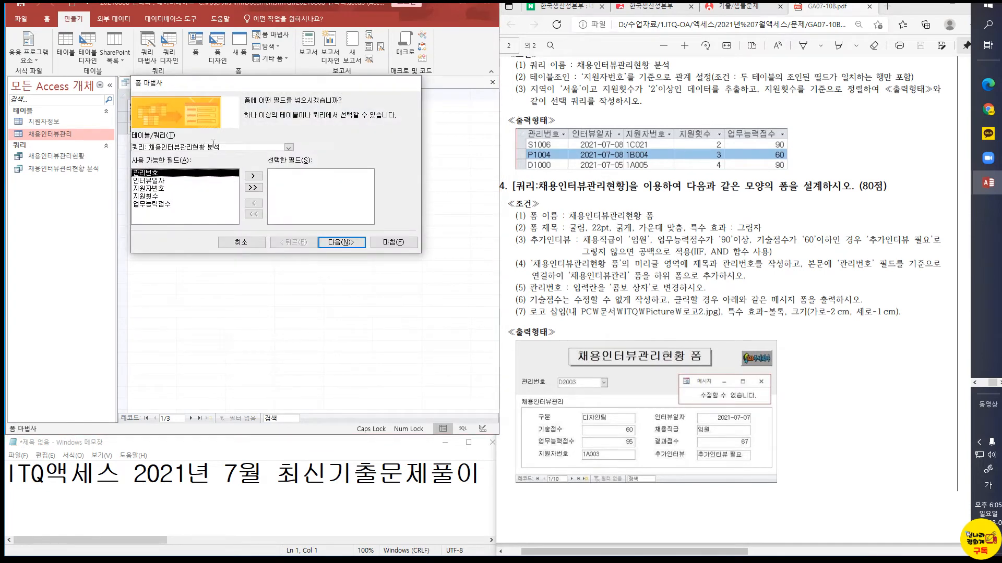
pyautogui.click(284, 147)
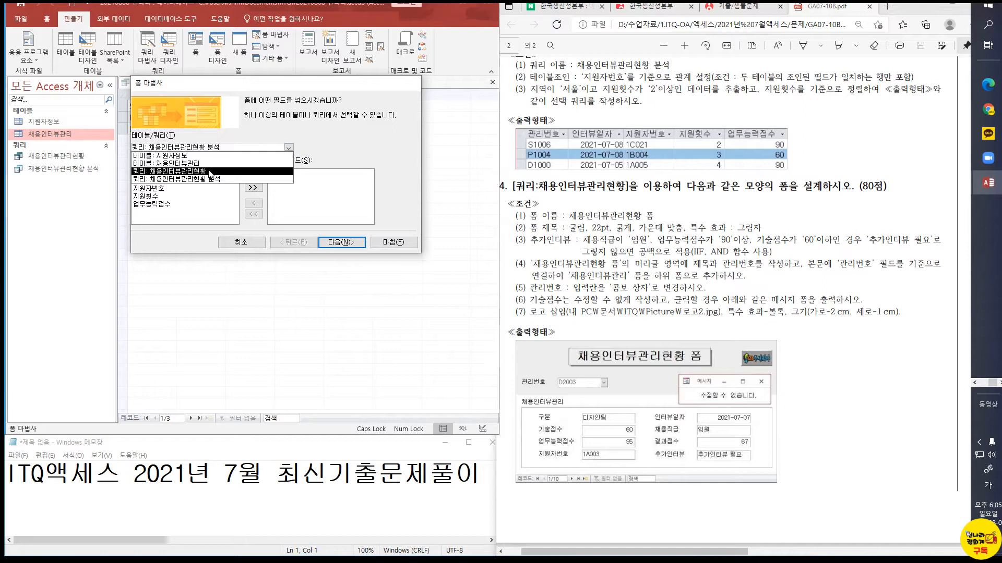
pyautogui.click(185, 155)
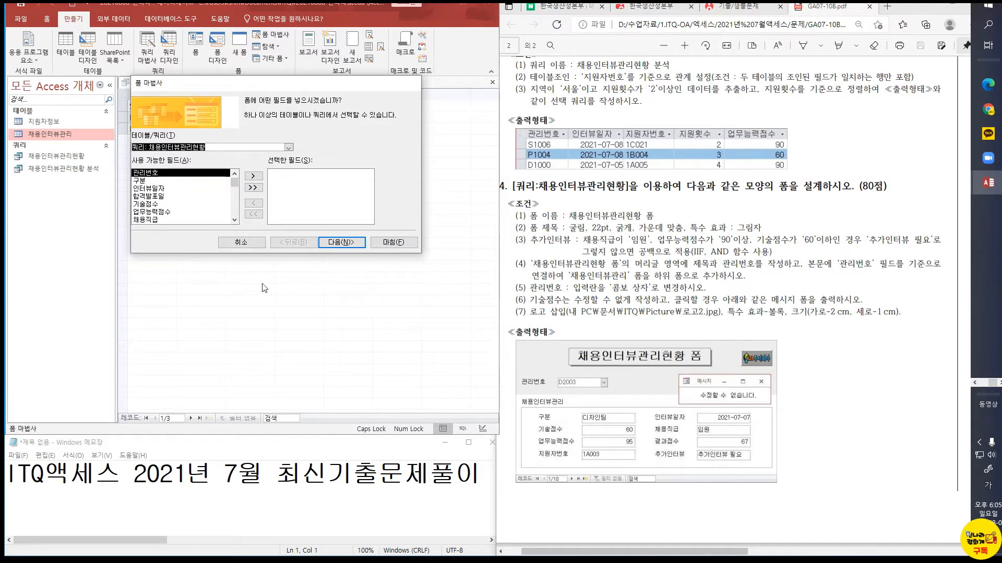
# Include the fields 구분, 기술점수, 업무능력점수, 인터뷰일자, 채용직급, 결과점수 and 지원자번호 in the form
pyautogui.doubleClick(145, 180)
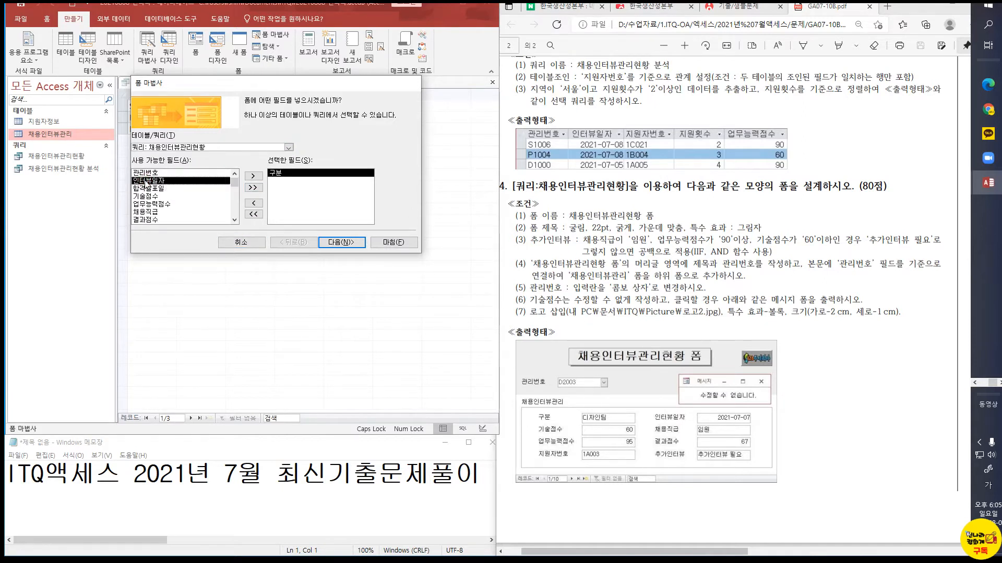
pyautogui.doubleClick(149, 197)
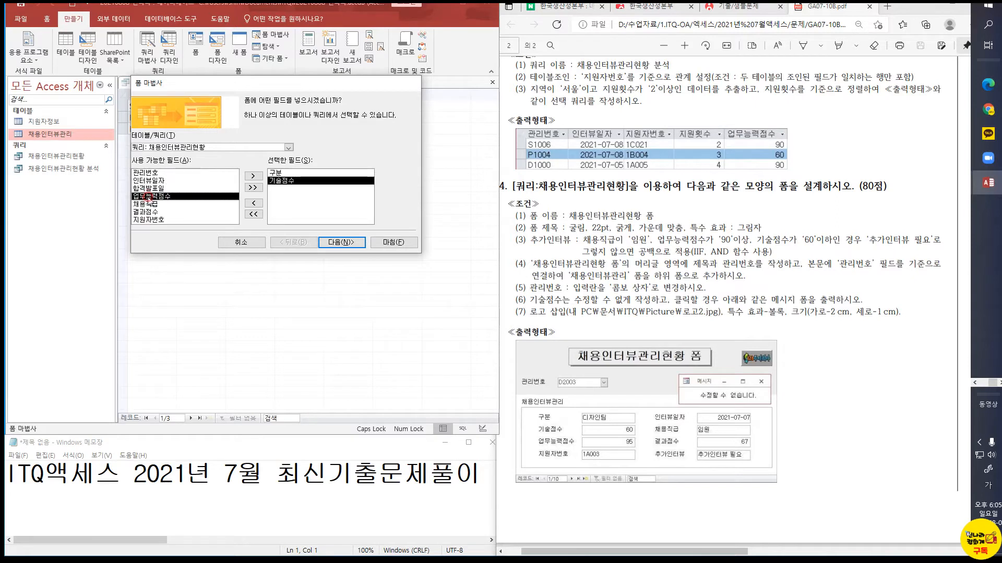
pyautogui.doubleClick(149, 197)
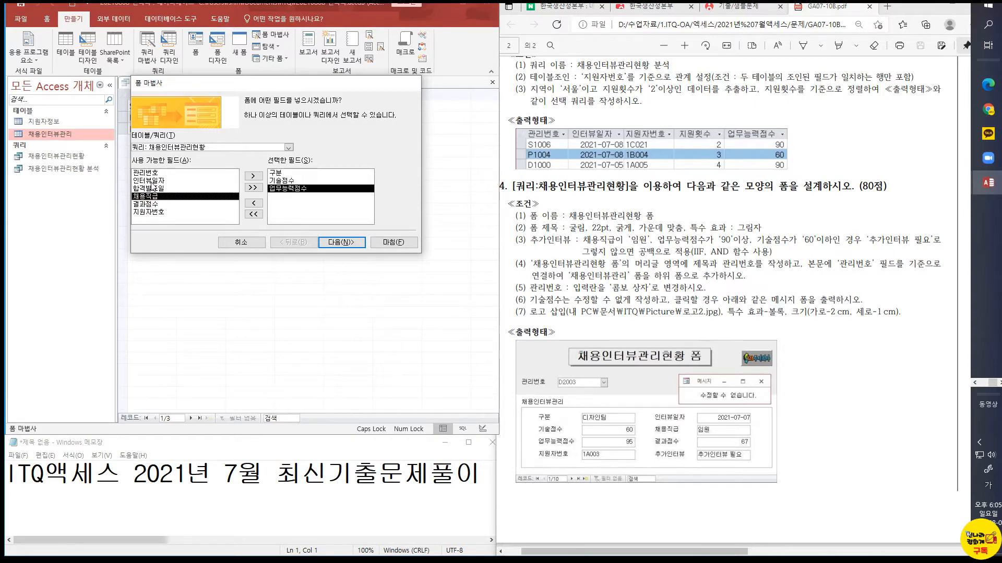
pyautogui.doubleClick(151, 181)
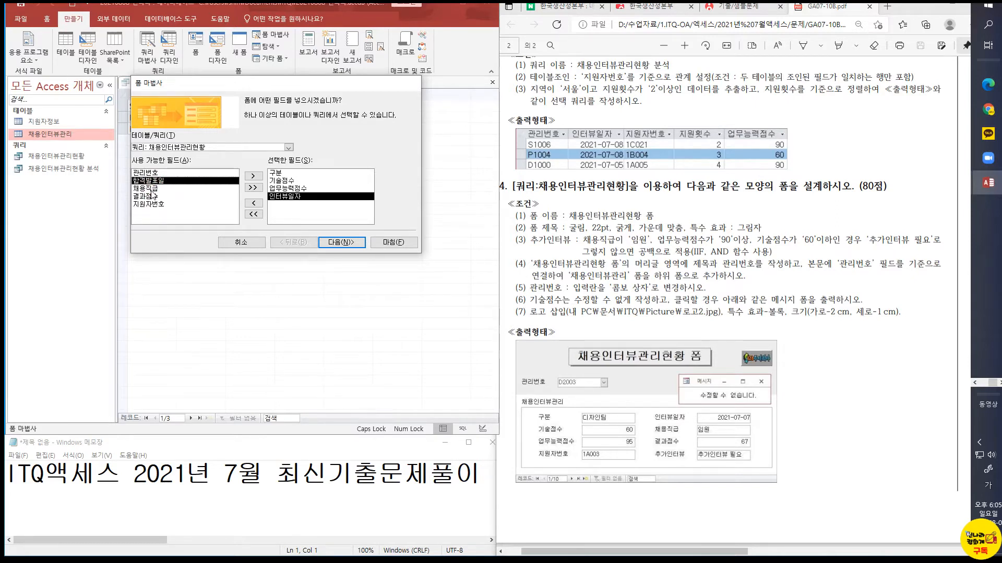
pyautogui.doubleClick(151, 189)
pyautogui.doubleClick(150, 189)
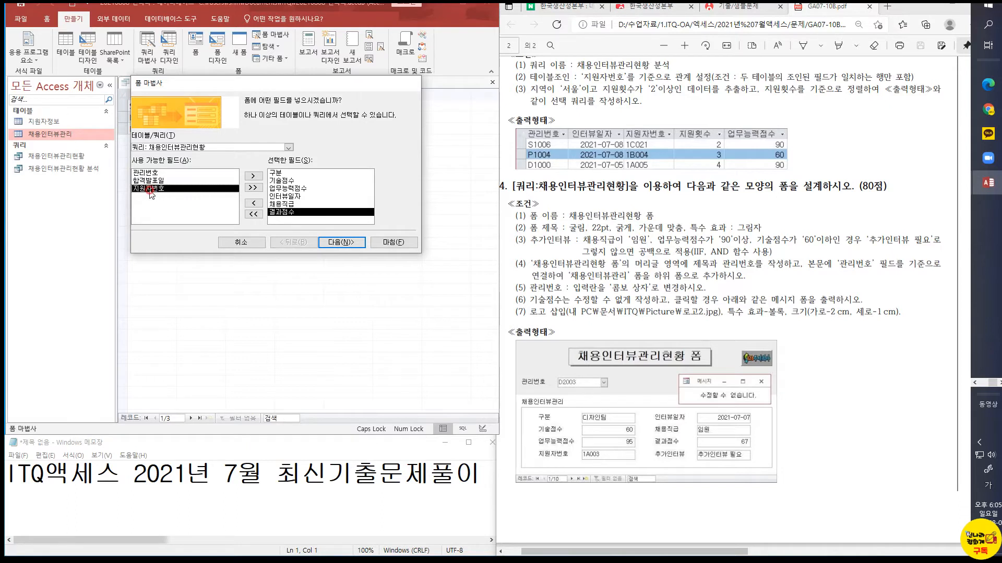
pyautogui.doubleClick(151, 189)
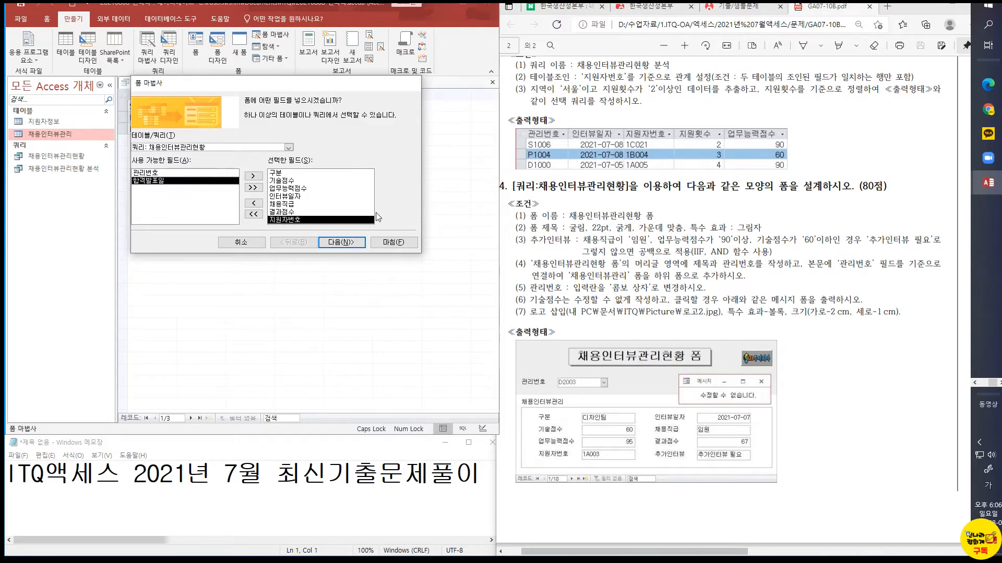
# Keep the columnar layout (열 형식), title the form 채용인터뷰관리, and finish the wizard with the form open for design changes
pyautogui.press('ctrl')
pyautogui.click(339, 243)
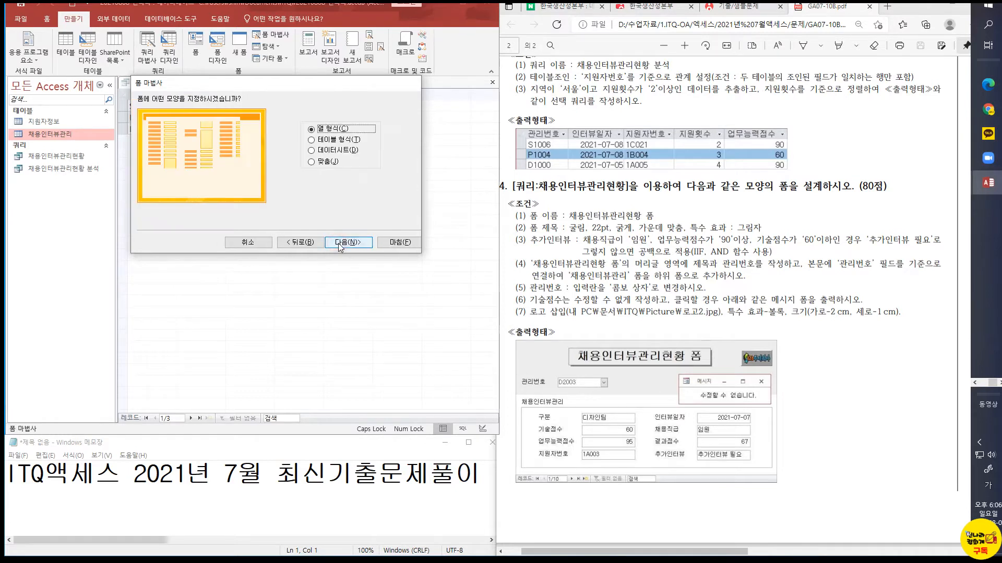
pyautogui.press('ctrl')
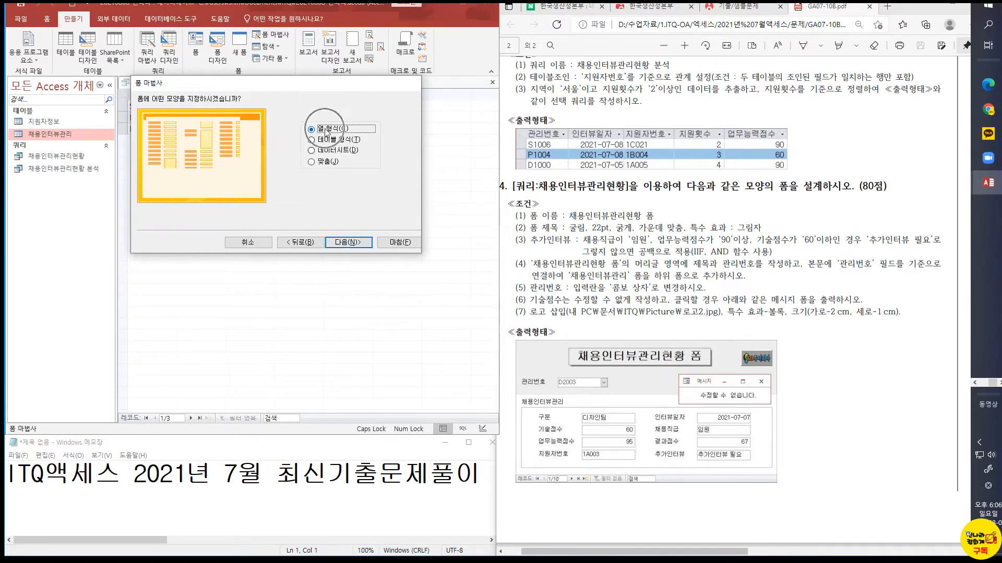
pyautogui.click(349, 243)
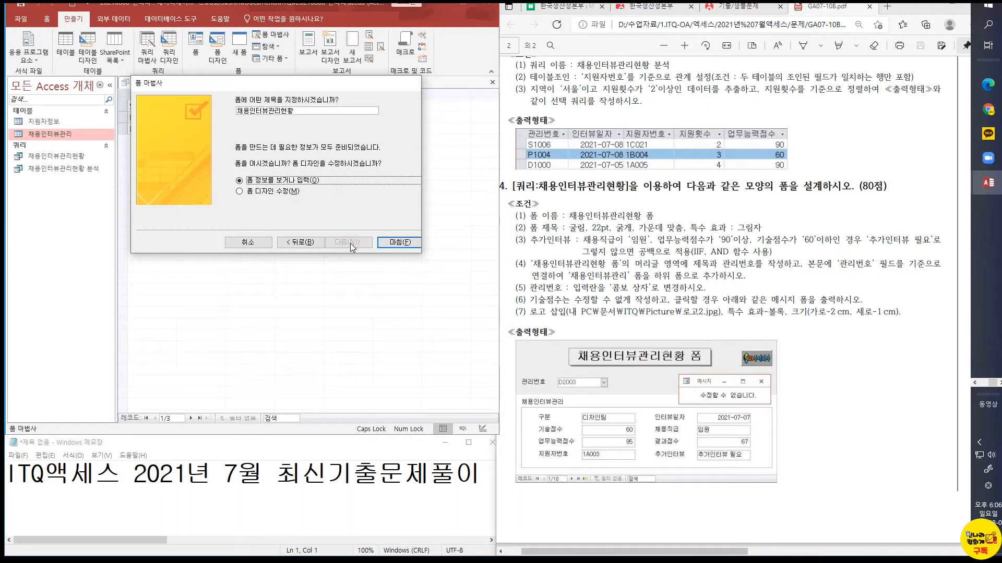
pyautogui.click(296, 110)
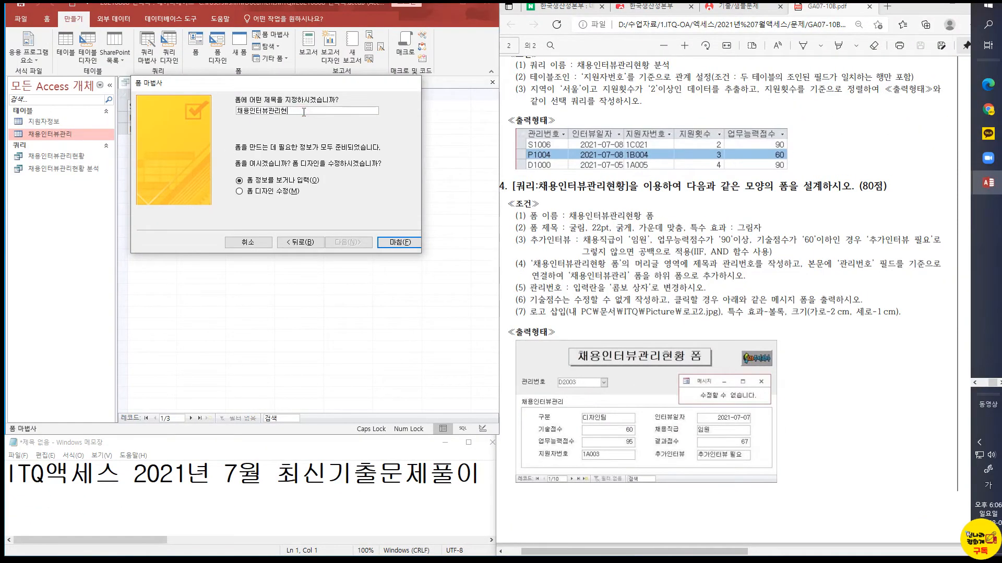
pyautogui.click(258, 192)
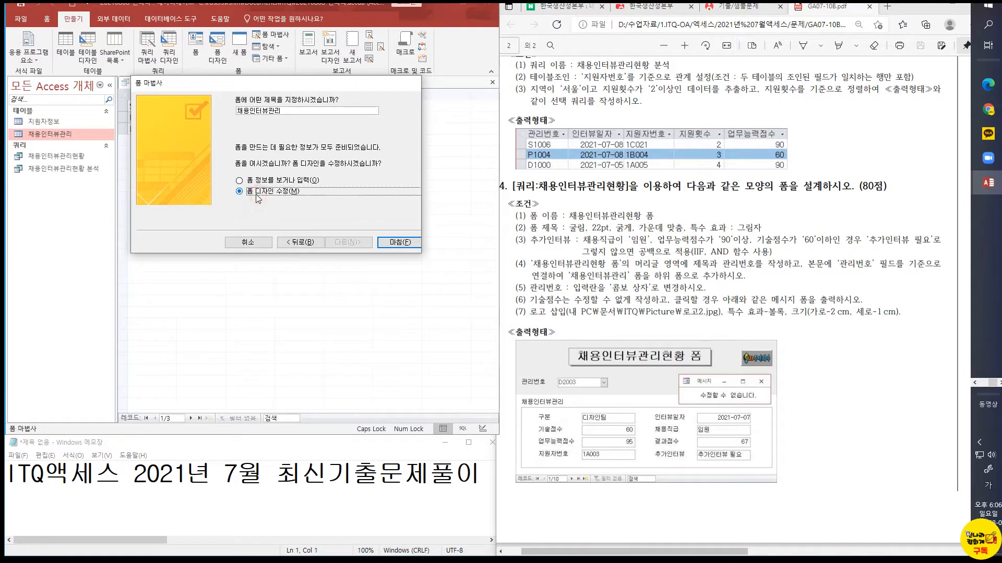
pyautogui.click(409, 244)
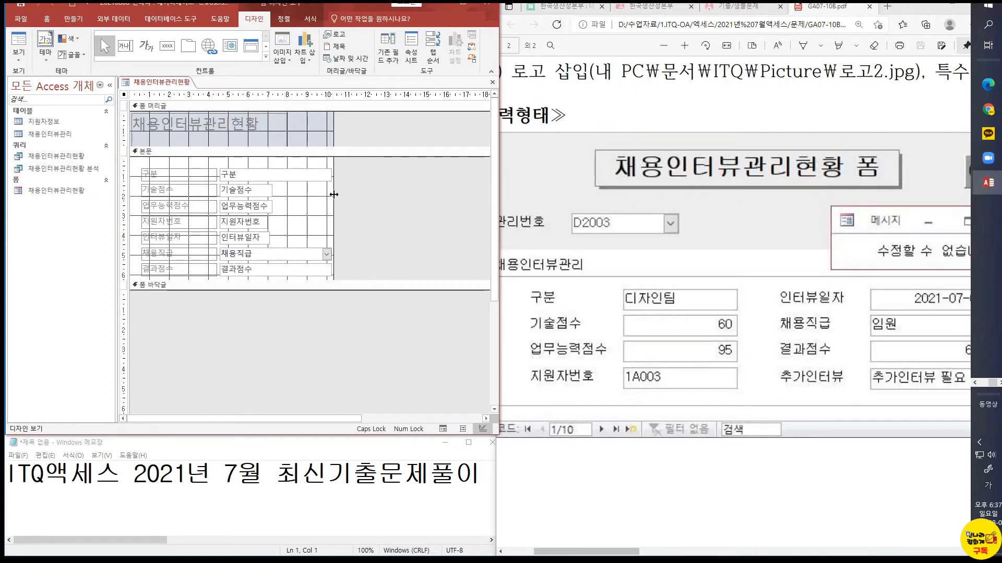
# Remove the form header and footer sections and widen the form's detail area to about 17.5 cm
pyautogui.moveTo(428, 208); pyautogui.dragTo(429, 208)
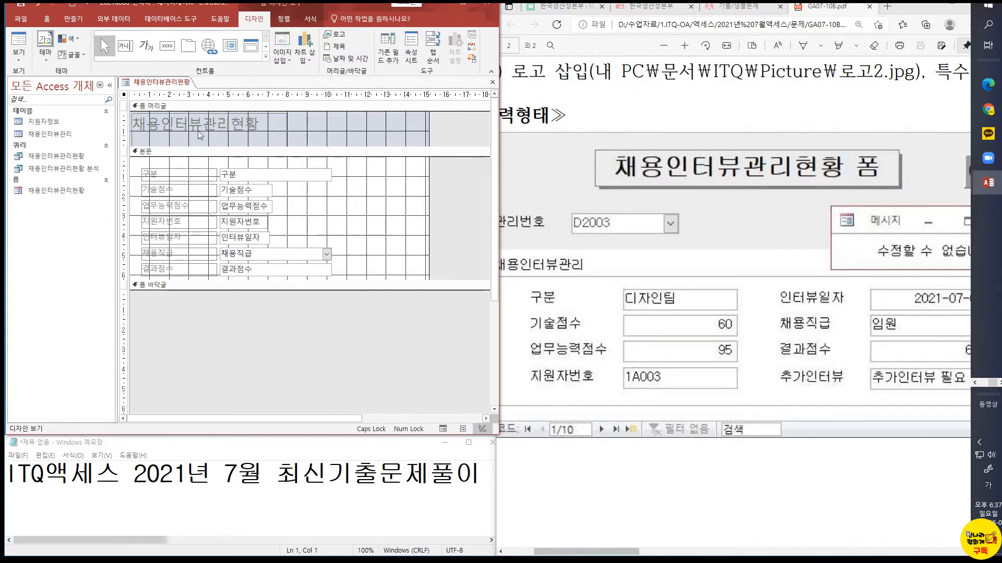
pyautogui.rightClick(157, 104)
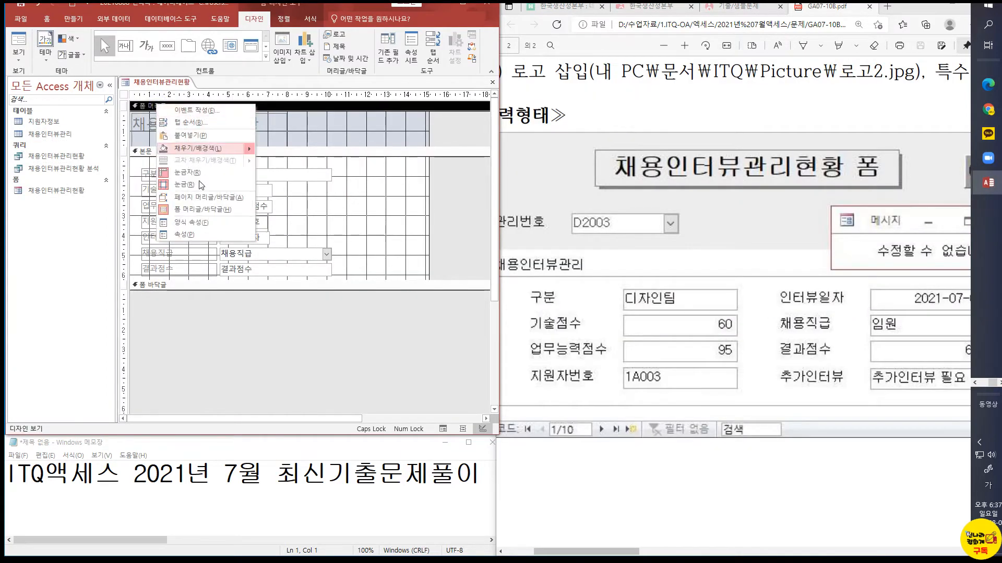
pyautogui.click(190, 209)
pyautogui.click(441, 312)
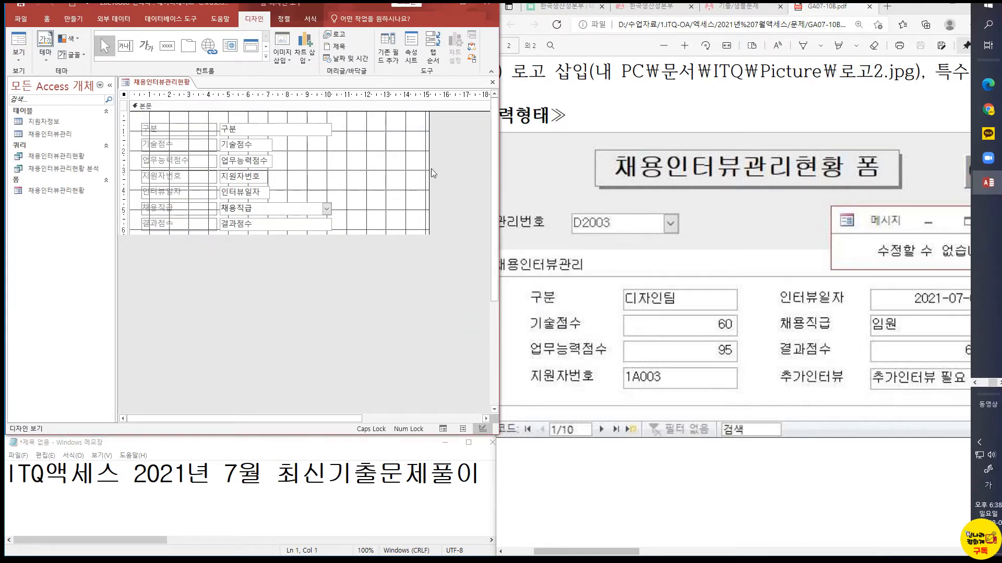
pyautogui.moveTo(429, 174); pyautogui.dragTo(475, 173)
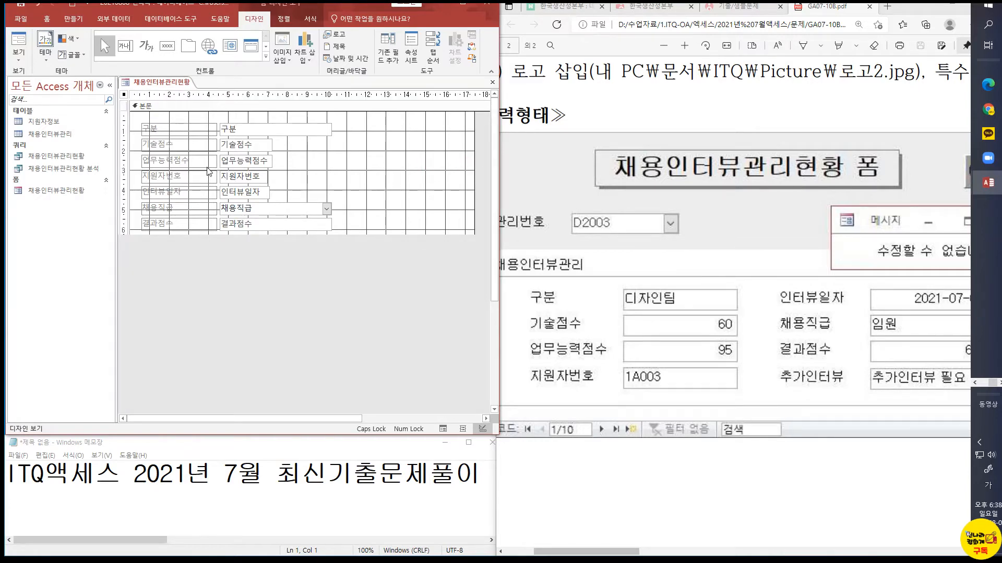
# Move the 인터뷰일자, 채용직급 and 결과점수 labels and fields into a second column, level with 구분, 기술점수 and 업무능력점수
pyautogui.click(157, 191)
pyautogui.keyDown('shift'); pyautogui.click(248, 195); pyautogui.keyUp('shift')
pyautogui.keyDown('shift'); pyautogui.click(212, 208); pyautogui.keyUp('shift')
pyautogui.keyDown('shift'); pyautogui.click(239, 209); pyautogui.keyUp('shift')
pyautogui.keyDown('shift'); pyautogui.click(210, 226); pyautogui.keyUp('shift')
pyautogui.keyDown('shift'); pyautogui.click(257, 228); pyautogui.keyUp('shift')
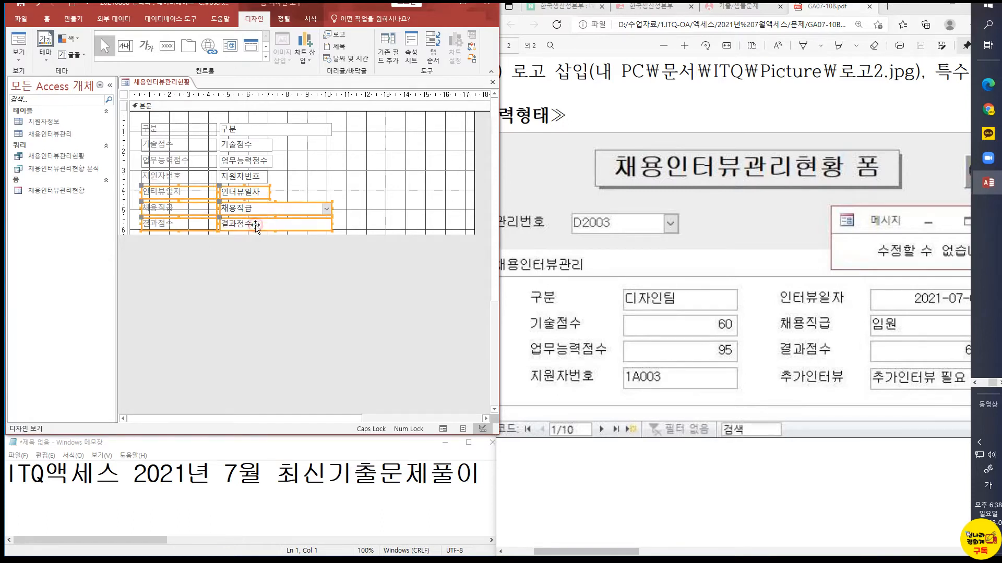
pyautogui.moveTo(236, 191); pyautogui.dragTo(376, 127)
pyautogui.click(311, 198)
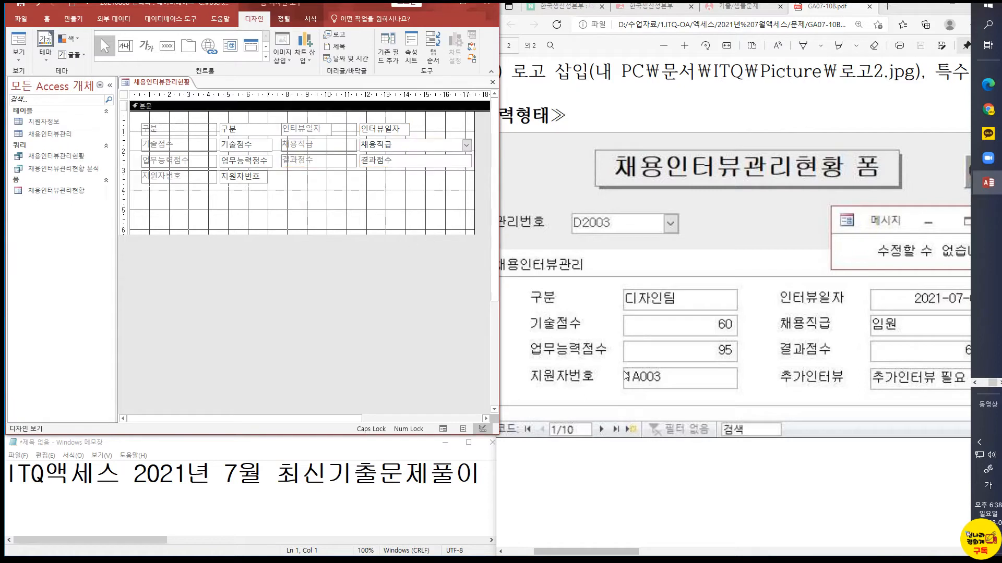
# Narrow the 구분 text box to about the width of the 기술점수 text box below it
pyautogui.click(269, 133)
pyautogui.keyDown('shift'); pyautogui.click(268, 145); pyautogui.keyUp('shift')
pyautogui.keyDown('shift'); pyautogui.click(266, 161); pyautogui.keyUp('shift')
pyautogui.click(299, 193)
pyautogui.click(268, 145)
pyautogui.click(269, 129)
pyautogui.moveTo(272, 128)
pyautogui.mouseDown()
pyautogui.moveTo(330, 129)
pyautogui.moveTo(273, 132)
pyautogui.mouseUp()
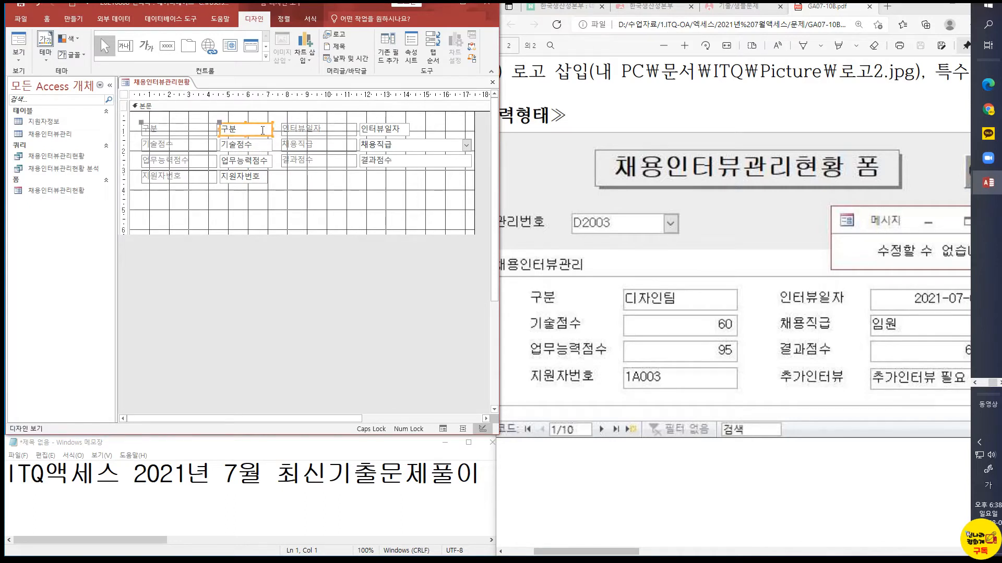
# Size the 구분, 기술점수, 업무능력점수 and 지원자번호 text boxes to the widest of them (가장 넓은 너비에)
pyautogui.keyDown('shift'); pyautogui.click(262, 146); pyautogui.keyUp('shift')
pyautogui.keyDown('shift'); pyautogui.click(262, 161); pyautogui.keyUp('shift')
pyautogui.keyDown('shift'); pyautogui.click(264, 177); pyautogui.keyUp('shift')
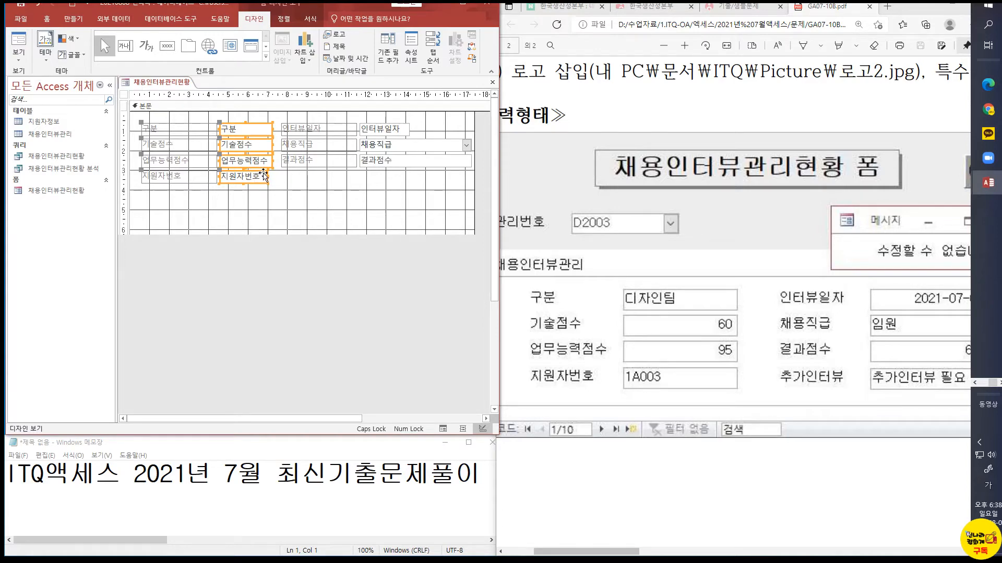
pyautogui.click(285, 21)
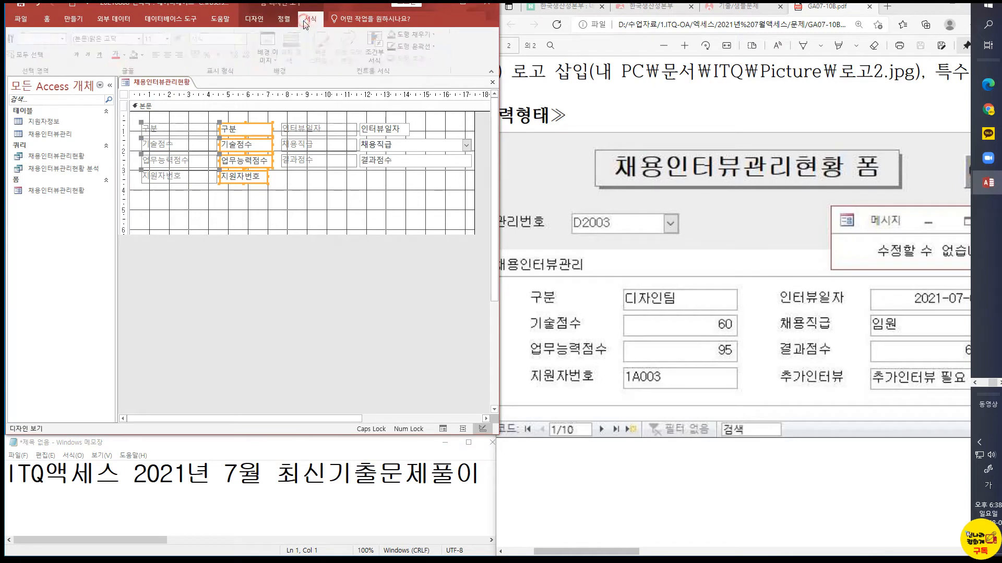
pyautogui.click(368, 65)
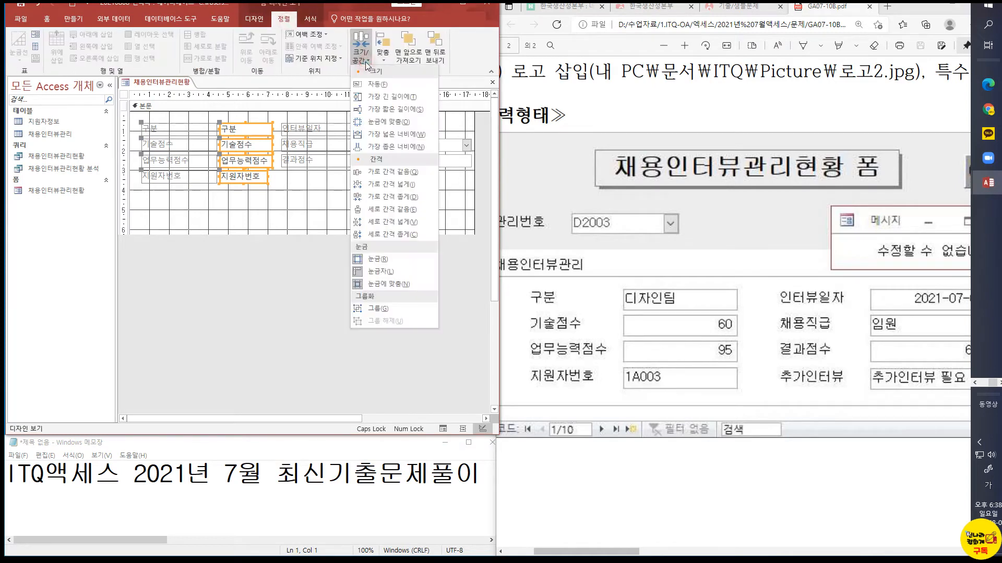
pyautogui.click(393, 136)
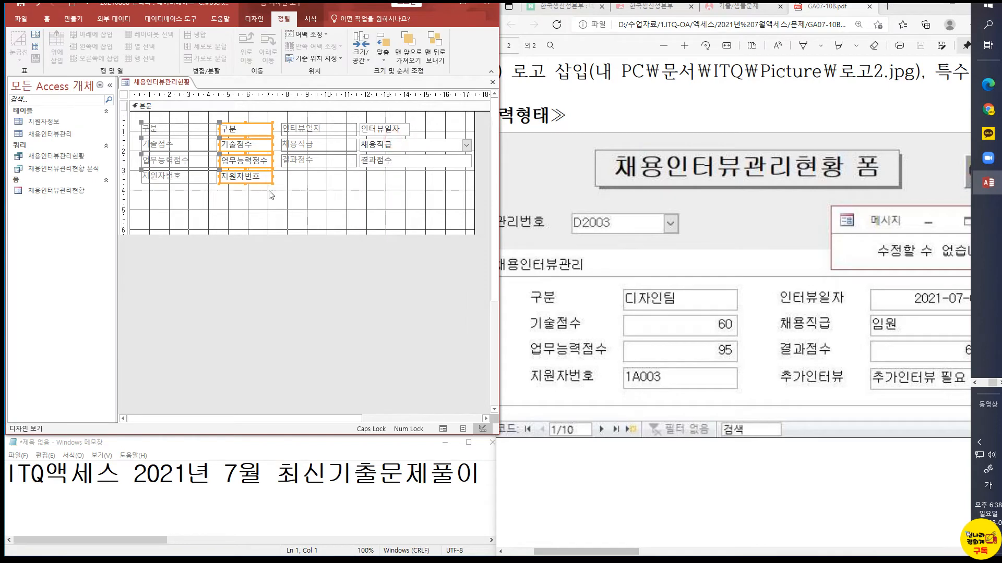
pyautogui.click(333, 189)
# Widen the 인터뷰일자 text box to about 3.5 cm
pyautogui.click(402, 132)
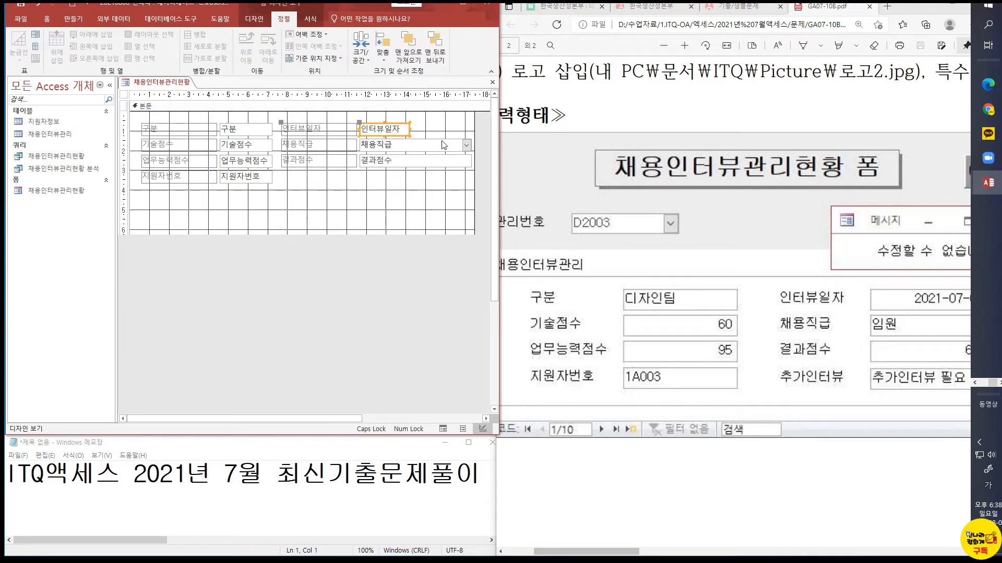
pyautogui.moveTo(410, 128); pyautogui.dragTo(429, 128)
pyautogui.click(438, 145)
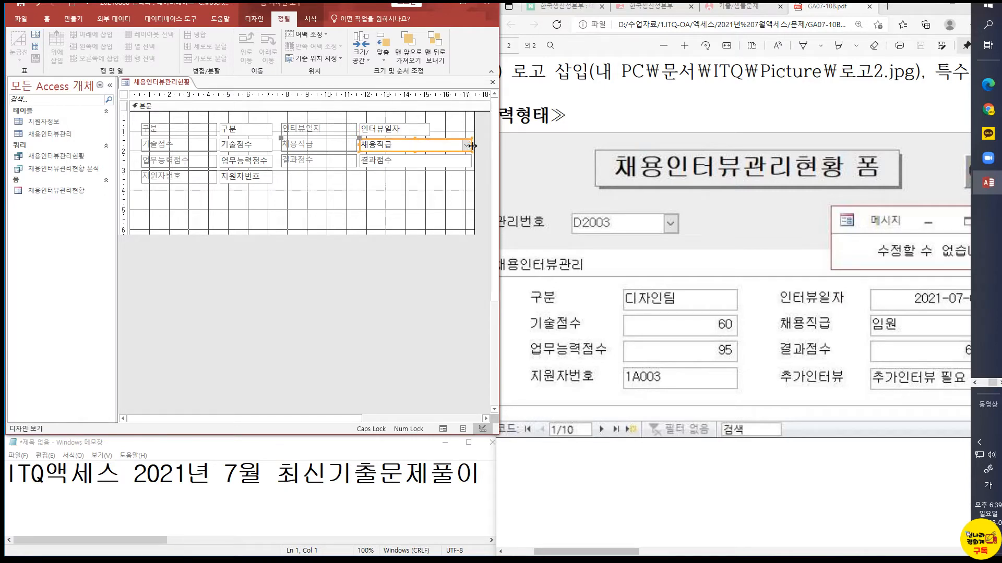
pyautogui.click(387, 129)
pyautogui.click(371, 176)
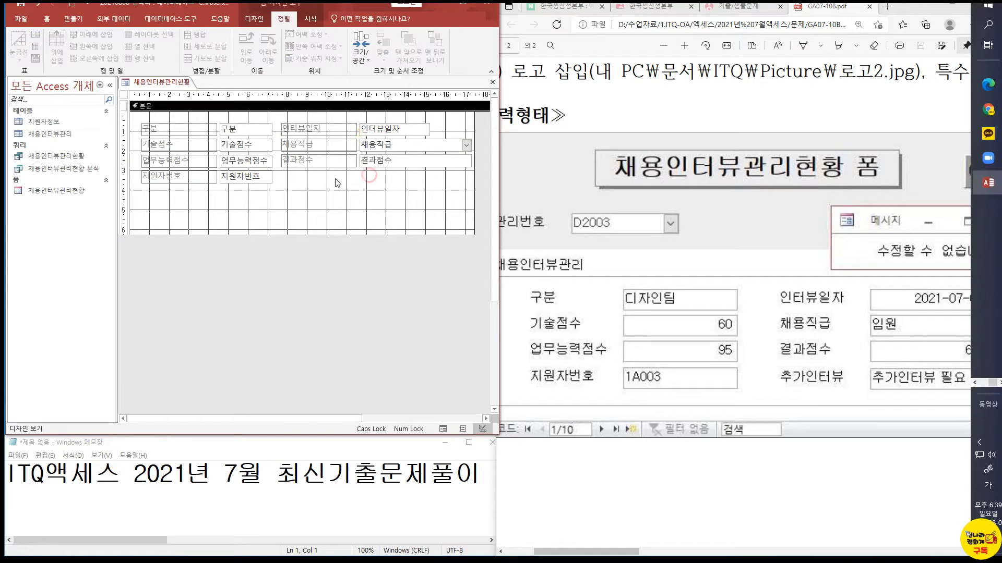
# Add an unbound text box below the 결과점수 field with the text box wizard's default settings and name it 추가인터뷰
pyautogui.click(255, 19)
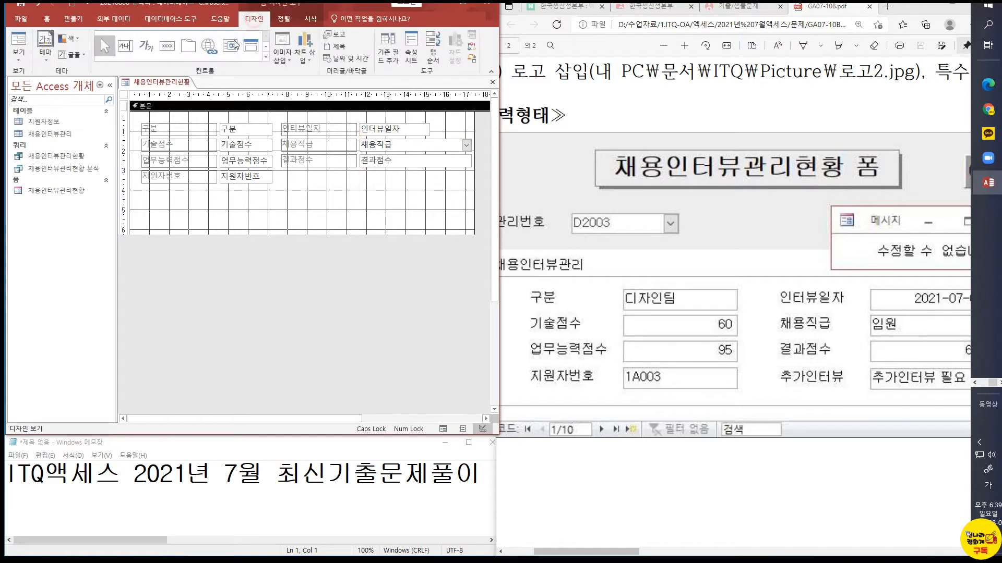
pyautogui.click(126, 46)
pyautogui.moveTo(360, 172); pyautogui.dragTo(461, 184)
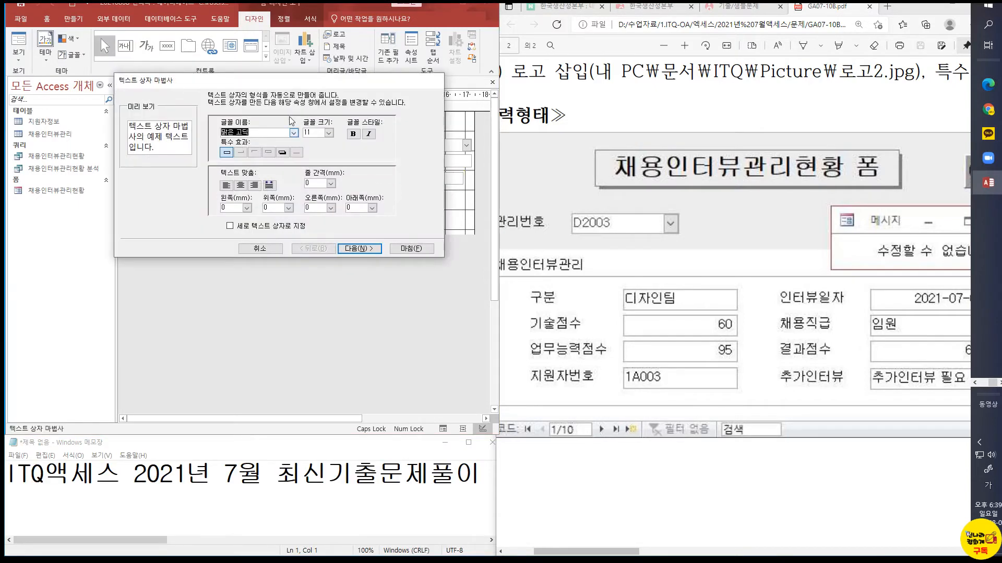
pyautogui.moveTo(306, 239); pyautogui.dragTo(307, 260)
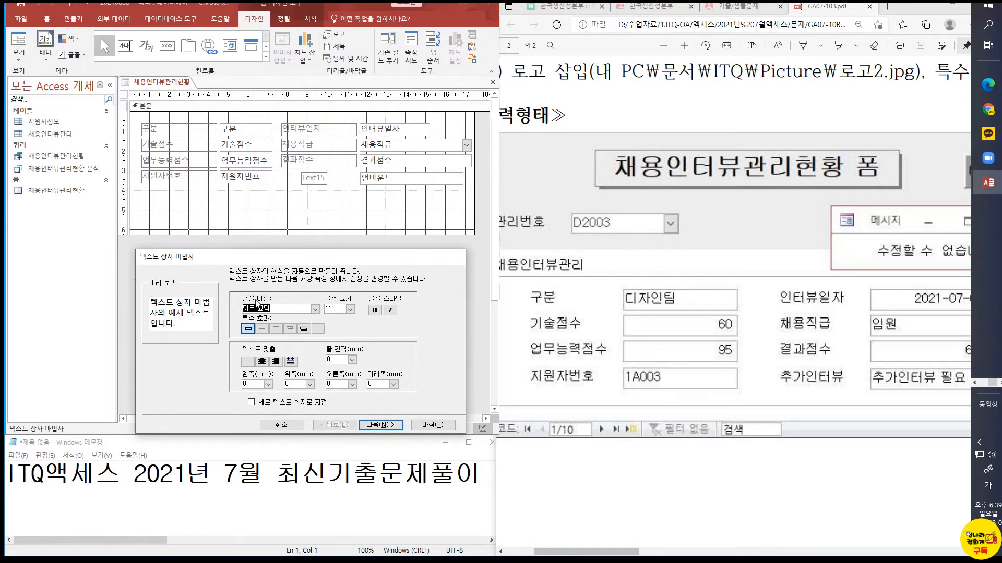
pyautogui.click(381, 425)
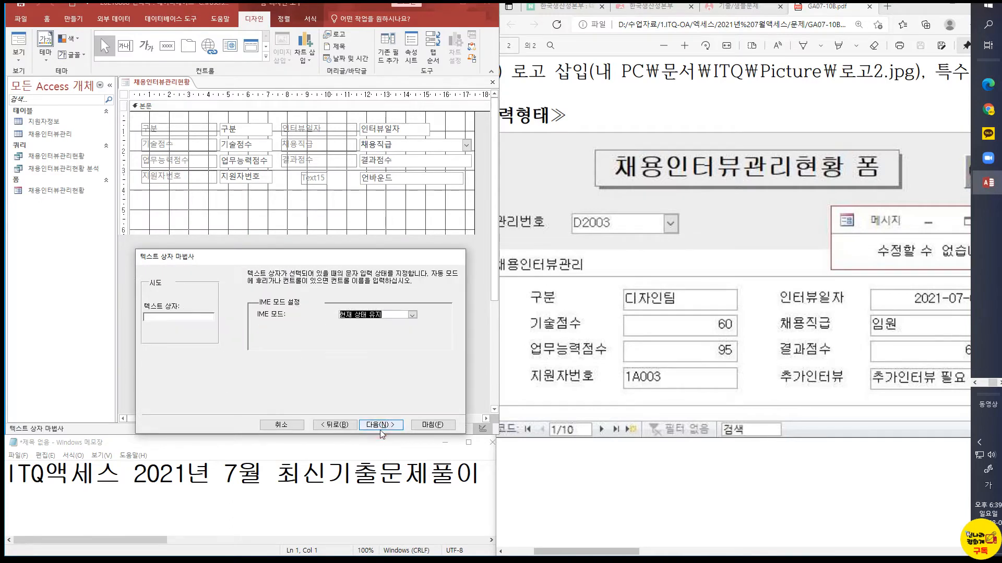
pyautogui.click(381, 425)
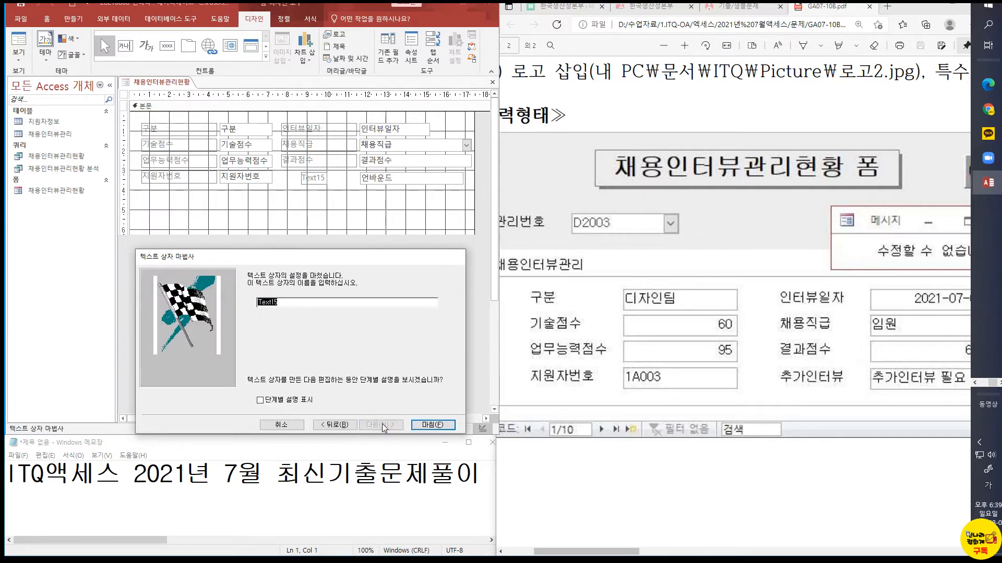
pyautogui.write('추가인터뷰')
pyautogui.click(432, 425)
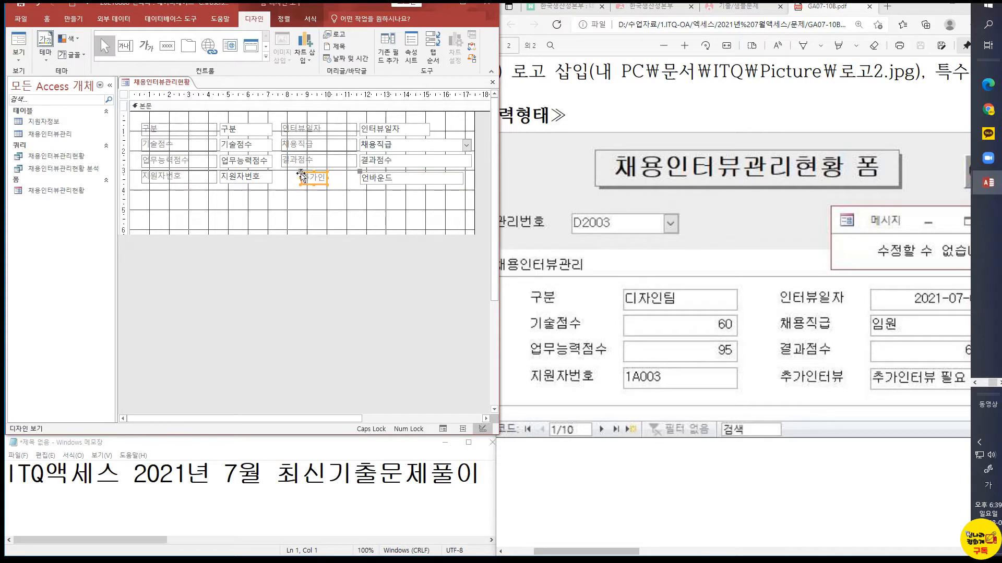
# Extend the 추가인터뷰 label to line up with the labels above and size all four second-column labels to the widest
pyautogui.moveTo(301, 172); pyautogui.dragTo(354, 177)
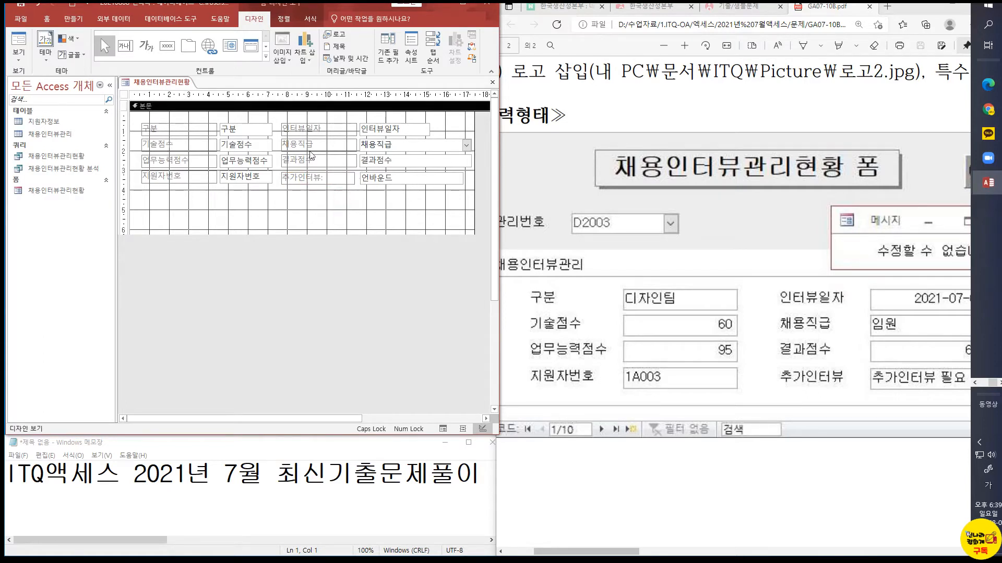
pyautogui.click(309, 129)
pyautogui.keyDown('shift'); pyautogui.click(308, 144); pyautogui.keyUp('shift')
pyautogui.keyDown('shift'); pyautogui.click(307, 160); pyautogui.keyUp('shift')
pyautogui.keyDown('shift'); pyautogui.click(308, 177); pyautogui.keyUp('shift')
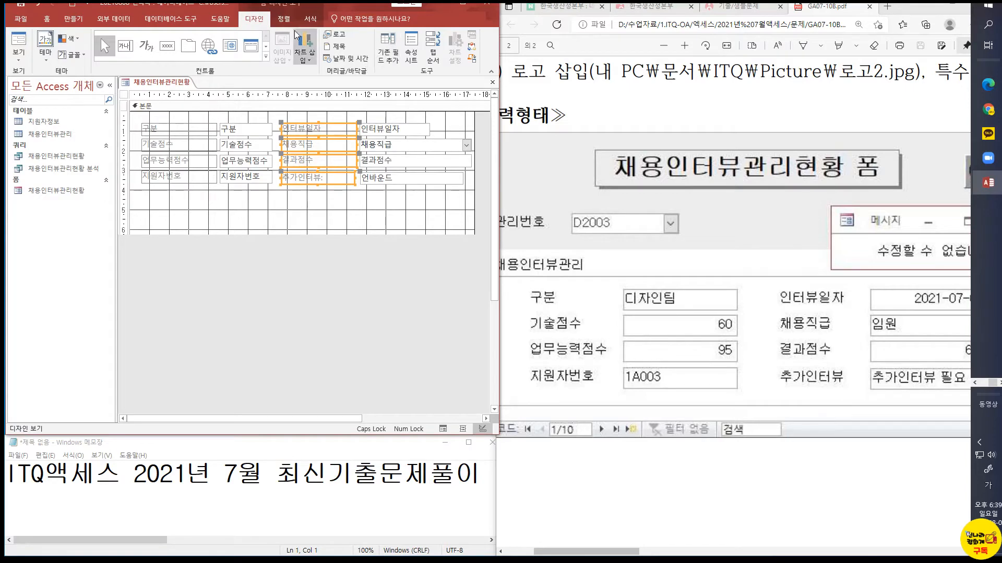
pyautogui.click(284, 19)
pyautogui.click(361, 54)
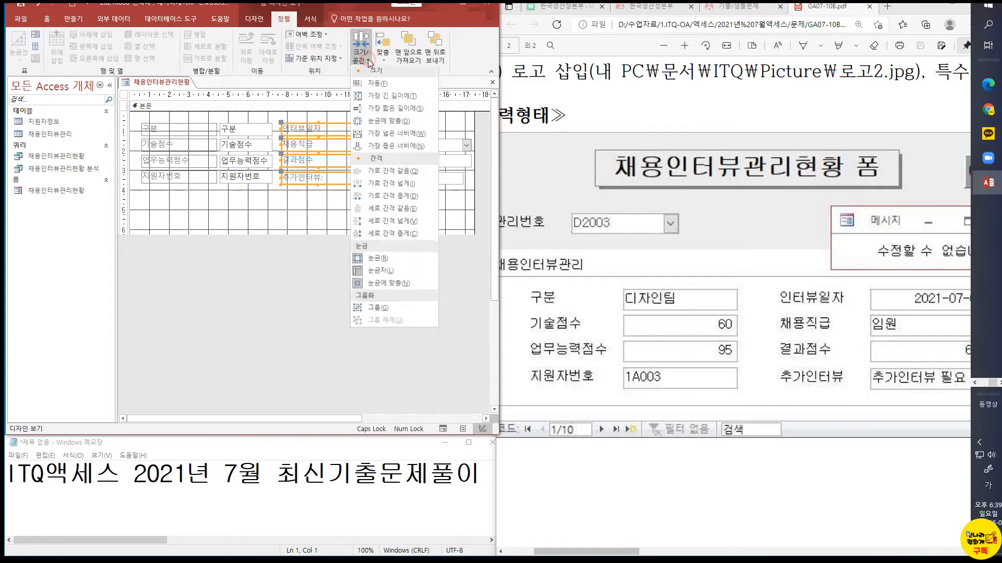
pyautogui.click(400, 136)
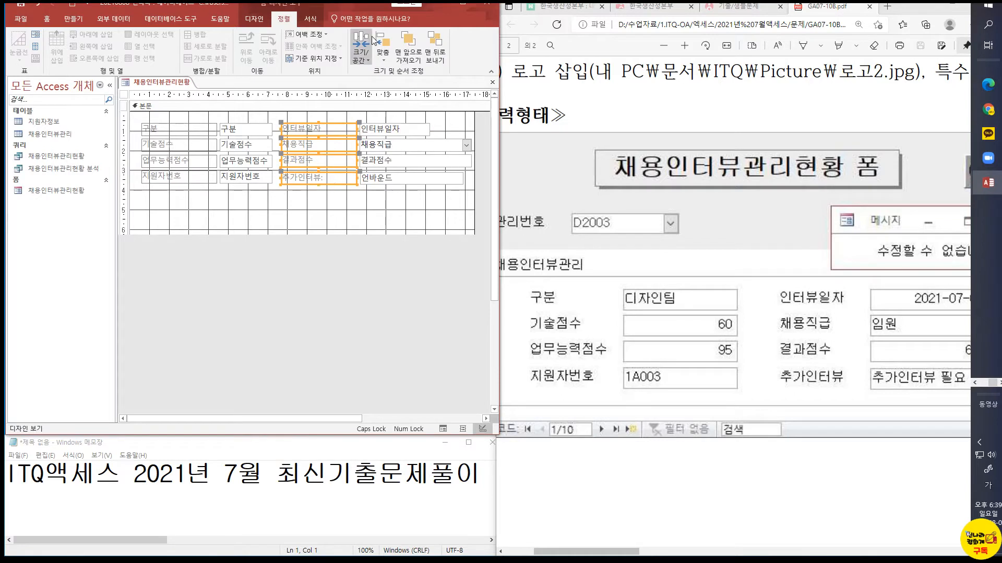
pyautogui.click(361, 54)
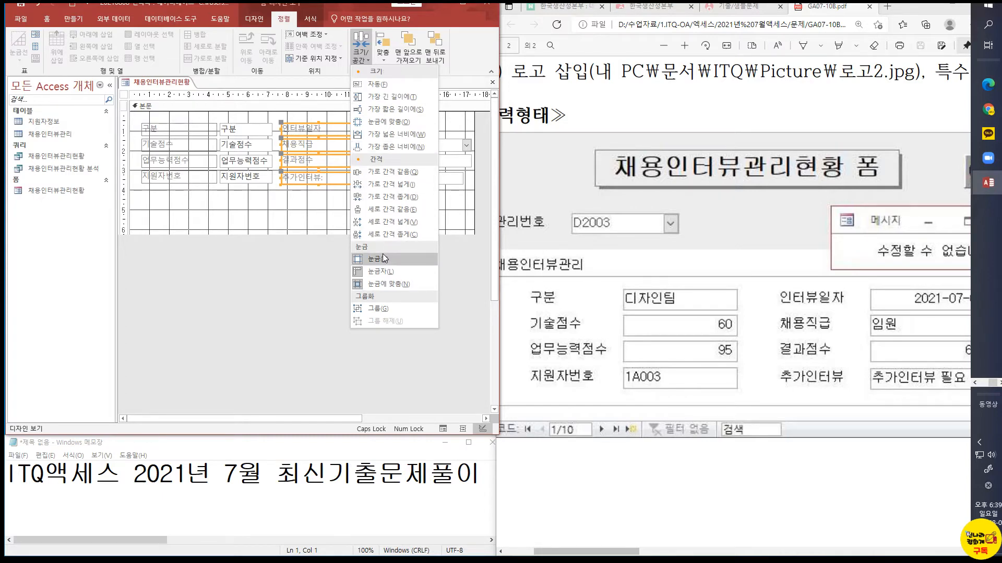
pyautogui.click(386, 56)
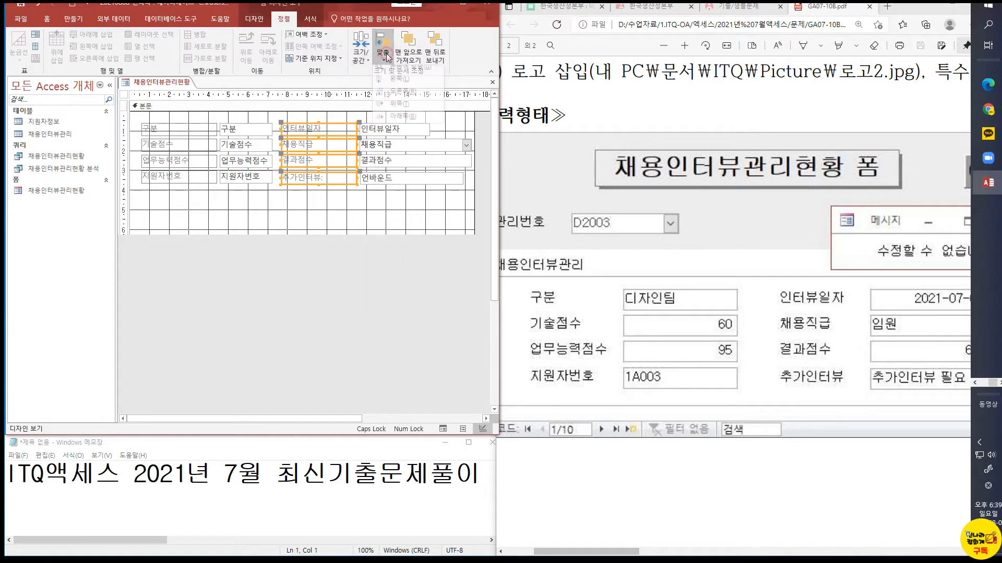
pyautogui.click(362, 201)
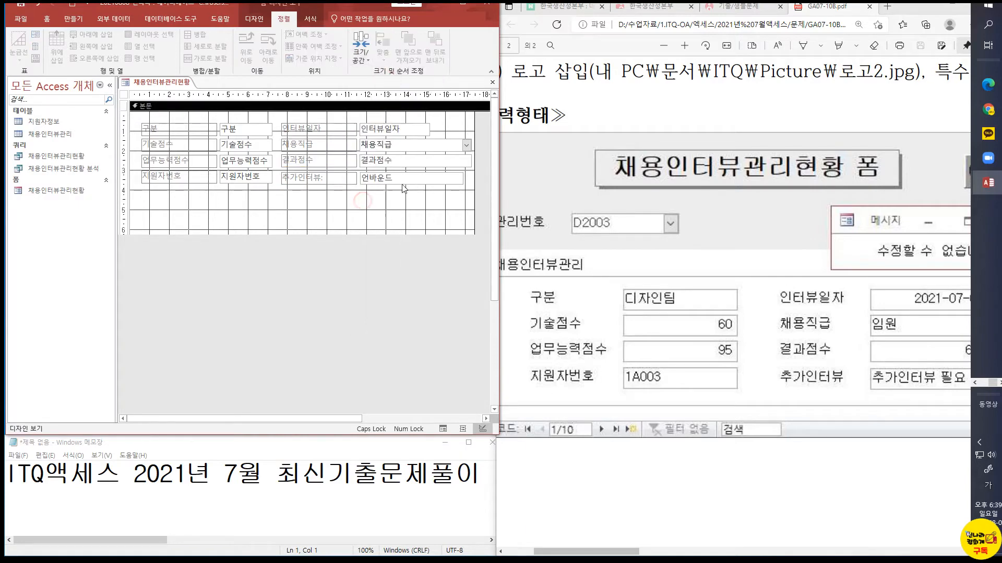
# Size the 인터뷰일자, 채용직급, 결과점수 and 추가인터뷰 input boxes to the shortest height and narrowest width among them
pyautogui.click(424, 135)
pyautogui.keyDown('shift'); pyautogui.click(427, 142); pyautogui.keyUp('shift')
pyautogui.keyDown('shift'); pyautogui.click(426, 162); pyautogui.keyUp('shift')
pyautogui.keyDown('shift'); pyautogui.click(424, 179); pyautogui.keyUp('shift')
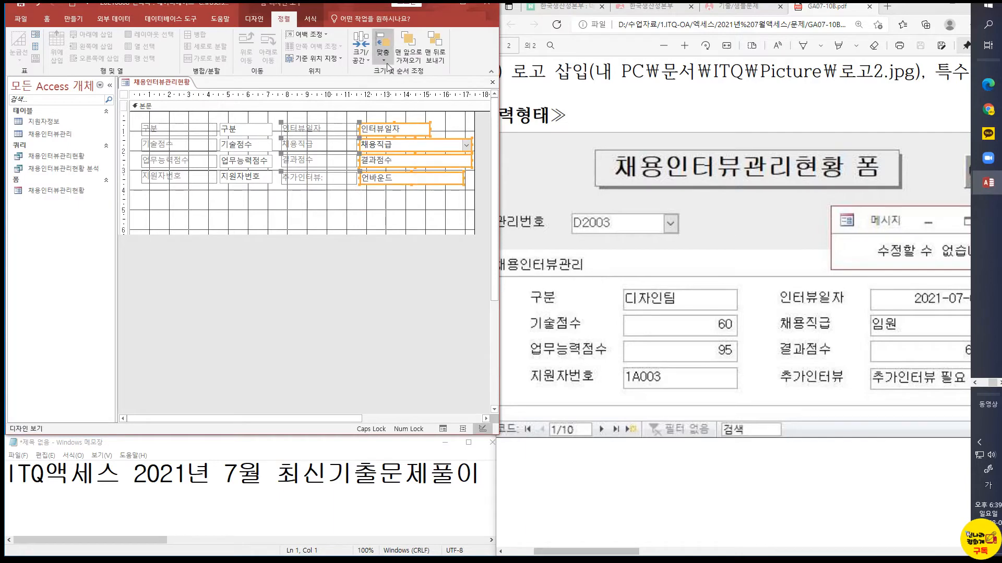
pyautogui.click(364, 60)
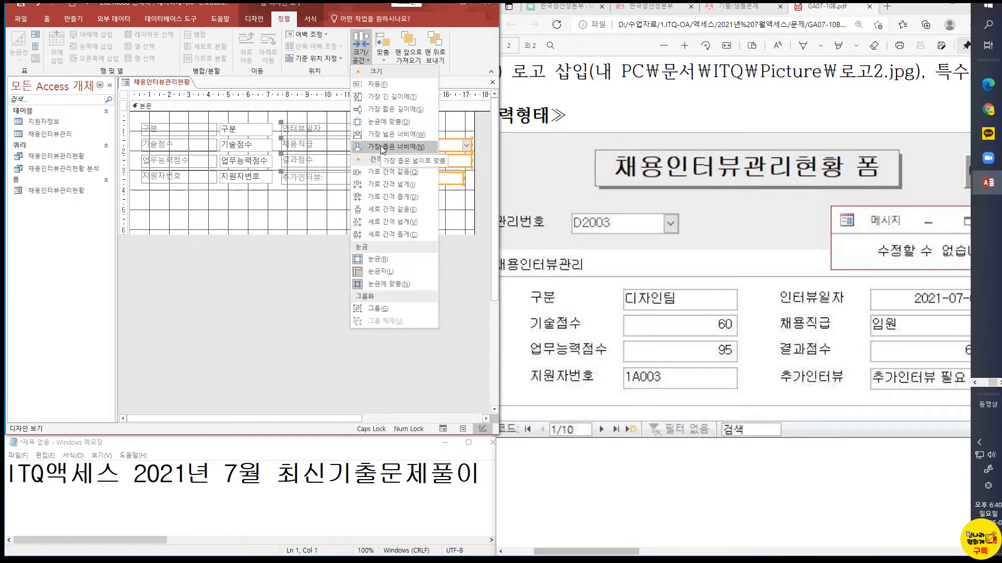
pyautogui.click(392, 113)
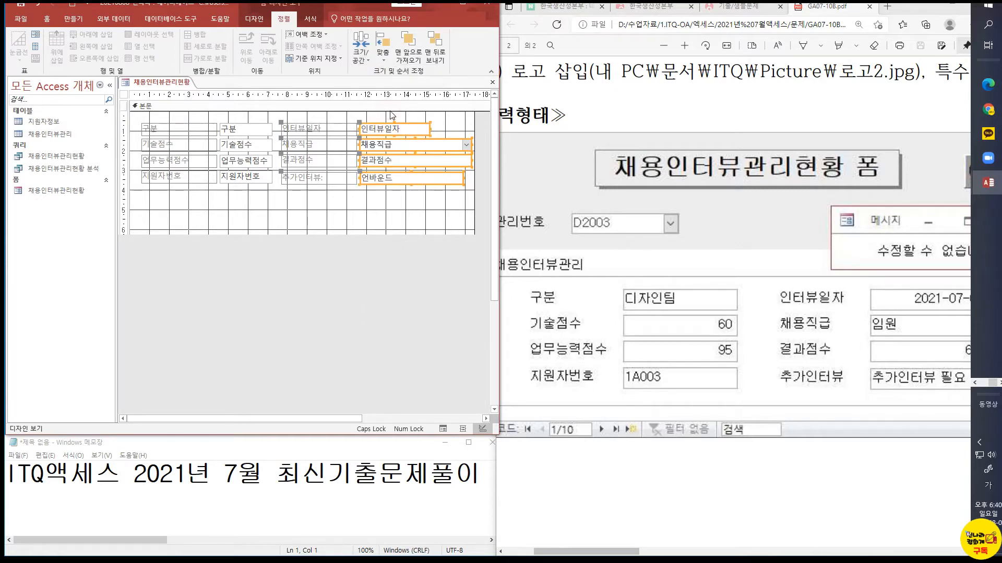
pyautogui.click(369, 63)
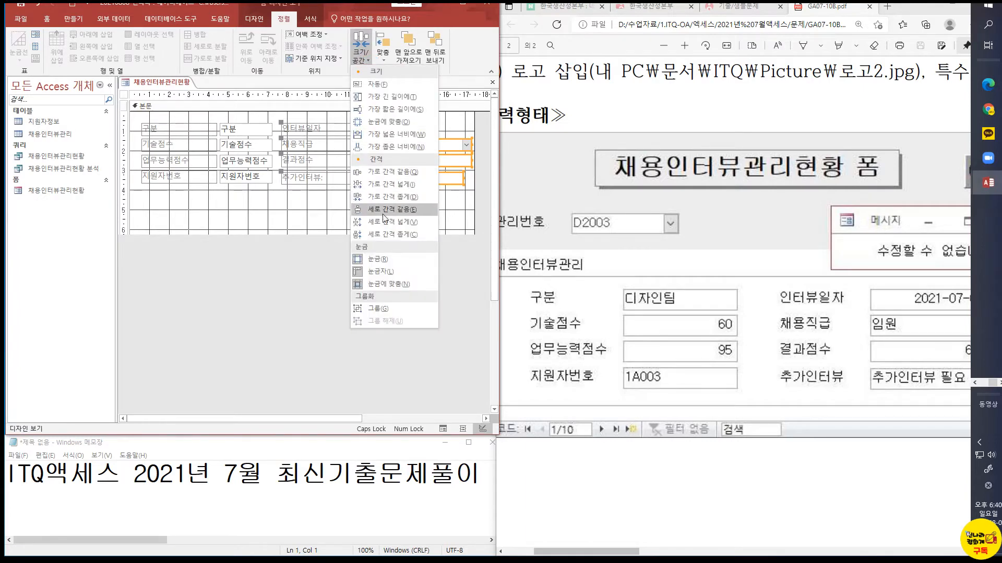
pyautogui.click(386, 145)
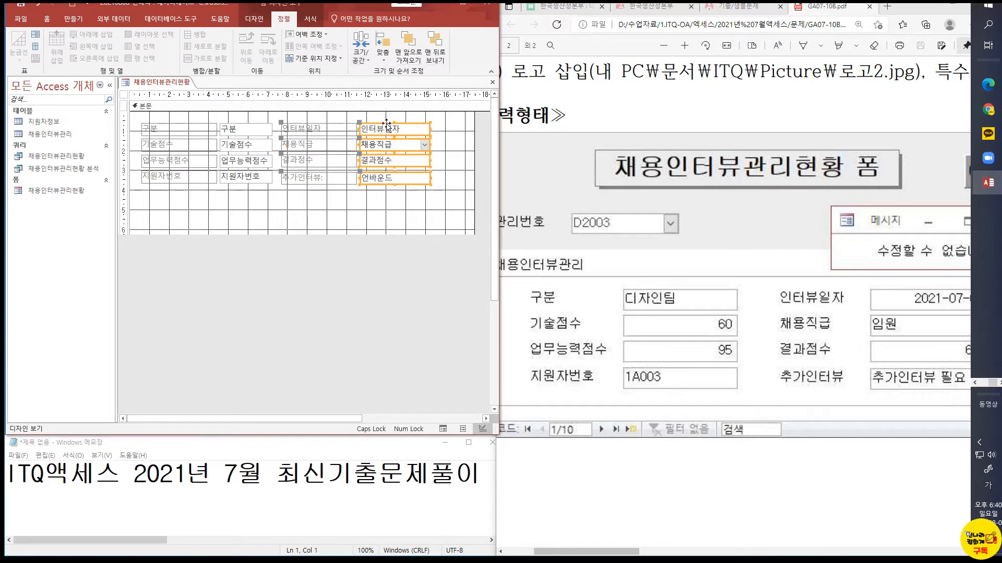
# Shrink the detail area around the controls to about 4 cm high and 15.5 cm wide
pyautogui.click(385, 209)
pyautogui.moveTo(423, 235); pyautogui.dragTo(422, 190)
pyautogui.moveTo(474, 141); pyautogui.dragTo(435, 141)
pyautogui.click(374, 209)
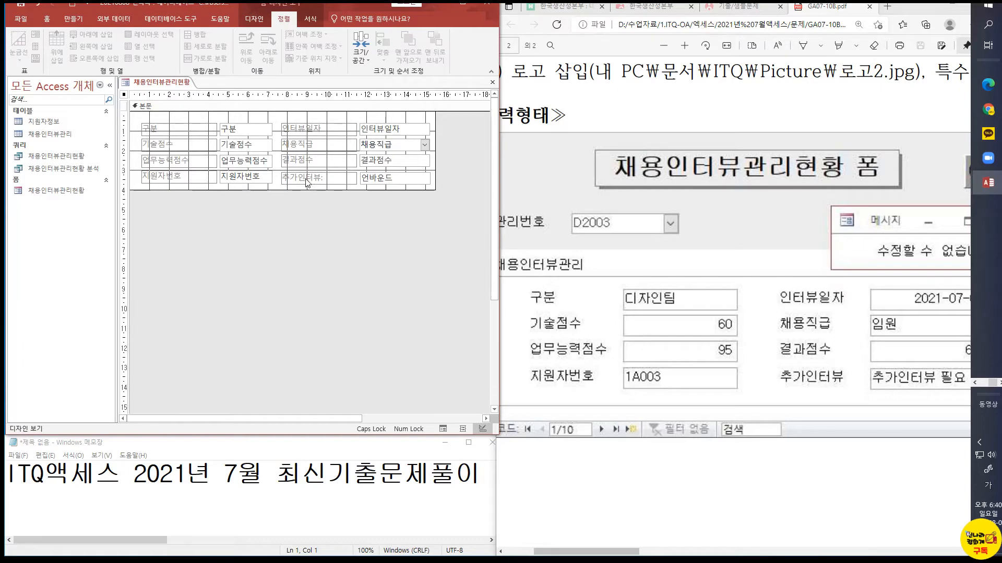
# Open the unbound 추가인터뷰 input box for editing and examine the 추가인터뷰 condition of task 4 in the exam PDF
pyautogui.click(384, 180)
pyautogui.click(384, 180)
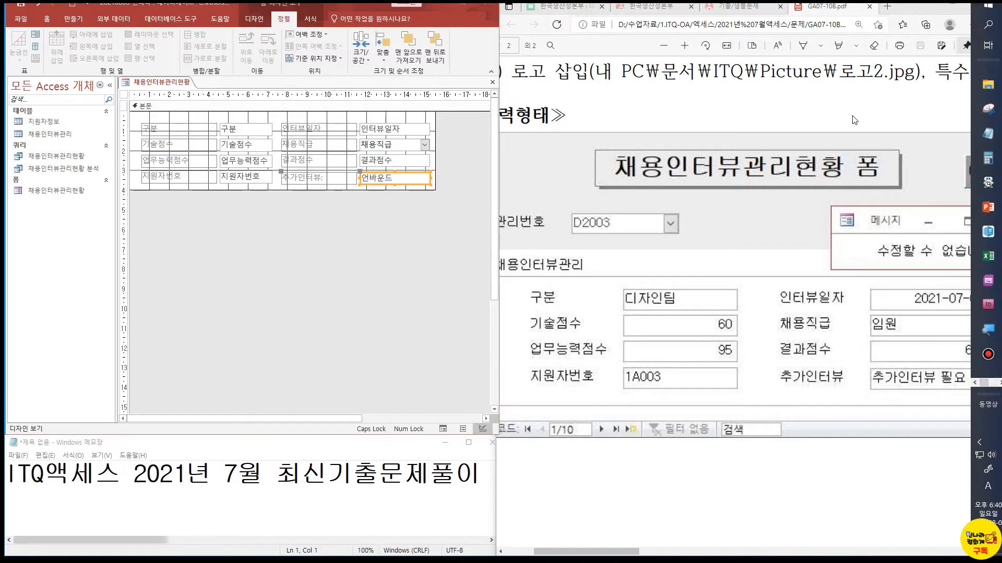
pyautogui.keyDown('ctrl'); pyautogui.scroll(-3, 851, 119); pyautogui.keyUp('ctrl')
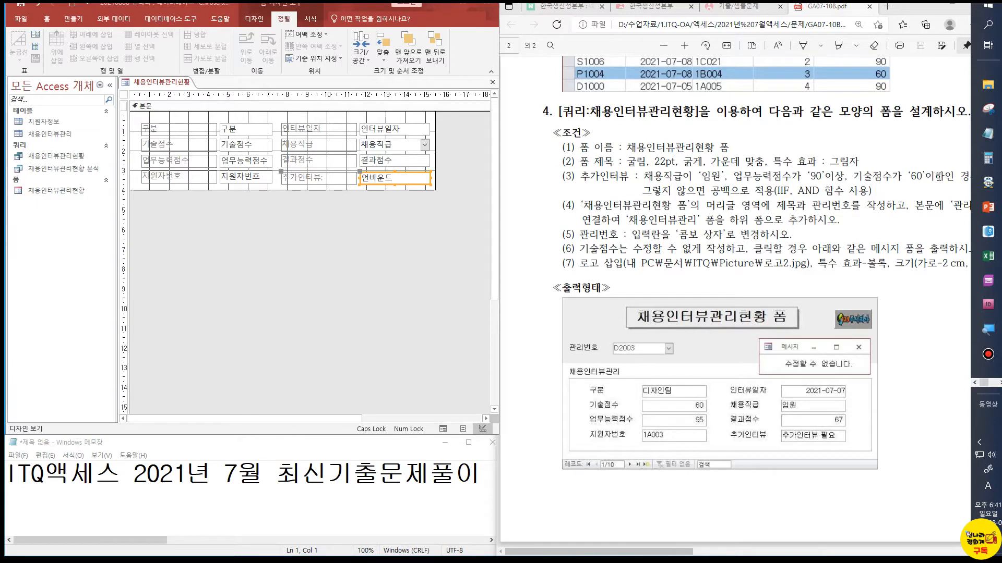
pyautogui.moveTo(688, 552); pyautogui.dragTo(704, 554)
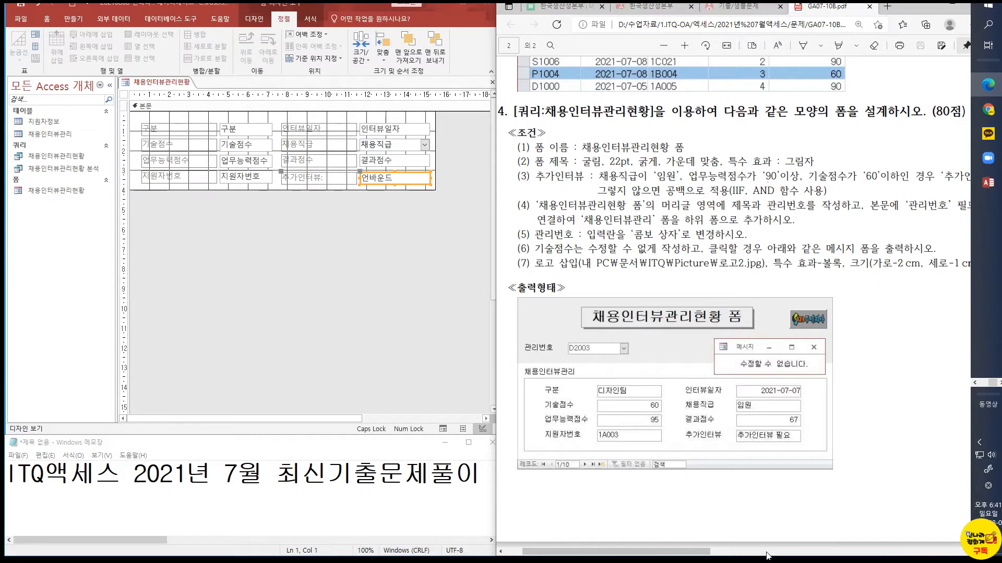
pyautogui.moveTo(702, 552)
pyautogui.mouseDown()
pyautogui.moveTo(740, 556)
pyautogui.moveTo(713, 558)
pyautogui.mouseUp()
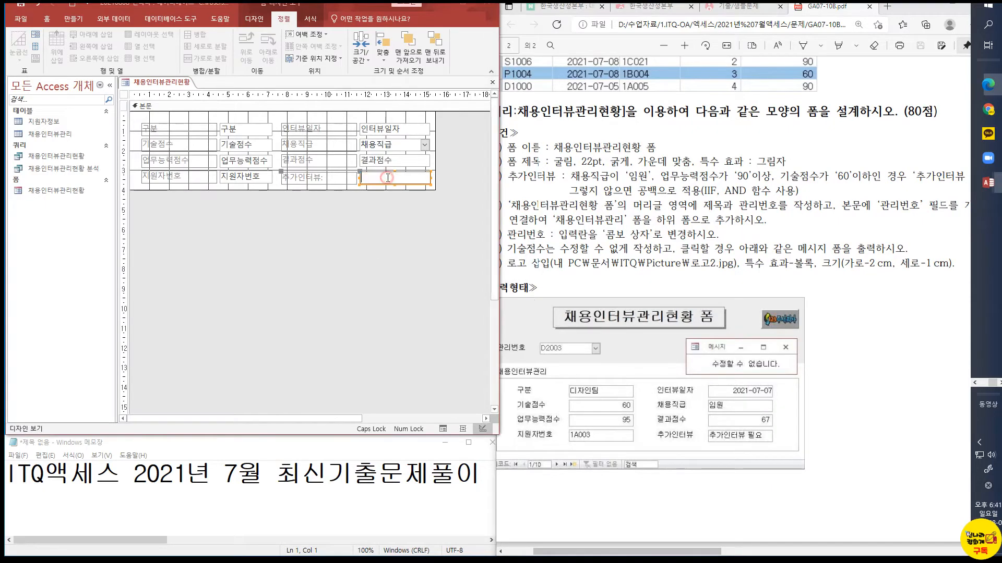
# Switch to Notepad, enlarge its window upward and insert blank lines below the title line
pyautogui.click(404, 491)
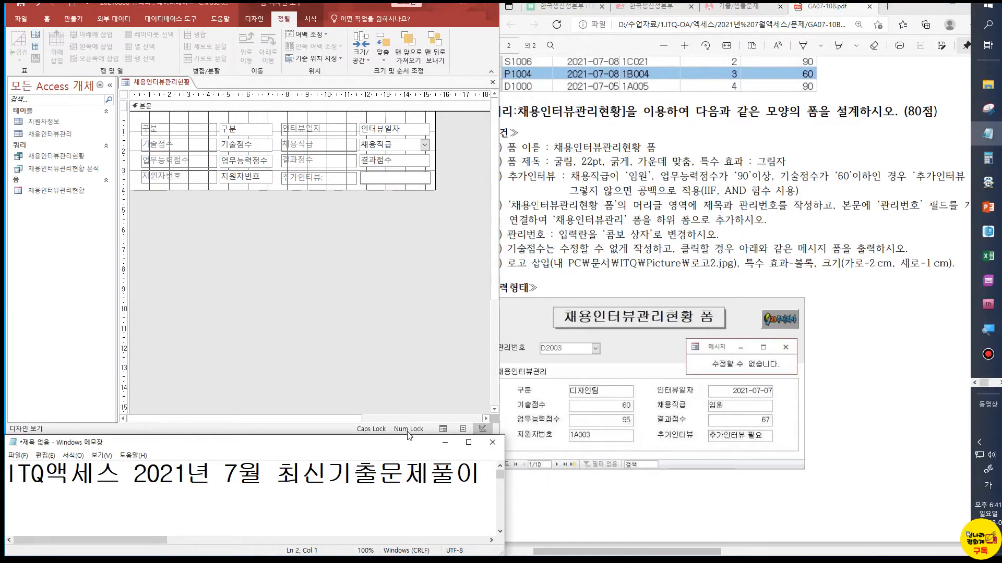
pyautogui.moveTo(411, 436); pyautogui.dragTo(399, 211)
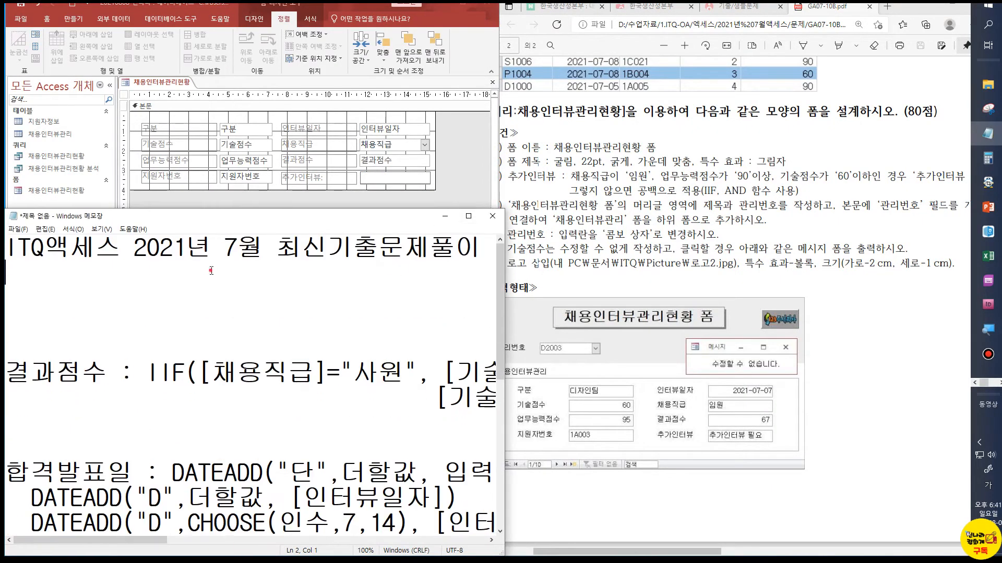
pyautogui.press('Return')
pyautogui.press('Return')
pyautogui.press('Return')
pyautogui.press('Return')
pyautogui.press('Return')
pyautogui.press('Return')
pyautogui.press('Return')
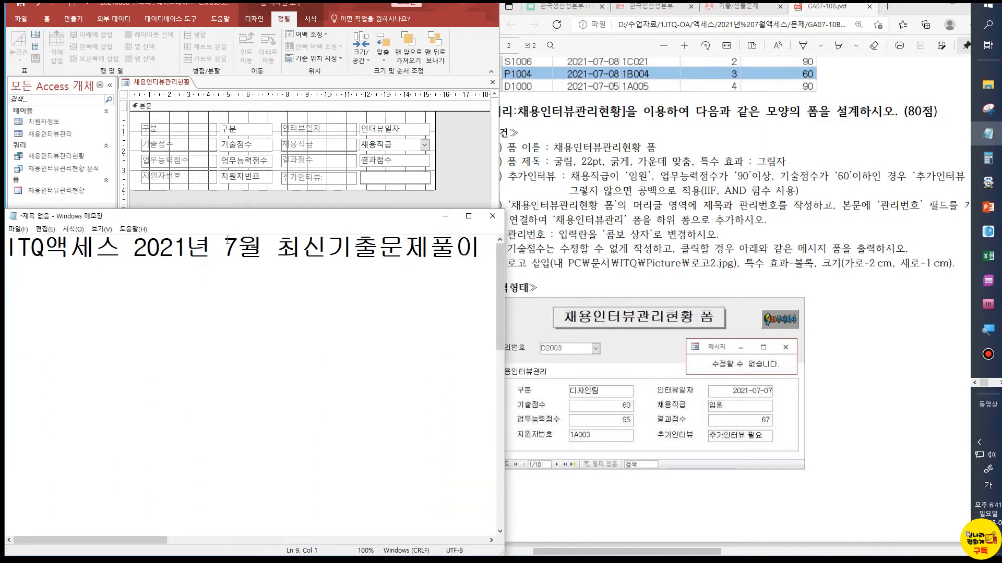
# Write the first condition =[채용직급]="임원" in the empty space below the Notepad title
pyautogui.click(136, 296)
pyautogui.write('=[채용직급]')
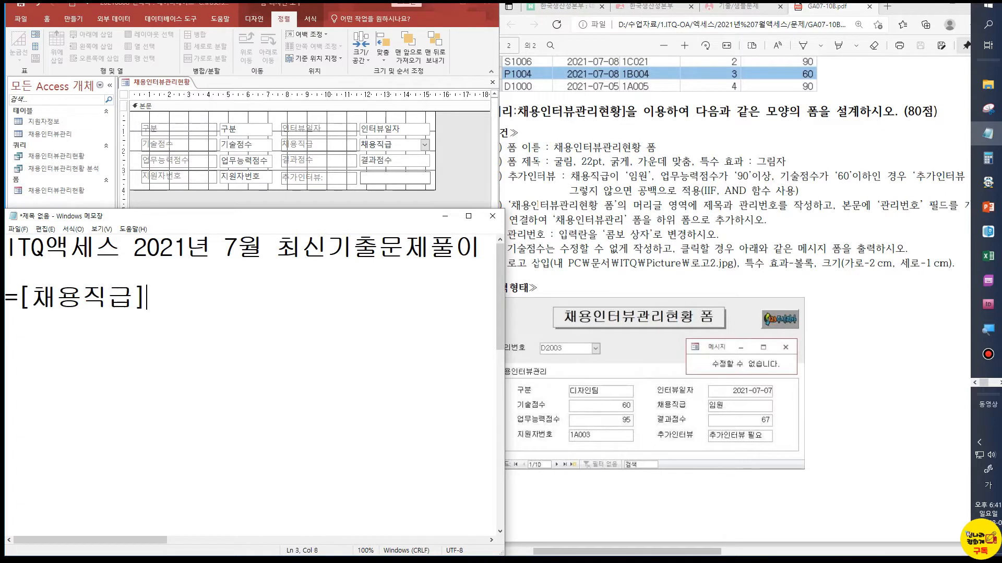
pyautogui.write('="임워ㄴ"')
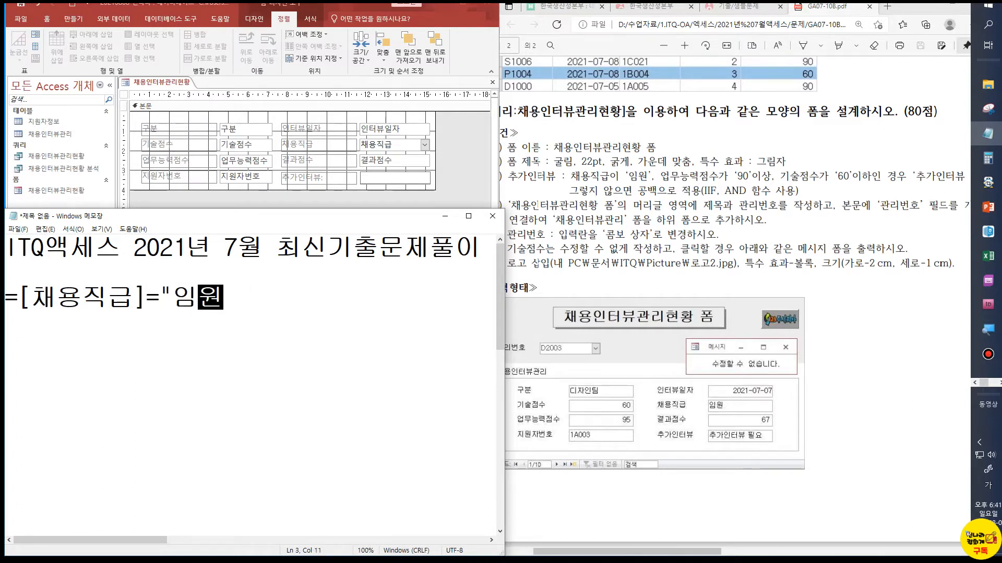
pyautogui.click(20, 296)
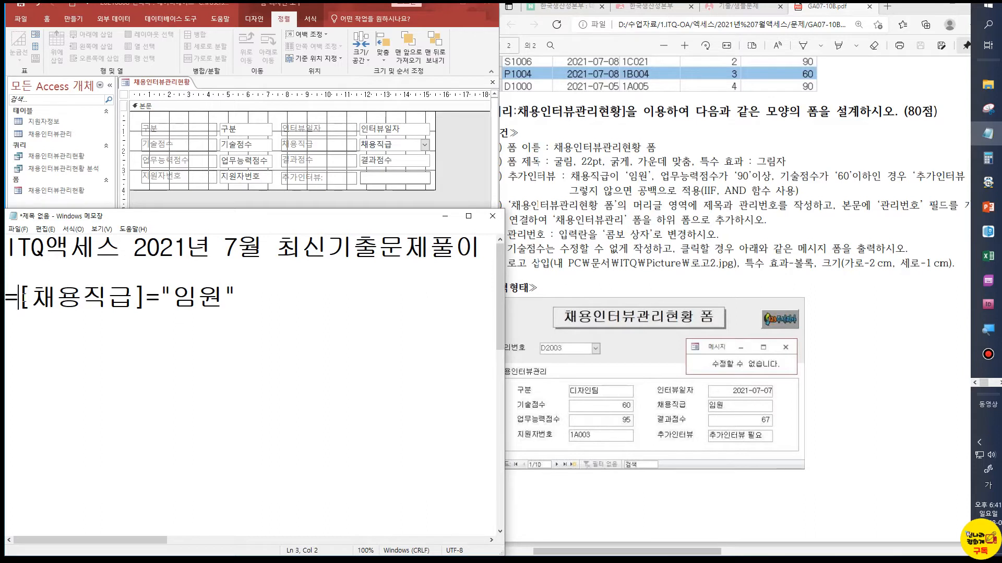
pyautogui.write('ㅁ')
pyautogui.press('BackSpace')
pyautogui.press('Hangul')
pyautogui.write('AND')
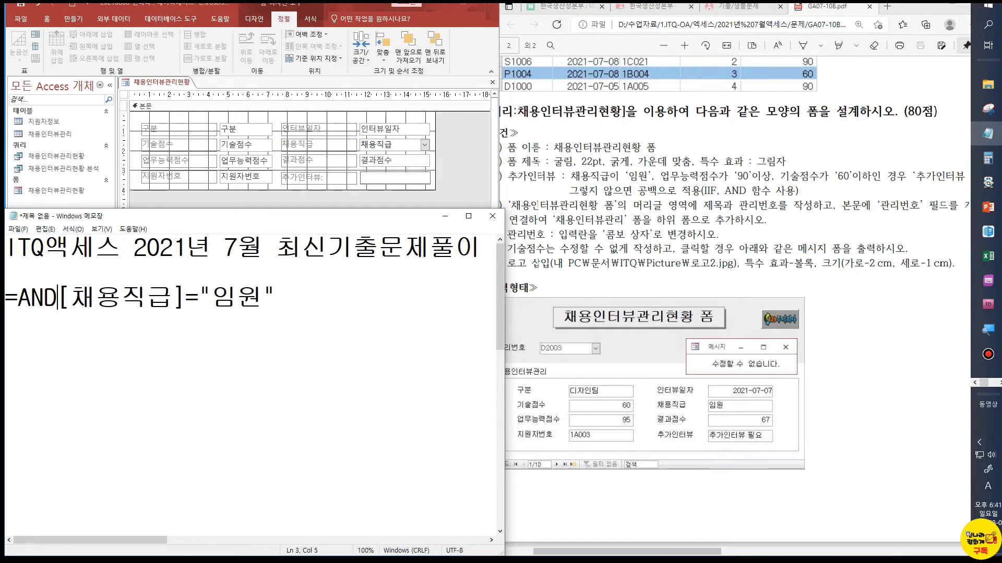
pyautogui.press('BackSpace')
pyautogui.press('BackSpace')
pyautogui.press('BackSpace')
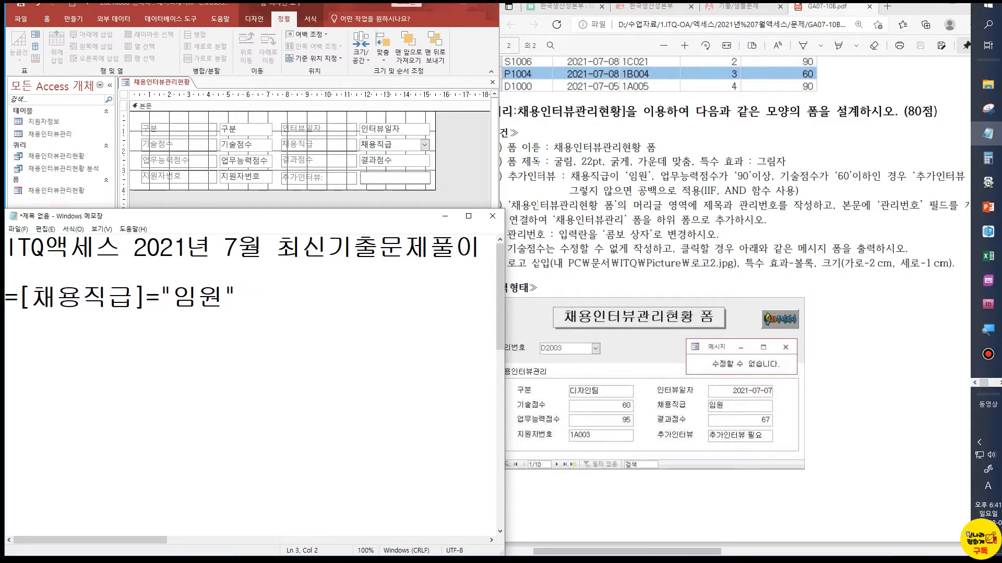
# Append the second condition AND [업무능력점수]>=90 to the expression
pyautogui.click(255, 286)
pyautogui.write('AND')
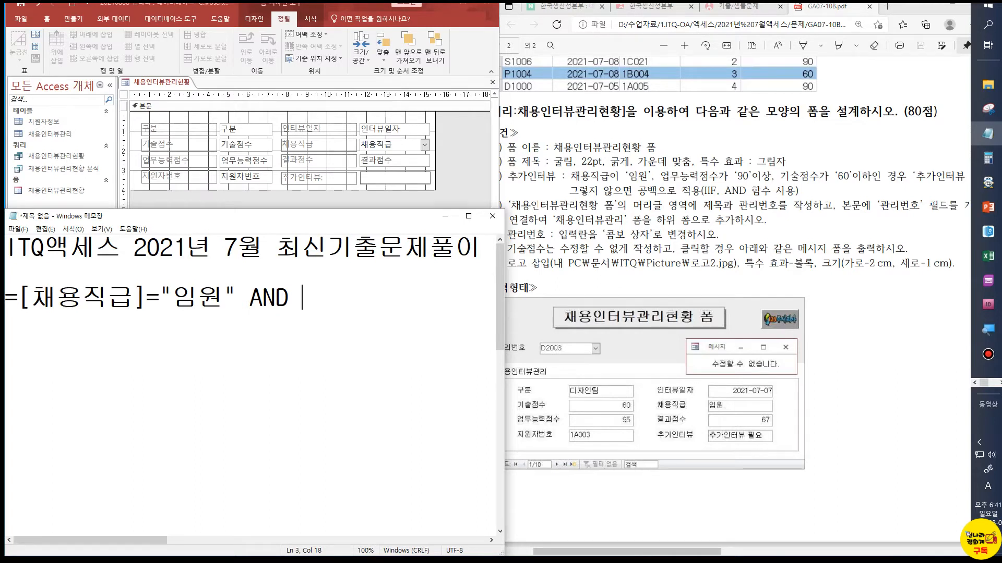
pyautogui.write('[')
pyautogui.write('DJQAN')
pyautogui.press('BackSpace')
pyautogui.press('BackSpace')
pyautogui.press('BackSpace')
pyautogui.press('BackSpace')
pyautogui.press('BackSpace')
pyautogui.press('Hangul')
pyautogui.write('업무능려')
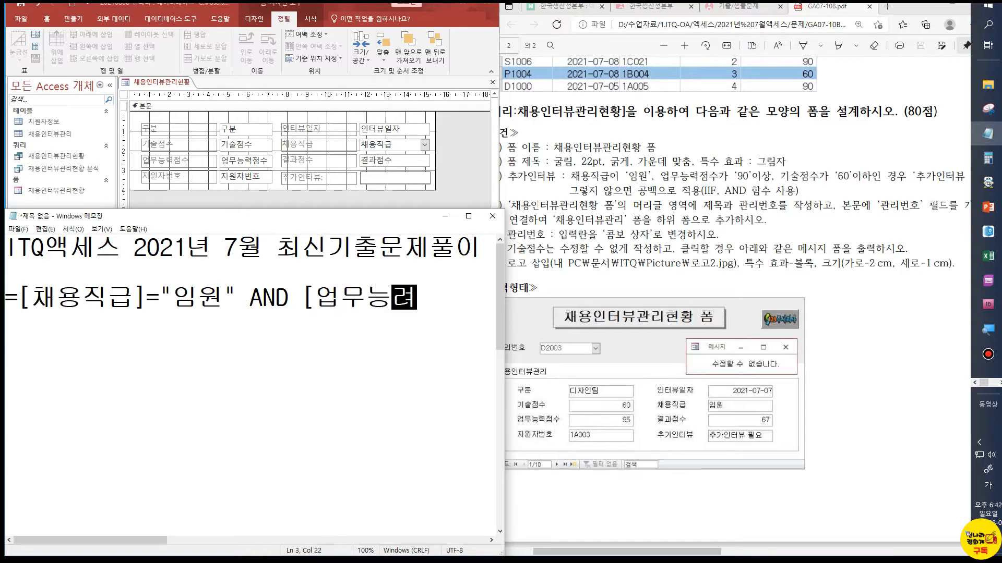
pyautogui.write('ㄱ점수')
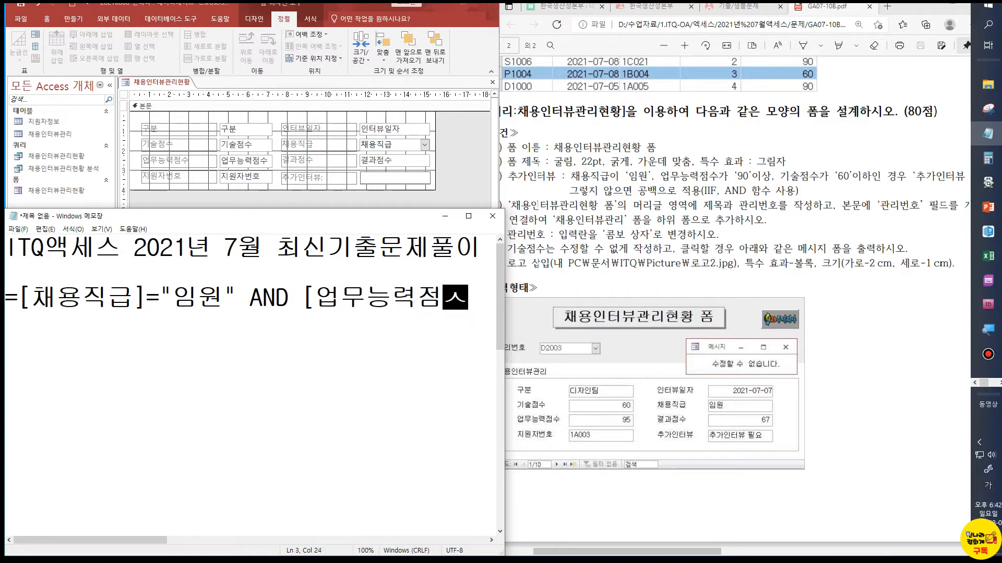
pyautogui.write(']')
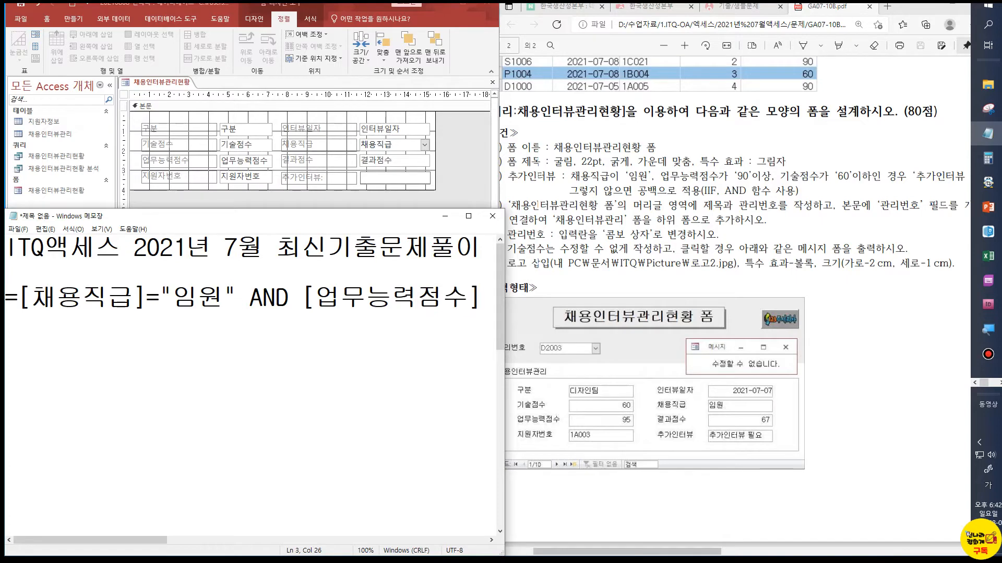
pyautogui.write('>=90')
# Append the third condition AND [기술점수]<=60 to the expression
pyautogui.press('Hangul')
pyautogui.write('AND')
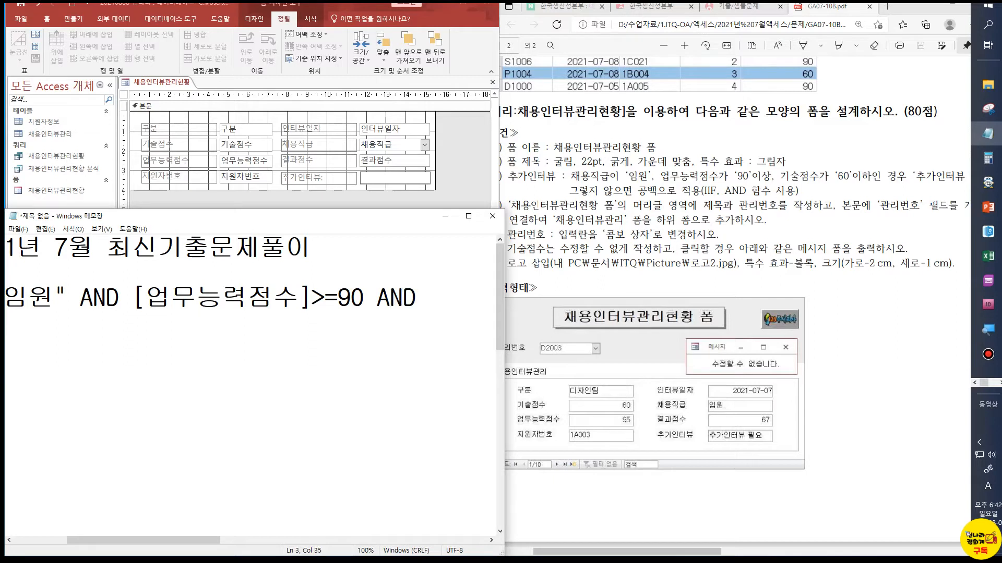
pyautogui.write(' [rl')
pyautogui.press('BackSpace')
pyautogui.press('BackSpace')
pyautogui.press('Hangul')
pyautogui.write('rltnfwjatn]')
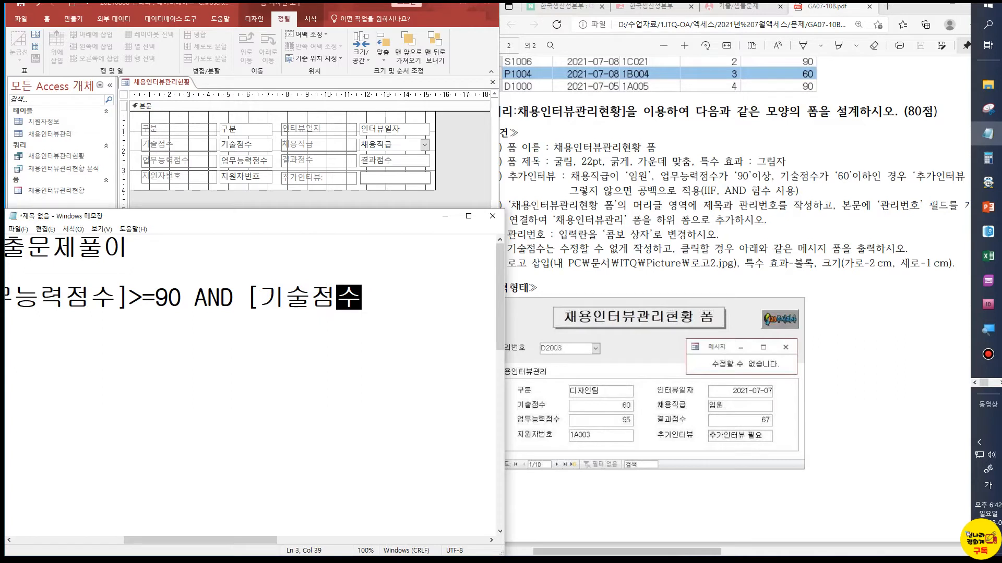
pyautogui.write('<=60')
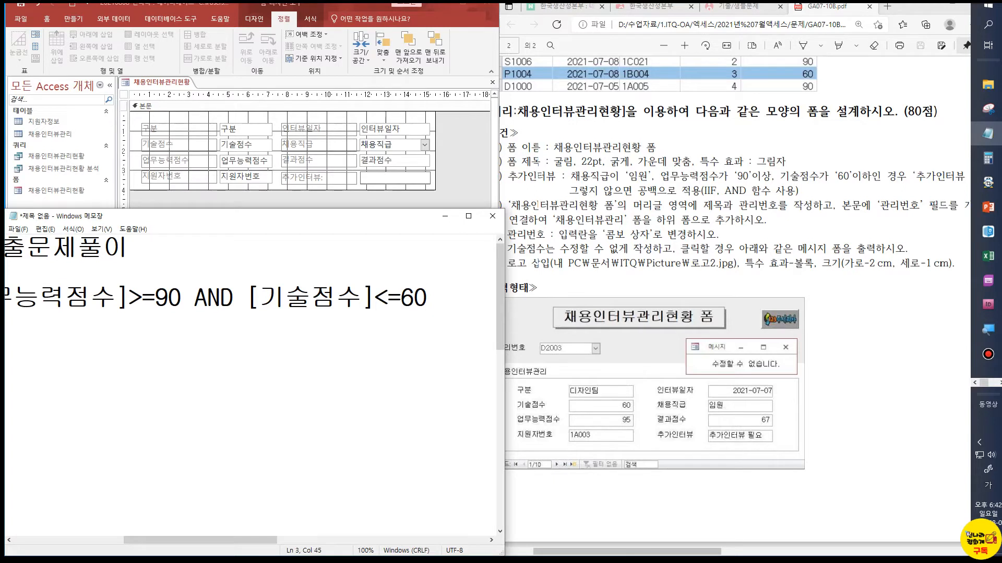
pyautogui.write(')')
# Wrap the combined conditions in an IIF function, adding IIF( after the equals sign and a closing parenthesis at the end
pyautogui.press('Home')
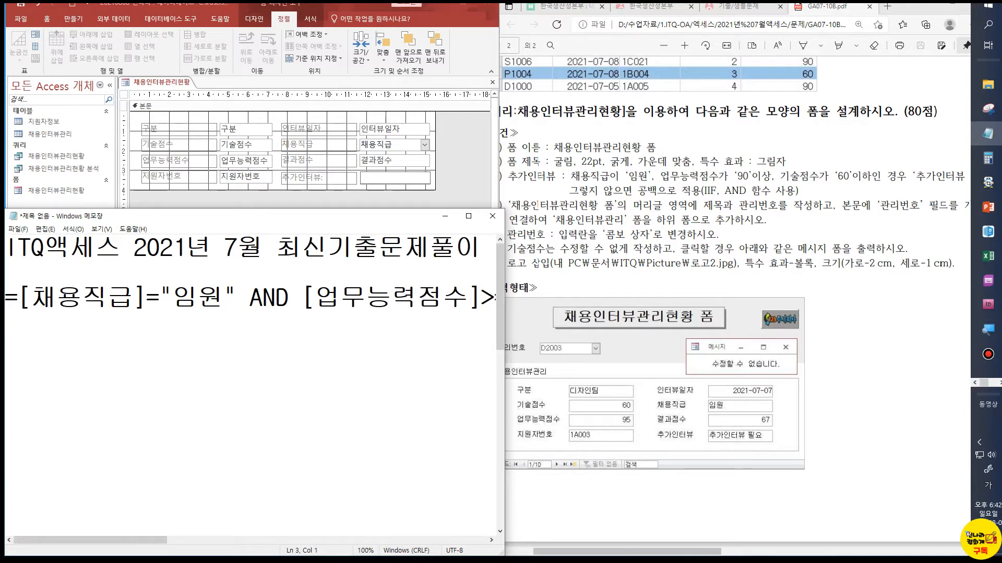
pyautogui.press('Right')
pyautogui.write('ㅑㅑ')
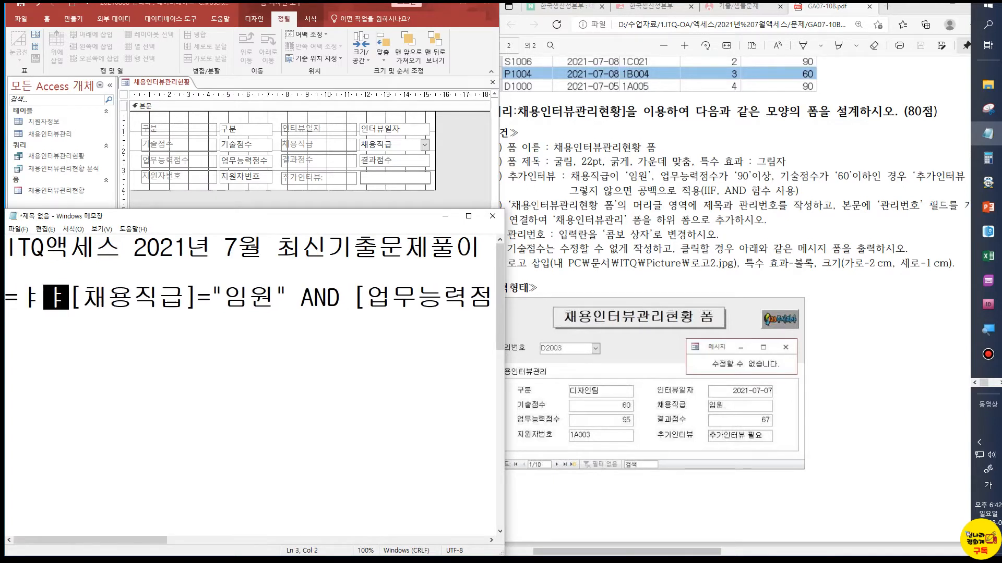
pyautogui.press('BackSpace')
pyautogui.press('BackSpace')
pyautogui.press('Hangul')
pyautogui.write('IIF(')
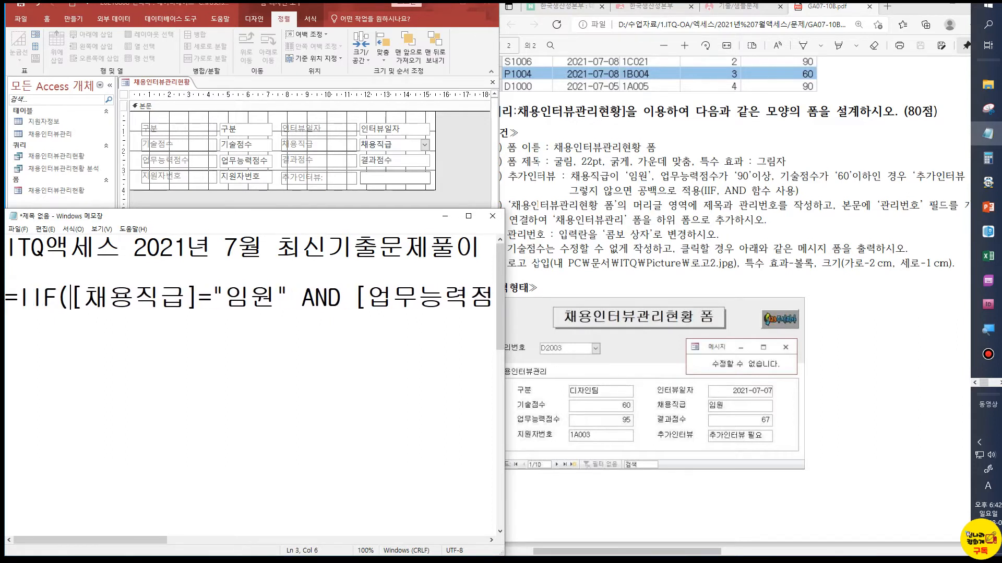
pyautogui.press('End')
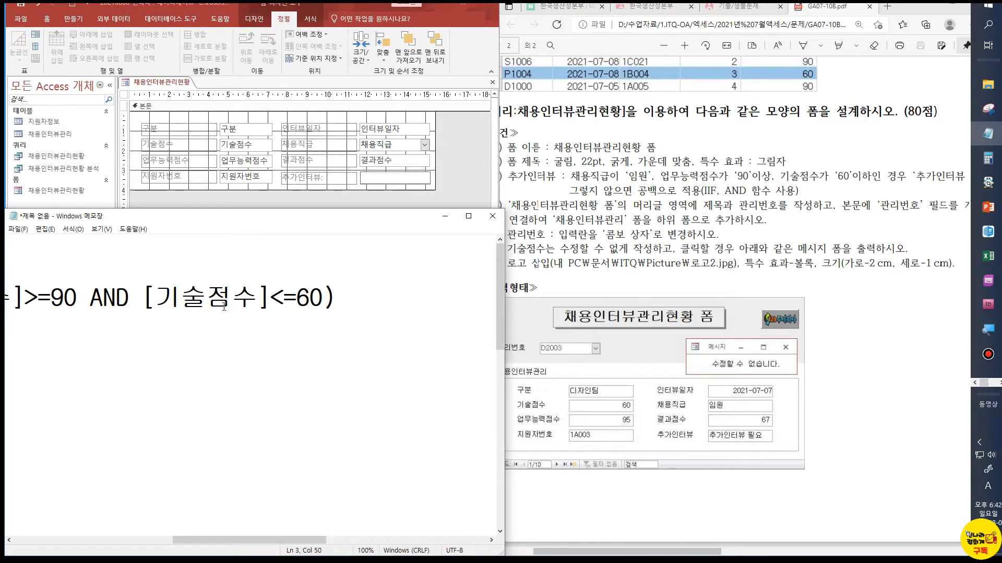
pyautogui.press('Home')
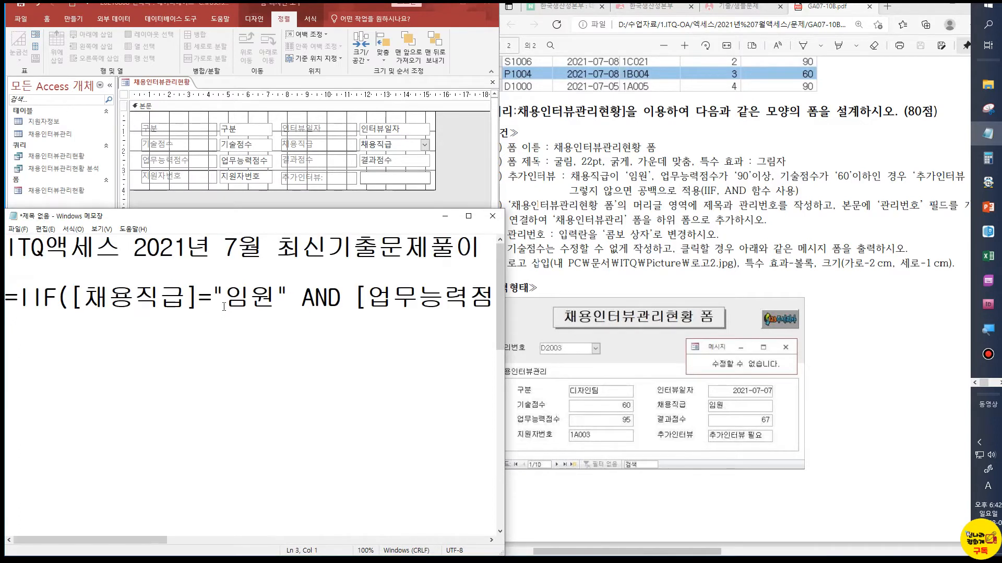
pyautogui.press('End')
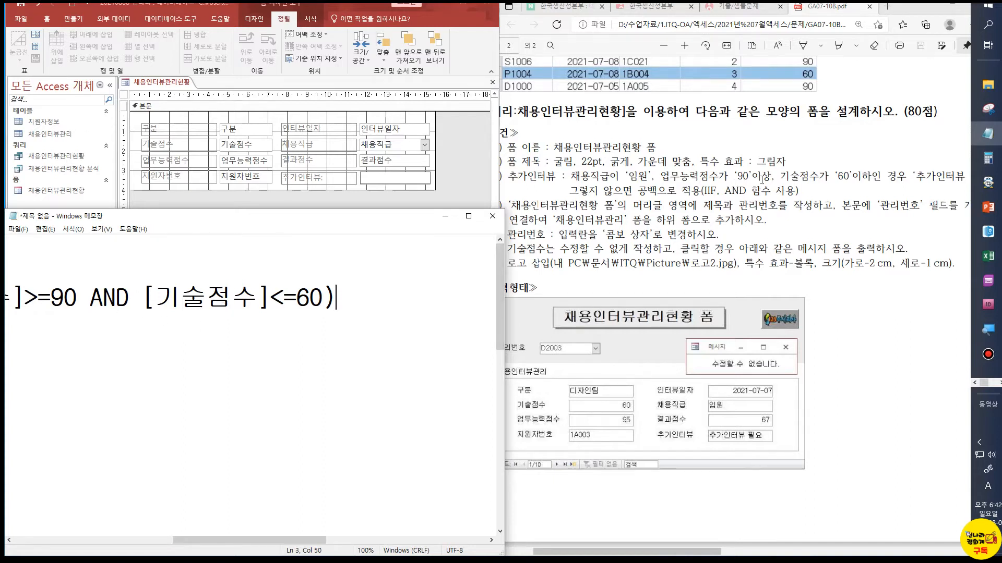
# Add the IIF results before the closing parenthesis: "추가인터뷰 필요" when true and an empty string "" when false
pyautogui.click(322, 299)
pyautogui.write(',"CNR')
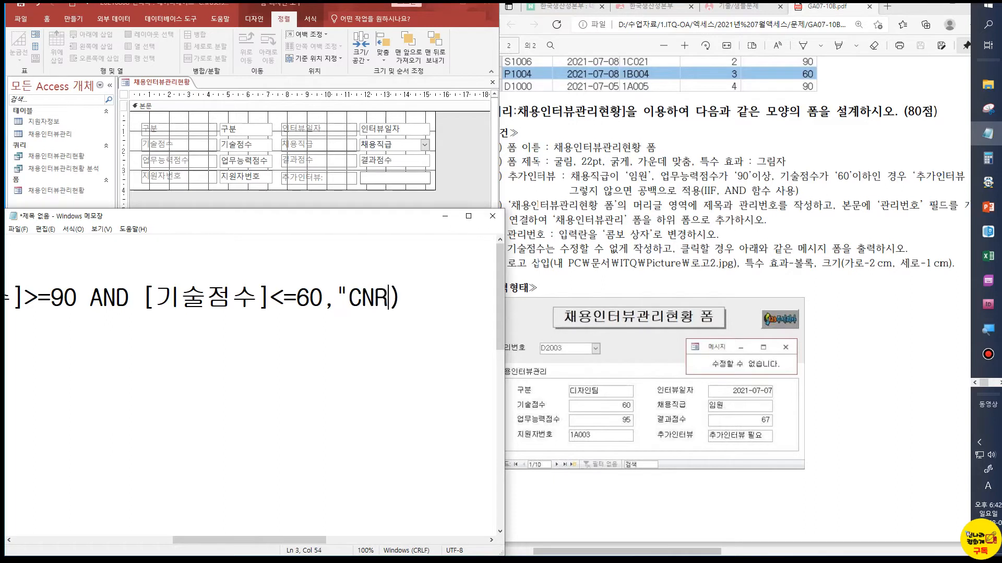
pyautogui.press('BackSpace')
pyautogui.press('BackSpace')
pyautogui.press('BackSpace')
pyautogui.press('Hangul')
pyautogui.write('추가인터뷰')
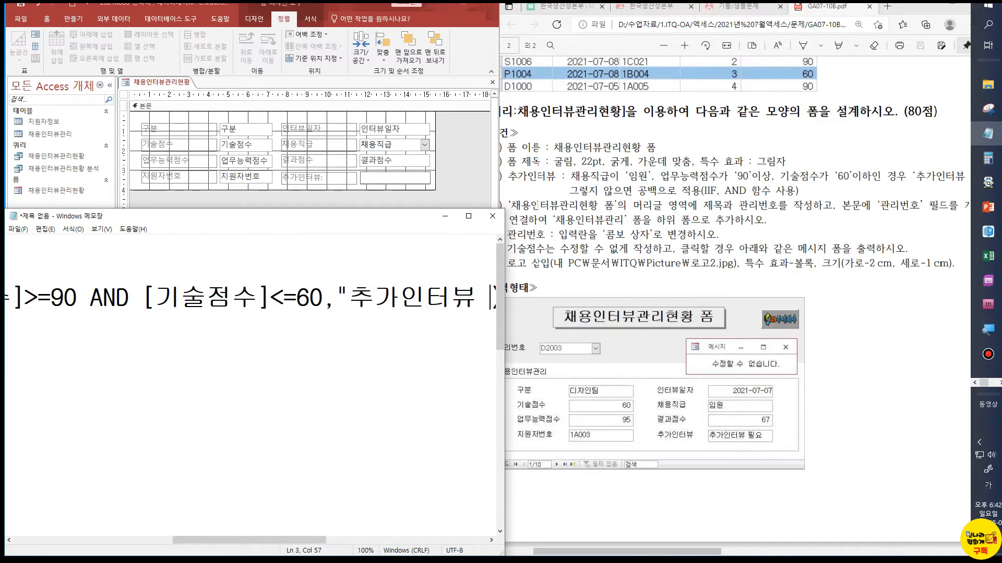
pyautogui.write(' 필요",')
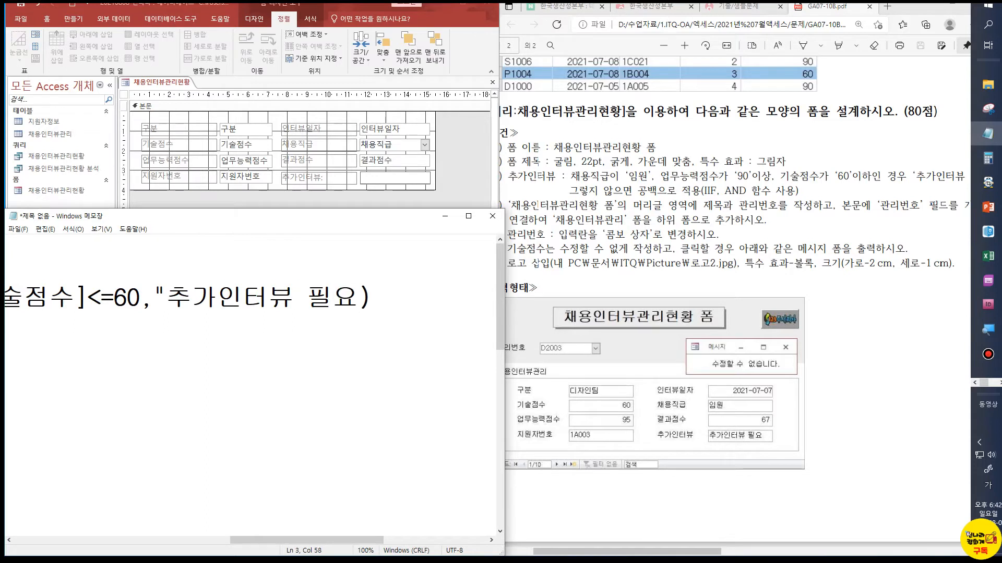
pyautogui.write('""')
# Widen the Notepad window and break the formula into three indented lines, one per condition
pyautogui.moveTo(503, 324); pyautogui.dragTo(959, 324)
pyautogui.click(692, 303)
pyautogui.press('Home')
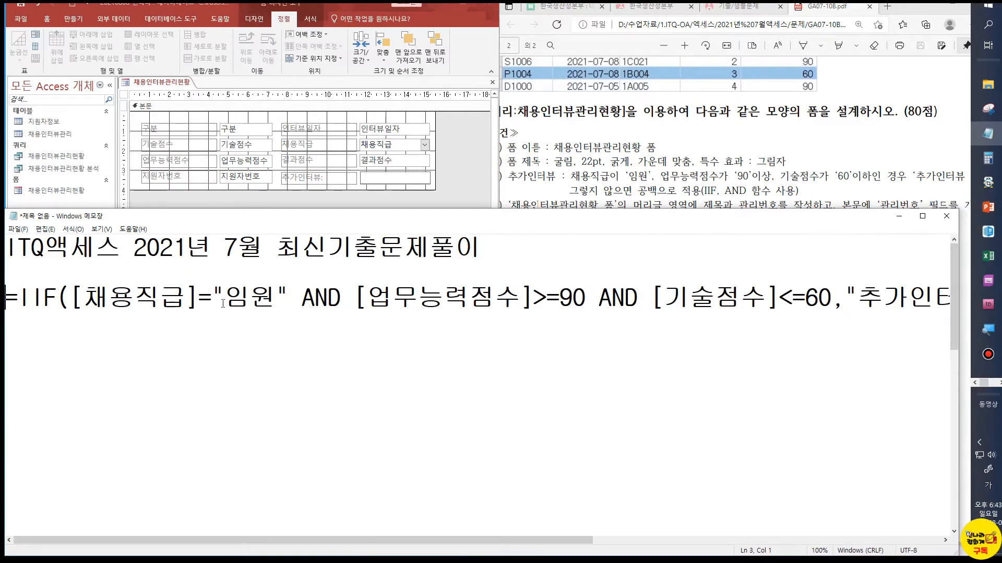
pyautogui.click(298, 302)
pyautogui.click(345, 302)
pyautogui.press('Return')
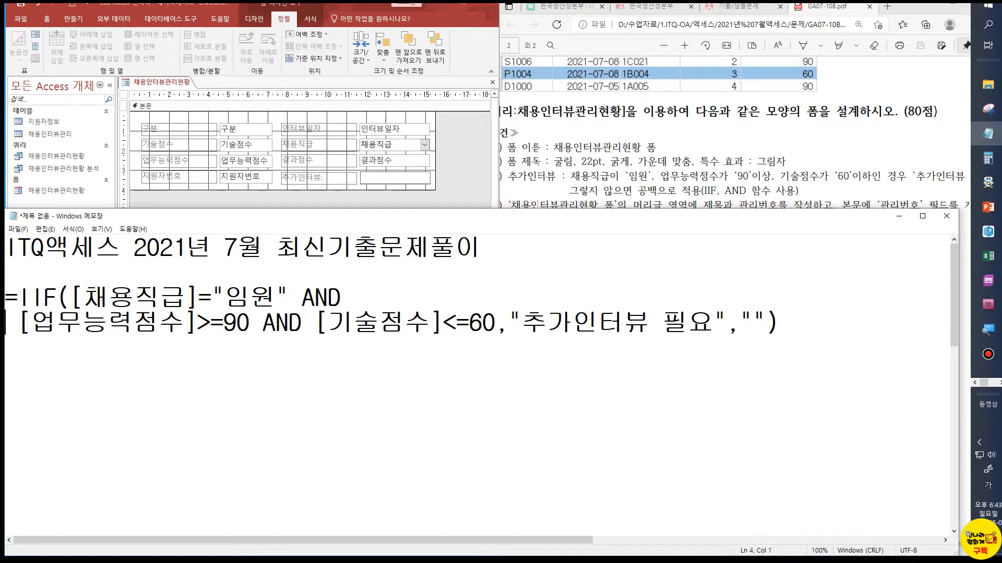
pyautogui.click(368, 324)
pyautogui.press('Return')
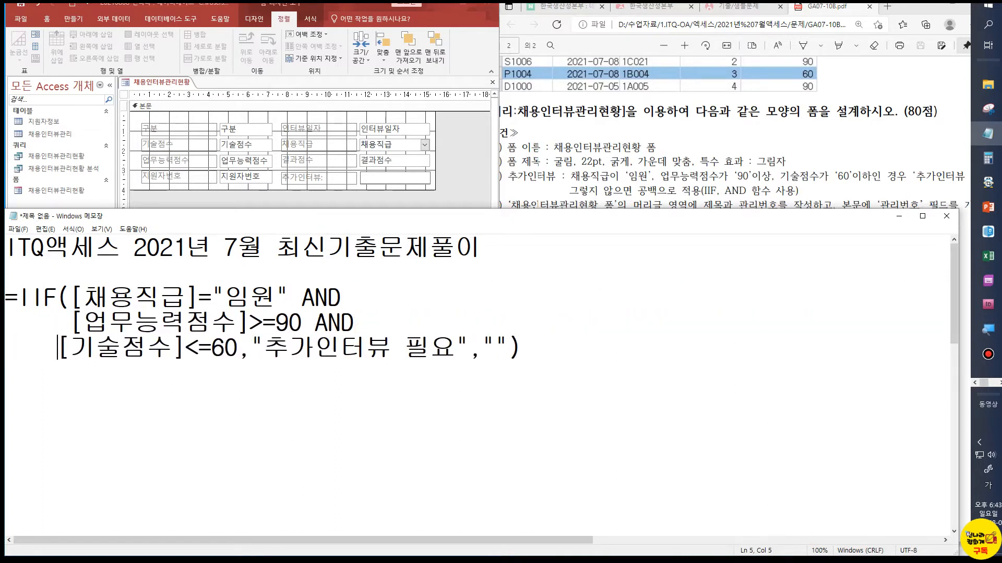
pyautogui.click(258, 298)
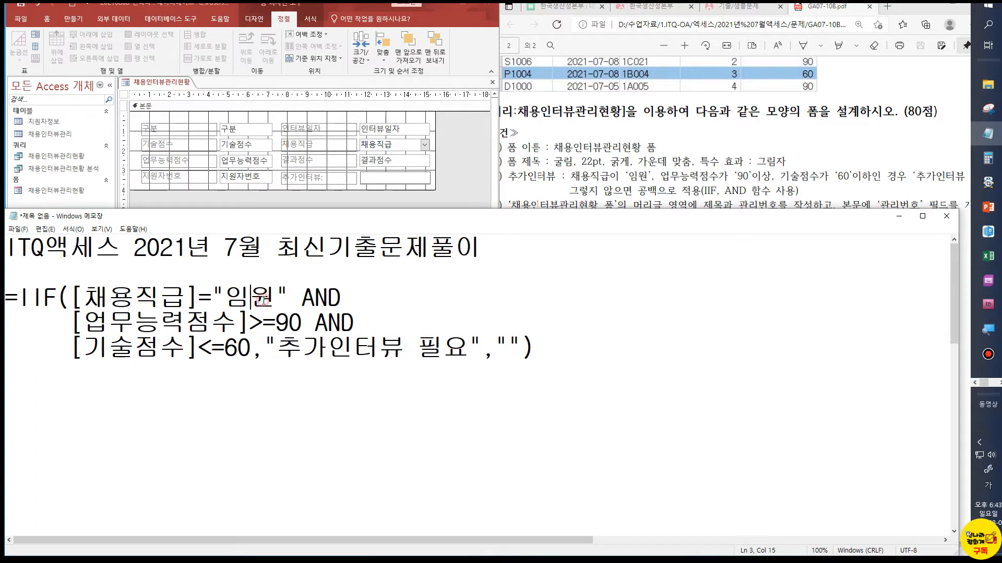
pyautogui.click(317, 299)
pyautogui.click(279, 315)
pyautogui.click(329, 319)
pyautogui.click(214, 347)
pyautogui.click(300, 347)
# Copy the whole IIF formula from Notepad, minimize Notepad and paste the formula into the 추가인터뷰 input box in Access
pyautogui.moveTo(549, 347); pyautogui.dragTo(4, 293)
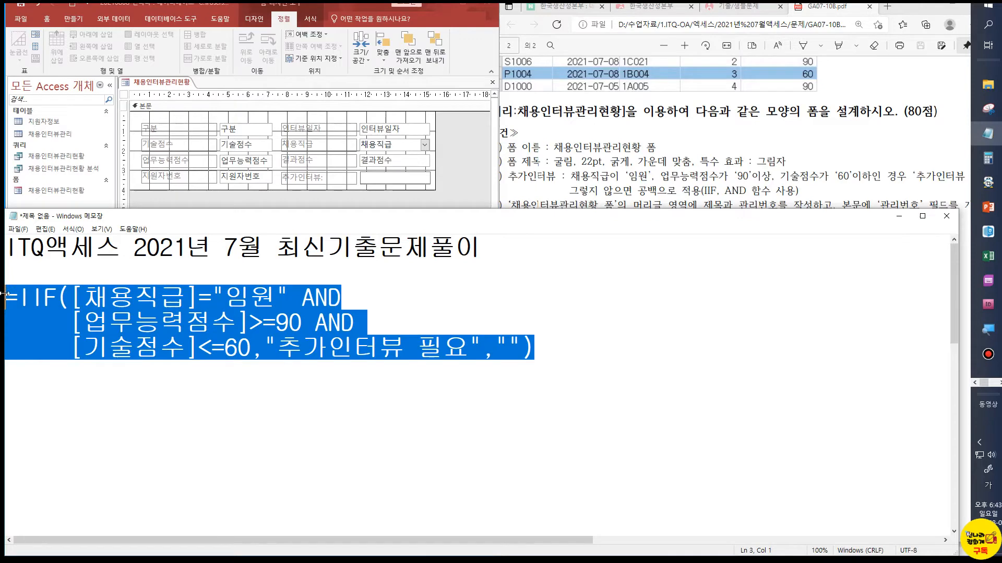
pyautogui.click(894, 218)
pyautogui.click(372, 178)
pyautogui.write('=IIF([채용직급]="임원" And [업무능력점수]>=90 And [기술점수]<=60,"추가인터뷰 필요","")')
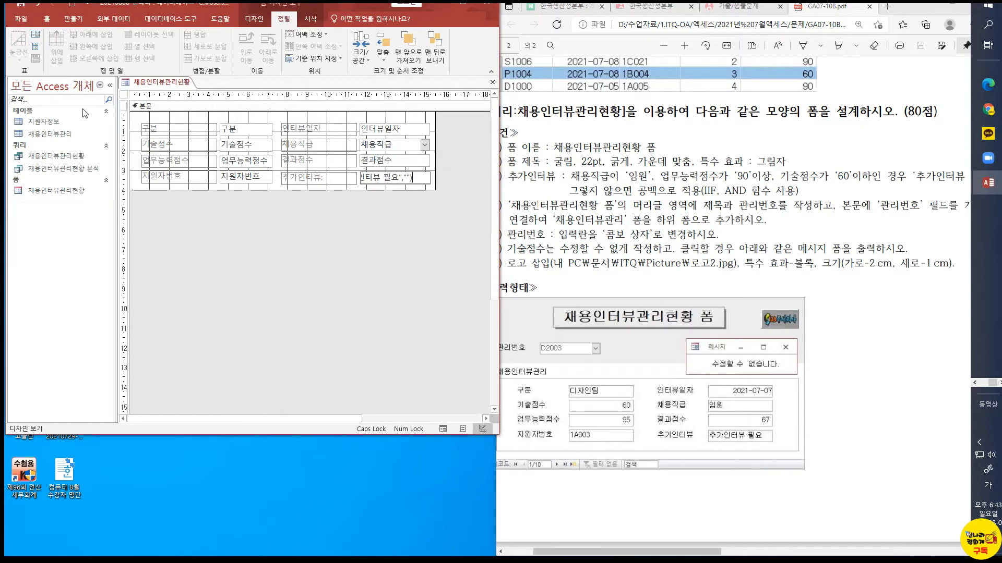
# Display the 채용인터뷰관리현황 form in Form View to check the 추가인터뷰 result
pyautogui.click(52, 20)
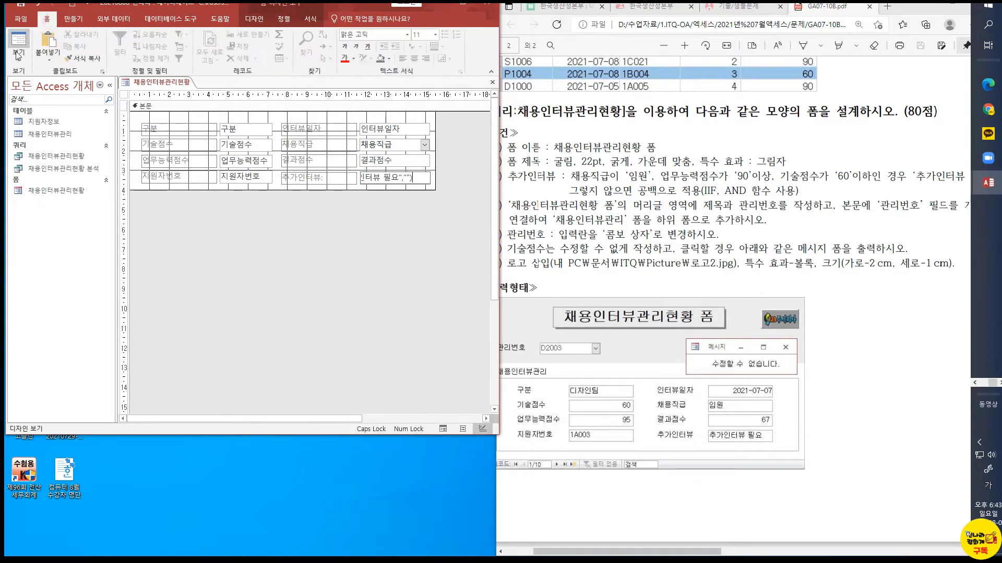
pyautogui.click(19, 66)
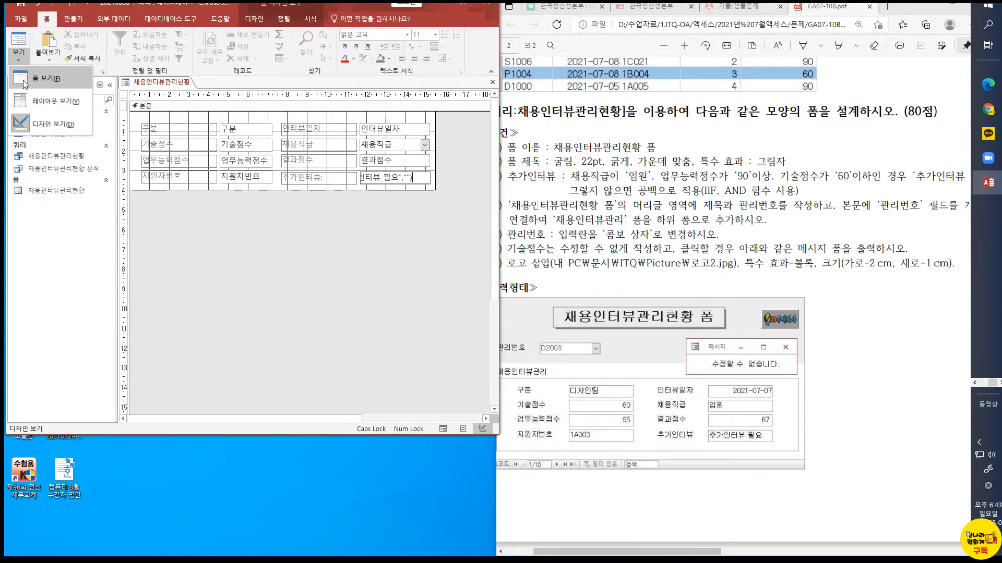
pyautogui.click(24, 82)
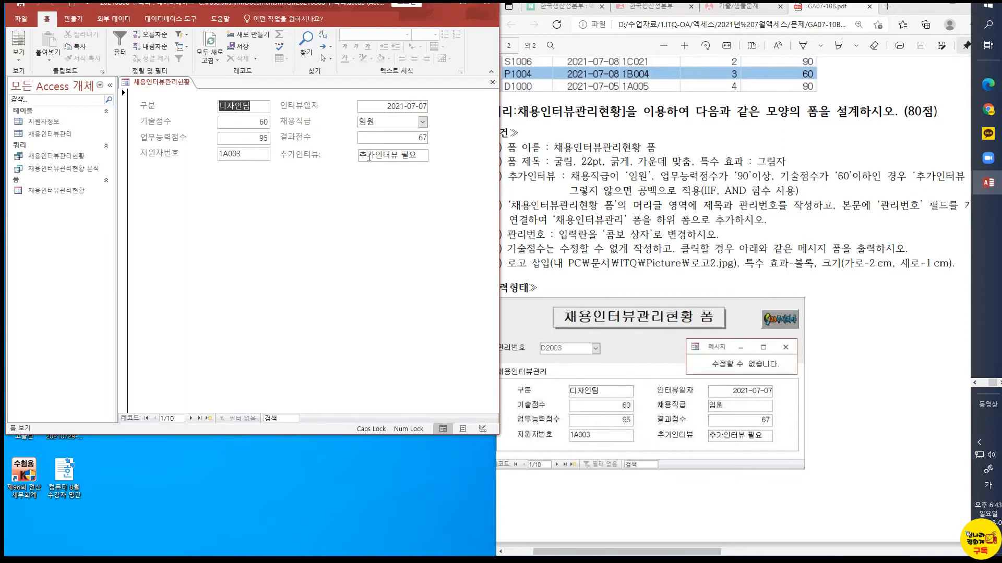
# Switch the 채용인터뷰관리현황 form to Design View and open the properties of the whole form
pyautogui.click(19, 55)
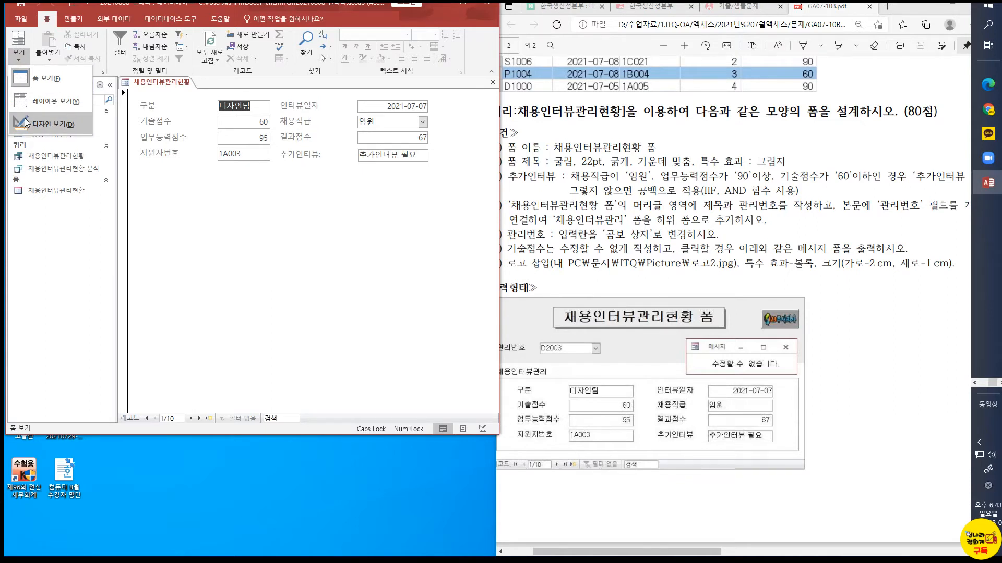
pyautogui.moveTo(552, 552); pyautogui.dragTo(528, 552)
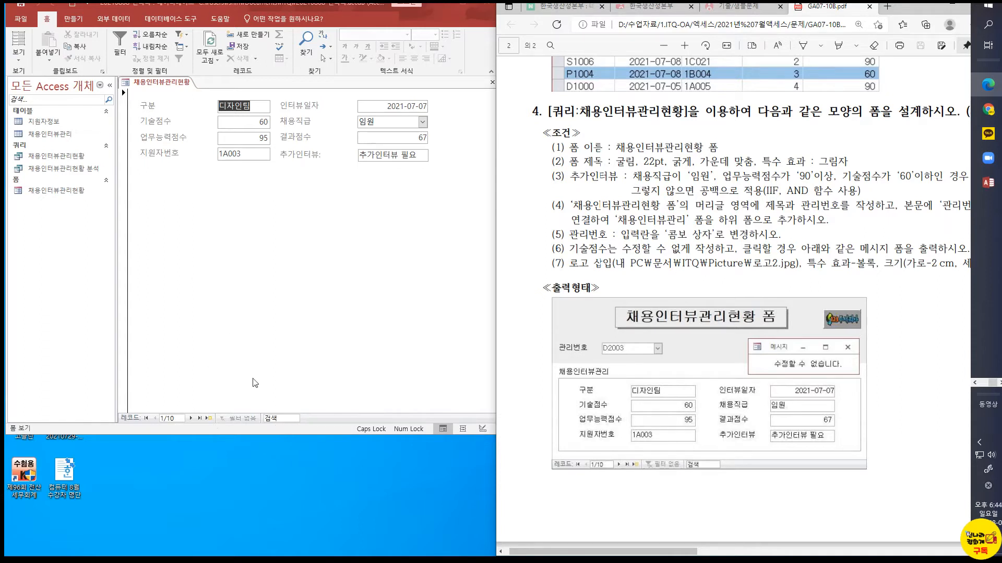
pyautogui.click(20, 60)
pyautogui.click(19, 56)
pyautogui.click(21, 125)
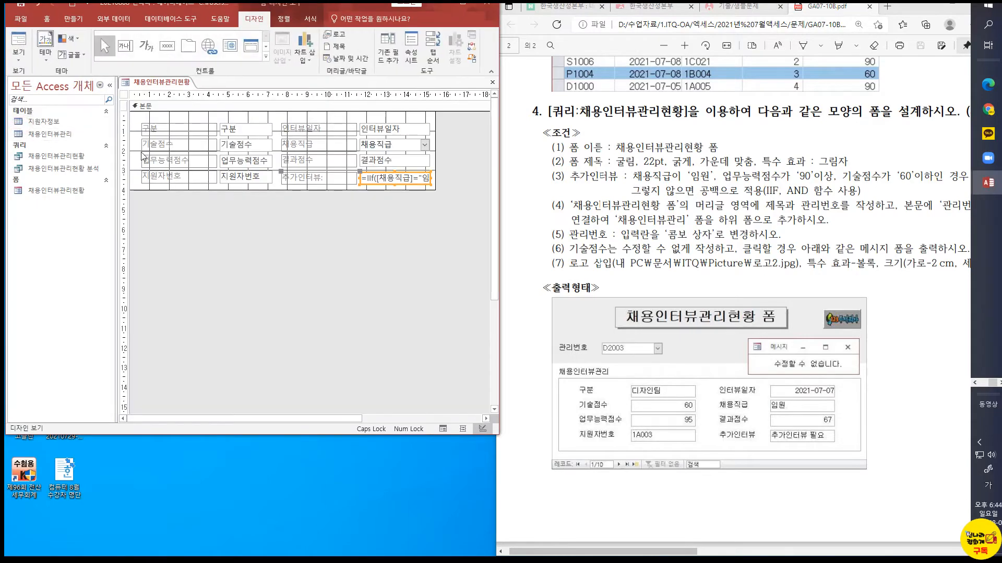
pyautogui.hotkey('ctrl', '1')
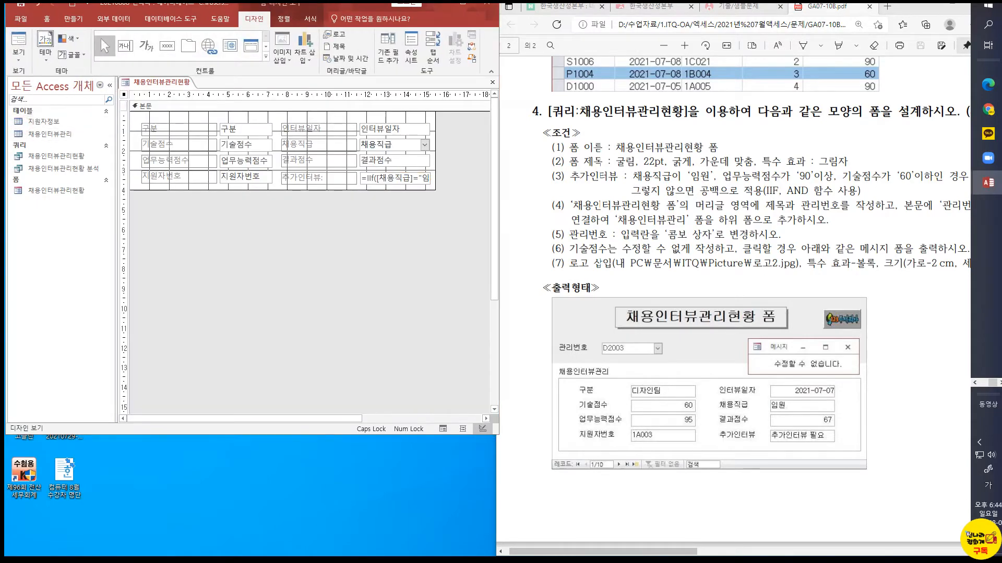
pyautogui.moveTo(118, 87); pyautogui.dragTo(130, 100)
pyautogui.press('Escape')
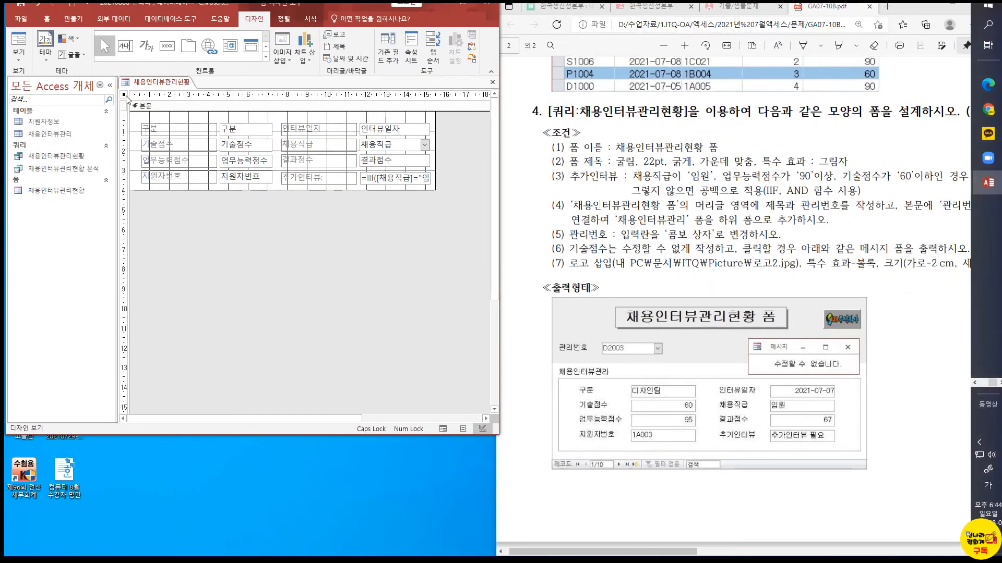
pyautogui.rightClick(130, 96)
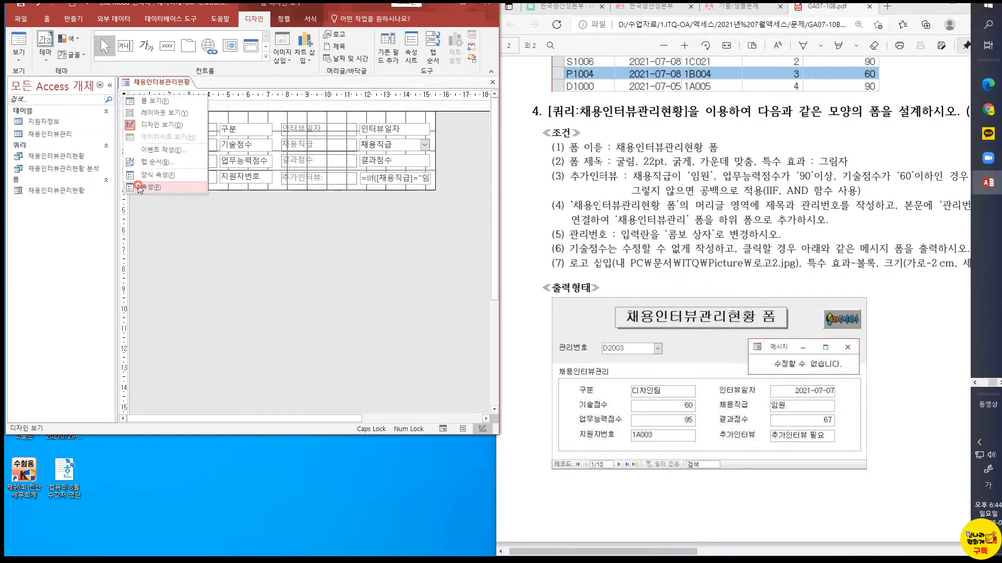
pyautogui.click(151, 187)
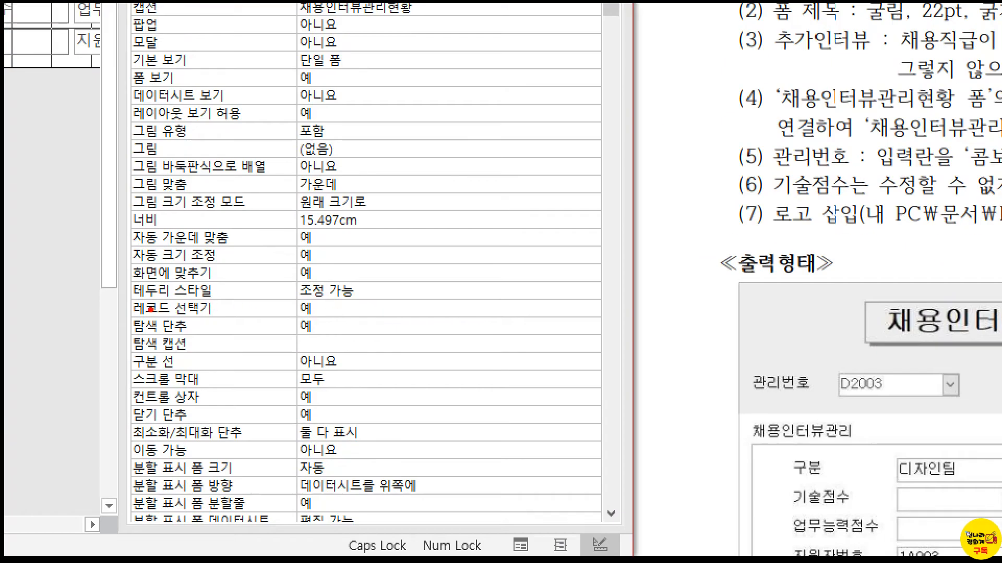
# Set the form's 레코드 선택기 and 탐색 단추 properties to 아니요
pyautogui.moveTo(132, 298); pyautogui.dragTo(349, 336)
pyautogui.press('Escape')
pyautogui.click(384, 310)
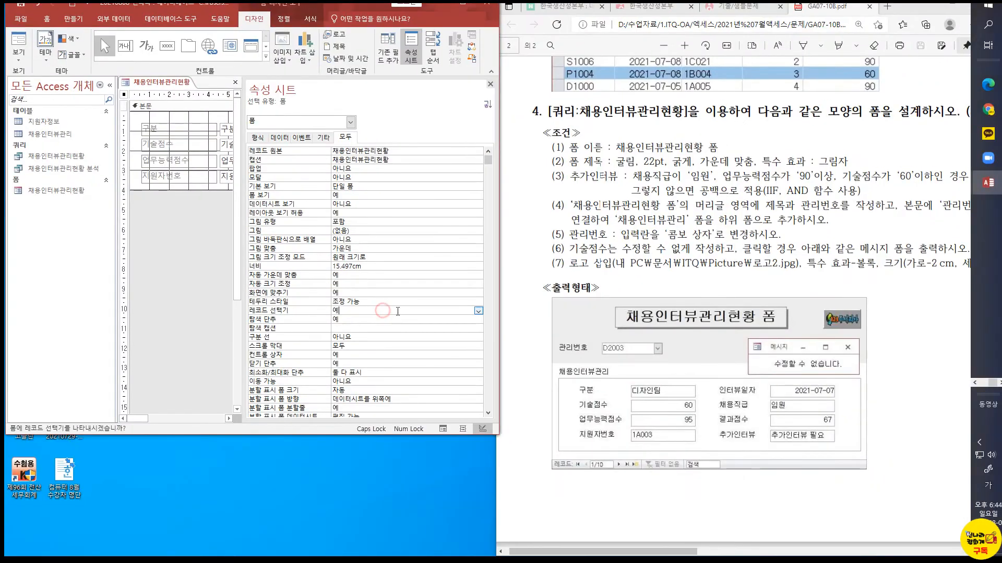
pyautogui.click(478, 311)
pyautogui.click(398, 328)
pyautogui.click(446, 319)
pyautogui.click(478, 320)
pyautogui.click(391, 337)
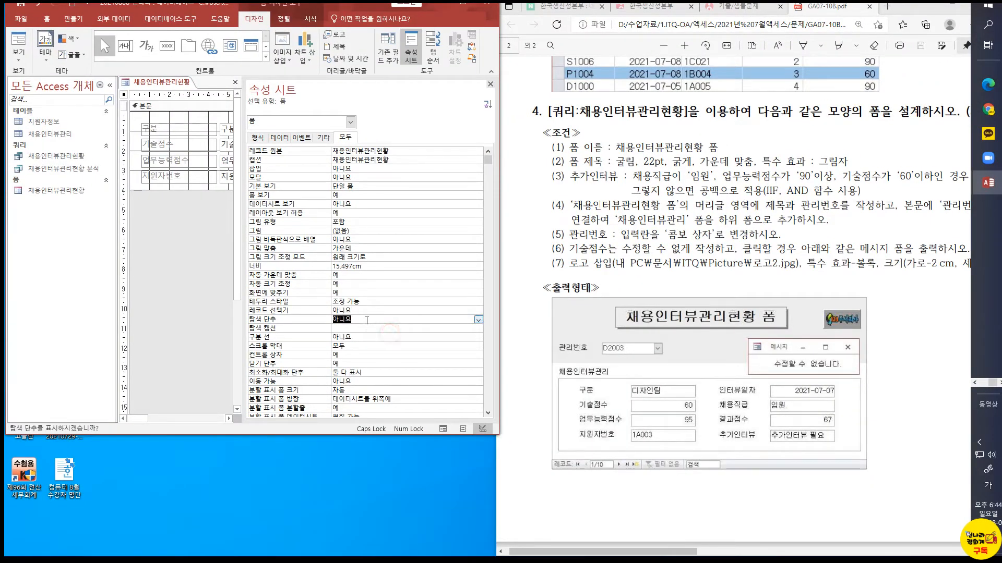
# Check the 채용인터뷰관리현황 form in Form View without record selector and navigation buttons, and return to Design View
pyautogui.click(29, 66)
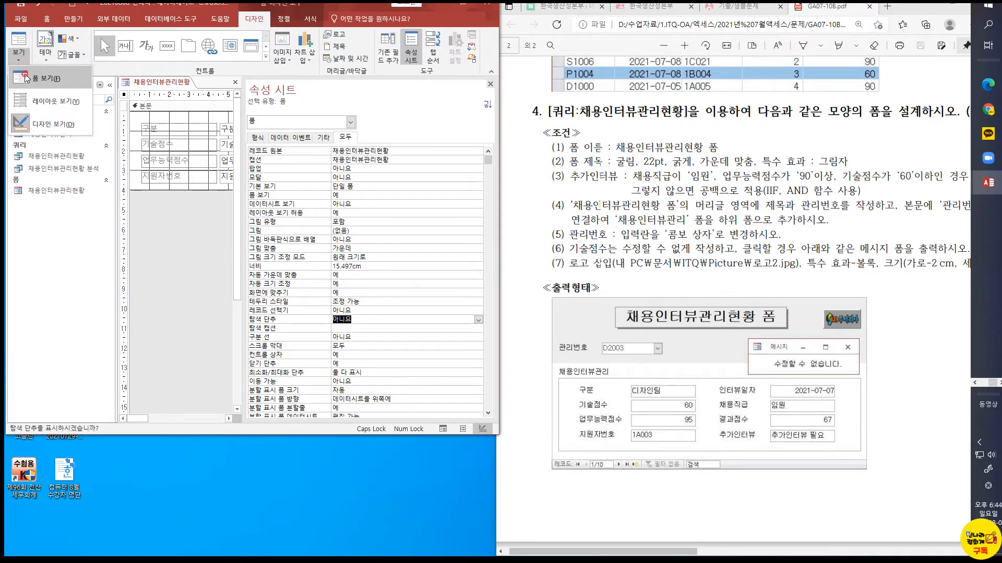
pyautogui.click(26, 80)
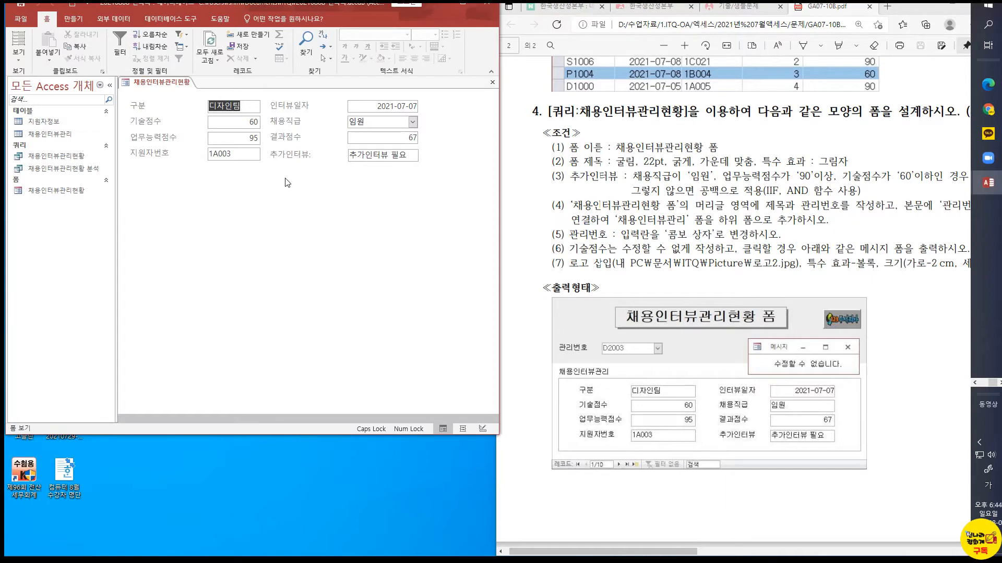
pyautogui.click(20, 58)
pyautogui.click(26, 124)
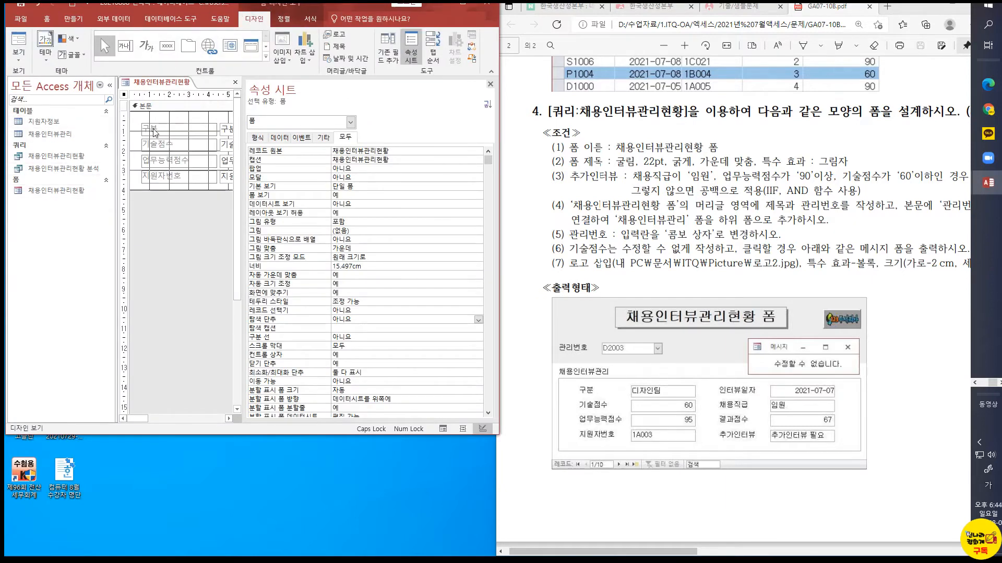
# Close the property sheet and close the 채용인터뷰관리현황 form, saving its design changes
pyautogui.click(490, 84)
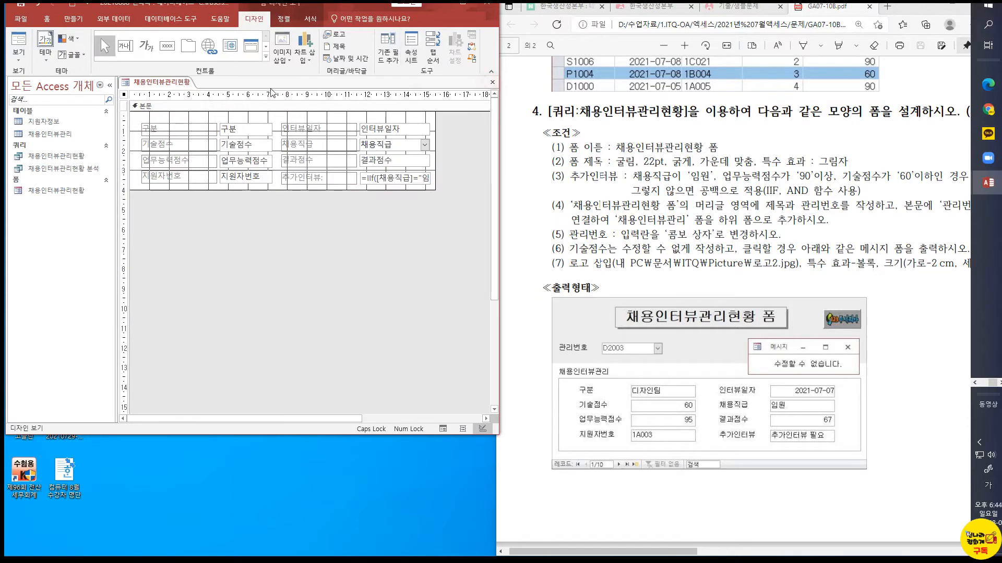
pyautogui.rightClick(186, 82)
pyautogui.click(201, 100)
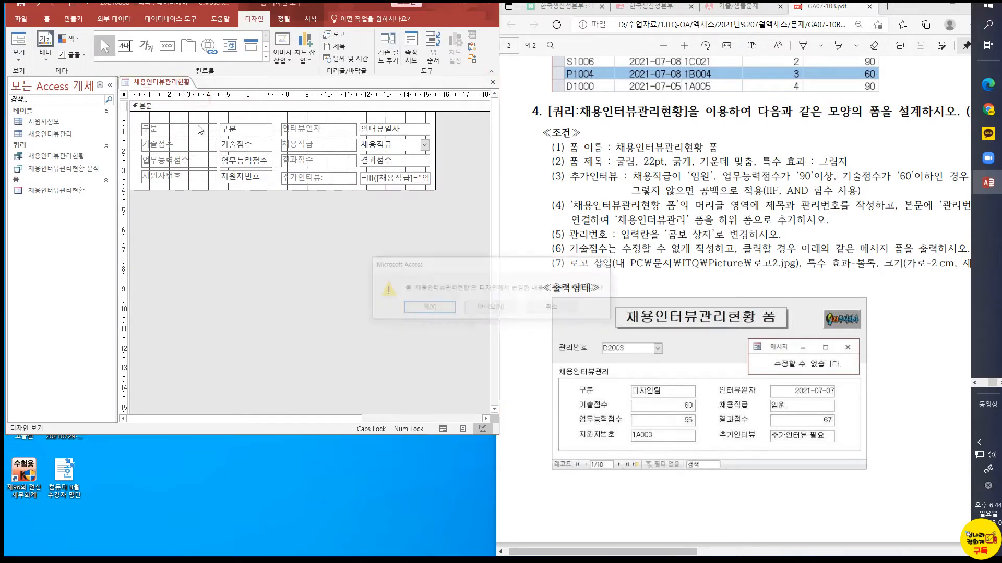
pyautogui.click(436, 308)
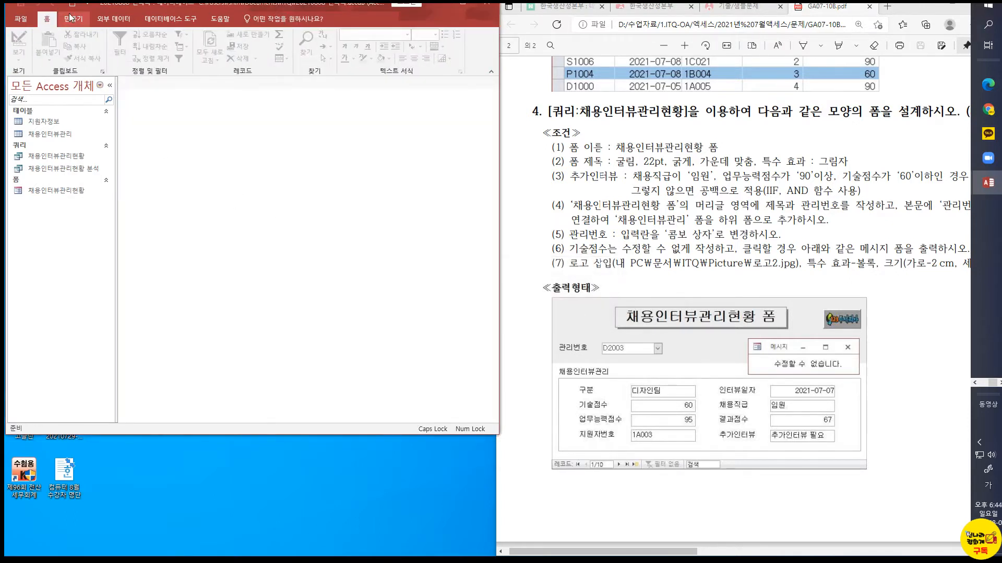
# Start a new form with the Form Wizard from the query 채용인터뷰관리현황, including only the 관리번호 field
pyautogui.click(82, 21)
pyautogui.click(271, 35)
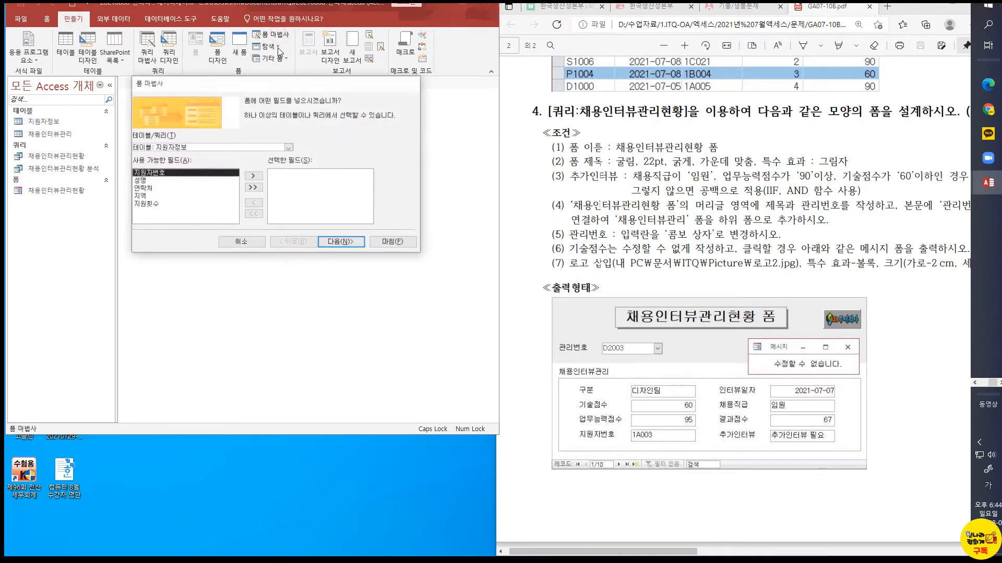
pyautogui.click(288, 148)
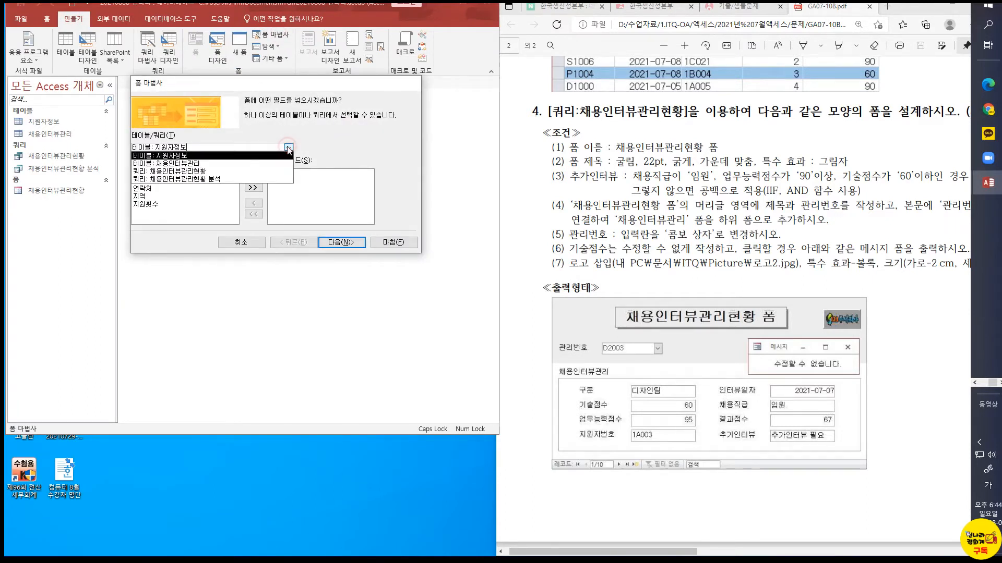
pyautogui.click(176, 172)
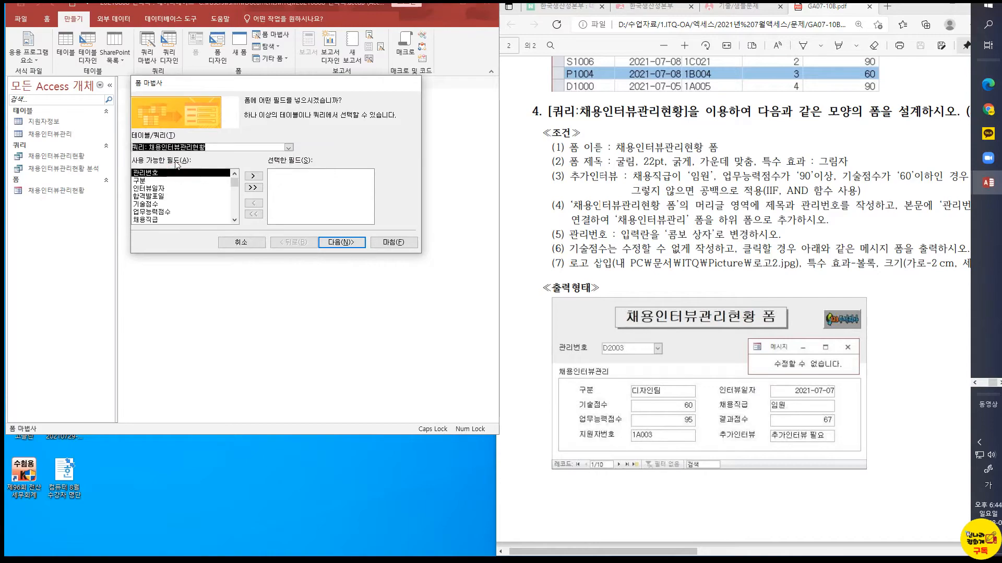
pyautogui.hotkey('ctrl', '1')
pyautogui.click(600, 355)
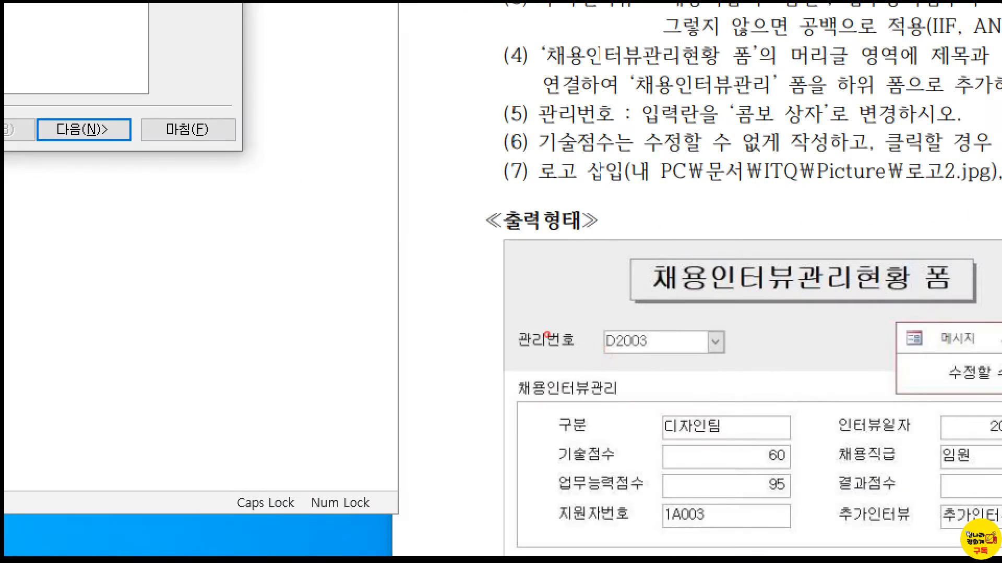
pyautogui.moveTo(494, 314); pyautogui.dragTo(733, 366)
pyautogui.press('Escape')
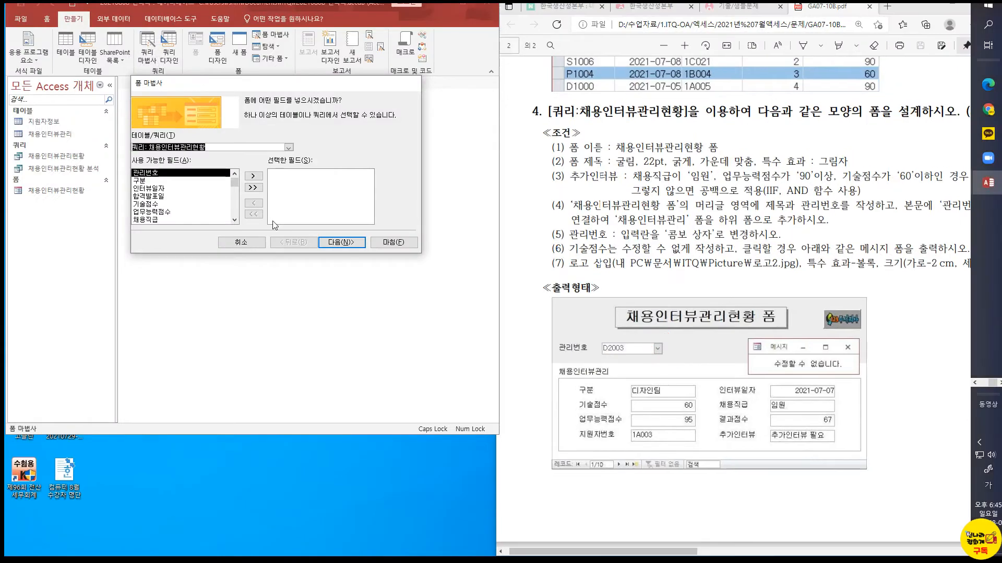
pyautogui.click(253, 175)
pyautogui.click(339, 244)
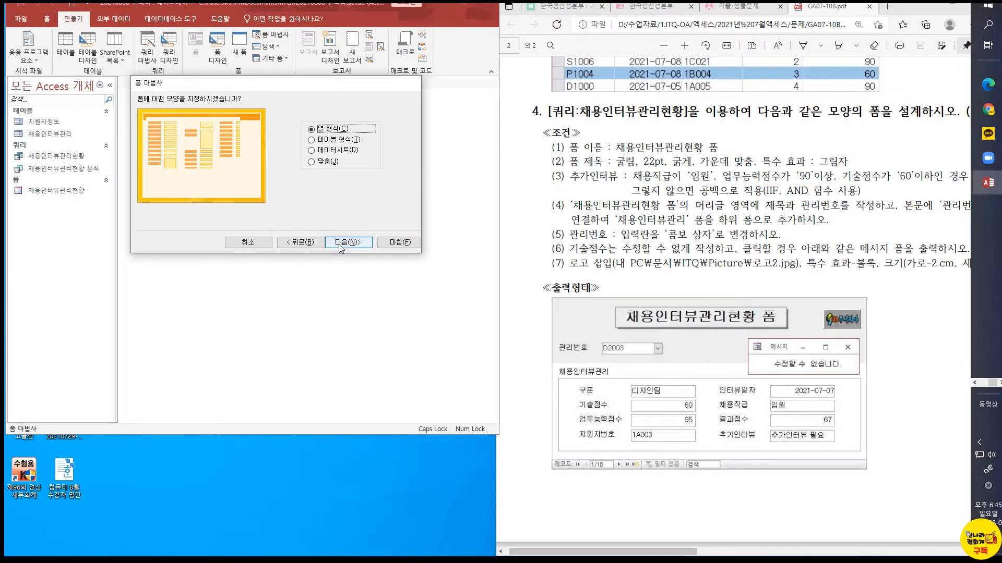
# Keep the 열 형식 layout, title the form 채용인터뷰관리현황 폼 and finish the wizard with the option to modify its design
pyautogui.click(339, 244)
pyautogui.click(248, 191)
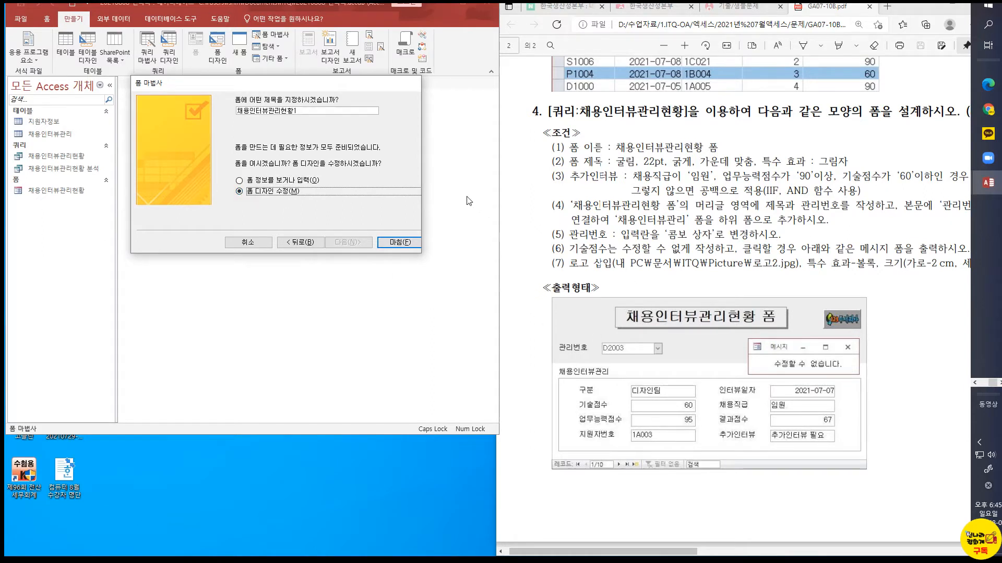
pyautogui.click(315, 113)
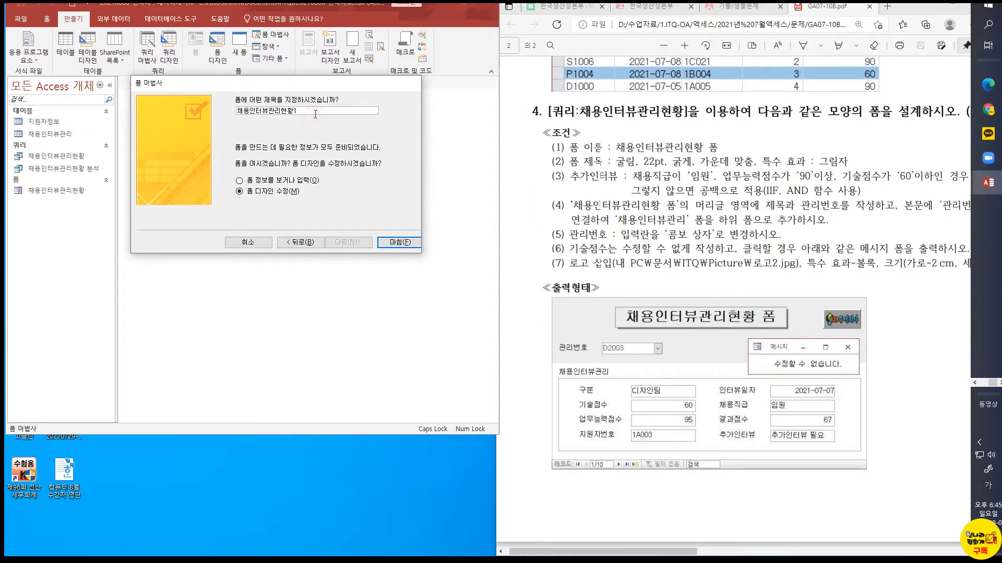
pyautogui.write('폼')
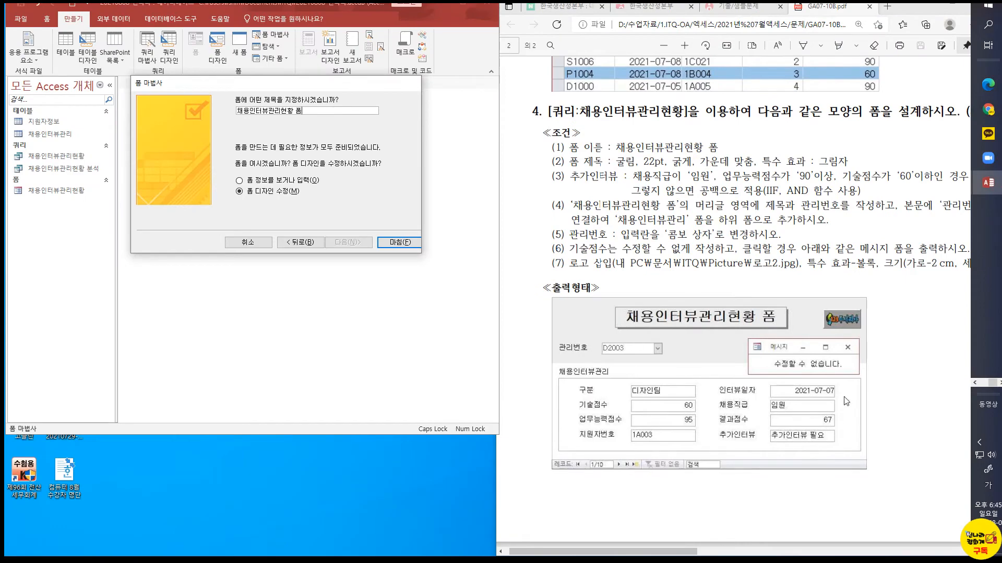
pyautogui.click(382, 243)
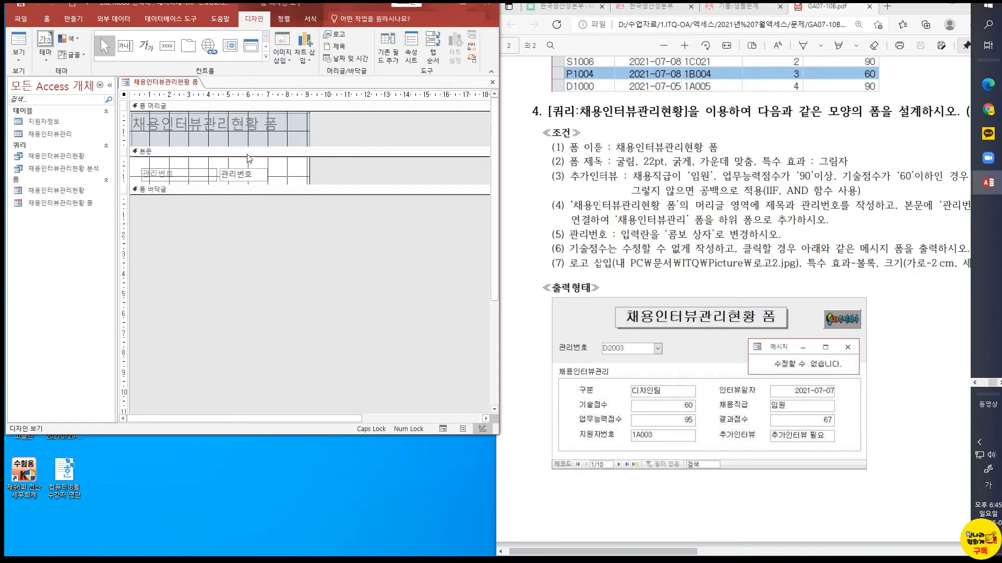
# Enlarge the form to about 15.6 cm wide, with a detail section about 8 cm tall and a header about 3 cm tall
pyautogui.moveTo(329, 185); pyautogui.dragTo(327, 317)
pyautogui.moveTo(311, 185); pyautogui.dragTo(440, 185)
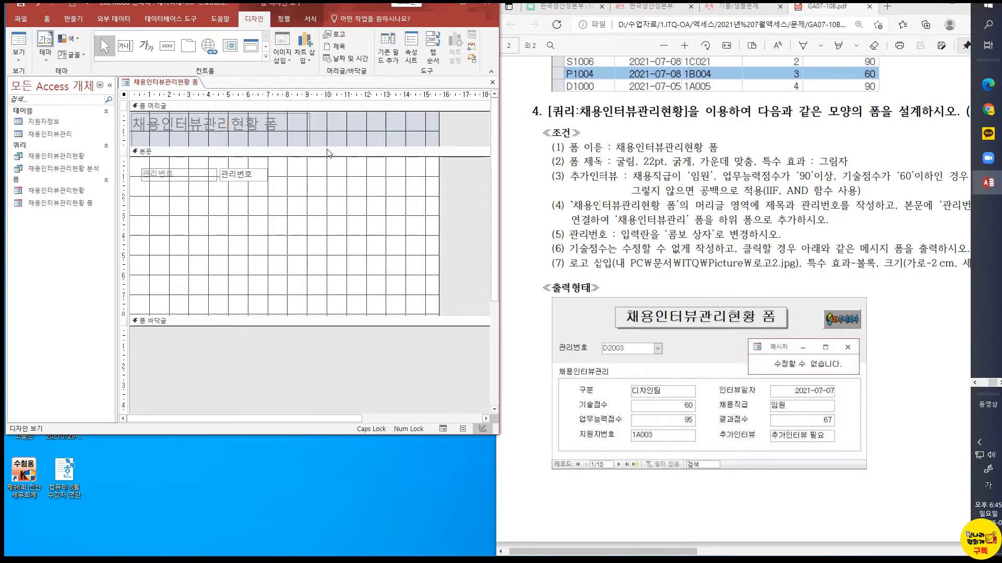
pyautogui.moveTo(325, 145); pyautogui.dragTo(327, 172)
# Move the title label to the middle of the form header and reduce its height slightly
pyautogui.click(286, 143)
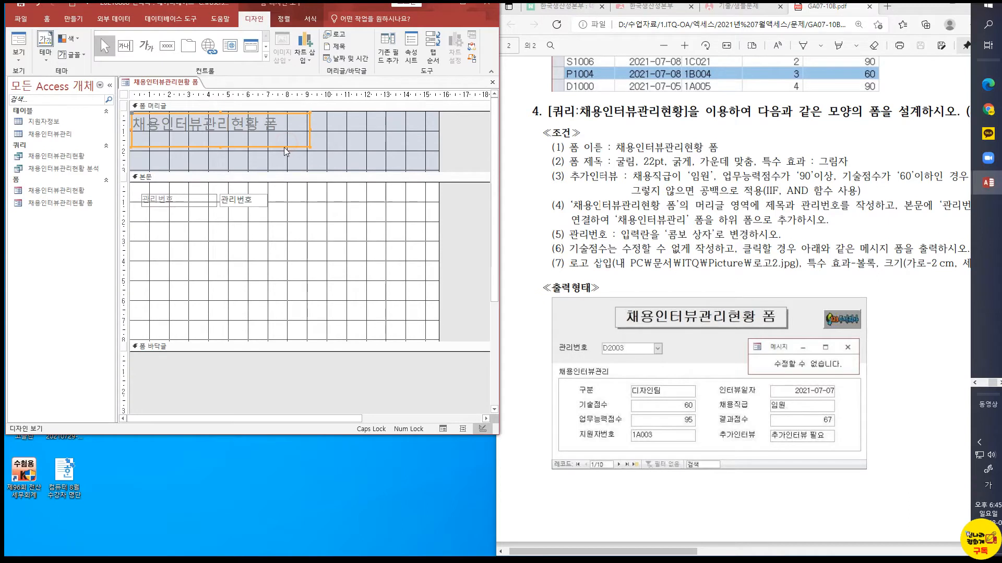
pyautogui.click(285, 142)
pyautogui.click(308, 140)
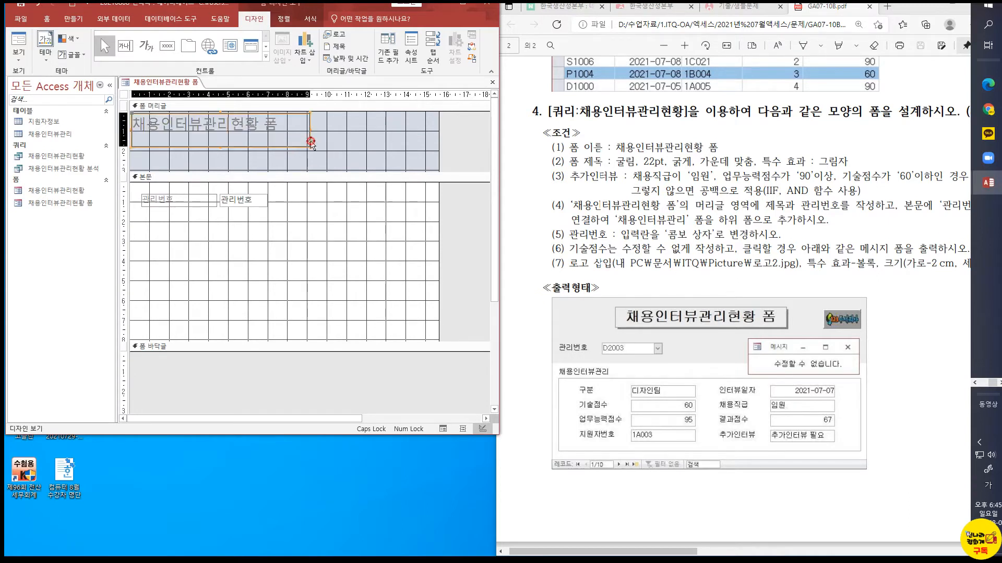
pyautogui.moveTo(308, 140); pyautogui.dragTo(372, 145)
pyautogui.moveTo(285, 147); pyautogui.dragTo(285, 140)
# Move the 관리번호 label and text box from the detail section into the form header, below the title
pyautogui.moveTo(290, 240); pyautogui.dragTo(145, 149)
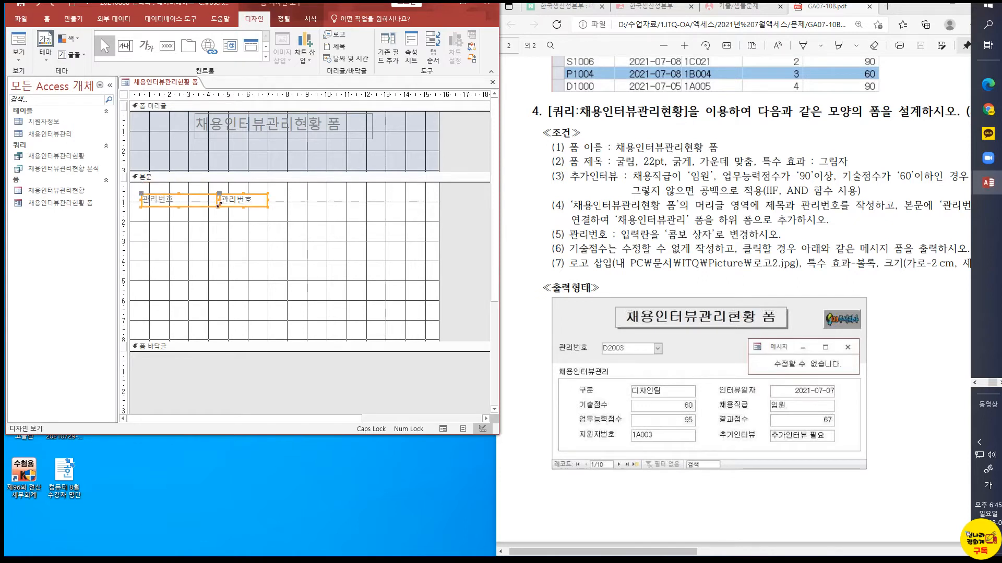
pyautogui.moveTo(229, 200); pyautogui.dragTo(219, 153)
pyautogui.click(207, 212)
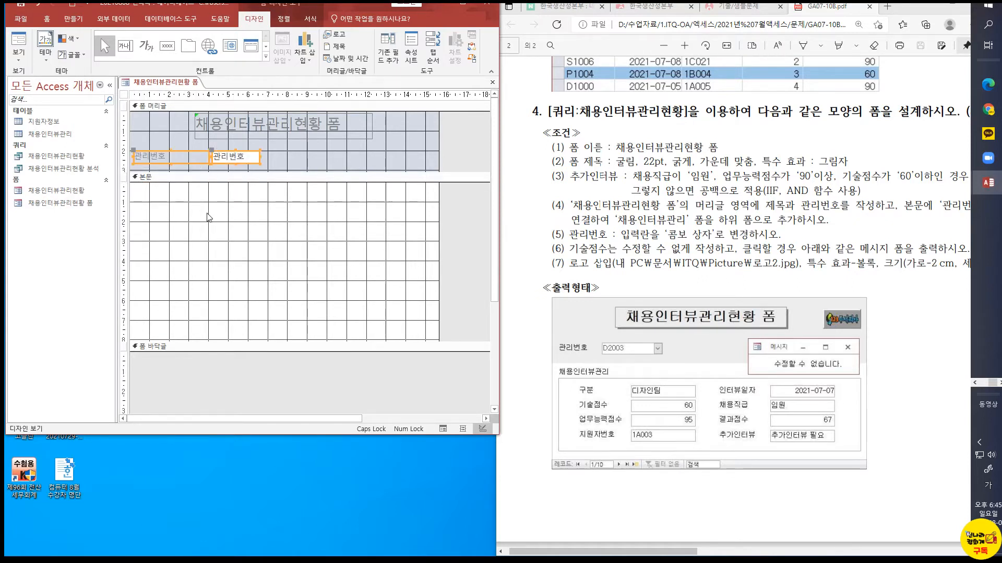
pyautogui.click(305, 137)
pyautogui.click(301, 213)
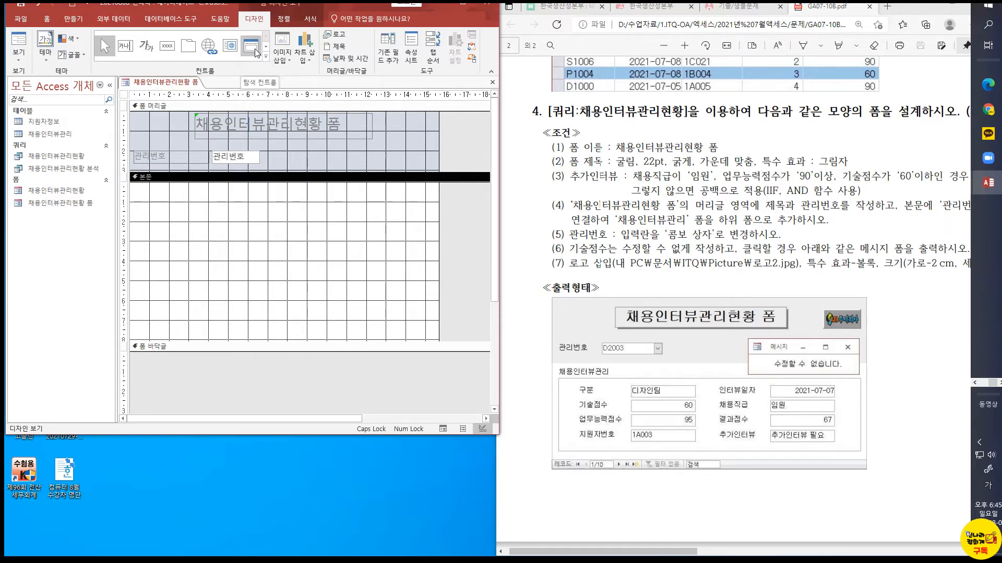
pyautogui.click(265, 56)
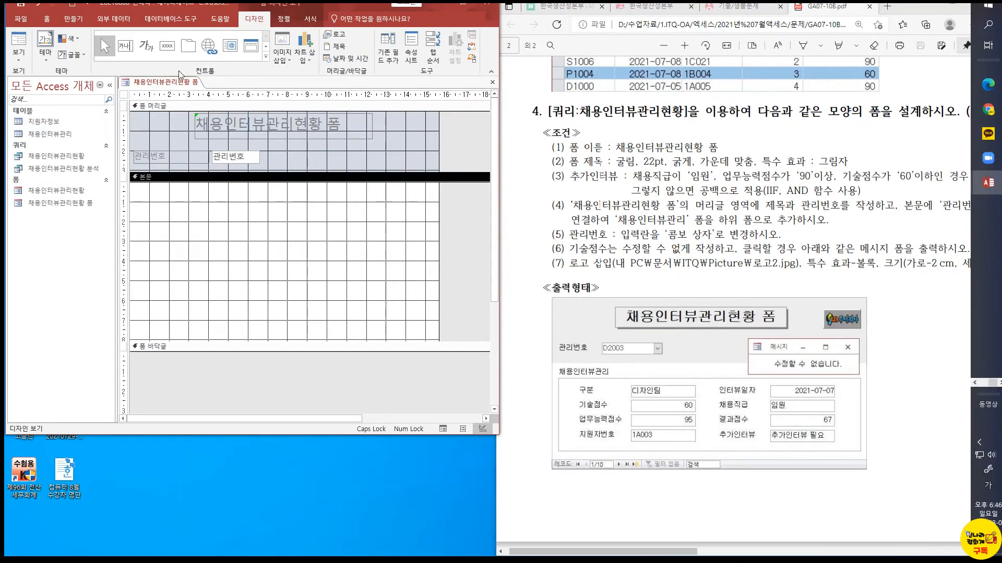
pyautogui.click(266, 57)
pyautogui.click(167, 83)
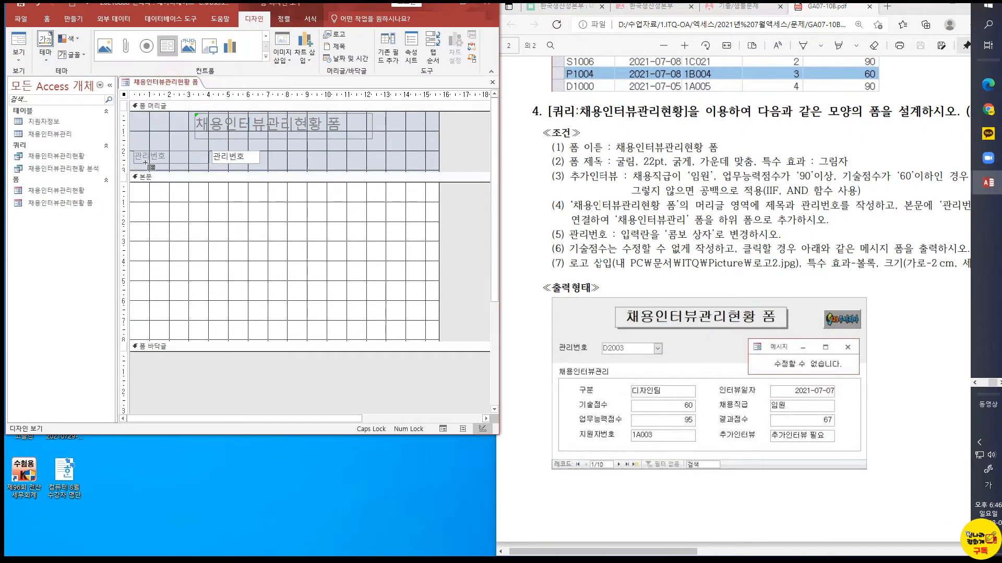
pyautogui.moveTo(135, 194)
pyautogui.mouseDown()
pyautogui.moveTo(257, 280)
pyautogui.moveTo(436, 334)
pyautogui.mouseUp()
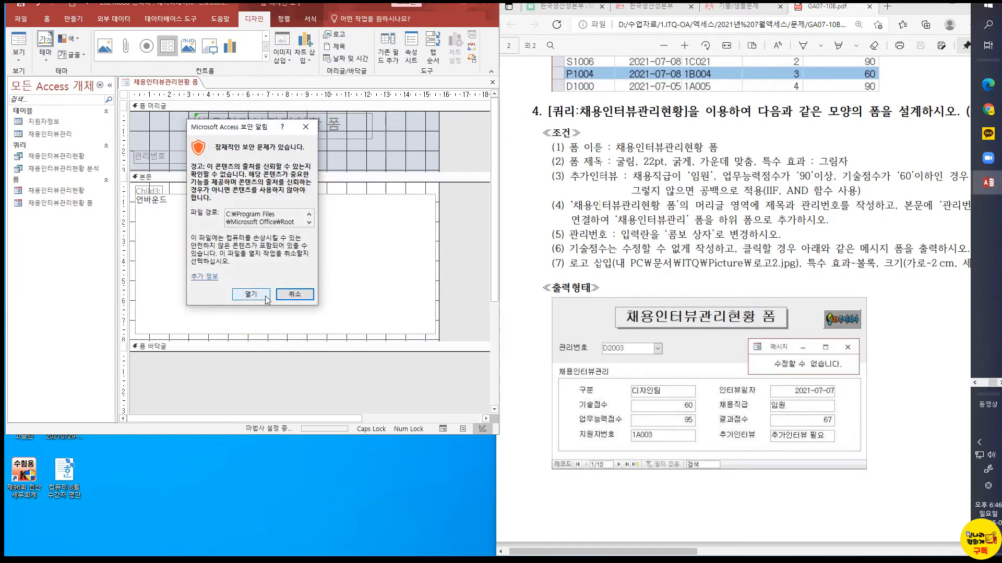
pyautogui.click(247, 291)
pyautogui.click(228, 158)
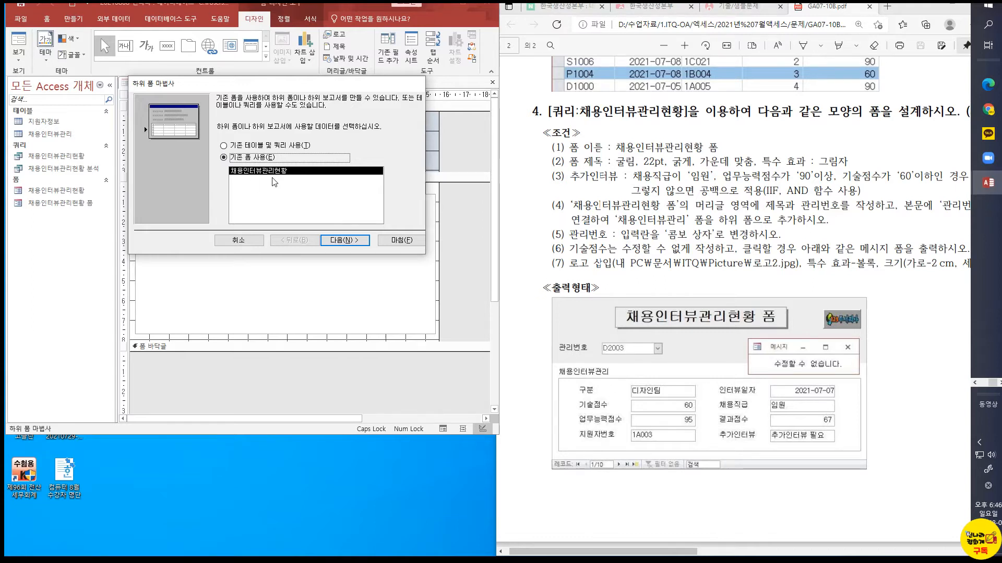
pyautogui.click(388, 245)
pyautogui.click(162, 192)
pyautogui.click(160, 202)
pyautogui.press('Delete')
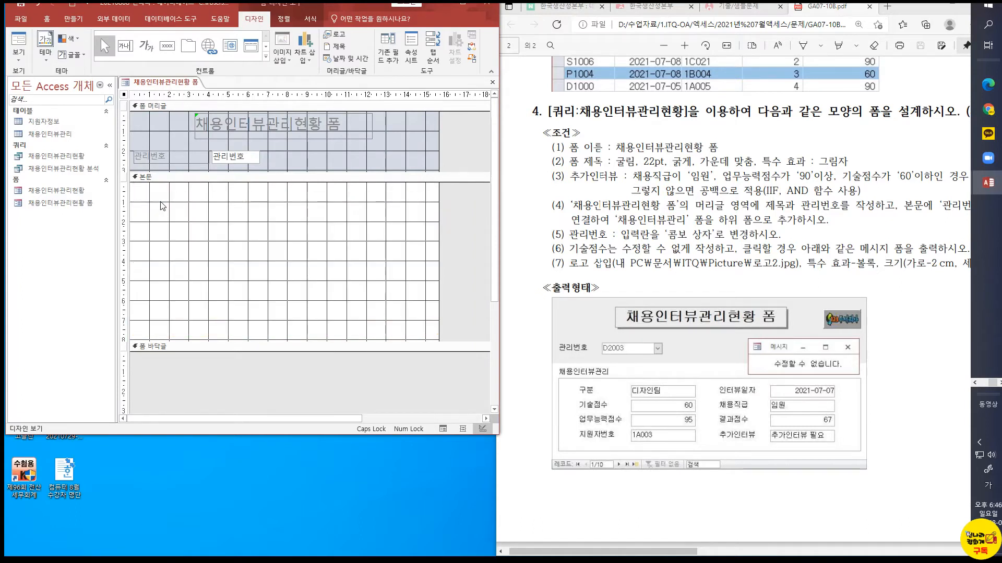
# Rename the form 채용인터뷰관리현황 as 채용인터뷰관리
pyautogui.click(39, 192)
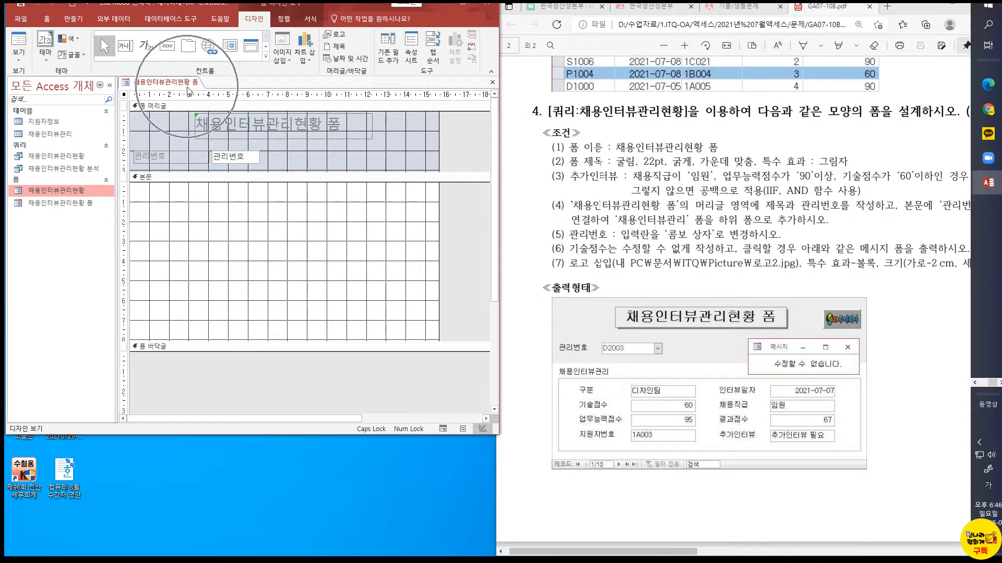
pyautogui.click(79, 194)
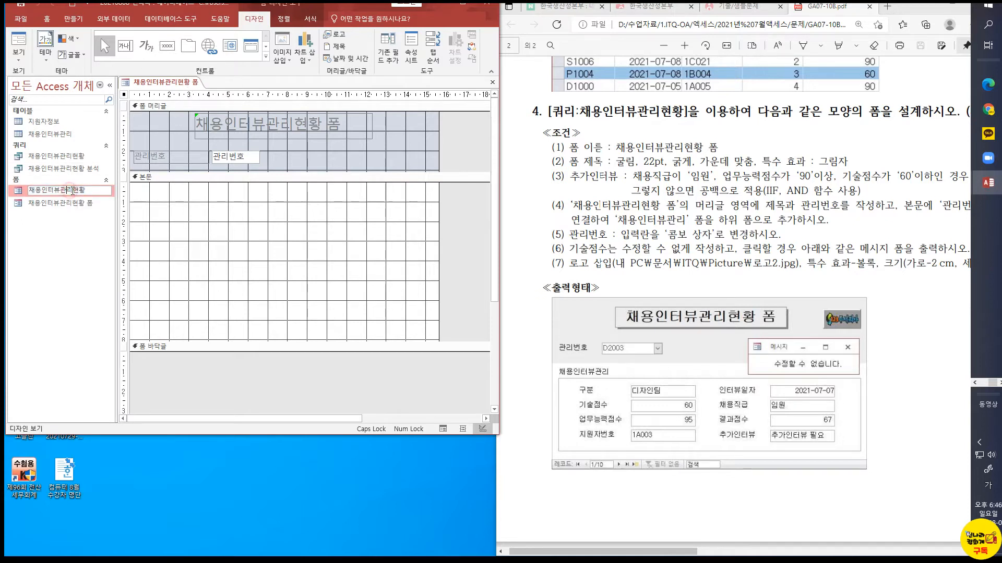
pyautogui.press('Delete')
pyautogui.press('Delete')
pyautogui.press('Return')
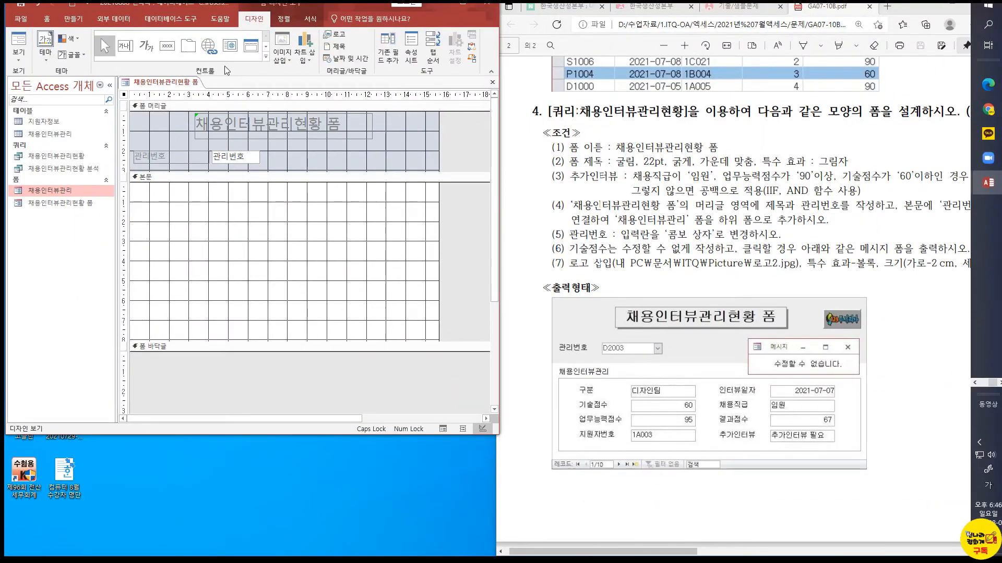
# Draw a subform control about 15 cm wide and 7 cm tall in the detail section, based on the existing form 채용인터뷰관리
pyautogui.click(266, 56)
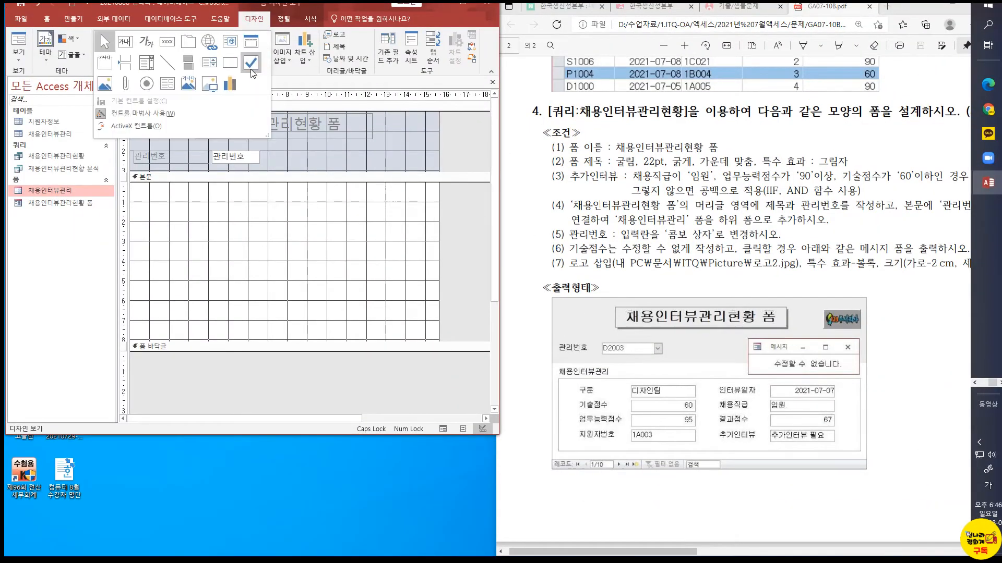
pyautogui.click(172, 86)
pyautogui.moveTo(135, 192); pyautogui.dragTo(428, 337)
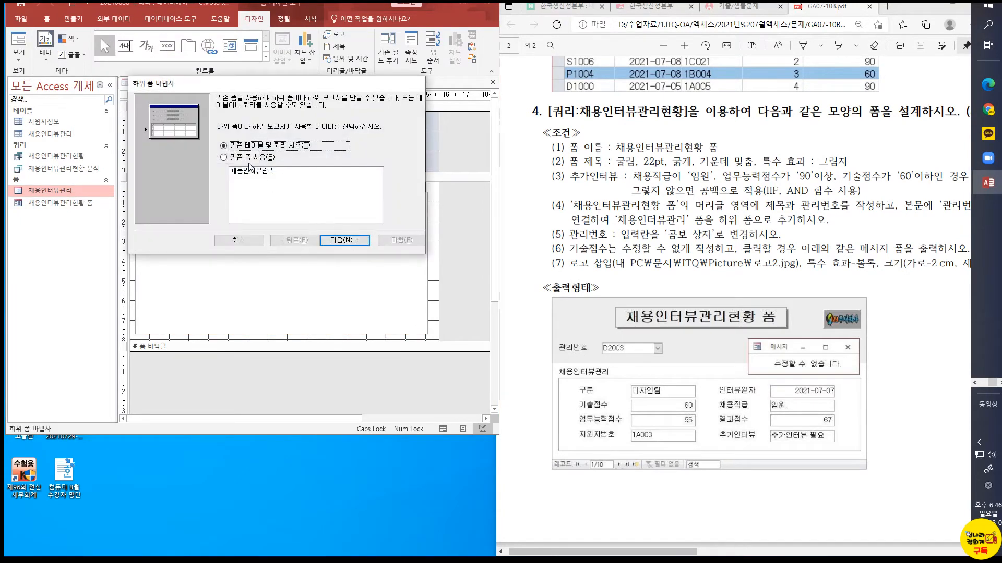
pyautogui.click(249, 157)
pyautogui.click(363, 241)
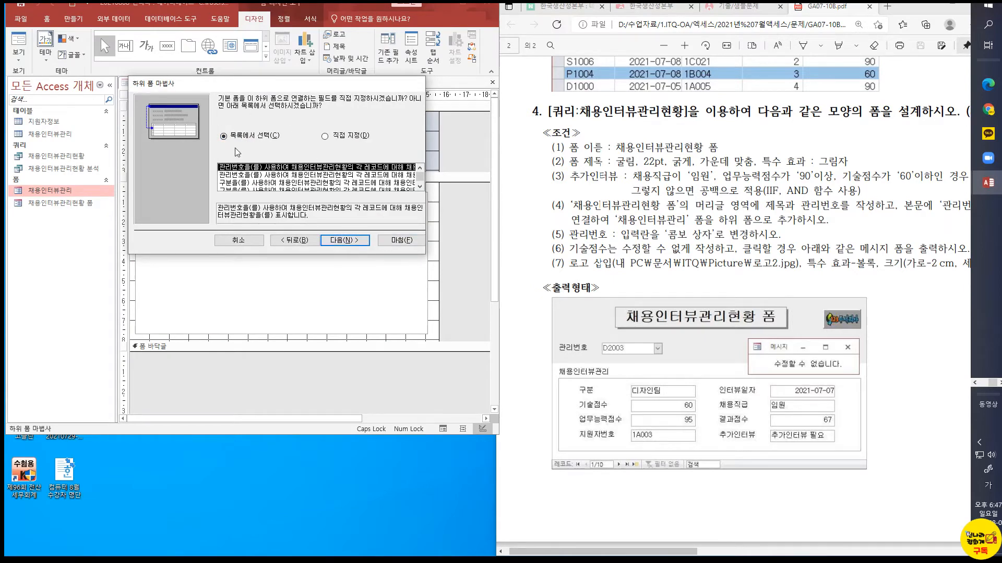
# Define the subform link manually with 관리번호 as both the form field and the subform field, and finish the wizard
pyautogui.click(335, 140)
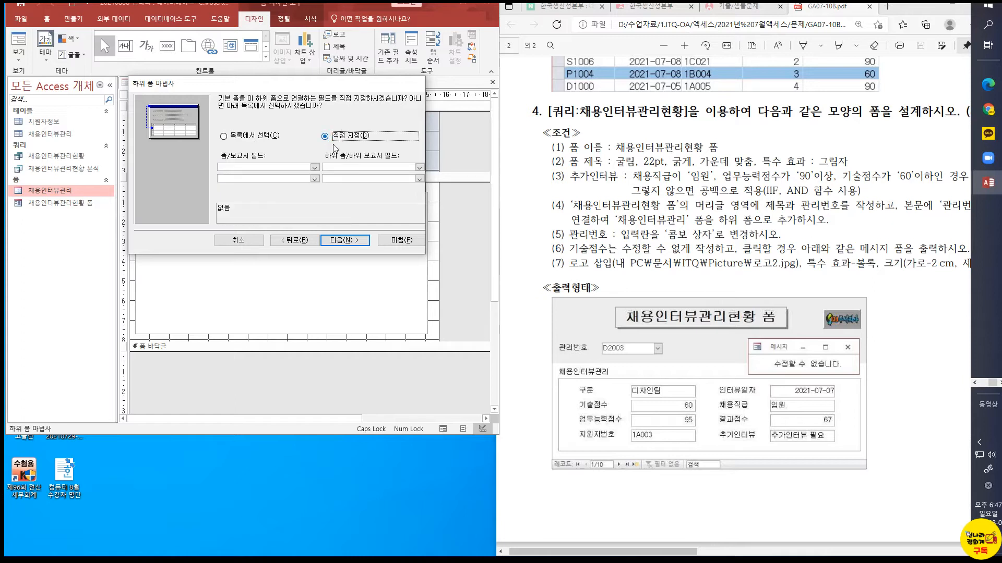
pyautogui.click(315, 167)
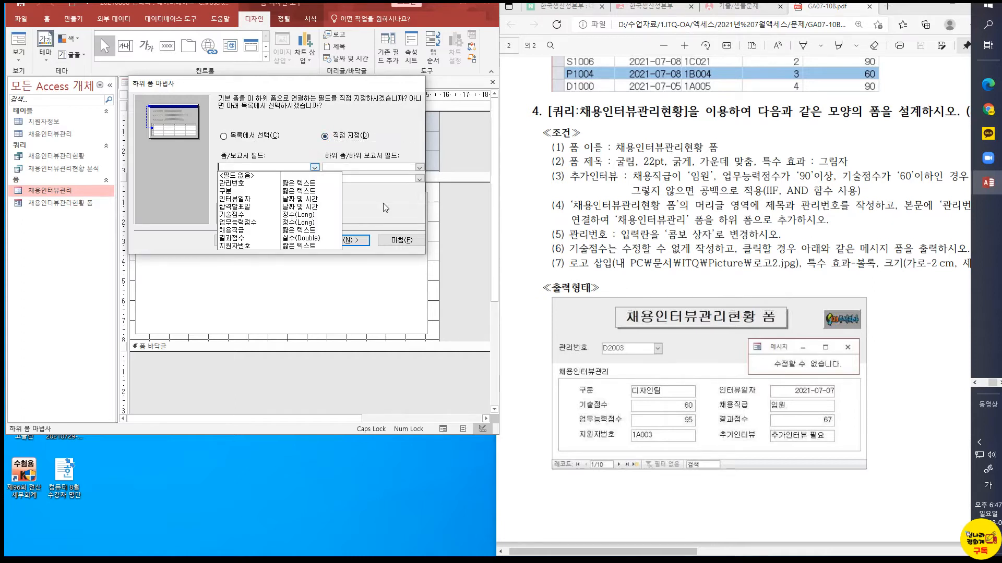
pyautogui.click(258, 186)
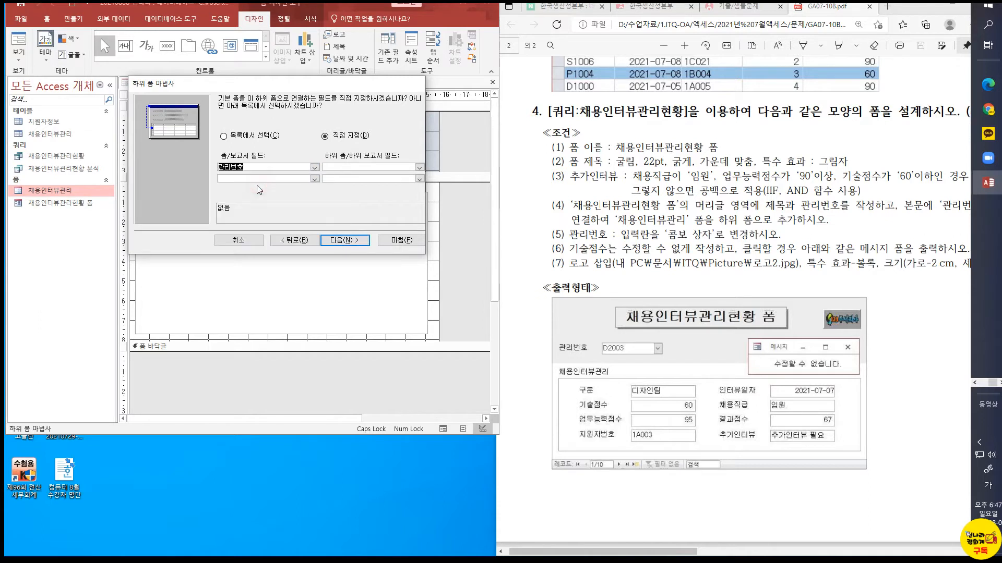
pyautogui.click(419, 167)
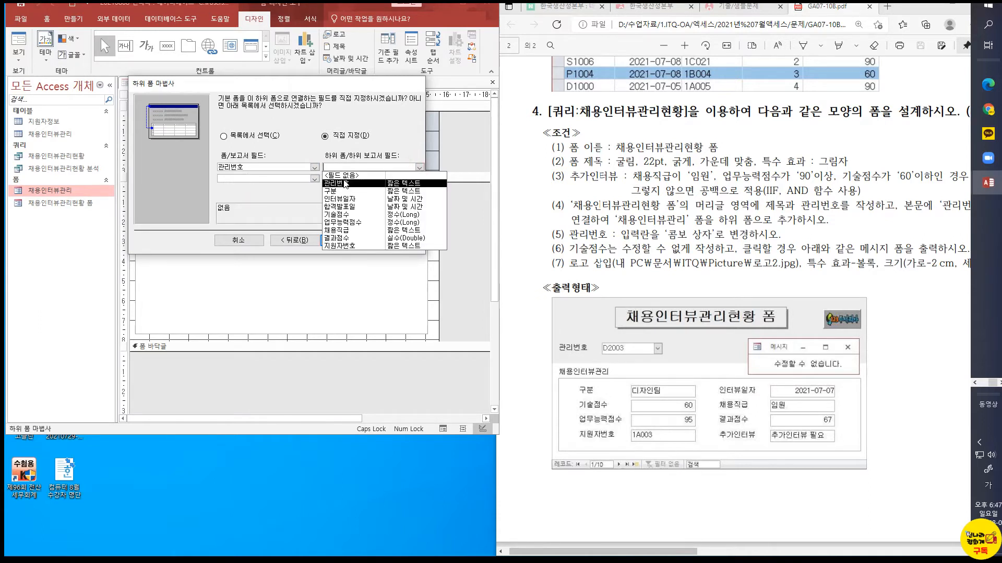
pyautogui.click(343, 180)
pyautogui.click(386, 241)
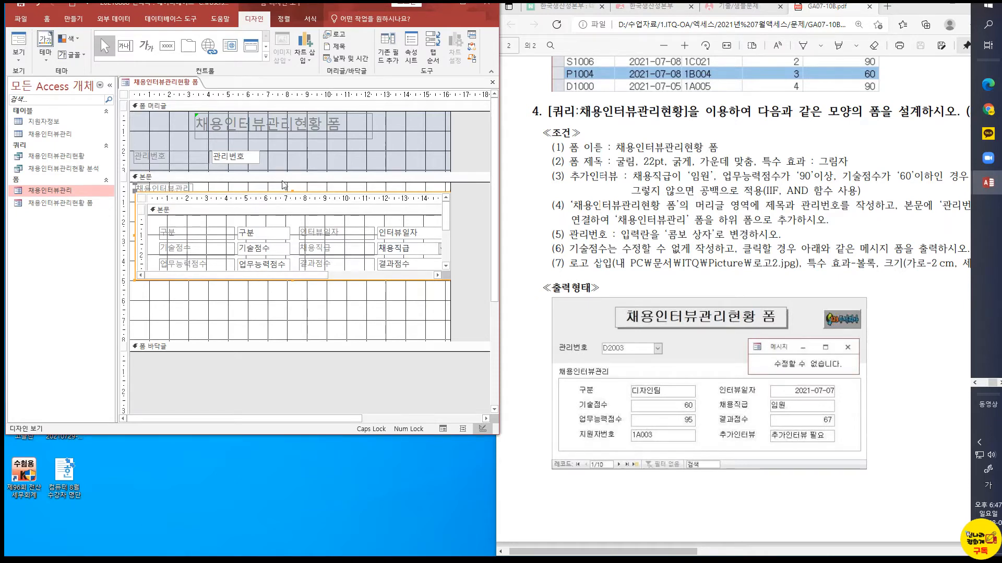
# Preview the form with its subform in form view, and return to design view
pyautogui.click(290, 162)
pyautogui.click(14, 62)
pyautogui.click(42, 78)
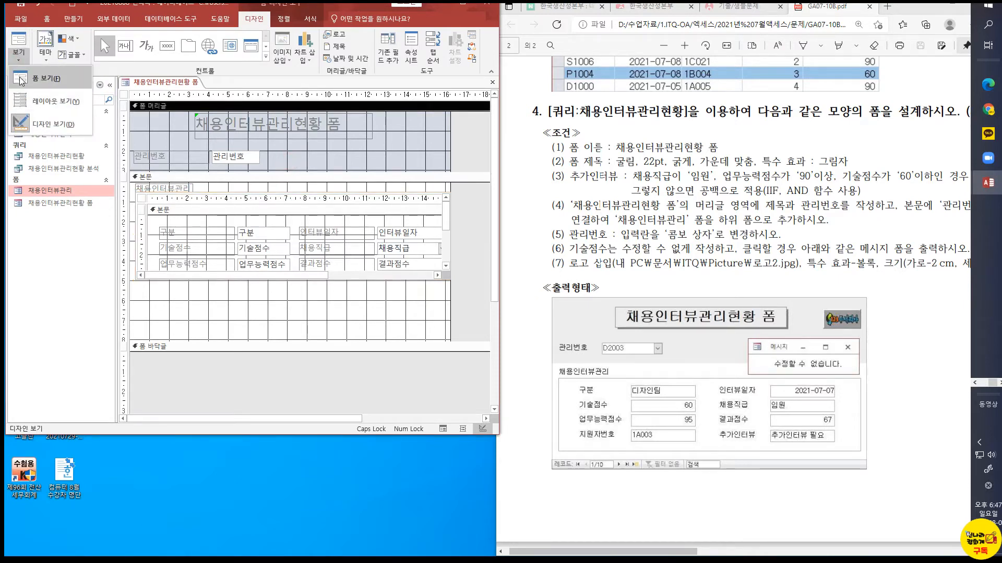
pyautogui.click(221, 132)
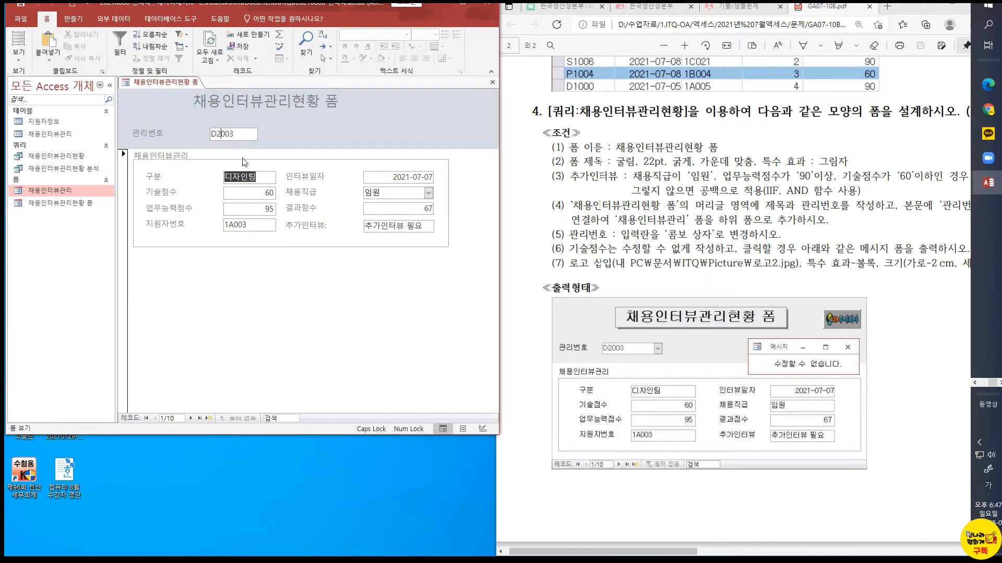
pyautogui.click(19, 56)
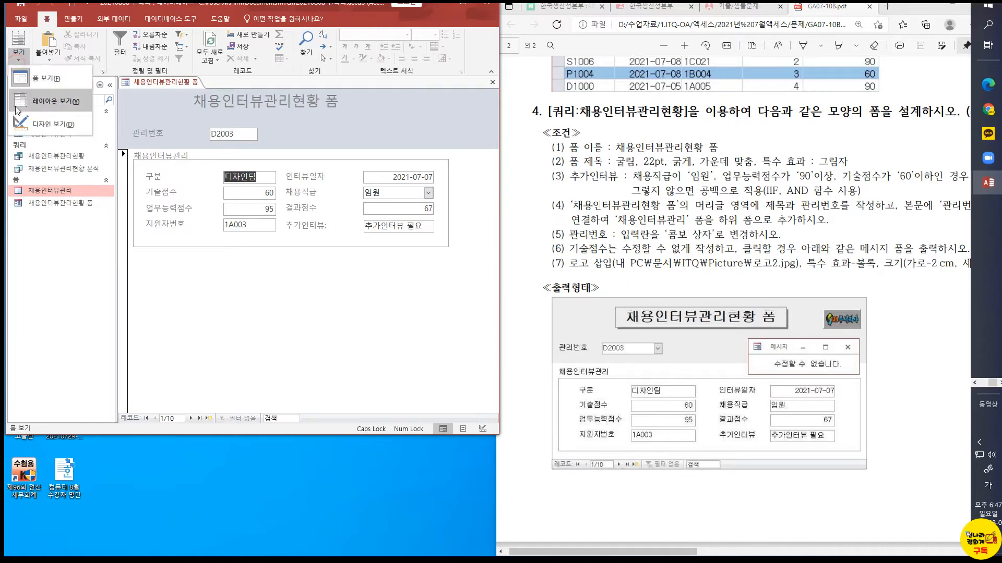
pyautogui.click(18, 124)
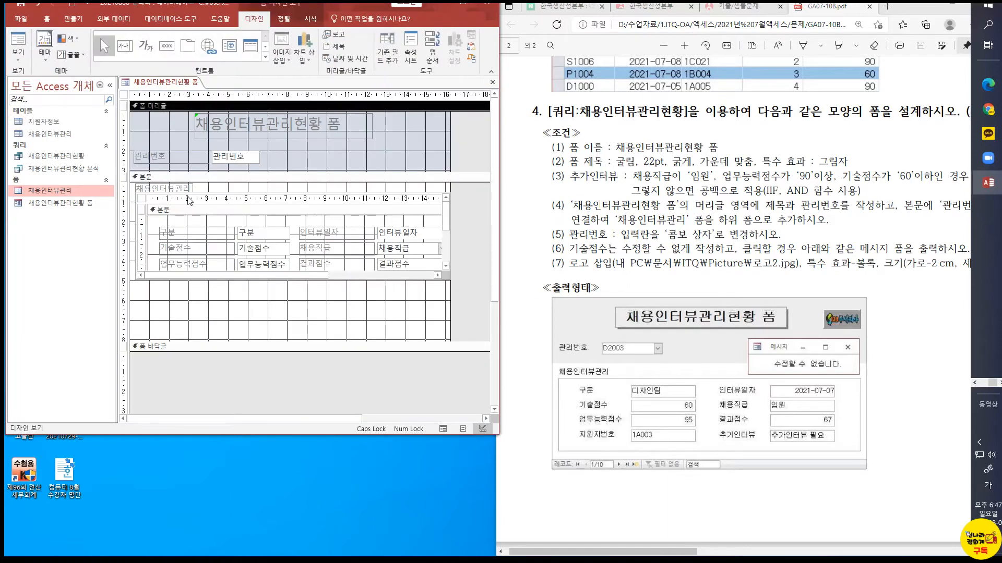
pyautogui.click(243, 164)
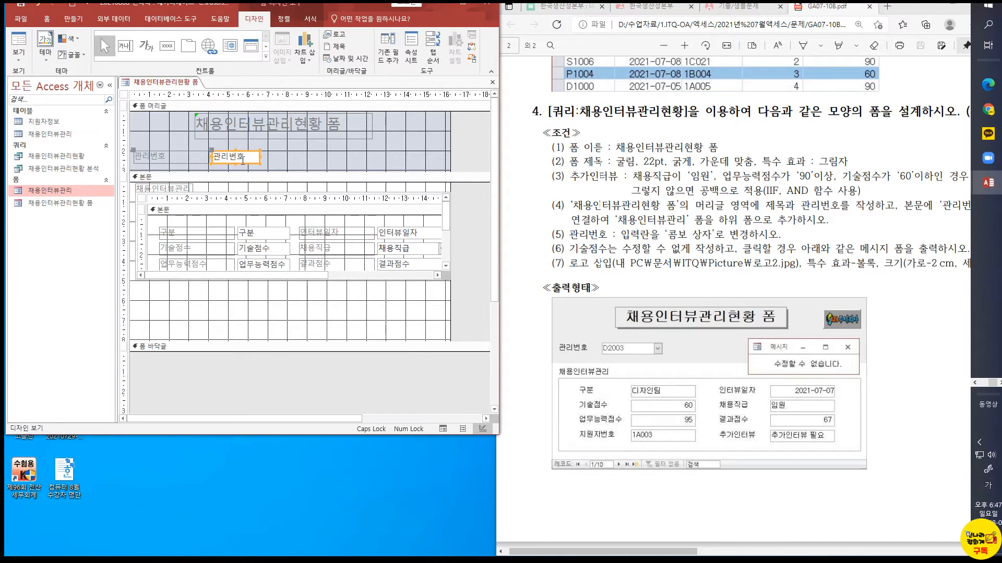
# Format the title label in the form header as 굴림, 22 pt, bold and centred
pyautogui.click(299, 137)
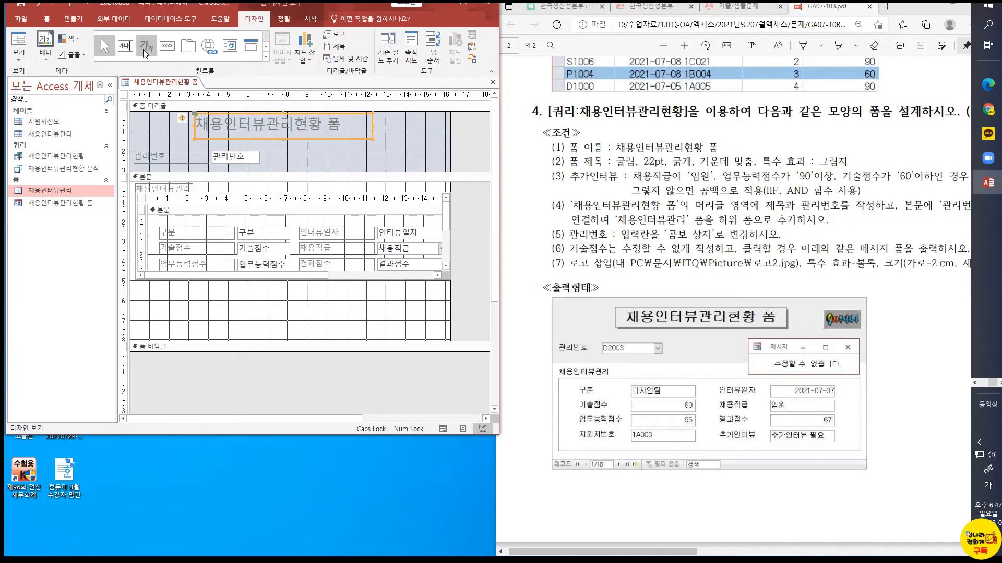
pyautogui.click(311, 19)
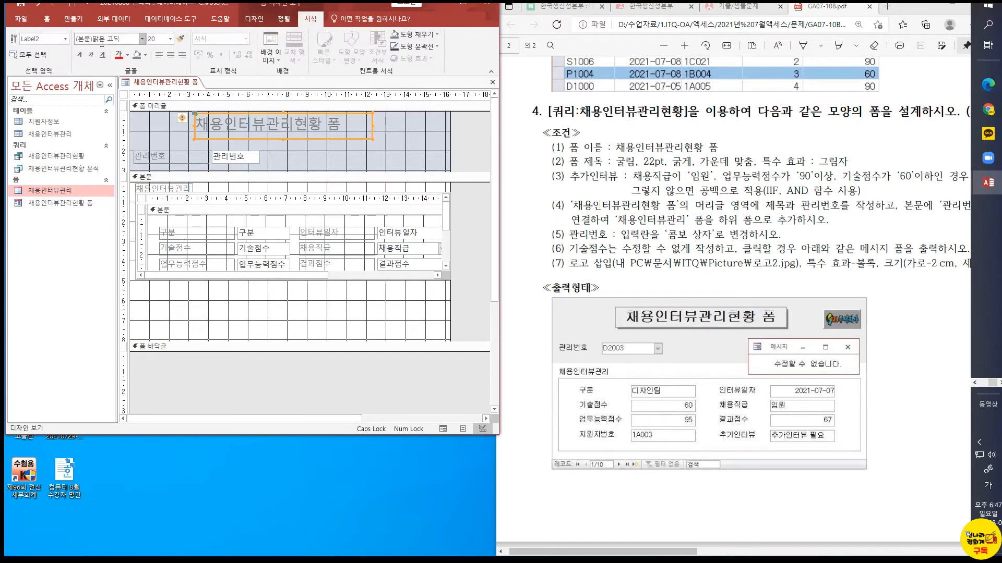
pyautogui.click(102, 44)
pyautogui.write('굴림')
pyautogui.press('Return')
pyautogui.click(153, 40)
pyautogui.write('22')
pyautogui.press('Return')
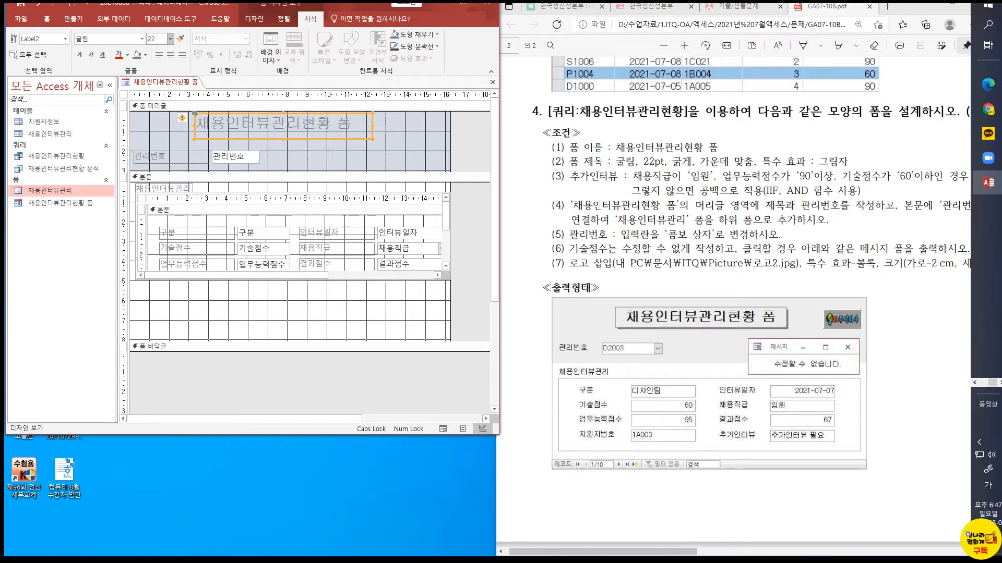
pyautogui.click(170, 55)
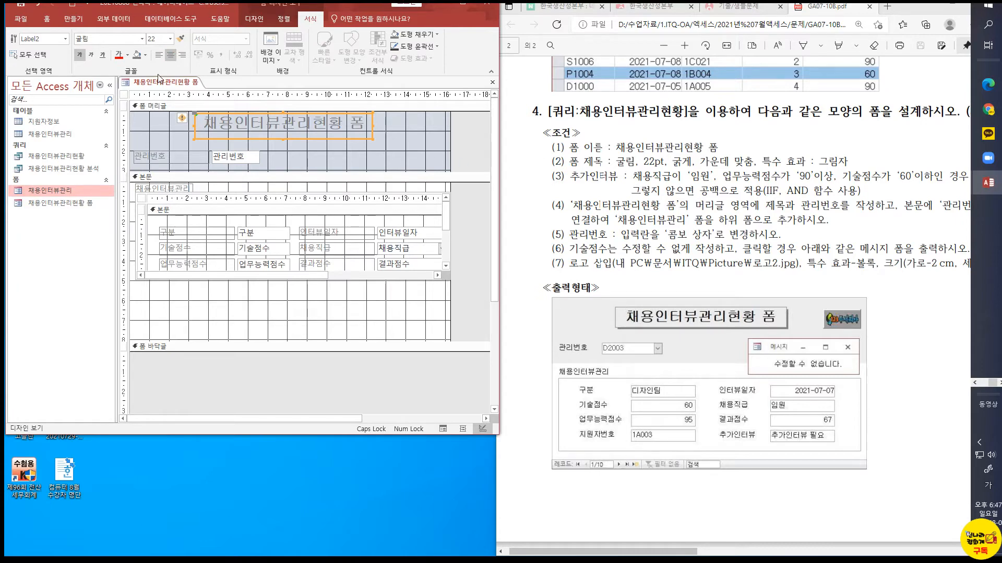
# Apply the raised special effect to the title label in the form header
pyautogui.rightClick(333, 141)
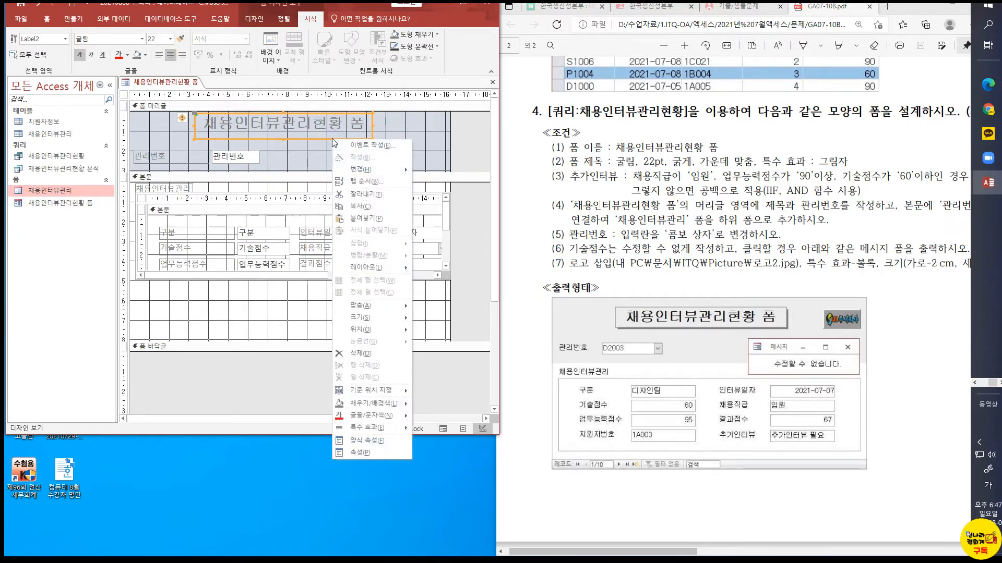
pyautogui.moveTo(405, 428)
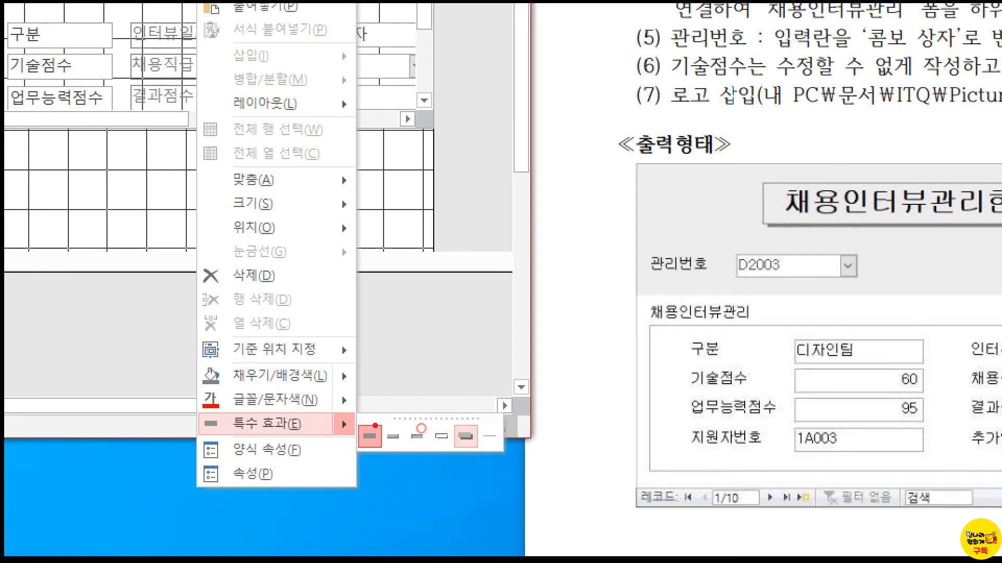
pyautogui.press('Escape')
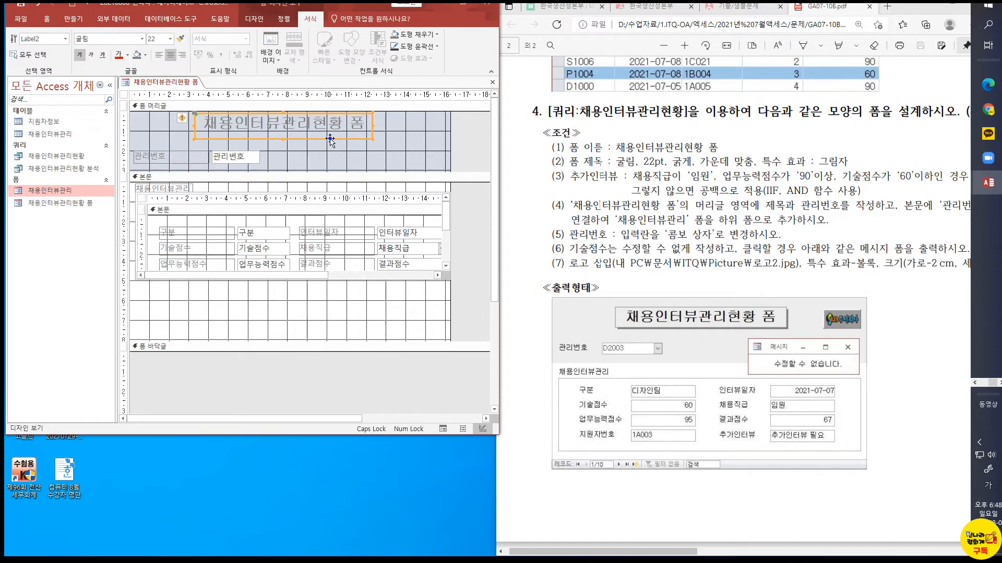
pyautogui.rightClick(331, 140)
pyautogui.moveTo(408, 427)
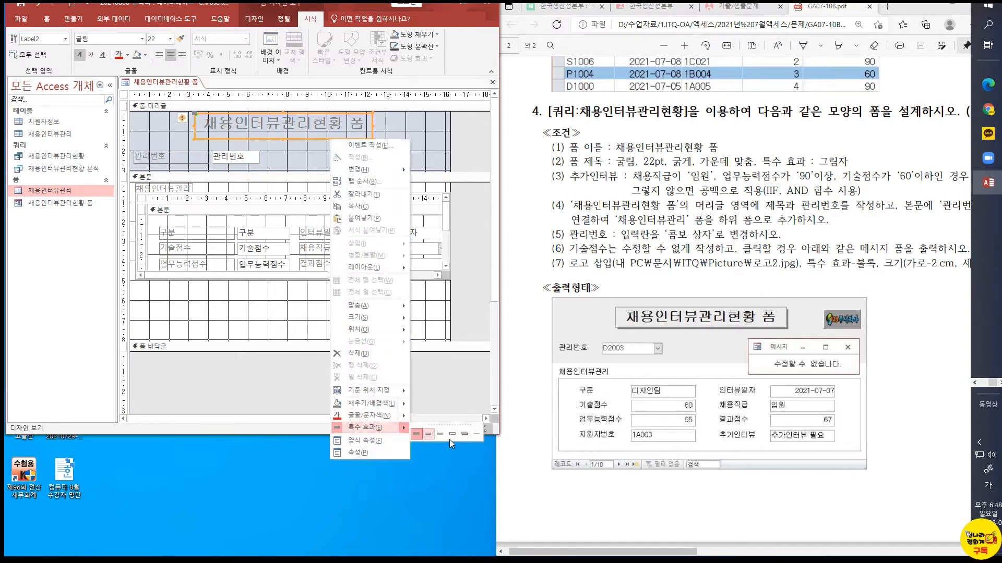
pyautogui.click(427, 434)
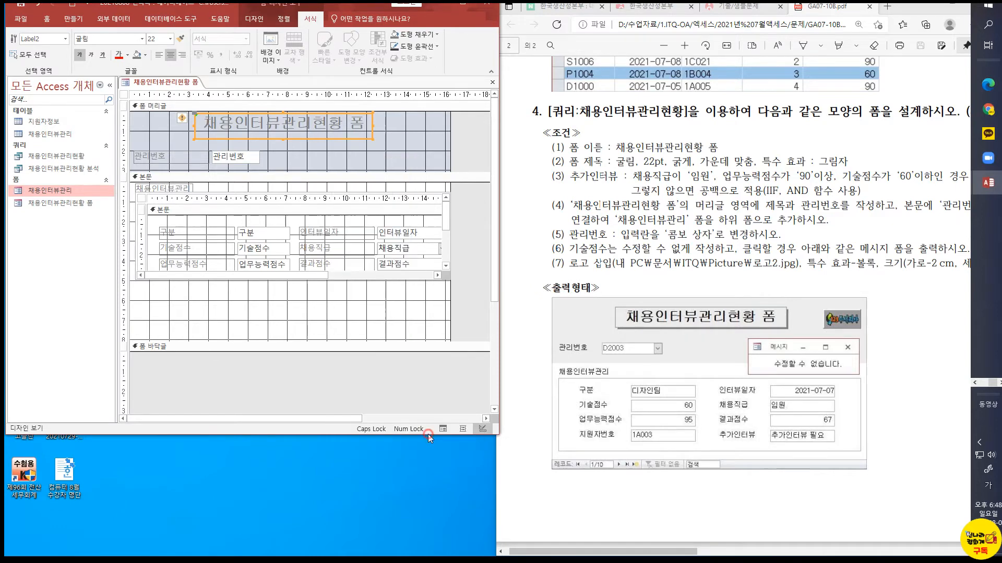
# Compare the title label's border effect with the title in the exam sheet's output sample
pyautogui.click(376, 142)
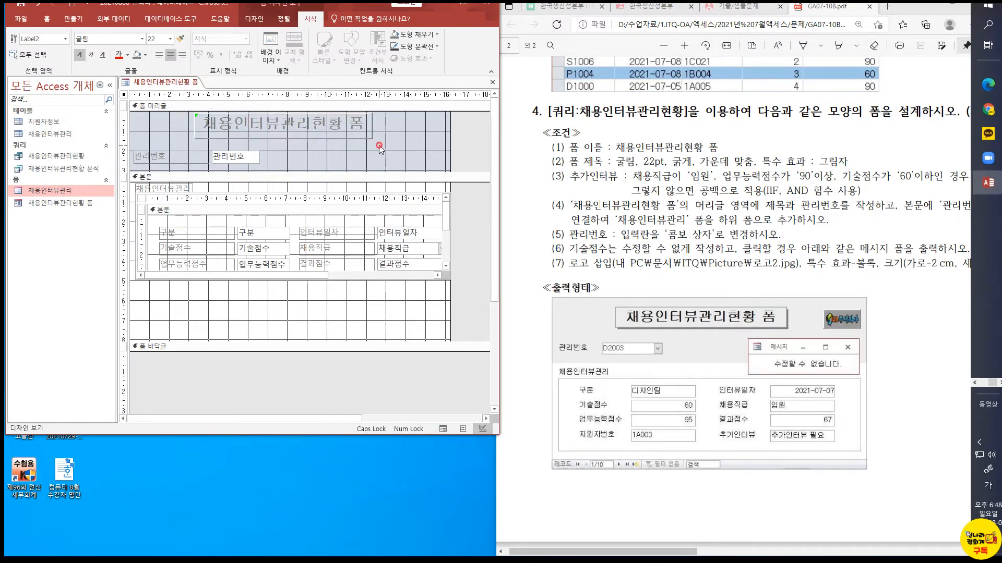
pyautogui.click(353, 133)
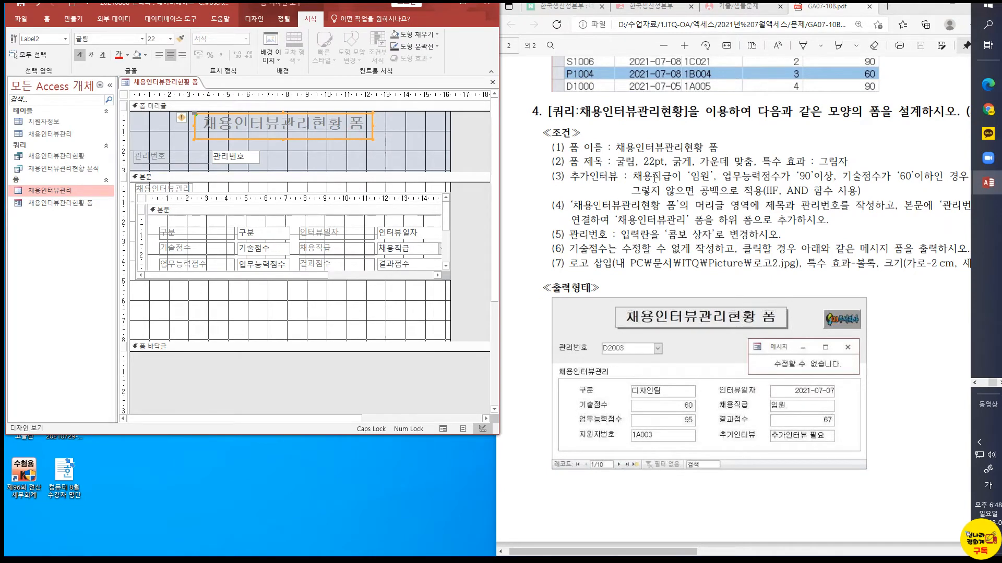
pyautogui.click(407, 137)
pyautogui.click(776, 92)
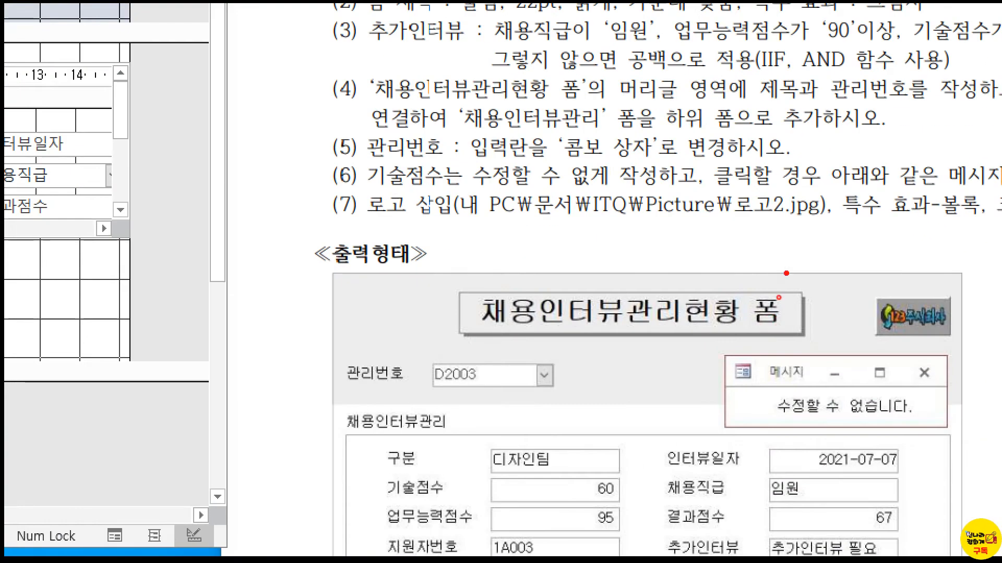
pyautogui.moveTo(786, 274); pyautogui.dragTo(813, 324)
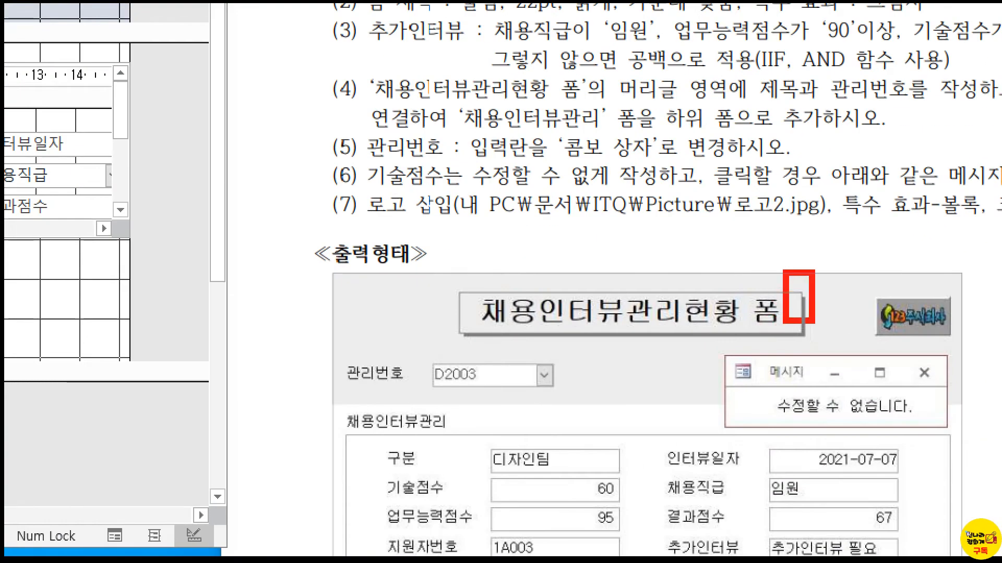
pyautogui.press('Escape')
pyautogui.click(289, 123)
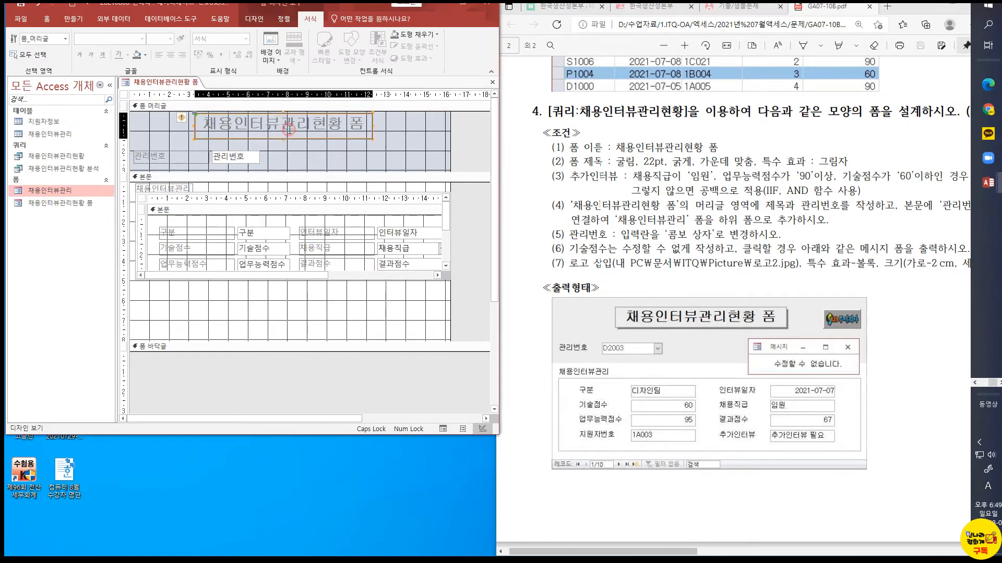
# Apply the shadow (그림자) special effect to the title label in the form header
pyautogui.rightClick(288, 138)
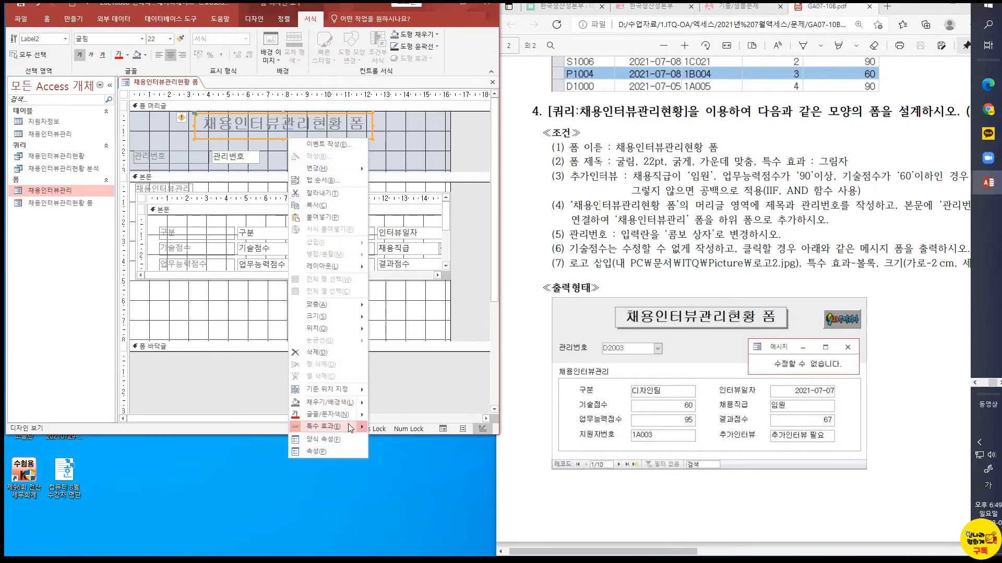
pyautogui.moveTo(353, 427)
pyautogui.click(418, 433)
pyautogui.click(391, 148)
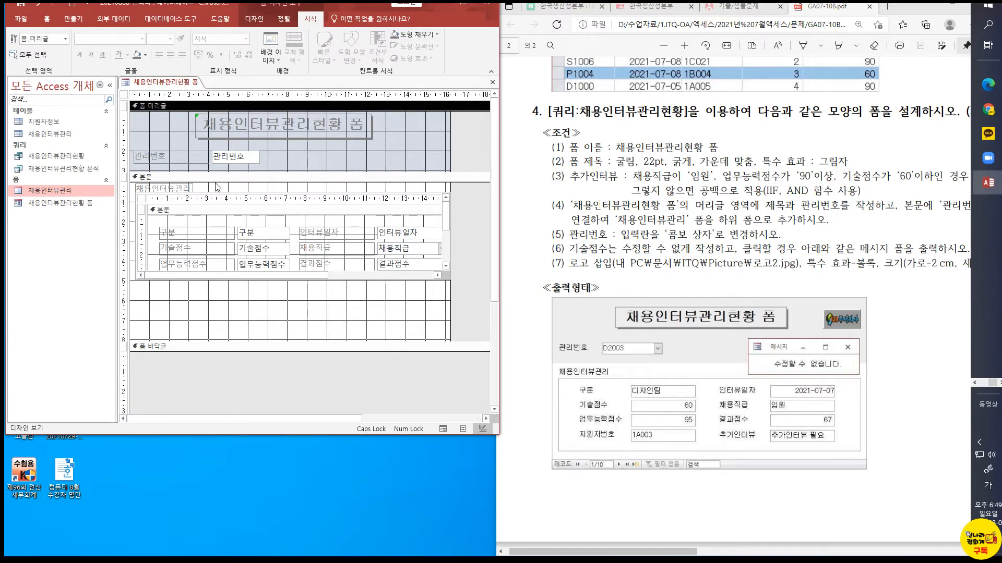
# Check the exam sheet's form conditions and look through the data and event properties of the 관리번호 text box
pyautogui.click(184, 161)
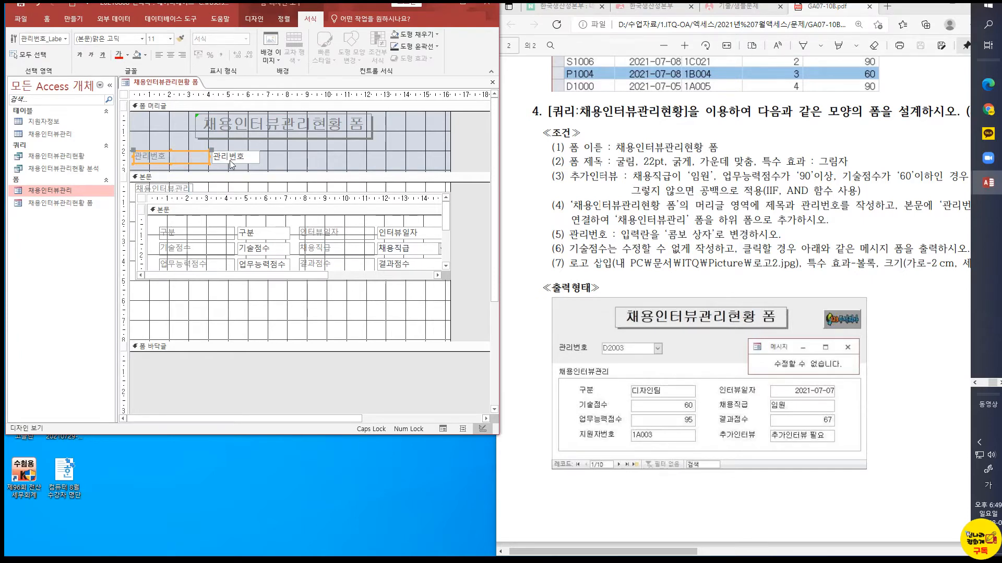
pyautogui.moveTo(645, 551); pyautogui.dragTo(667, 556)
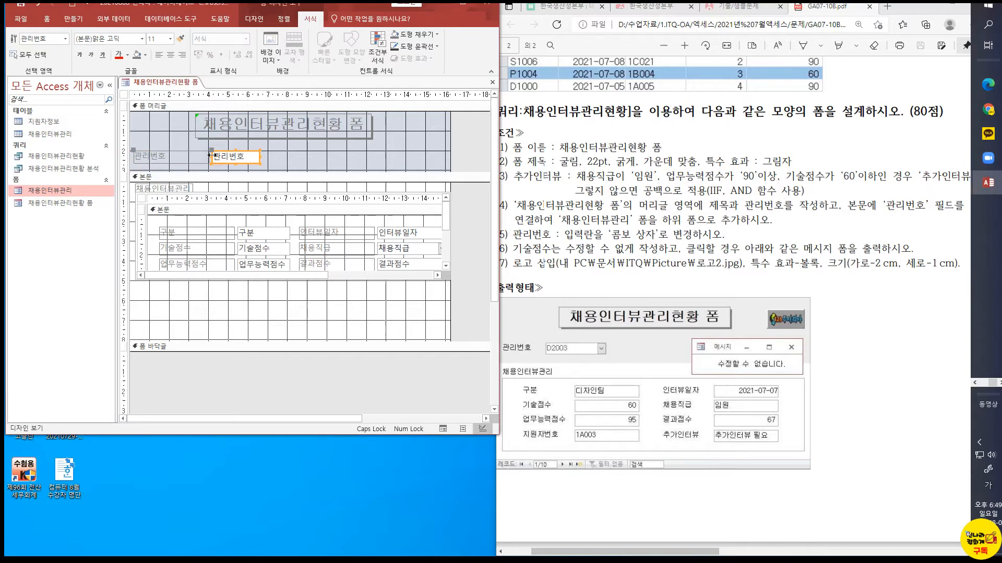
pyautogui.click(235, 154)
pyautogui.rightClick(213, 150)
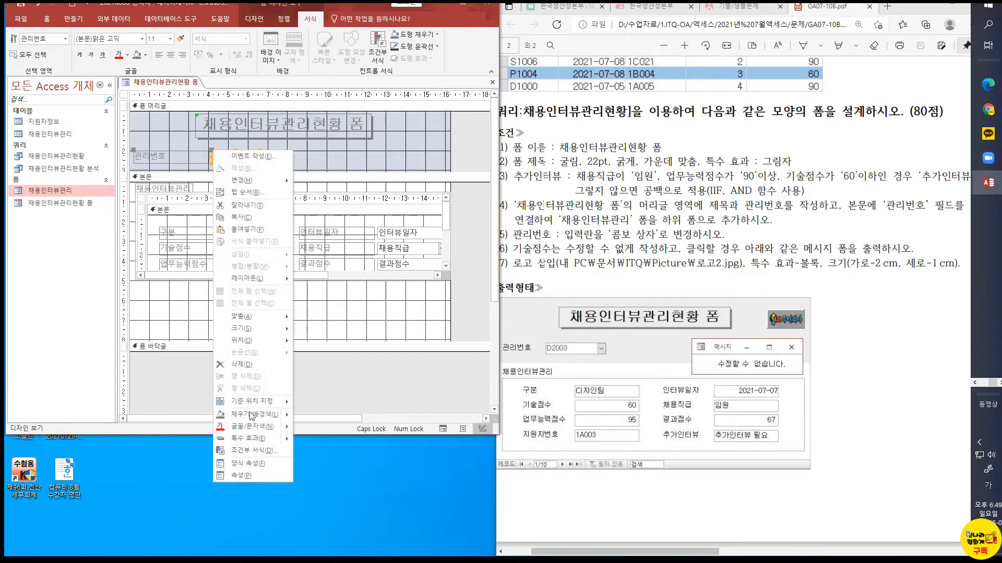
pyautogui.click(258, 477)
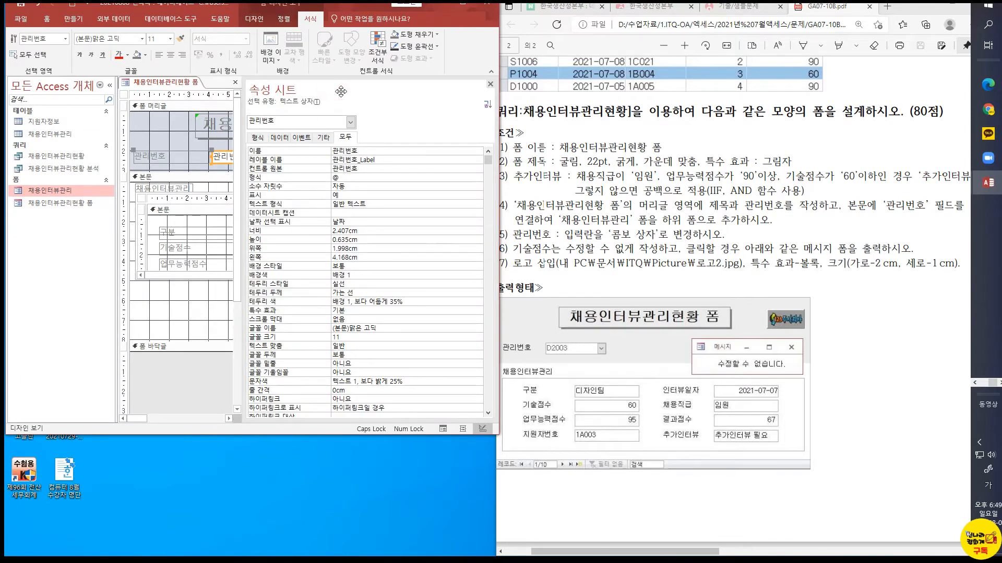
pyautogui.click(276, 138)
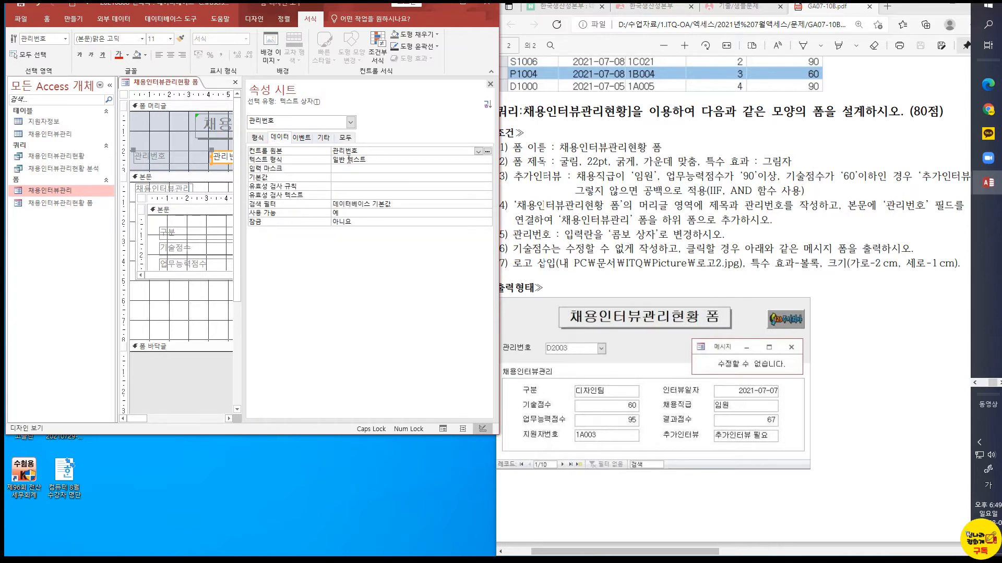
pyautogui.click(301, 138)
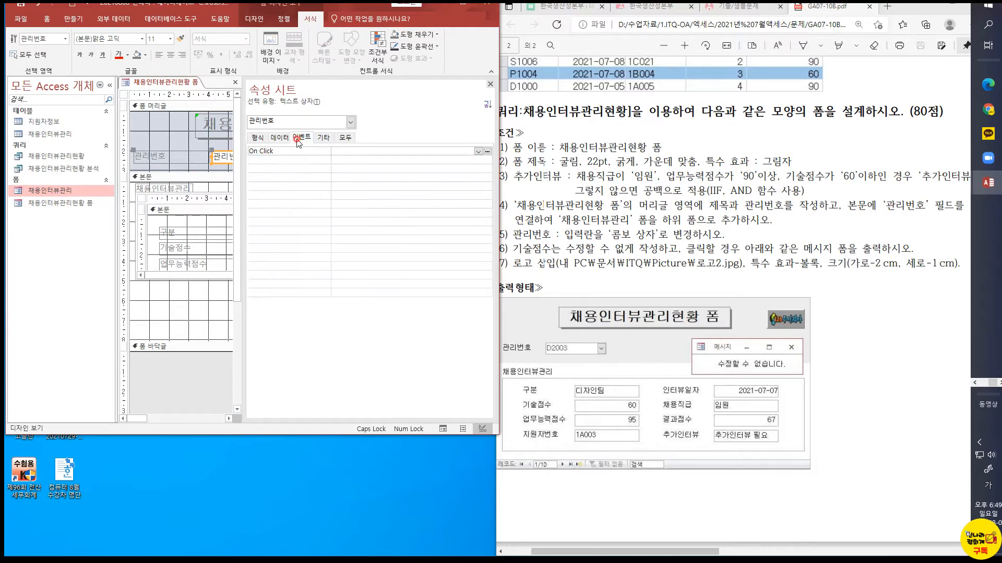
pyautogui.click(266, 139)
pyautogui.click(272, 140)
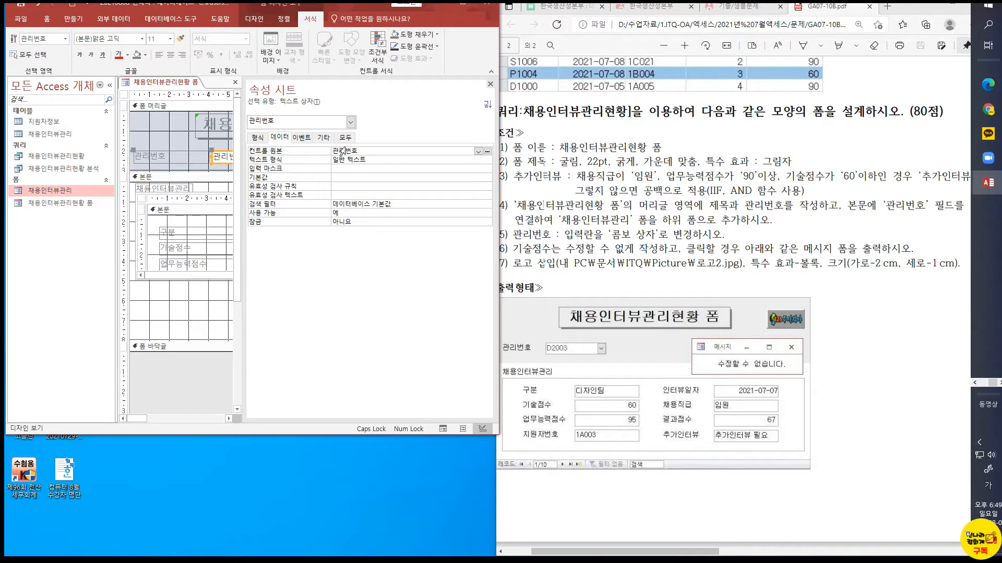
# Examine the text format options and full property list of the 관리번호 text box, and close its properties
pyautogui.click(363, 159)
pyautogui.click(486, 160)
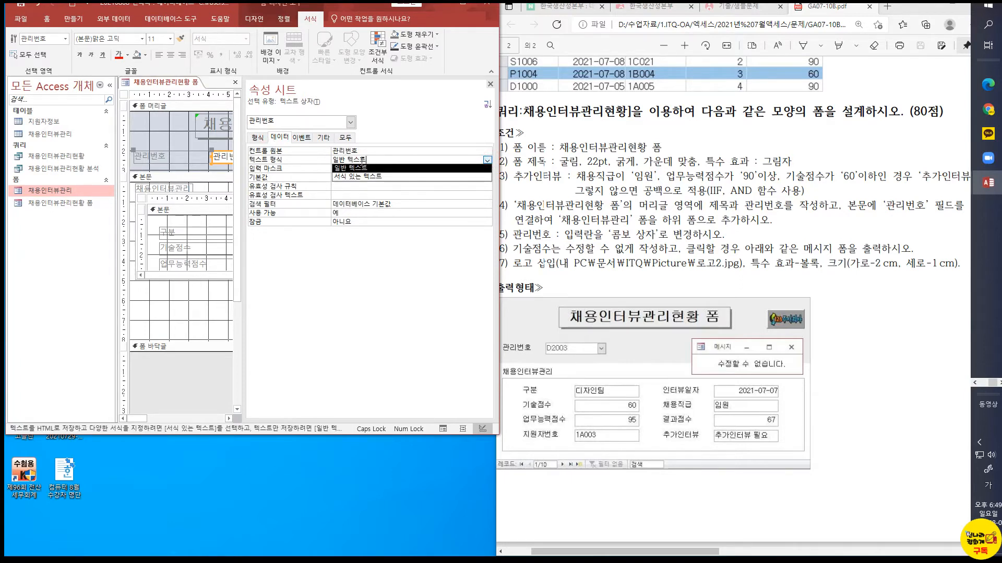
pyautogui.click(284, 160)
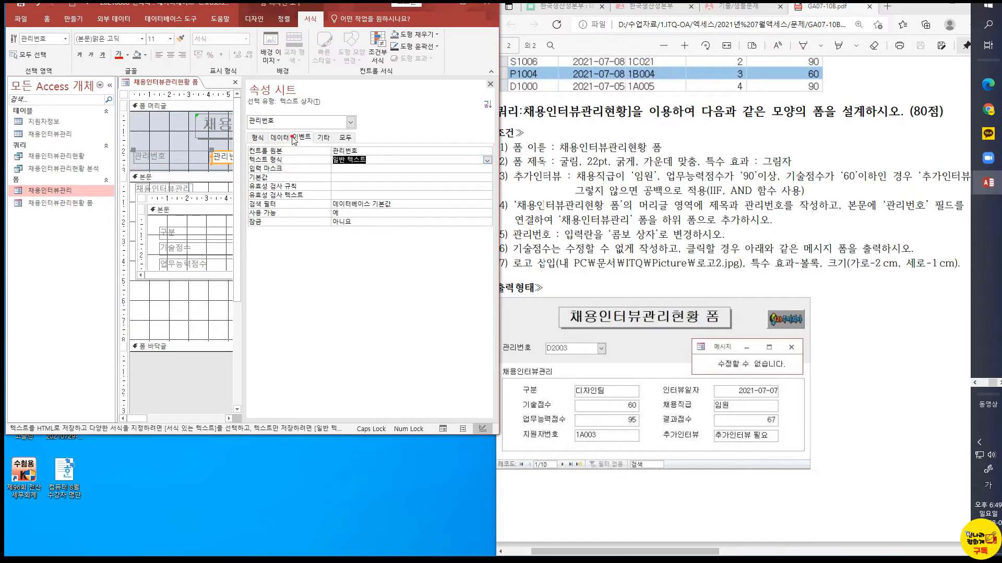
pyautogui.click(301, 138)
pyautogui.click(258, 137)
pyautogui.click(345, 137)
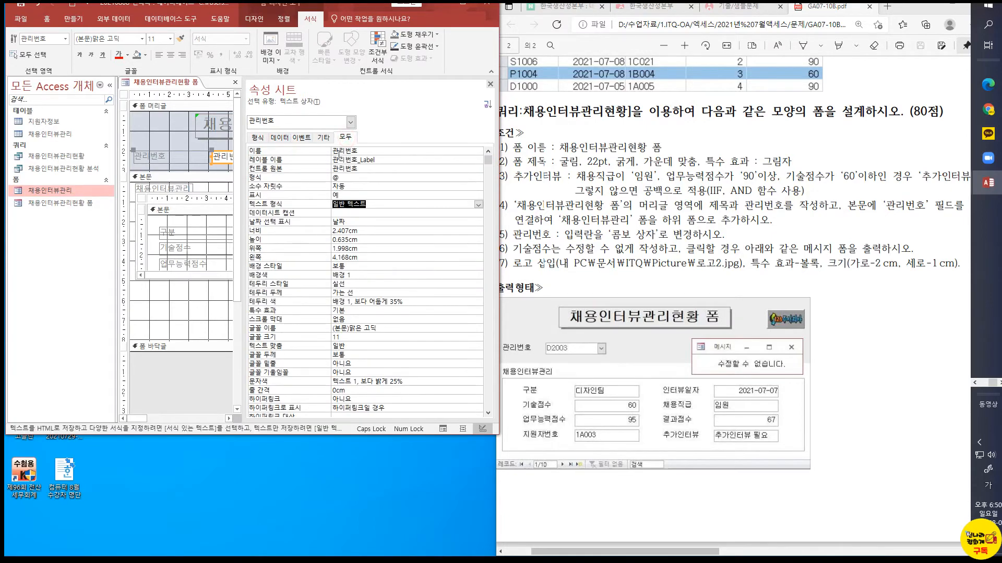
pyautogui.click(229, 156)
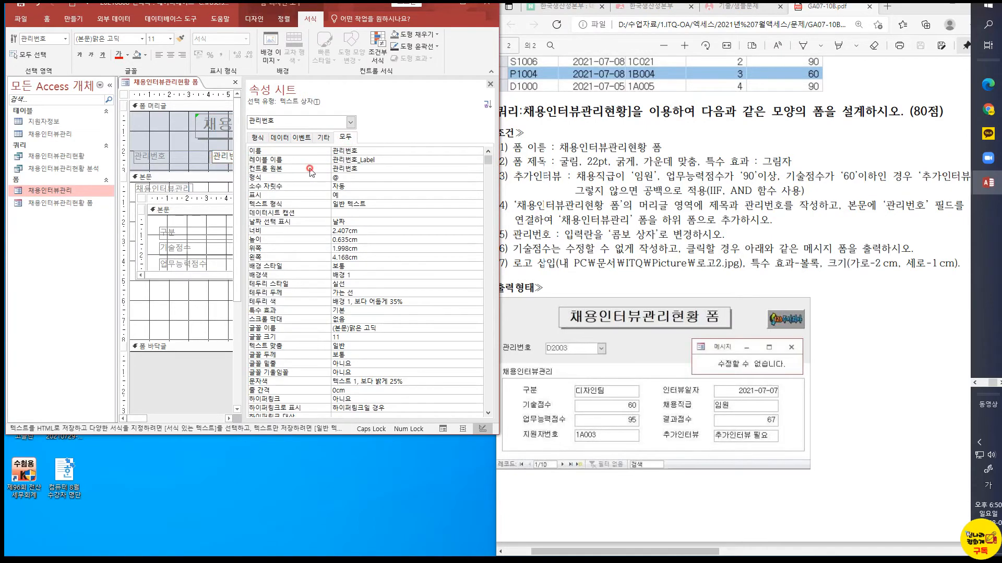
pyautogui.click(357, 168)
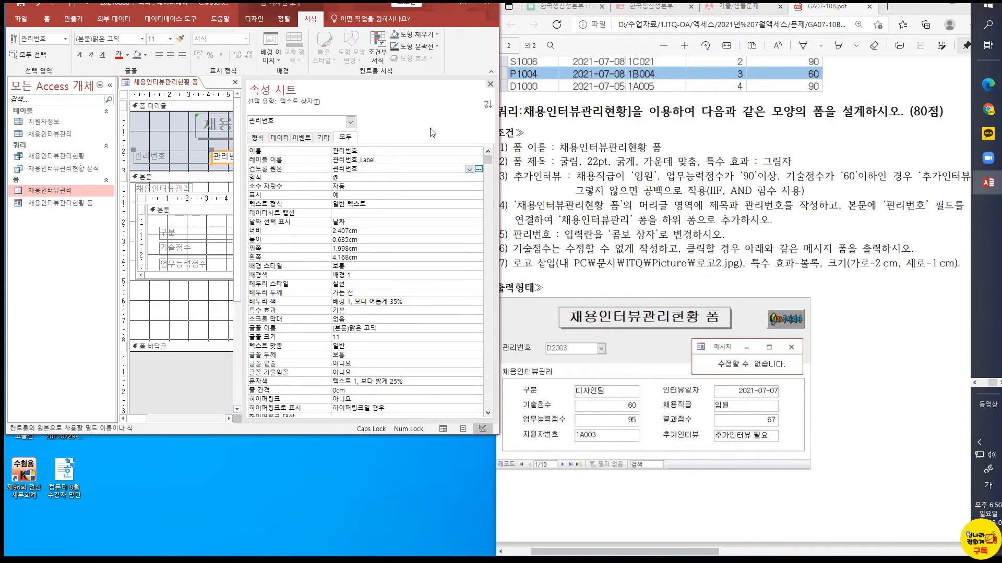
pyautogui.click(279, 137)
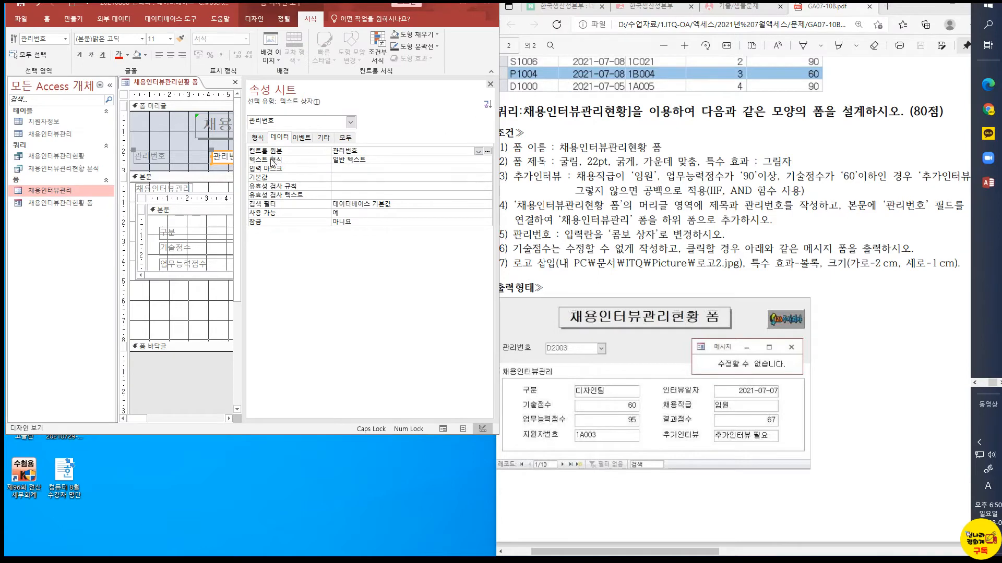
pyautogui.click(490, 83)
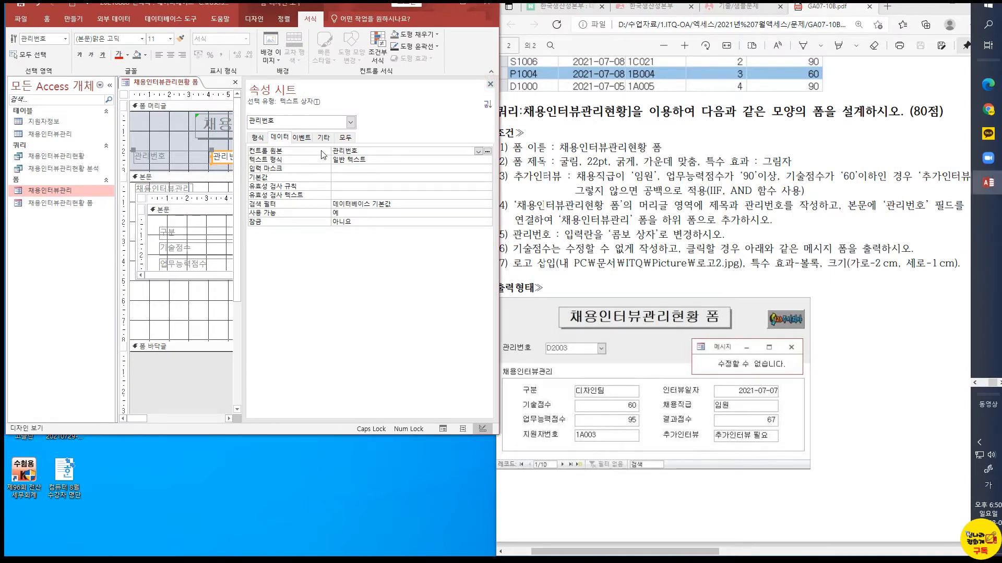
pyautogui.click(489, 84)
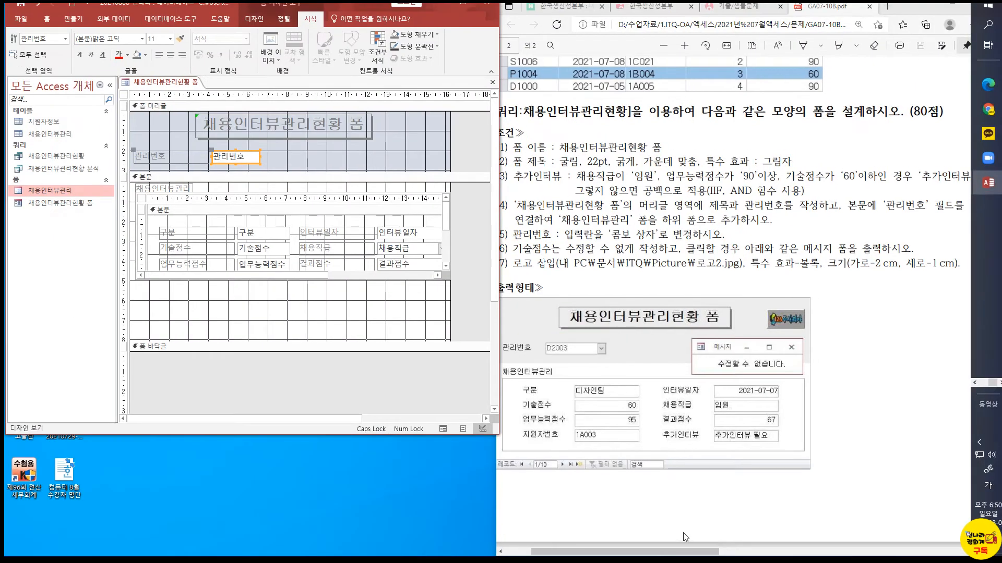
# Change the 관리번호 text box in the form header to a combo box (콤보 상자)
pyautogui.moveTo(685, 551)
pyautogui.mouseDown()
pyautogui.moveTo(725, 552)
pyautogui.moveTo(627, 556)
pyautogui.mouseUp()
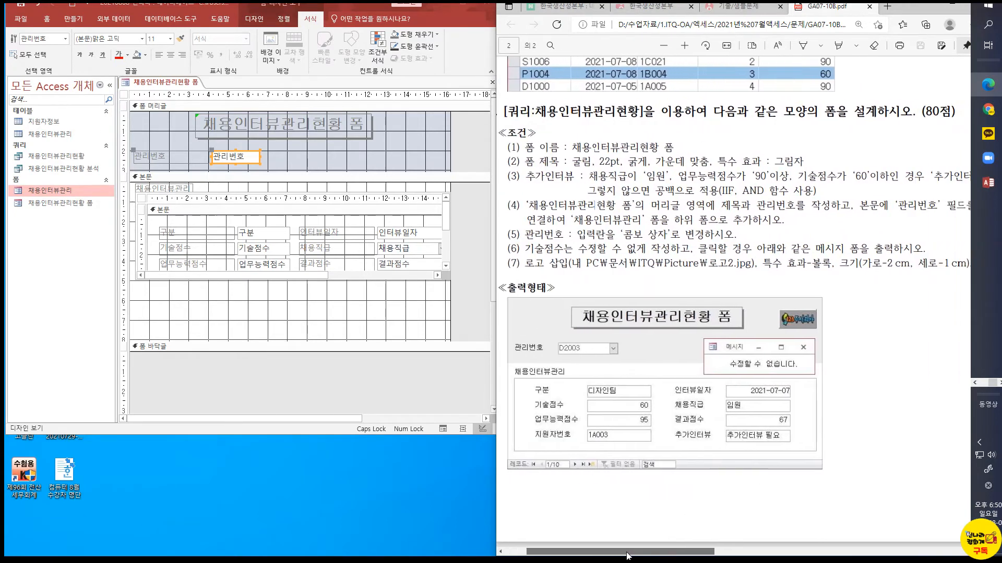
pyautogui.rightClick(250, 153)
pyautogui.moveTo(287, 180)
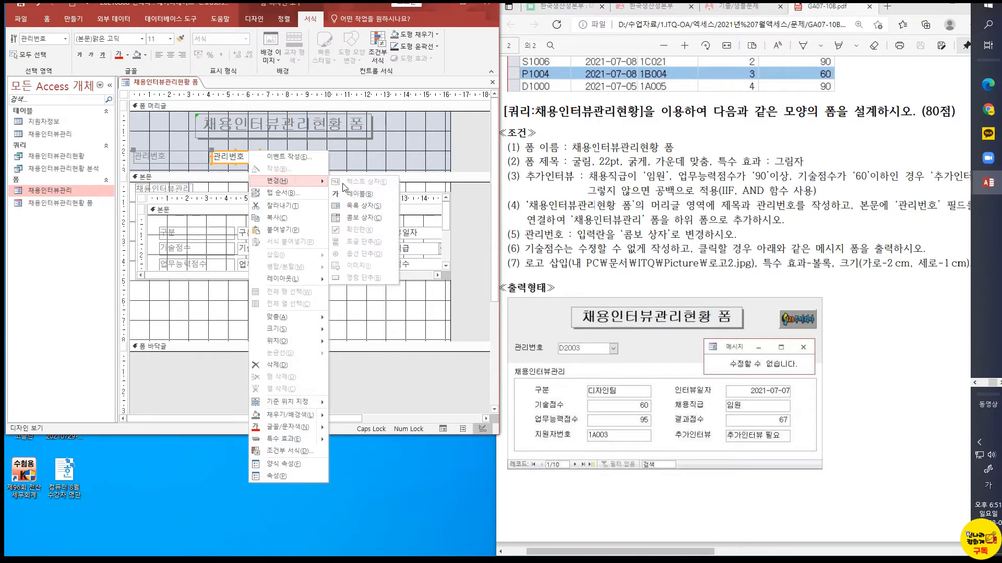
pyautogui.click(360, 218)
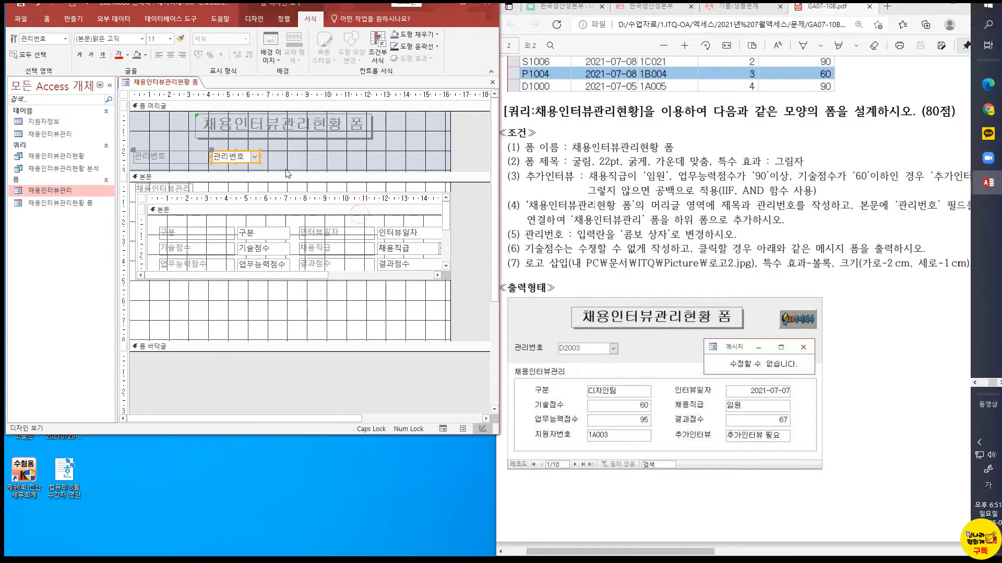
# Set the row source (행 원본) of the 관리번호 combo box to the 채용인터뷰관리현황 query and close its properties
pyautogui.rightClick(255, 156)
pyautogui.click(284, 483)
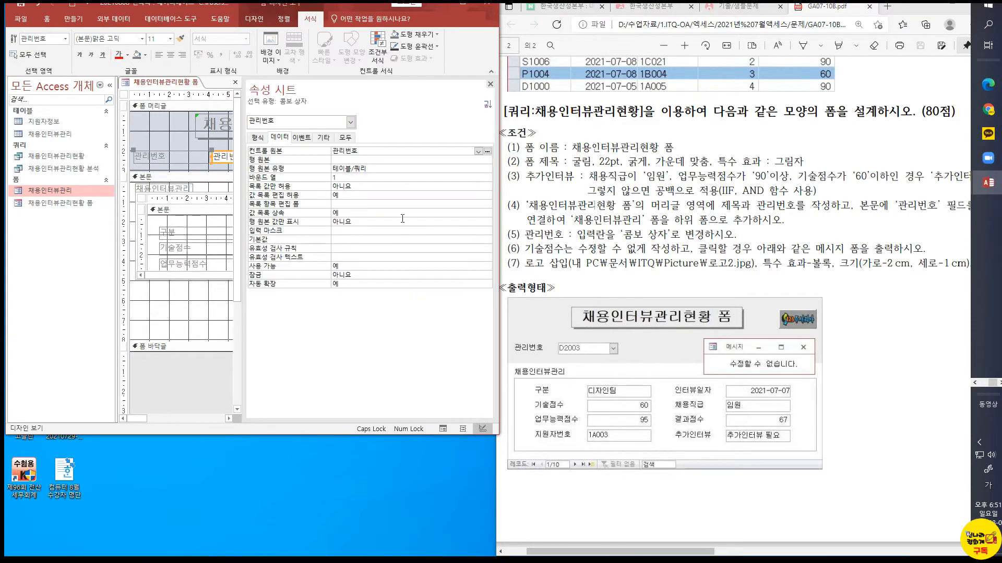
pyautogui.click(337, 159)
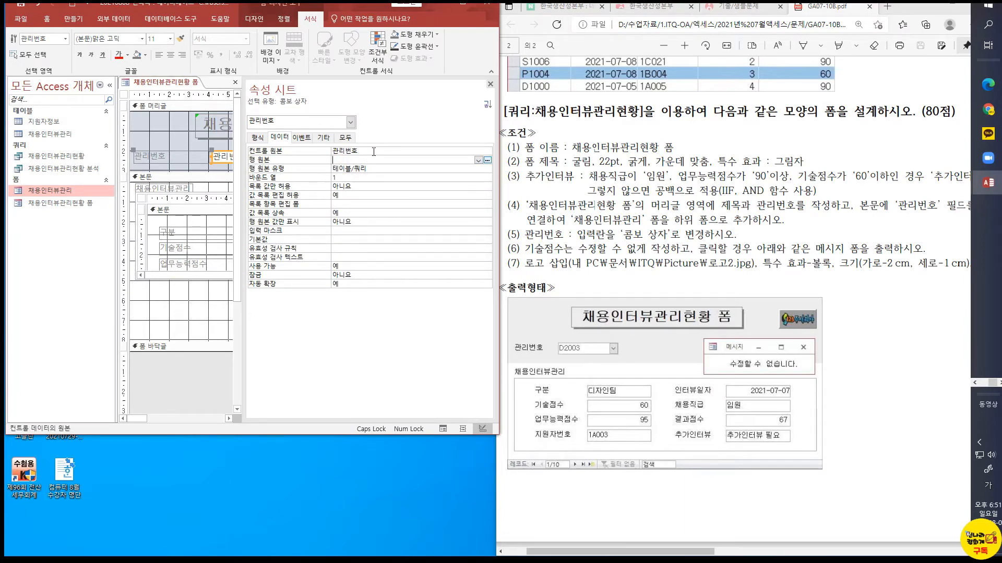
pyautogui.click(479, 160)
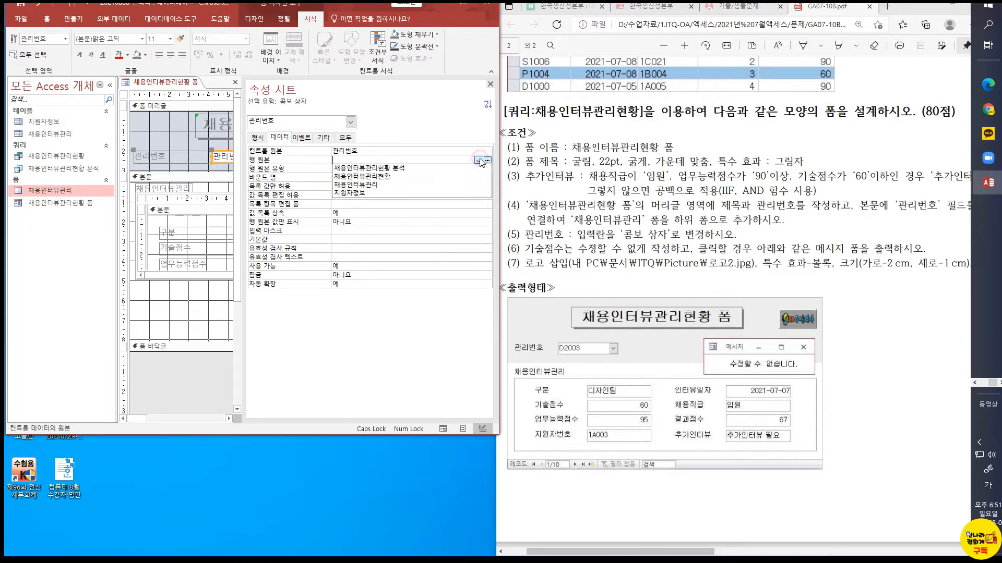
pyautogui.click(375, 177)
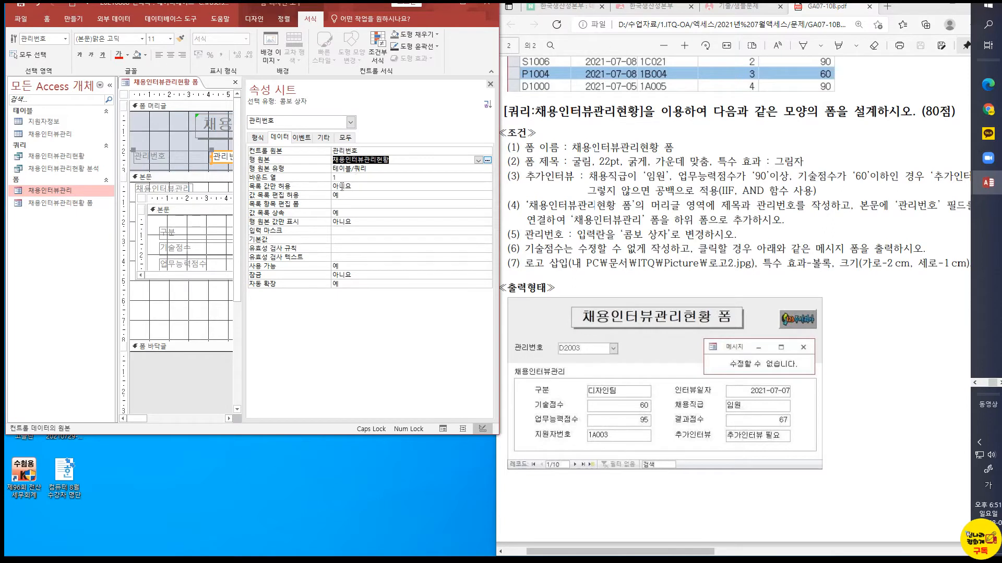
pyautogui.click(177, 106)
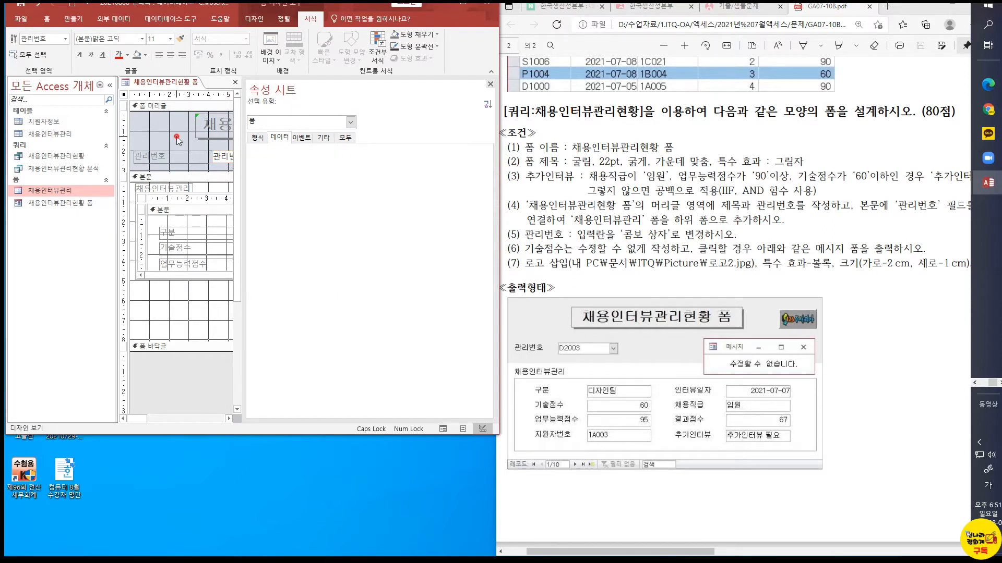
pyautogui.click(491, 84)
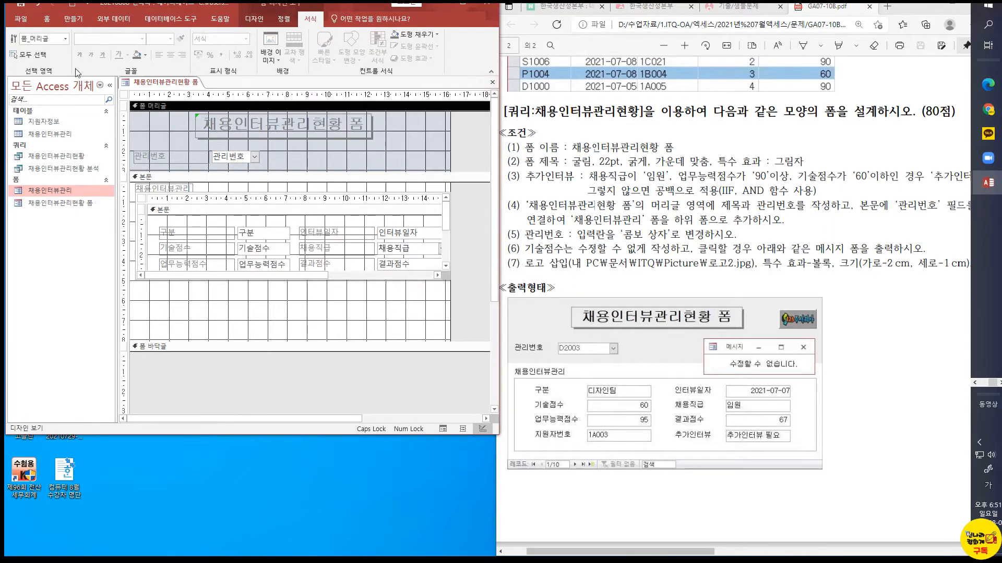
# Preview the form in form view, try out the 관리번호 combo box's list, and return to design view
pyautogui.click(46, 18)
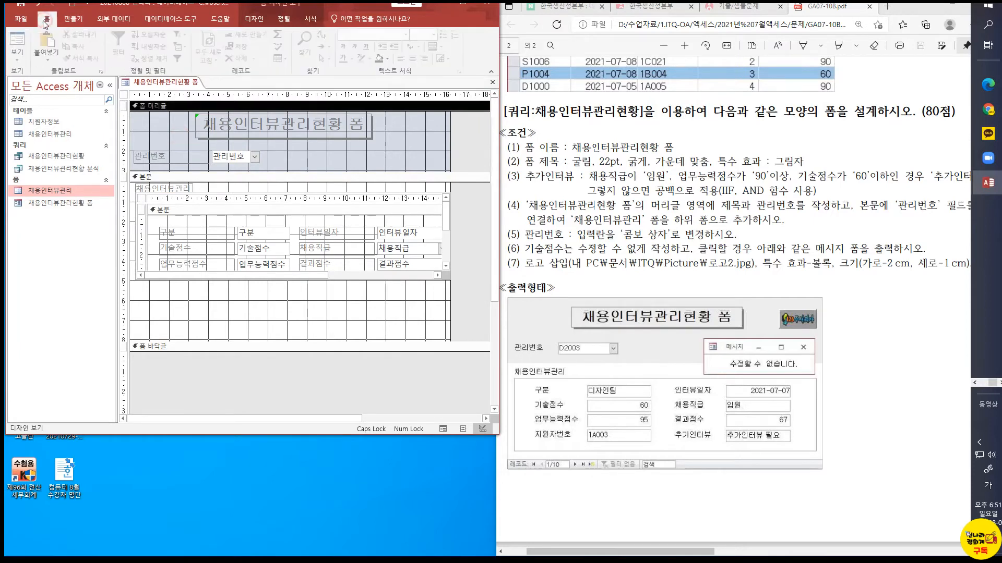
pyautogui.click(19, 46)
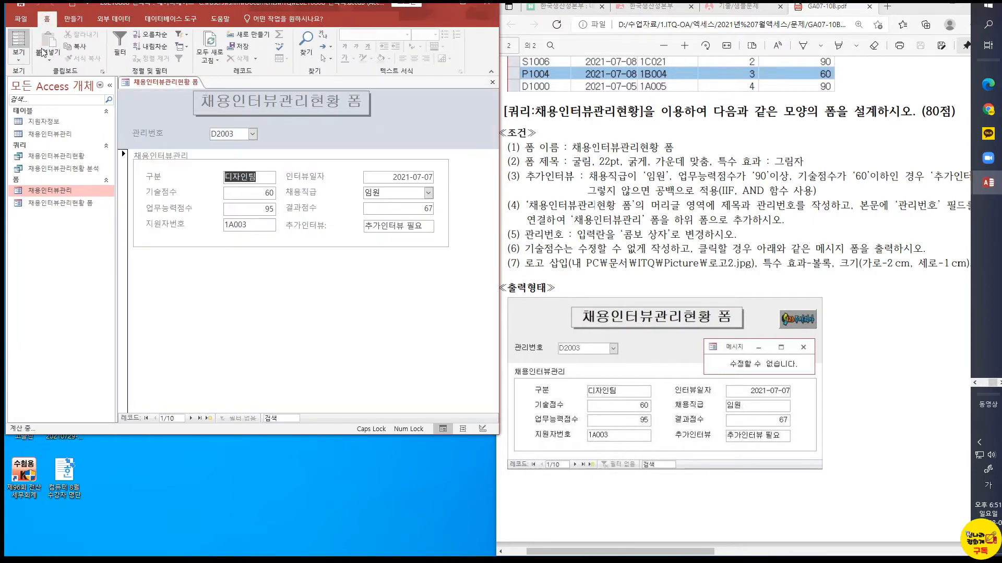
pyautogui.click(252, 133)
pyautogui.click(252, 134)
pyautogui.click(235, 169)
pyautogui.click(254, 134)
pyautogui.click(243, 145)
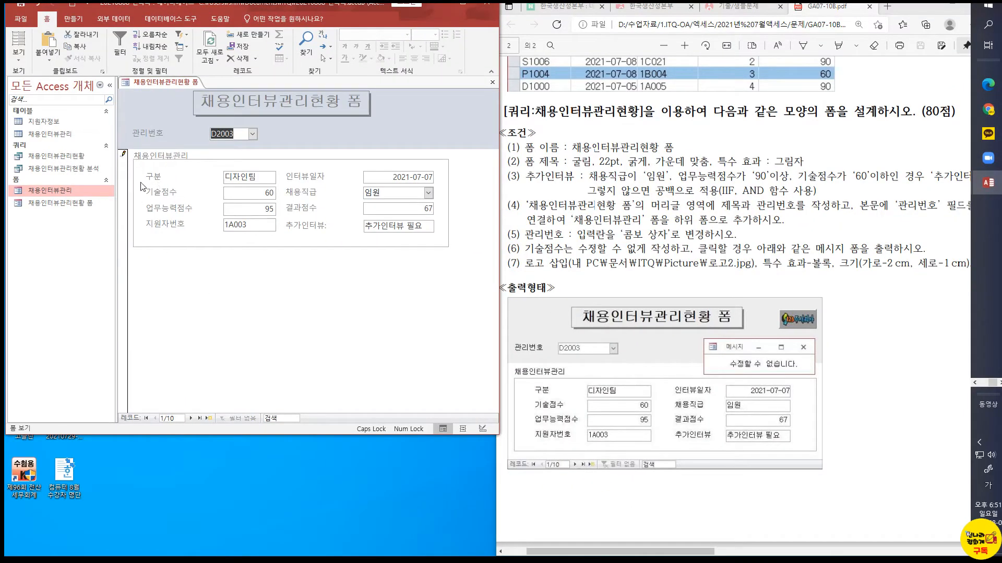
pyautogui.click(19, 54)
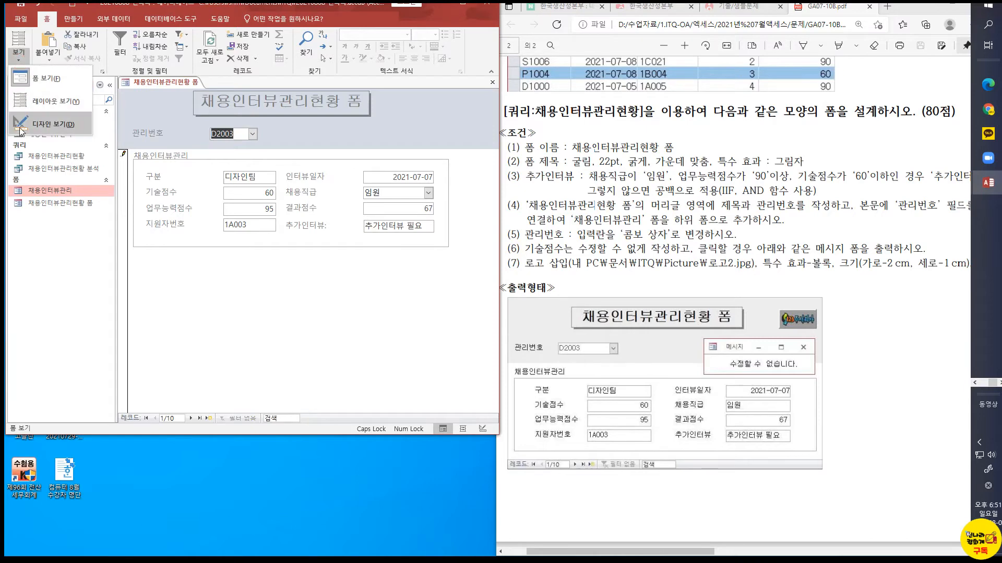
pyautogui.click(21, 130)
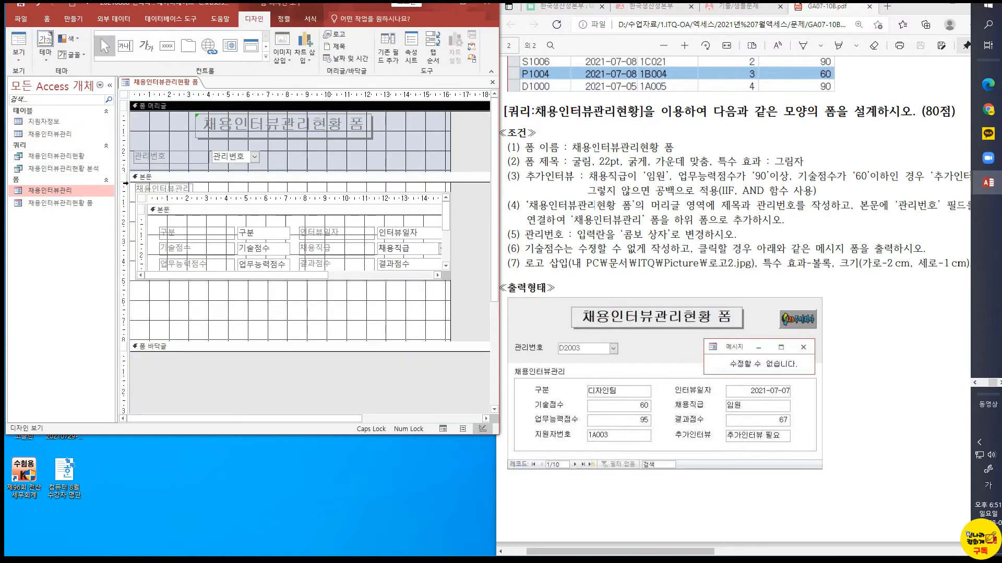
# Set the main form's record selector property (레코드 선택기) to 아니요
pyautogui.click(125, 95)
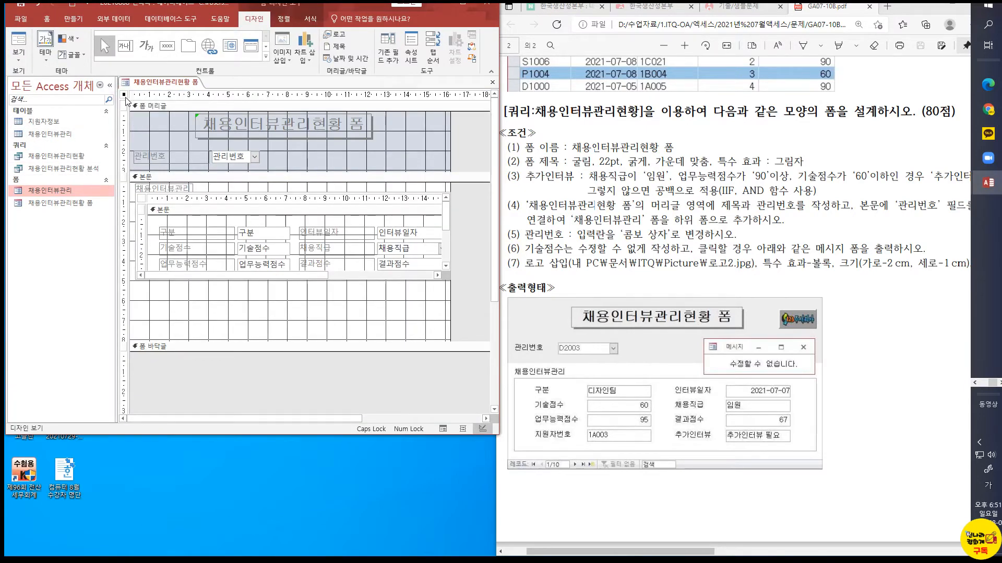
pyautogui.rightClick(125, 97)
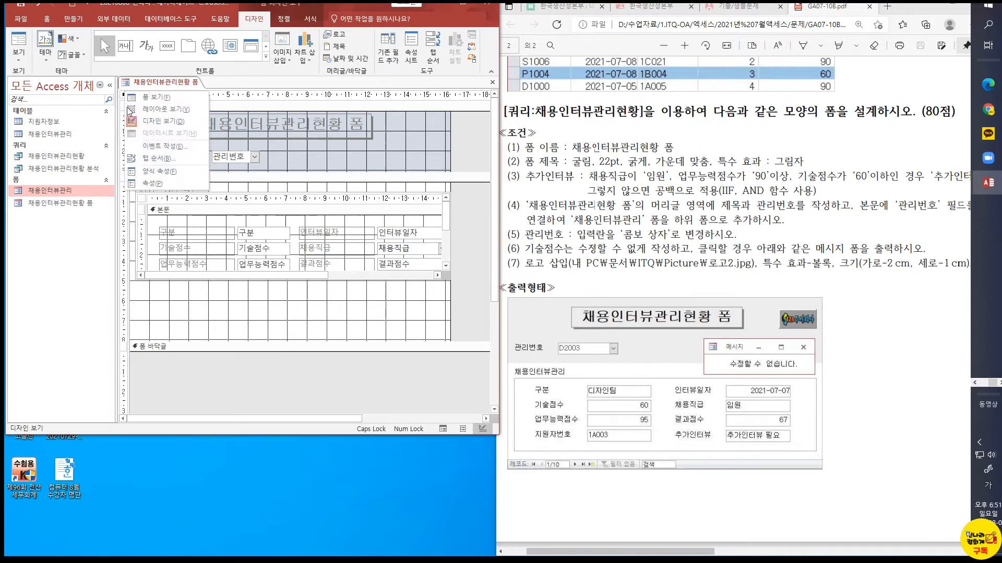
pyautogui.click(151, 185)
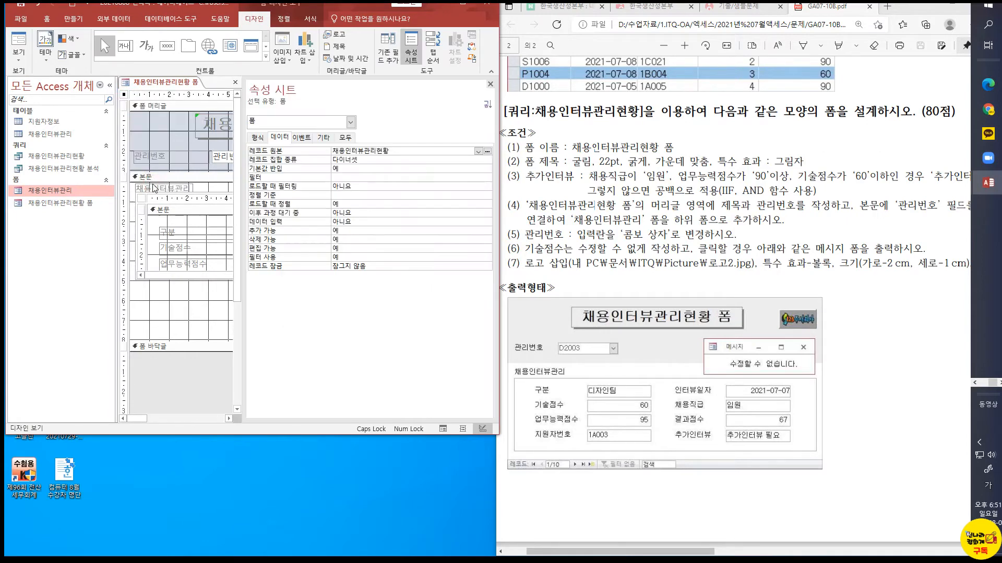
pyautogui.click(348, 139)
pyautogui.click(345, 309)
pyautogui.click(477, 311)
pyautogui.click(380, 326)
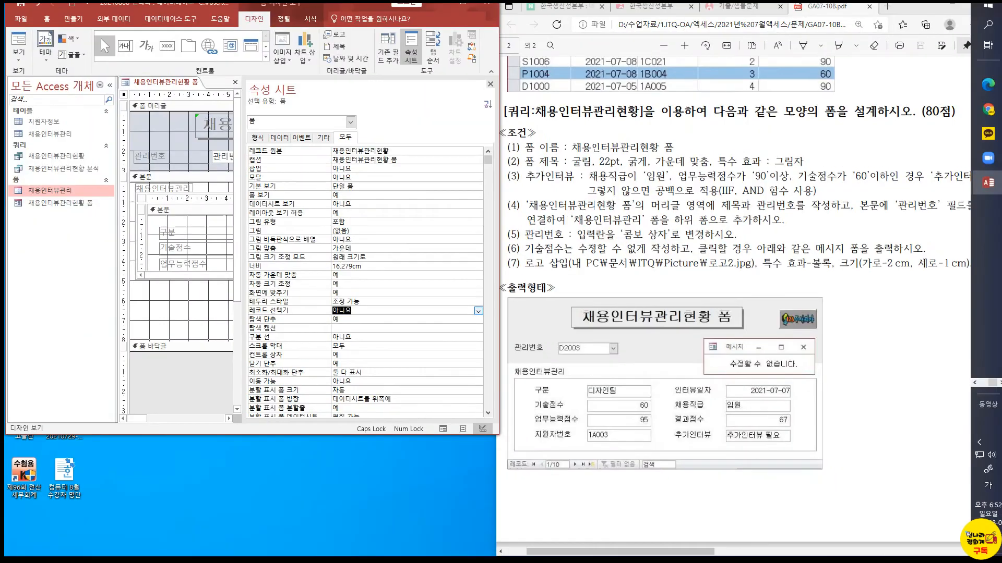
# Close the form's properties, preview the form in form view, and return to design view
pyautogui.click(490, 84)
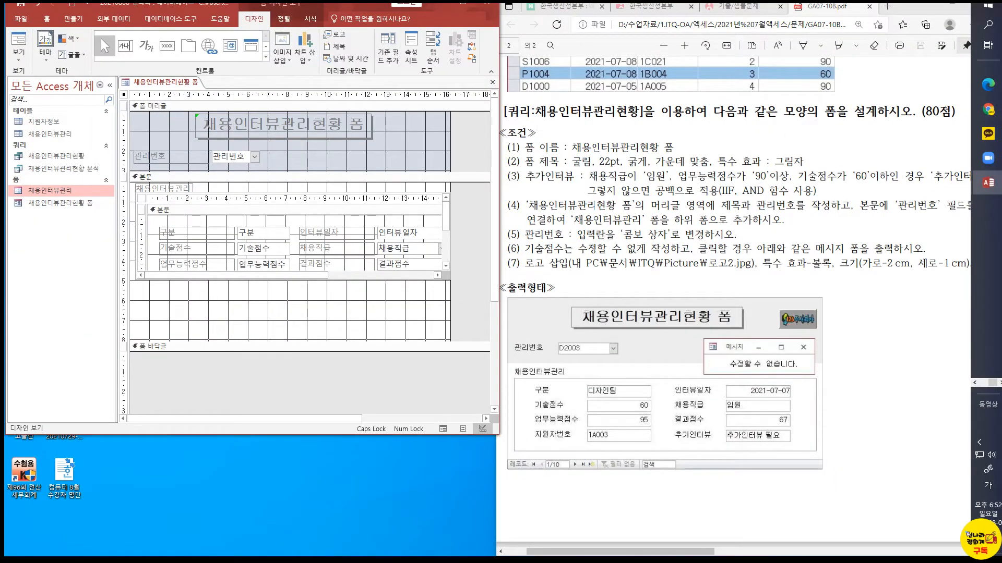
pyautogui.click(11, 42)
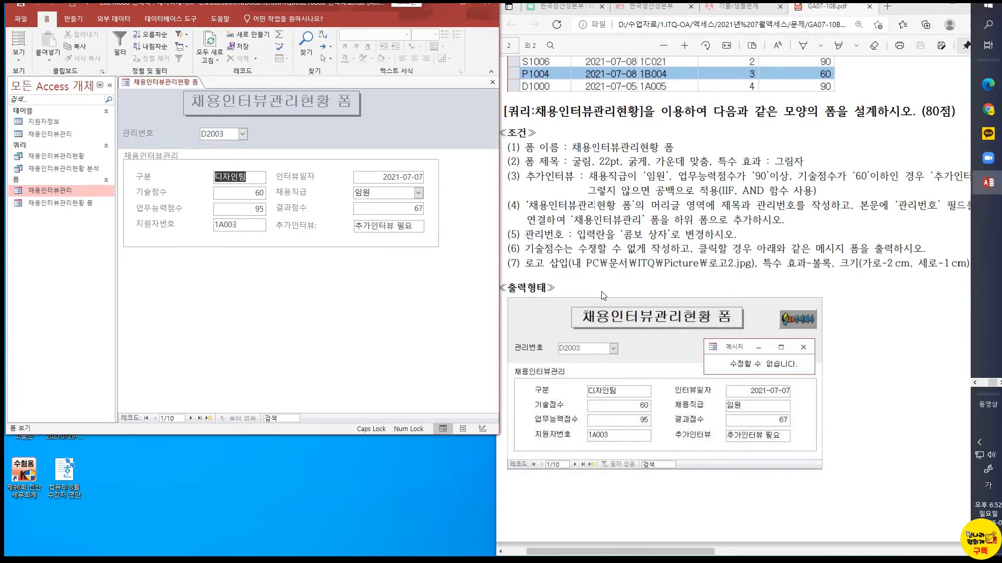
pyautogui.click(19, 52)
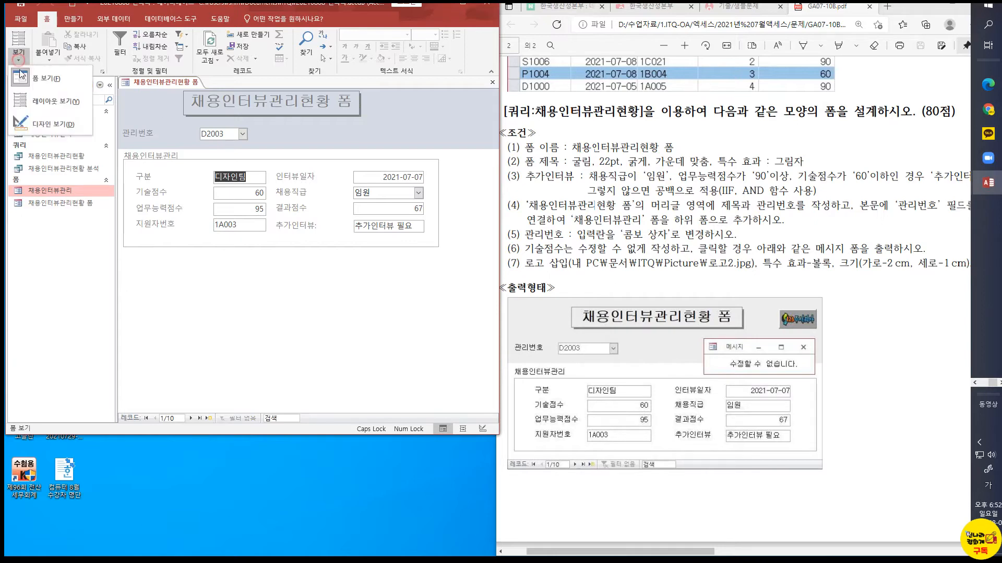
pyautogui.click(42, 125)
# Move the 채용인터뷰관리 subform slightly down in the detail section and shift its label slightly to the right
pyautogui.click(198, 194)
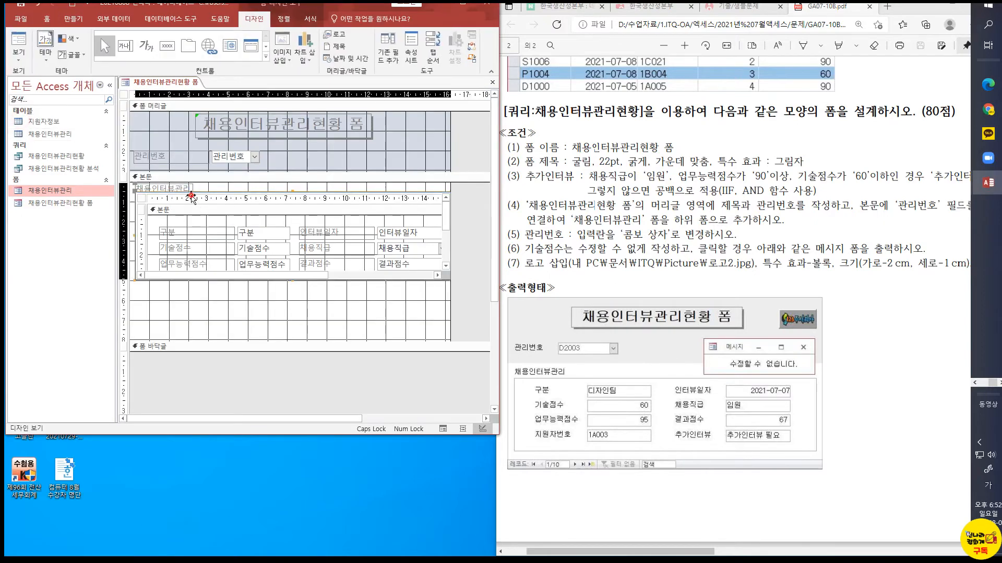
pyautogui.moveTo(197, 194); pyautogui.dragTo(198, 197)
pyautogui.click(184, 187)
pyautogui.moveTo(135, 186); pyautogui.dragTo(136, 182)
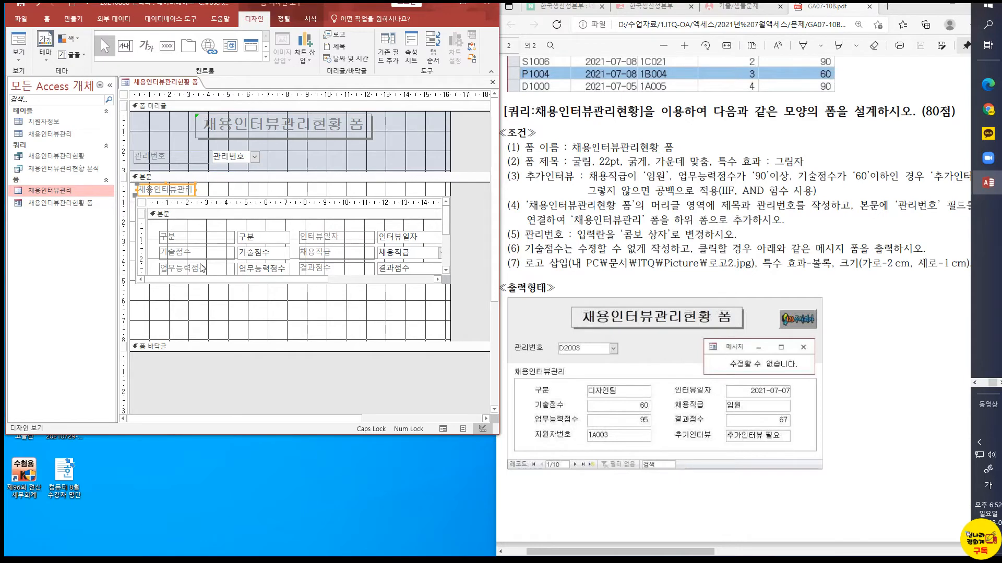
# Set the lock property (잠금) of the subform's 기술점수 text box to 예 and close its properties
pyautogui.click(270, 249)
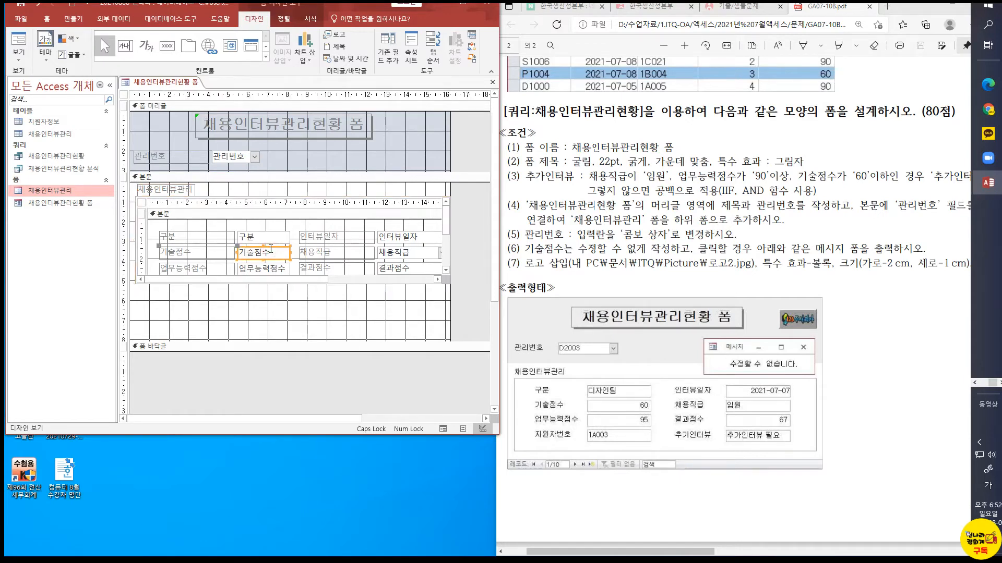
pyautogui.click(322, 558)
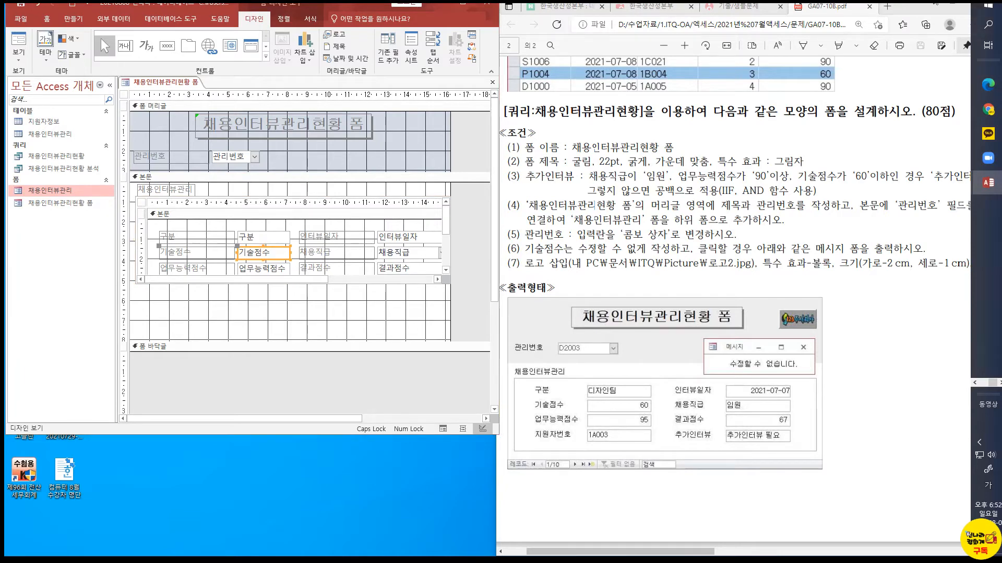
pyautogui.rightClick(259, 250)
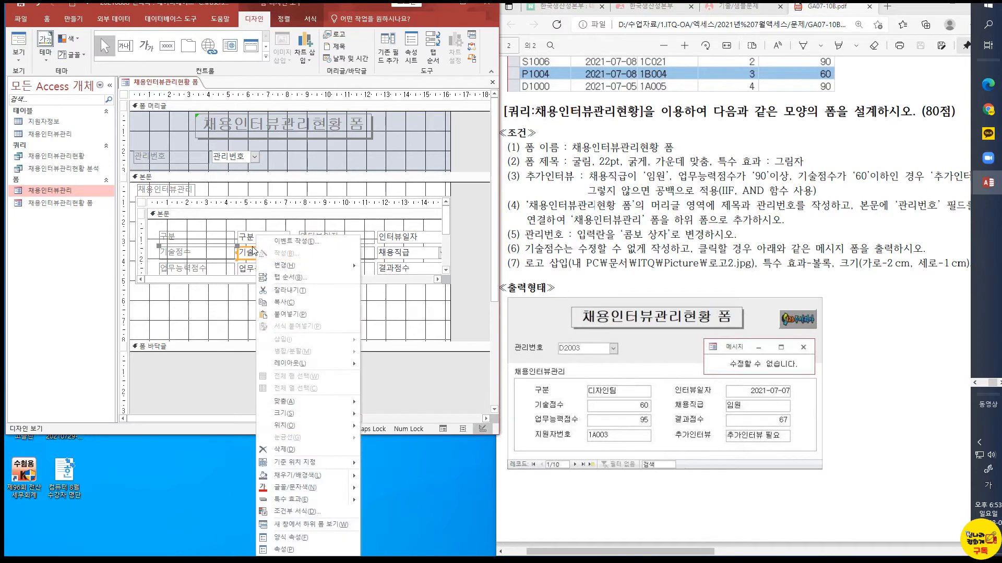
pyautogui.click(282, 549)
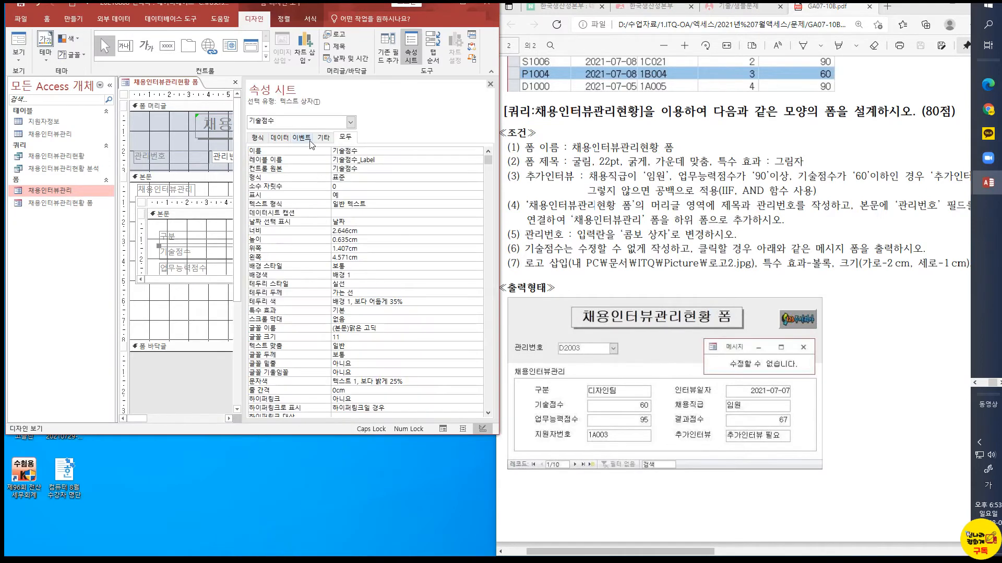
pyautogui.click(279, 138)
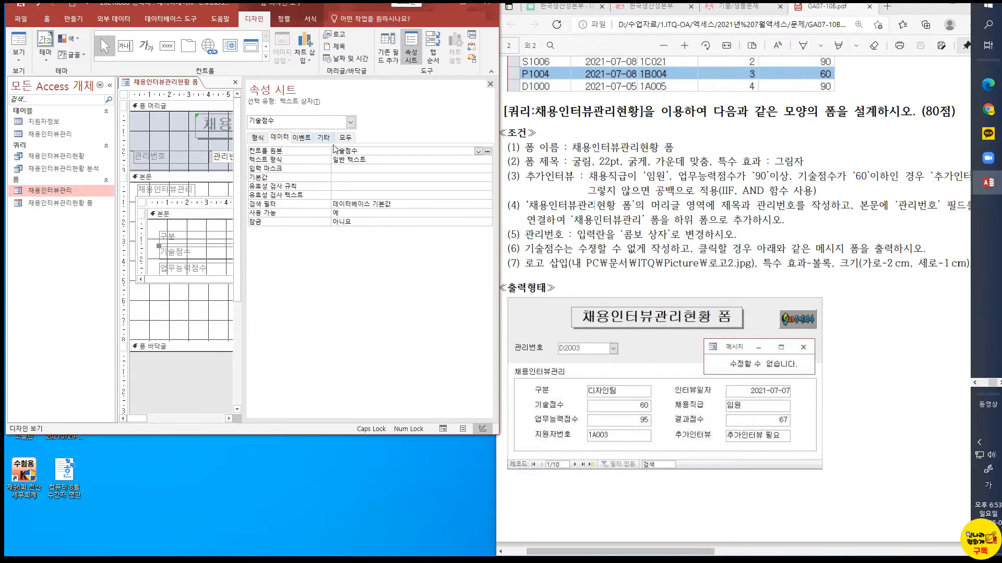
pyautogui.click(350, 222)
pyautogui.click(488, 222)
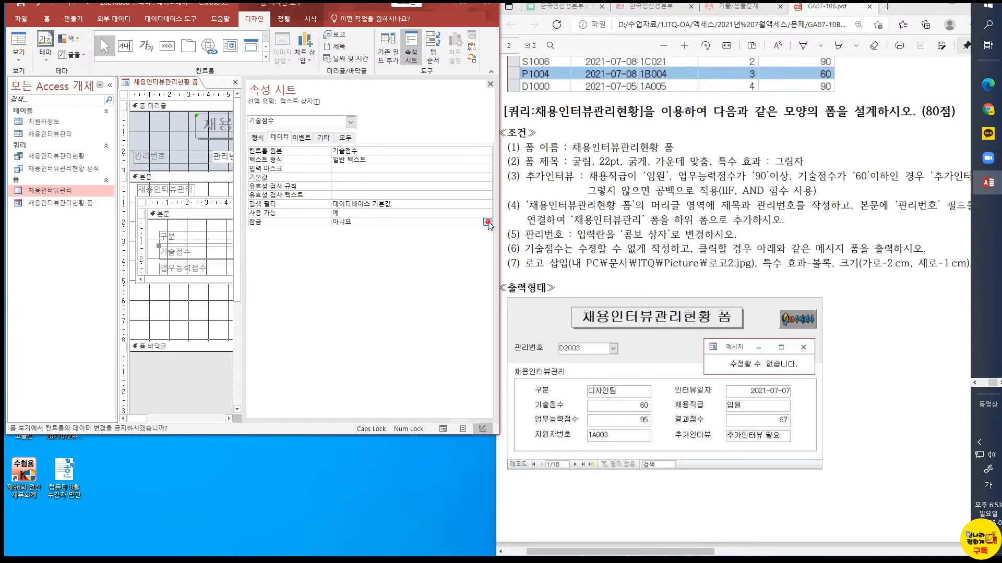
pyautogui.click(365, 230)
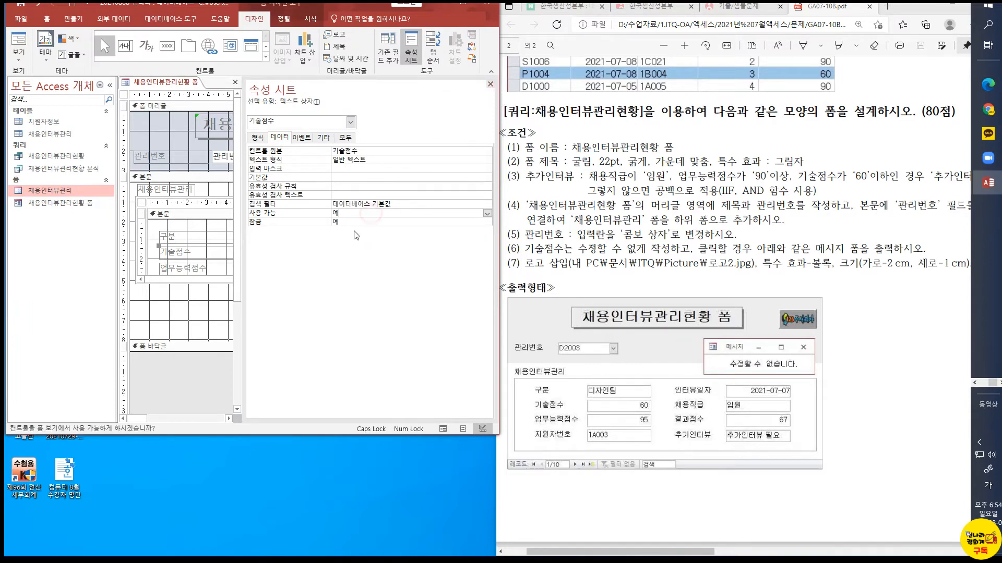
pyautogui.click(489, 85)
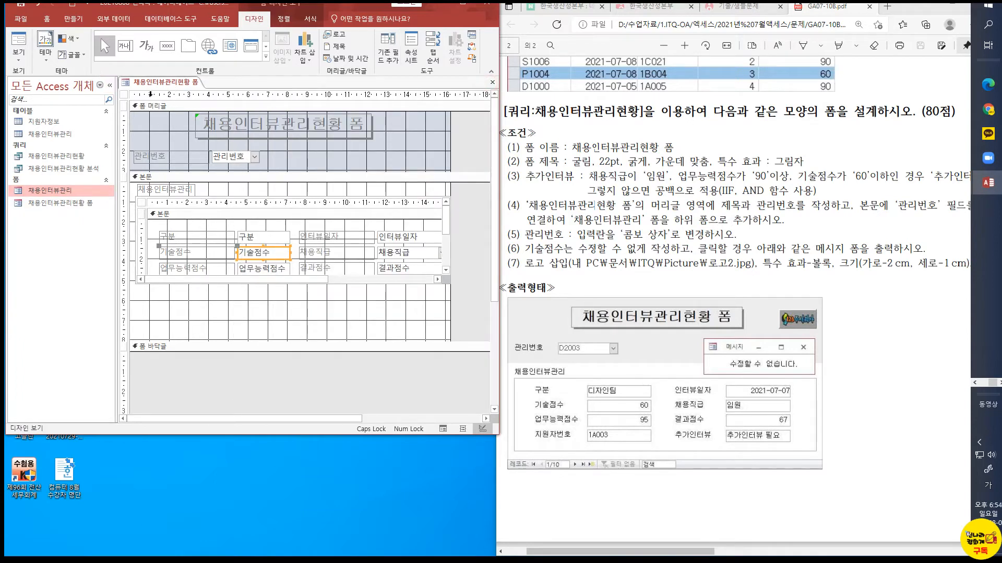
# Create a new blank form in design view and shrink its detail section to about 5.6 cm wide
pyautogui.click(66, 22)
pyautogui.click(217, 55)
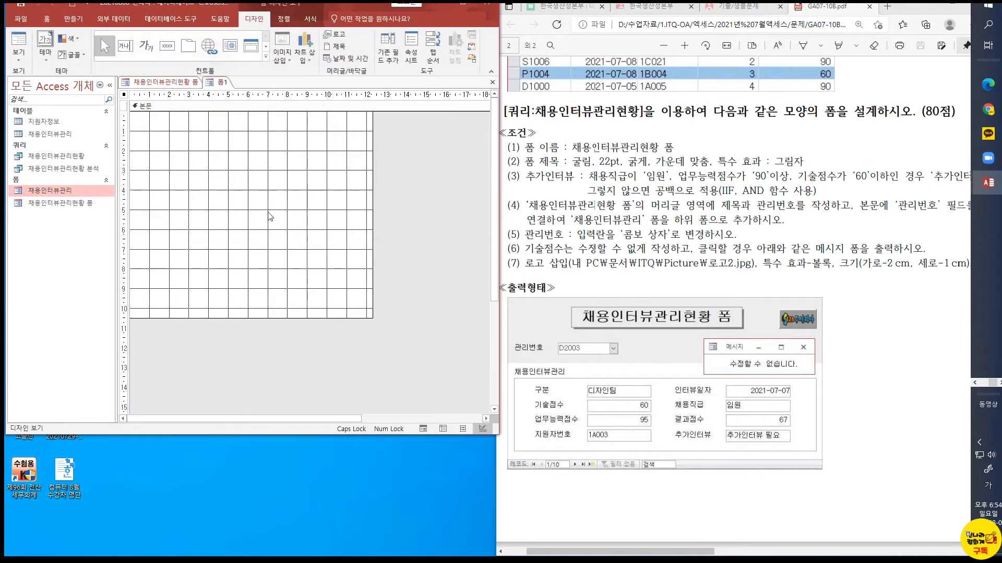
pyautogui.moveTo(364, 317); pyautogui.dragTo(241, 126)
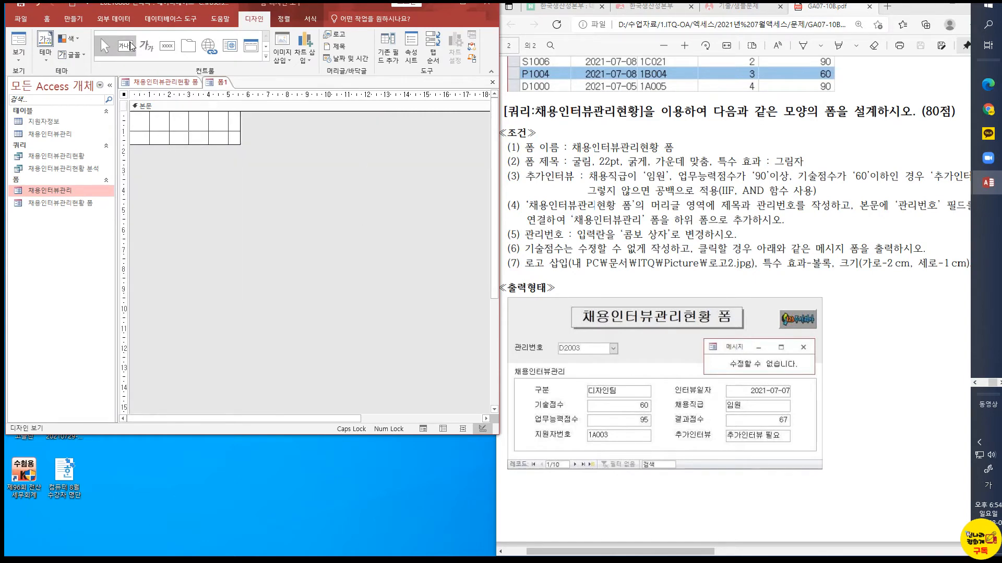
# Add a label reading "수정할 수 없습니다." across the new form's detail section
pyautogui.click(140, 51)
pyautogui.moveTo(134, 120); pyautogui.dragTo(239, 139)
pyautogui.write('수정 할')
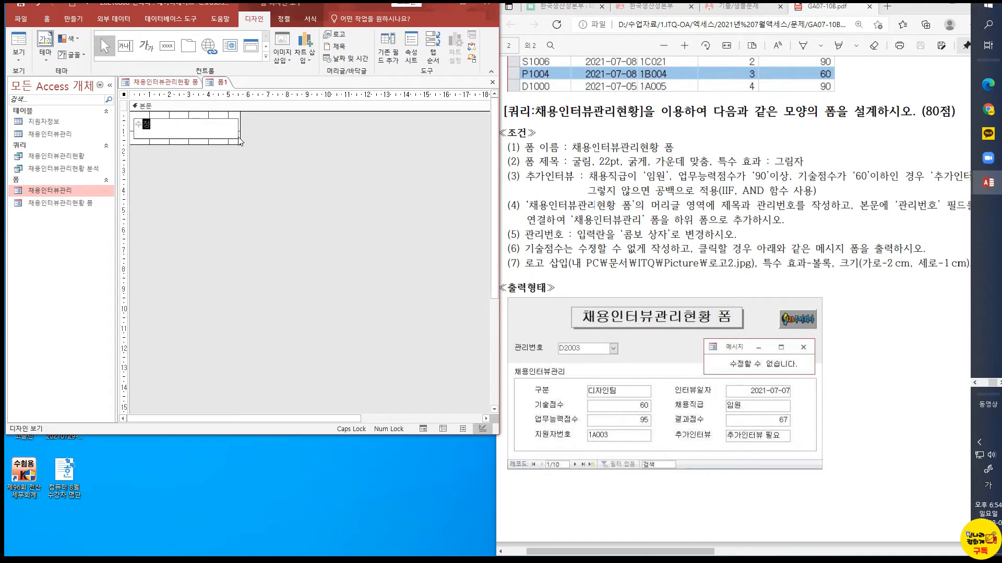
pyautogui.press('BackSpace')
pyautogui.press('BackSpace')
pyautogui.write('할 수 없습니다.')
pyautogui.click(243, 141)
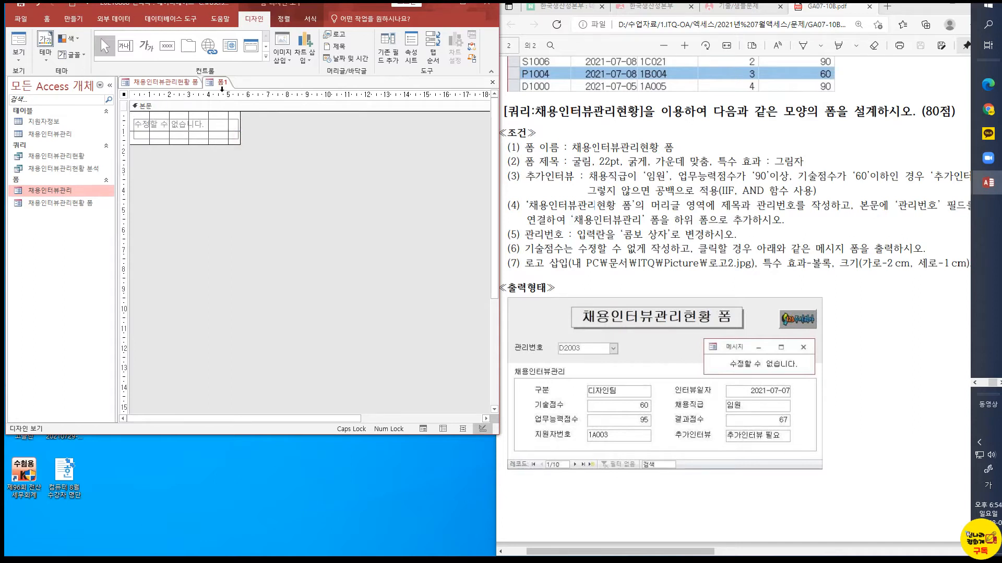
# Save the new form under the name 메시지
pyautogui.rightClick(221, 82)
pyautogui.click(249, 89)
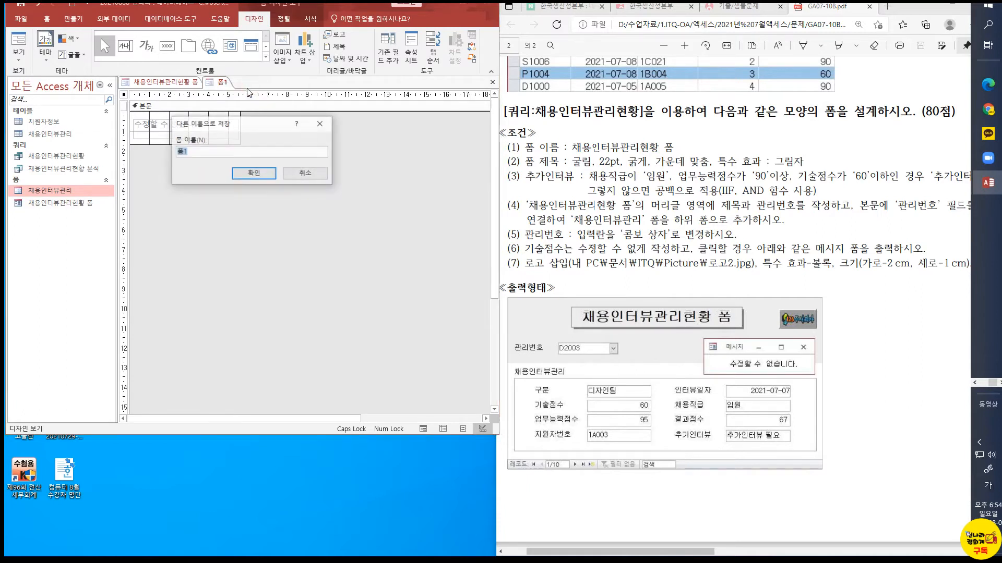
pyautogui.write('메시지')
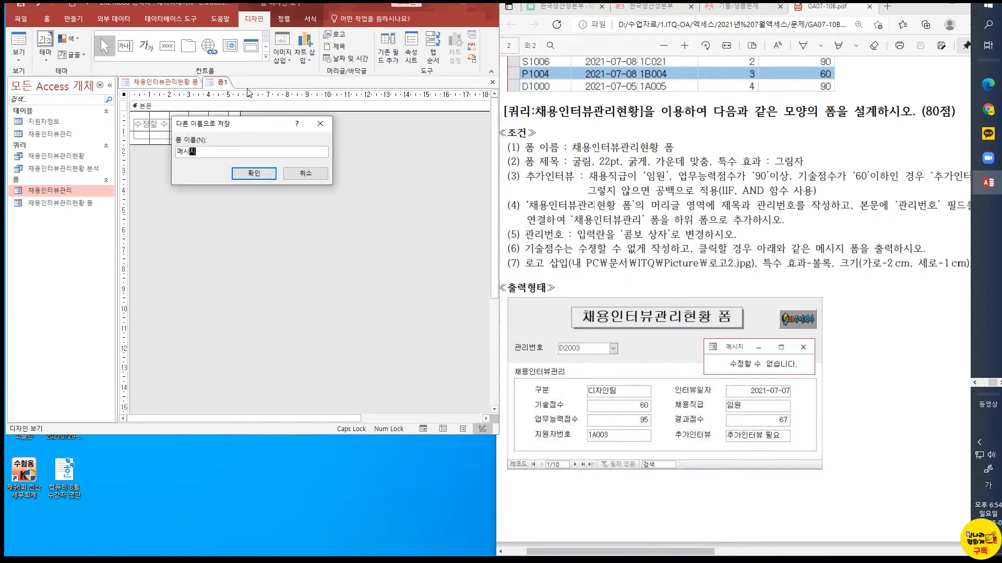
pyautogui.click(252, 173)
# Check the 메시지 form in form view and return to design view
pyautogui.click(25, 48)
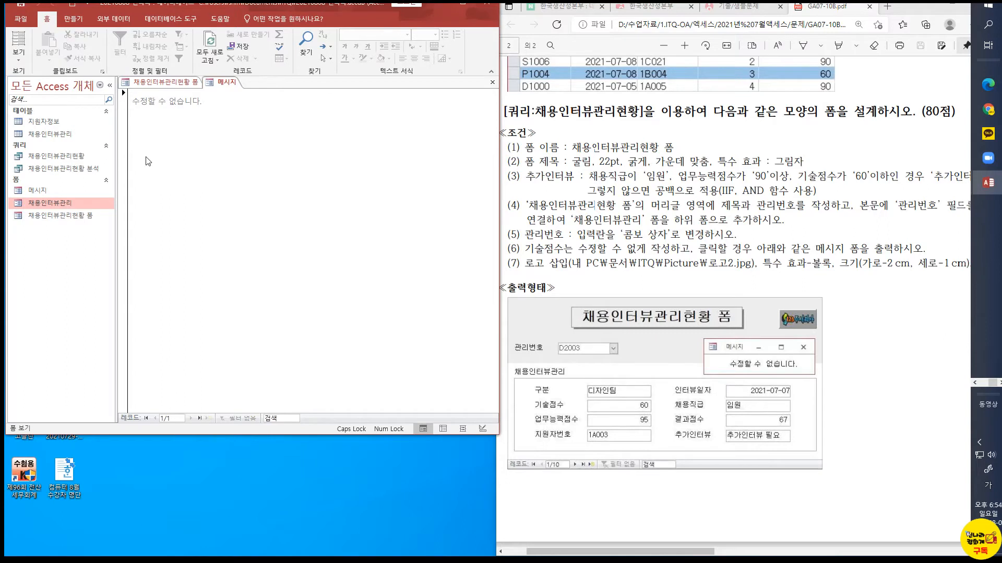
pyautogui.click(18, 54)
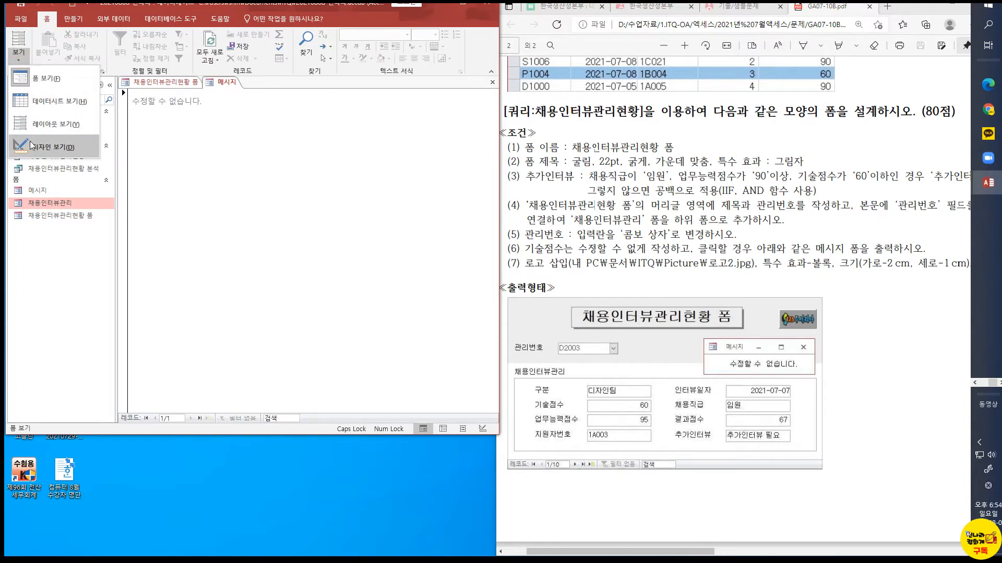
pyautogui.click(52, 147)
# Set the 메시지 form's record selector (레코드 선택기) and navigation buttons (탐색 단추) properties to 아니요
pyautogui.rightClick(124, 95)
pyautogui.click(156, 189)
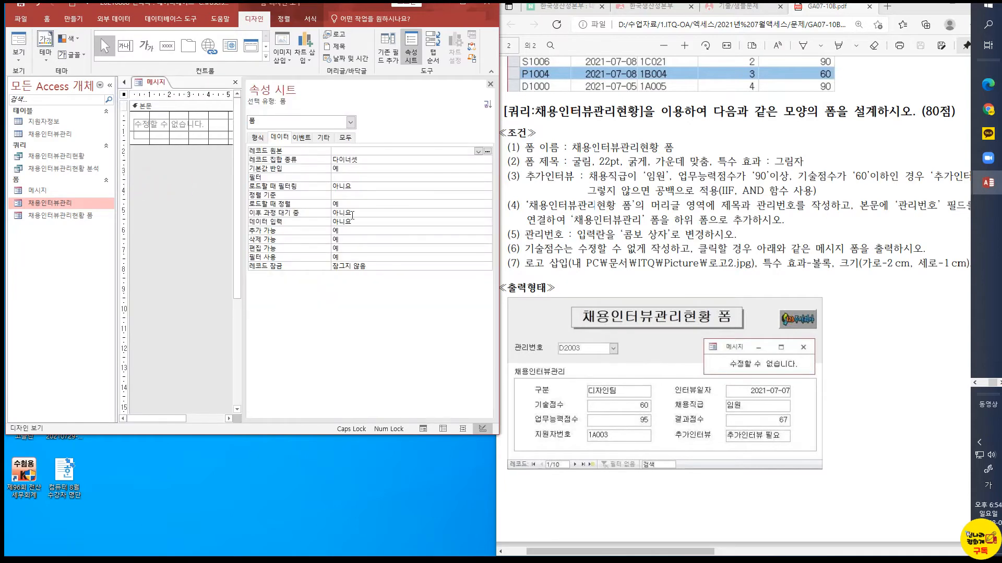
pyautogui.click(345, 137)
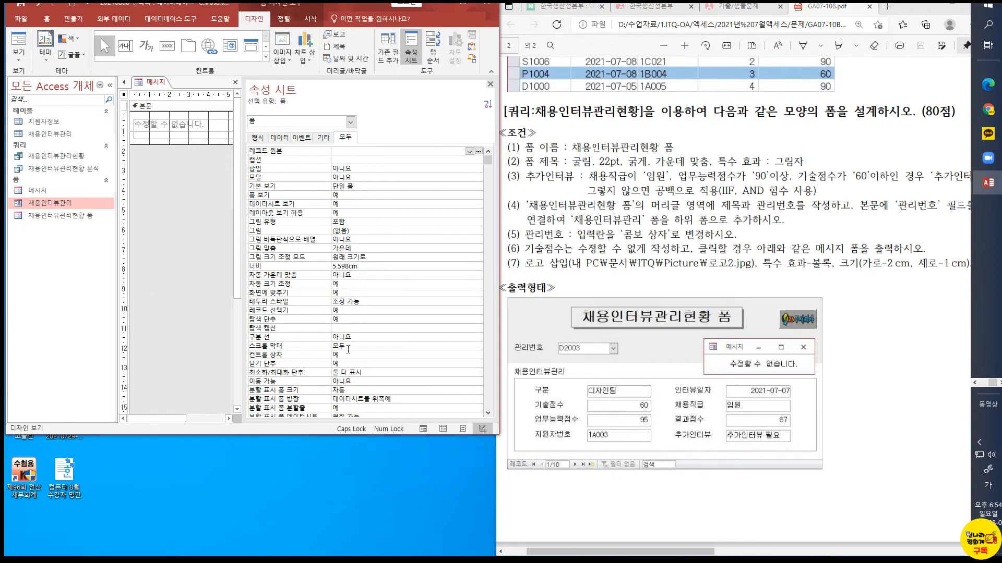
pyautogui.click(351, 311)
pyautogui.click(478, 311)
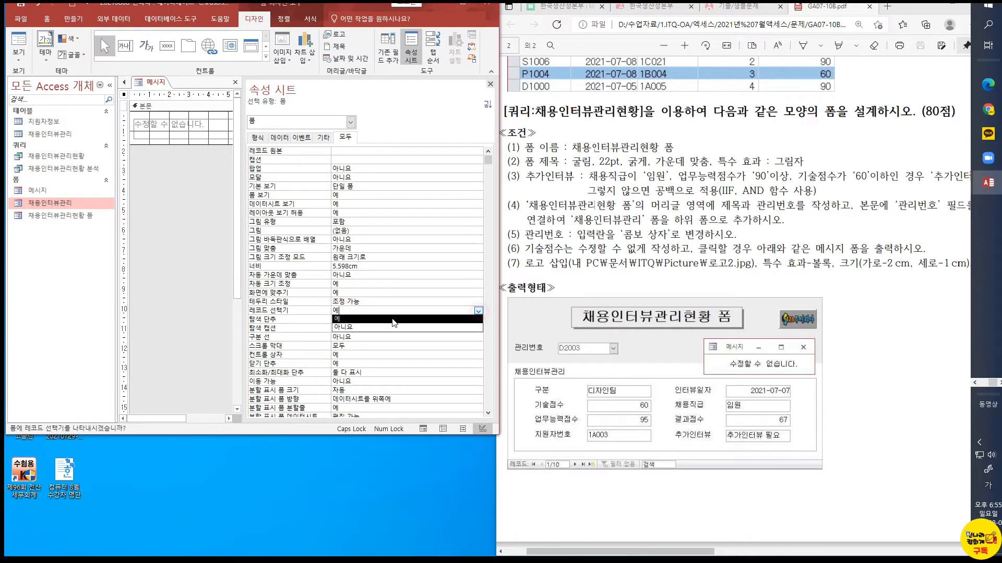
pyautogui.click(374, 327)
pyautogui.click(351, 319)
pyautogui.click(478, 320)
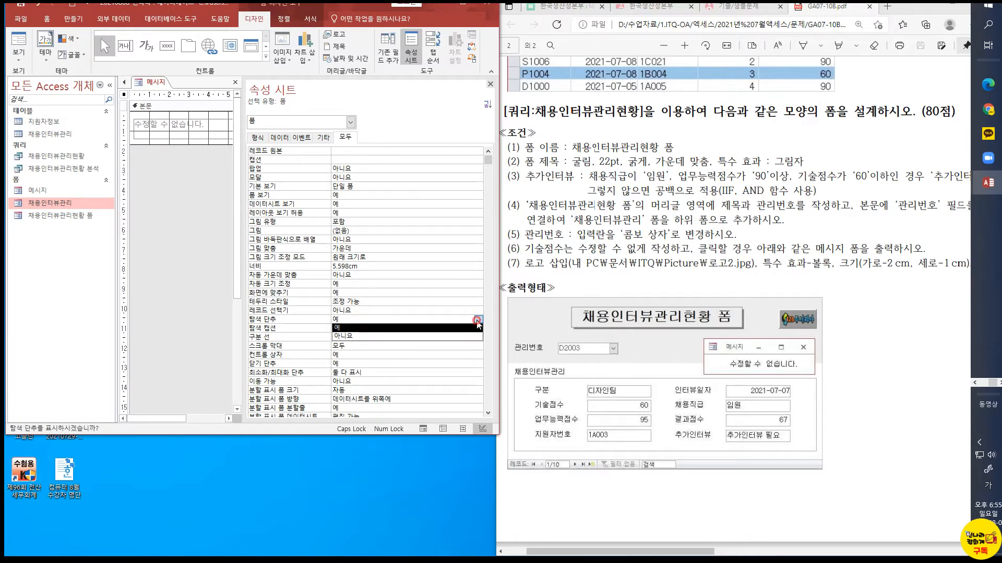
pyautogui.click(355, 337)
pyautogui.click(352, 311)
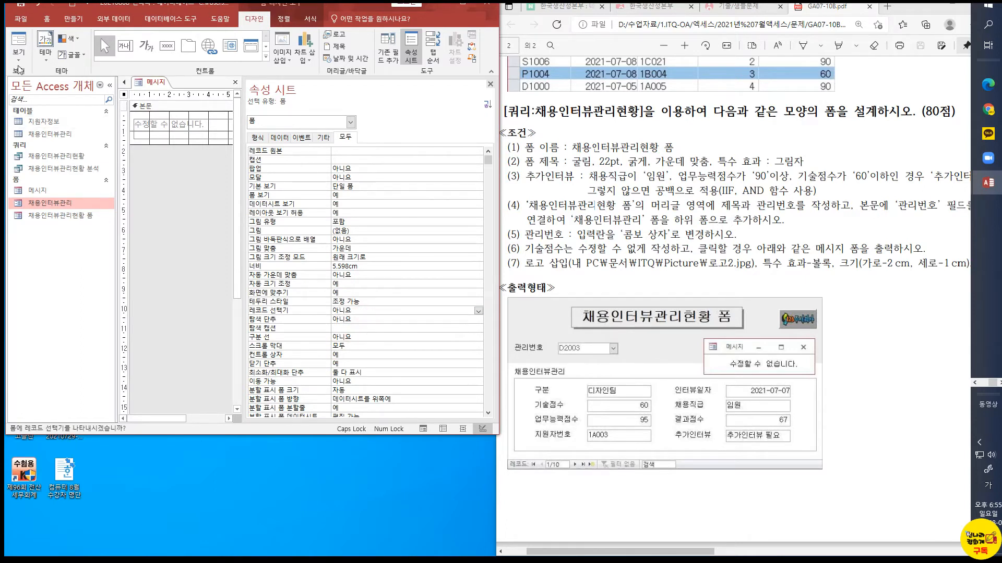
# Preview the 메시지 form, return to design view, and close the form with its changes saved
pyautogui.click(19, 42)
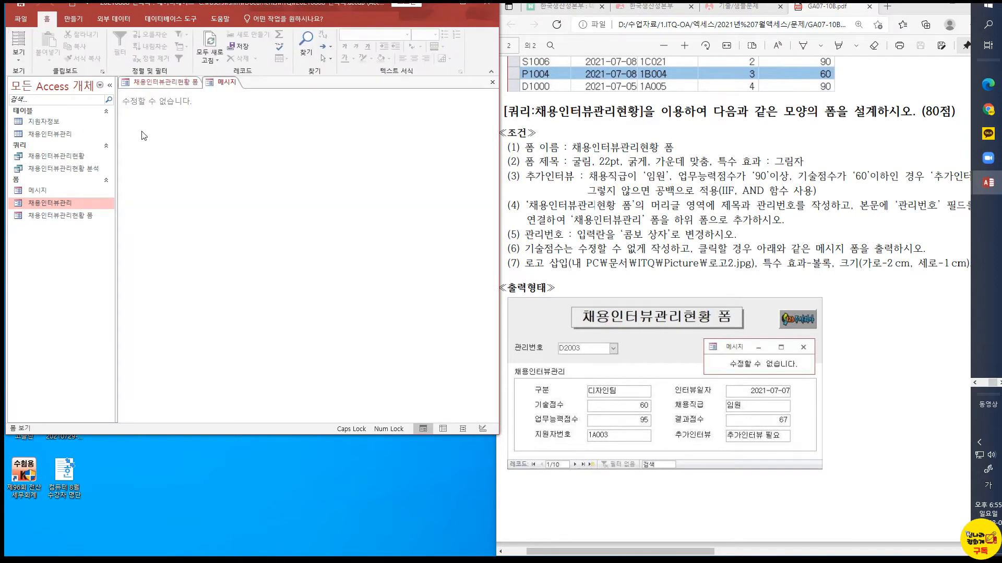
pyautogui.click(19, 54)
pyautogui.click(36, 146)
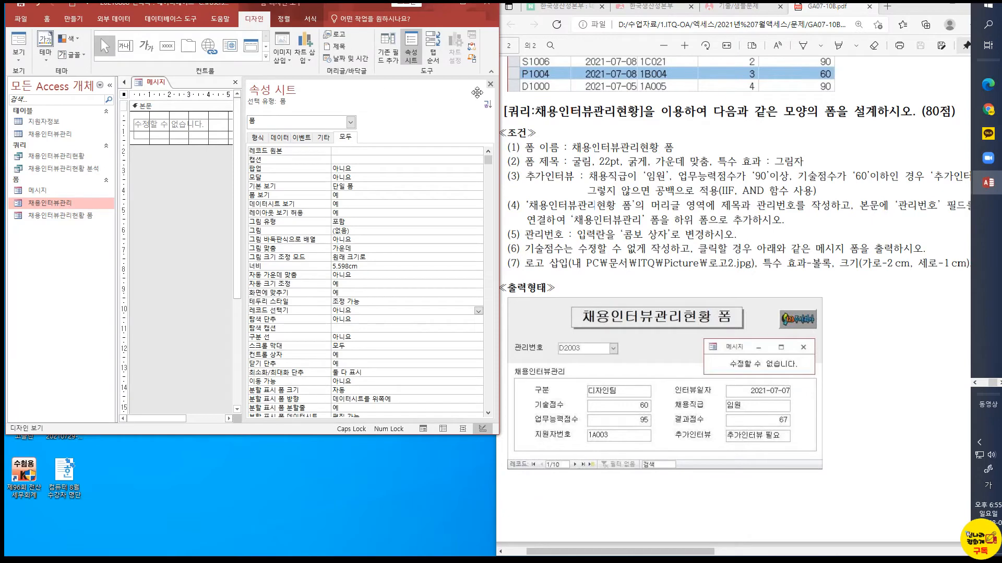
pyautogui.click(490, 84)
pyautogui.rightClick(225, 82)
pyautogui.click(253, 103)
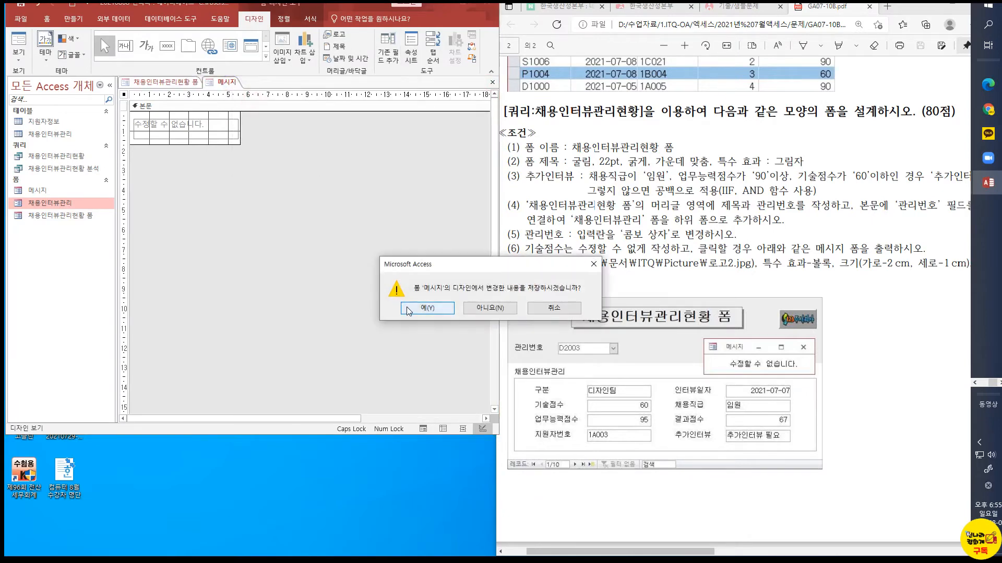
pyautogui.click(407, 309)
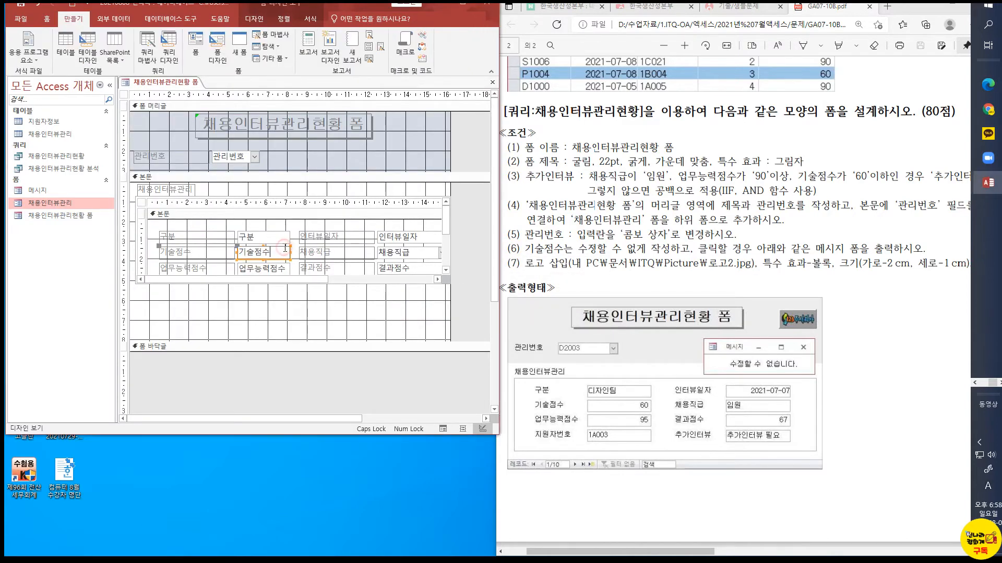
# Create a Click event procedure for the subform's 기술점수 text box in the Visual Basic code editor
pyautogui.click(287, 250)
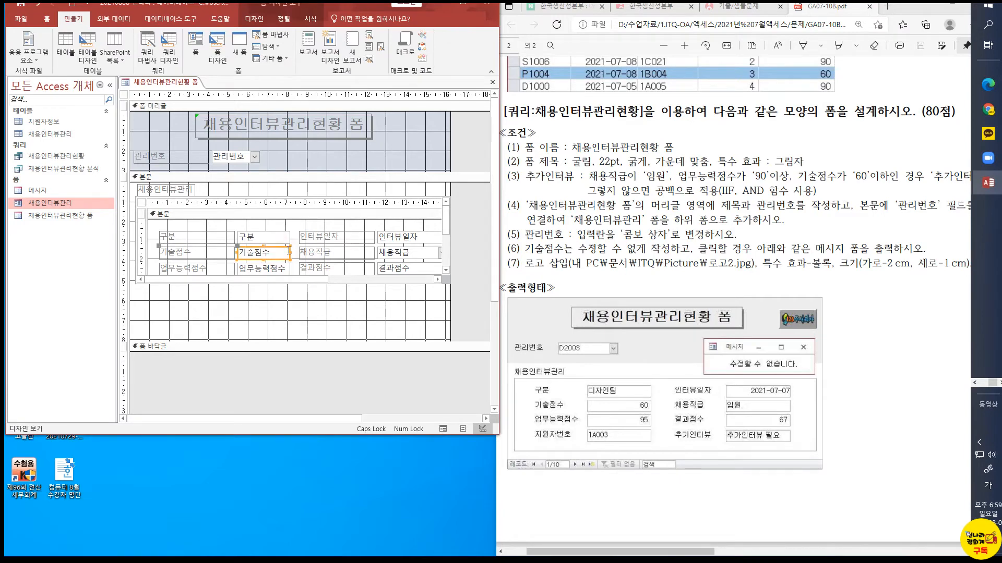
pyautogui.rightClick(288, 253)
pyautogui.click(364, 245)
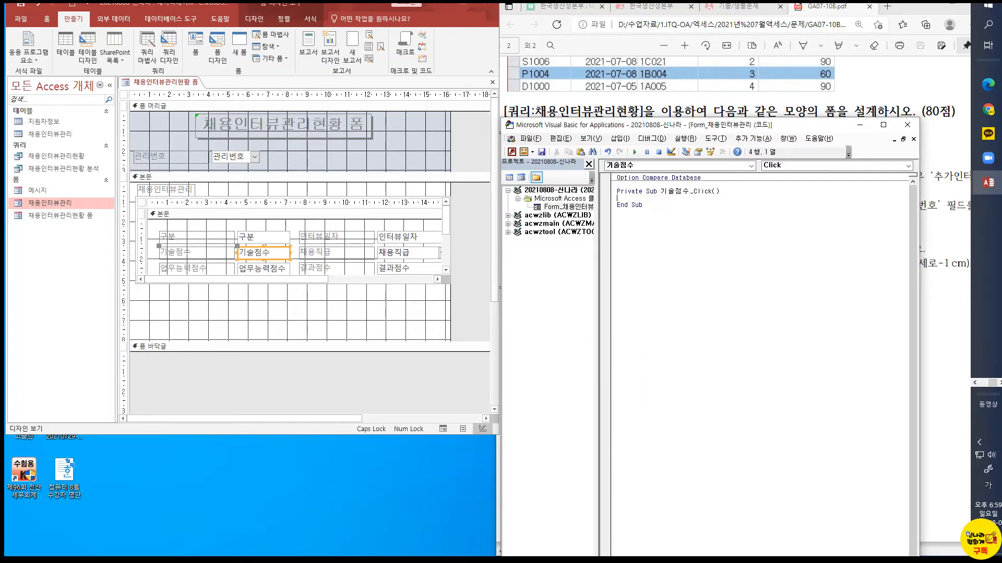
pyautogui.hotkey('alt', 'Tab')
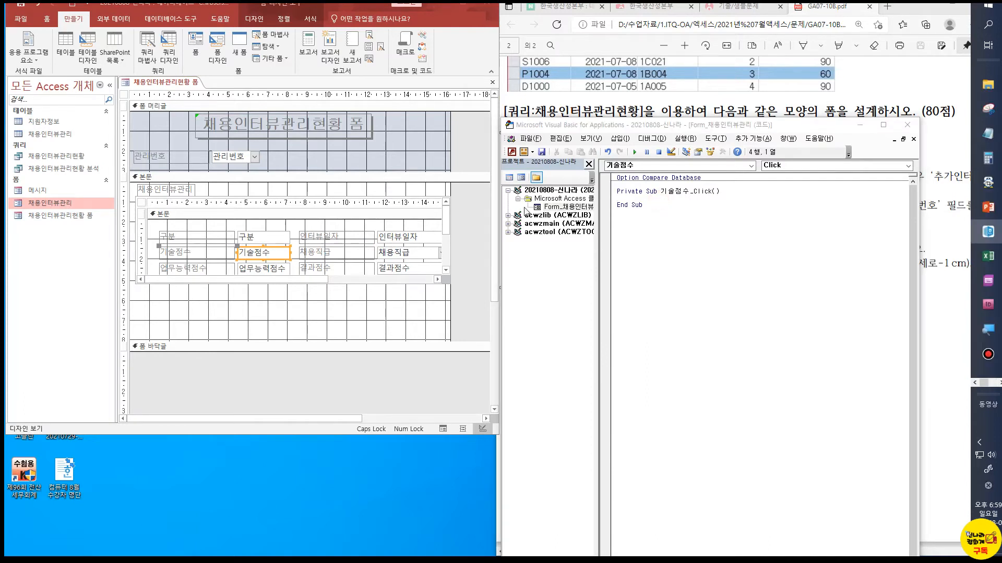
pyautogui.hotkey('alt', 'Tab')
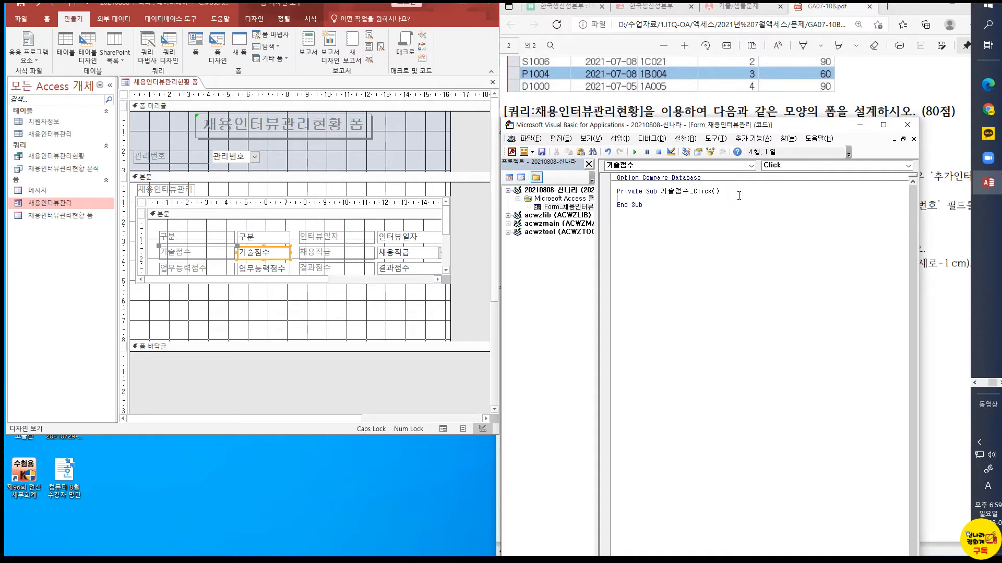
# Write DoCmd.OpenForm "메시지" in the 기술점수_Click procedure and close the code editor
pyautogui.write('D')
pyautogui.press('capslock')
pyautogui.write('ocmd.')
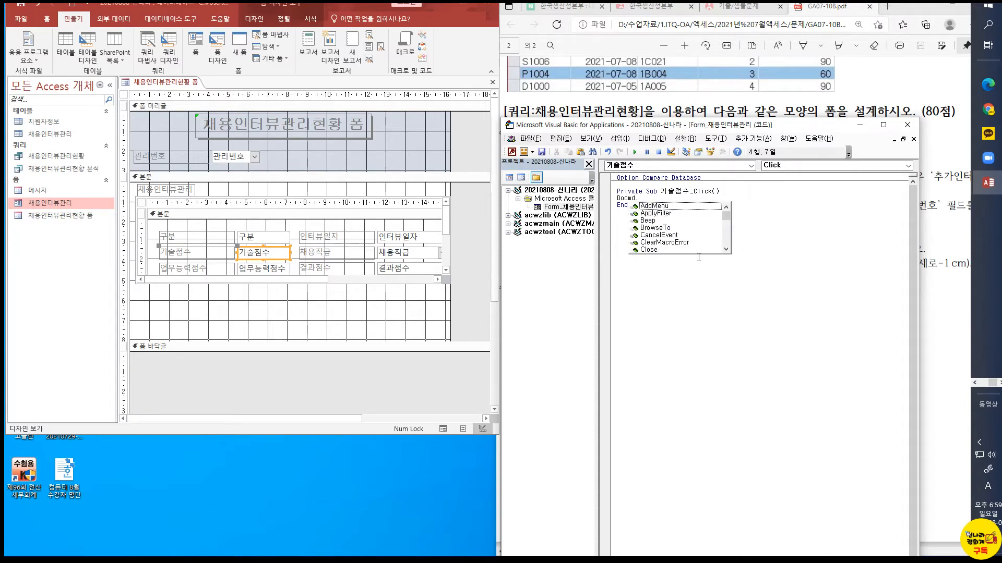
pyautogui.write('o')
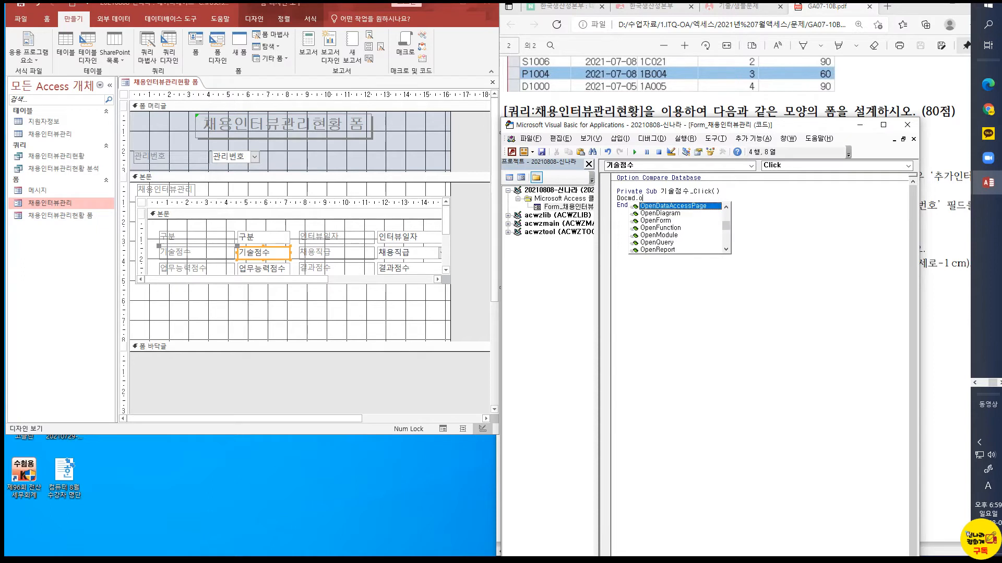
pyautogui.write('p')
pyautogui.doubleClick(657, 221)
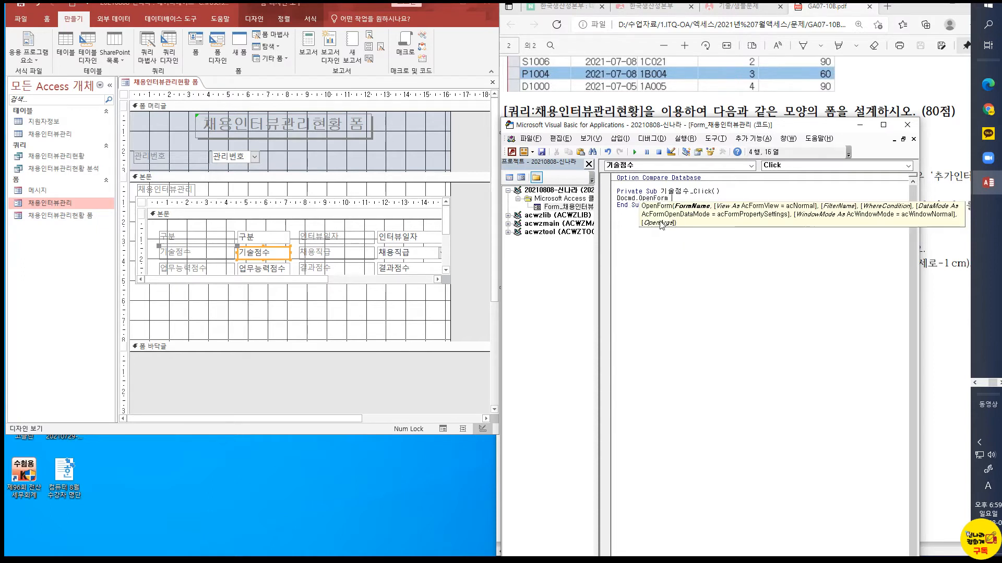
pyautogui.write('"')
pyautogui.press('Hangul')
pyautogui.click(673, 256)
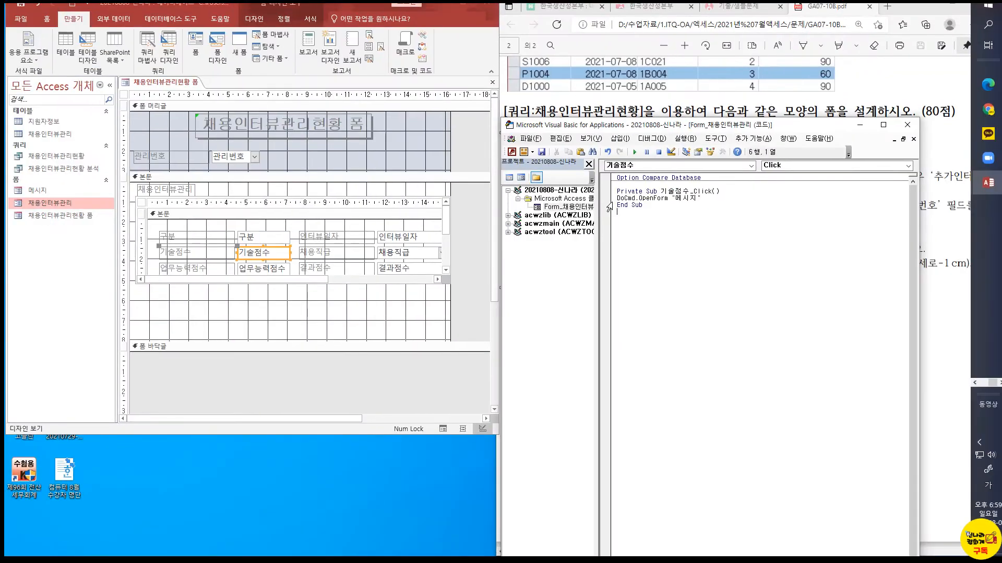
pyautogui.click(907, 124)
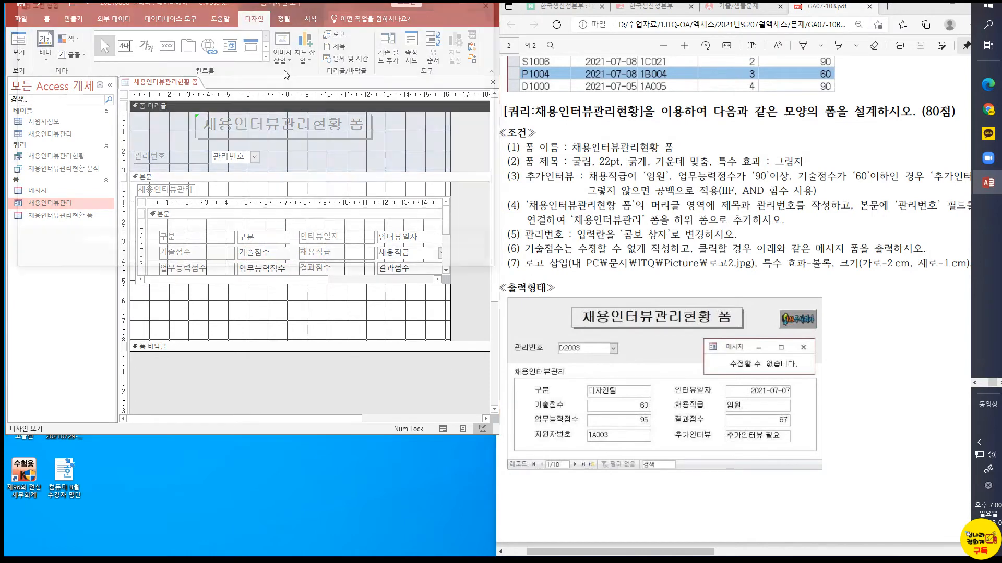
# Insert the 로고2 picture in the form header beside the title, about 2.9 cm wide and 1.2 cm high
pyautogui.click(284, 70)
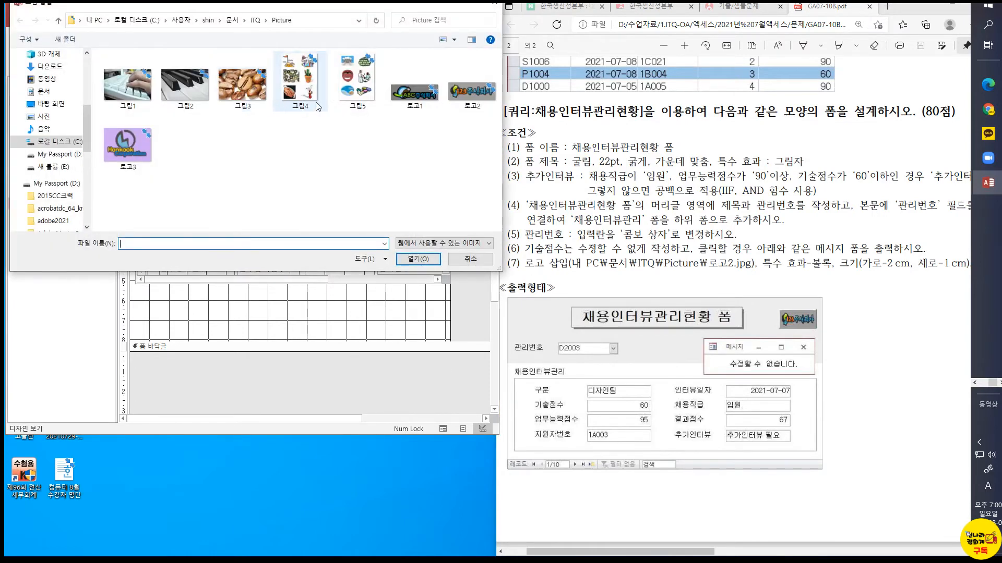
pyautogui.doubleClick(472, 91)
pyautogui.moveTo(384, 133); pyautogui.dragTo(441, 162)
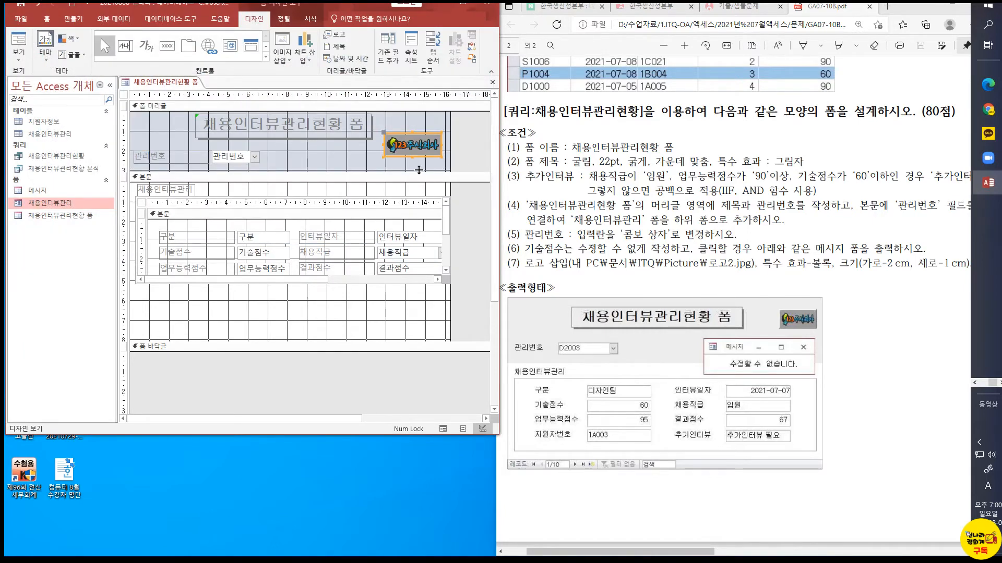
# Set the logo image's special effect (특수 효과) property to 볼록
pyautogui.rightClick(420, 158)
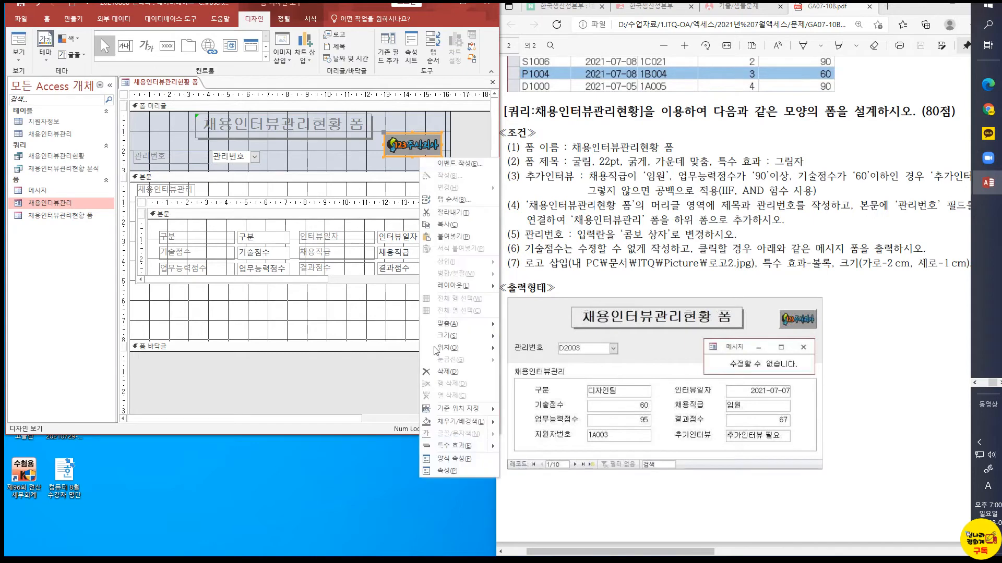
pyautogui.click(446, 473)
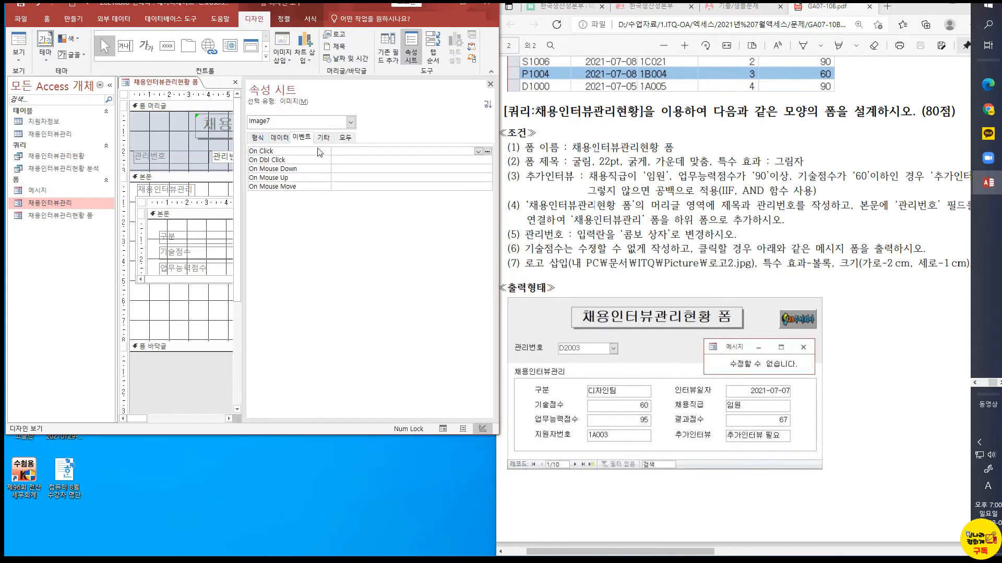
pyautogui.click(346, 137)
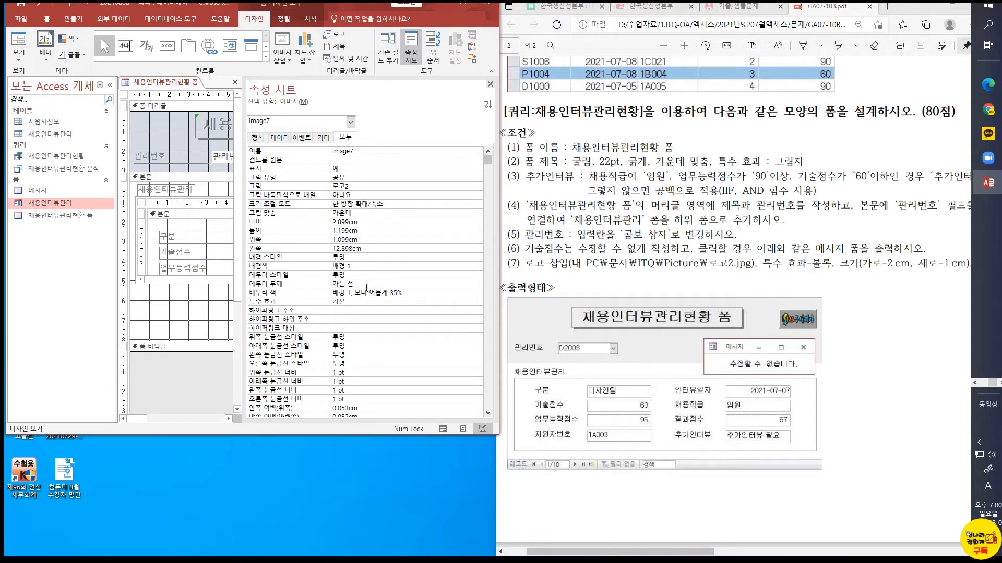
pyautogui.click(353, 302)
pyautogui.click(478, 303)
pyautogui.click(345, 321)
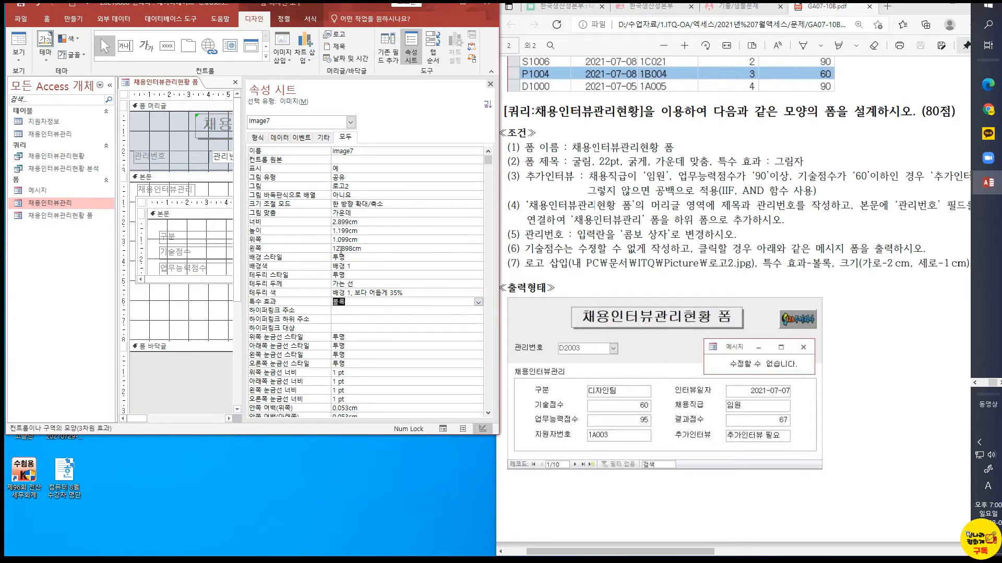
# Set the logo image's width (너비) to 2 cm and height (높이) to 1 cm, then close its properties
pyautogui.moveTo(361, 223); pyautogui.dragTo(318, 224)
pyautogui.write('2')
pyautogui.click(323, 230)
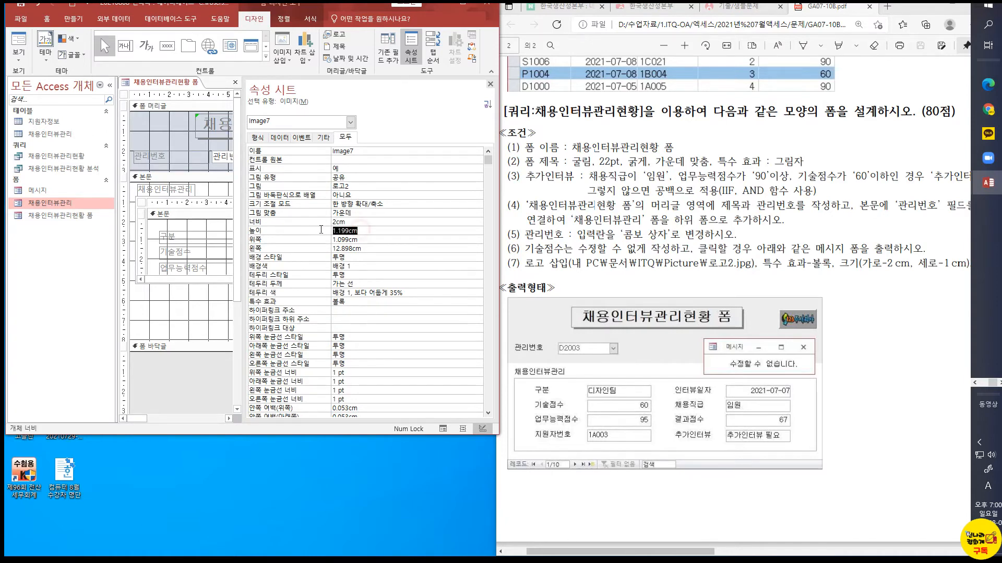
pyautogui.write('1')
pyautogui.press('Return')
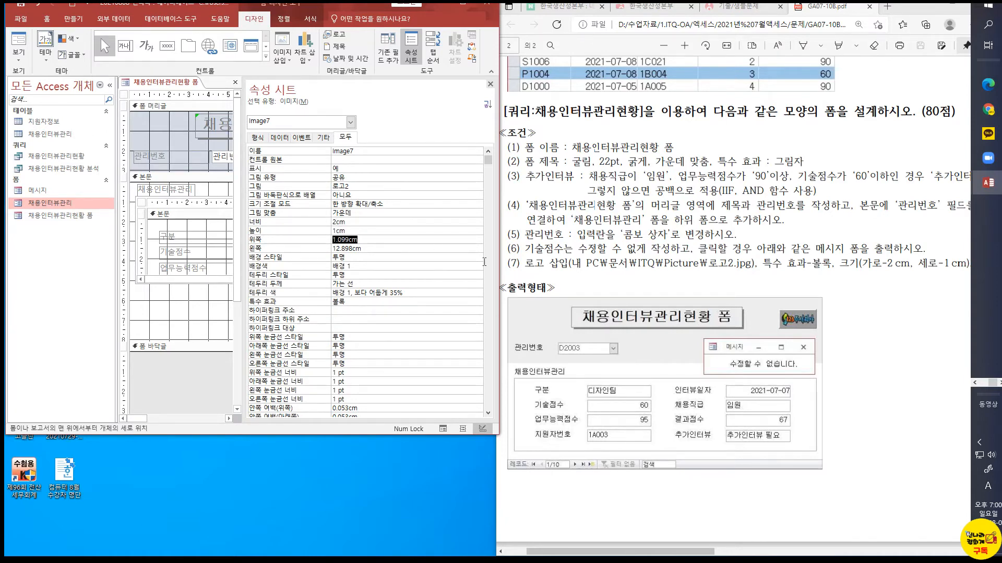
pyautogui.moveTo(708, 555); pyautogui.dragTo(667, 554)
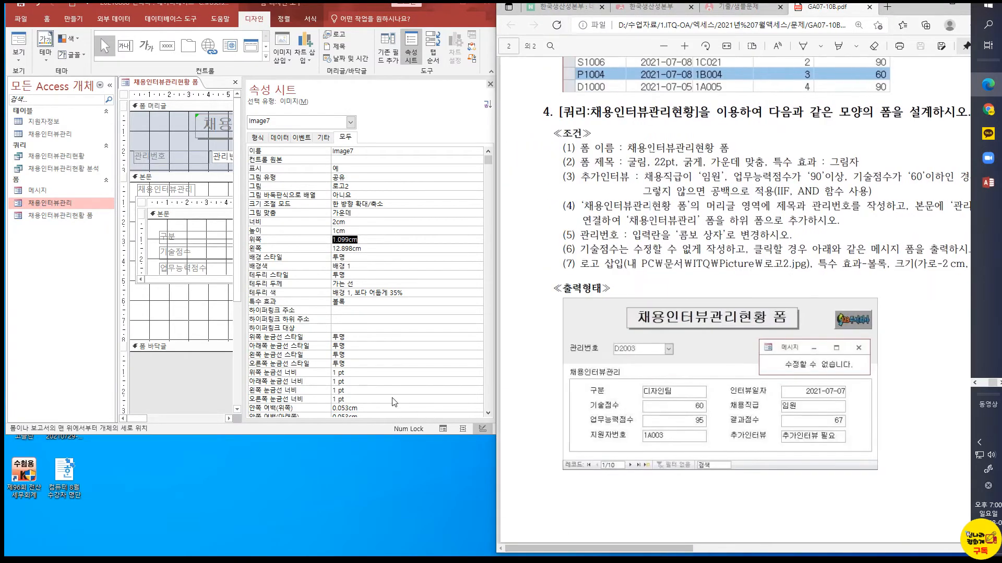
pyautogui.click(354, 222)
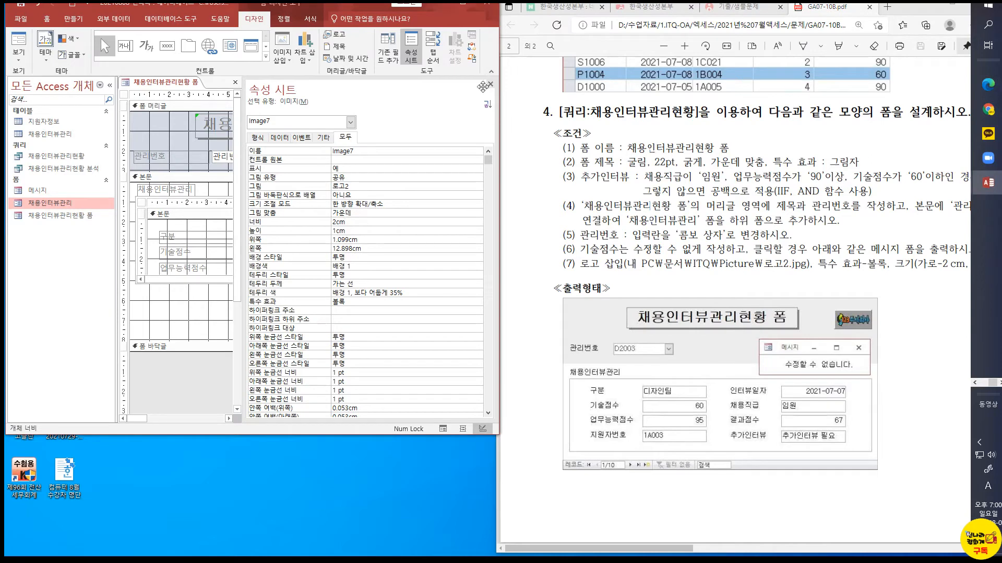
pyautogui.click(490, 84)
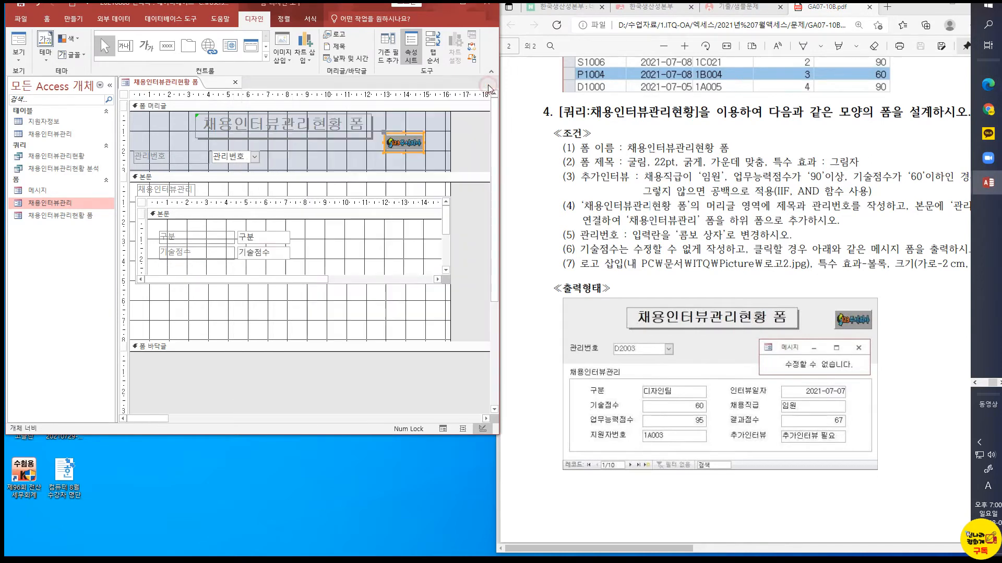
# Set the logo image's size mode (크기 조절 모드) property to 전체 확대/축소 and close its properties
pyautogui.click(399, 166)
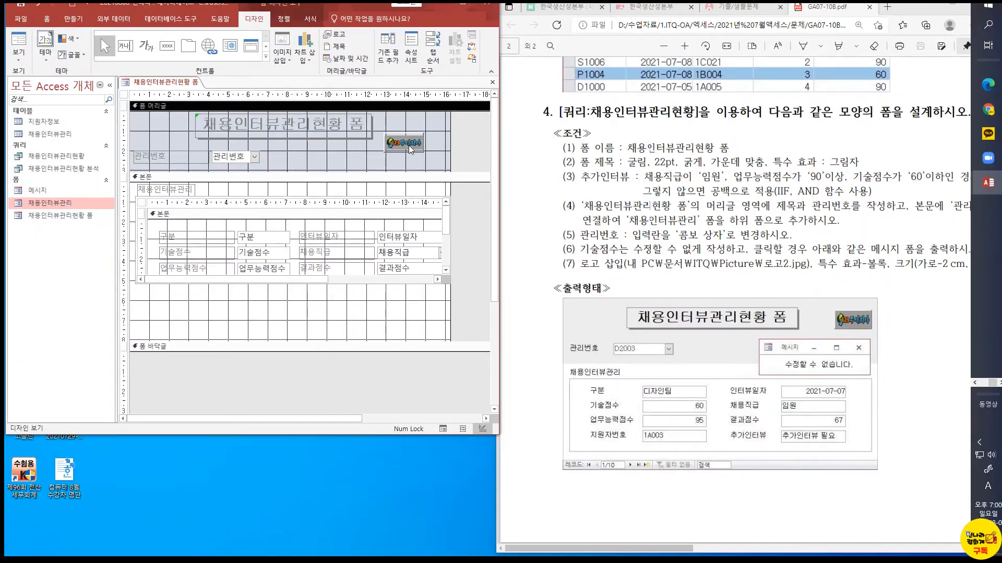
pyautogui.rightClick(411, 150)
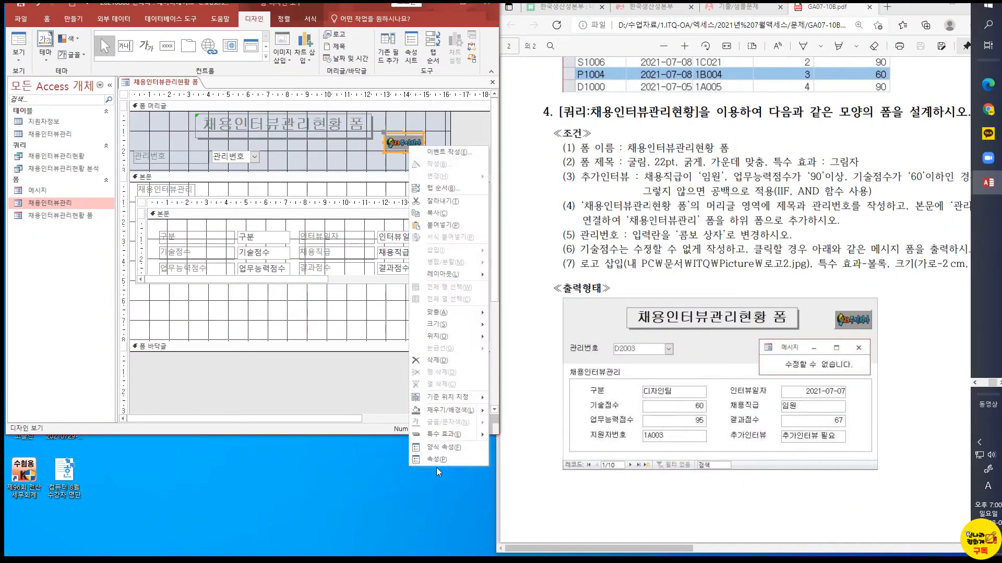
pyautogui.click(438, 459)
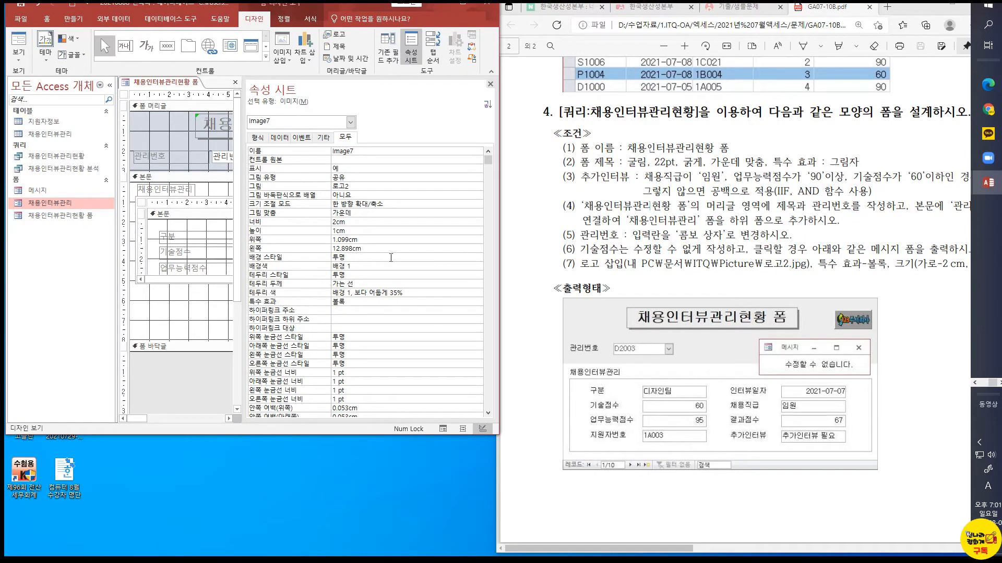
pyautogui.click(374, 213)
pyautogui.click(478, 214)
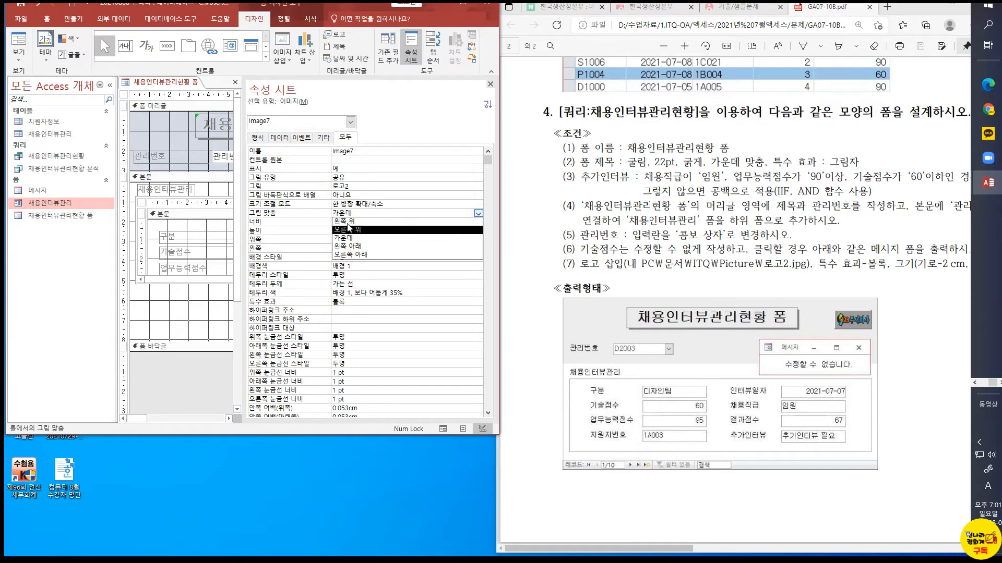
pyautogui.click(380, 196)
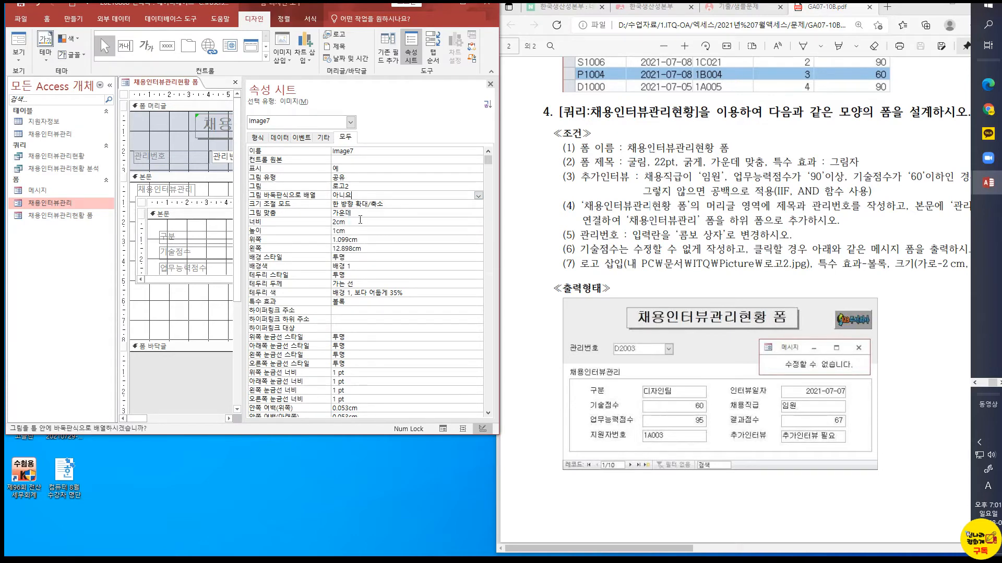
pyautogui.click(927, 6)
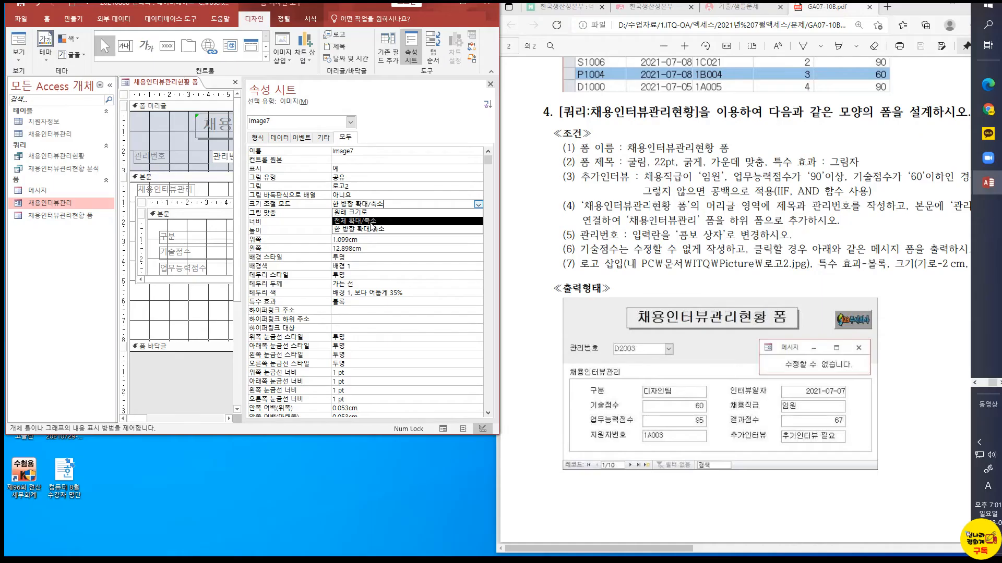
pyautogui.click(365, 219)
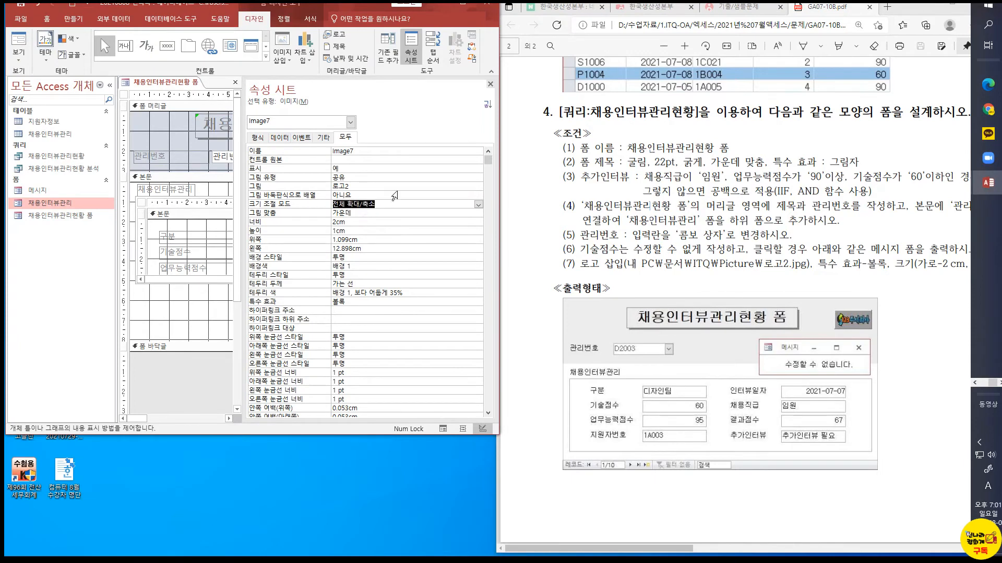
pyautogui.press('Up')
pyautogui.click(491, 83)
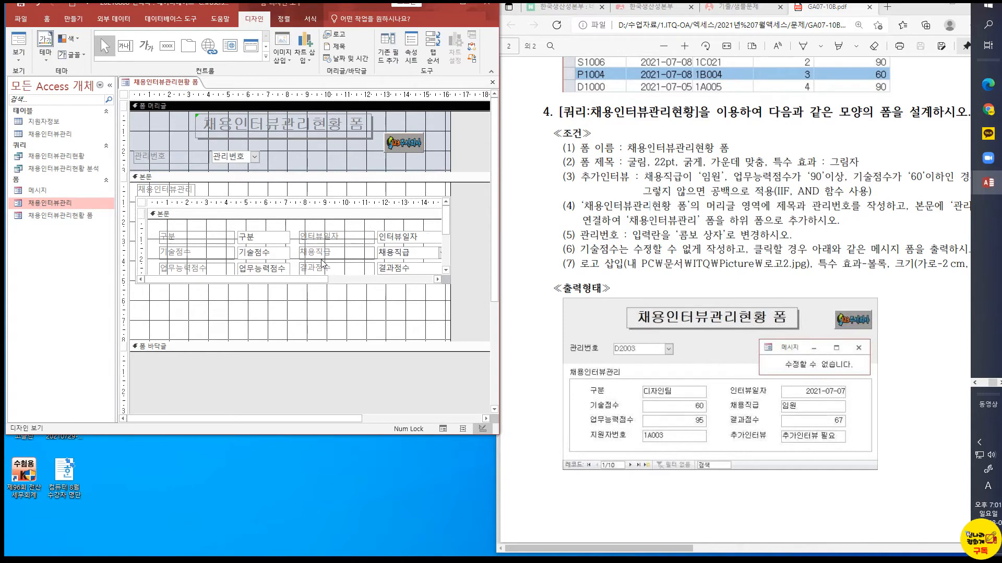
# Test the 기술점수 click event in form view and close the 메시지 form it opens
pyautogui.click(16, 37)
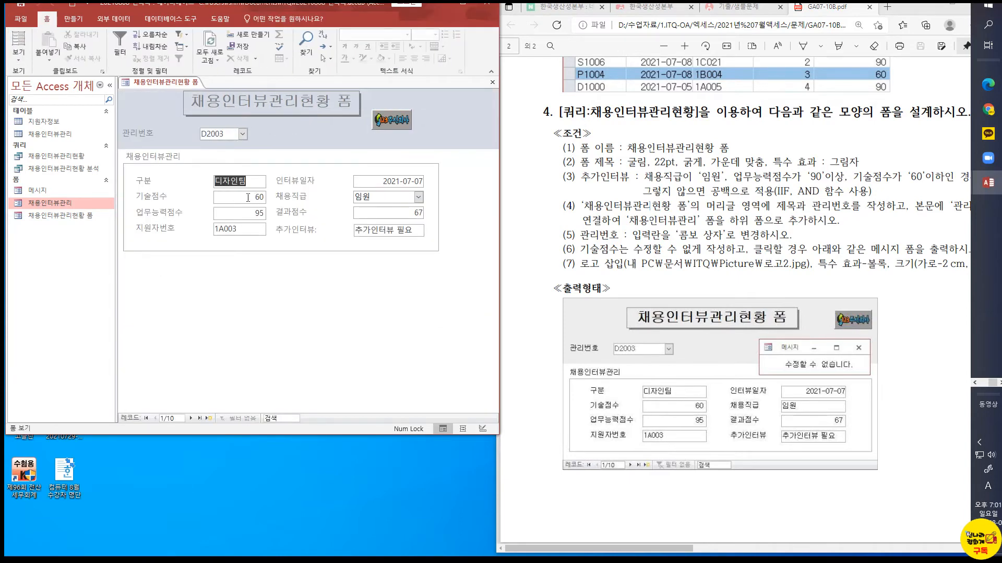
pyautogui.click(250, 202)
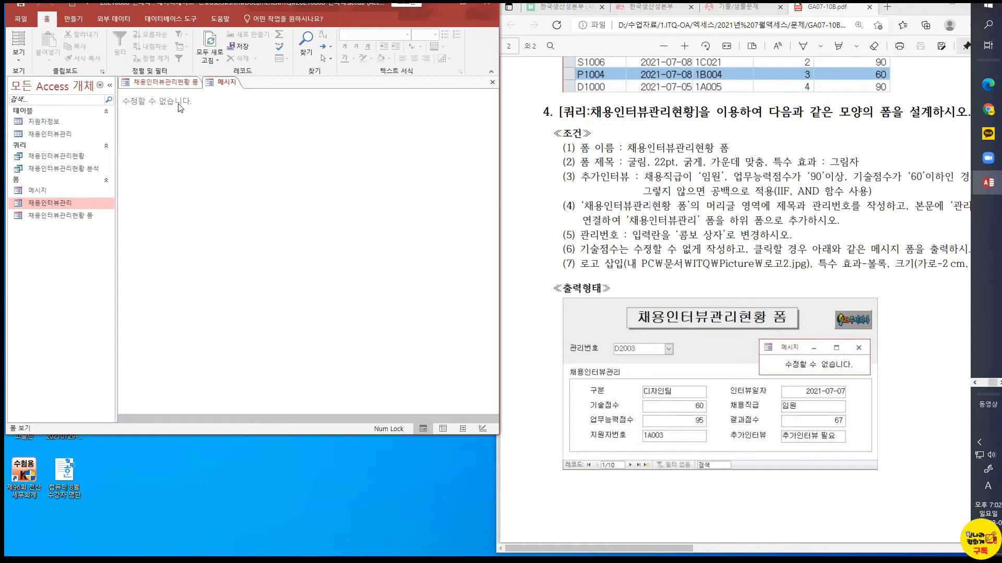
pyautogui.click(18, 56)
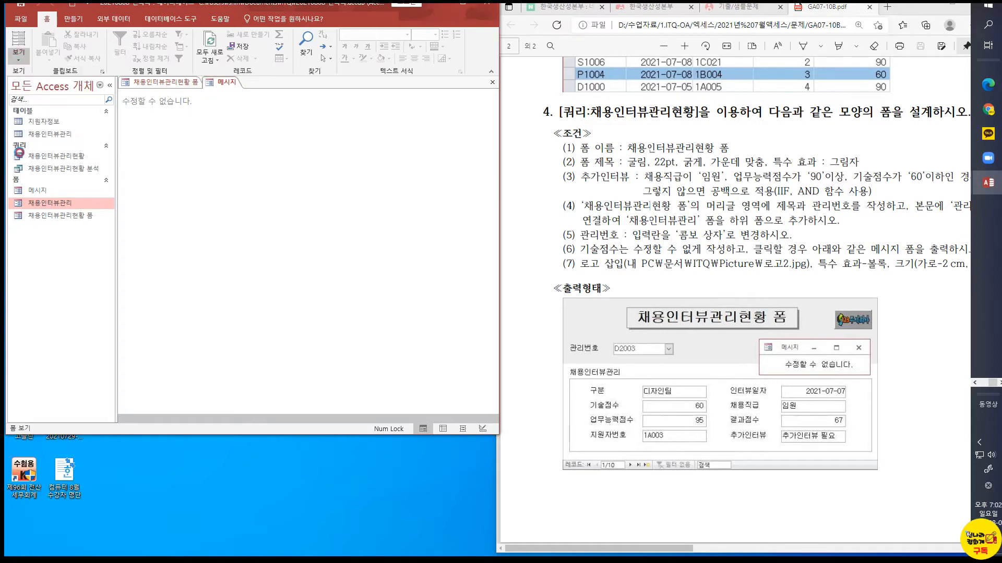
pyautogui.click(21, 151)
pyautogui.click(221, 84)
pyautogui.rightClick(222, 84)
pyautogui.click(235, 102)
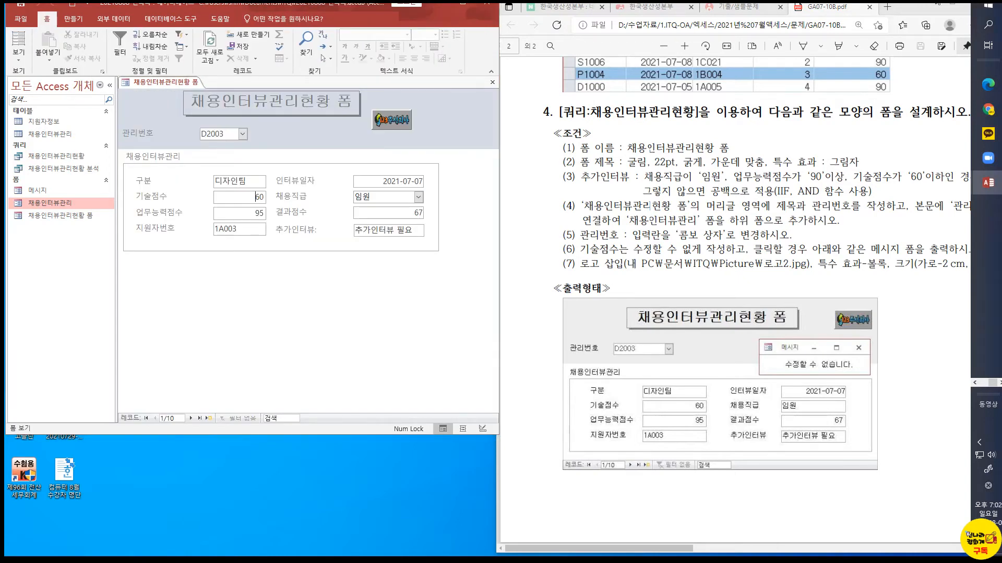
# Set the current database's document window option (문서 창 옵션) to 창 겹치기 in the Access options
pyautogui.hotkey('alt', 'Tab')
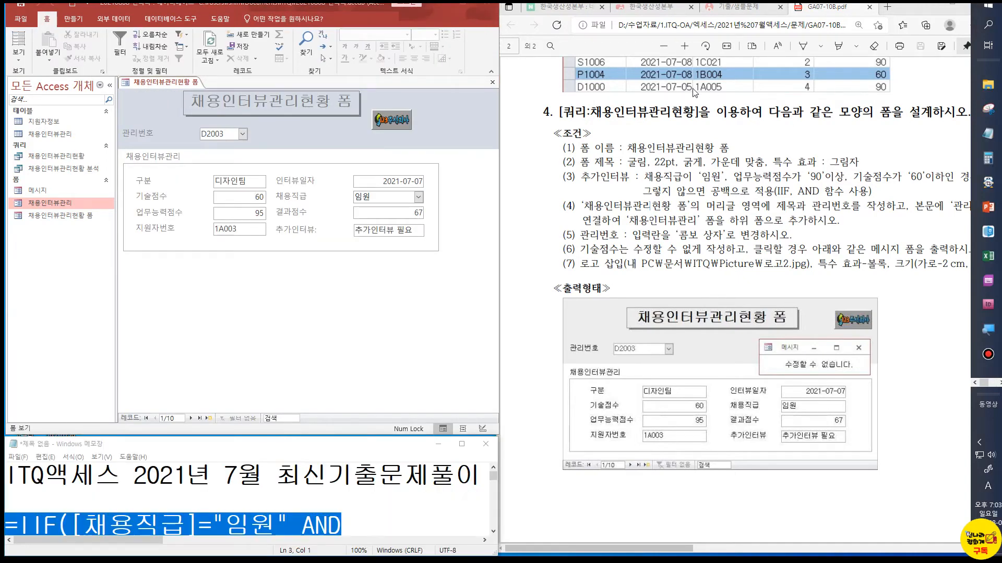
pyautogui.click(20, 18)
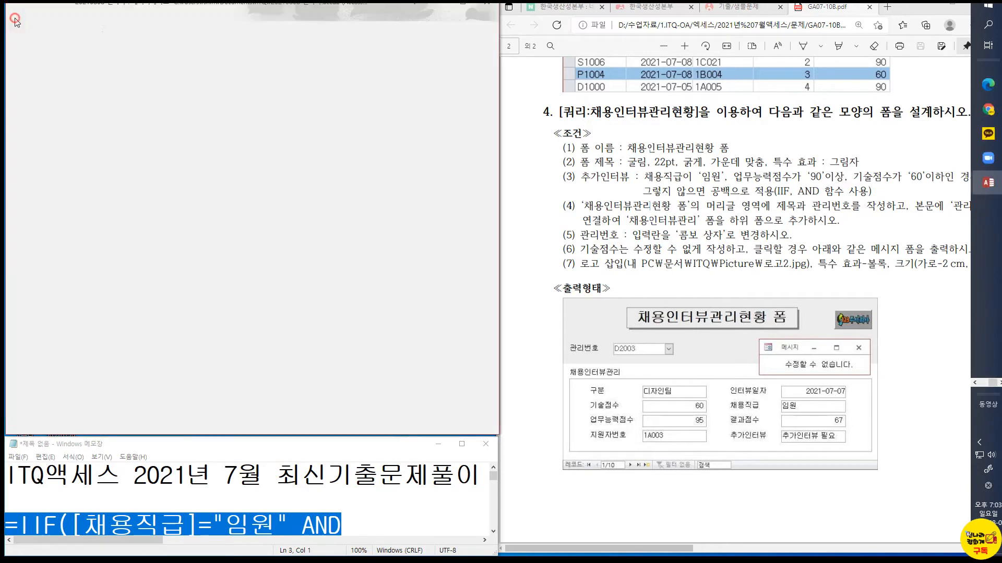
pyautogui.click(34, 244)
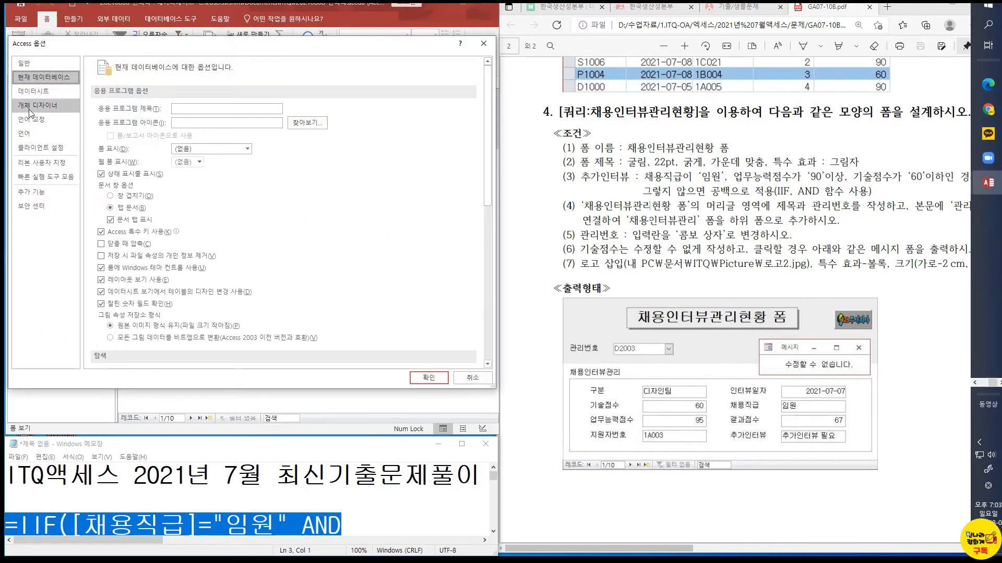
pyautogui.click(55, 65)
pyautogui.click(61, 77)
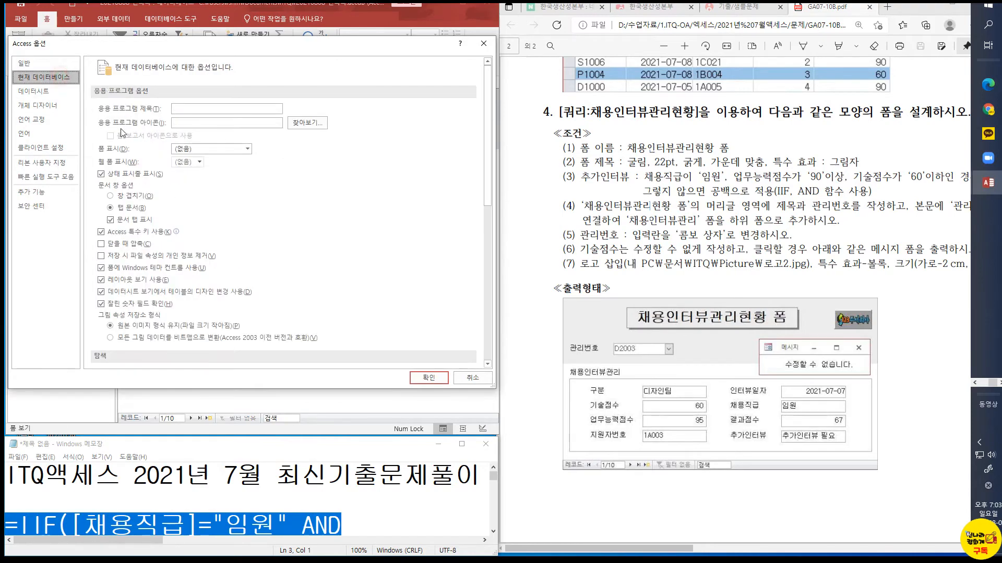
pyautogui.click(133, 196)
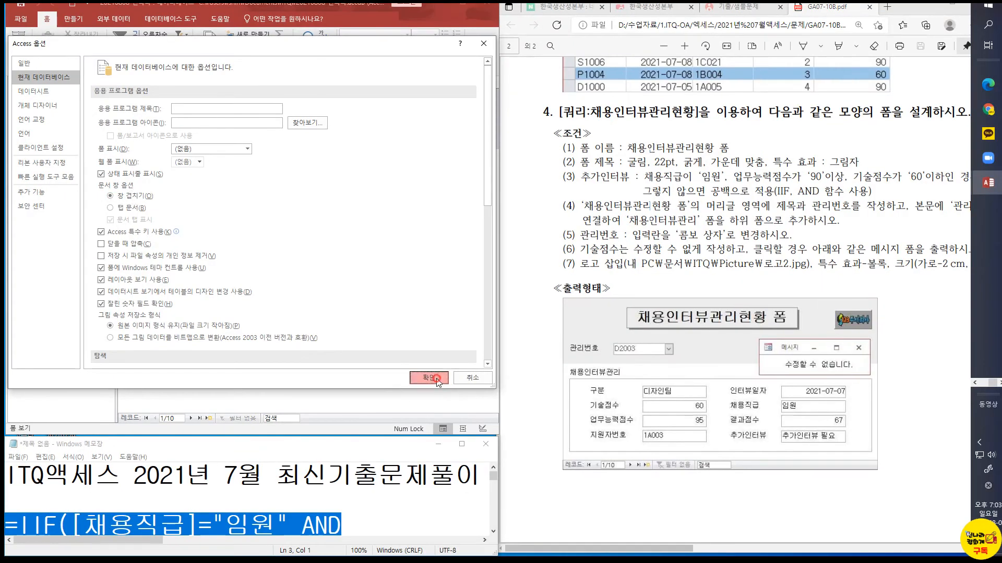
pyautogui.click(429, 377)
pyautogui.click(484, 312)
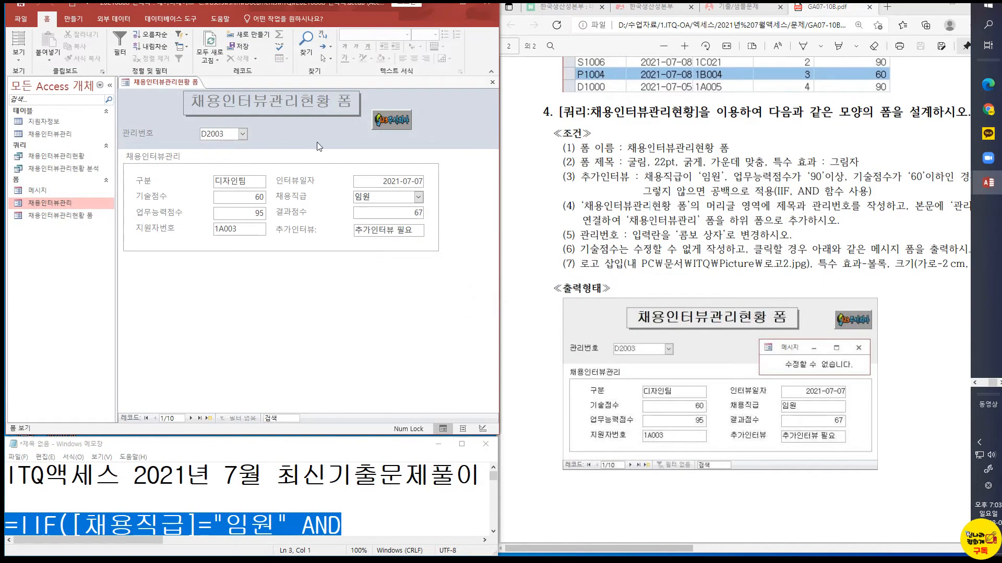
# Close 채용인터뷰관리현황 폼 saving the changes to it and the 채용인터뷰관리 form, then reopen it in form view
pyautogui.rightClick(152, 82)
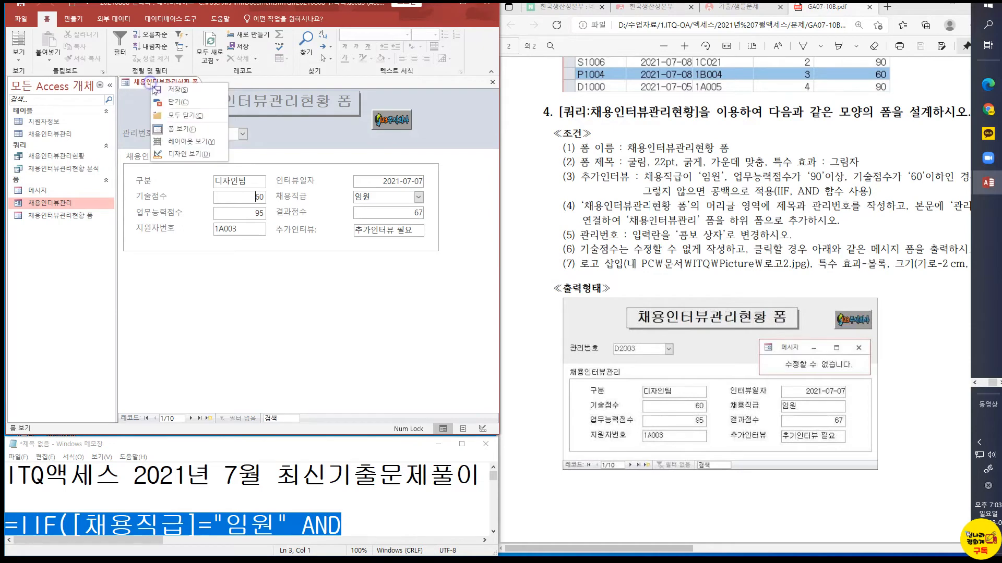
pyautogui.click(186, 102)
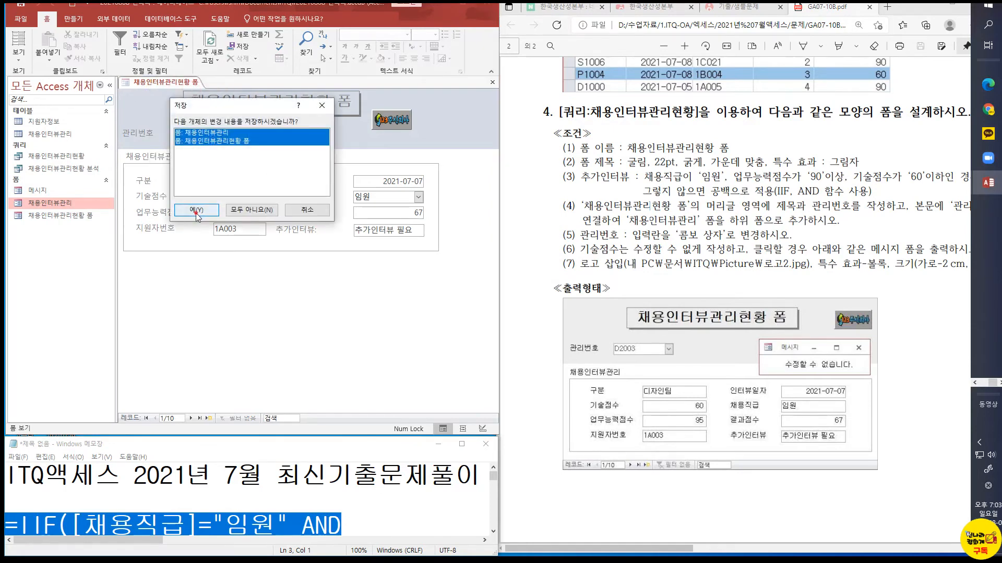
pyautogui.click(196, 214)
pyautogui.rightClick(177, 84)
pyautogui.click(187, 102)
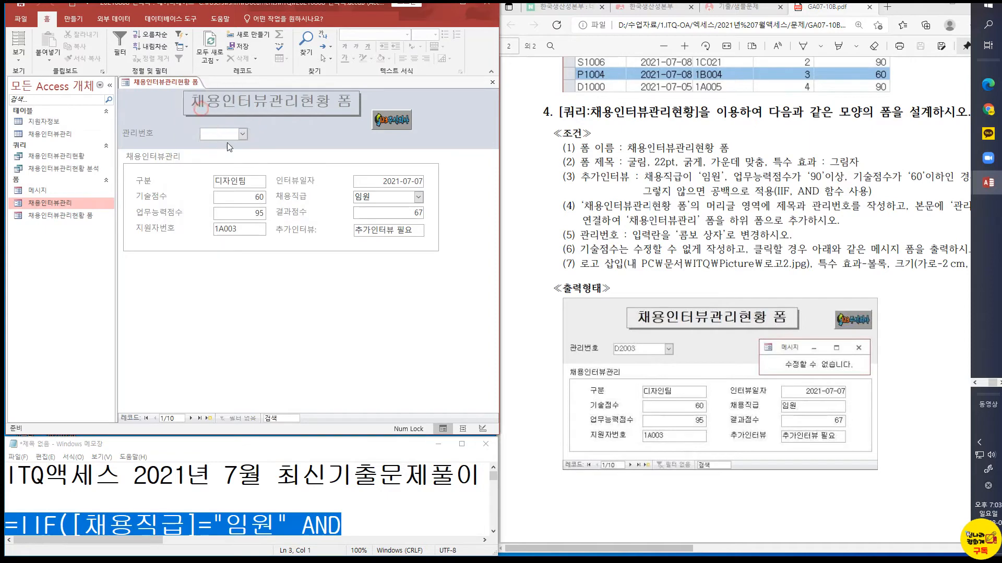
pyautogui.doubleClick(38, 216)
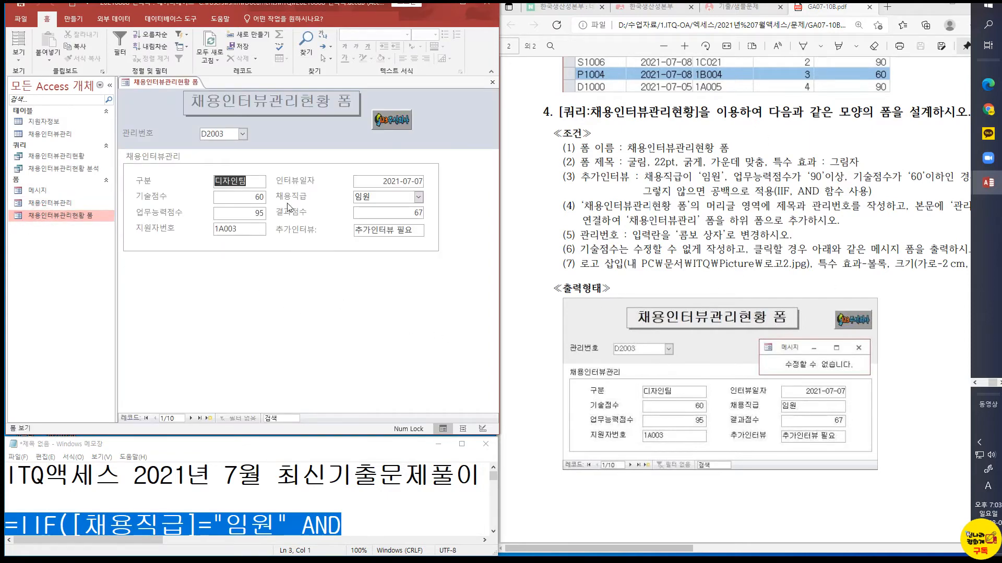
# Test the 기술점수 click event twice in the reopened form, closing the 메시지 form each time
pyautogui.click(260, 198)
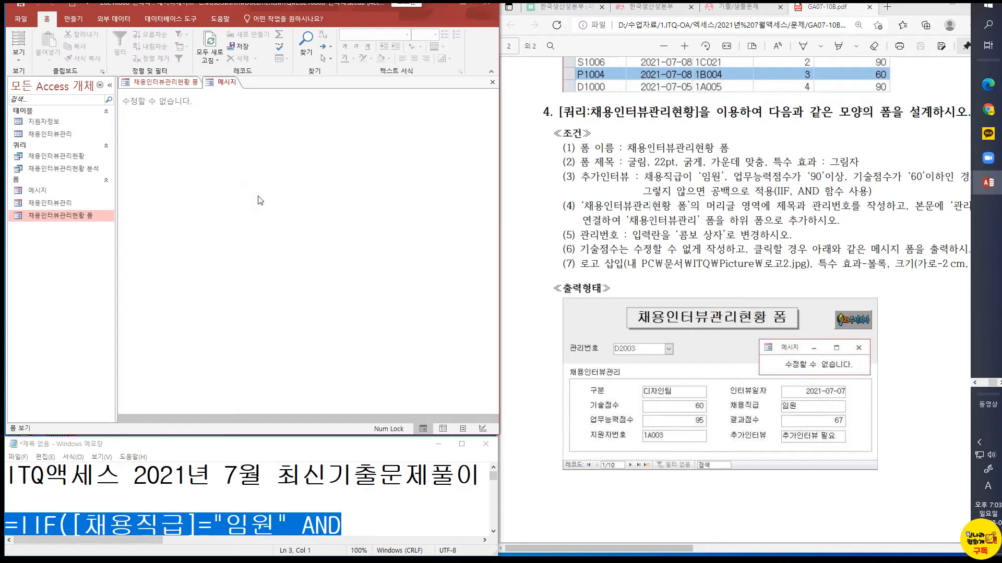
pyautogui.rightClick(225, 82)
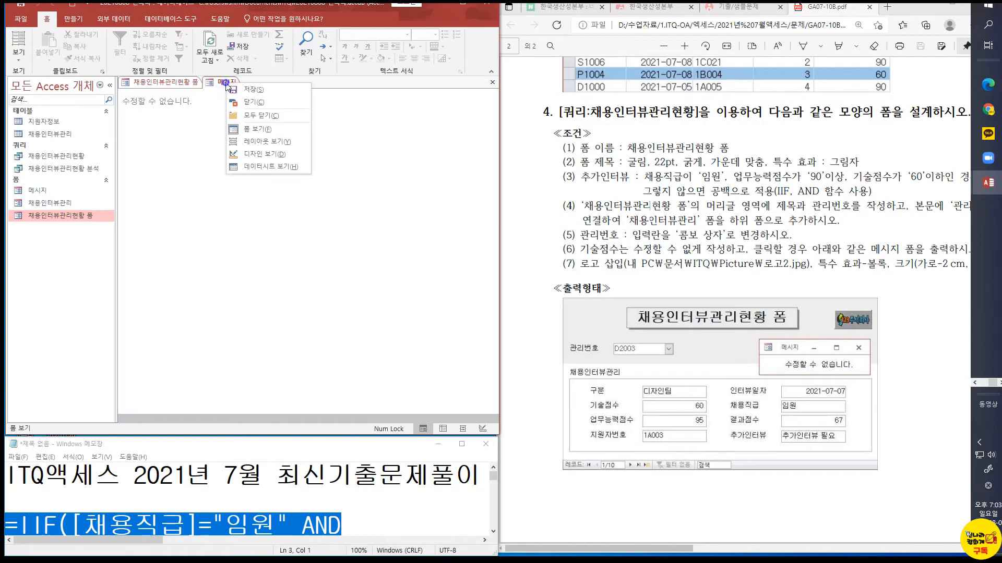
pyautogui.click(263, 99)
pyautogui.click(238, 197)
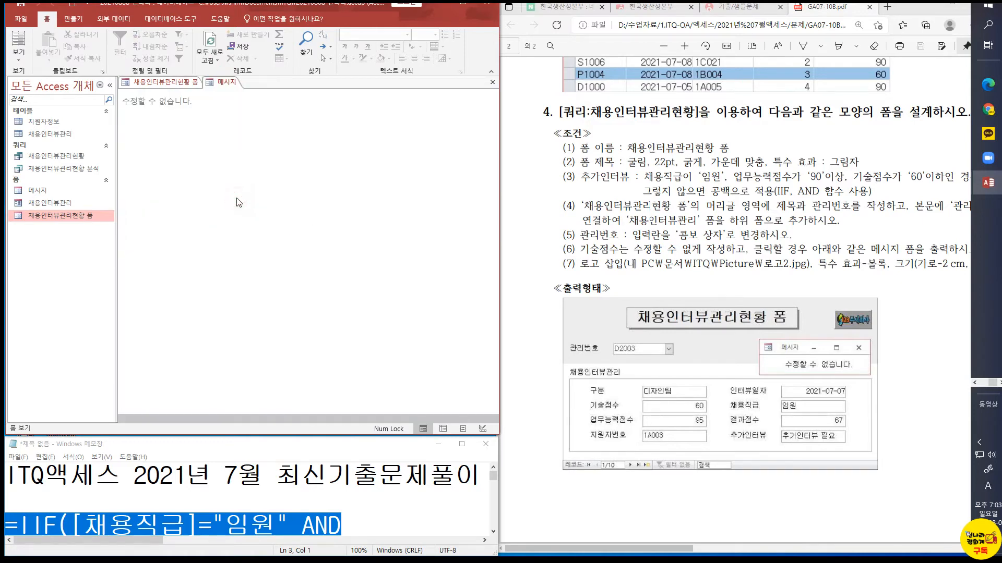
pyautogui.rightClick(228, 85)
pyautogui.click(261, 104)
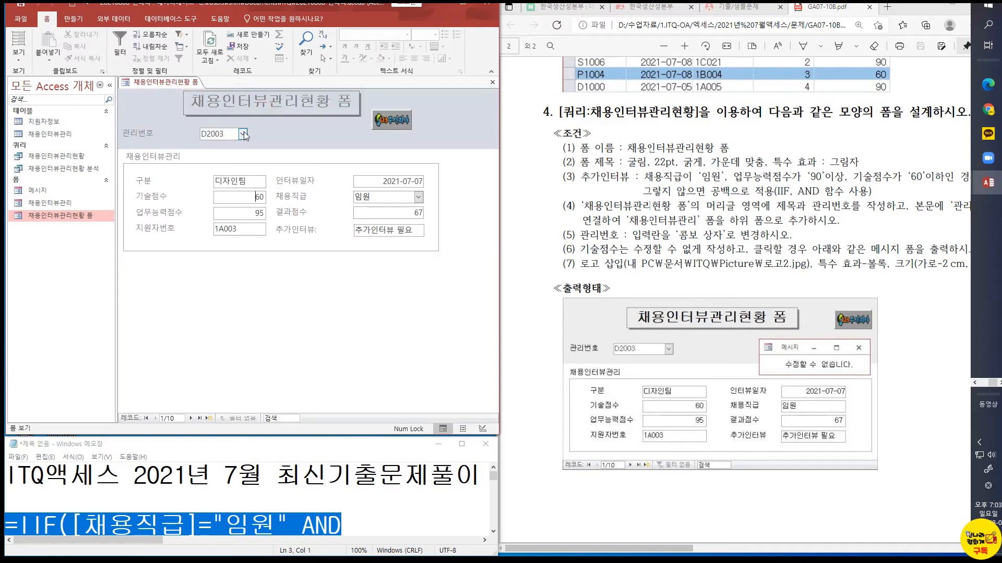
# Check the current database's document window option (문서 창 옵션) in the Access options and accept the dialog
pyautogui.click(20, 19)
pyautogui.click(34, 246)
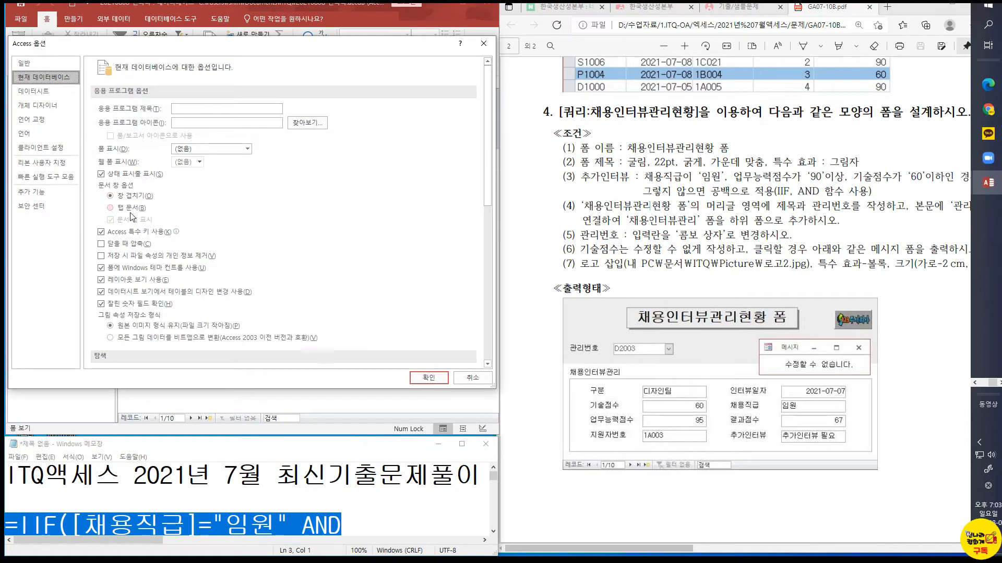
pyautogui.click(428, 380)
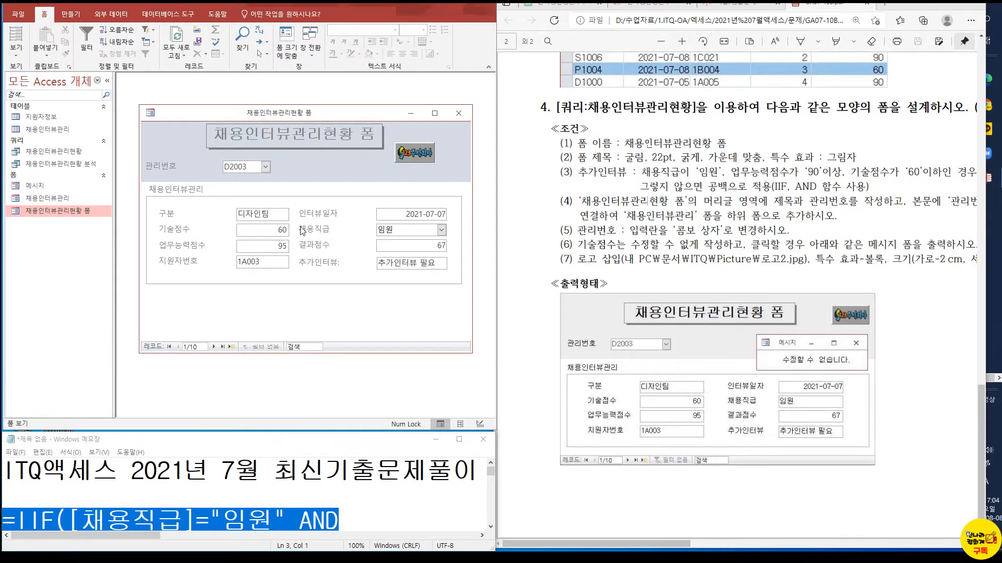
# Test the 기술점수 click event with overlapping windows, then open the 메시지 form directly and close it again
pyautogui.click(264, 232)
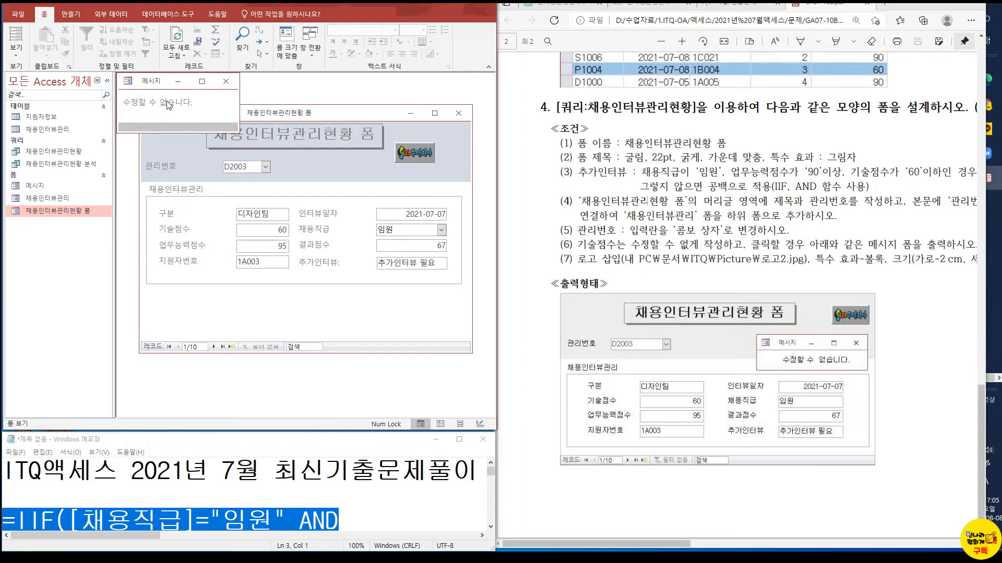
pyautogui.click(226, 82)
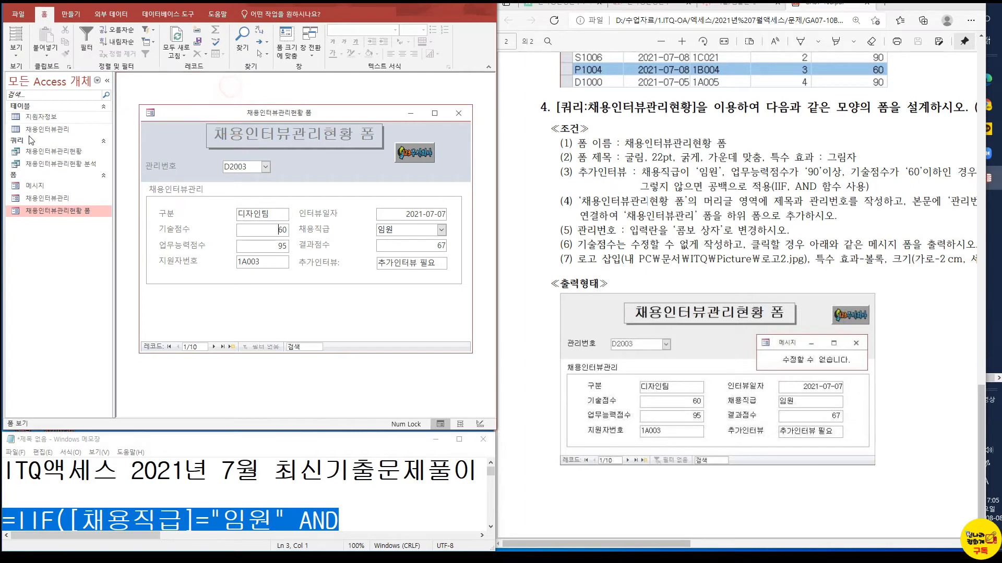
pyautogui.doubleClick(34, 187)
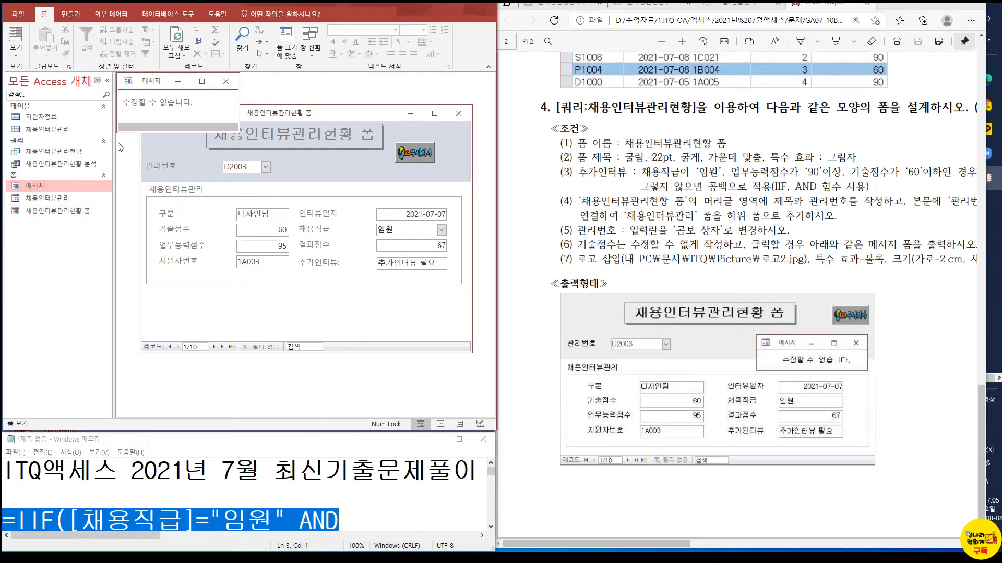
pyautogui.click(219, 86)
# Open the 메시지 form in design view, shrink its window to fit the message label, and place it over 채용인터뷰관리현황 폼
pyautogui.rightClick(35, 185)
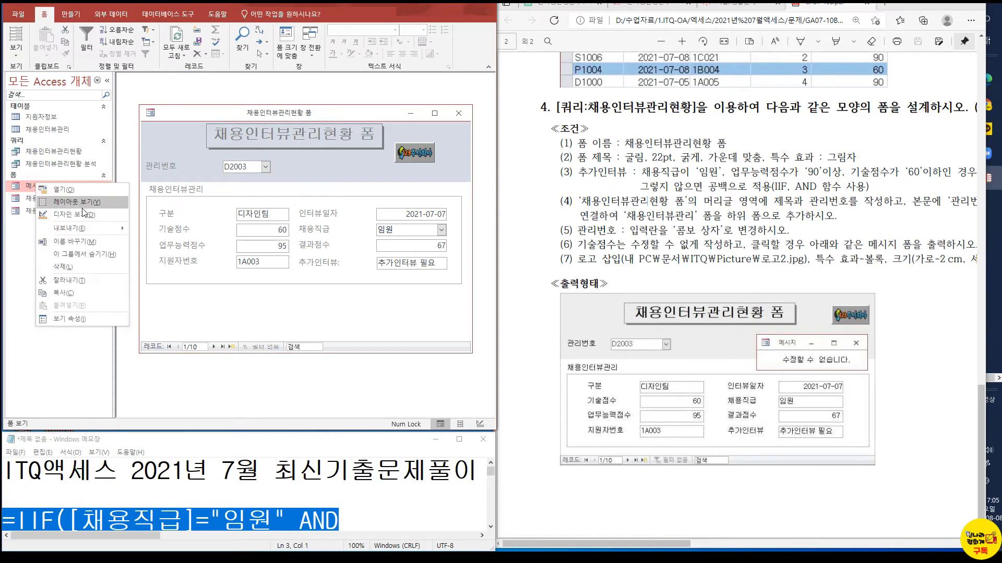
pyautogui.click(73, 215)
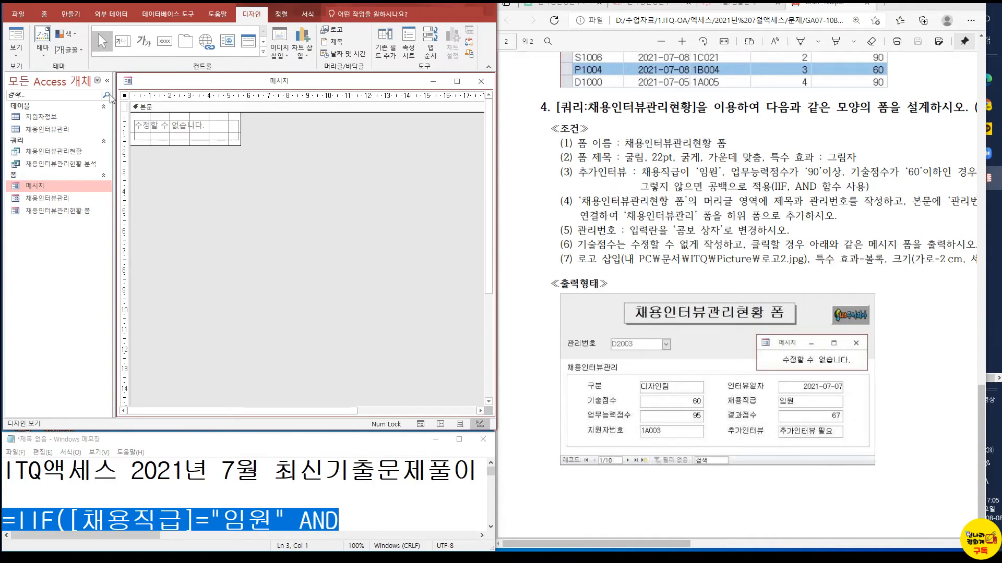
pyautogui.moveTo(154, 82); pyautogui.dragTo(121, 77)
pyautogui.moveTo(300, 204); pyautogui.dragTo(191, 104)
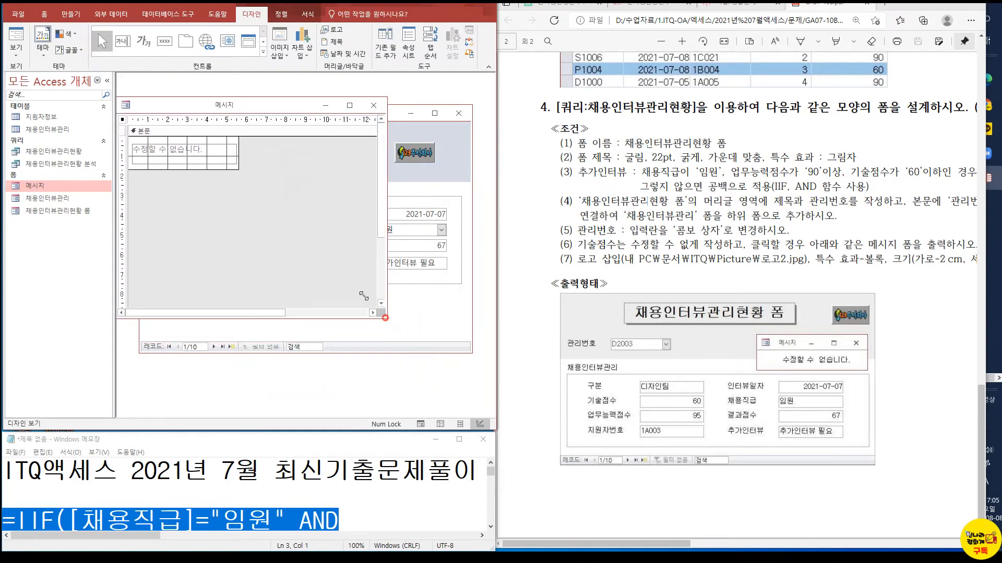
pyautogui.moveTo(390, 323); pyautogui.dragTo(249, 179)
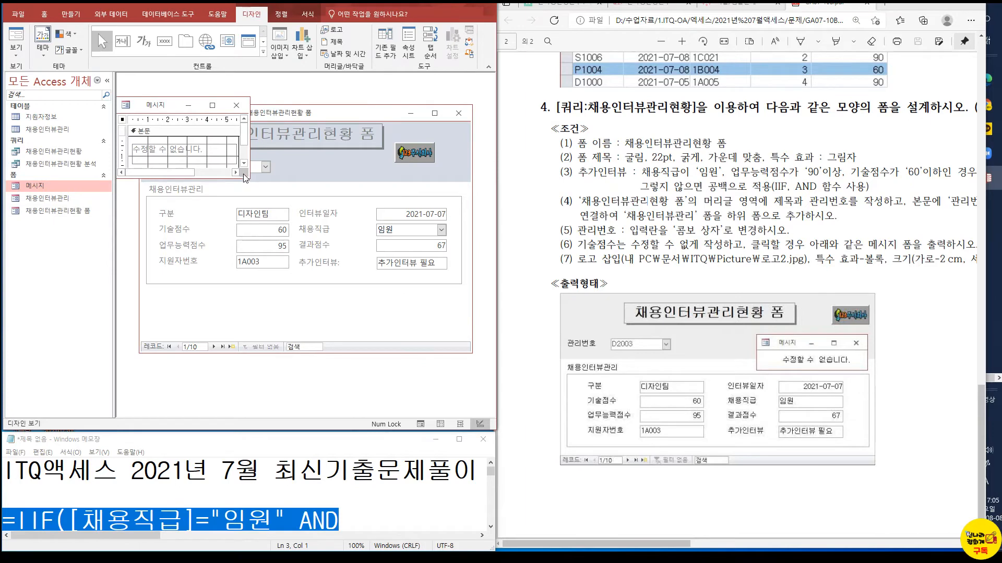
pyautogui.moveTo(153, 111); pyautogui.dragTo(238, 135)
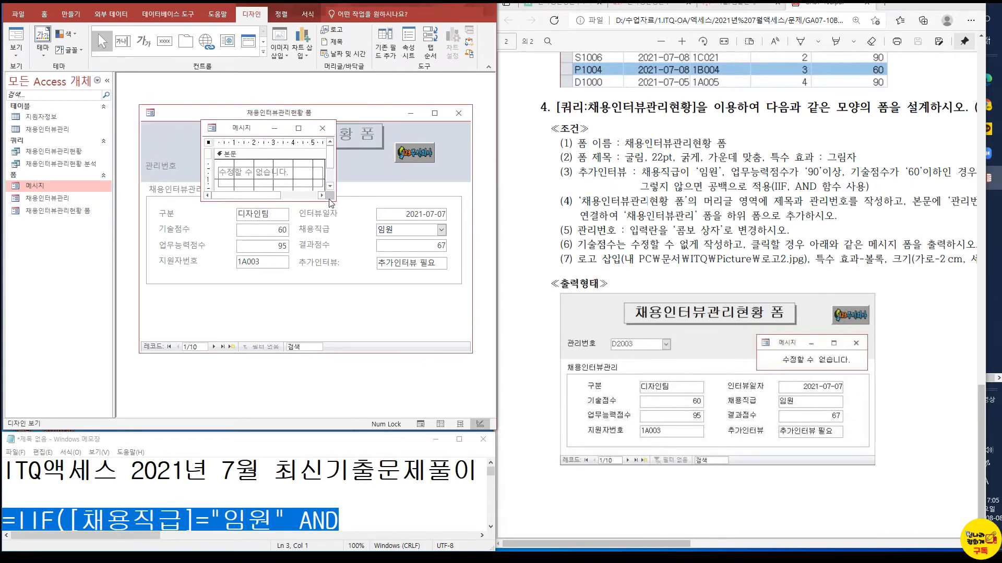
# Center the text of the 수정할 수 없습니다. label and slightly reduce the height of the 메시지 form window
pyautogui.click(294, 171)
pyautogui.click(291, 173)
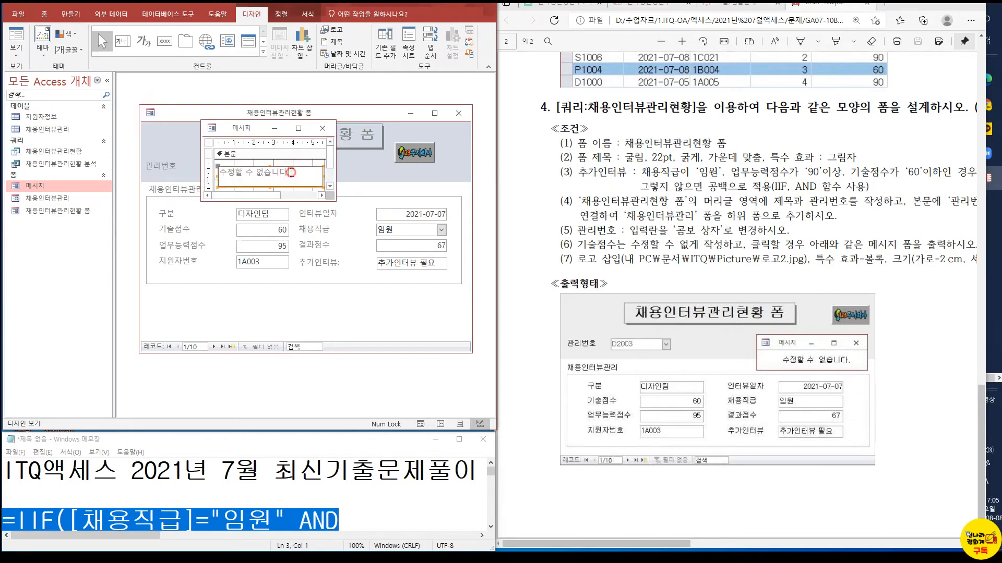
pyautogui.click(281, 14)
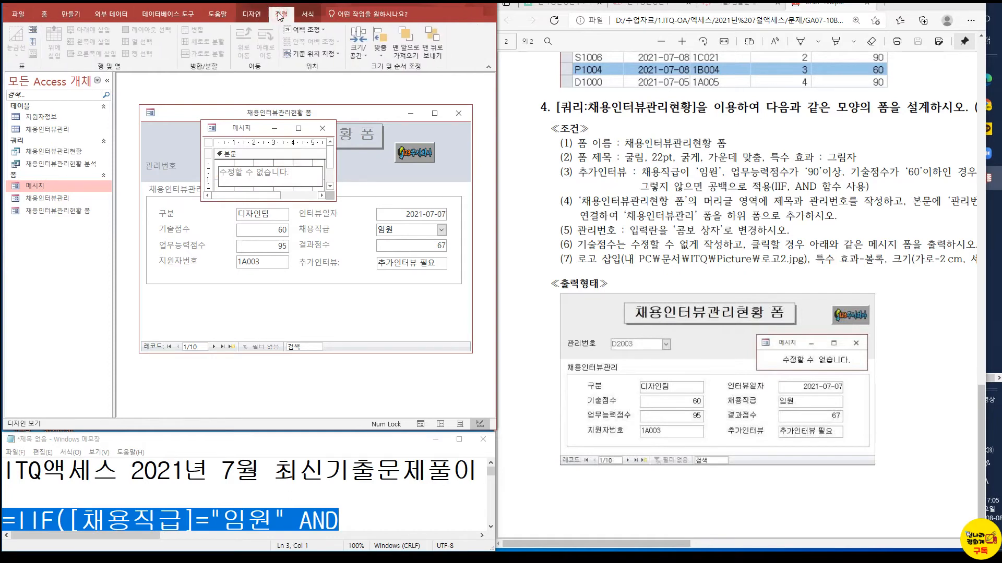
pyautogui.click(308, 14)
pyautogui.click(263, 185)
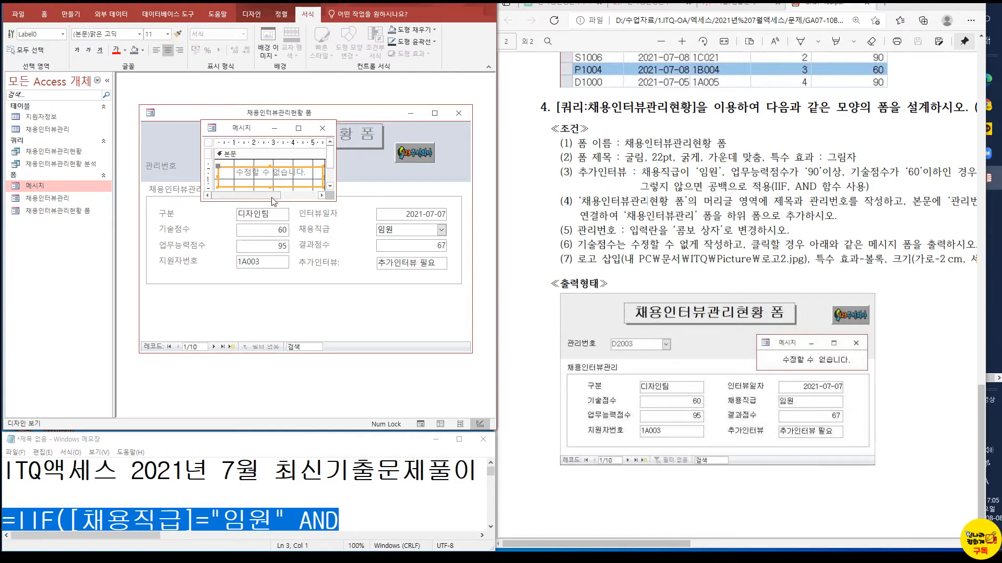
pyautogui.moveTo(271, 201); pyautogui.dragTo(272, 194)
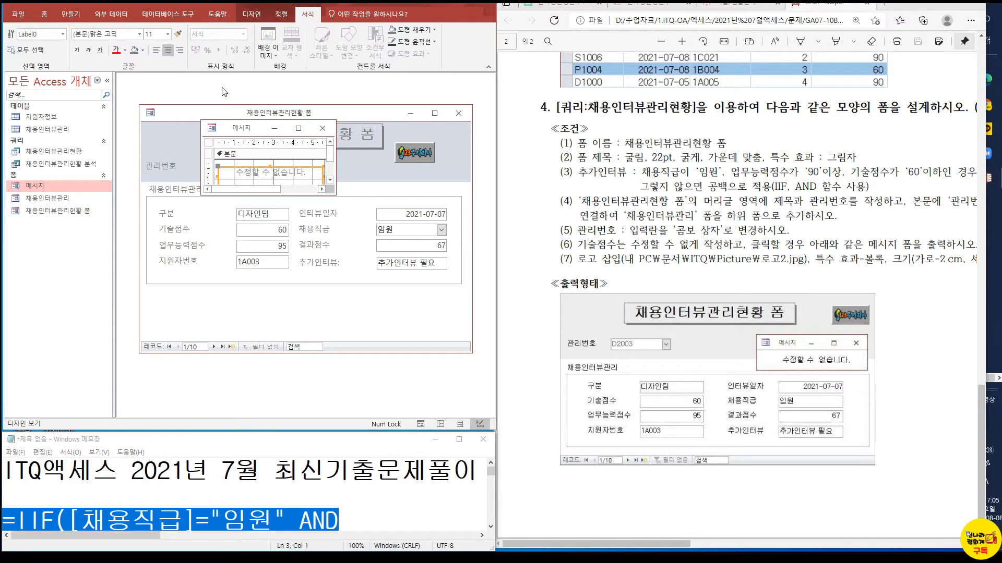
# Set the 메시지 form's scroll bars (스크롤 막대) property to 표시 안 함, then test the message form and close it
pyautogui.click(209, 143)
pyautogui.rightClick(209, 143)
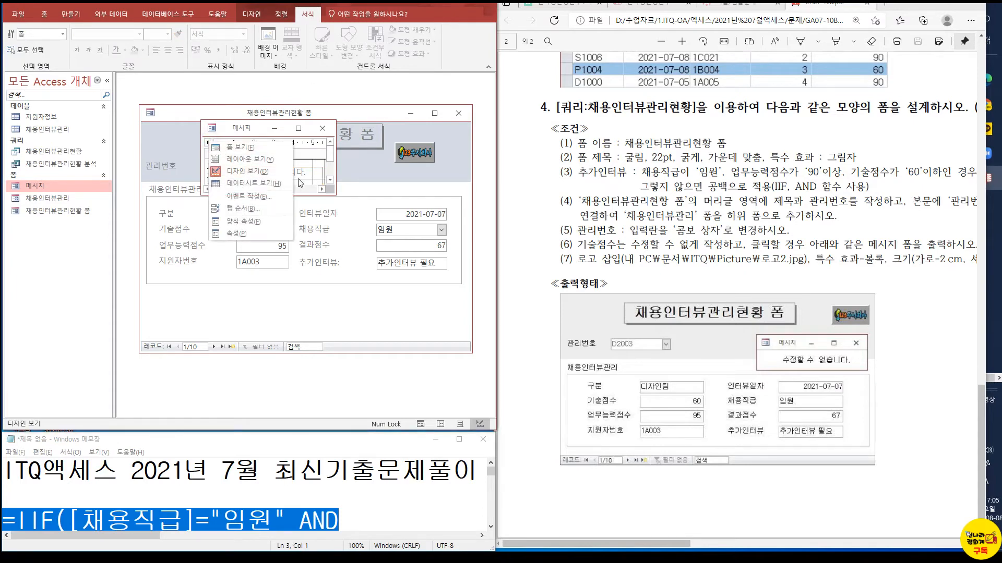
pyautogui.click(242, 232)
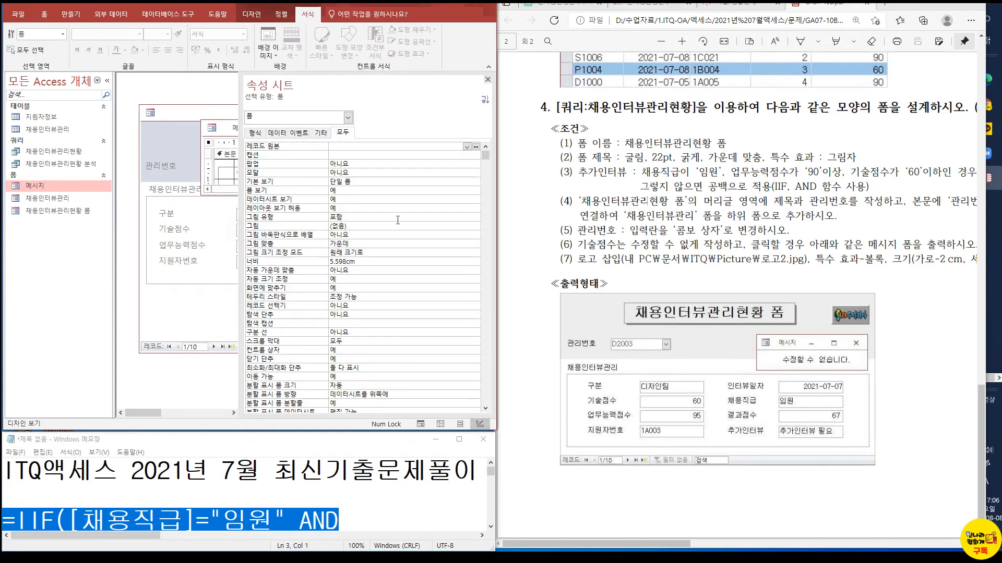
pyautogui.click(349, 342)
pyautogui.click(476, 341)
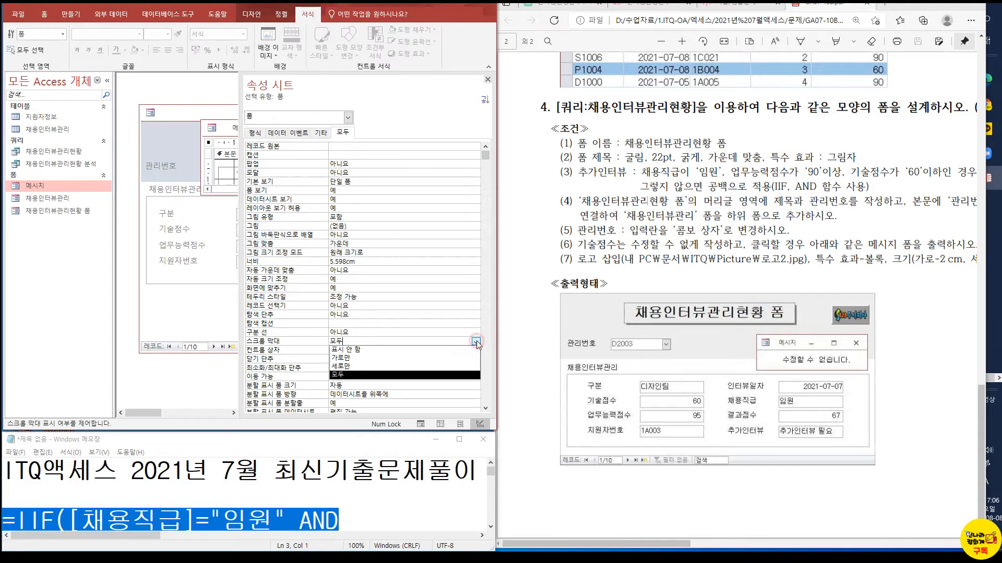
pyautogui.click(393, 351)
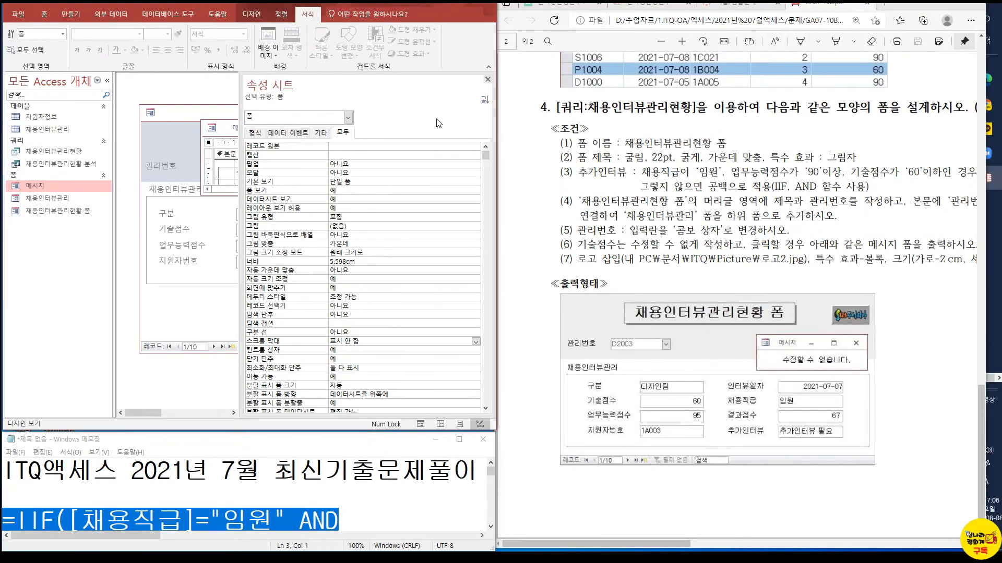
pyautogui.click(487, 80)
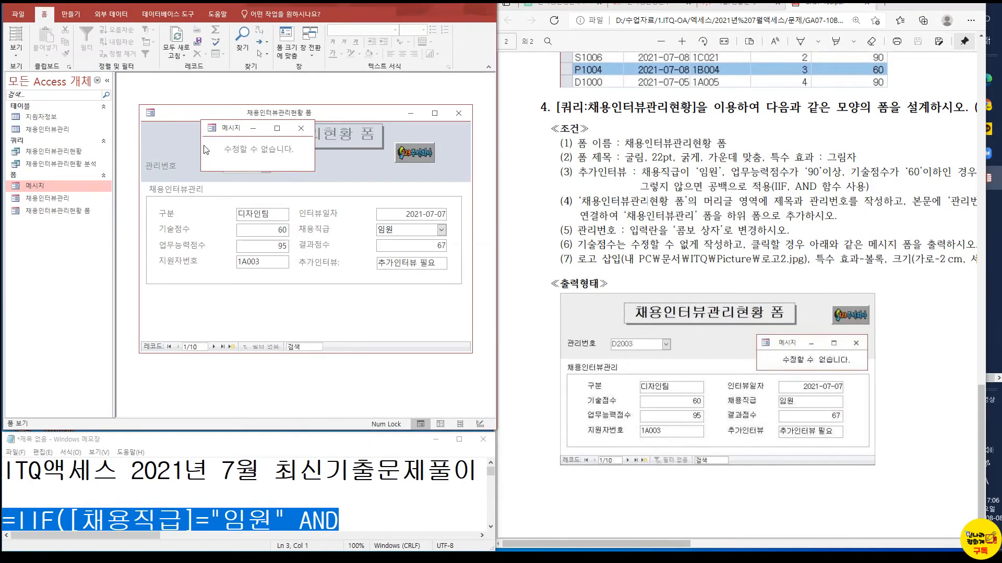
pyautogui.click(298, 131)
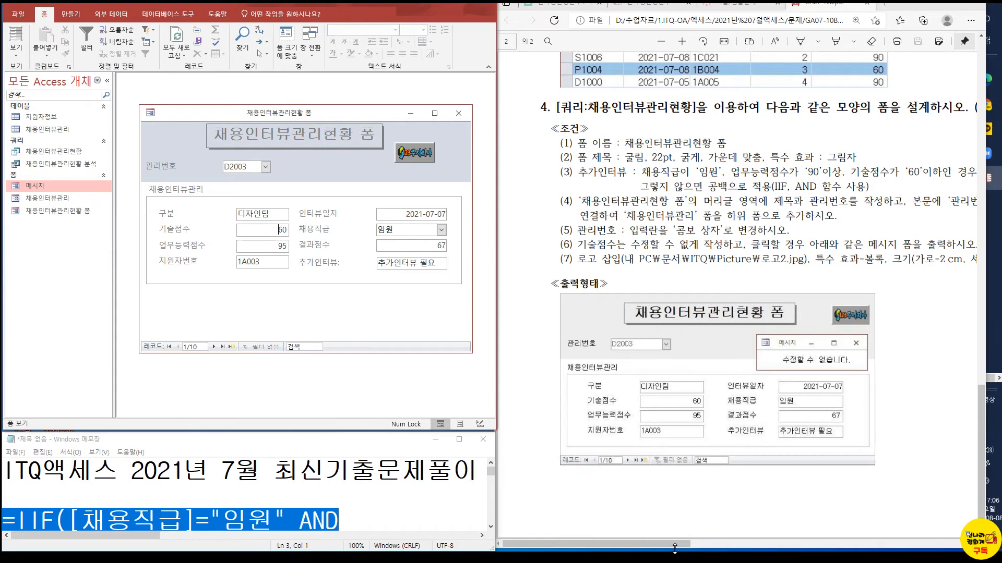
# Start the Report Wizard, allow its content to open, and choose the 채용인터뷰관리현황 query as the source
pyautogui.moveTo(675, 545); pyautogui.dragTo(908, 546)
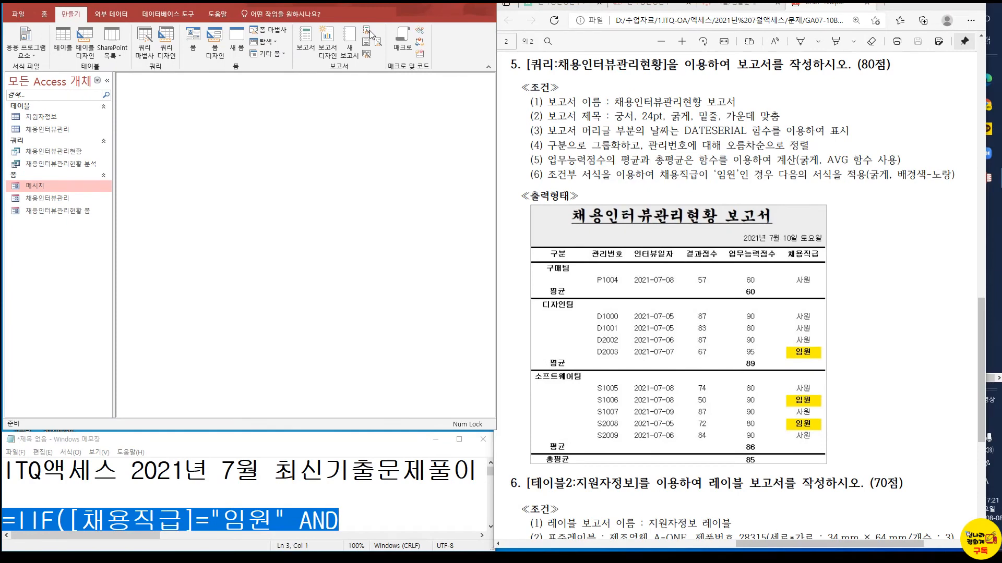
pyautogui.click(368, 31)
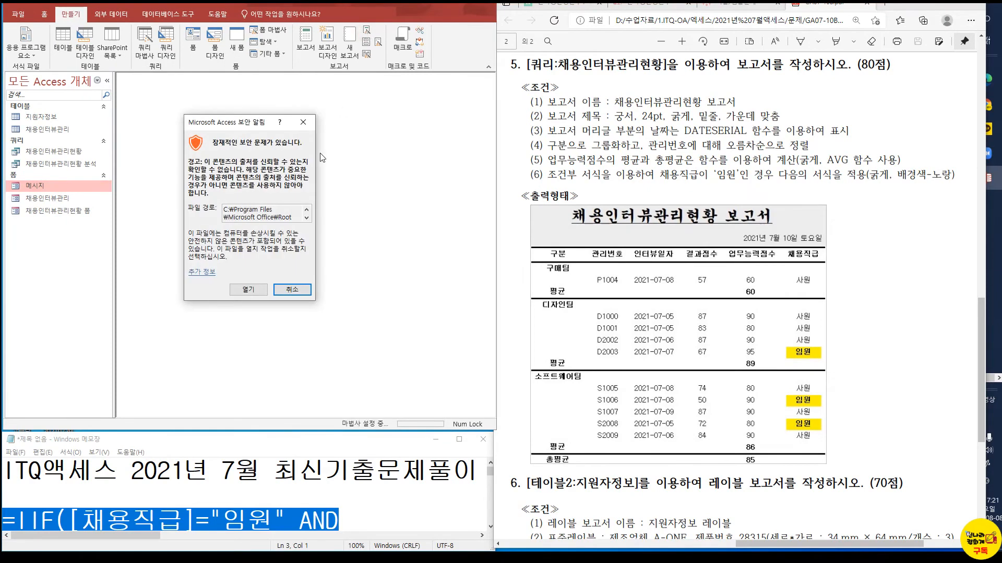
pyautogui.click(249, 288)
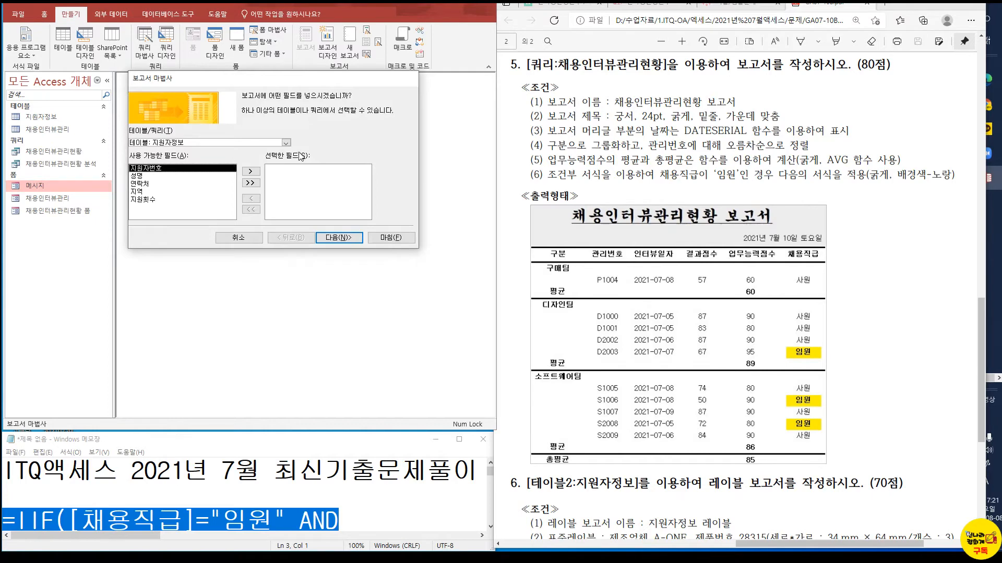
pyautogui.click(286, 142)
pyautogui.click(194, 166)
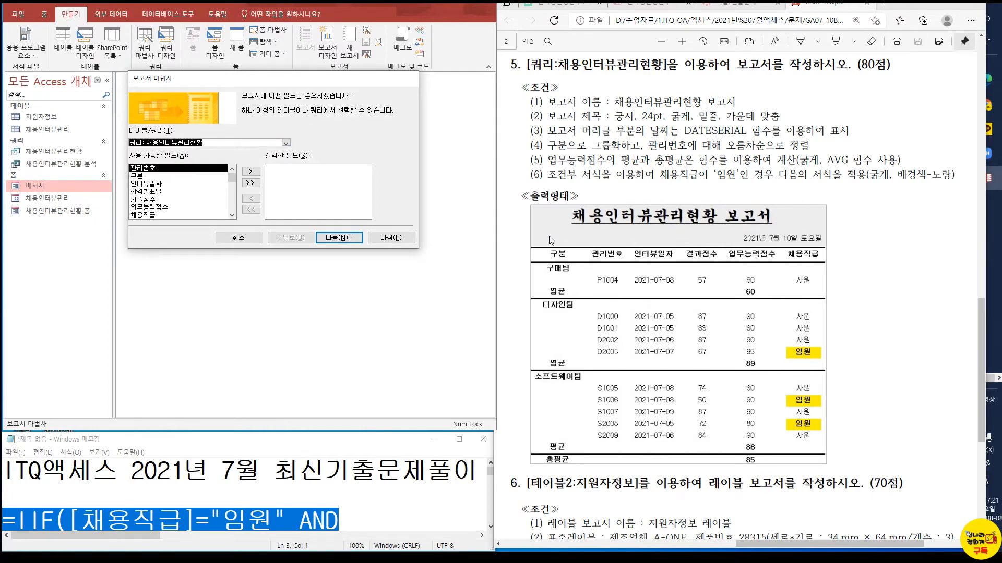
# Add the fields 구분, 관리번호, 인터뷰일자, 결과점수, 업무능력점수 and 채용직급 to the report in that order
pyautogui.doubleClick(147, 178)
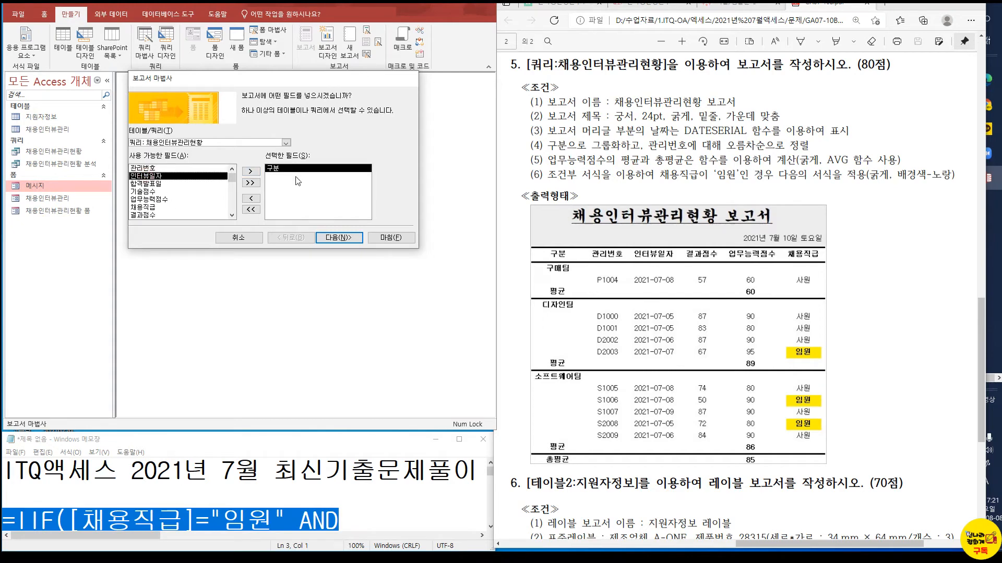
pyautogui.click(232, 216)
pyautogui.click(232, 170)
pyautogui.doubleClick(156, 168)
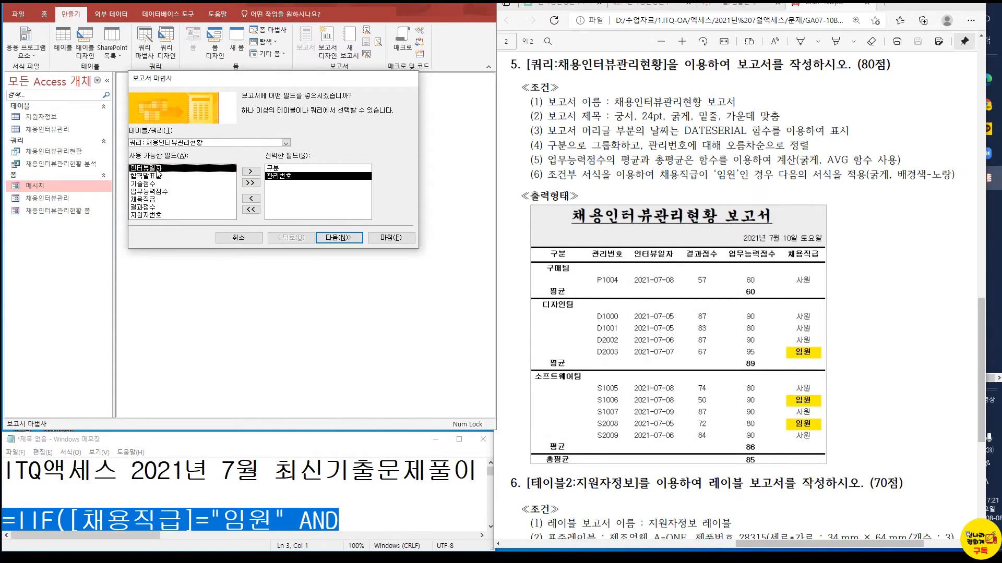
pyautogui.doubleClick(158, 169)
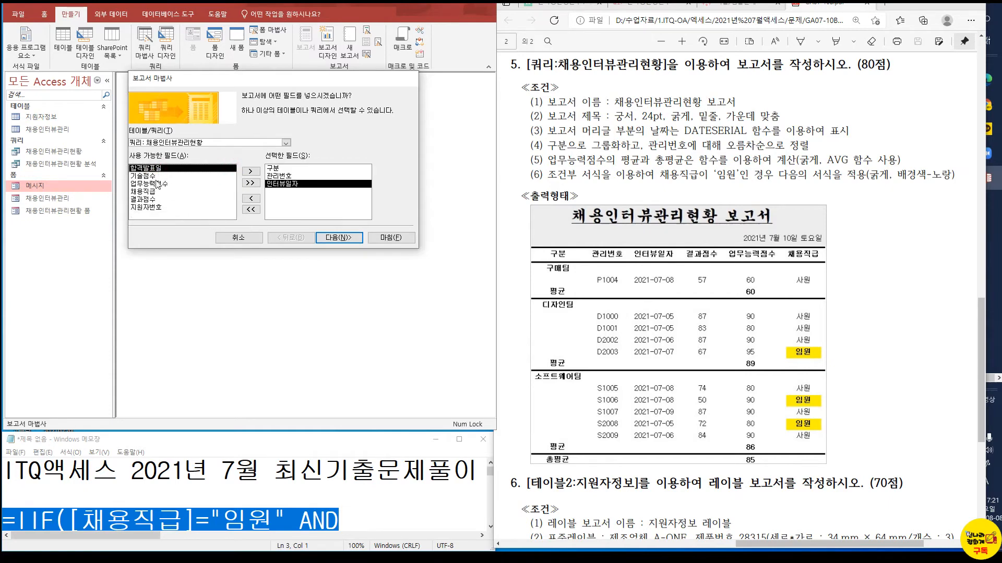
pyautogui.doubleClick(149, 199)
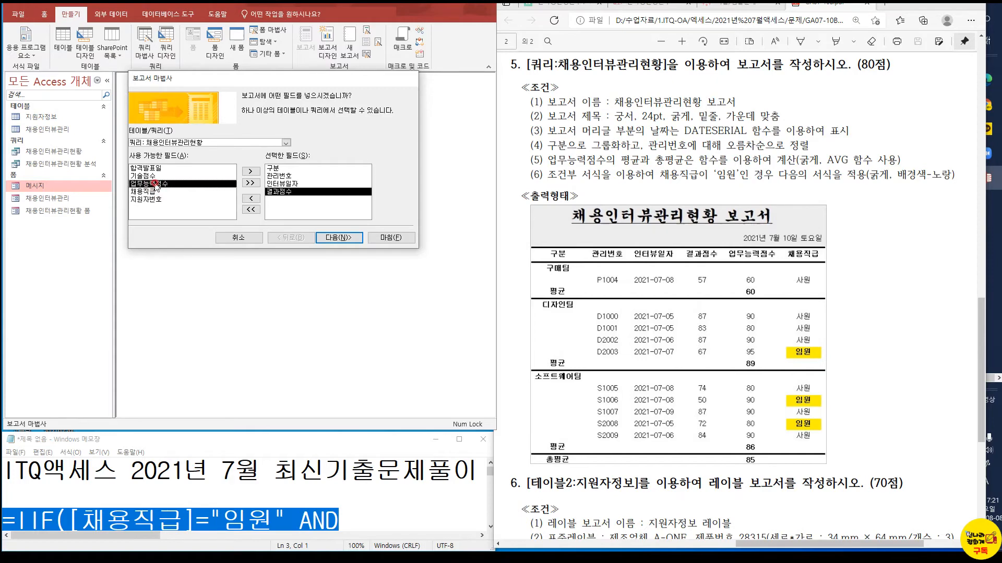
pyautogui.doubleClick(156, 184)
pyautogui.doubleClick(156, 184)
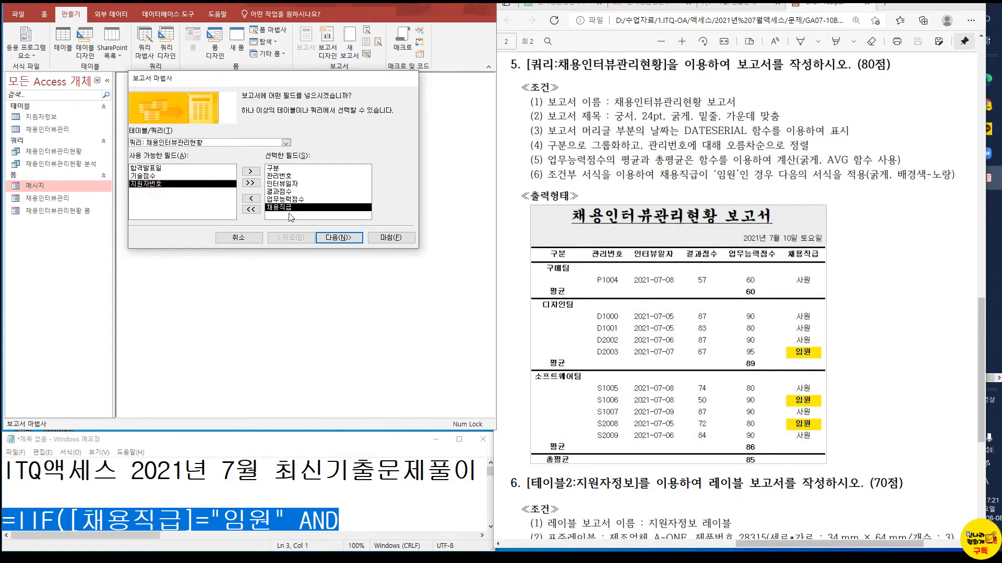
pyautogui.click(350, 242)
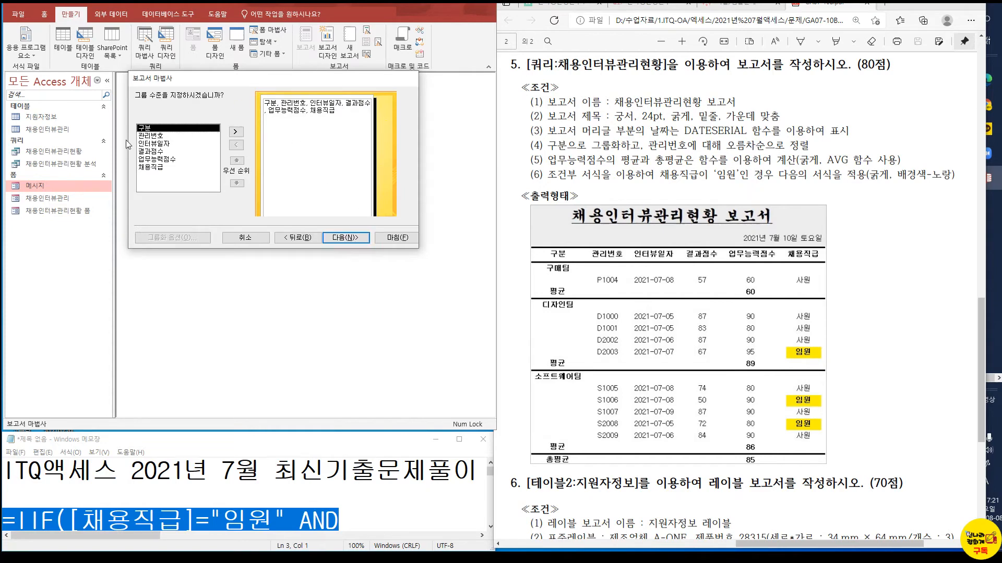
# Group the report by 구분, review the grouping interval options, and keep the 기본 interval
pyautogui.click(236, 132)
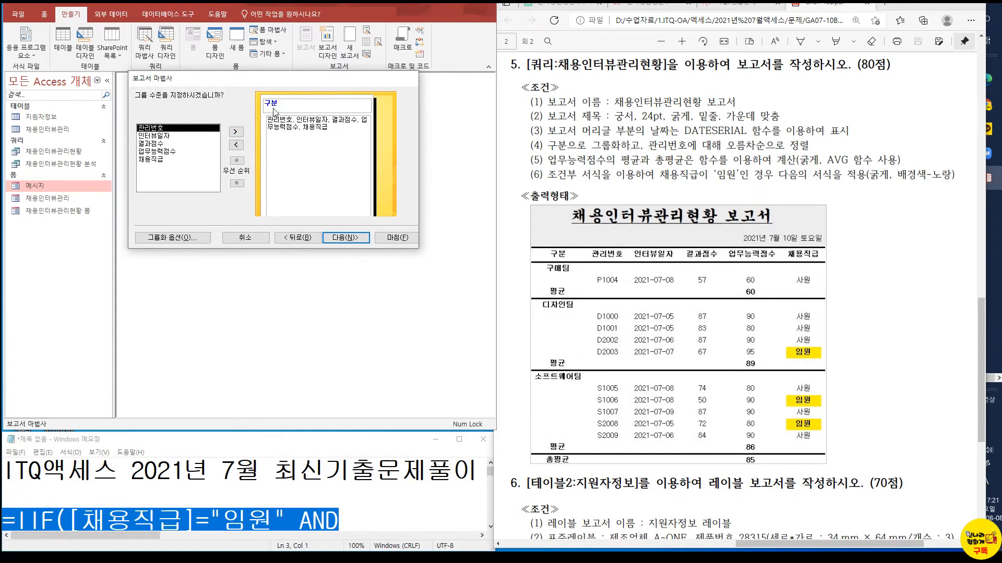
pyautogui.click(189, 239)
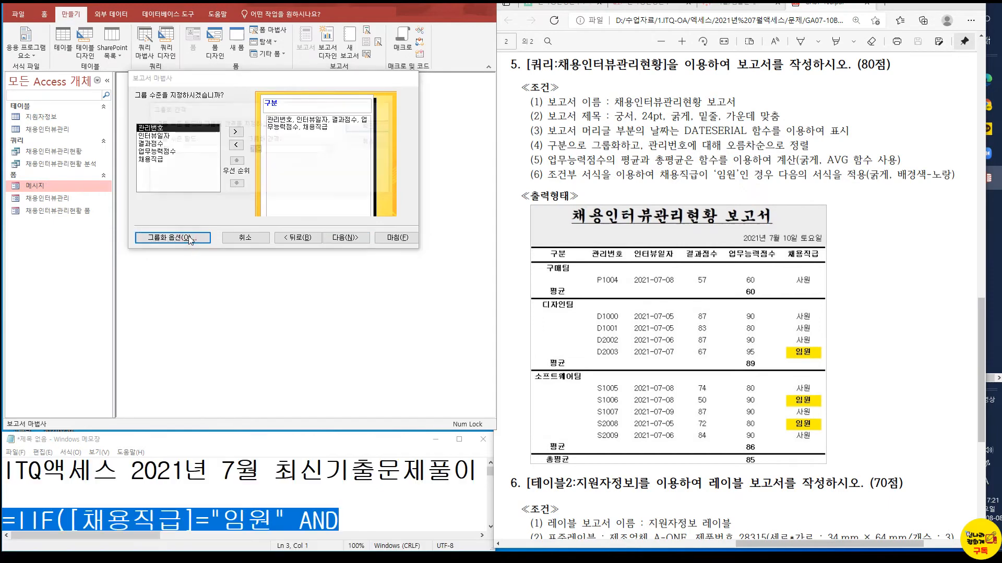
pyautogui.moveTo(227, 109); pyautogui.dragTo(238, 260)
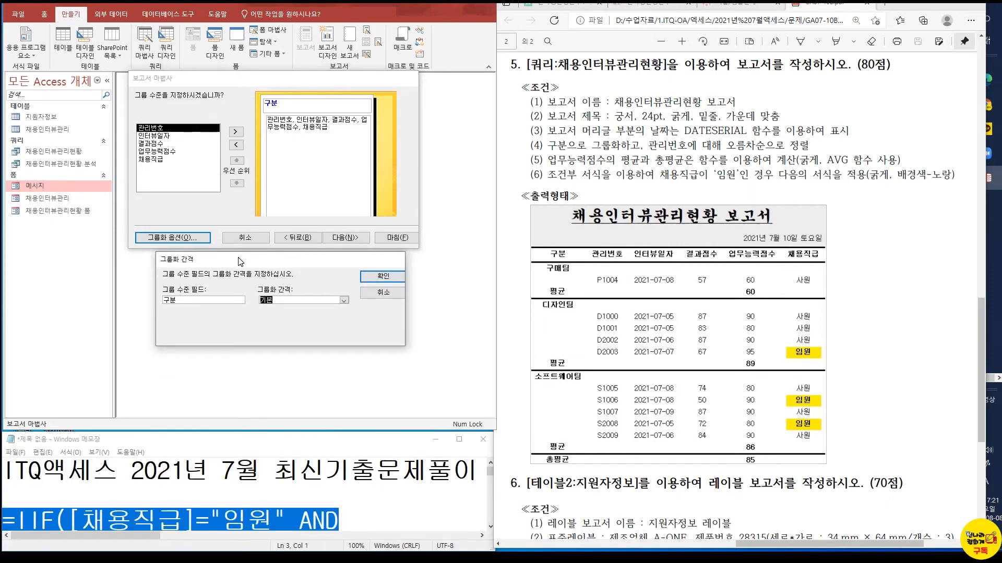
pyautogui.click(343, 301)
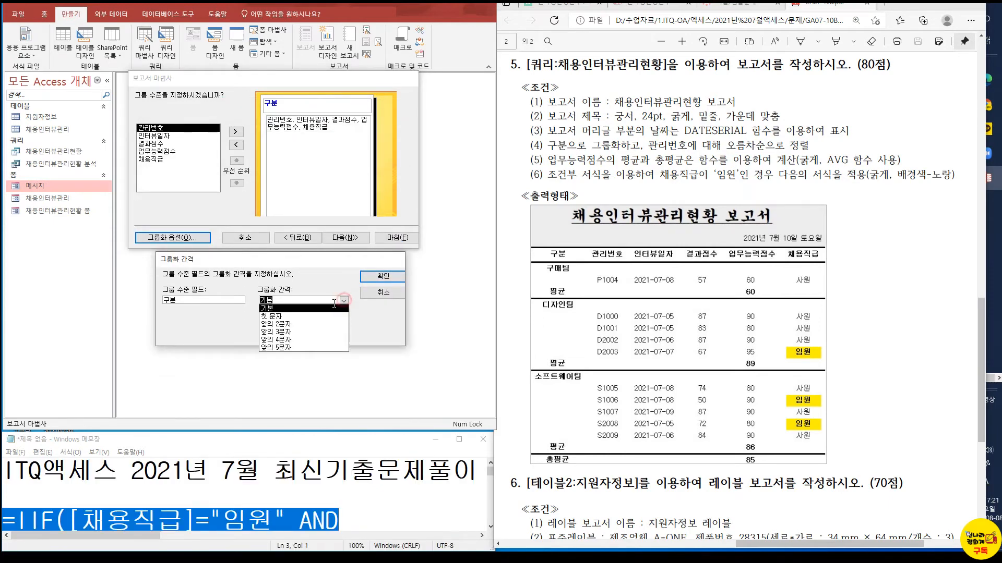
pyautogui.click(312, 323)
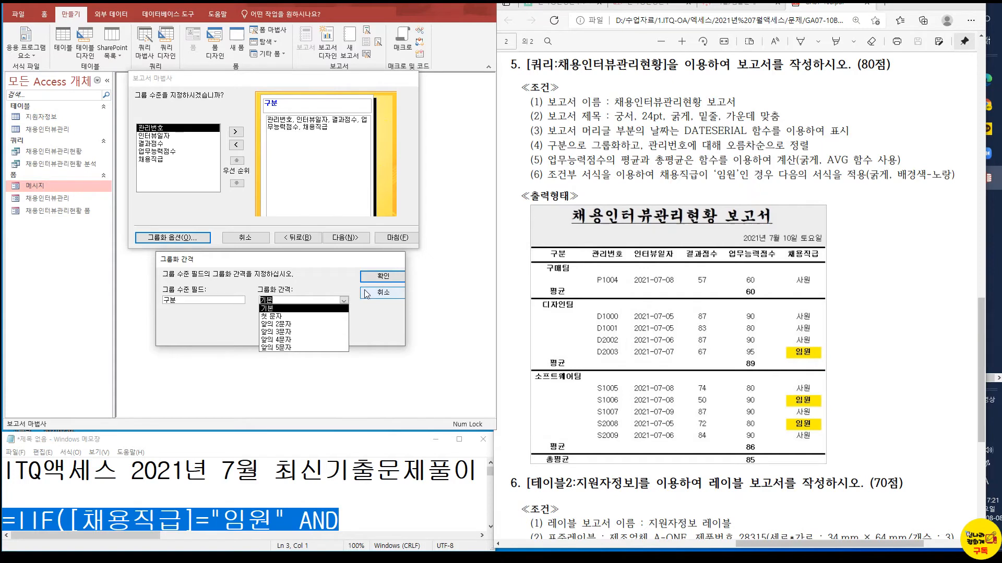
pyautogui.click(383, 276)
pyautogui.click(342, 240)
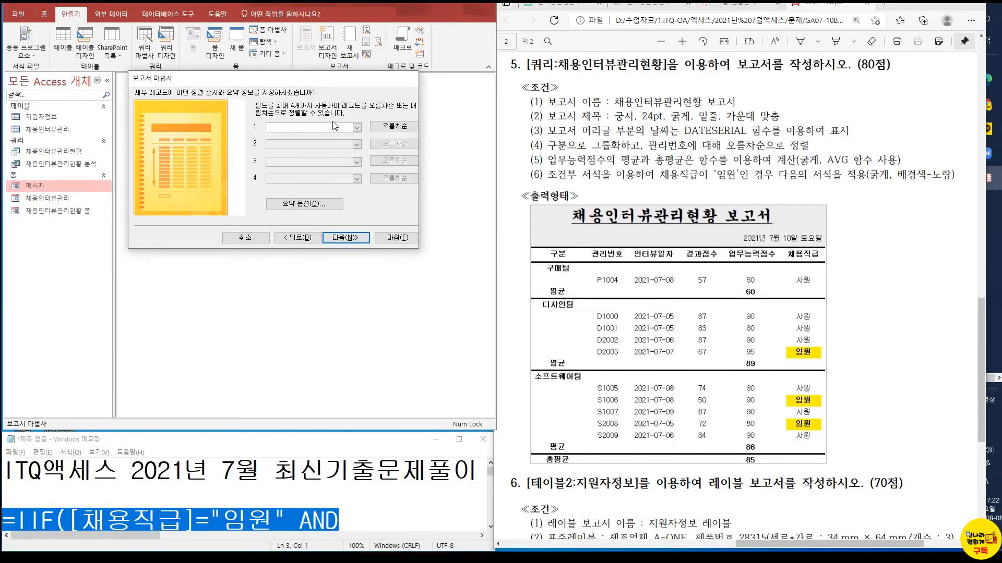
# Sort the detail records by 관리번호 in ascending order and add an average (평균) summary for 업무능력점수
pyautogui.click(353, 128)
pyautogui.click(300, 137)
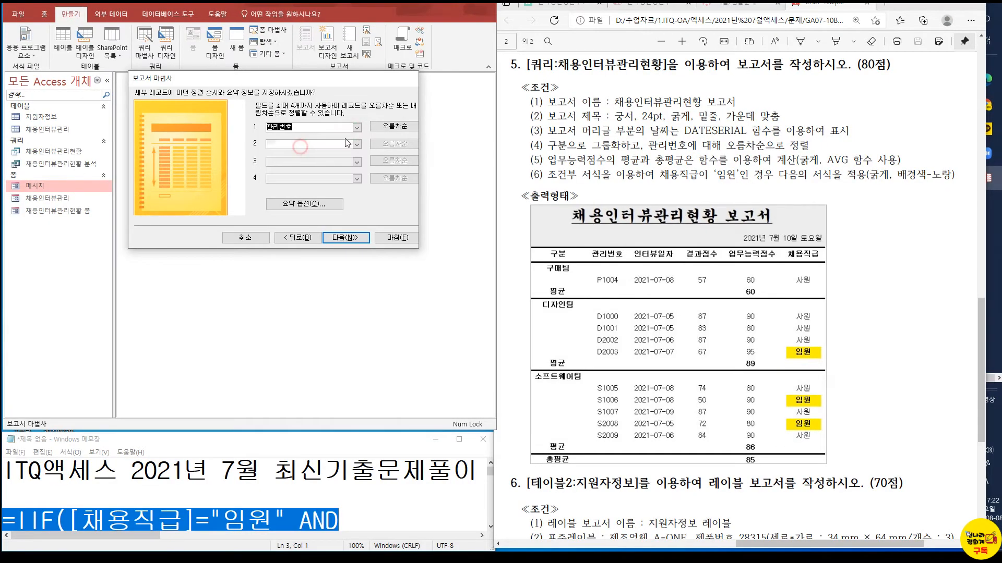
pyautogui.click(328, 205)
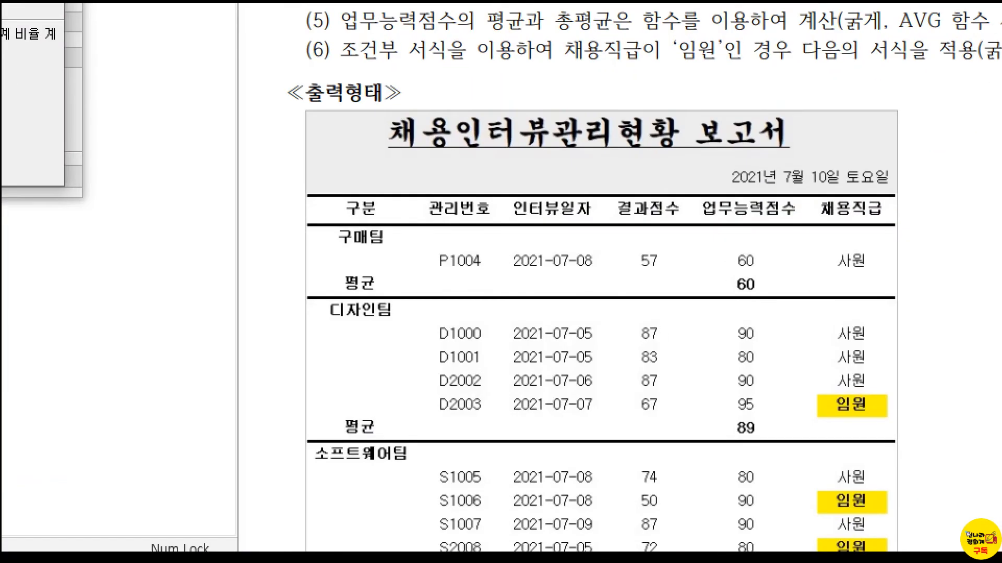
pyautogui.moveTo(738, 283); pyautogui.dragTo(767, 299)
pyautogui.press('Escape')
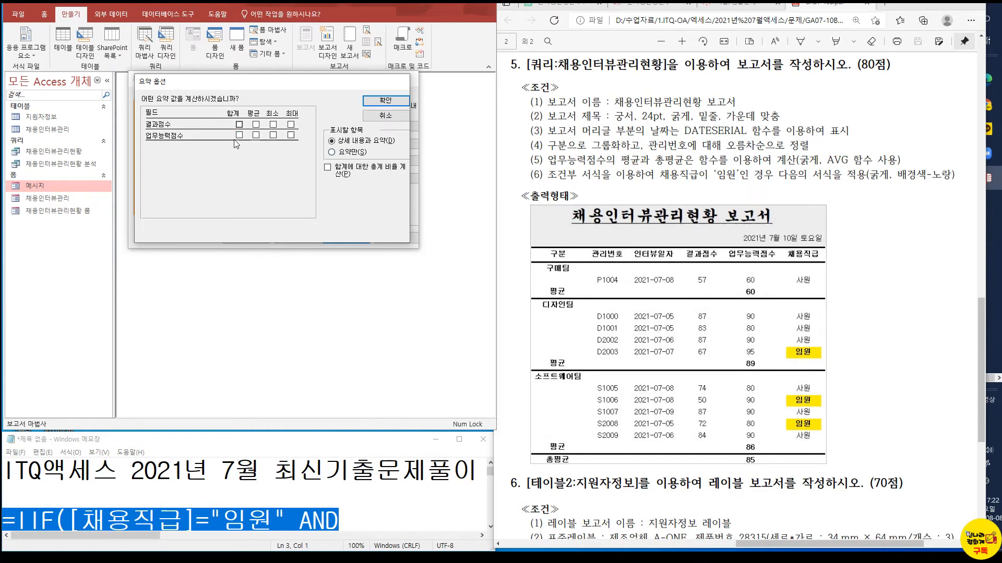
pyautogui.click(255, 136)
pyautogui.click(385, 101)
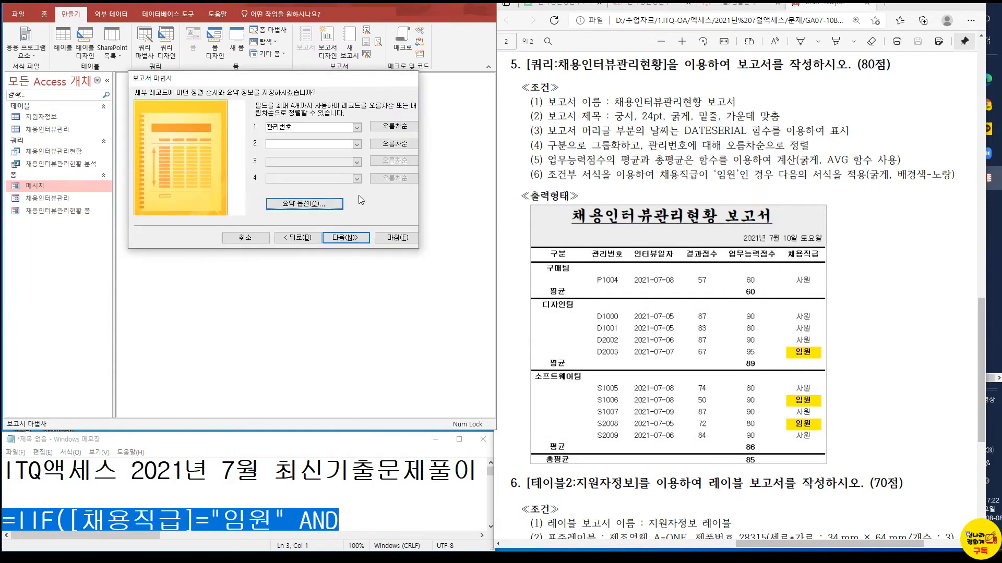
pyautogui.click(344, 240)
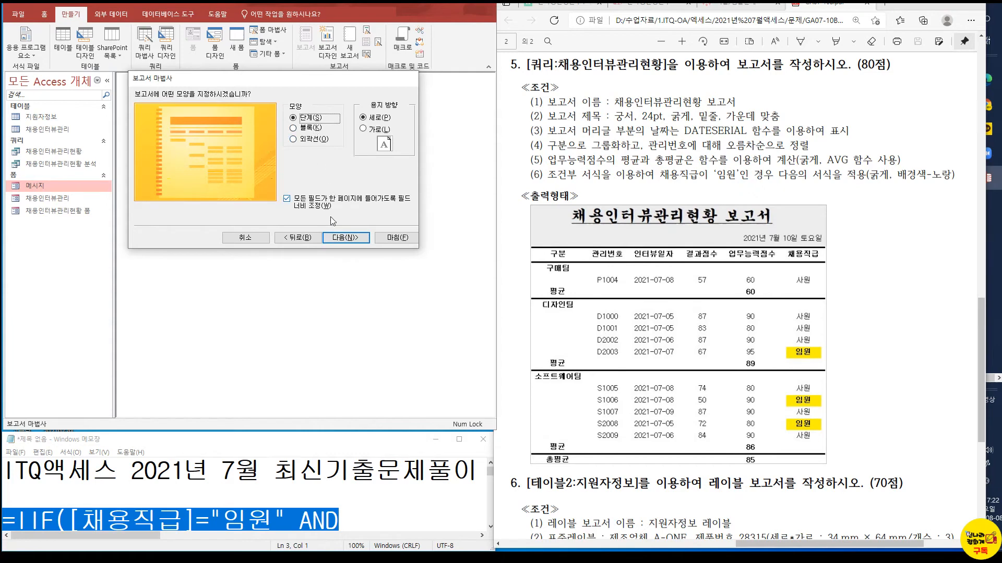
# Keep the 단계 layout in 세로 orientation, title the report 채용인터뷰관리현황 보고서, and finish into design view
pyautogui.click(338, 239)
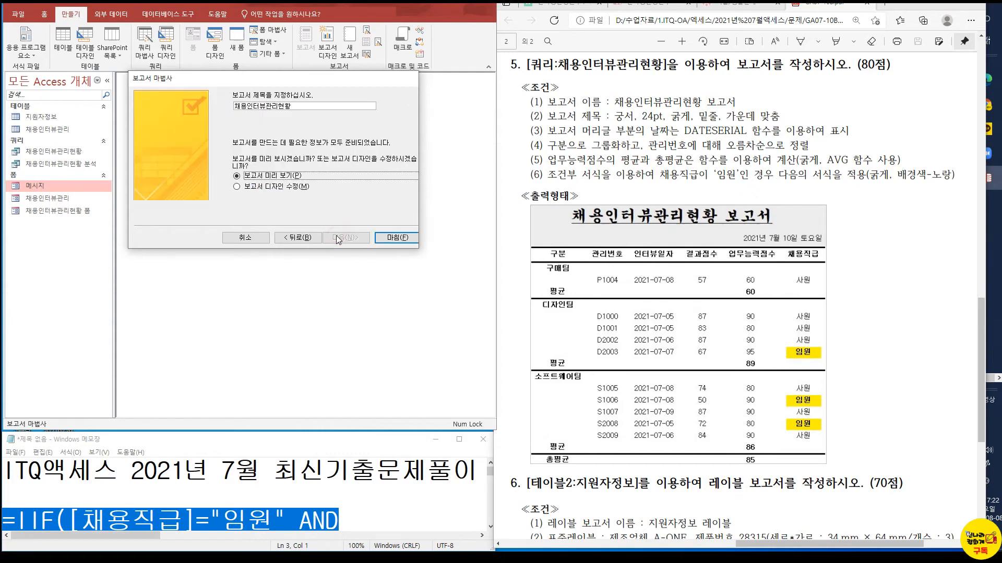
pyautogui.click(273, 186)
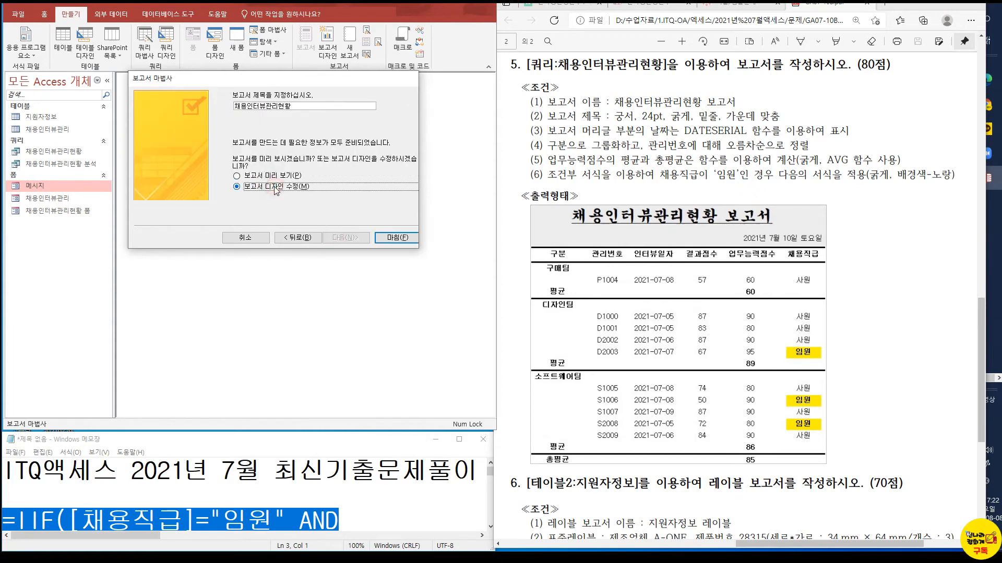
pyautogui.click(296, 103)
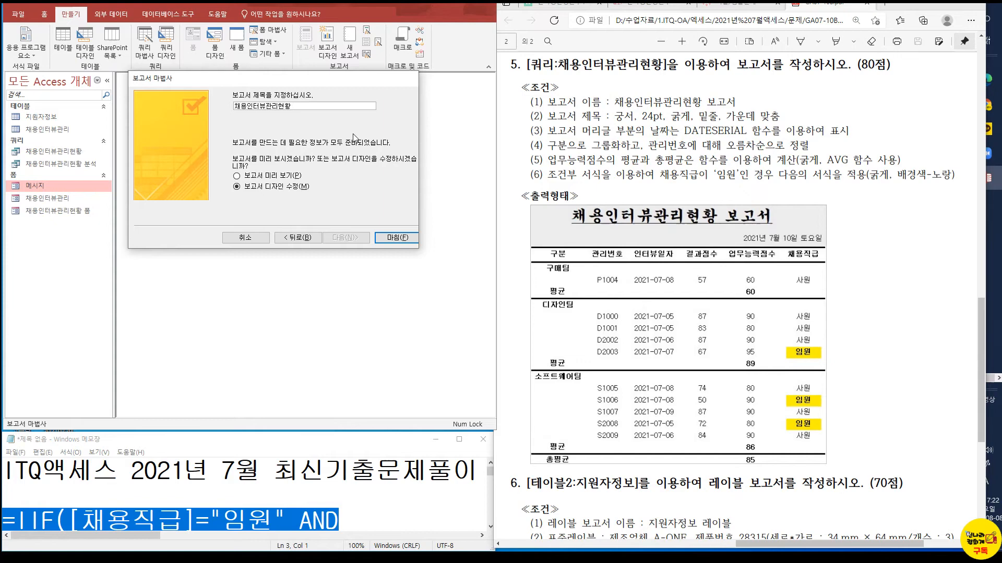
pyautogui.write('보고서')
pyautogui.click(398, 238)
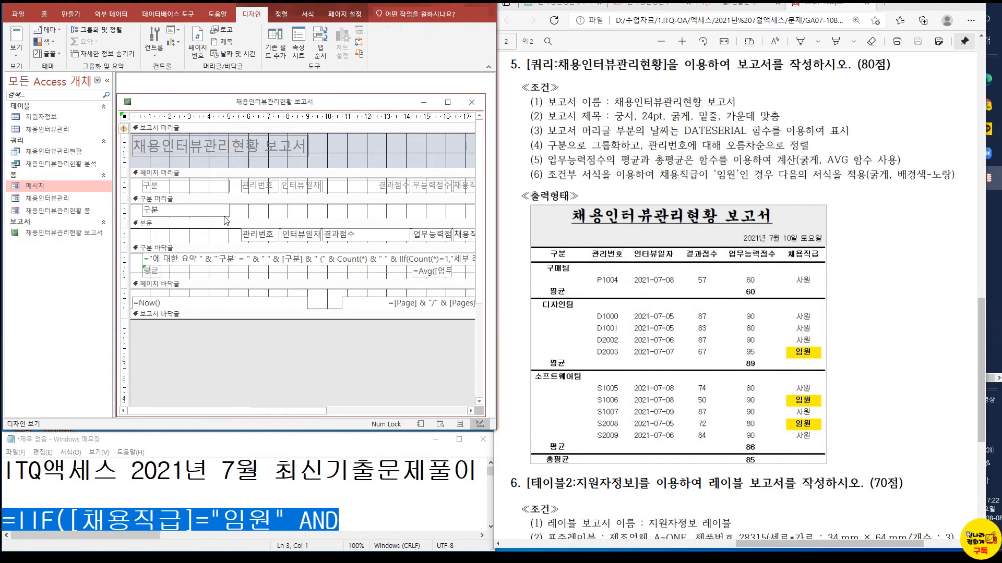
# Move the report title label toward the middle of the report header and set its font to 궁서, 24 pt
pyautogui.click(227, 155)
pyautogui.moveTo(213, 156); pyautogui.dragTo(298, 157)
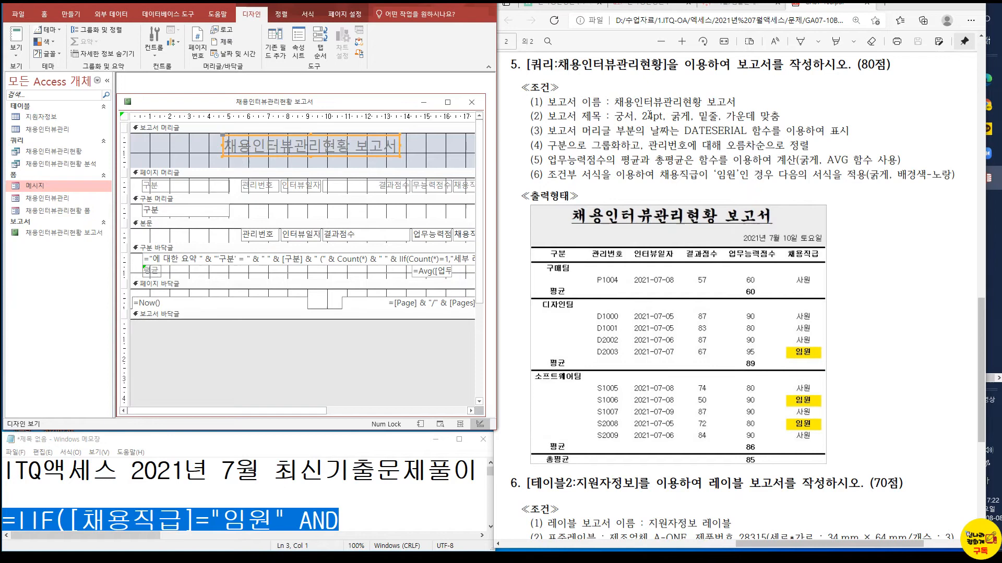
pyautogui.click(309, 16)
pyautogui.write('궁서')
pyautogui.press('Return')
pyautogui.click(154, 33)
pyautogui.write('24')
pyautogui.press('Return')
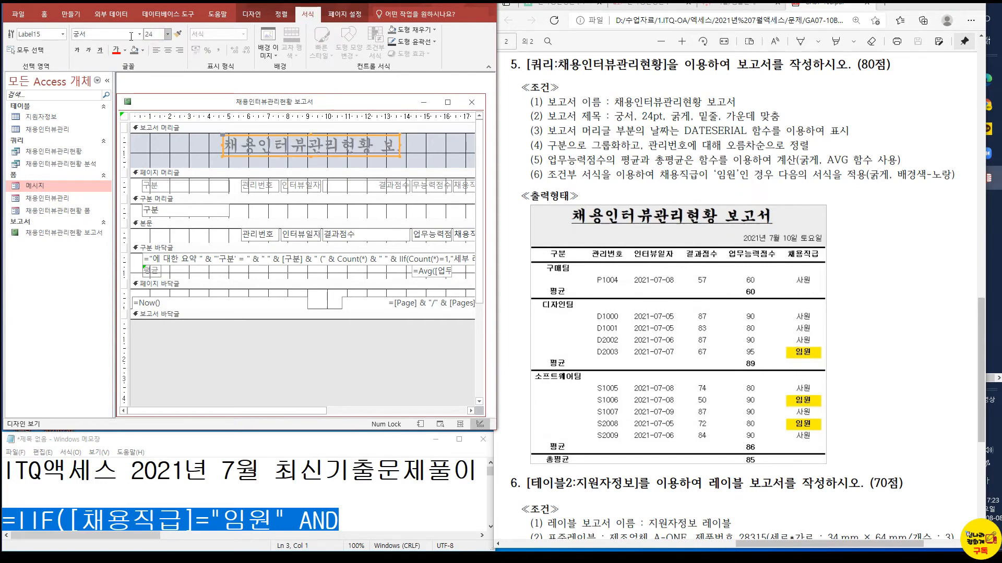
# Make the report title bold, underlined and centered, and widen its label on both sides to fit the full text
pyautogui.click(77, 50)
pyautogui.click(100, 50)
pyautogui.click(170, 51)
pyautogui.moveTo(400, 145); pyautogui.dragTo(421, 145)
pyautogui.moveTo(222, 144); pyautogui.dragTo(207, 144)
pyautogui.moveTo(418, 145); pyautogui.dragTo(423, 147)
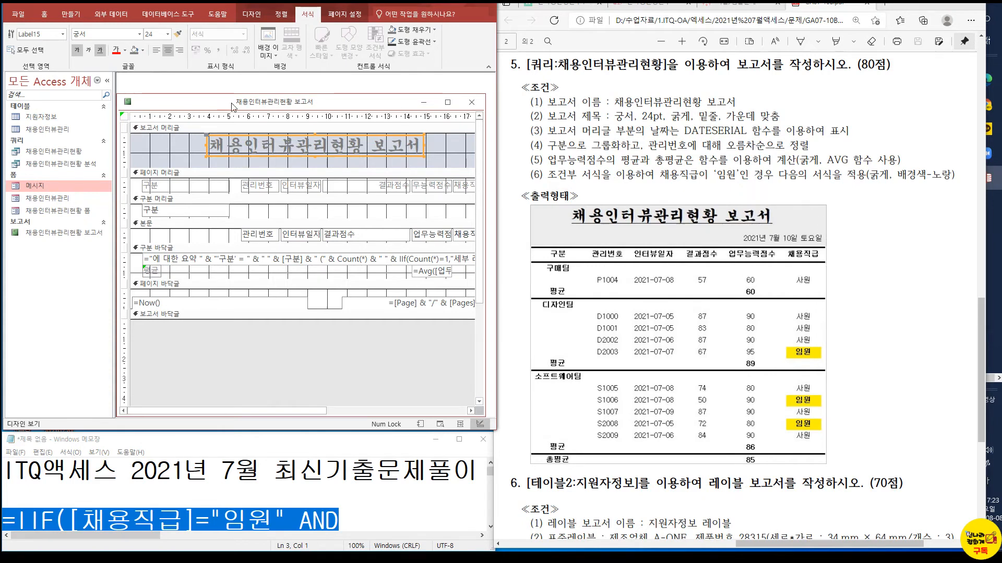
# Place a text box below the title in the report header, delete its attached label, and widen the box
pyautogui.click(250, 14)
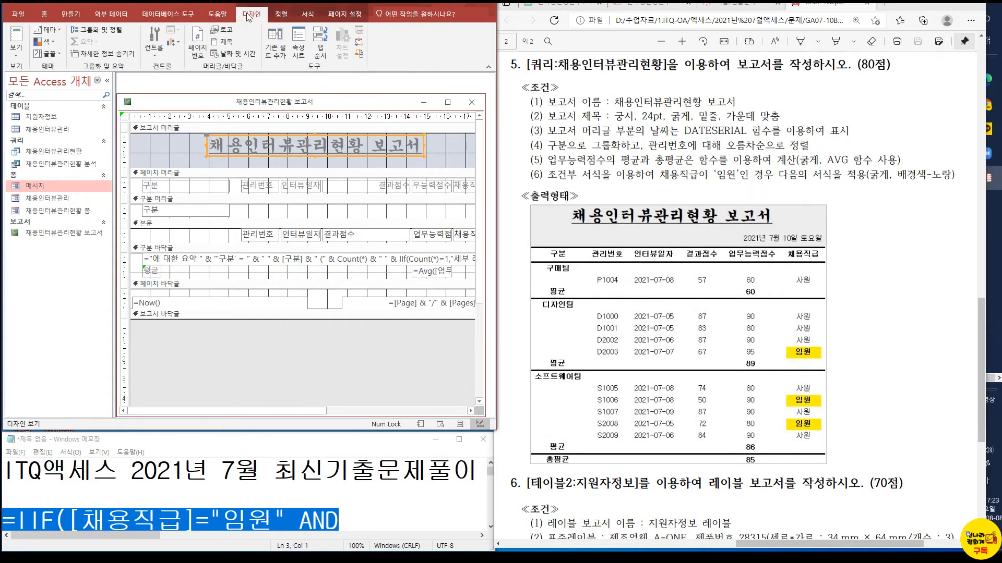
pyautogui.click(283, 14)
pyautogui.click(251, 14)
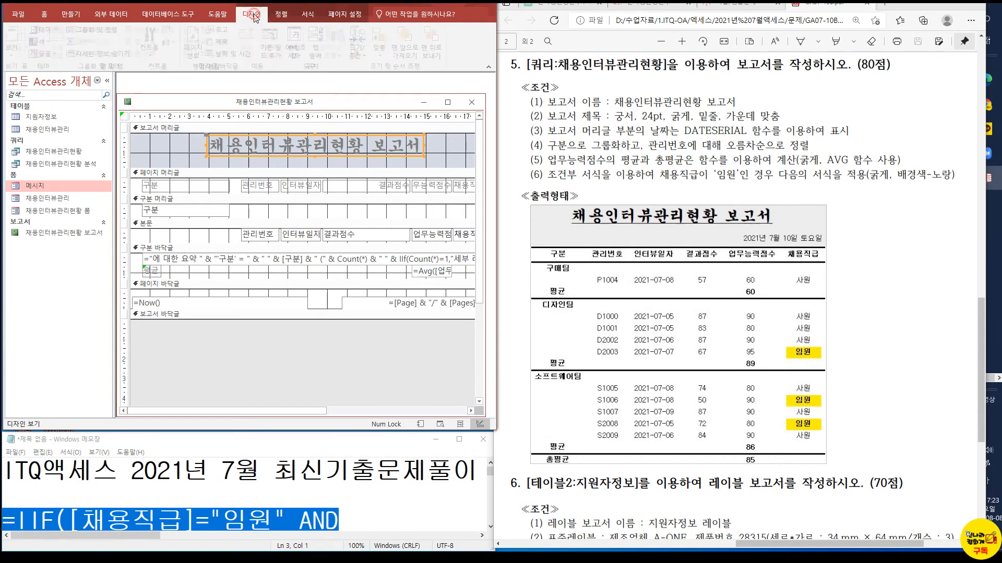
pyautogui.click(412, 165)
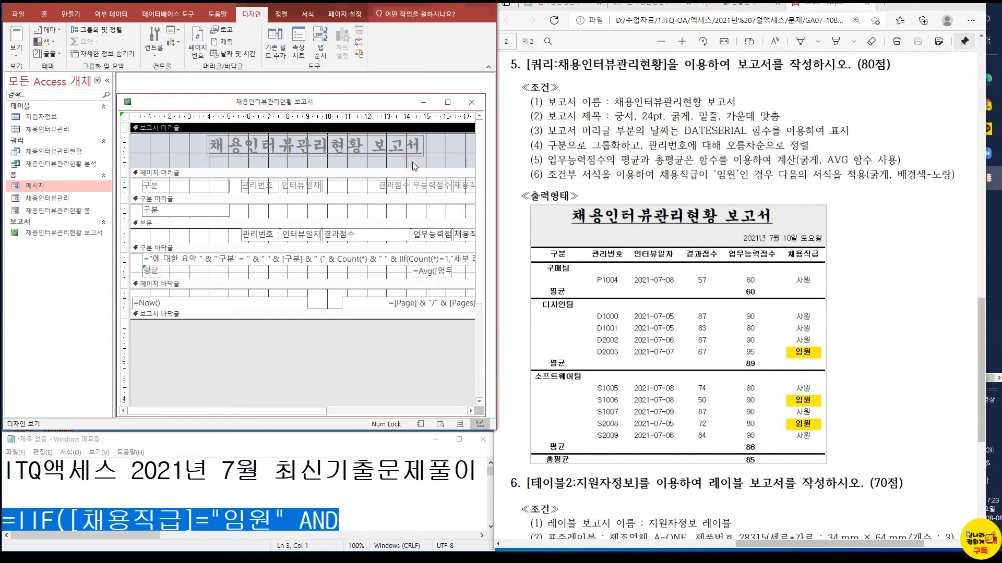
pyautogui.click(155, 56)
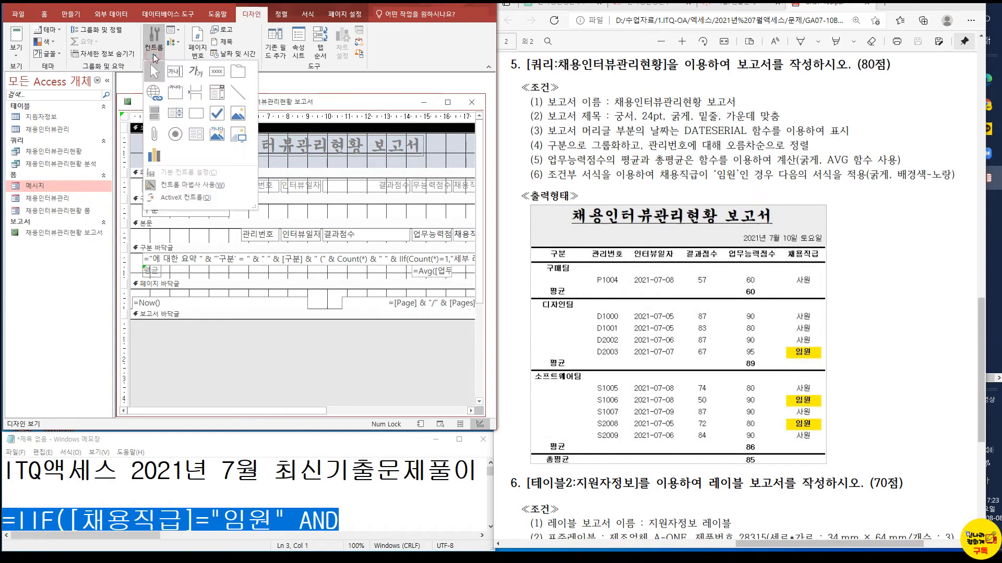
pyautogui.click(176, 76)
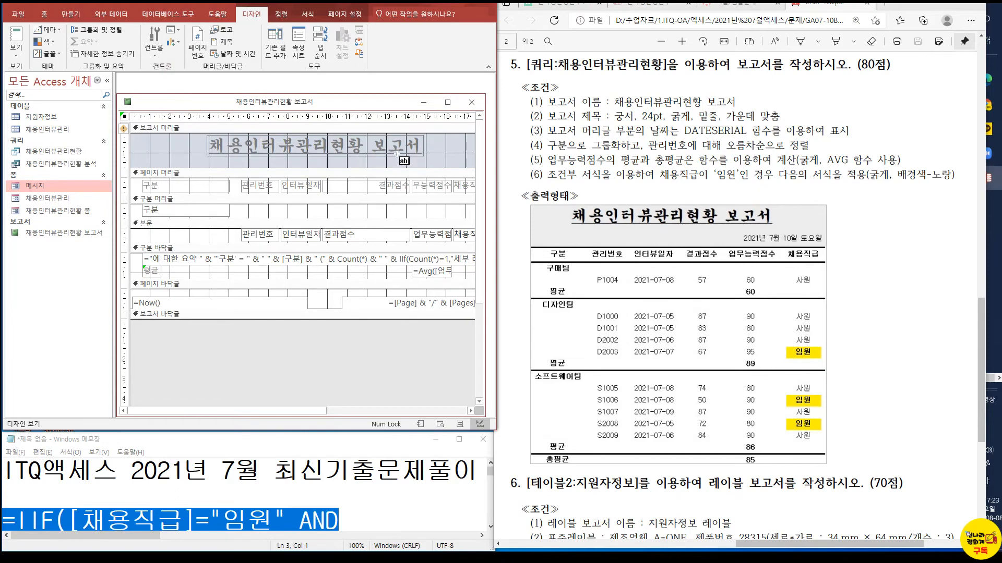
pyautogui.moveTo(412, 153); pyautogui.dragTo(468, 166)
pyautogui.click(371, 159)
pyautogui.press('Delete')
pyautogui.click(426, 161)
pyautogui.moveTo(402, 161); pyautogui.dragTo(471, 161)
pyautogui.click(439, 161)
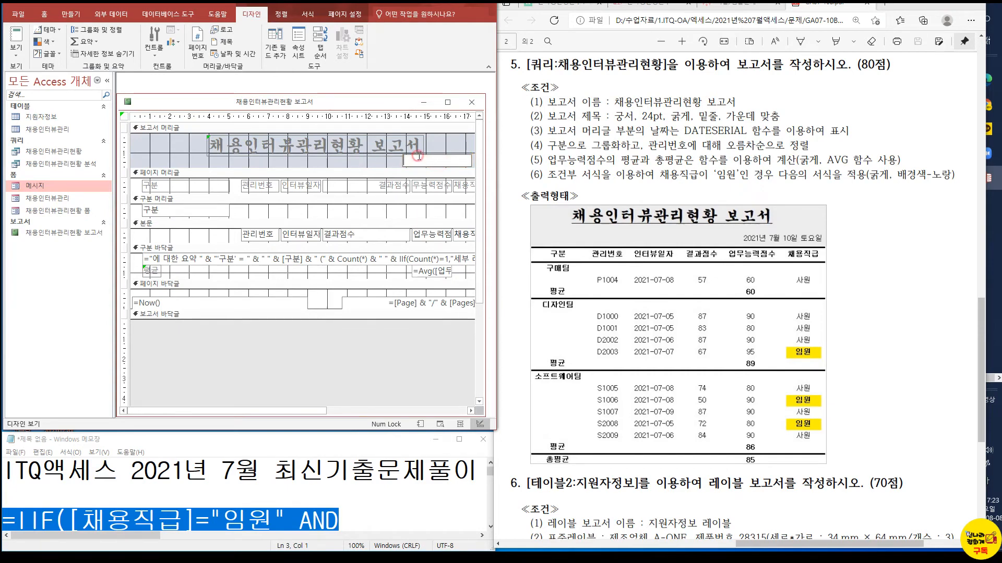
# Switch to Notepad, enlarge its window, clear the IIF formula after the equals sign, and minimize the notes
pyautogui.click(352, 486)
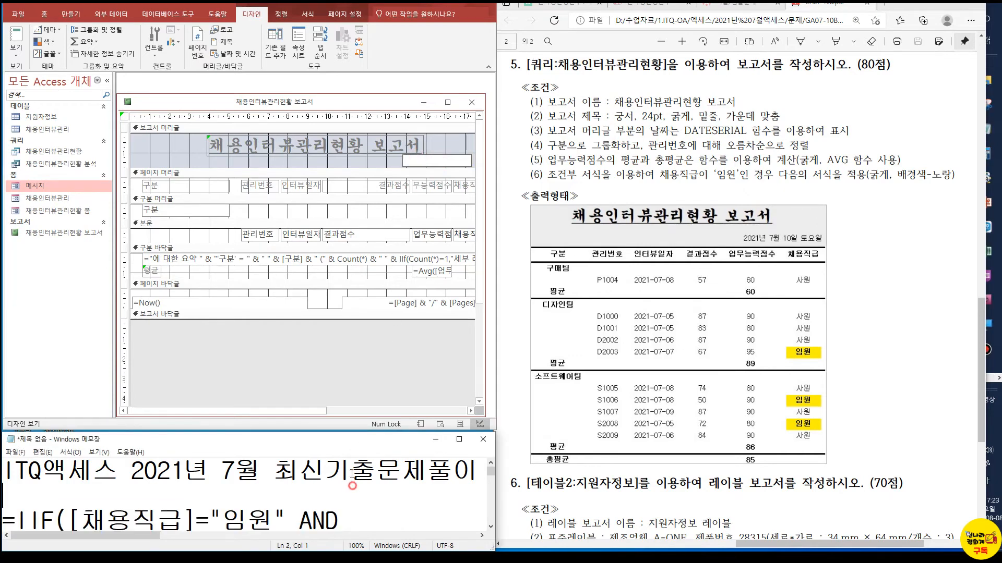
pyautogui.moveTo(351, 433); pyautogui.dragTo(359, 202)
pyautogui.click(357, 361)
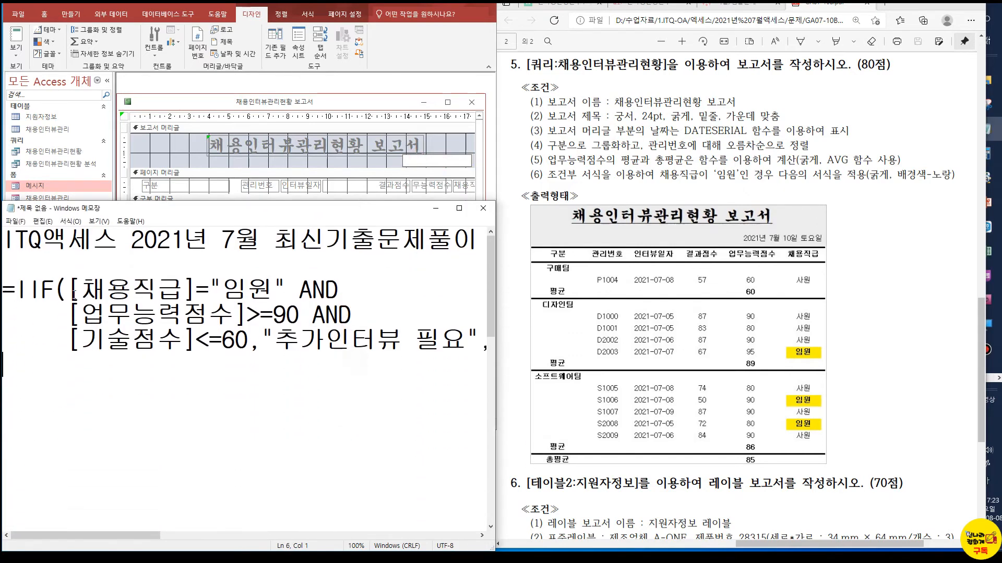
pyautogui.moveTo(4, 289)
pyautogui.mouseDown()
pyautogui.moveTo(146, 289)
pyautogui.moveTo(6, 289)
pyautogui.mouseUp()
pyautogui.click(19, 289)
pyautogui.moveTo(173, 318); pyautogui.dragTo(623, 432)
pyautogui.press('Delete')
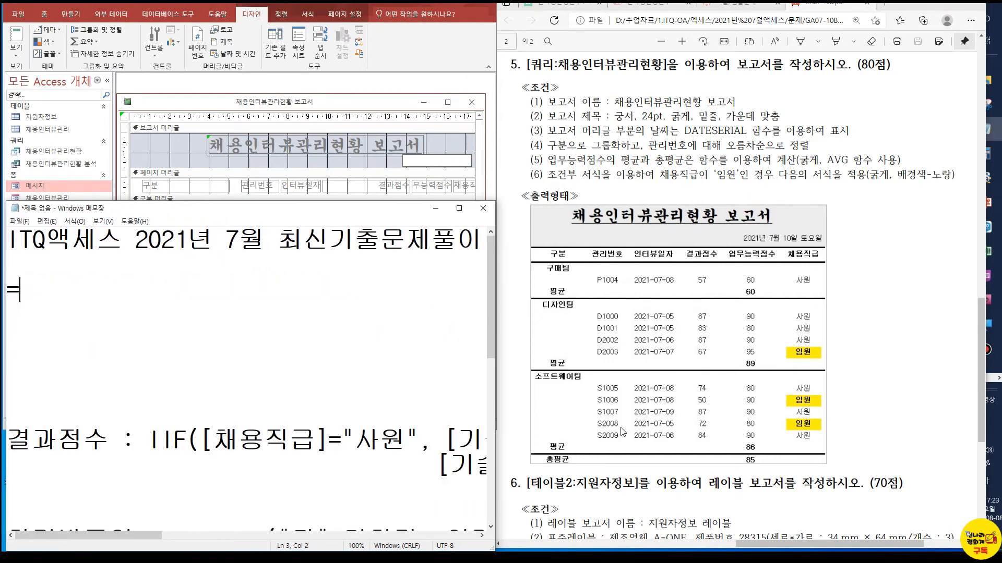
pyautogui.press('Return')
pyautogui.write('ㅇ')
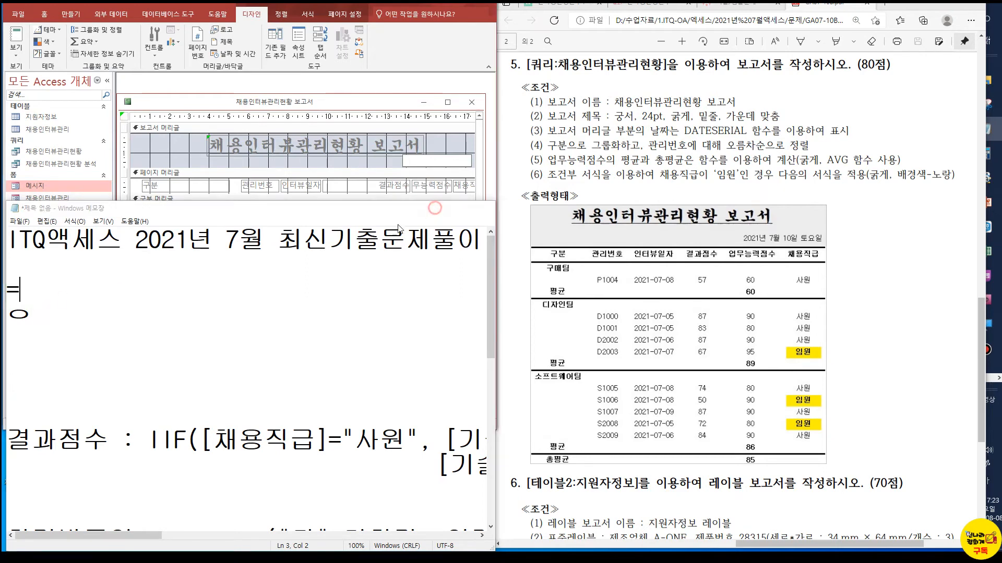
pyautogui.click(436, 209)
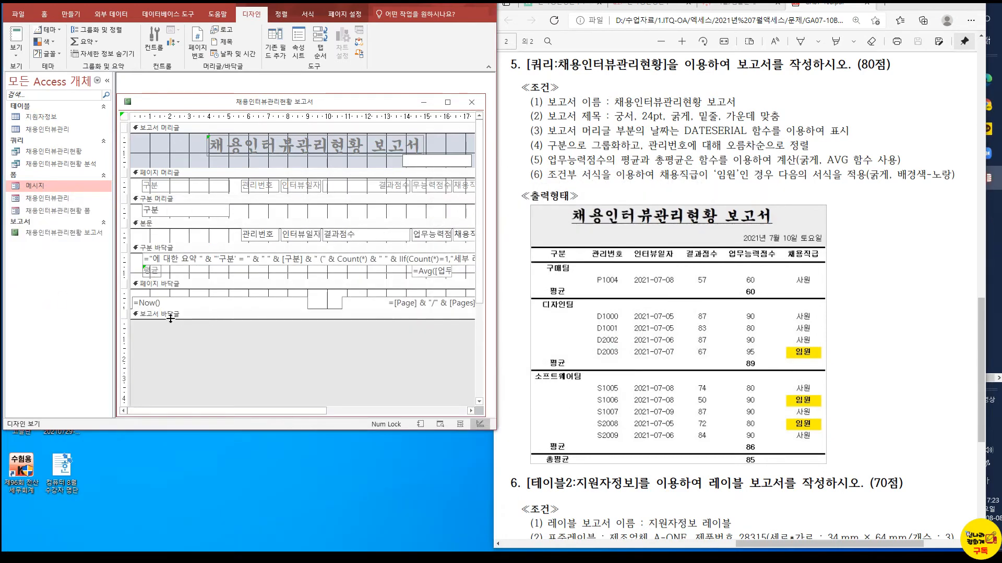
# Delete the unbound text box from the report header
pyautogui.click(160, 303)
pyautogui.click(410, 167)
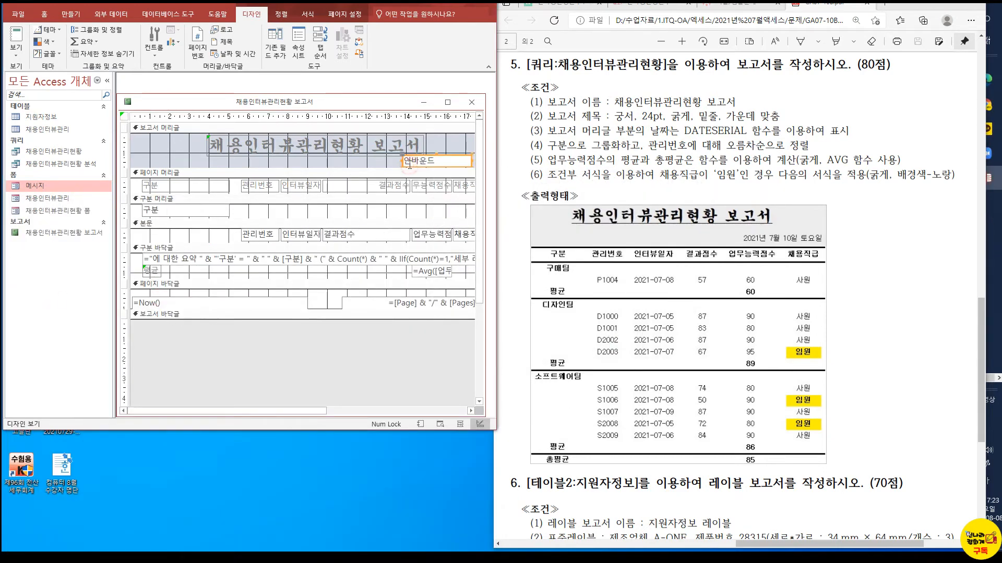
pyautogui.press('Delete')
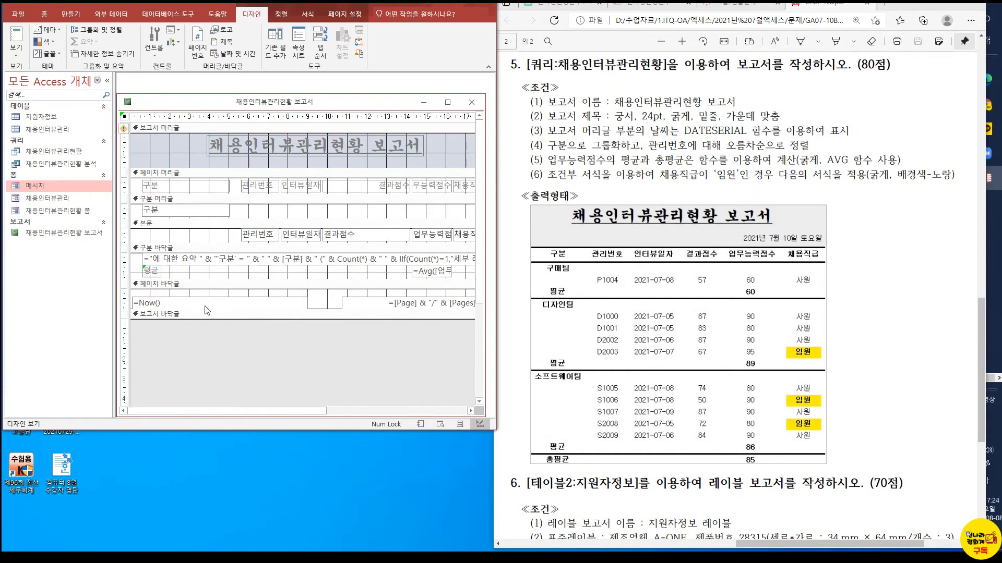
# Move the =Now() text box from the page footer to below the report title and start replacing its expression with a DATESERIAL function
pyautogui.click(194, 297)
pyautogui.moveTo(186, 298); pyautogui.dragTo(412, 163)
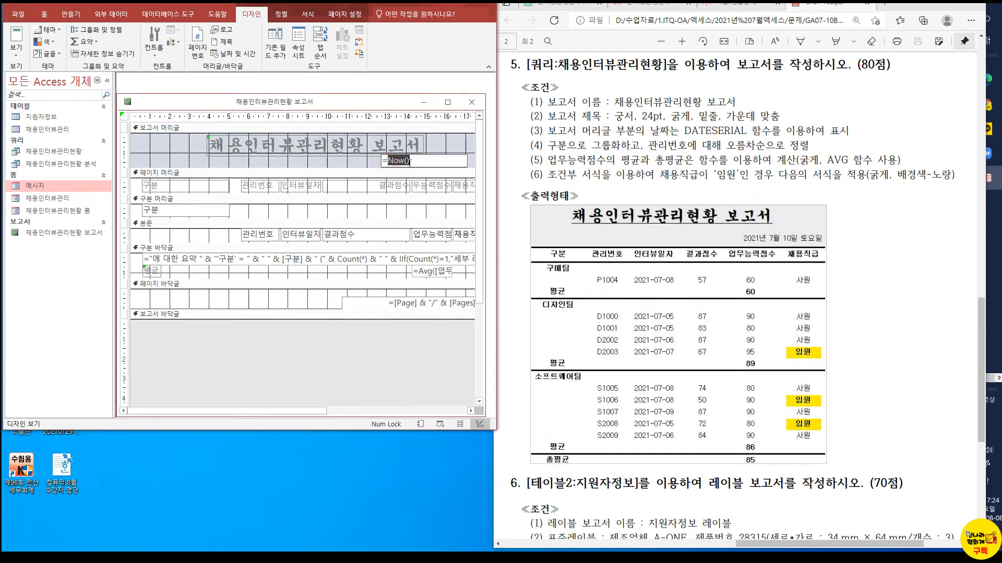
pyautogui.write('ㅇateserial')
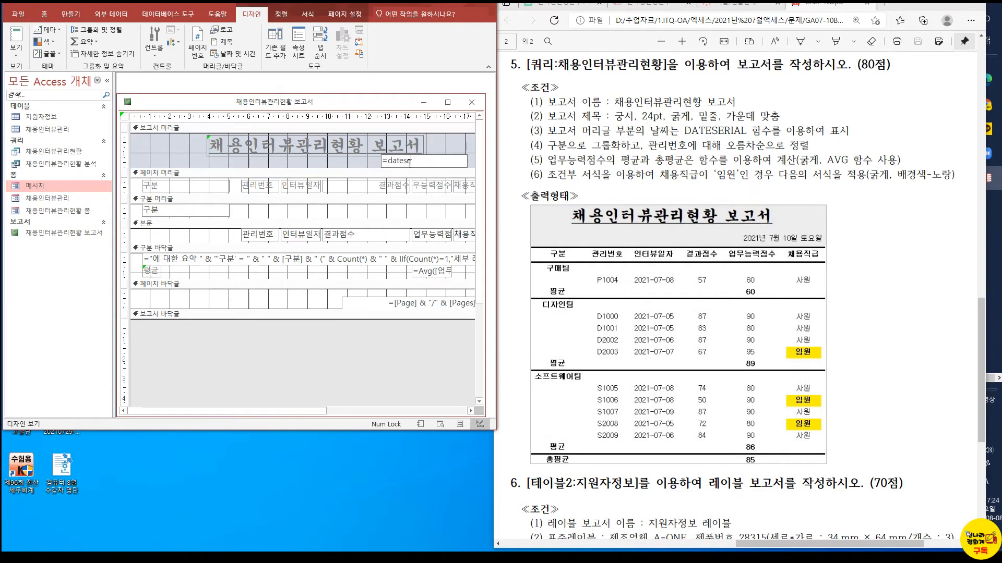
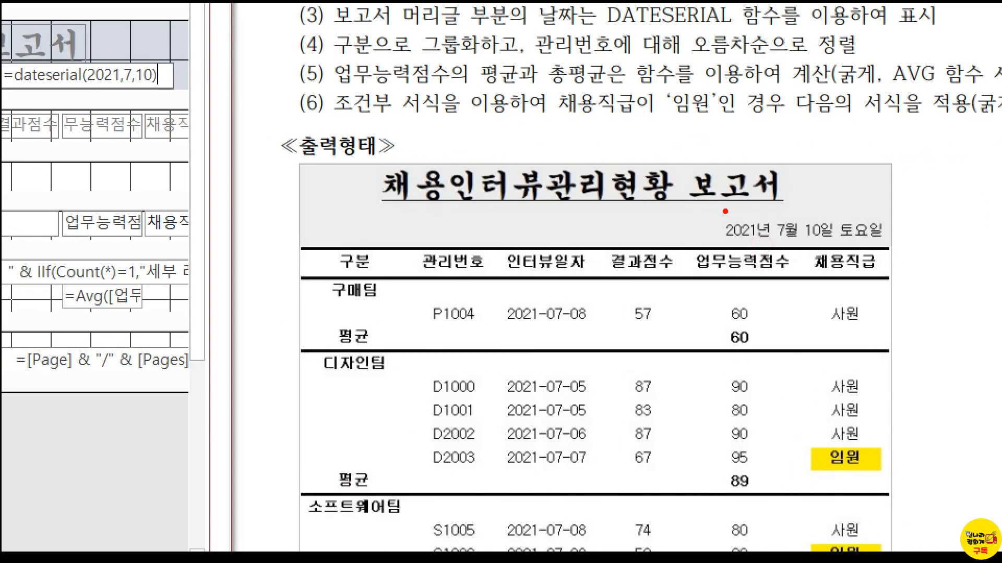
# Commit =DateSerial(2021,7,10) in the report header's date text box and check it in report view
pyautogui.moveTo(709, 210); pyautogui.dragTo(903, 258)
pyautogui.press('Escape')
pyautogui.click(304, 161)
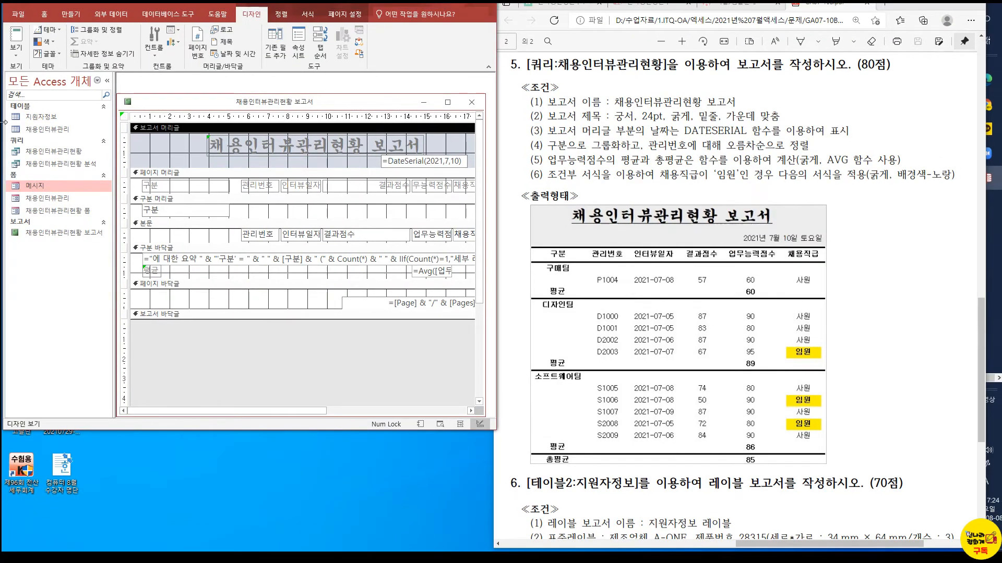
pyautogui.click(16, 41)
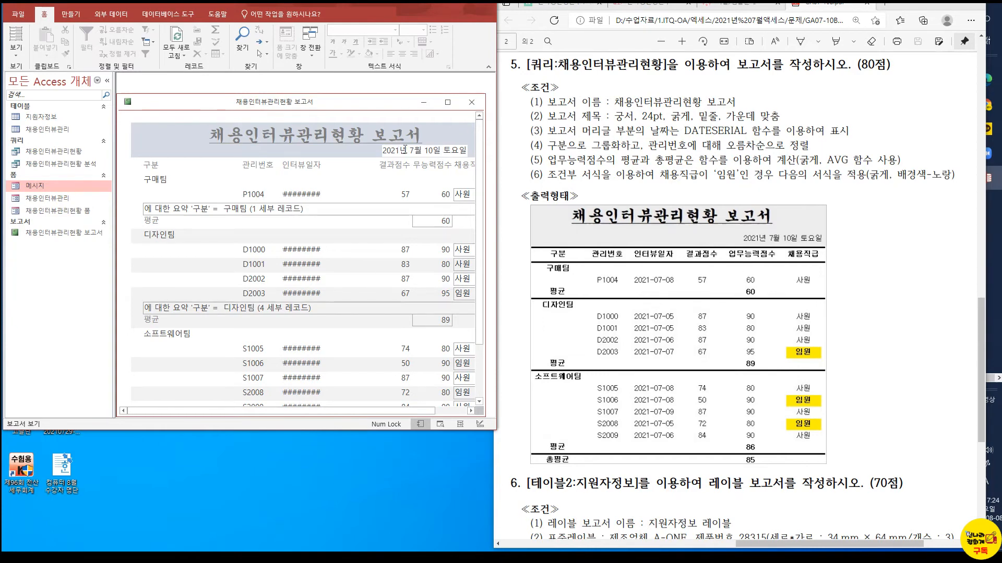
# In design view, set the date text box's background style to transparent and close its properties
pyautogui.click(16, 51)
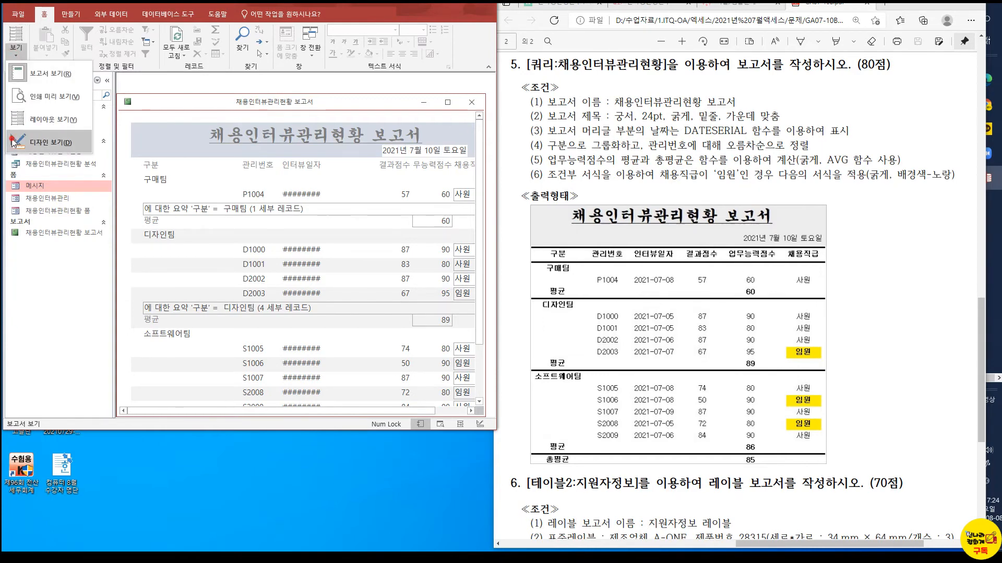
pyautogui.click(50, 142)
pyautogui.click(398, 156)
pyautogui.rightClick(399, 157)
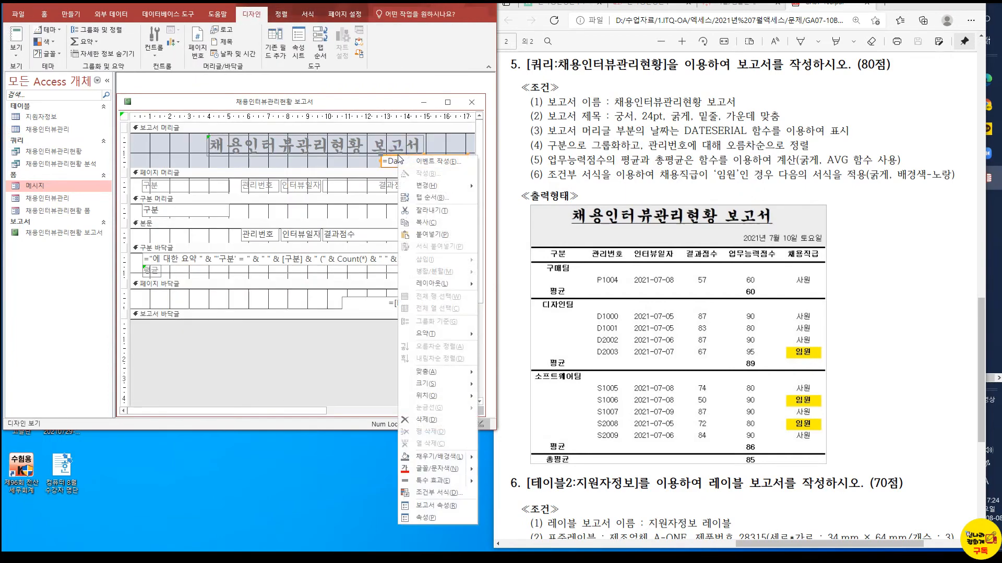
pyautogui.click(426, 517)
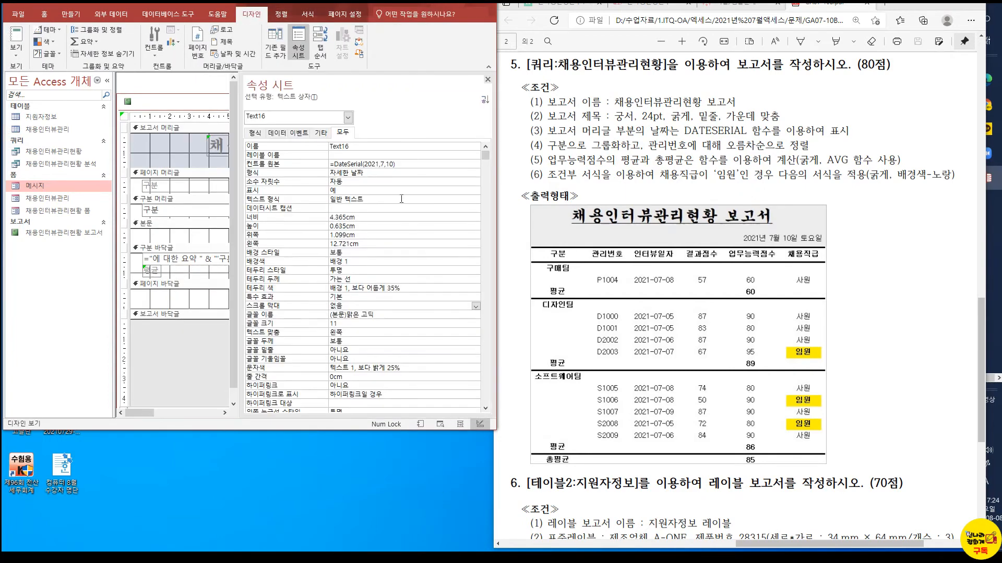
pyautogui.click(365, 254)
pyautogui.click(475, 254)
pyautogui.click(374, 265)
pyautogui.click(194, 341)
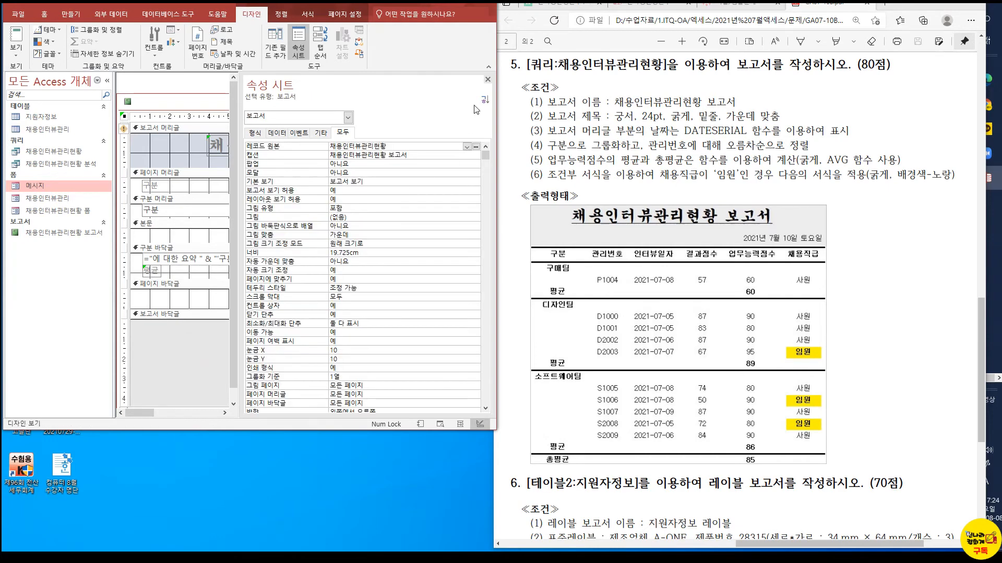
pyautogui.click(487, 81)
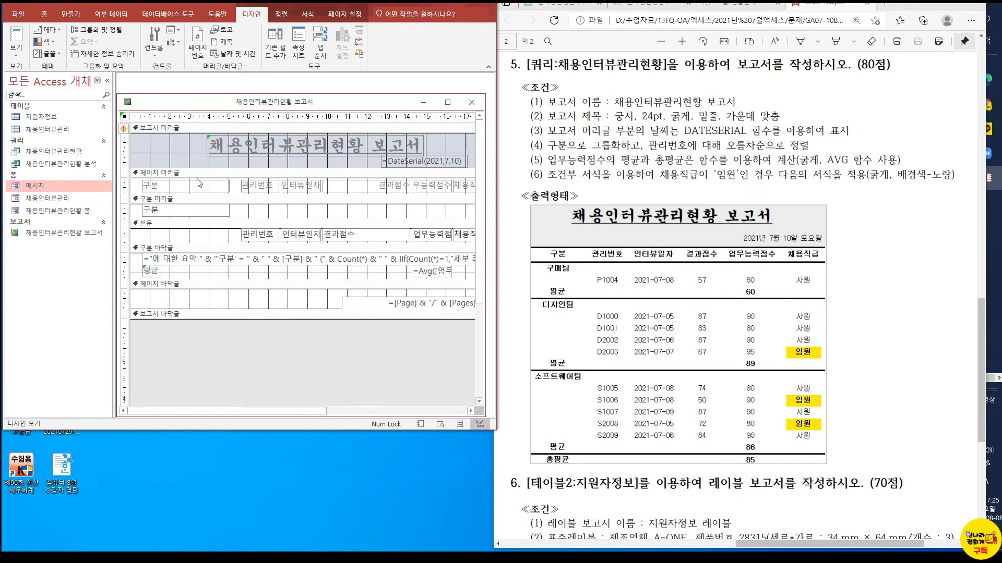
# Delete the summary text box from the 구분 footer and the page number text box from the page footer, checking the result in report view
pyautogui.click(199, 270)
pyautogui.press('Delete')
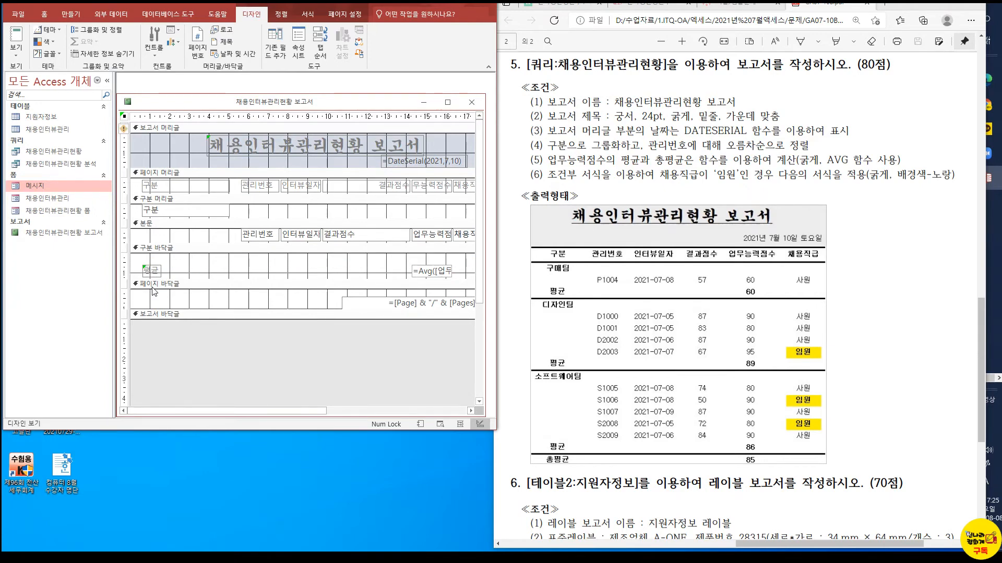
pyautogui.click(380, 305)
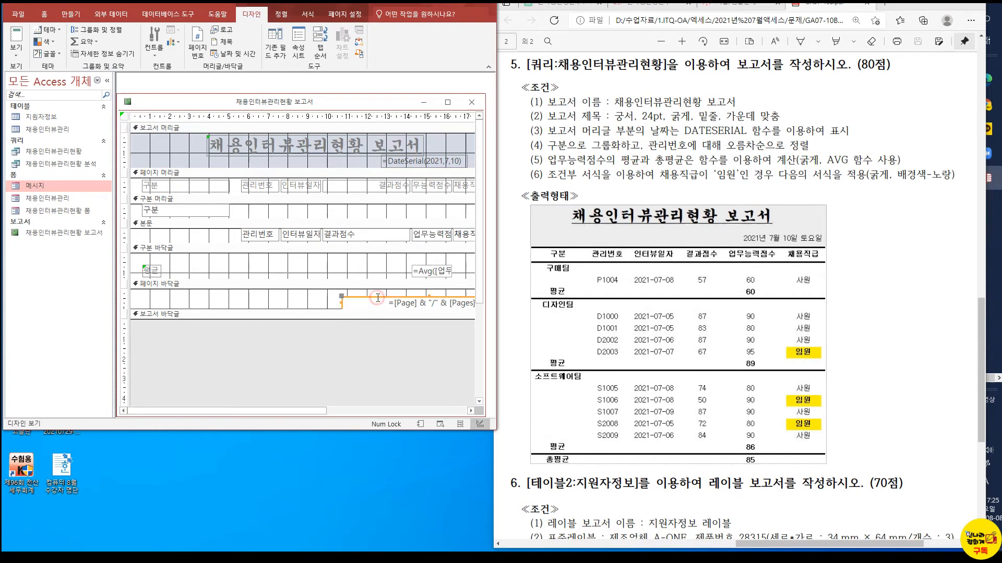
pyautogui.press('Delete')
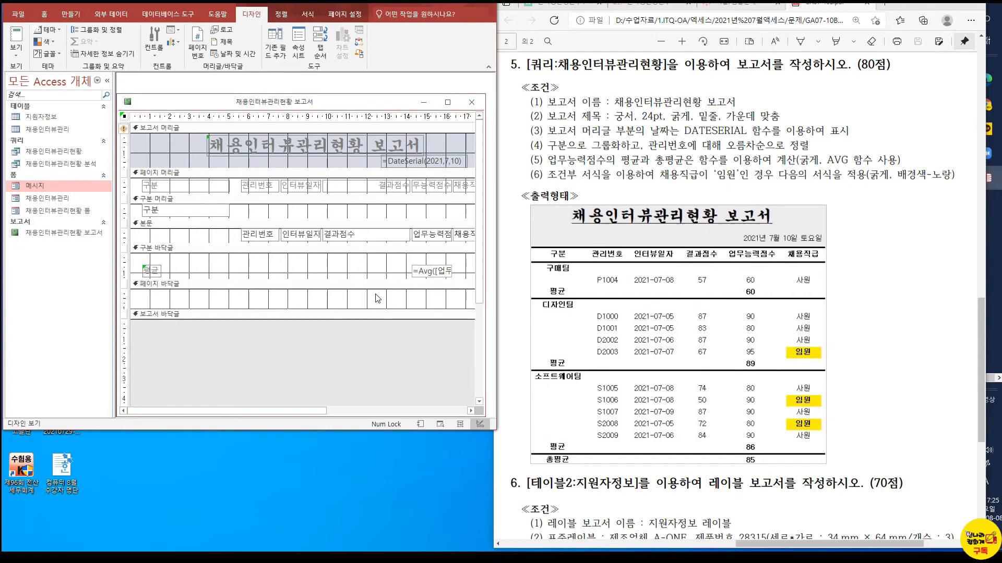
pyautogui.click(195, 263)
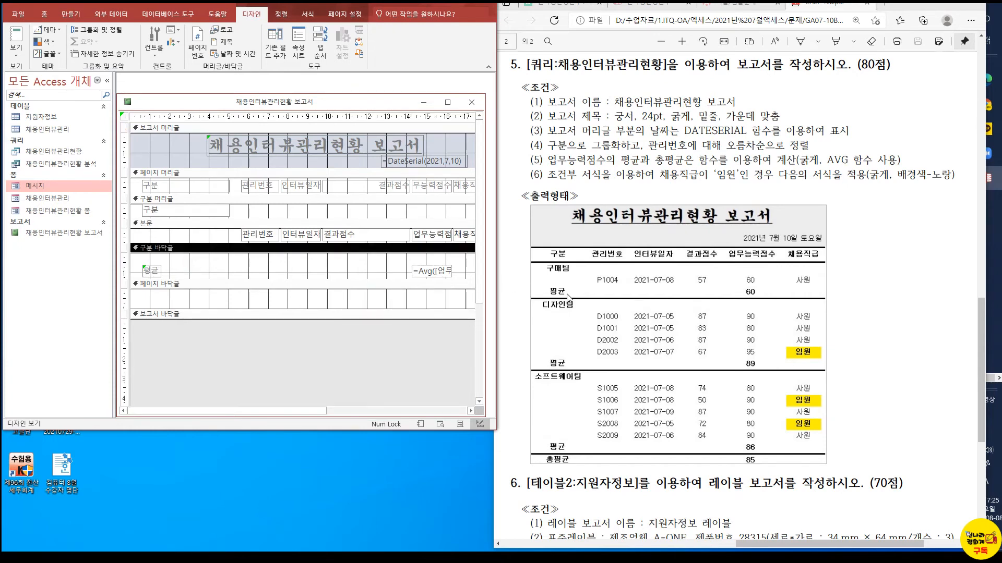
pyautogui.click(16, 36)
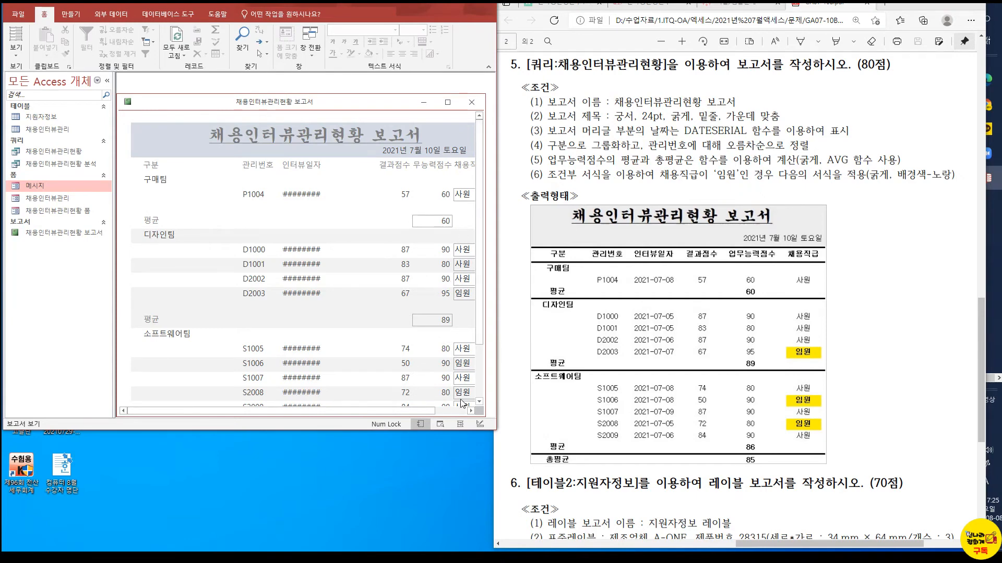
# In design view, center the text of the 구분 label in the page header and the 구분 text box in the group header
pyautogui.click(14, 52)
pyautogui.click(14, 142)
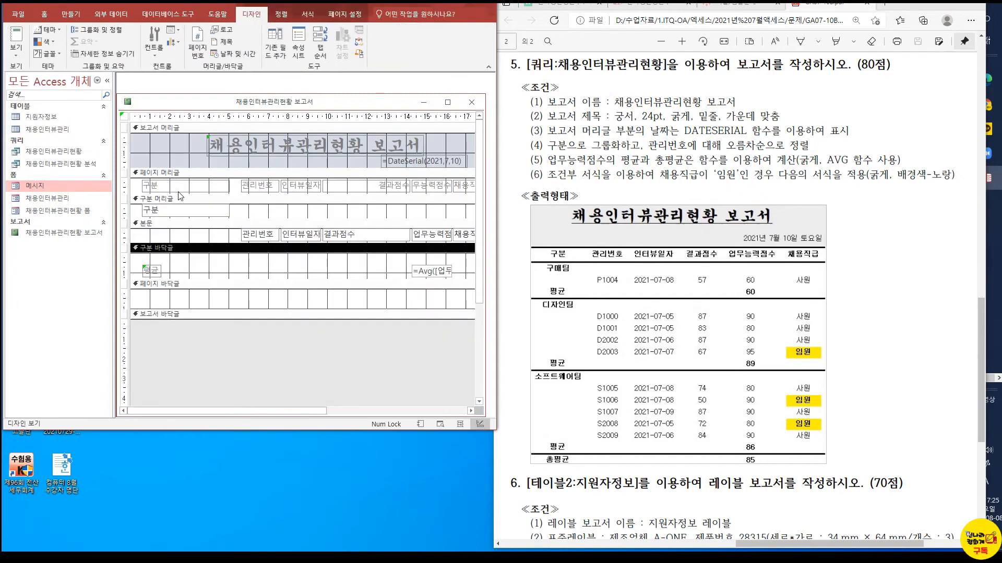
pyautogui.click(212, 188)
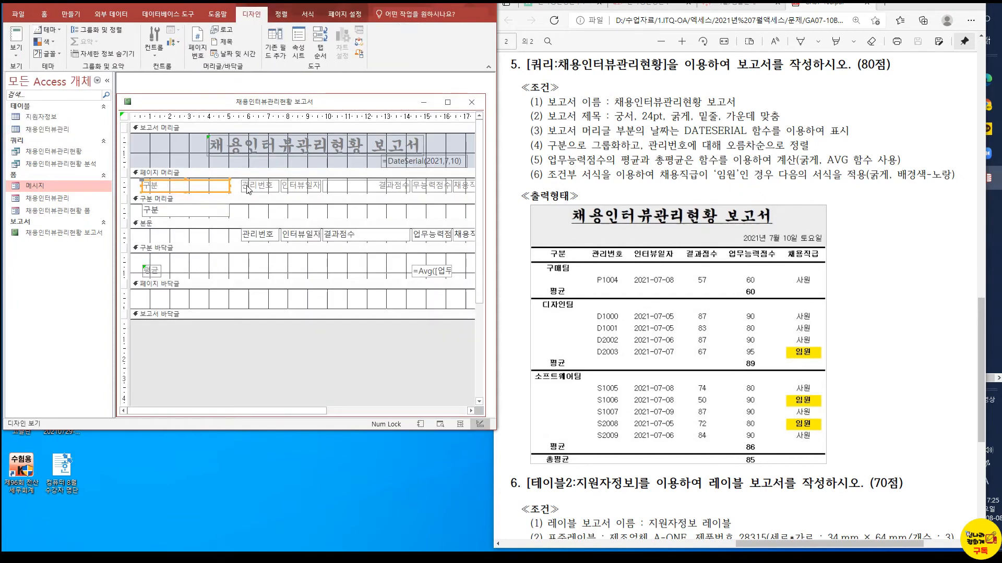
pyautogui.click(288, 14)
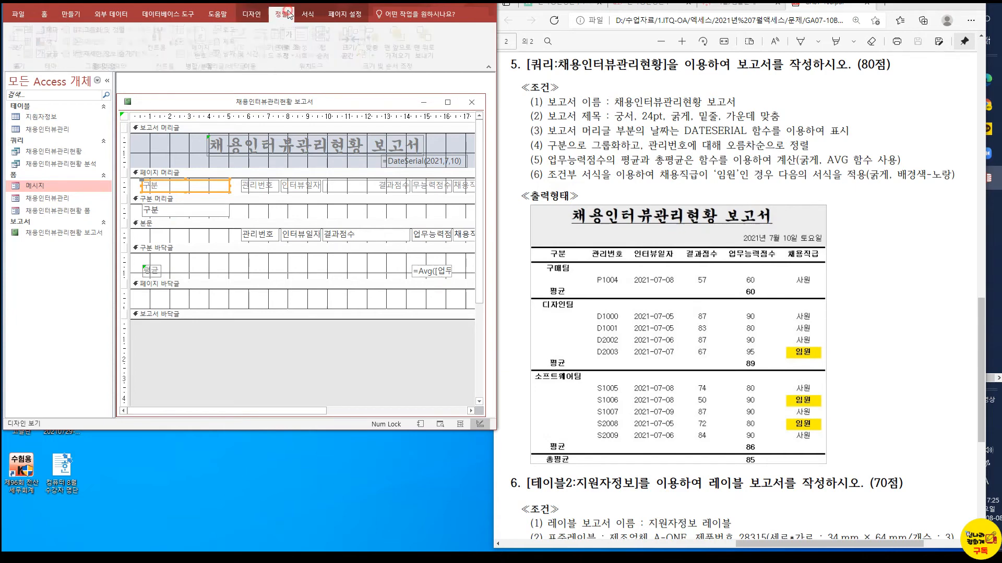
pyautogui.click(308, 14)
pyautogui.click(168, 50)
pyautogui.click(201, 208)
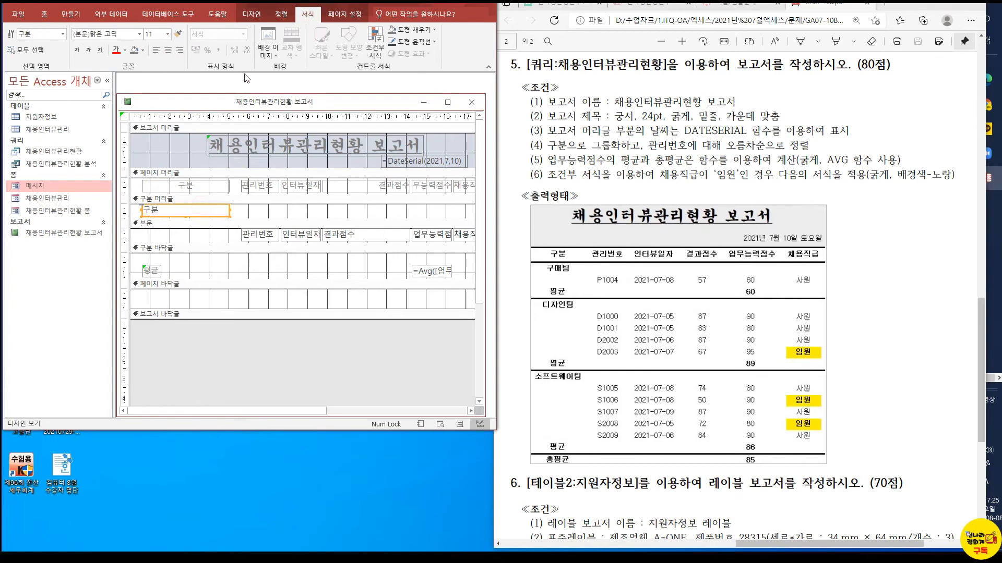
pyautogui.click(168, 50)
# Narrow the 구분 label and the 구분 text box together by pulling in their right edges
pyautogui.click(221, 187)
pyautogui.keyDown('shift'); pyautogui.click(222, 214); pyautogui.keyUp('shift')
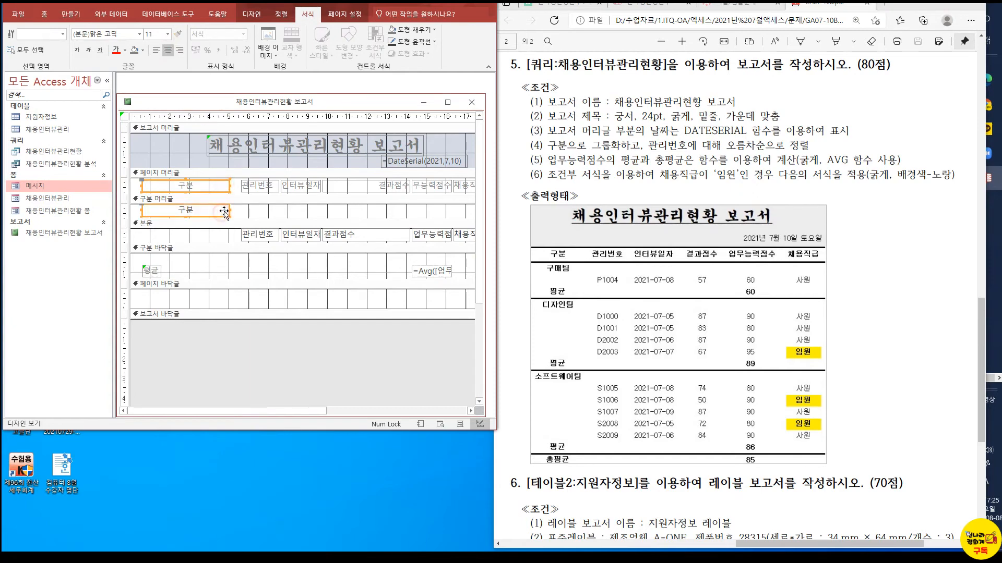
pyautogui.moveTo(229, 212); pyautogui.dragTo(198, 213)
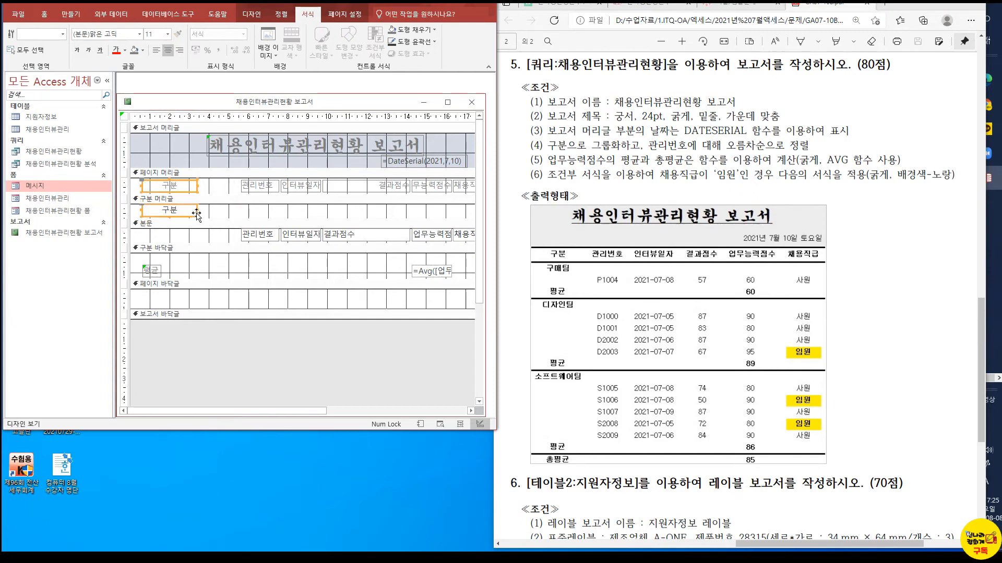
# Move the 관리번호 label and text box left as a pair, and do the same with the 인터뷰일자 pair
pyautogui.click(244, 188)
pyautogui.keyDown('shift'); pyautogui.click(243, 239); pyautogui.keyUp('shift')
pyautogui.moveTo(244, 240); pyautogui.dragTo(213, 238)
pyautogui.click(310, 191)
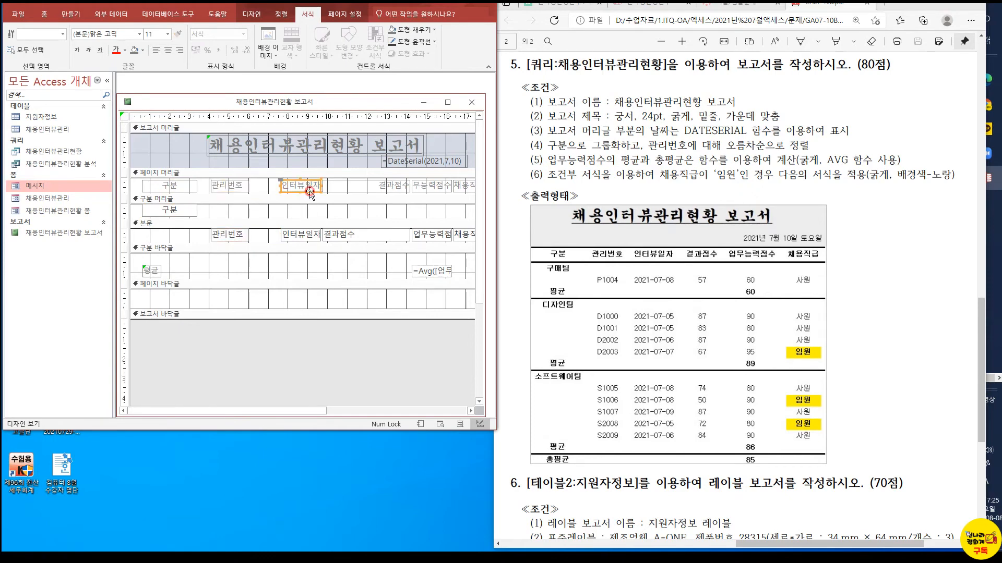
pyautogui.keyDown('shift'); pyautogui.click(295, 239); pyautogui.keyUp('shift')
pyautogui.moveTo(295, 241); pyautogui.dragTo(266, 238)
# Center the 결과점수 label's text and narrow both the label and its detail text box from the right
pyautogui.click(351, 186)
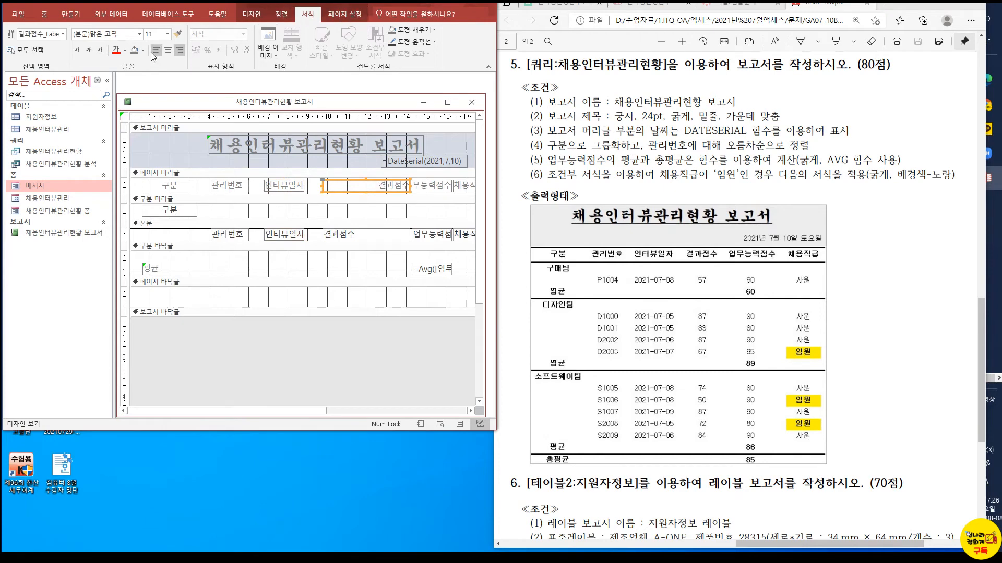
pyautogui.click(167, 50)
pyautogui.moveTo(410, 185); pyautogui.dragTo(375, 185)
pyautogui.click(352, 235)
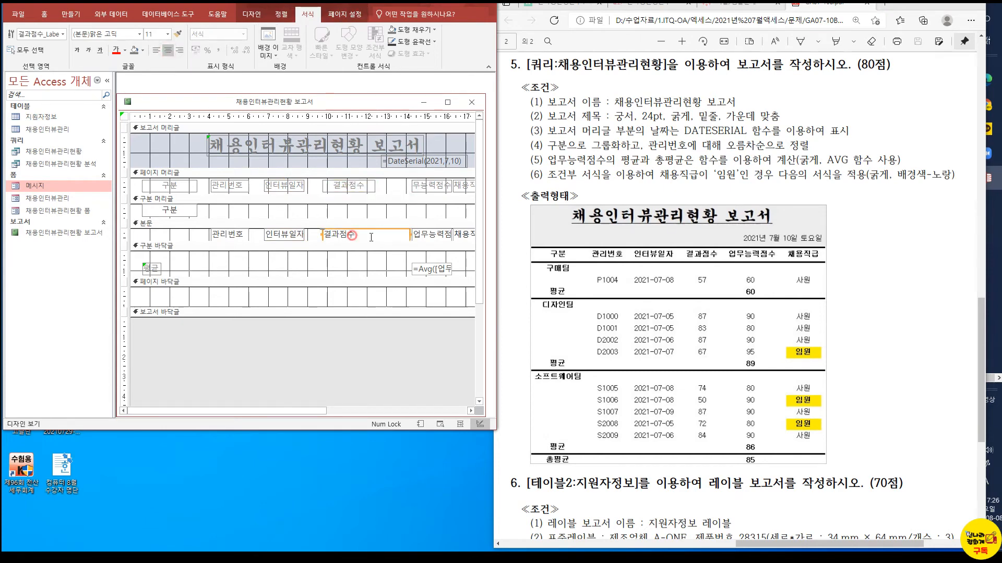
pyautogui.moveTo(410, 235); pyautogui.dragTo(375, 235)
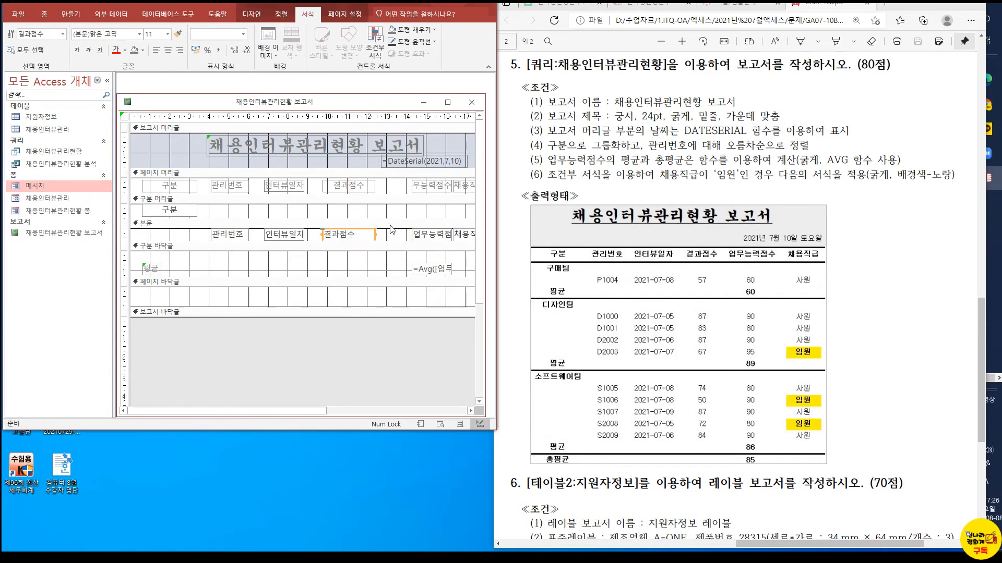
# Extend the 업무능력점수 label and text box to the left and left-align the label's text
pyautogui.click(437, 186)
pyautogui.keyDown('shift'); pyautogui.click(430, 234); pyautogui.keyUp('shift')
pyautogui.moveTo(410, 235); pyautogui.dragTo(389, 233)
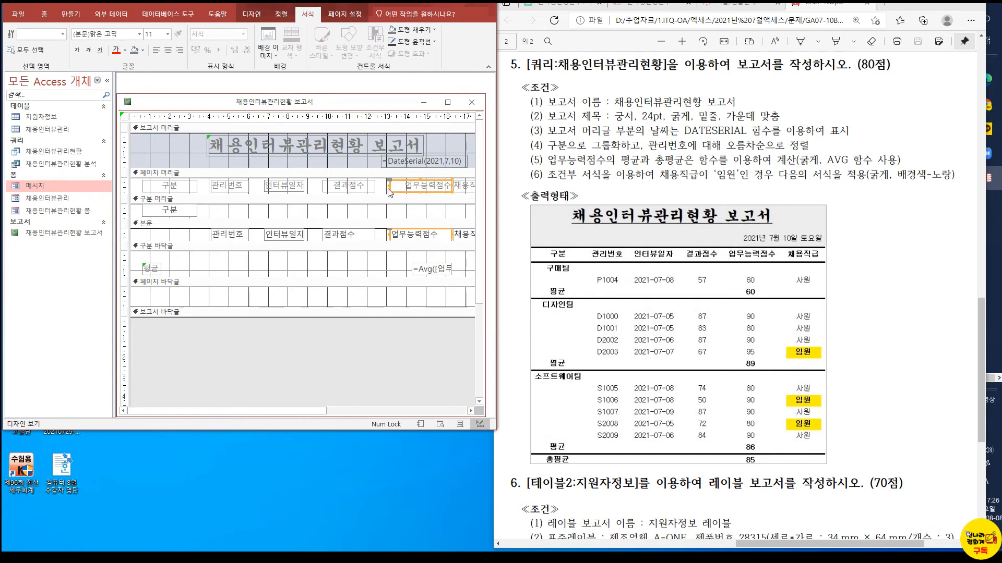
pyautogui.click(156, 50)
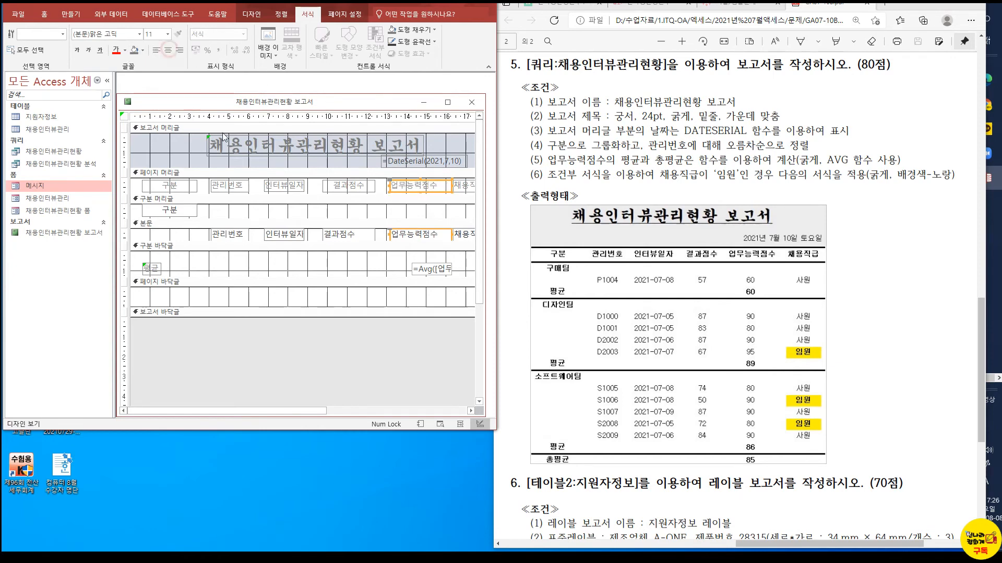
# Pull the left edge of the 채용직급 label and its detail text box slightly to the left
pyautogui.click(456, 186)
pyautogui.keyDown('shift'); pyautogui.click(454, 233); pyautogui.keyUp('shift')
pyautogui.moveTo(453, 235); pyautogui.dragTo(446, 234)
# Move the =Avg text box in the 구분 footer left under the 업무능력점수 column and check it in report view
pyautogui.click(430, 270)
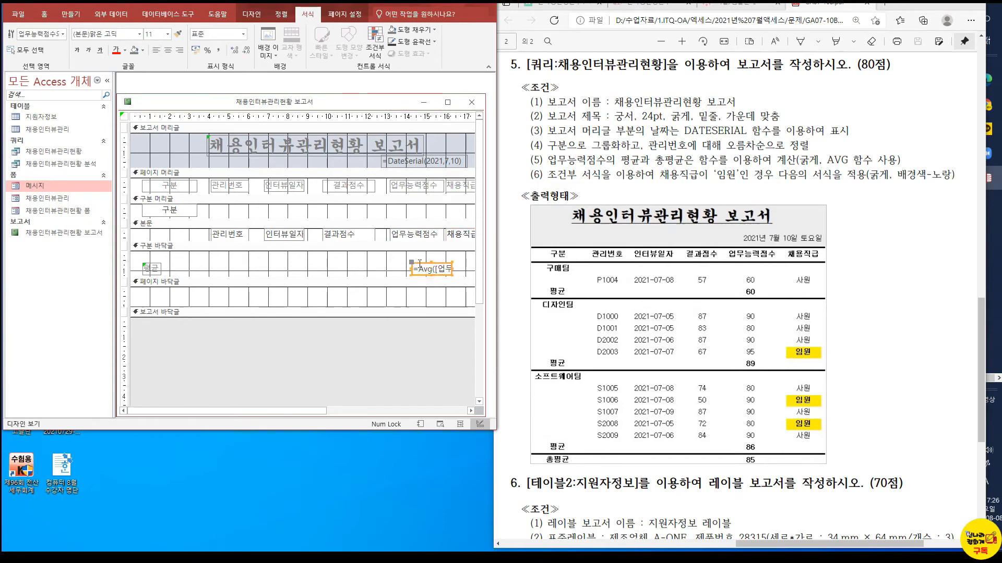
pyautogui.moveTo(417, 264); pyautogui.dragTo(401, 265)
pyautogui.click(257, 258)
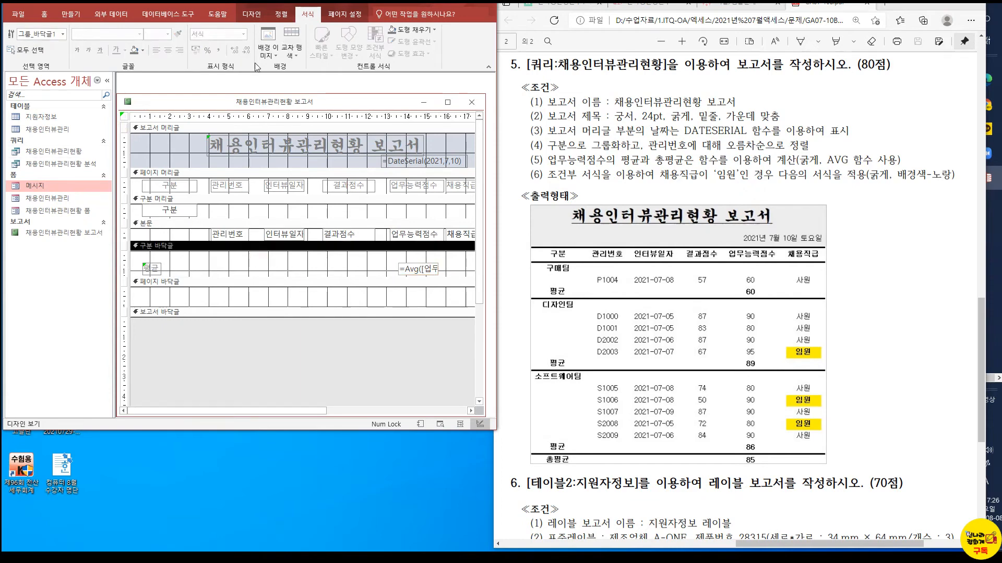
pyautogui.click(197, 166)
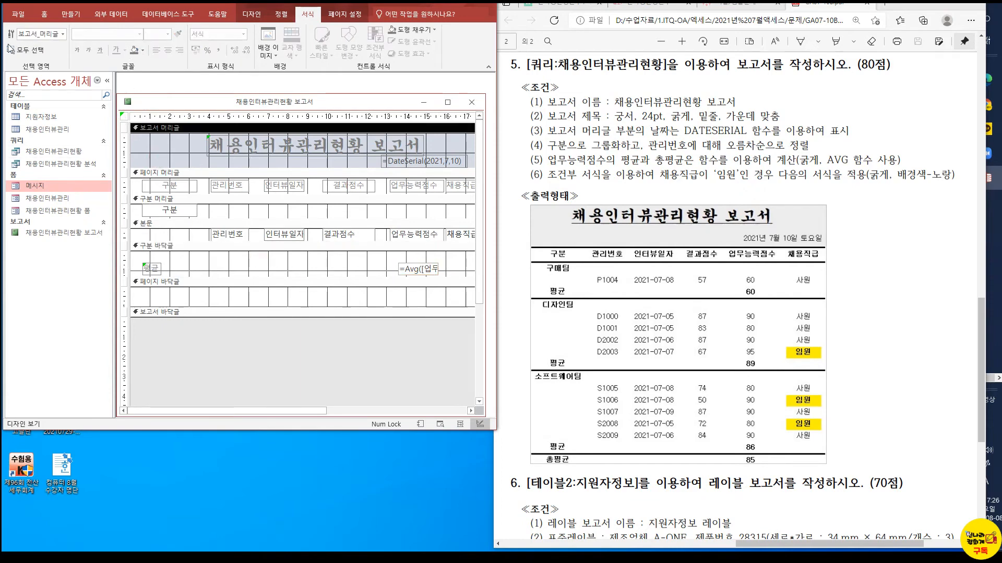
pyautogui.click(42, 14)
pyautogui.click(15, 37)
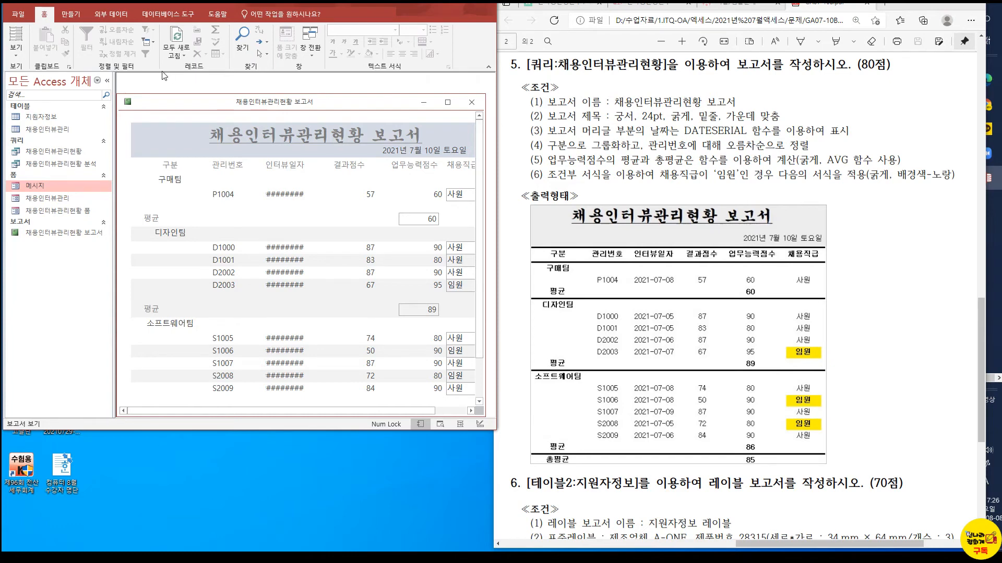
# In design view, select all six column labels in the page header and apply bold
pyautogui.click(16, 52)
pyautogui.click(31, 148)
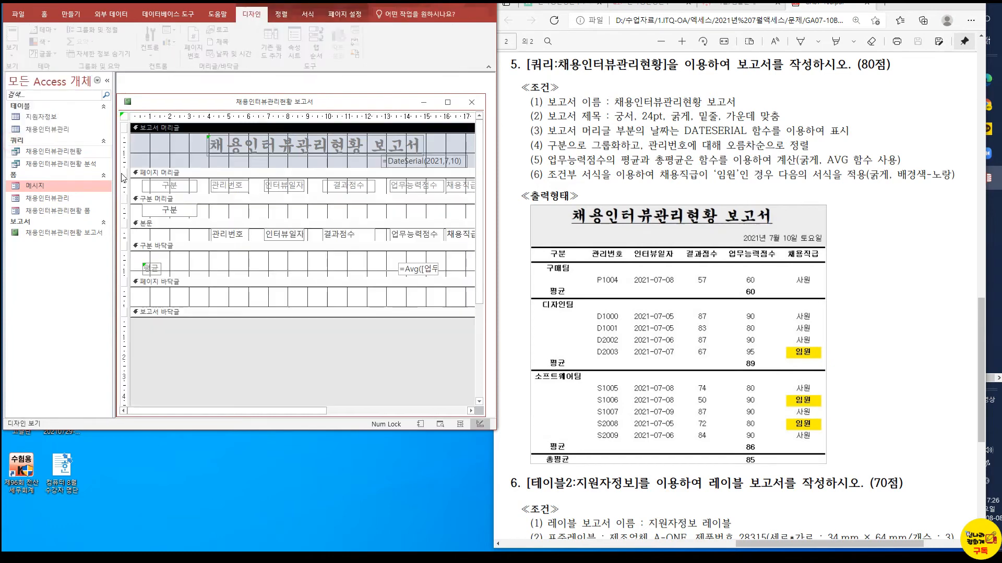
pyautogui.click(172, 188)
pyautogui.keyDown('shift'); pyautogui.click(222, 187); pyautogui.keyUp('shift')
pyautogui.keyDown('shift'); pyautogui.click(284, 186); pyautogui.keyUp('shift')
pyautogui.keyDown('shift'); pyautogui.click(348, 186); pyautogui.keyUp('shift')
pyautogui.keyDown('shift'); pyautogui.click(408, 189); pyautogui.keyUp('shift')
pyautogui.keyDown('shift'); pyautogui.click(448, 190); pyautogui.keyUp('shift')
pyautogui.click(306, 15)
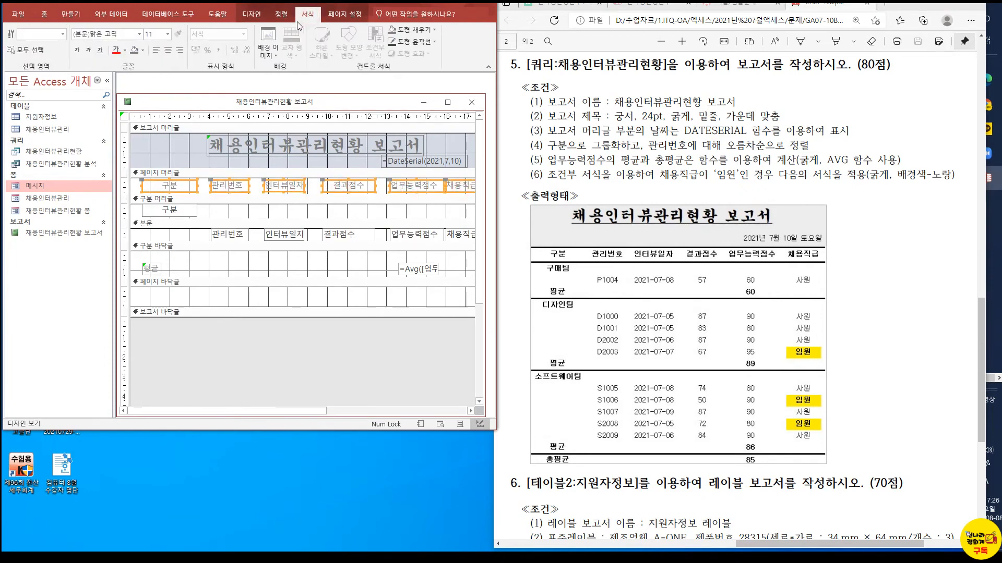
pyautogui.click(78, 50)
# Left-align the 구분 label in the page header and the 구분 text box in the group header
pyautogui.click(185, 211)
pyautogui.keyDown('shift'); pyautogui.click(183, 186); pyautogui.keyUp('shift')
pyautogui.click(156, 52)
pyautogui.click(206, 217)
# Extend the 관리번호 detail text box to the left, check it in report view, and extend the 관리번호 label to match
pyautogui.click(215, 235)
pyautogui.moveTo(209, 235); pyautogui.dragTo(194, 236)
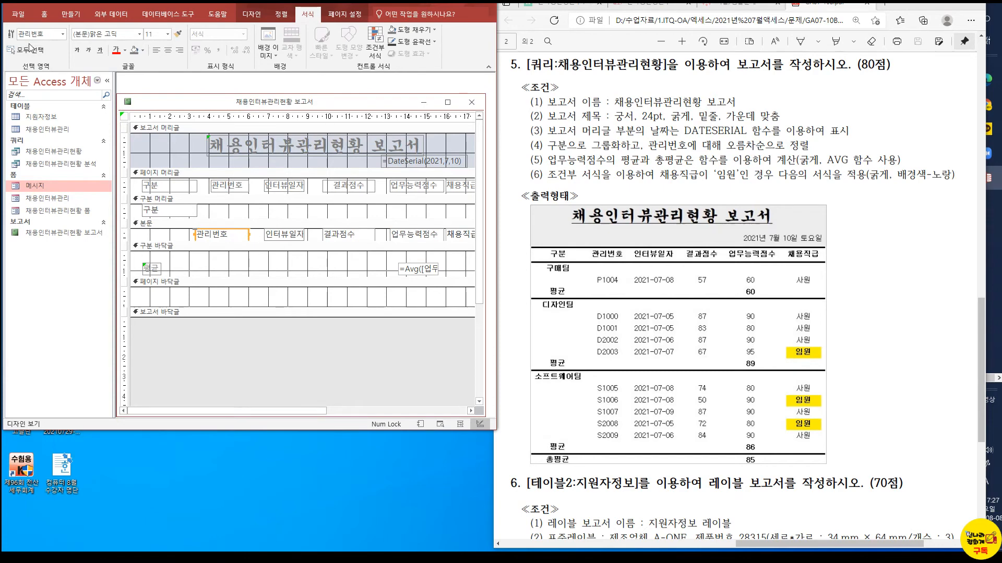
pyautogui.click(44, 14)
pyautogui.click(19, 41)
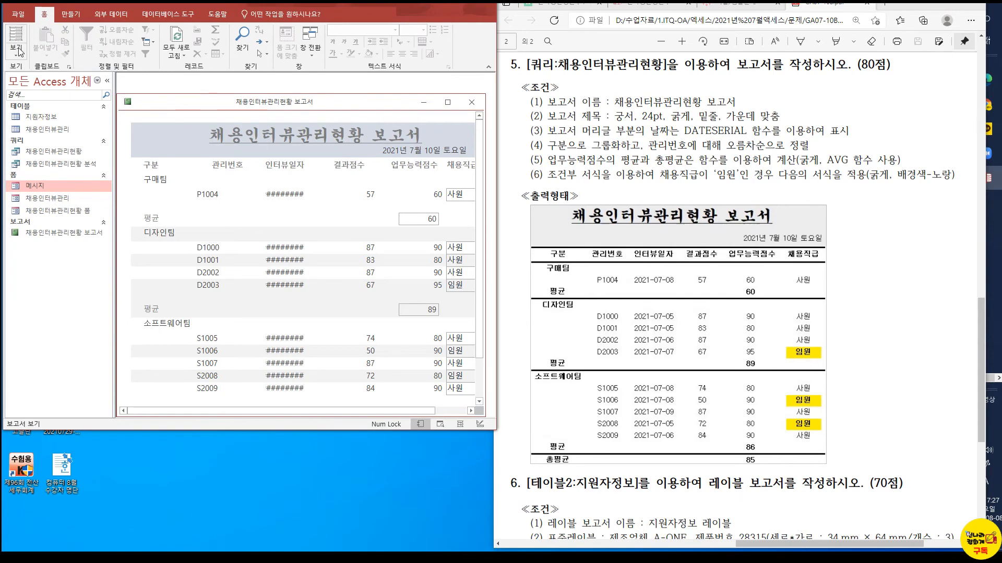
pyautogui.click(16, 51)
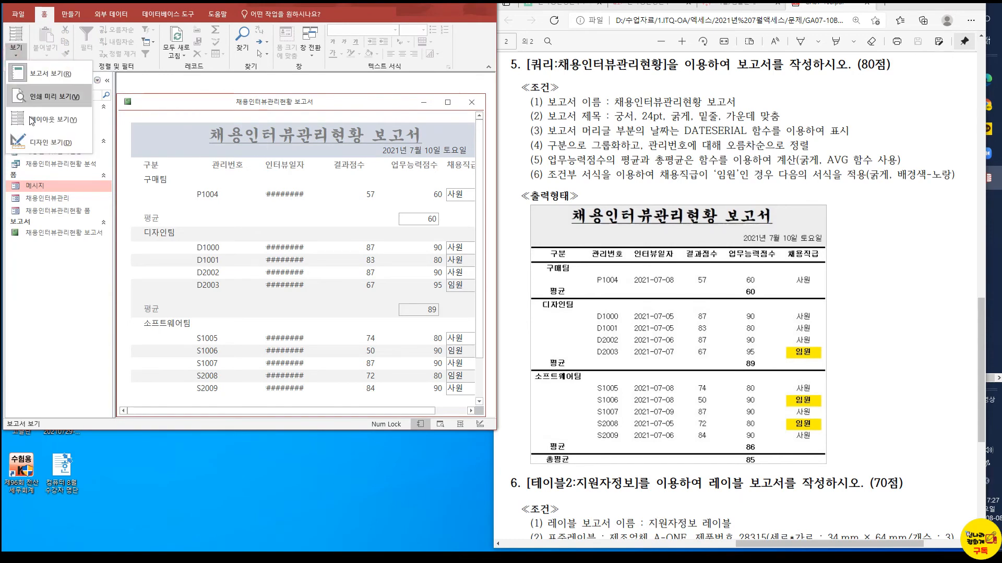
pyautogui.click(50, 142)
pyautogui.moveTo(209, 185); pyautogui.dragTo(194, 185)
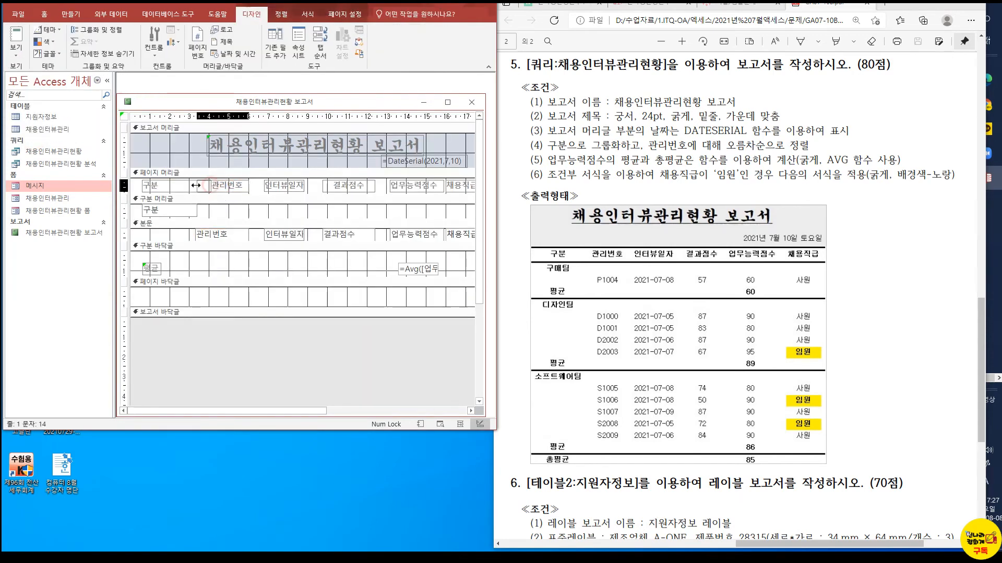
# Extend the 인터뷰일자 label in the page header and the 인터뷰일자 detail text box together to the left
pyautogui.click(280, 189)
pyautogui.keyDown('shift'); pyautogui.click(272, 236); pyautogui.keyUp('shift')
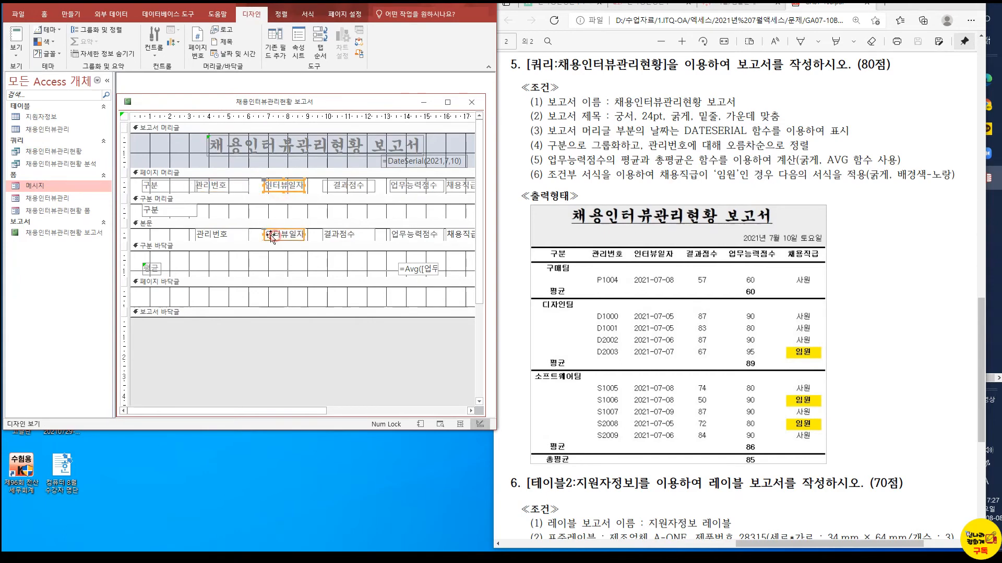
pyautogui.moveTo(268, 238); pyautogui.dragTo(250, 236)
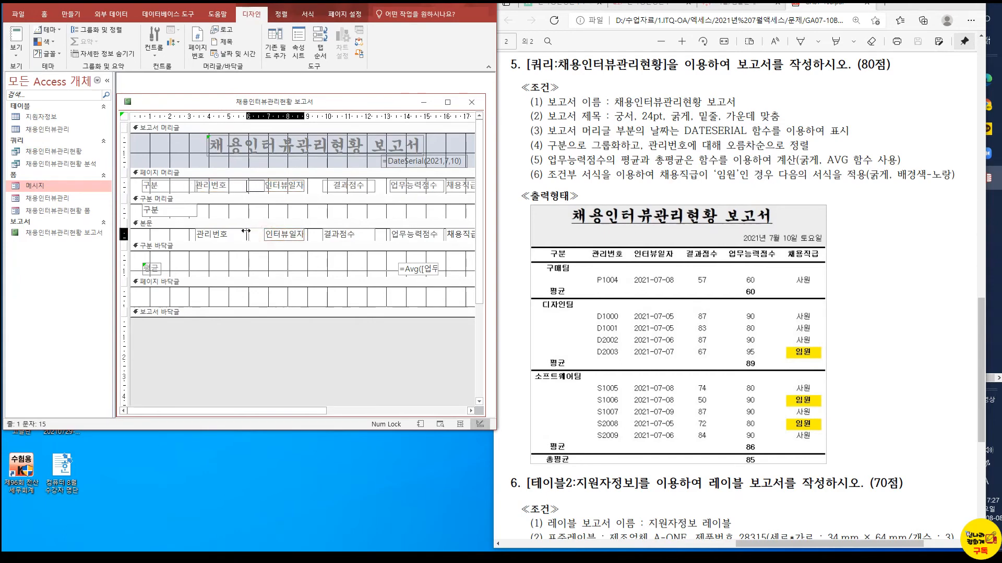
pyautogui.click(305, 233)
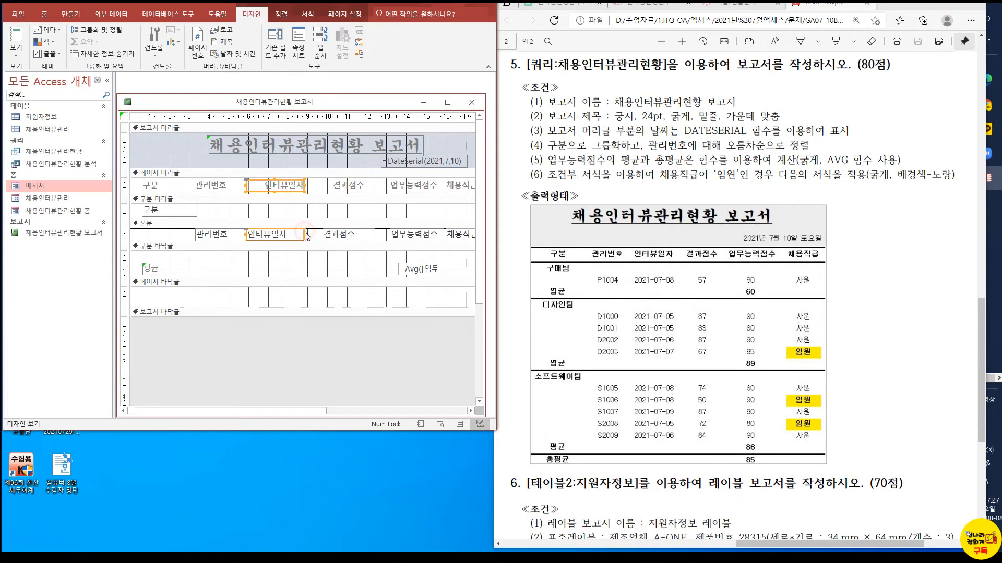
# Apply bold to the 구분 text box in the 구분 group header
pyautogui.click(167, 210)
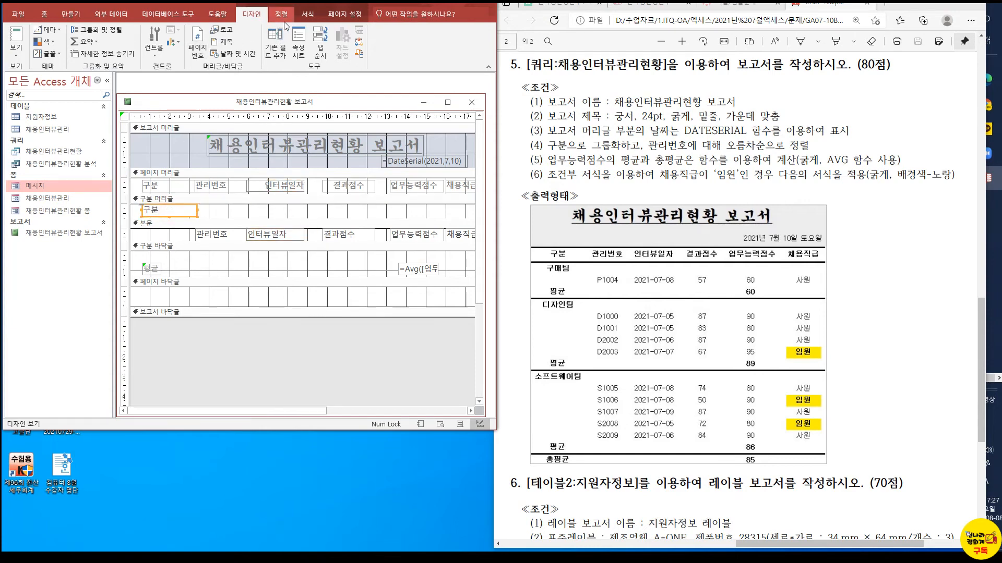
pyautogui.click(308, 14)
pyautogui.click(76, 50)
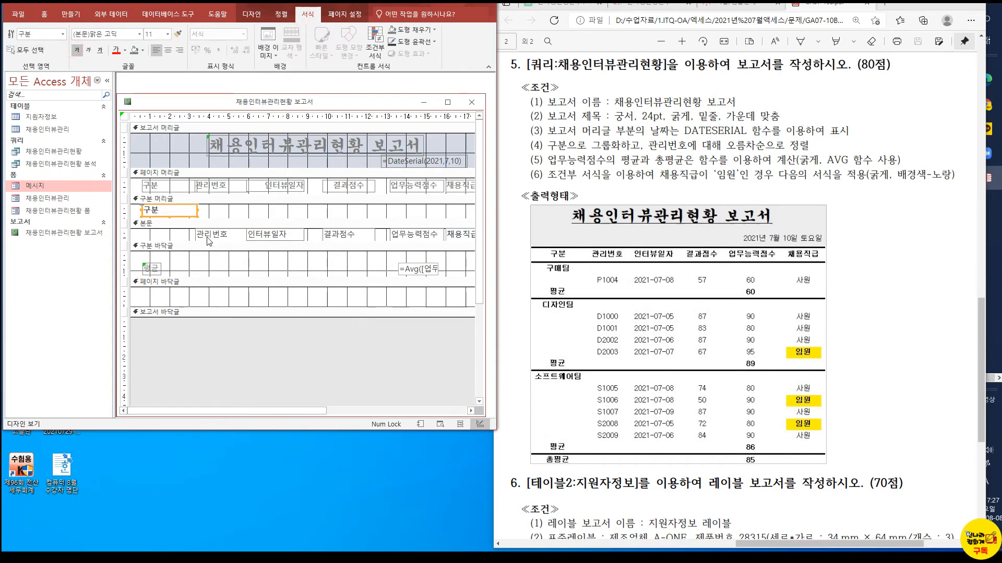
pyautogui.click(190, 186)
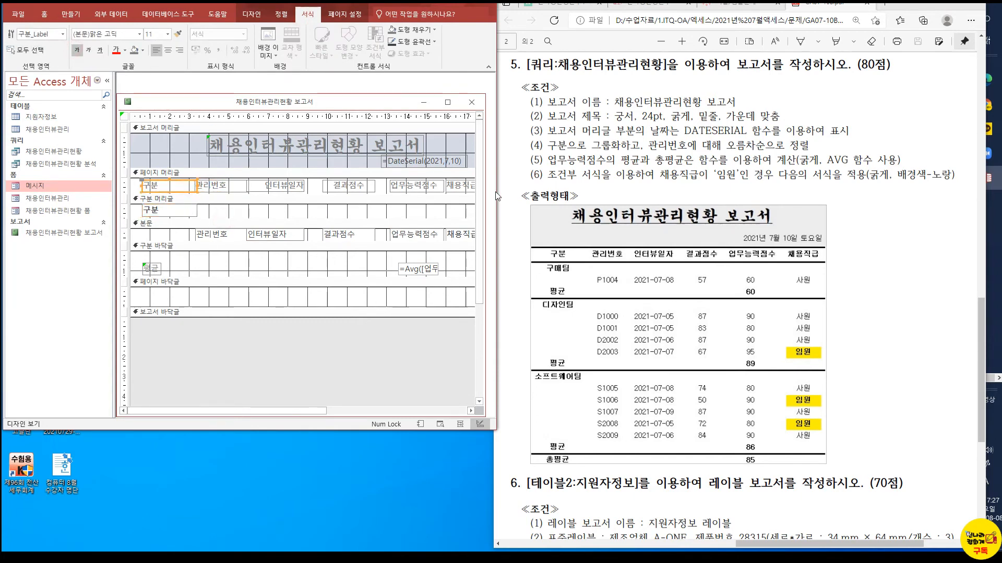
# Widen the Access window and the report design window until the full report width fits, including the 채용직급 column
pyautogui.moveTo(499, 193); pyautogui.dragTo(637, 195)
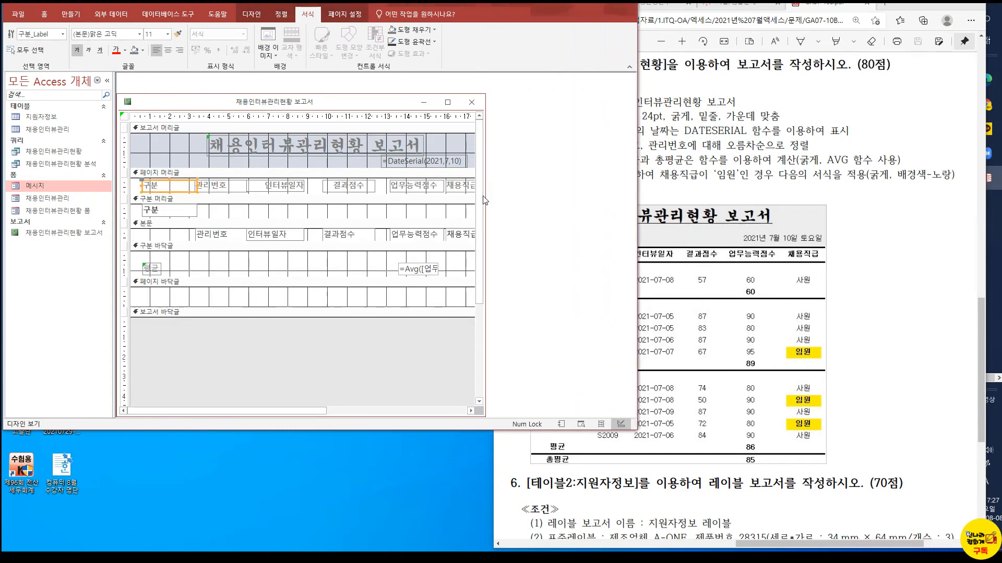
pyautogui.moveTo(484, 197); pyautogui.dragTo(604, 197)
pyautogui.click(539, 190)
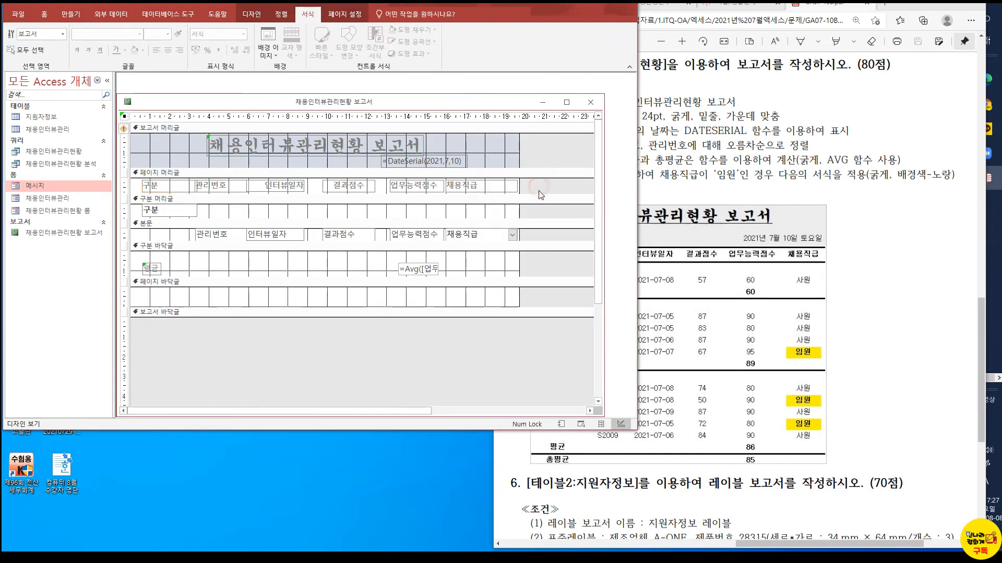
# Select all page header column labels to check their bold formatting, and inspect the 인터뷰일자 label's properties
pyautogui.moveTo(542, 199); pyautogui.dragTo(139, 177)
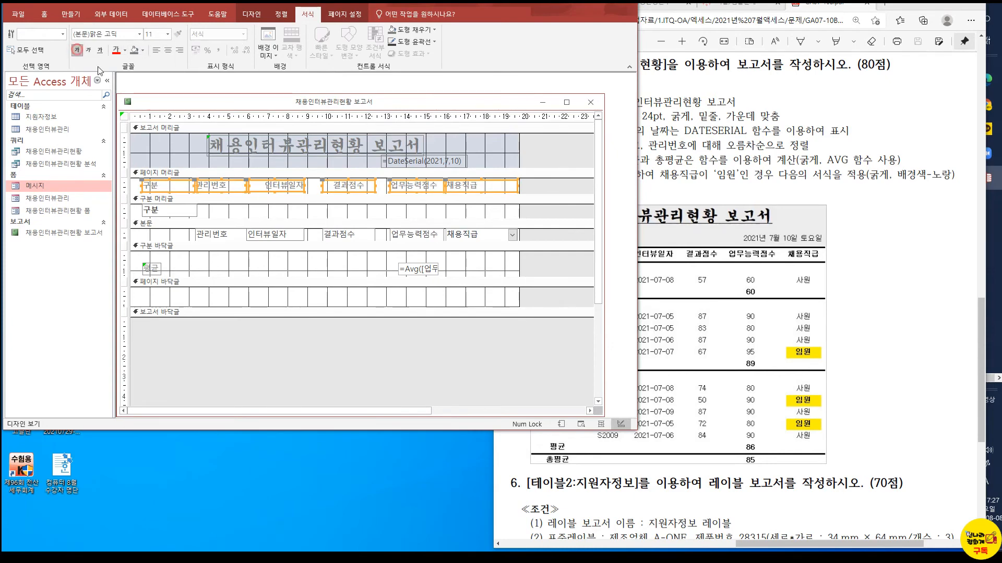
pyautogui.click(535, 190)
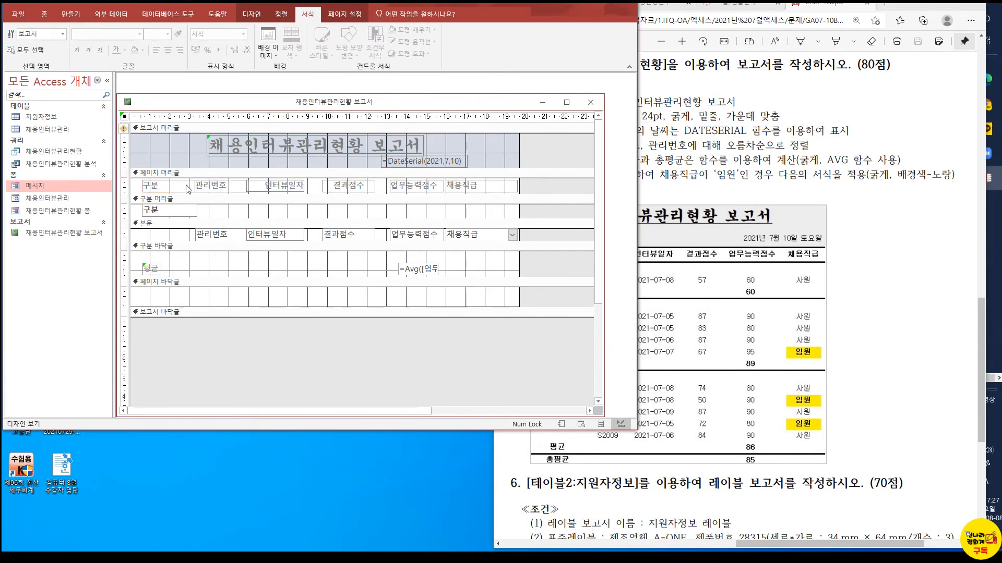
pyautogui.click(536, 203)
pyautogui.doubleClick(537, 209)
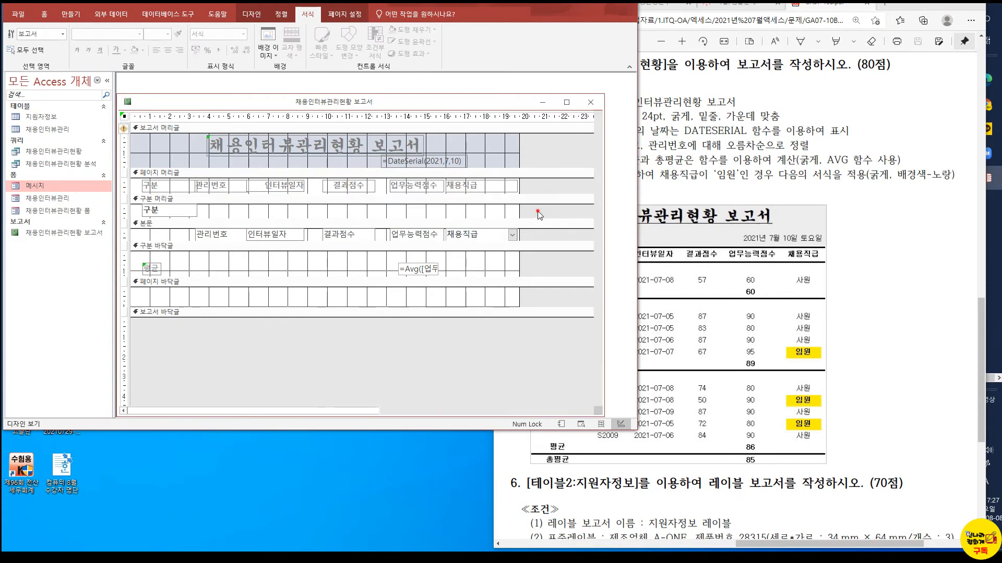
pyautogui.click(269, 188)
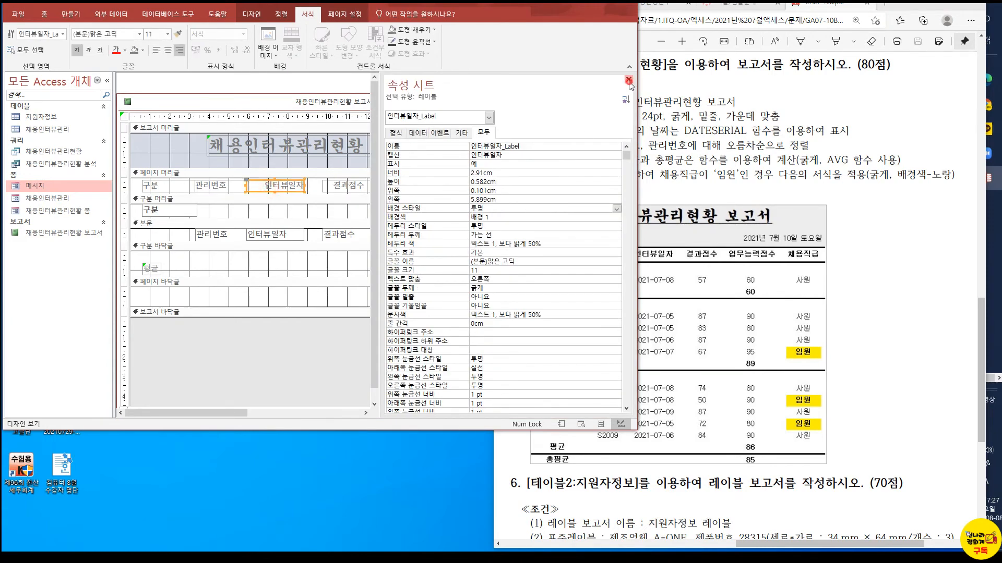
pyautogui.click(629, 79)
# Toggle bold on the 채용직급 label in the page header and check the 업무능력점수 and 결과점수 labels' formatting
pyautogui.click(503, 186)
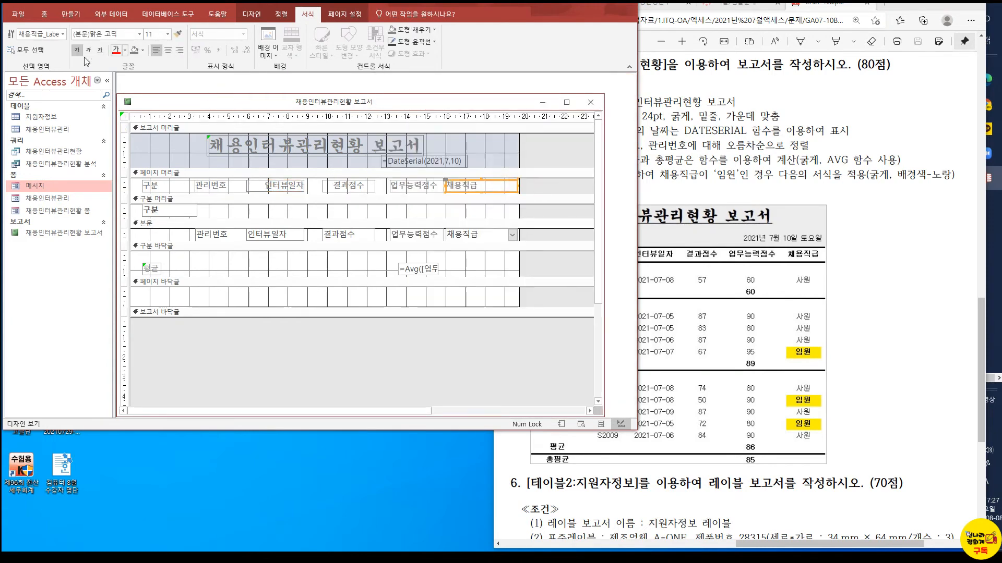
pyautogui.click(77, 51)
pyautogui.click(392, 187)
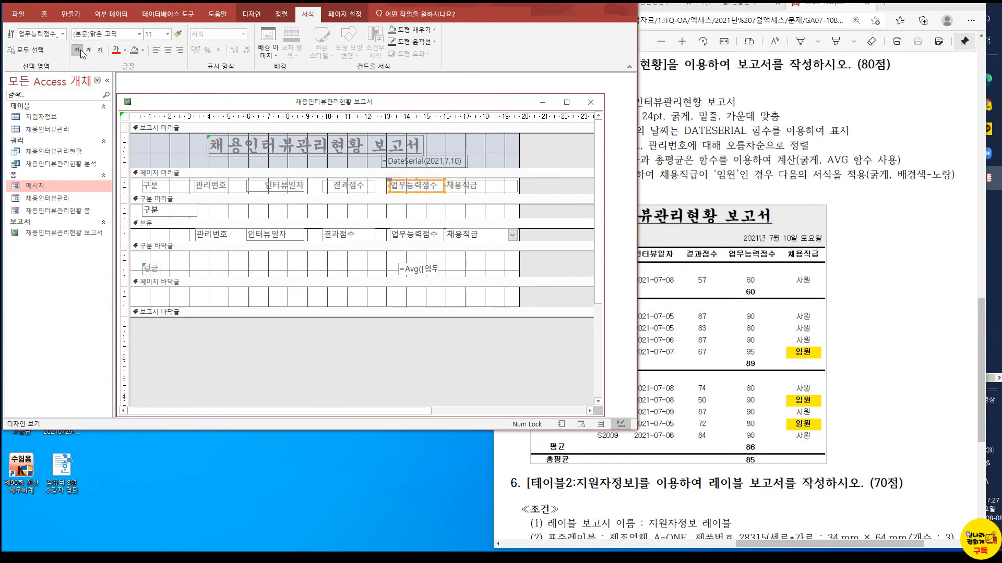
pyautogui.click(340, 182)
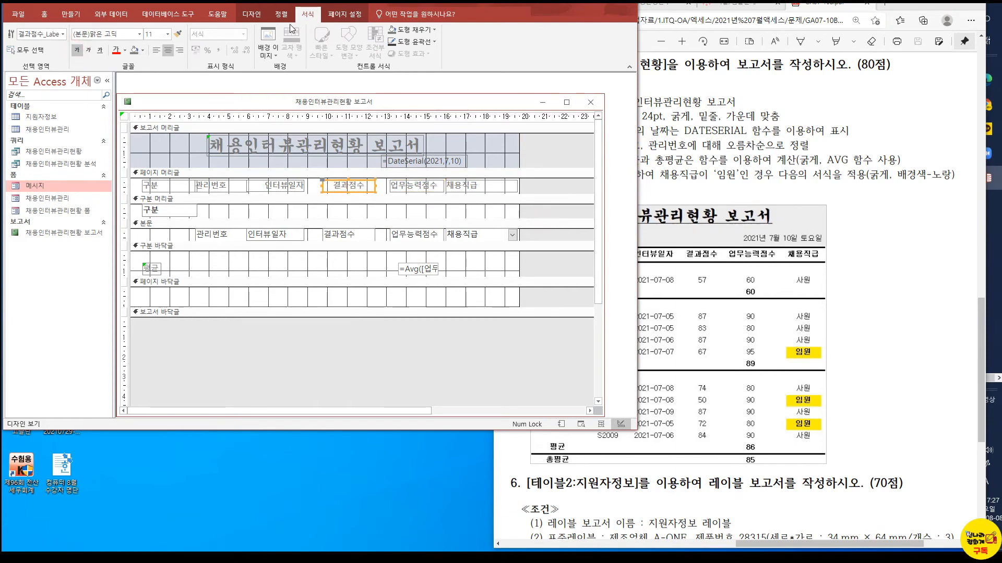
# Draw a horizontal line about 20 cm wide above the column labels in the page header and check it in report view
pyautogui.click(251, 14)
pyautogui.click(363, 56)
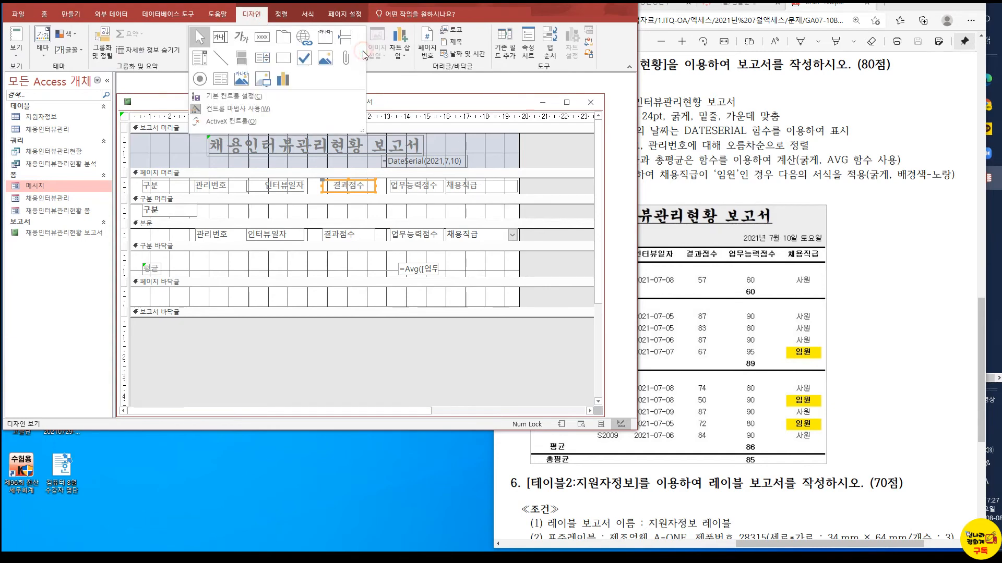
pyautogui.click(221, 58)
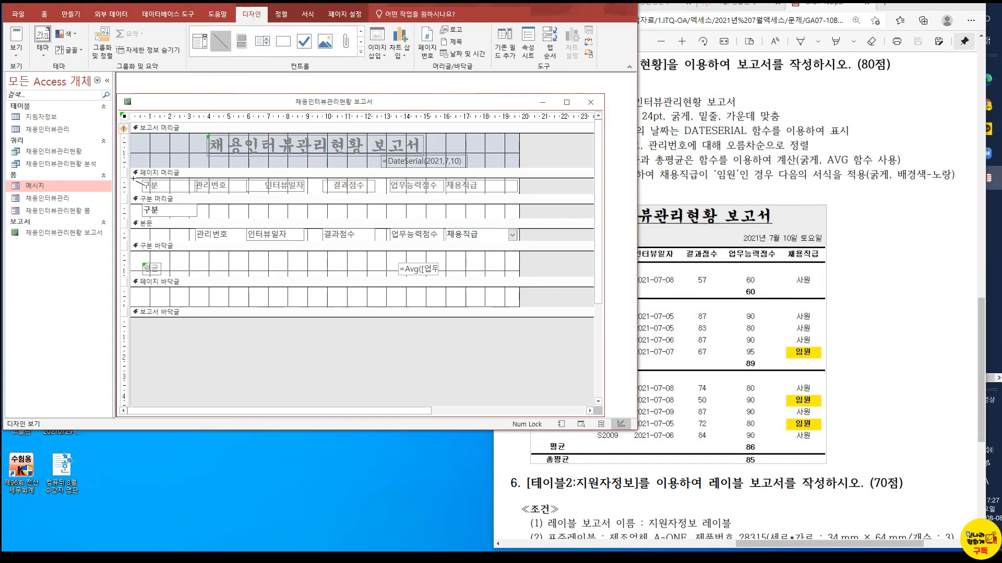
pyautogui.moveTo(131, 179); pyautogui.dragTo(526, 180)
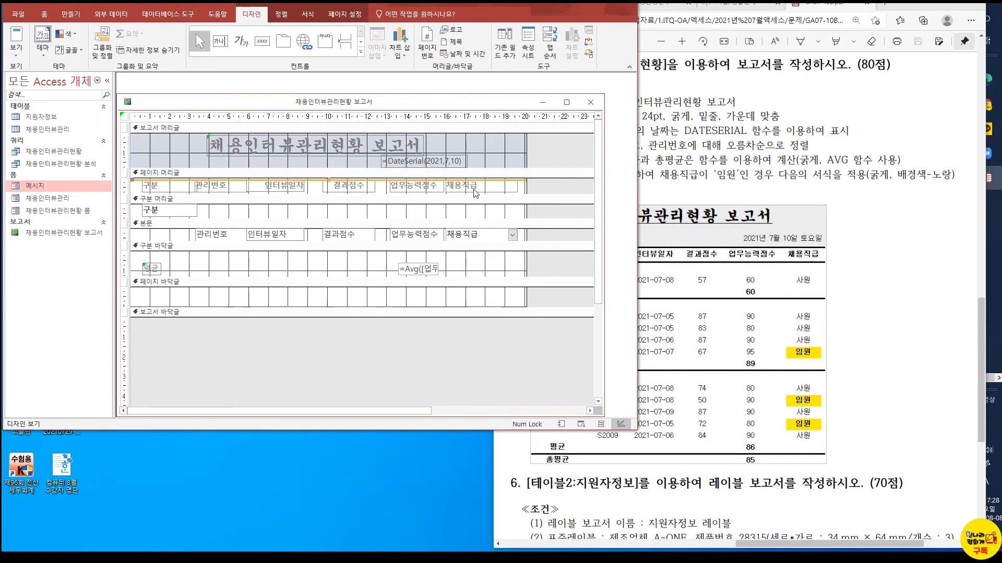
pyautogui.click(18, 36)
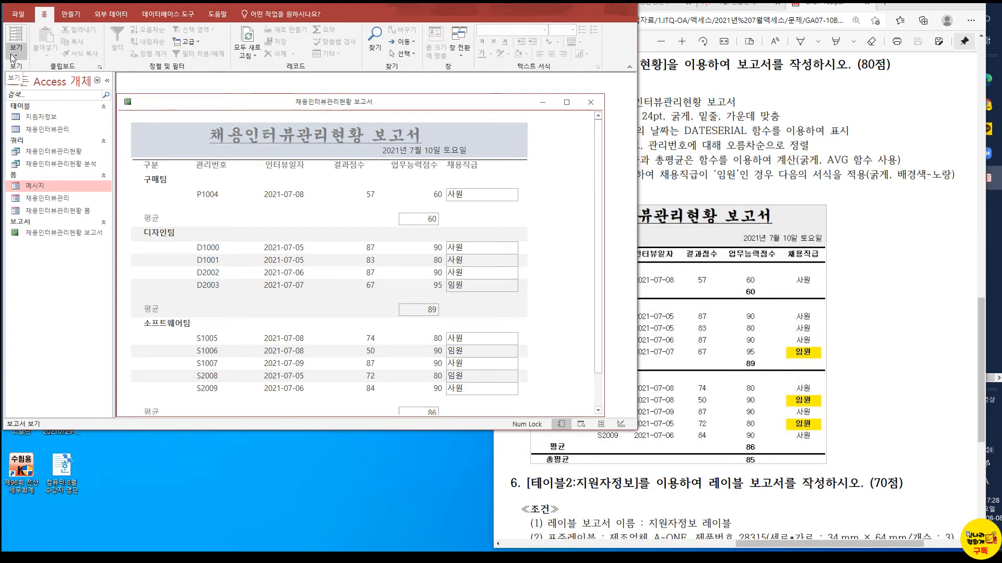
pyautogui.click(16, 52)
pyautogui.click(19, 141)
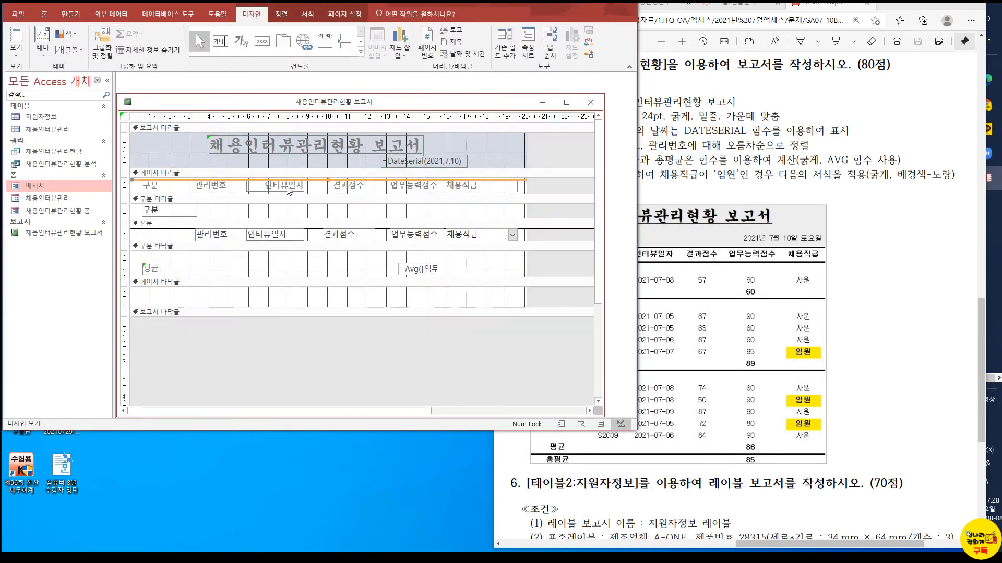
pyautogui.rightClick(182, 180)
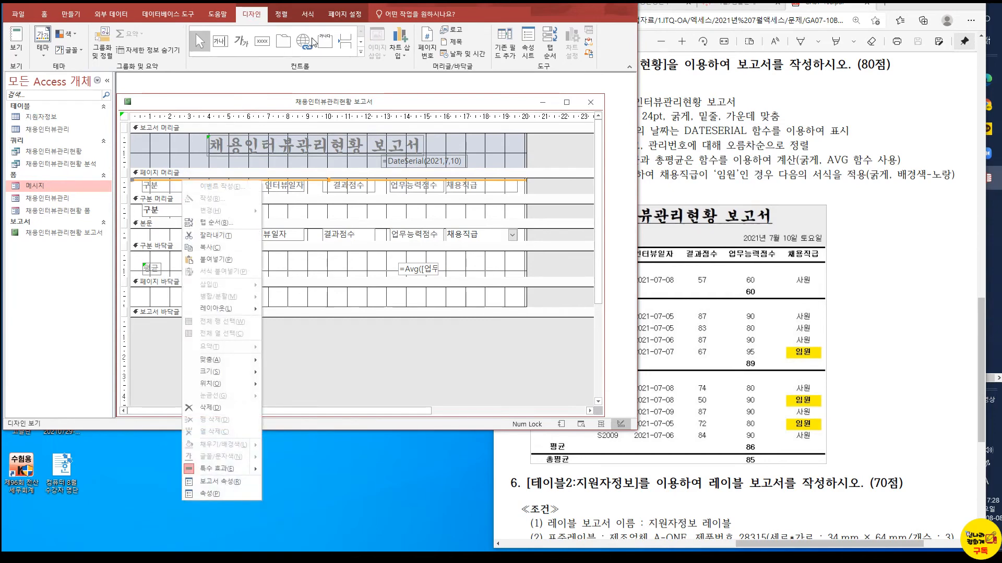
pyautogui.click(311, 19)
pyautogui.click(282, 16)
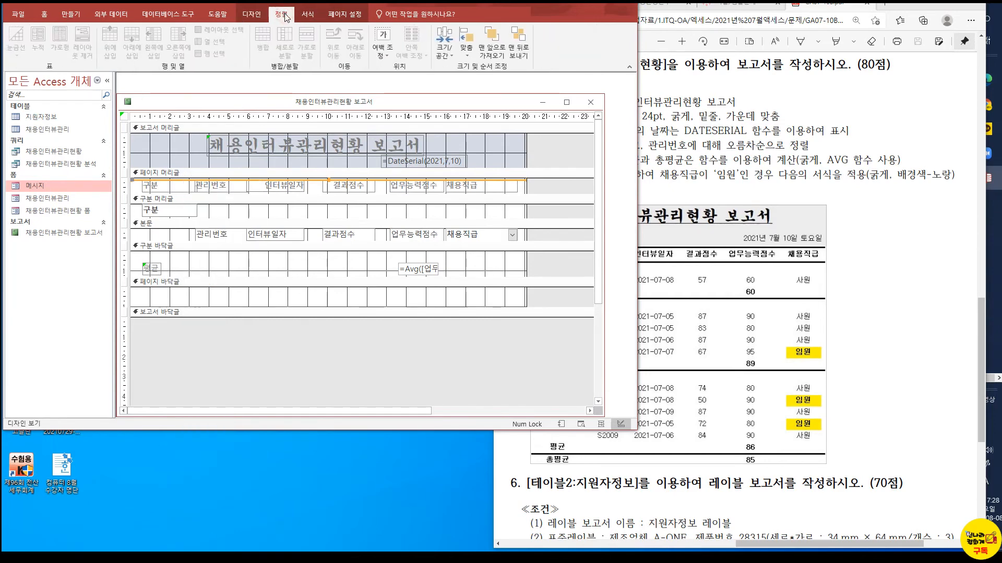
pyautogui.click(308, 15)
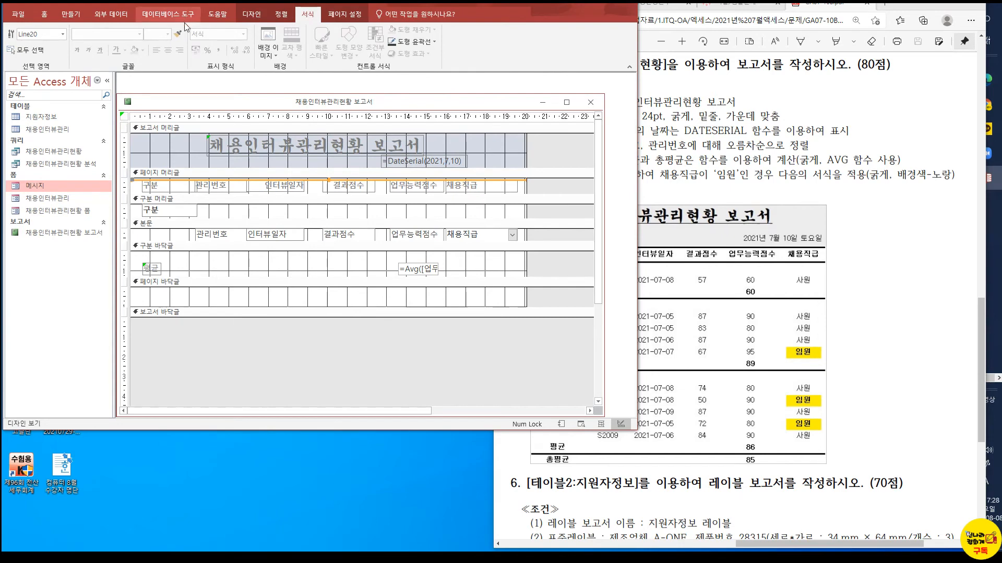
pyautogui.click(251, 14)
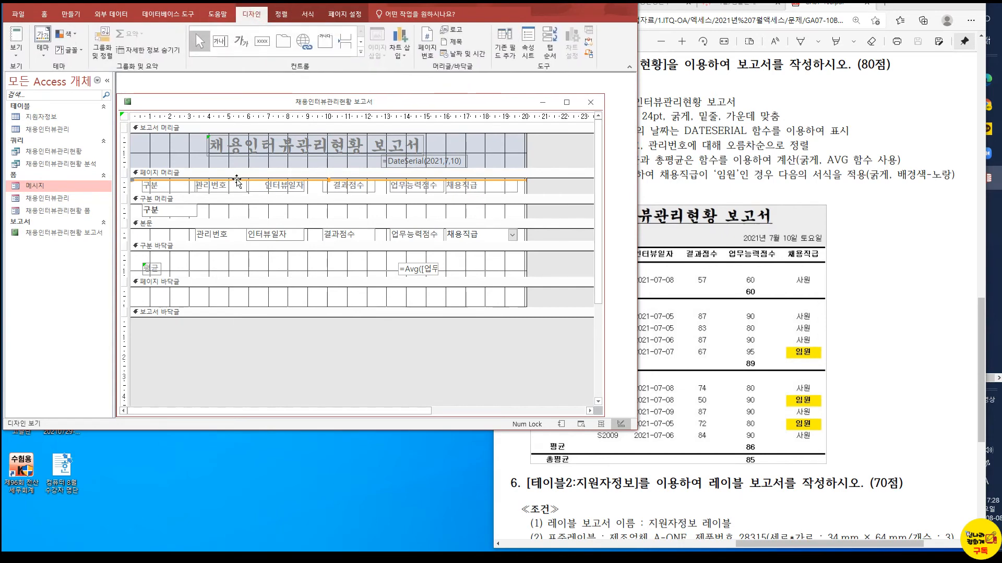
# Set the page header line's border width (테두리 두께) to 3 pt and check it in report view
pyautogui.rightClick(238, 180)
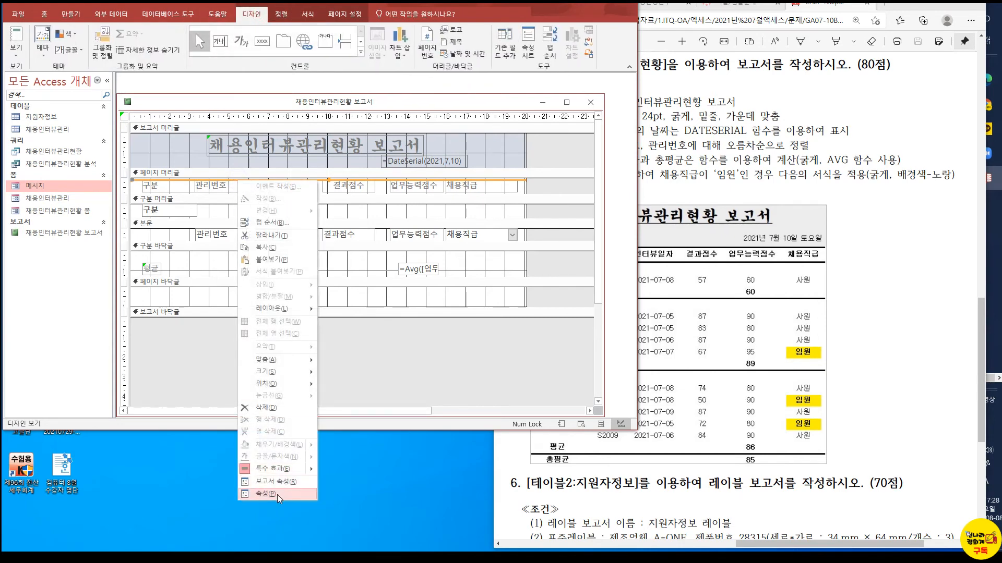
pyautogui.click(261, 488)
pyautogui.click(517, 217)
pyautogui.click(625, 217)
pyautogui.click(478, 253)
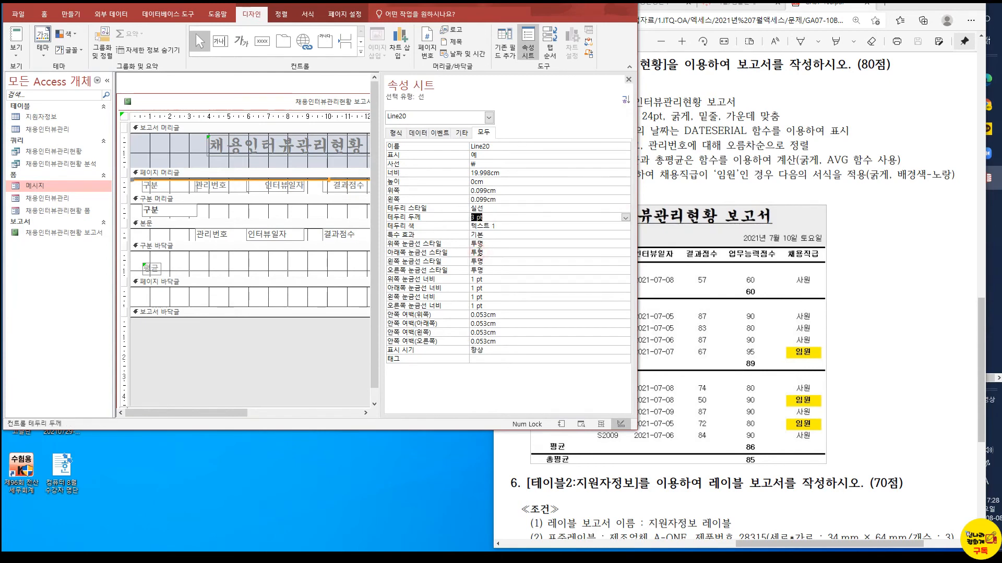
pyautogui.click(323, 198)
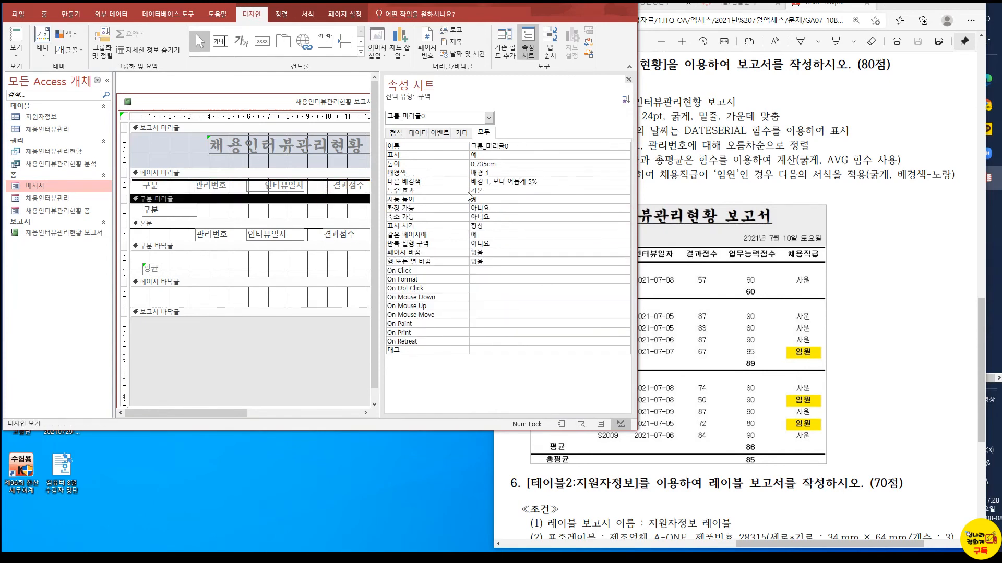
pyautogui.click(319, 180)
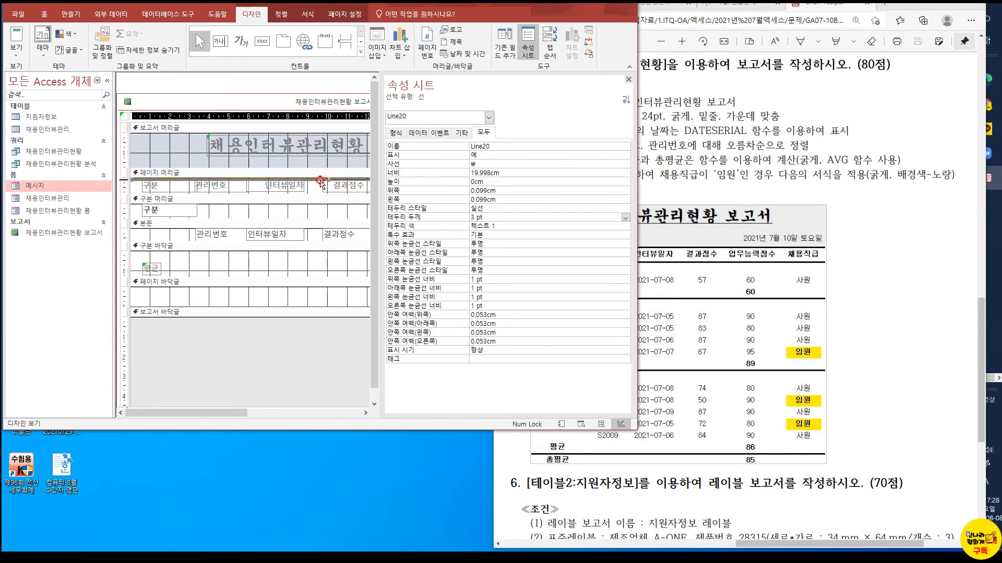
pyautogui.click(15, 38)
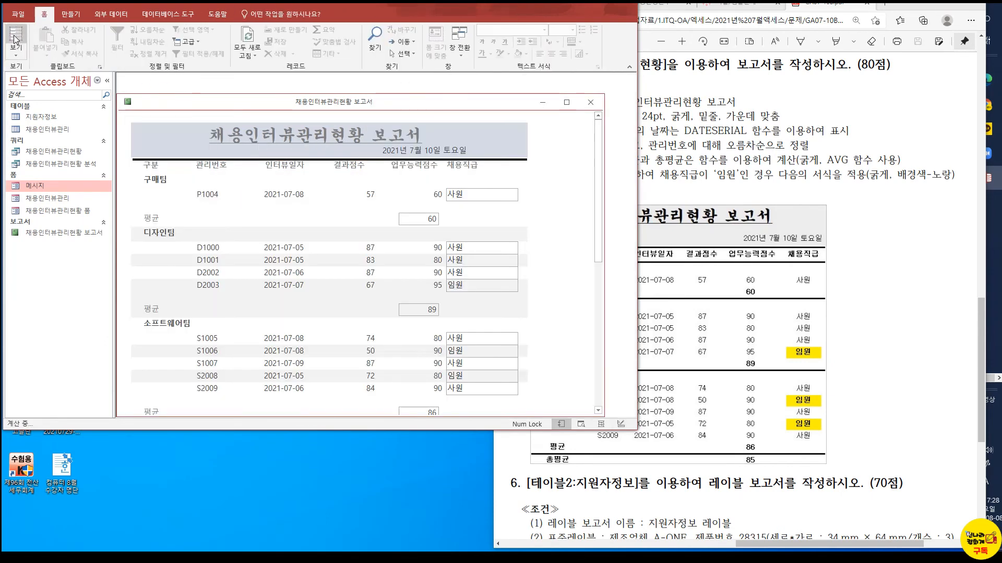
pyautogui.click(16, 51)
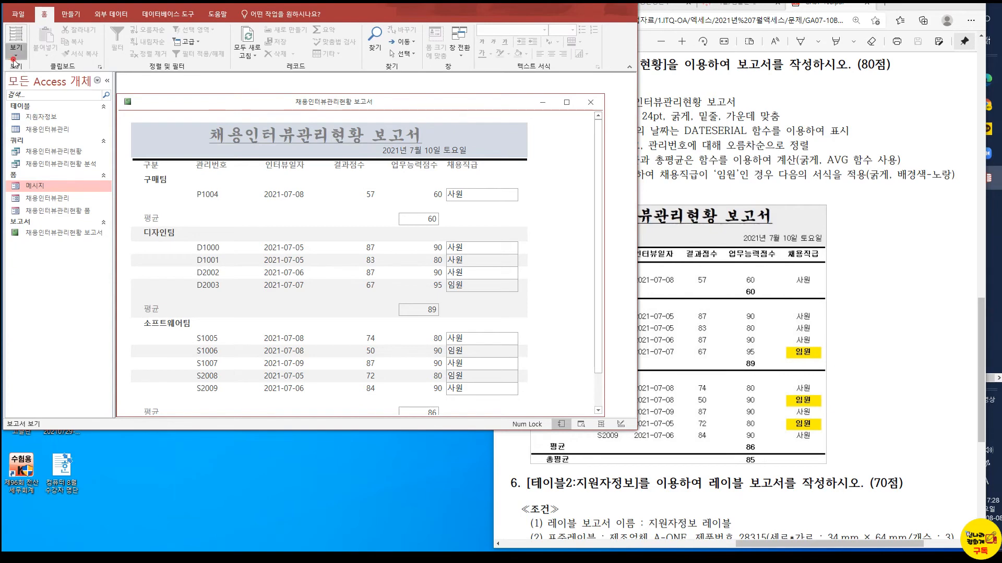
pyautogui.click(42, 142)
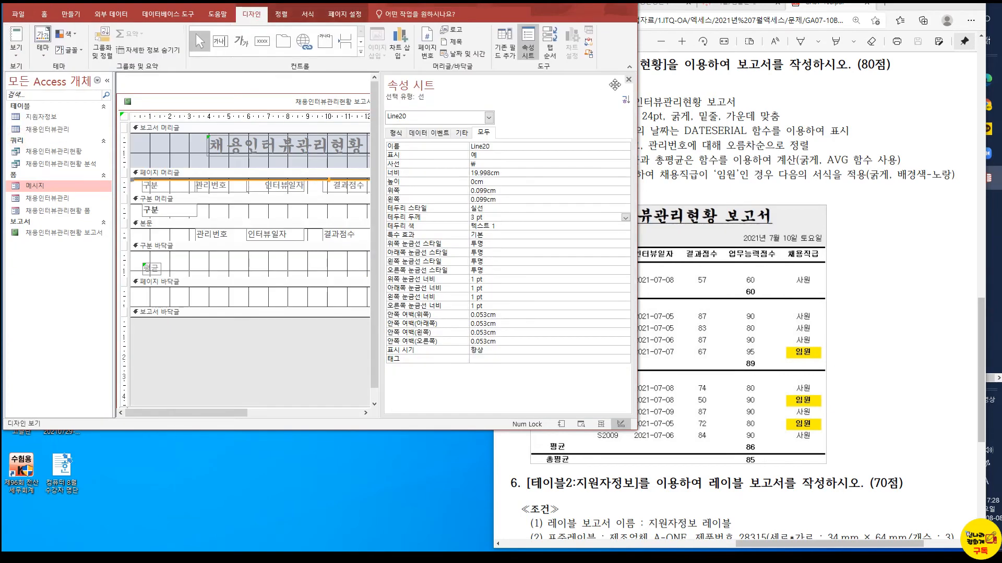
pyautogui.click(629, 80)
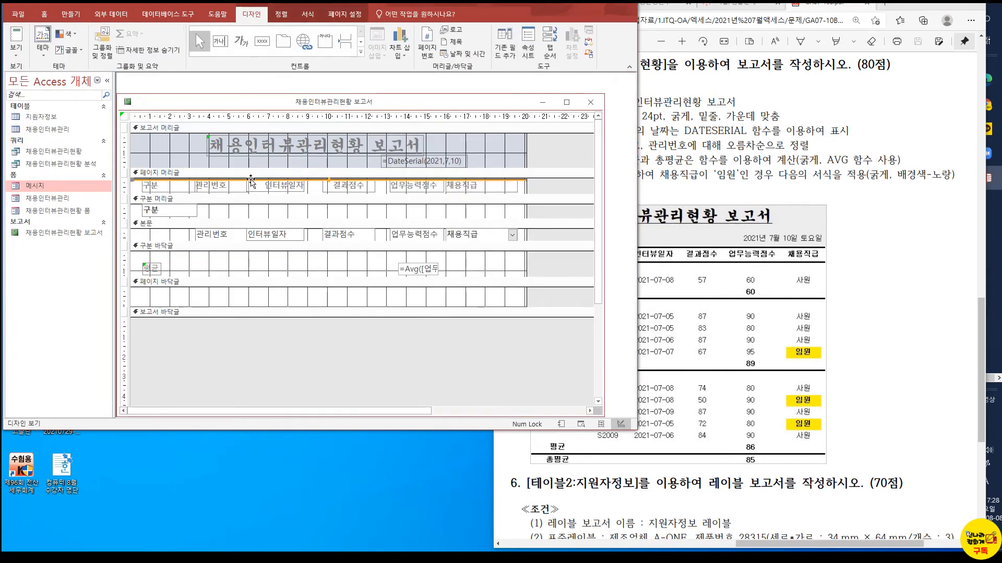
# Duplicate the 3 pt line, placing one copy below the page header column labels and another along the lower edge of the 구분 group header
pyautogui.click(252, 204)
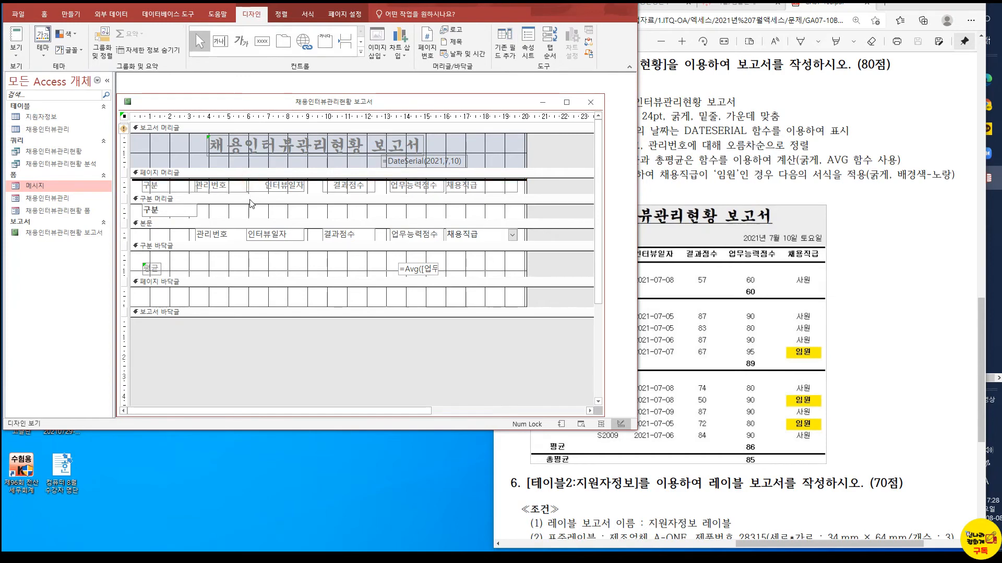
pyautogui.click(254, 181)
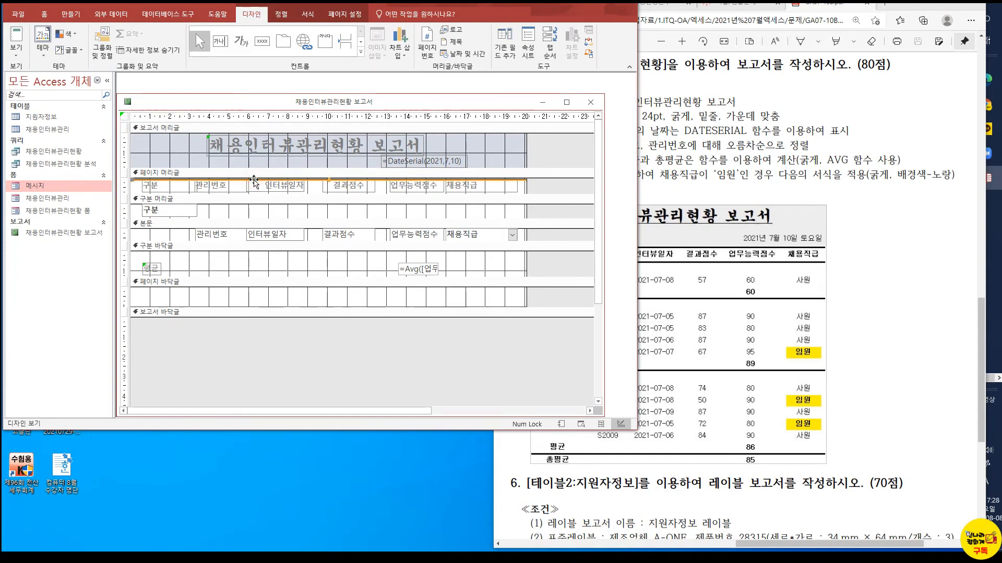
pyautogui.hotkey('ctrl', 'v')
pyautogui.press('Down')
pyautogui.press('Down')
pyautogui.press('Down')
pyautogui.press('Down')
pyautogui.press('Down')
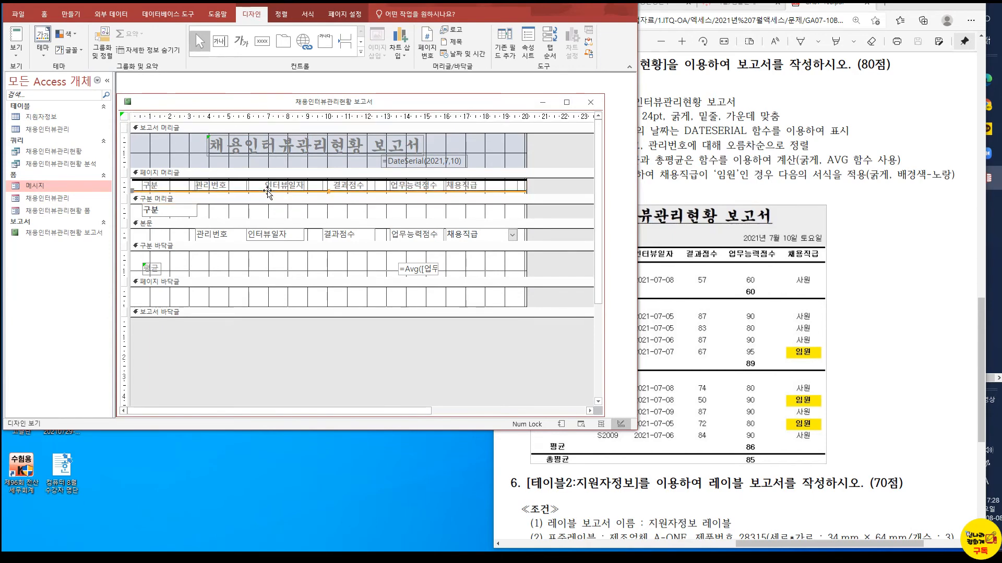
pyautogui.press('Down')
pyautogui.press('Down')
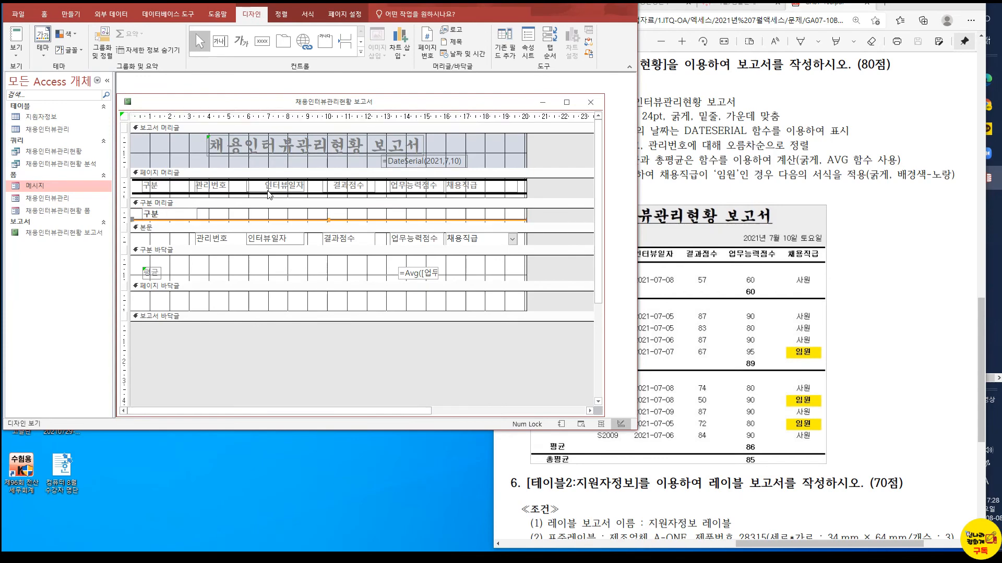
pyautogui.press('Down')
pyautogui.press('Down')
pyautogui.press('Down')
pyautogui.press('Down')
pyautogui.press('Down')
pyautogui.press('Down')
pyautogui.press('Down')
pyautogui.press('Down')
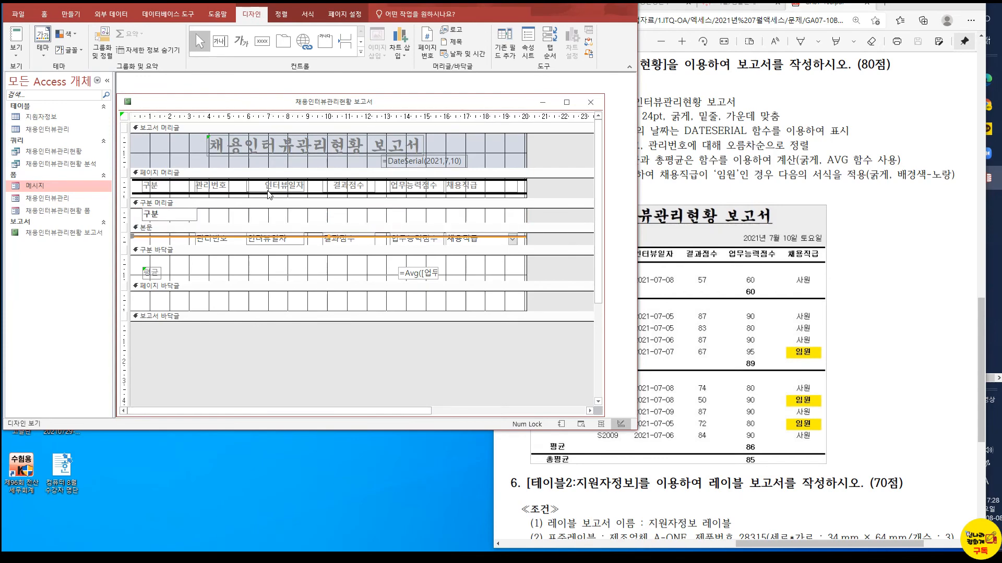
pyautogui.press('Up')
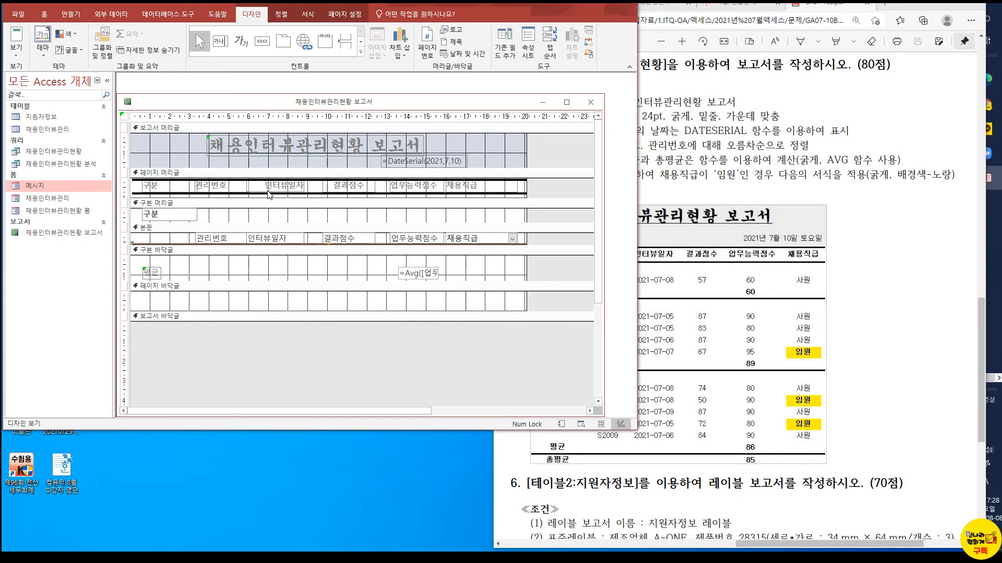
pyautogui.press('Down')
pyautogui.press('Down')
pyautogui.press('Up')
pyautogui.press('Up')
pyautogui.press('Up')
pyautogui.press('Up')
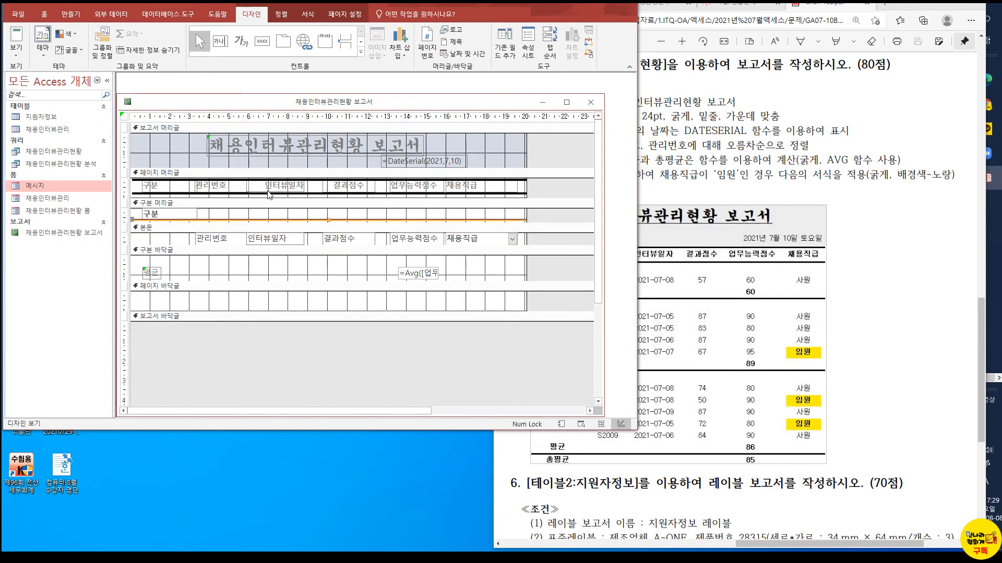
# Move the 3 pt line from the 구분 group header to the upper edge of the page footer
pyautogui.press('Down')
pyautogui.press('Down')
pyautogui.press('Down')
pyautogui.press('Up')
pyautogui.press('Up')
pyautogui.press('Up')
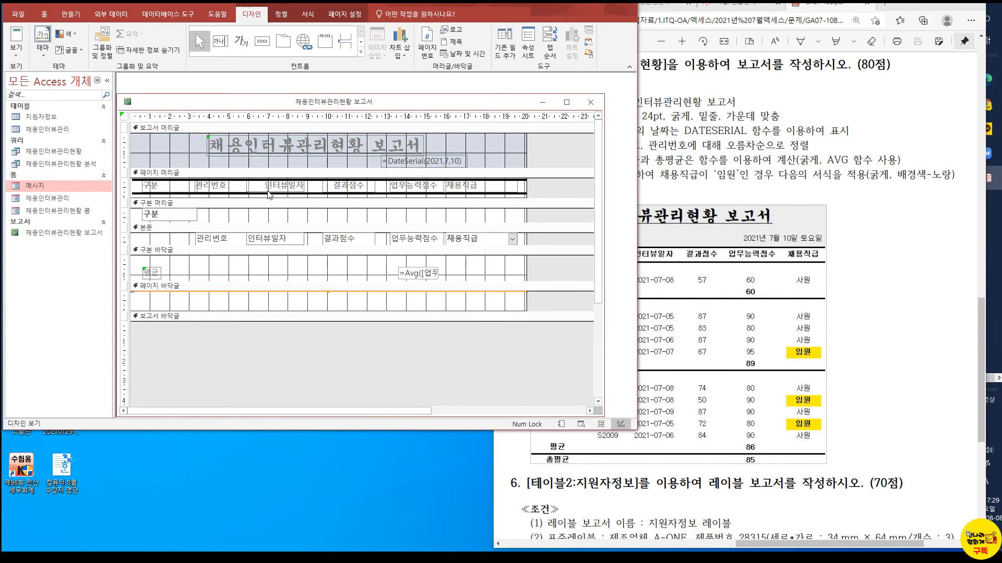
# Place another copy of the 3 pt line along the lower edge of the page footer and check it in report view
pyautogui.press('Down')
pyautogui.press('Down')
pyautogui.press('Down')
pyautogui.press('Down')
pyautogui.press('Down')
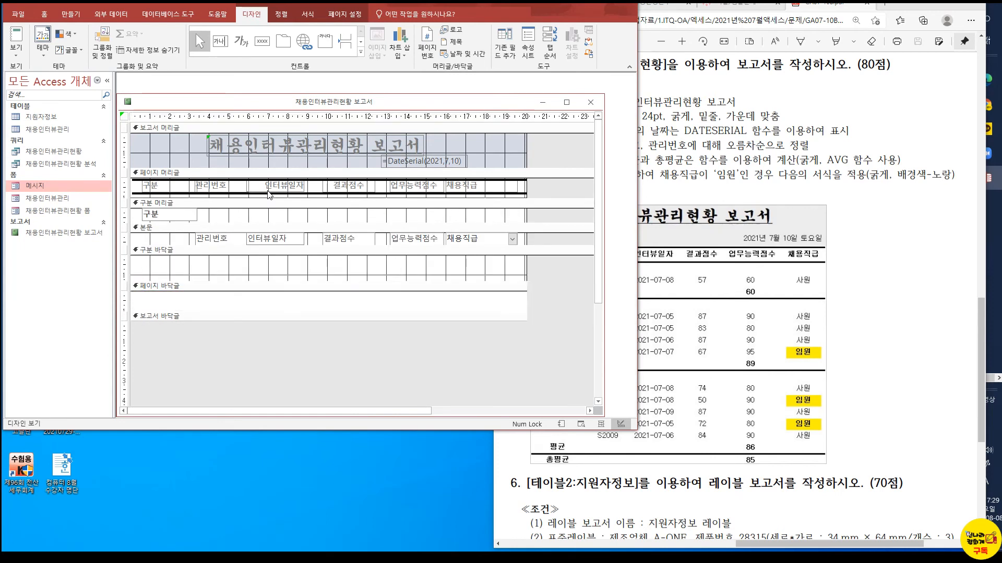
pyautogui.press('Down')
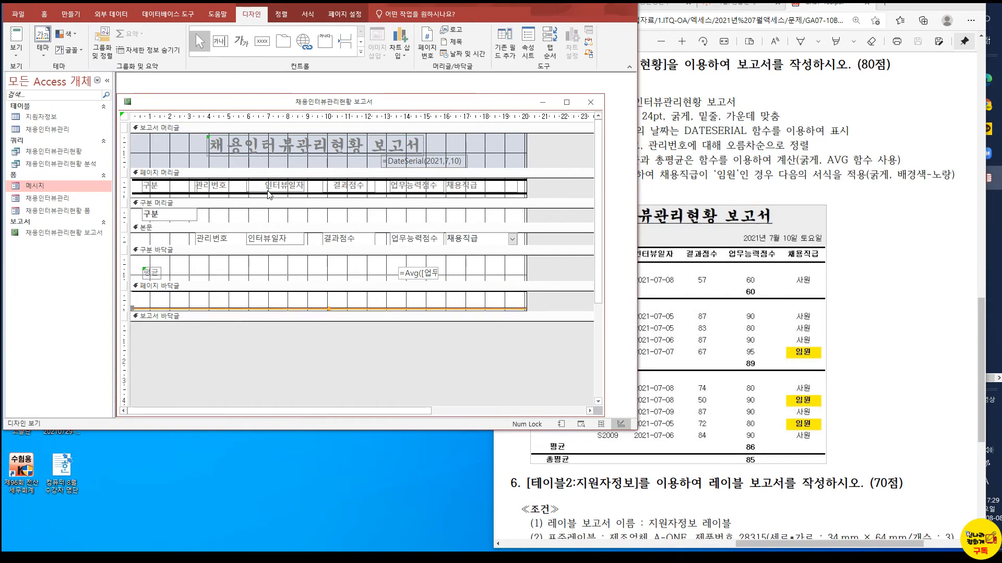
pyautogui.click(16, 38)
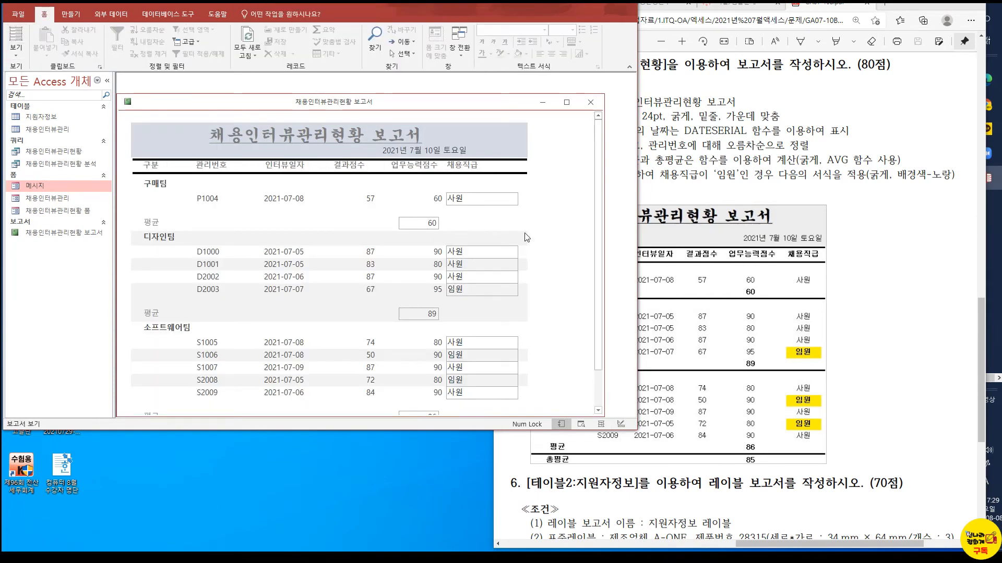
pyautogui.moveTo(597, 349); pyautogui.dragTo(598, 383)
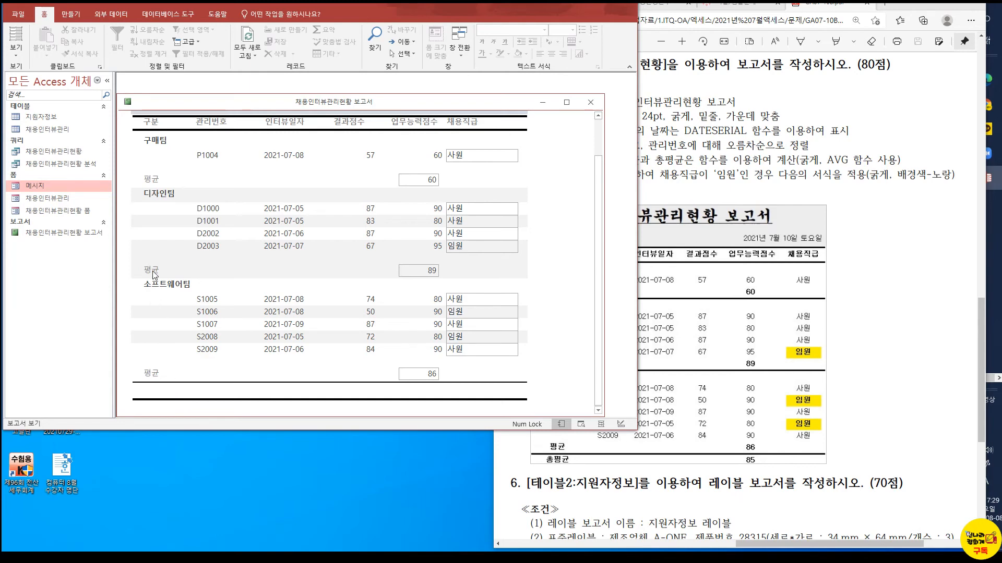
# Try the lower page footer line along the bottom edge of the 본문 section and check it in report view
pyautogui.click(16, 50)
pyautogui.click(22, 140)
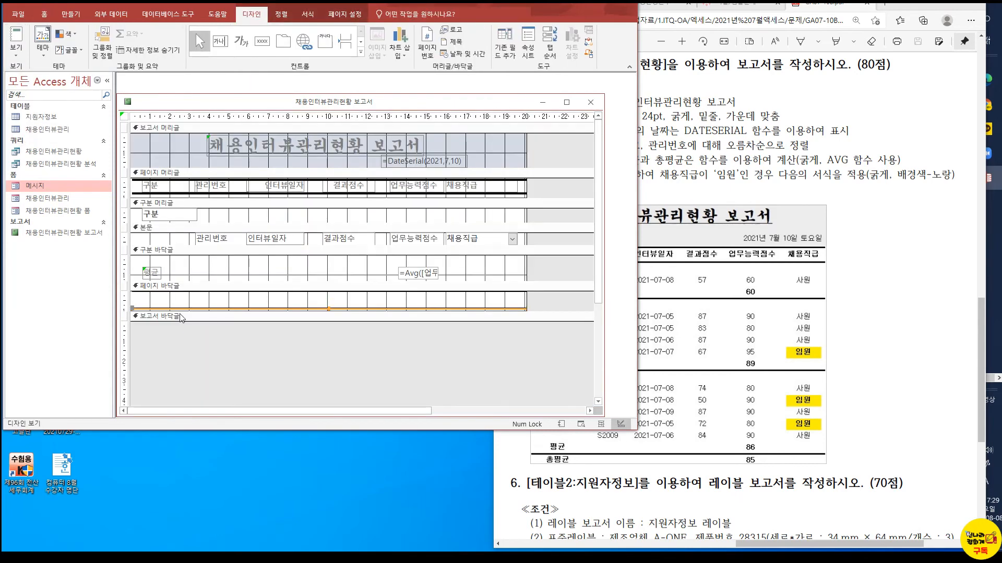
pyautogui.moveTo(180, 308)
pyautogui.mouseDown()
pyautogui.moveTo(180, 144)
pyautogui.moveTo(180, 232)
pyautogui.mouseUp()
pyautogui.press('Down')
pyautogui.press('Down')
pyautogui.press('Down')
pyautogui.press('Down')
pyautogui.press('Down')
pyautogui.press('Down')
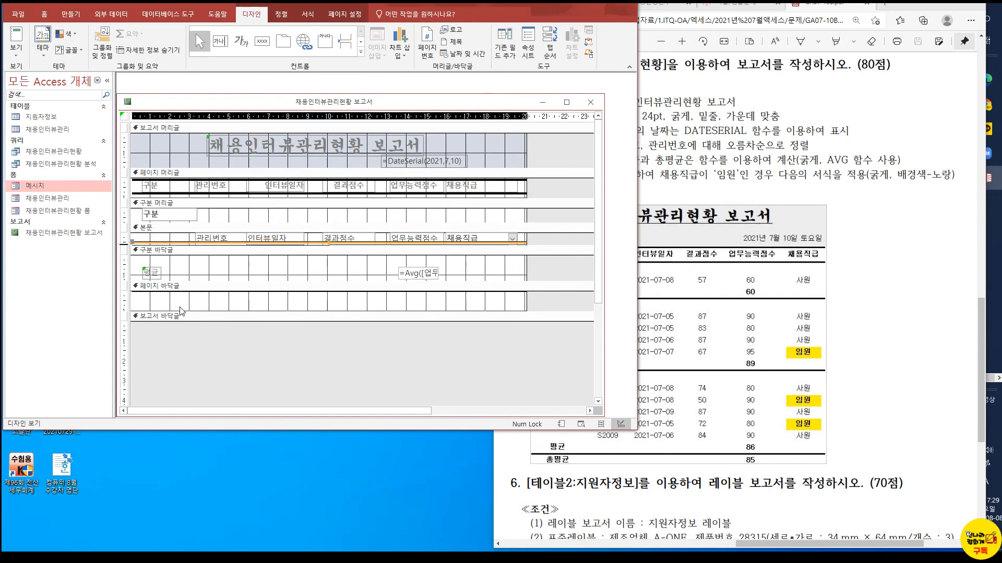
pyautogui.press('Up')
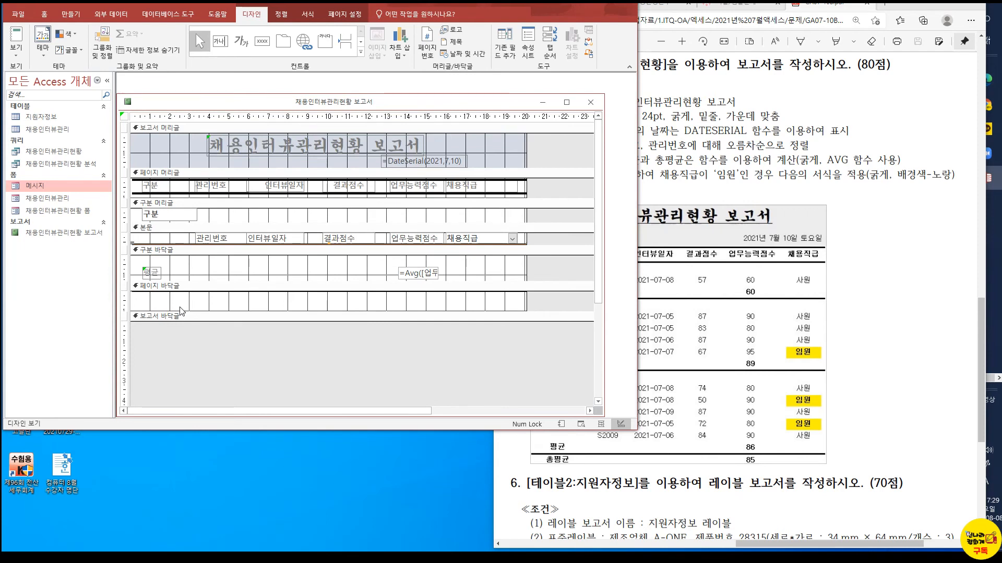
pyautogui.click(13, 37)
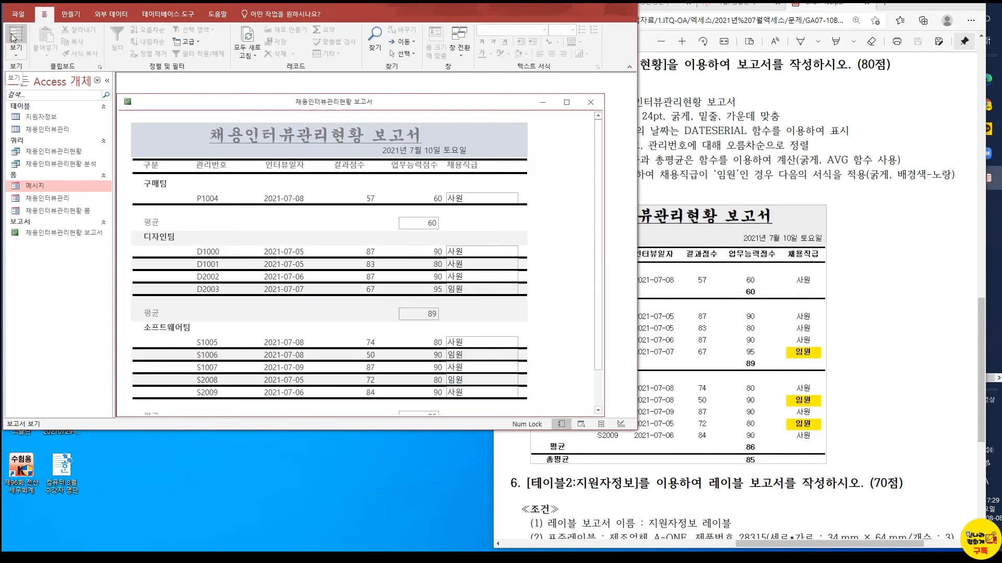
# Move the 3 pt line to the upper edge of the 구분 group footer and check it in report view
pyautogui.click(16, 53)
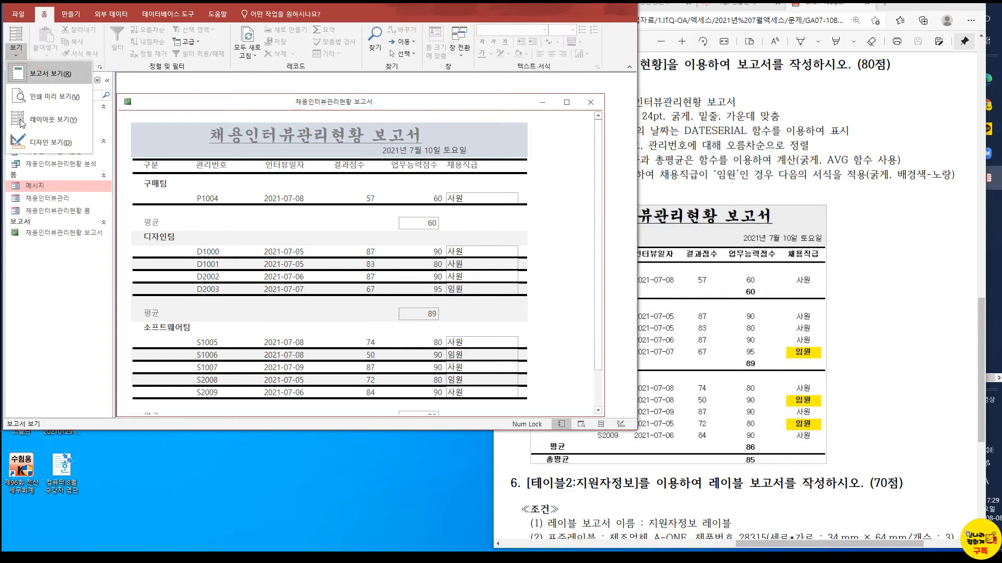
pyautogui.click(47, 137)
pyautogui.moveTo(337, 244); pyautogui.dragTo(337, 248)
pyautogui.click(337, 251)
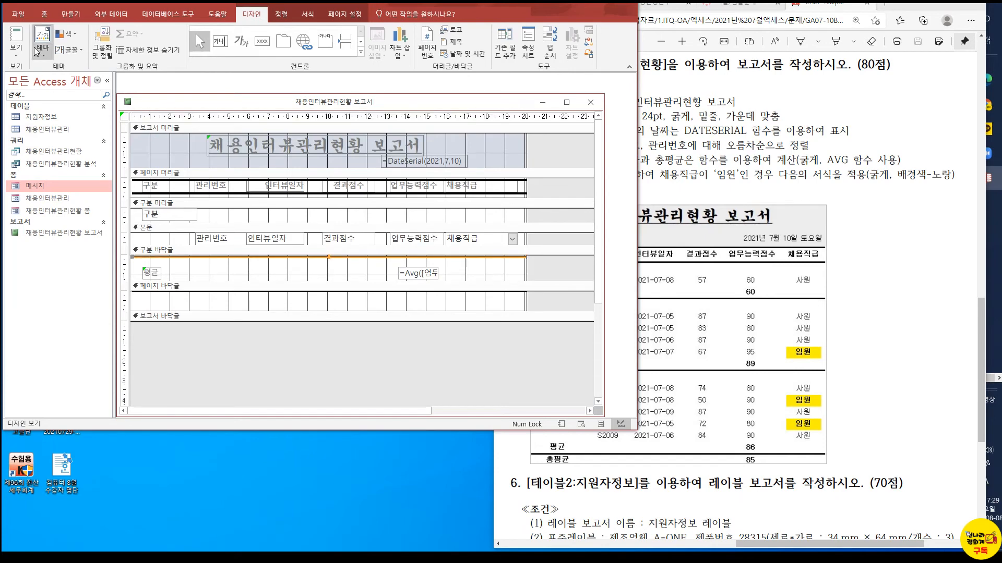
pyautogui.click(16, 42)
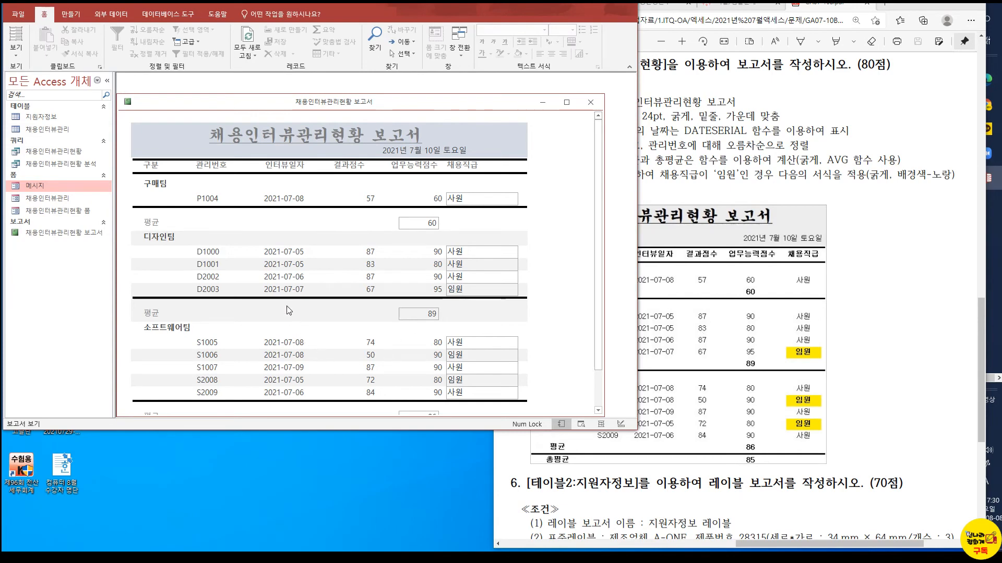
# Add a text box about 2 cm wide in the page footer and place it under the 업무능력점수 column
pyautogui.click(10, 59)
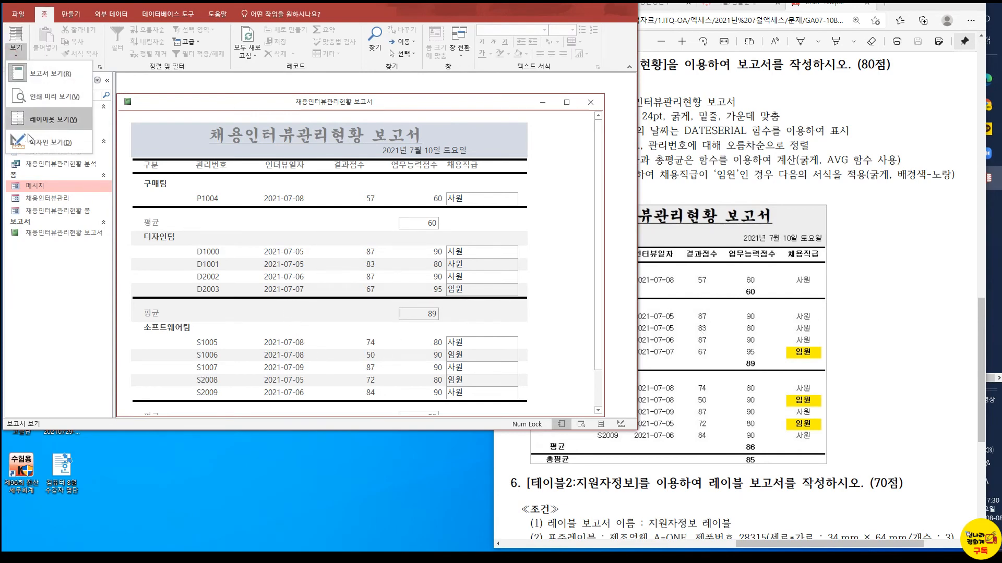
pyautogui.click(29, 141)
pyautogui.click(316, 222)
pyautogui.click(247, 307)
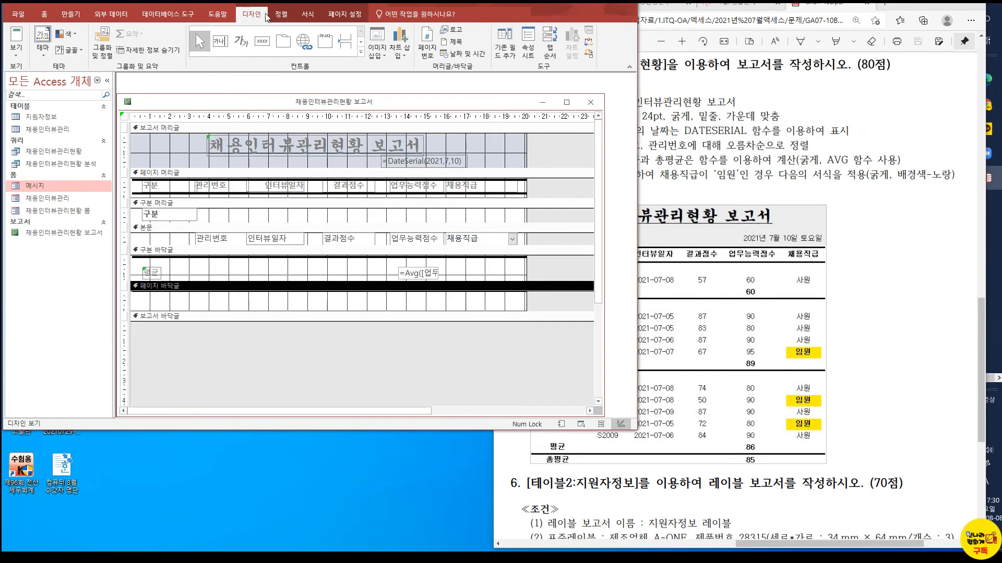
pyautogui.click(220, 41)
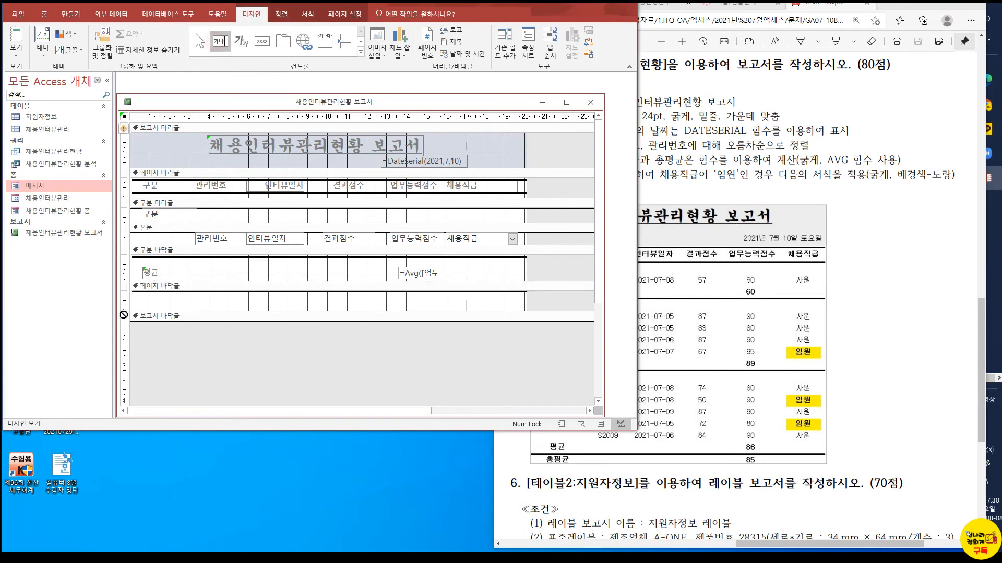
pyautogui.moveTo(140, 297); pyautogui.dragTo(181, 308)
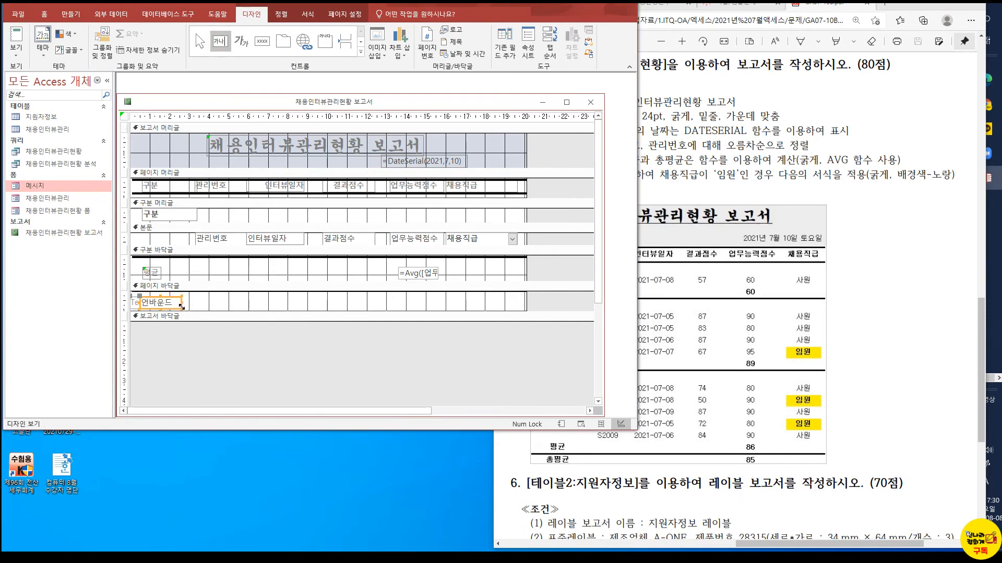
pyautogui.moveTo(141, 297); pyautogui.dragTo(397, 298)
# Change the caption of the new page footer text box's label to 총평균
pyautogui.click(146, 303)
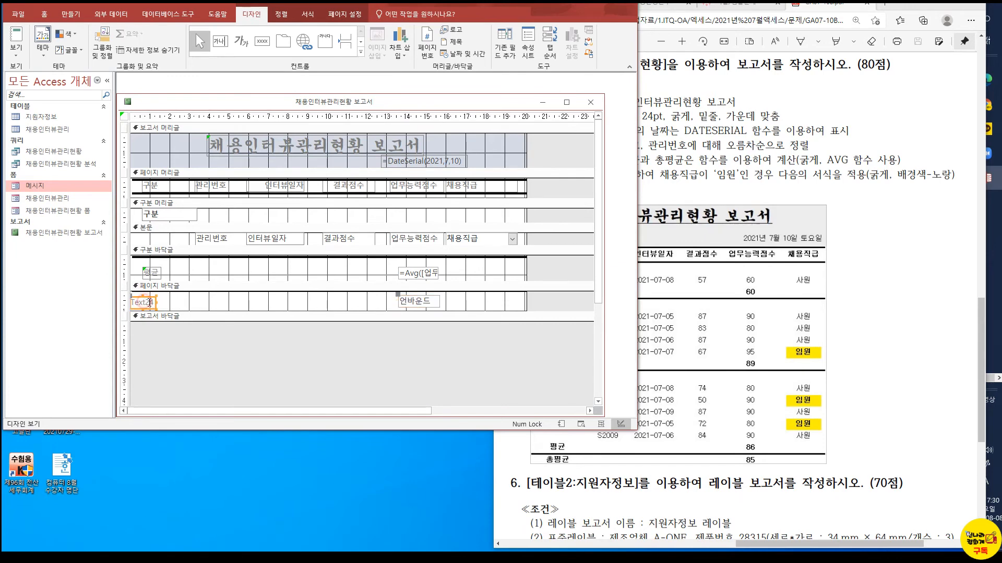
pyautogui.moveTo(156, 302); pyautogui.dragTo(116, 305)
pyautogui.click(141, 301)
pyautogui.write('ch')
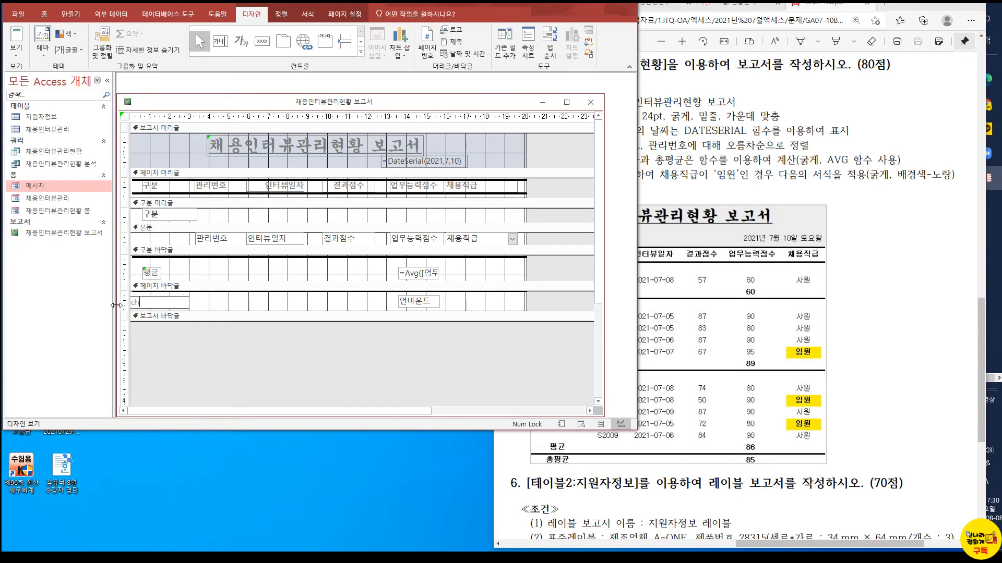
pyautogui.write('총평균')
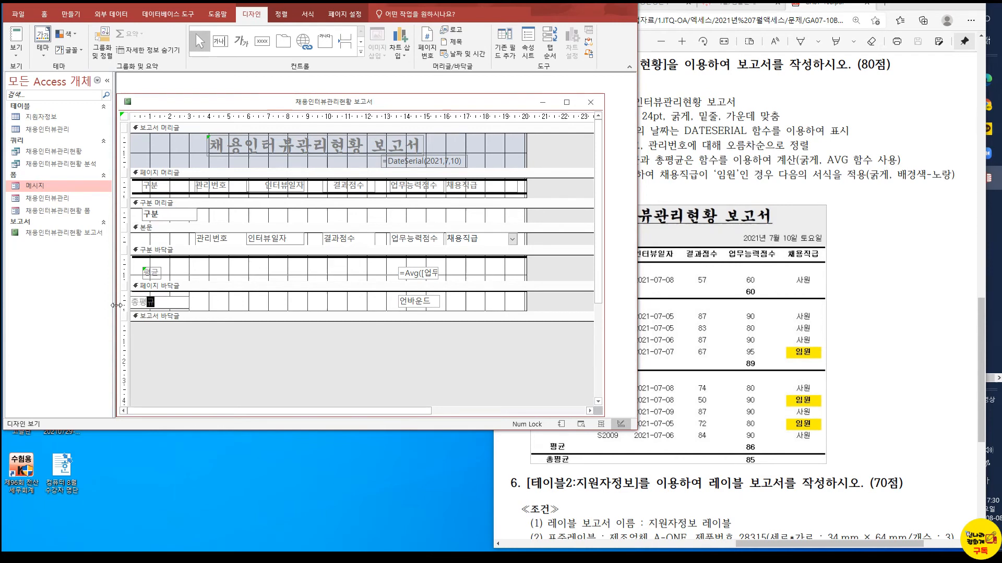
# Centre and bold the 총평균 label and narrow it to about 2.3 cm
pyautogui.click(186, 301)
pyautogui.moveTo(176, 302); pyautogui.dragTo(118, 303)
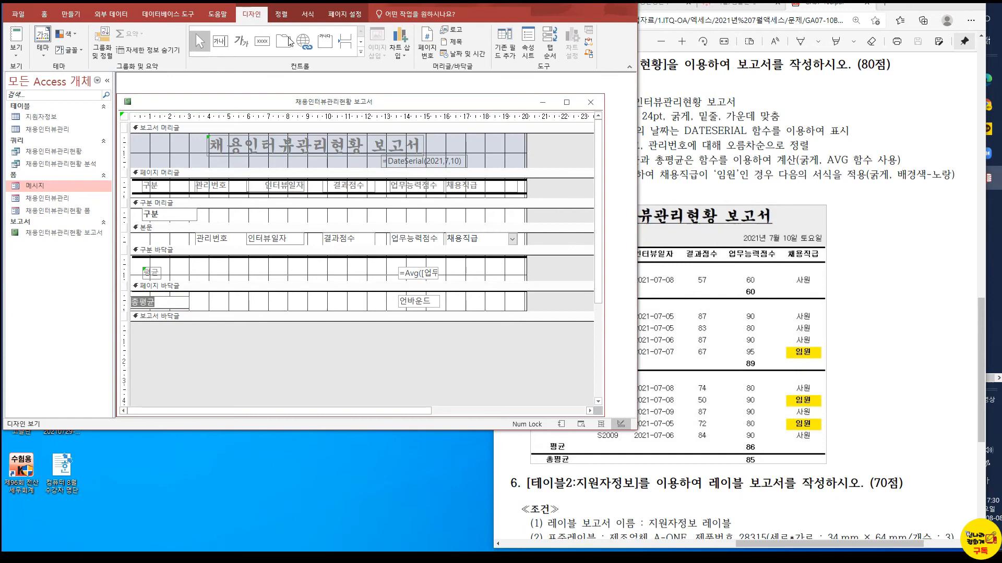
pyautogui.click(308, 16)
pyautogui.click(168, 51)
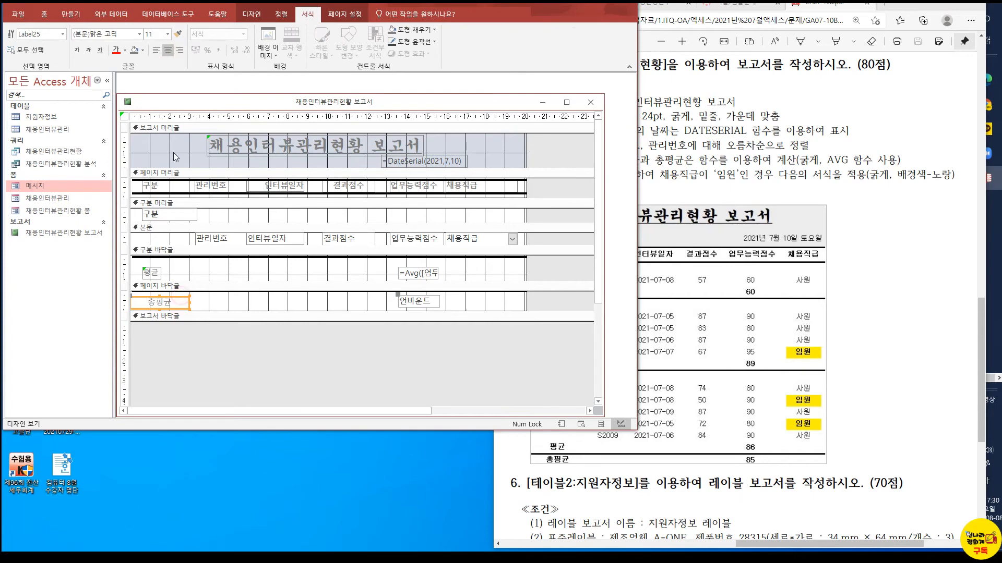
pyautogui.click(76, 51)
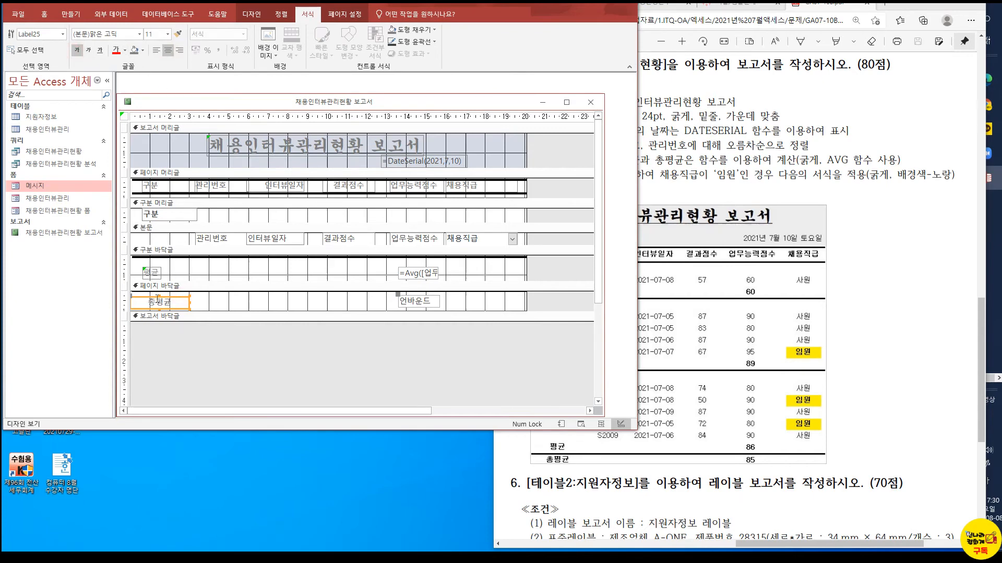
pyautogui.moveTo(187, 301); pyautogui.dragTo(176, 302)
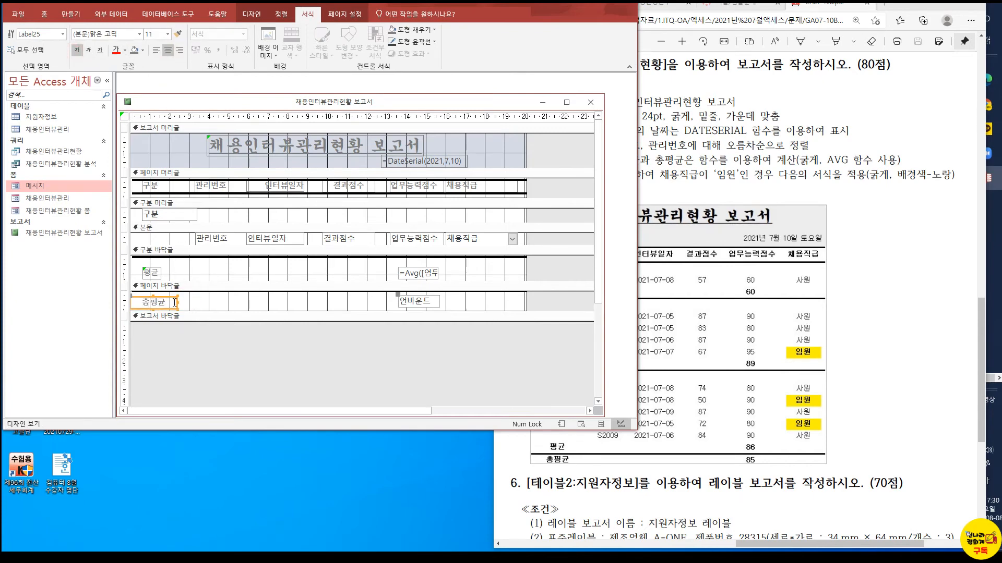
# Widen the page footer text box to about 4 cm, set it to =Avg([업무능력점수]) and check it in report view
pyautogui.click(426, 305)
pyautogui.moveTo(440, 301); pyautogui.dragTo(481, 302)
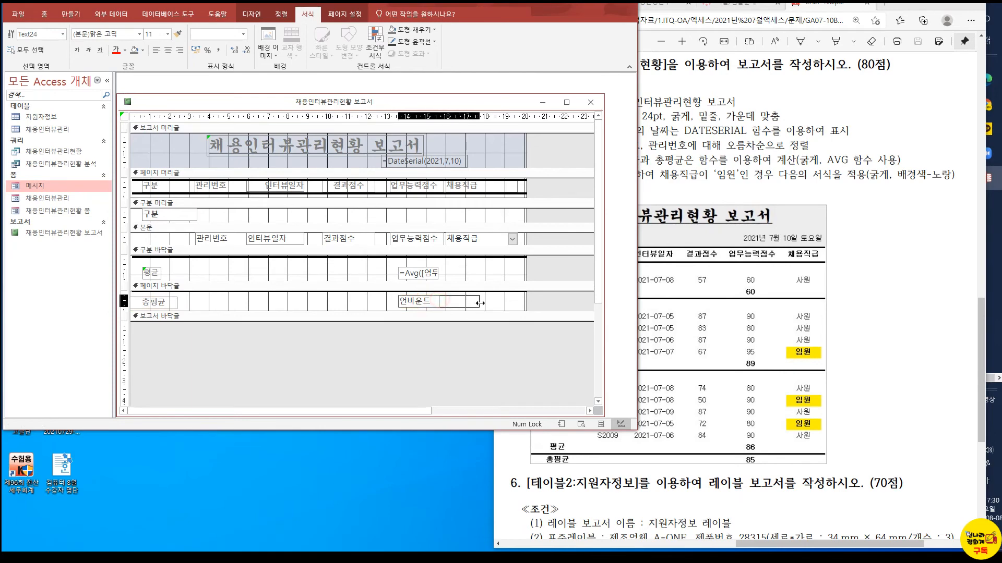
pyautogui.click(415, 302)
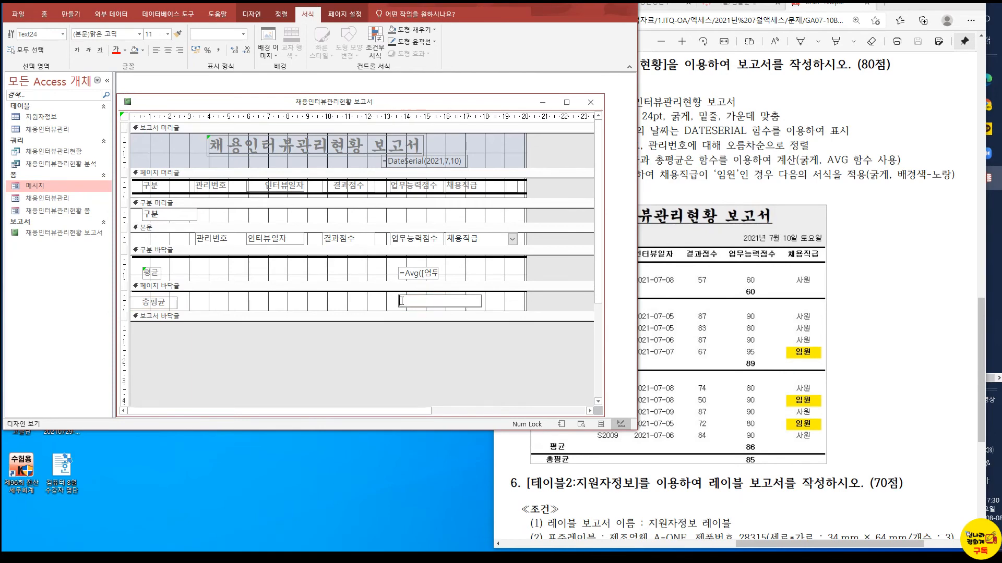
pyautogui.write('=')
pyautogui.write('업무능력점수')
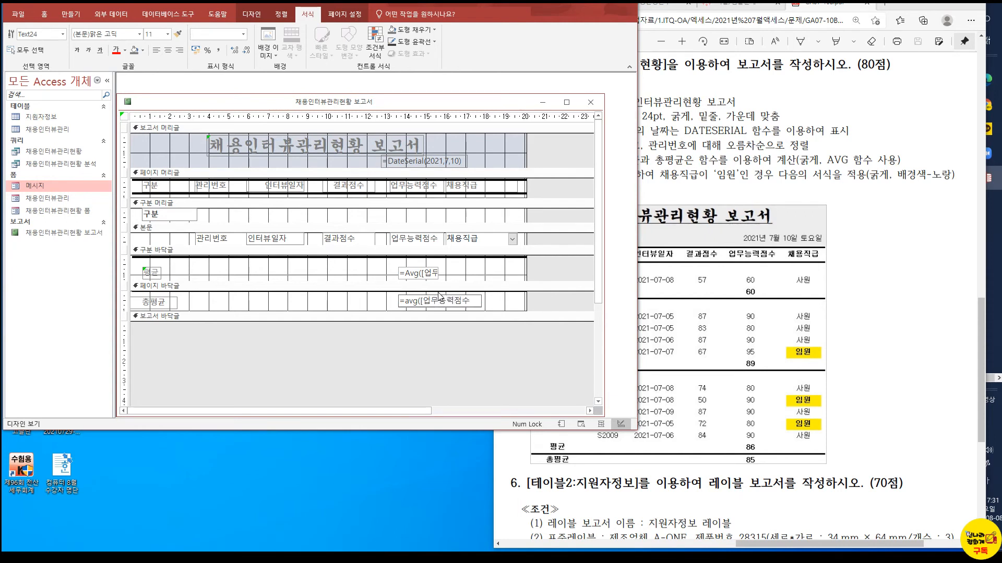
pyautogui.write(']')
pyautogui.click(329, 308)
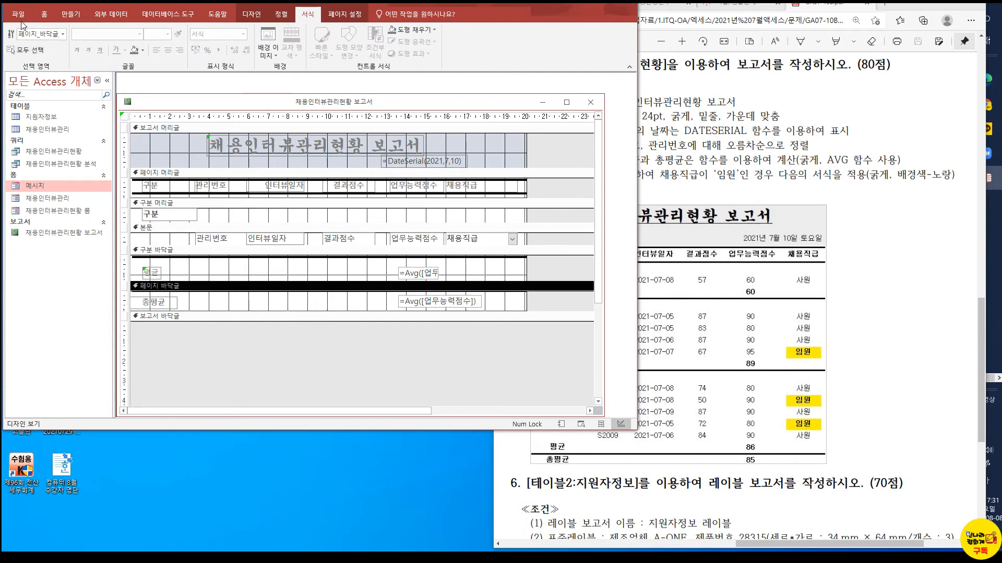
pyautogui.click(44, 14)
pyautogui.click(18, 38)
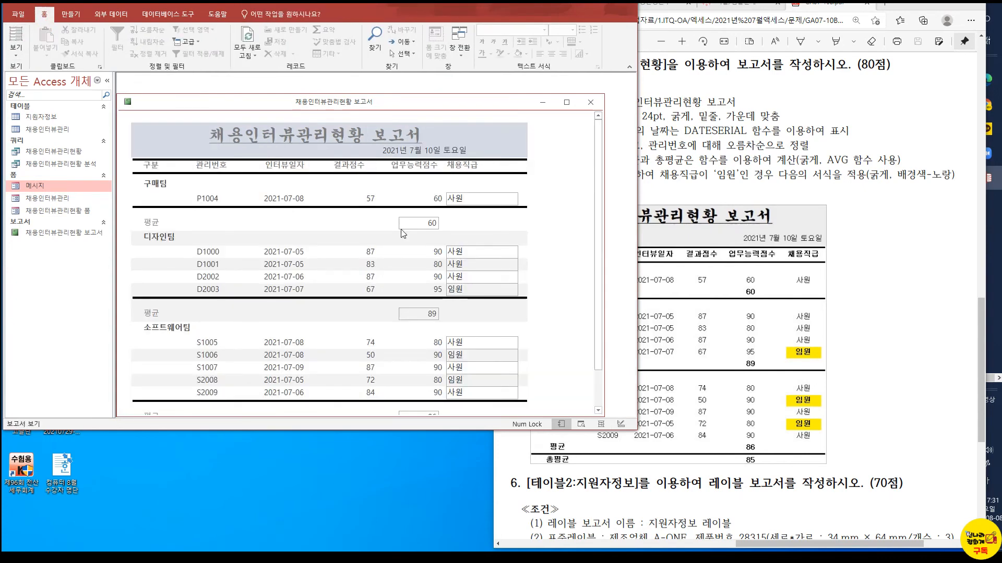
pyautogui.scroll(-3, 600, 297)
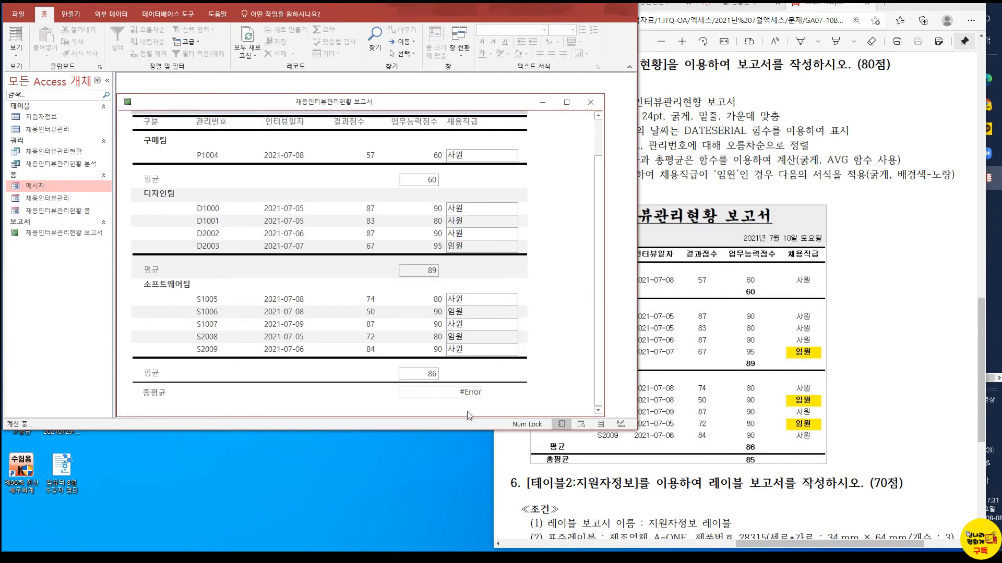
# Move the 총평균 label and its Avg text box into the report footer and collapse the page footer to no height
pyautogui.click(620, 424)
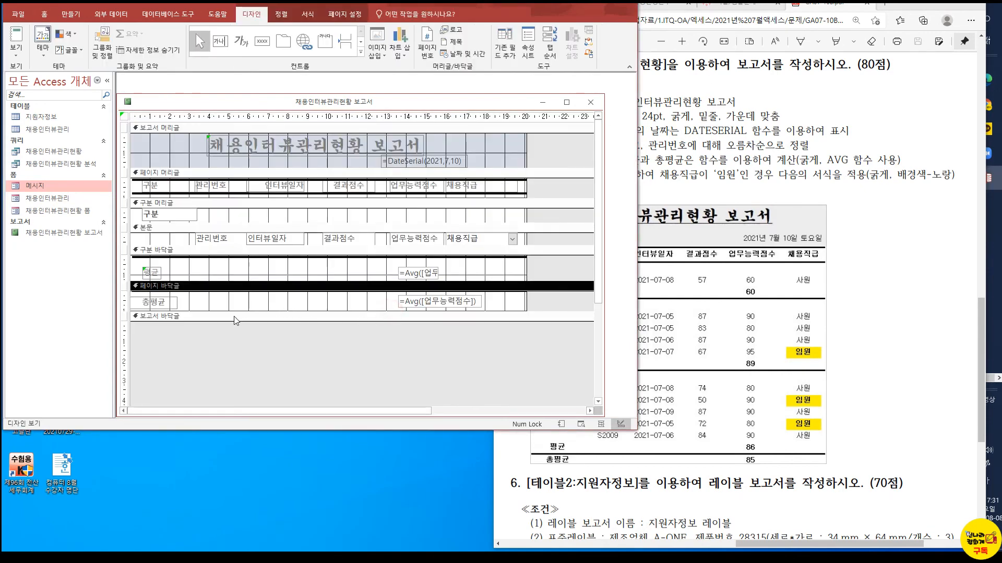
pyautogui.moveTo(236, 322); pyautogui.dragTo(243, 362)
pyautogui.click(177, 307)
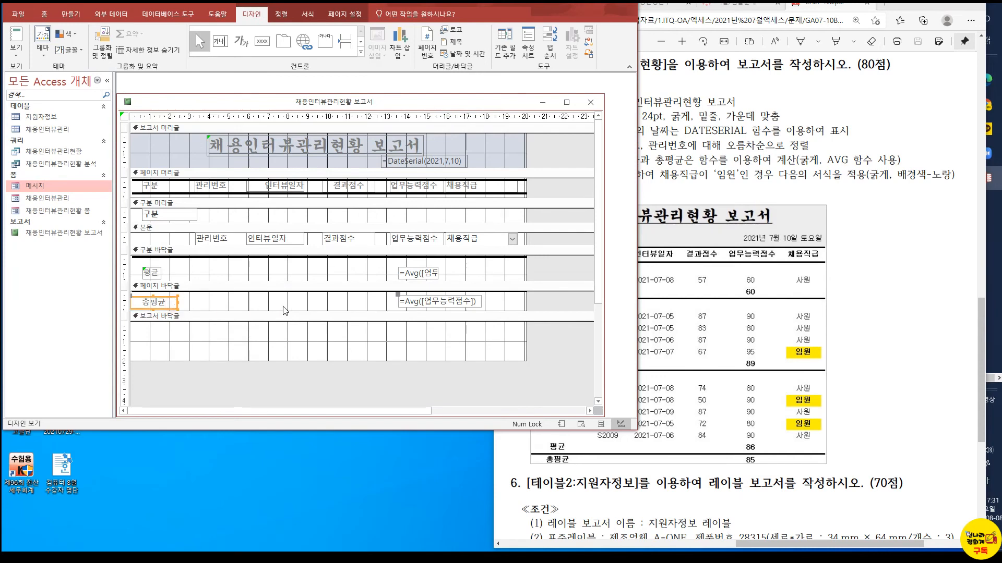
pyautogui.keyDown('shift'); pyautogui.click(421, 303); pyautogui.keyUp('shift')
pyautogui.moveTo(420, 303); pyautogui.dragTo(413, 334)
pyautogui.moveTo(285, 312); pyautogui.dragTo(289, 285)
pyautogui.click(8, 47)
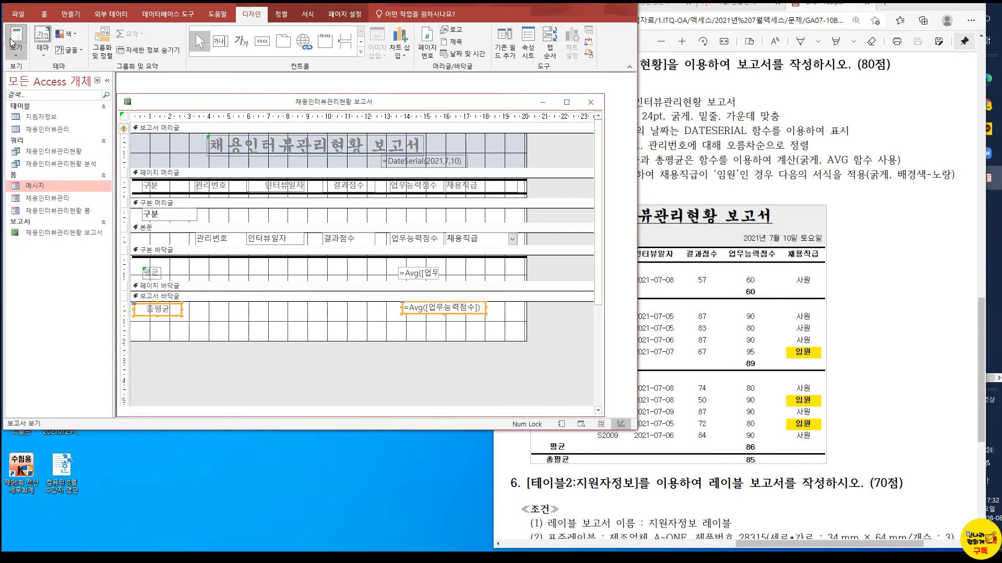
# Copy the 구분 바닥글 separator line to the top edge of the report footer and check it in report view
pyautogui.moveTo(597, 264); pyautogui.dragTo(597, 312)
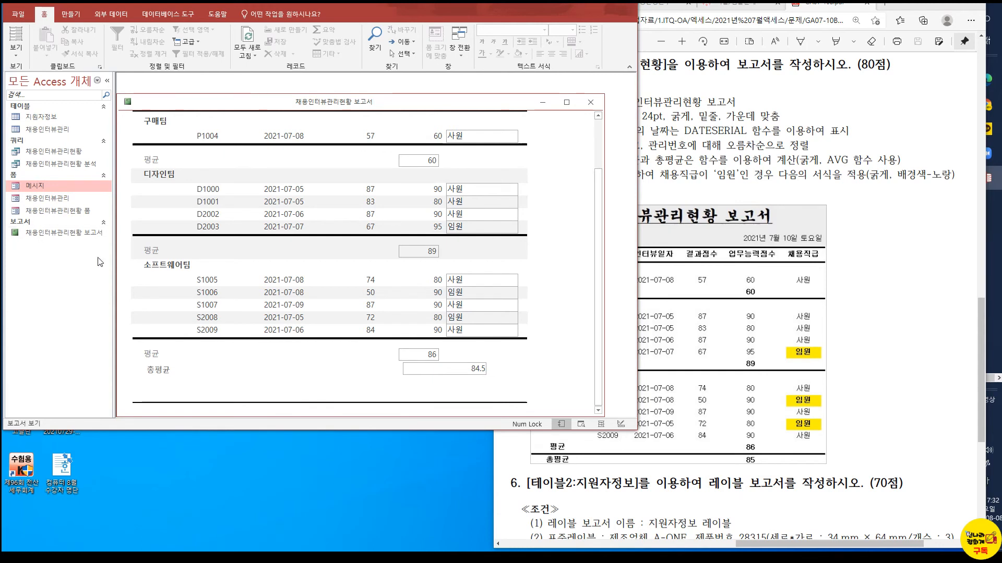
pyautogui.click(15, 52)
pyautogui.click(39, 142)
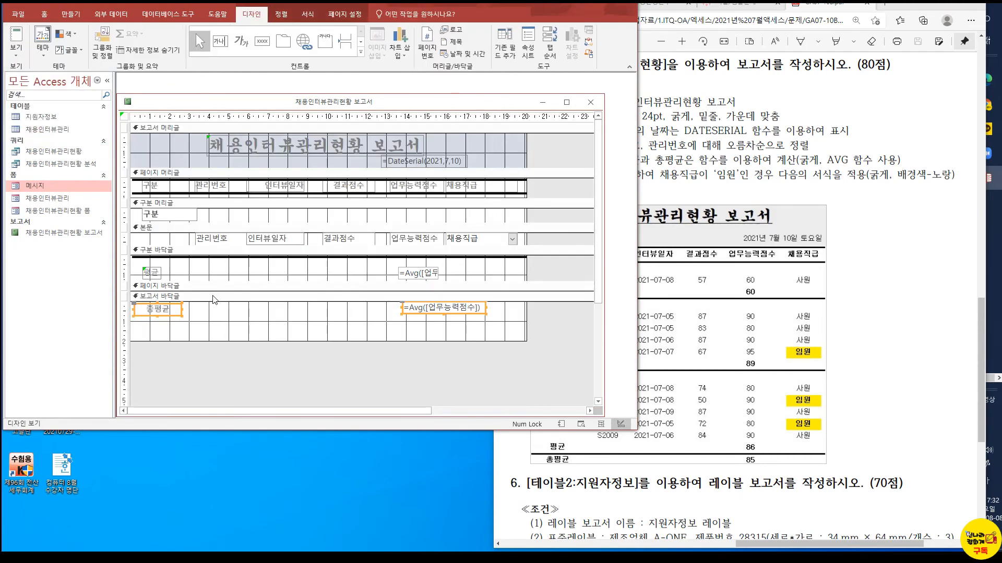
pyautogui.click(233, 258)
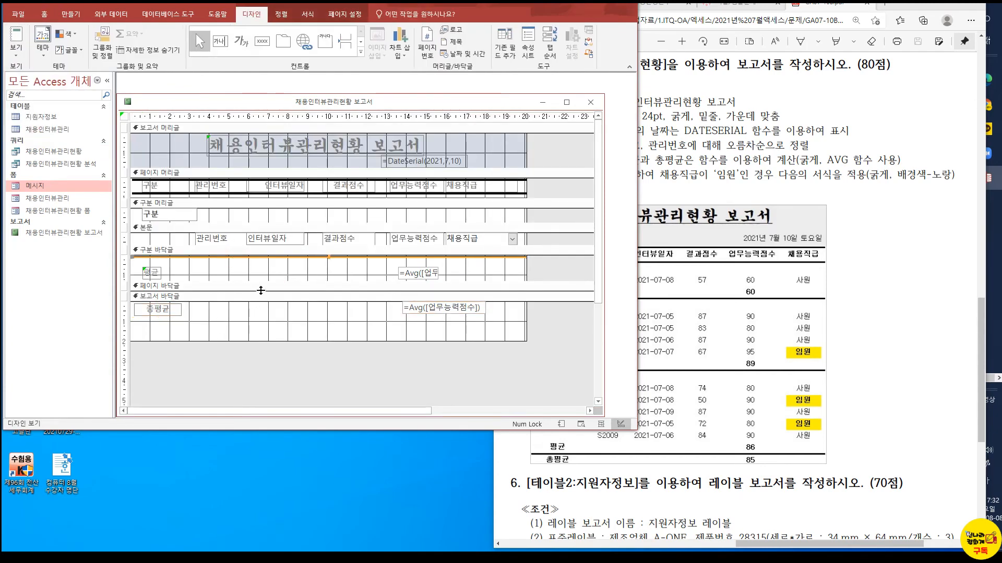
pyautogui.click(265, 257)
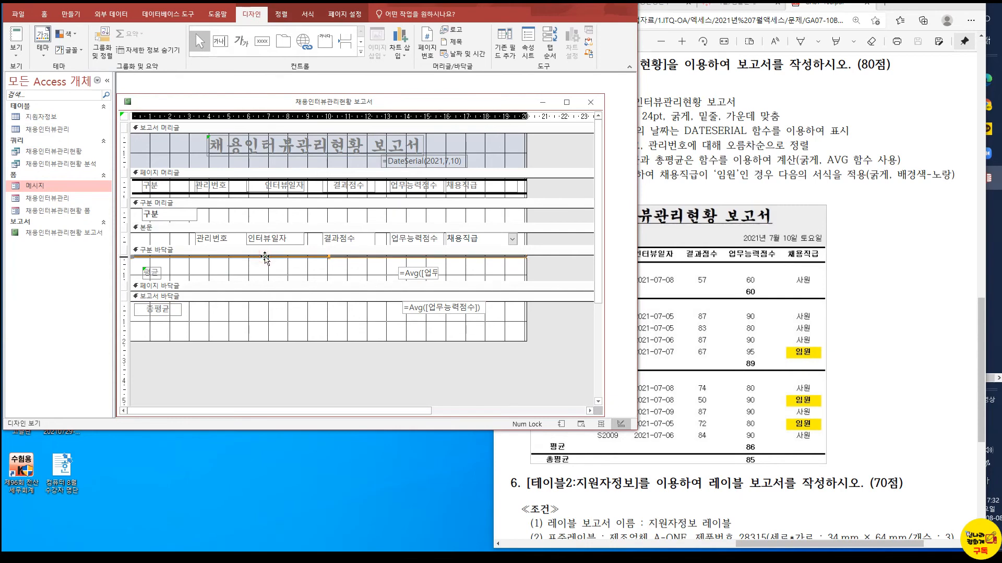
pyautogui.click(242, 286)
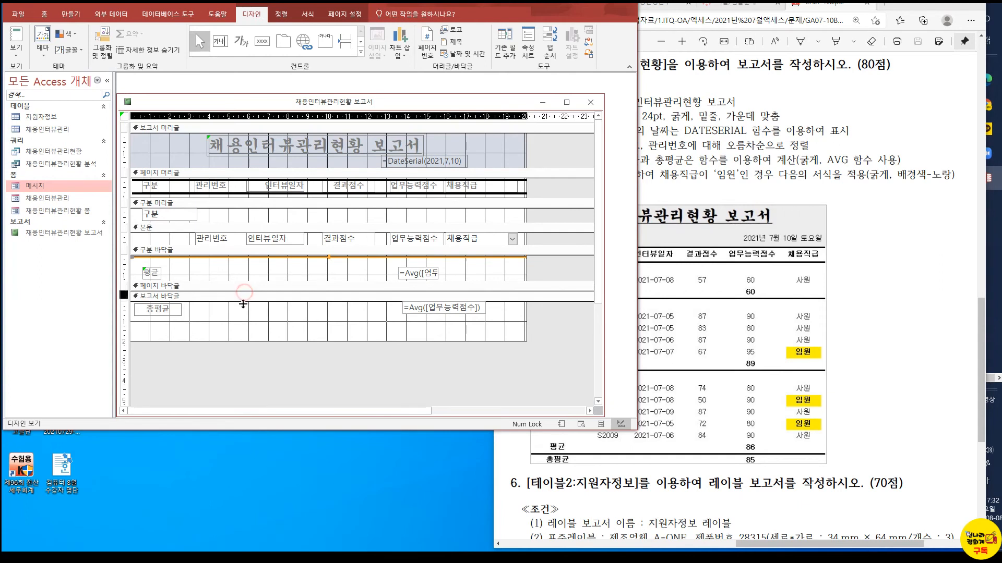
pyautogui.hotkey('ctrl', 'v')
pyautogui.moveTo(243, 292)
pyautogui.mouseDown()
pyautogui.moveTo(247, 316)
pyautogui.moveTo(243, 292)
pyautogui.mouseUp()
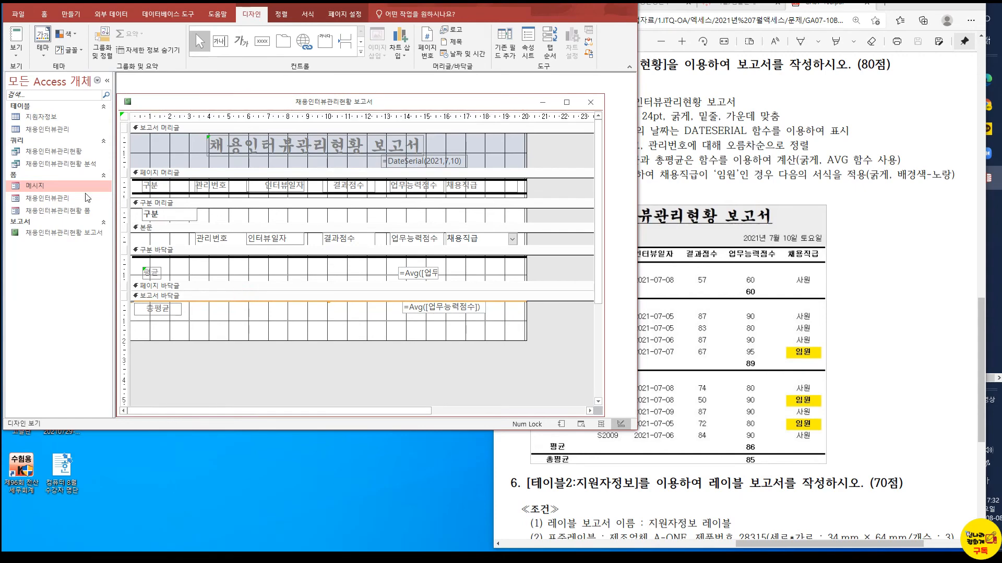
pyautogui.click(16, 34)
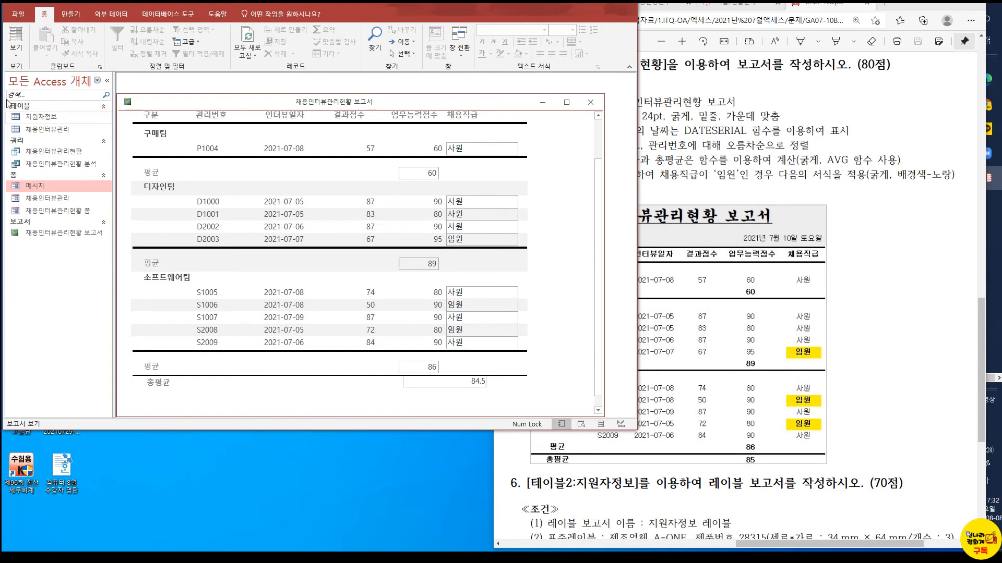
# Move the 구분 바닥글 separator line below the 평균 row and check the report down to the 총평균 row
pyautogui.click(15, 50)
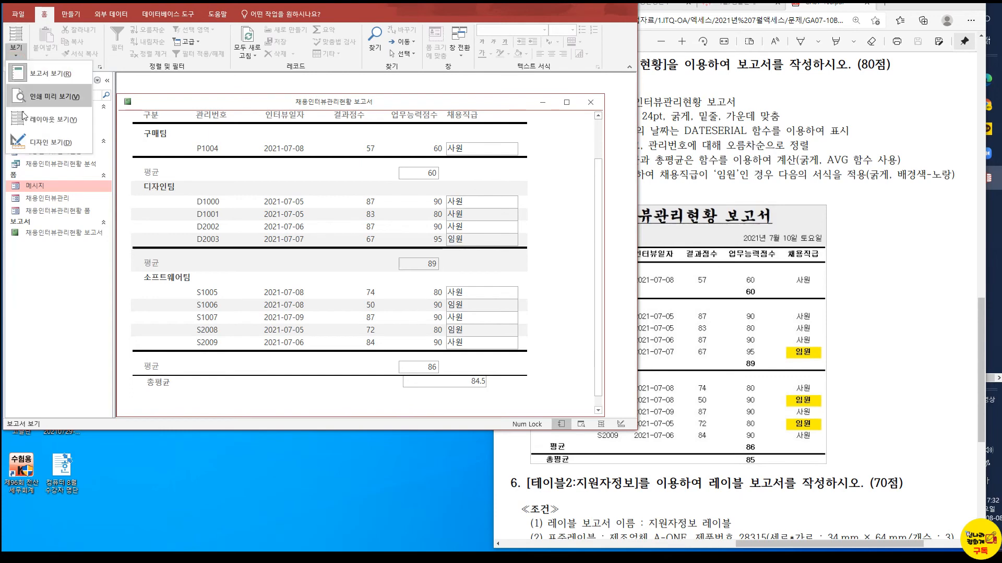
pyautogui.click(25, 142)
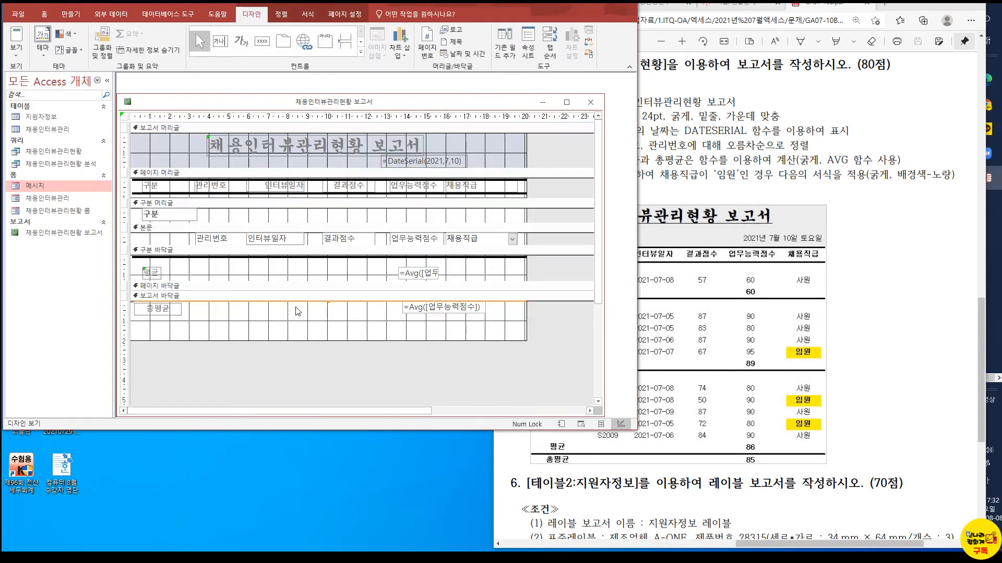
pyautogui.click(292, 257)
pyautogui.moveTo(292, 257); pyautogui.dragTo(298, 280)
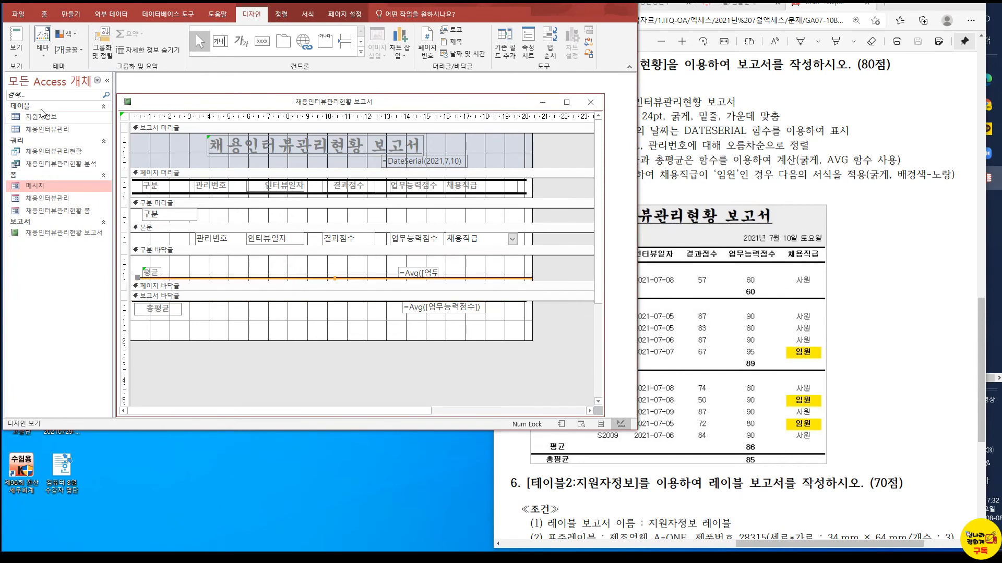
pyautogui.click(15, 45)
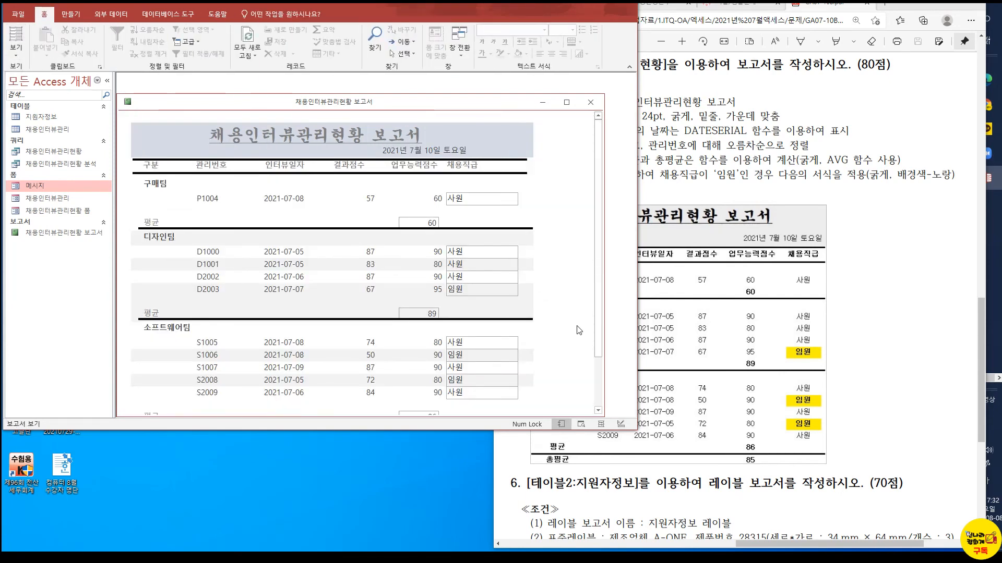
pyautogui.scroll(-2, 600, 363)
pyautogui.scroll(-1, 600, 363)
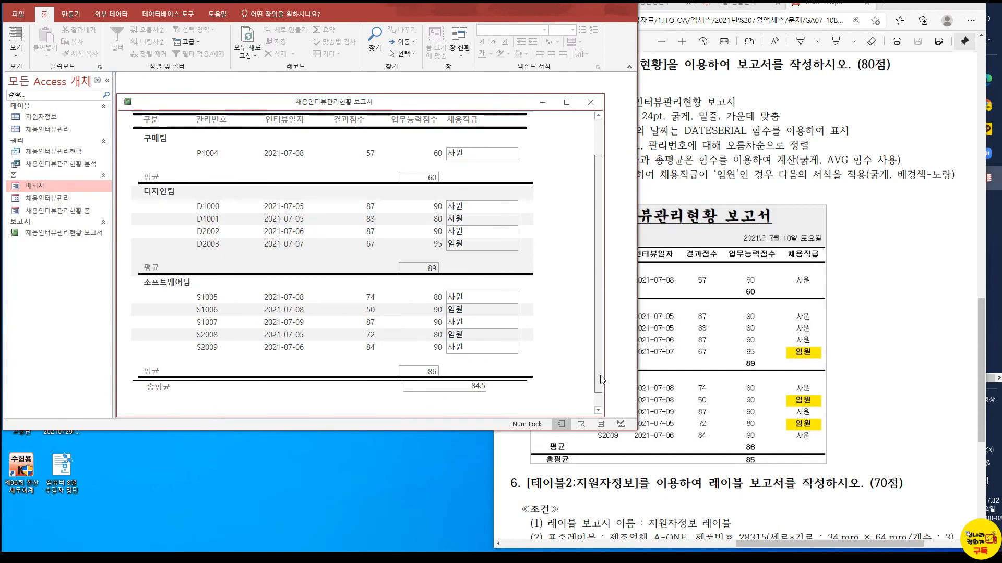
# Delete the duplicate separator line above 총평균 in the report footer and check the result in report view
pyautogui.click(15, 52)
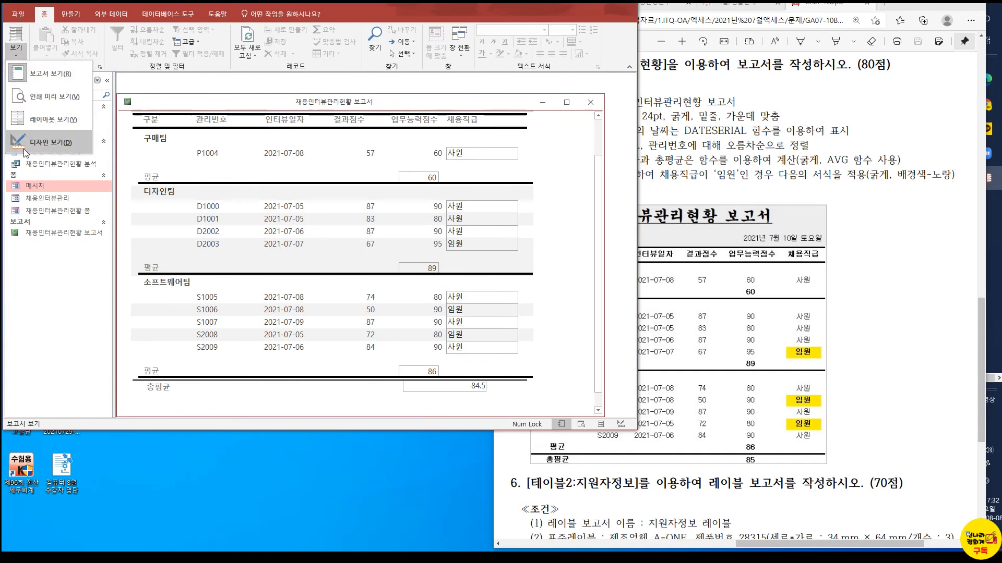
pyautogui.click(52, 142)
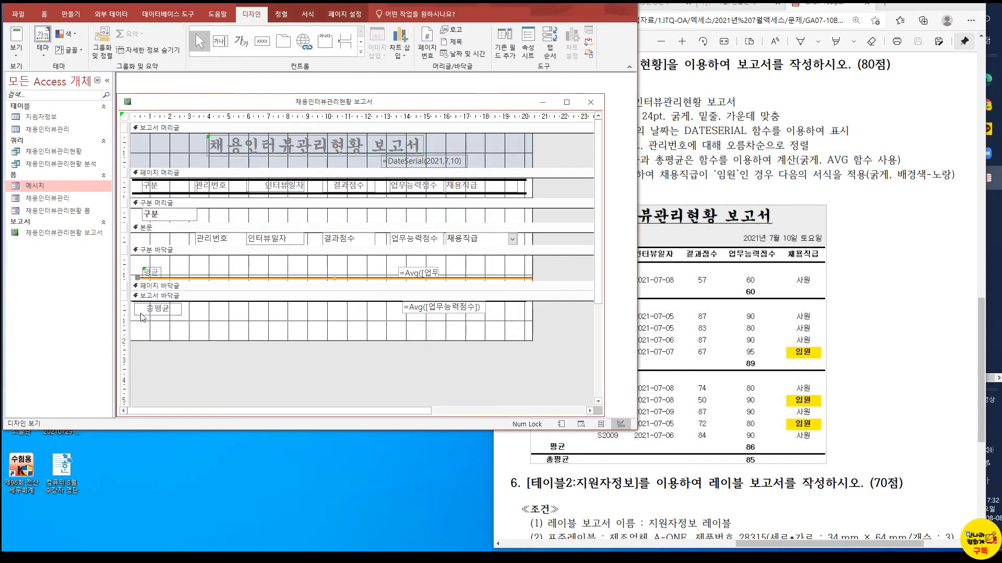
pyautogui.click(200, 306)
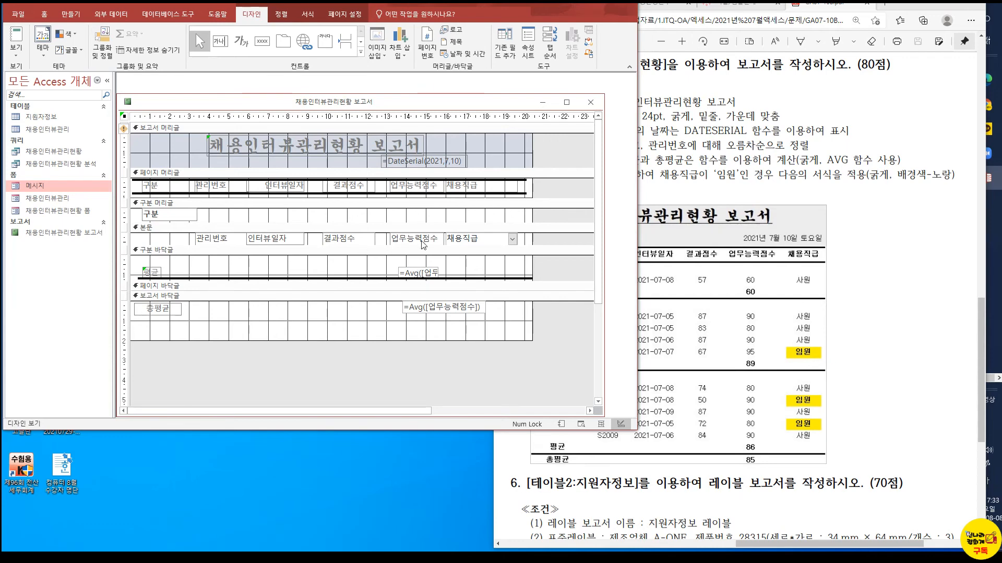
pyautogui.click(16, 40)
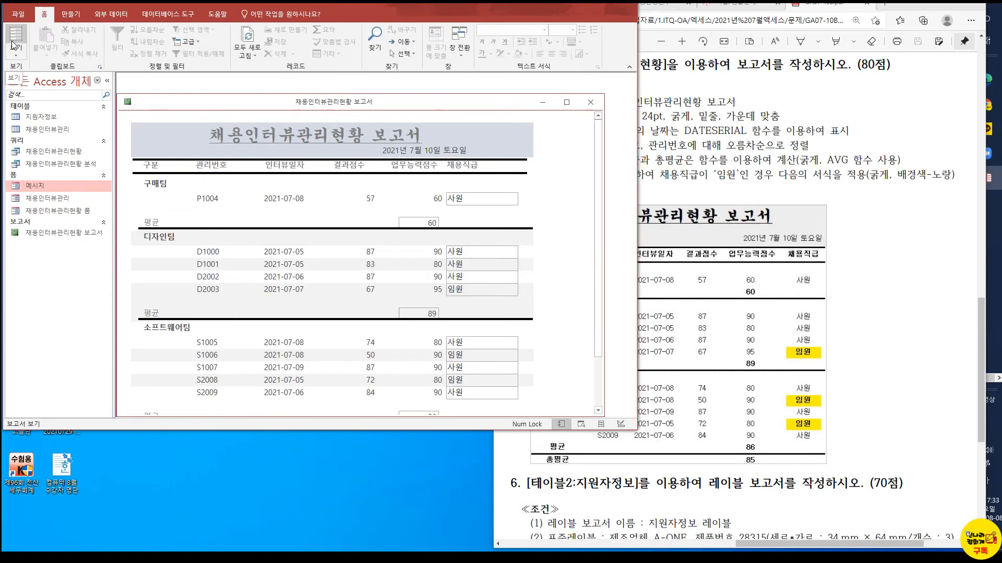
# Set the border style of the 구분 바닥글 Avg text box to 투명 and check it in report view
pyautogui.click(16, 54)
pyautogui.click(41, 142)
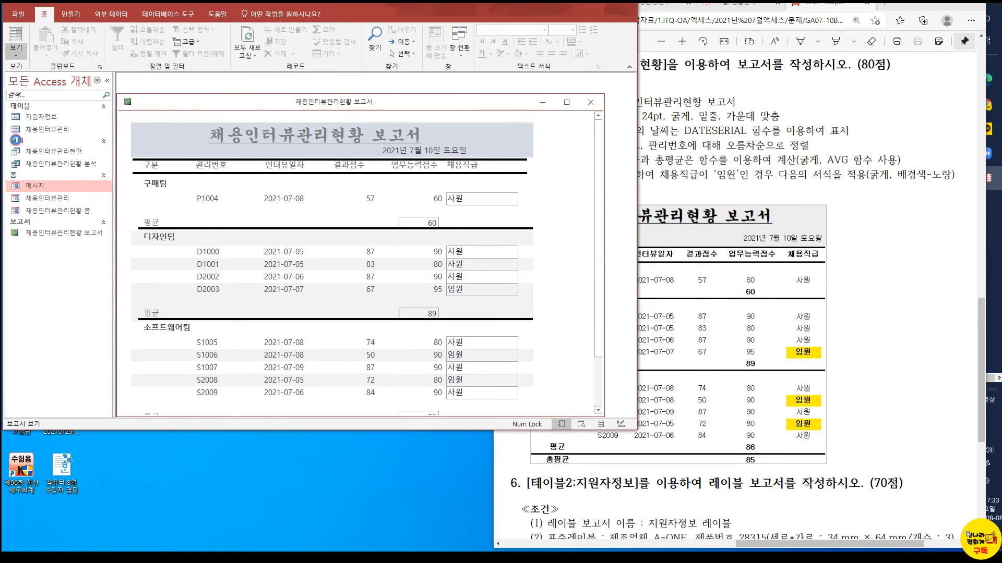
pyautogui.click(413, 273)
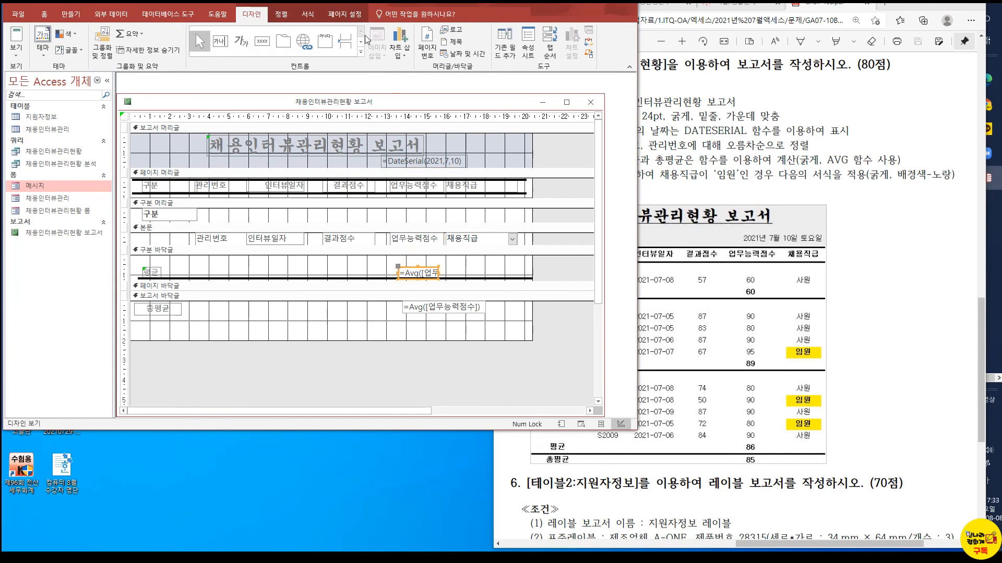
pyautogui.rightClick(422, 267)
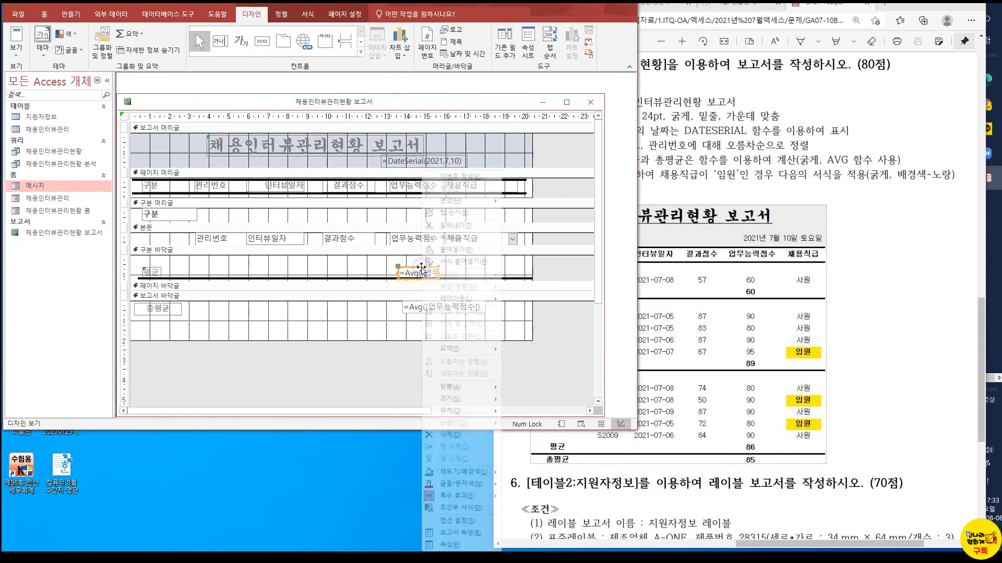
pyautogui.click(462, 547)
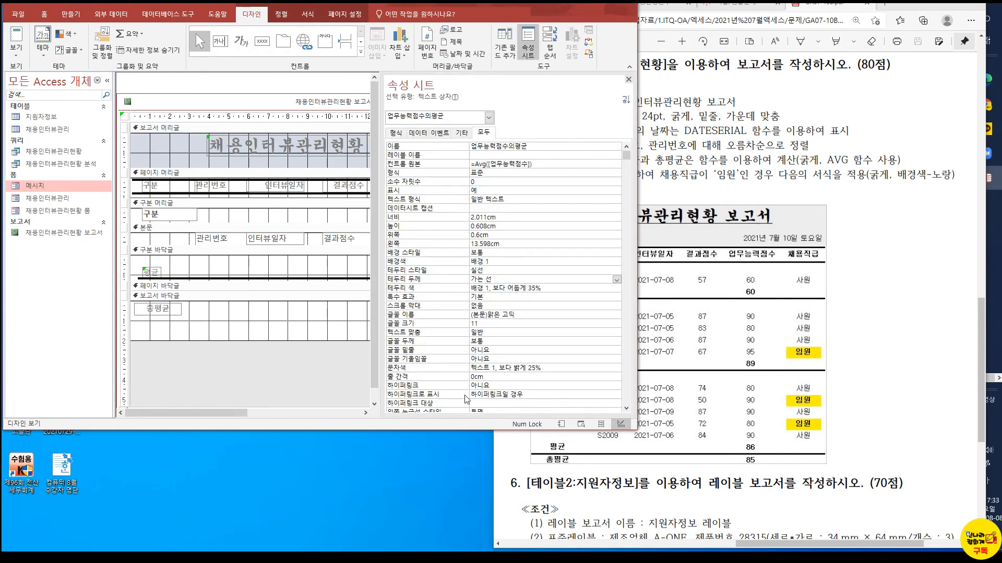
pyautogui.click(506, 269)
pyautogui.click(616, 271)
pyautogui.click(532, 280)
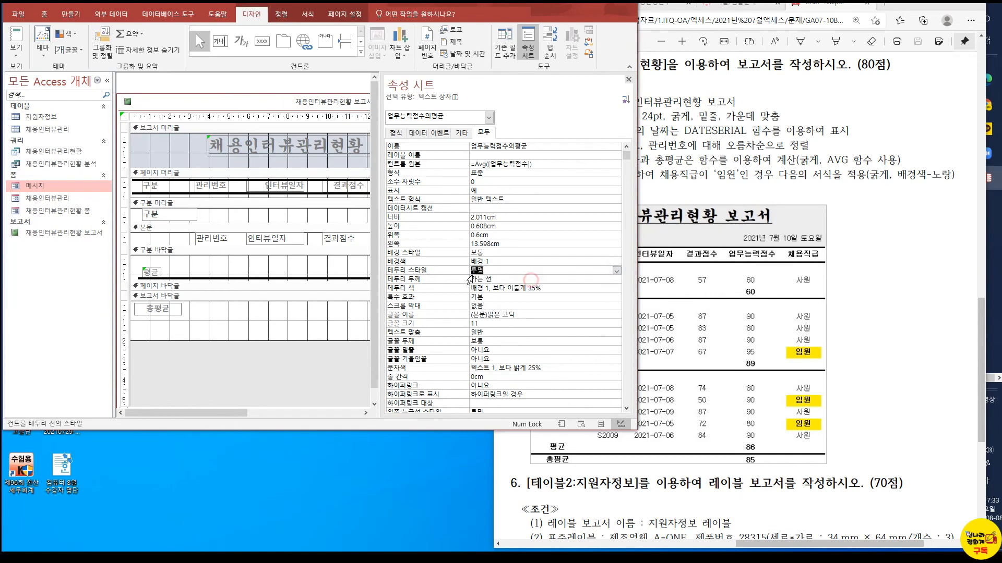
pyautogui.click(16, 35)
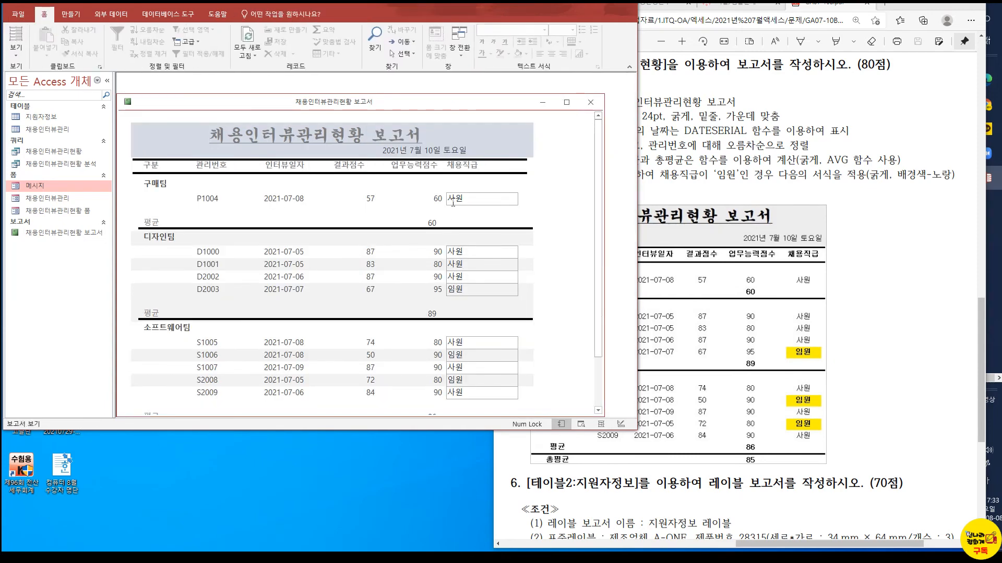
# Set the border style of the 채용직급 combo box in the detail section to 투명 and check the whole report in report view
pyautogui.click(16, 50)
pyautogui.click(37, 142)
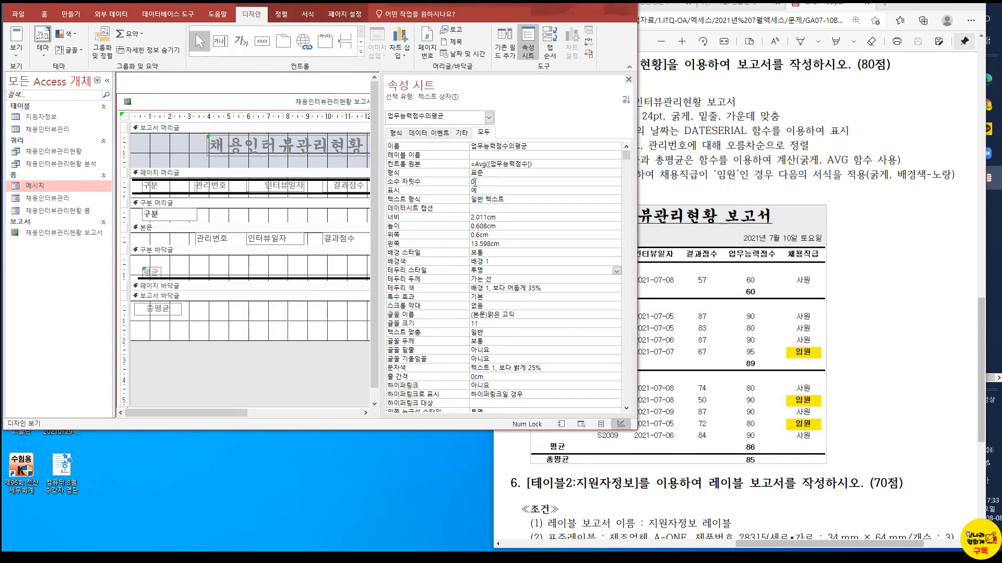
pyautogui.click(629, 80)
pyautogui.press('F4')
pyautogui.click(628, 80)
pyautogui.click(480, 239)
pyautogui.rightClick(489, 239)
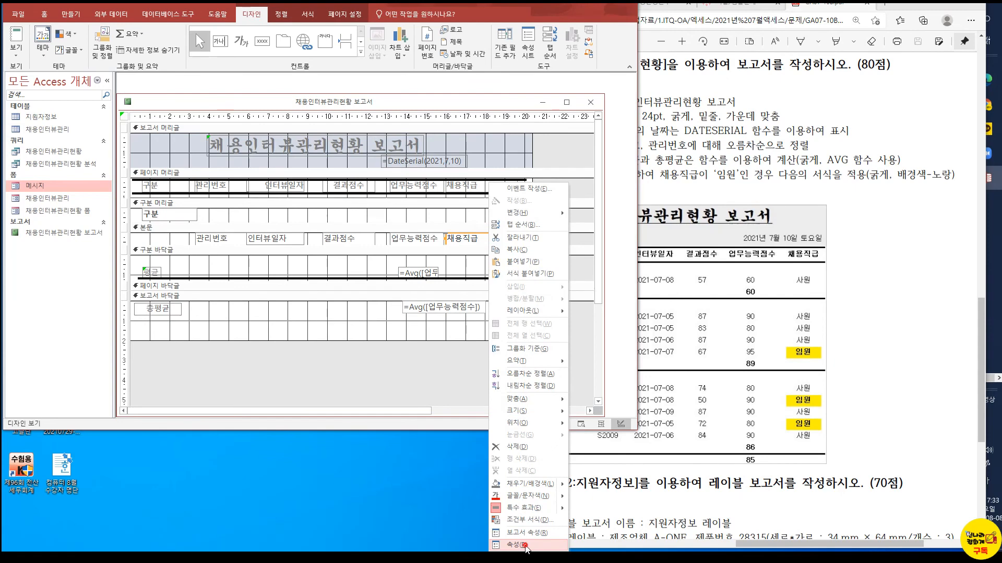
pyautogui.click(517, 545)
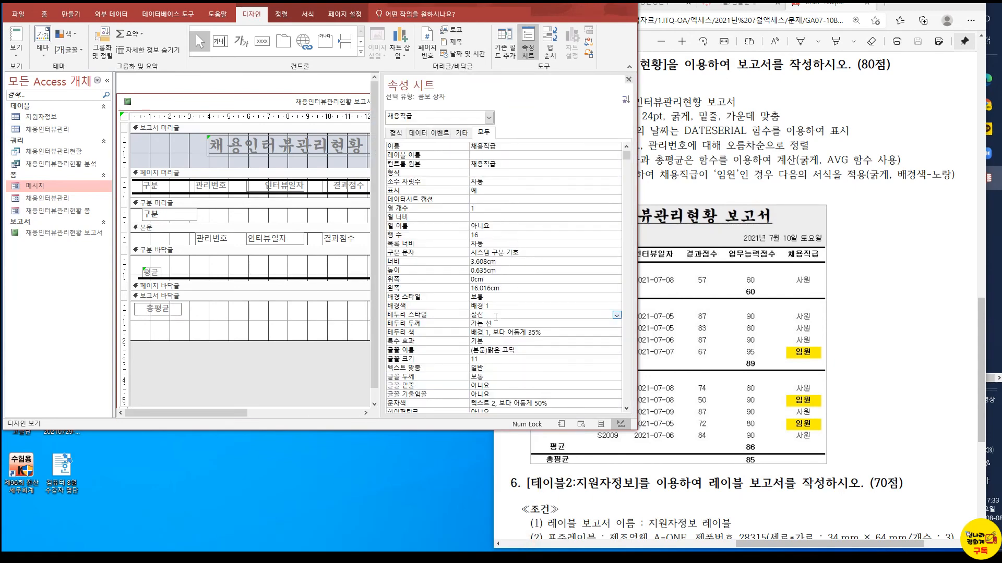
pyautogui.click(616, 316)
pyautogui.click(537, 325)
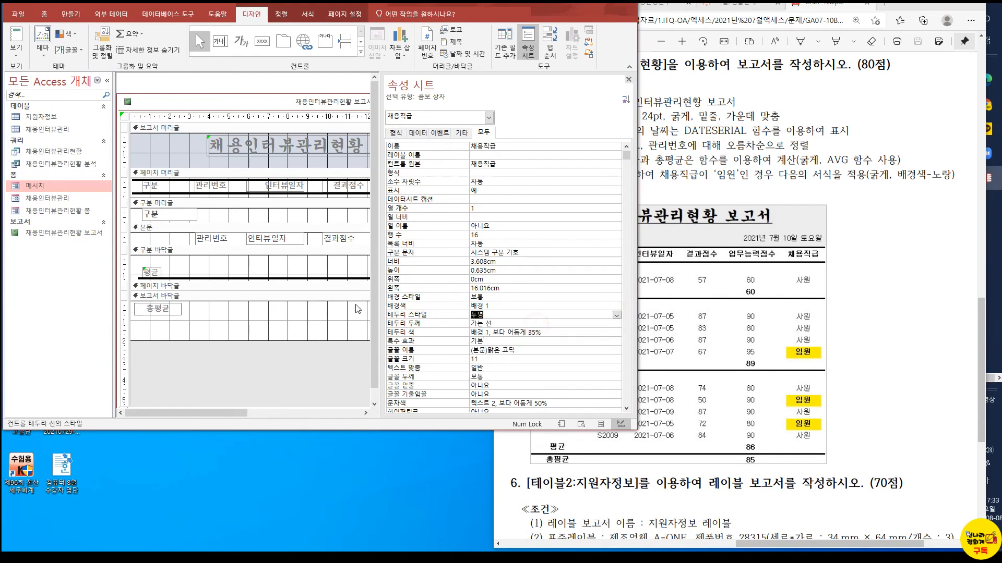
pyautogui.click(525, 233)
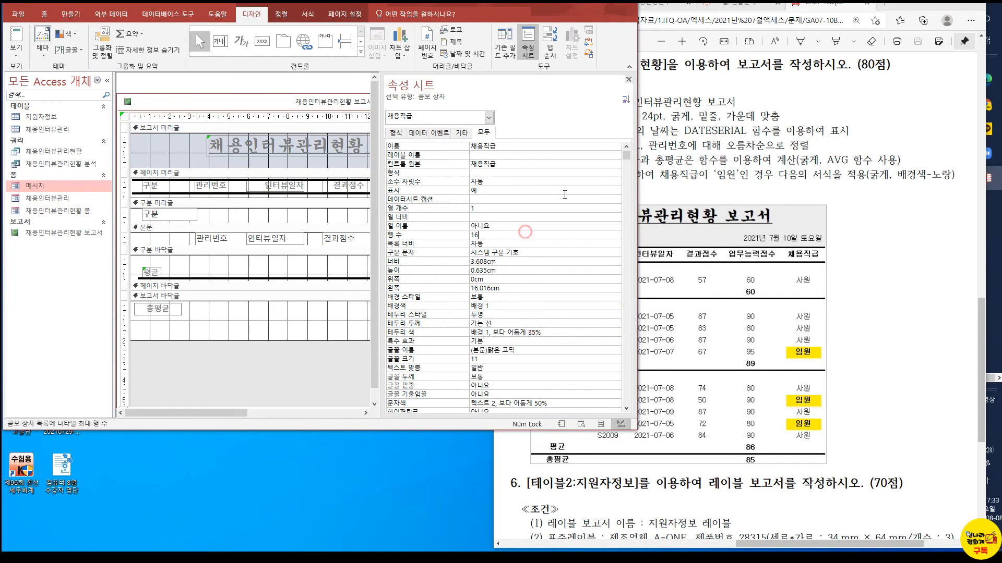
pyautogui.click(628, 79)
pyautogui.click(12, 37)
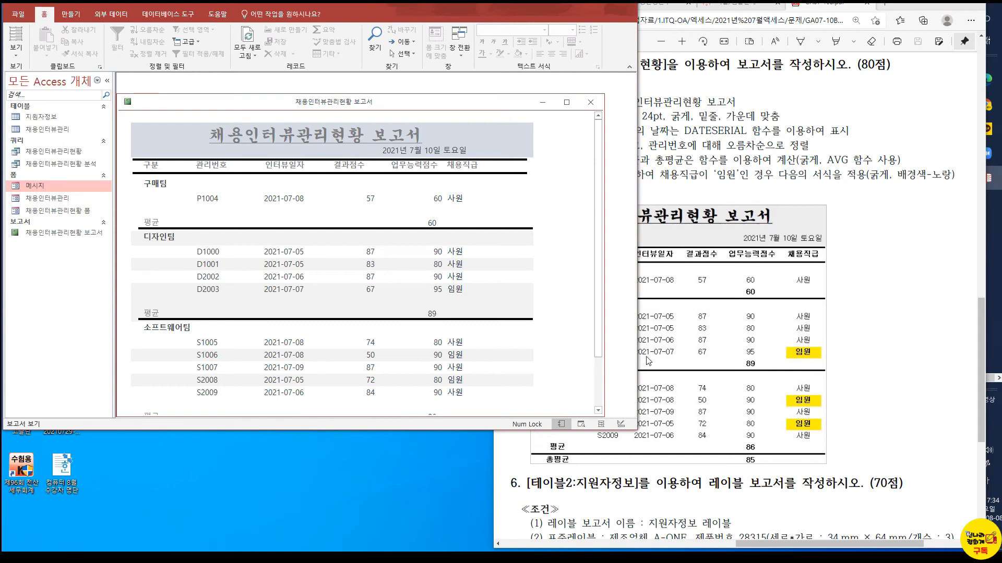
pyautogui.moveTo(599, 335); pyautogui.dragTo(604, 385)
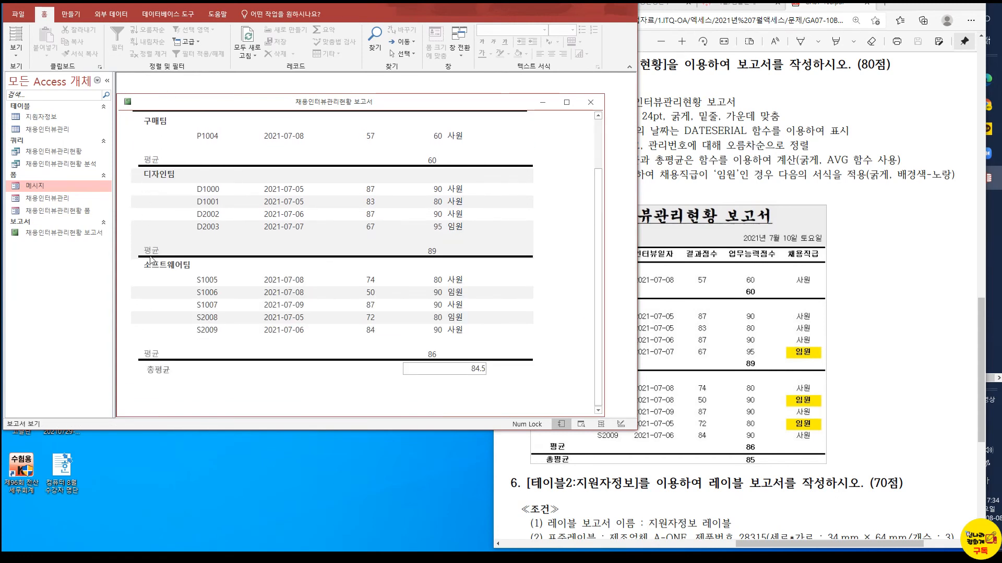
# Bold the 평균 label in the 구분 바닥글 and check the formatting of the 총평균 label
pyautogui.click(16, 50)
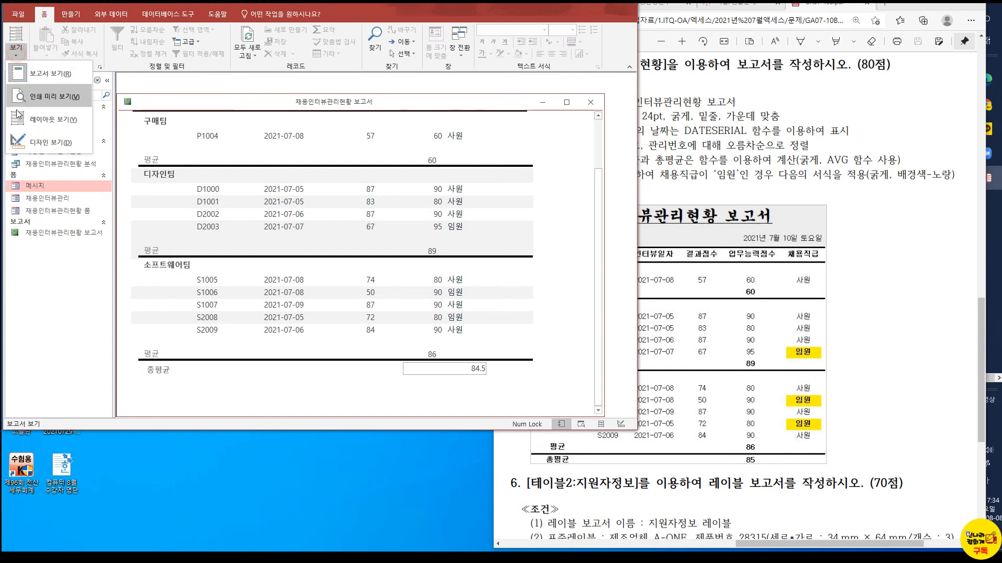
pyautogui.click(15, 143)
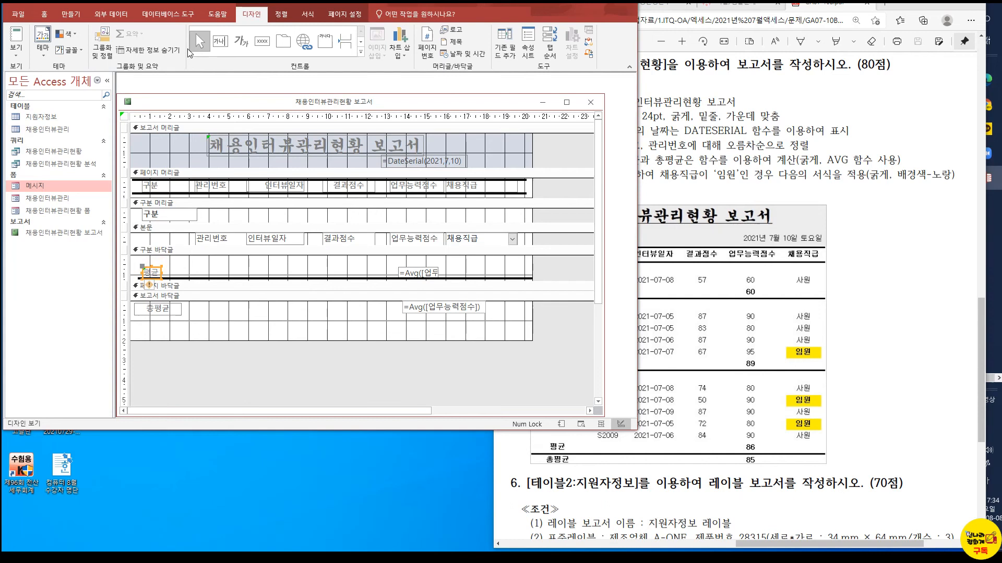
pyautogui.click(308, 13)
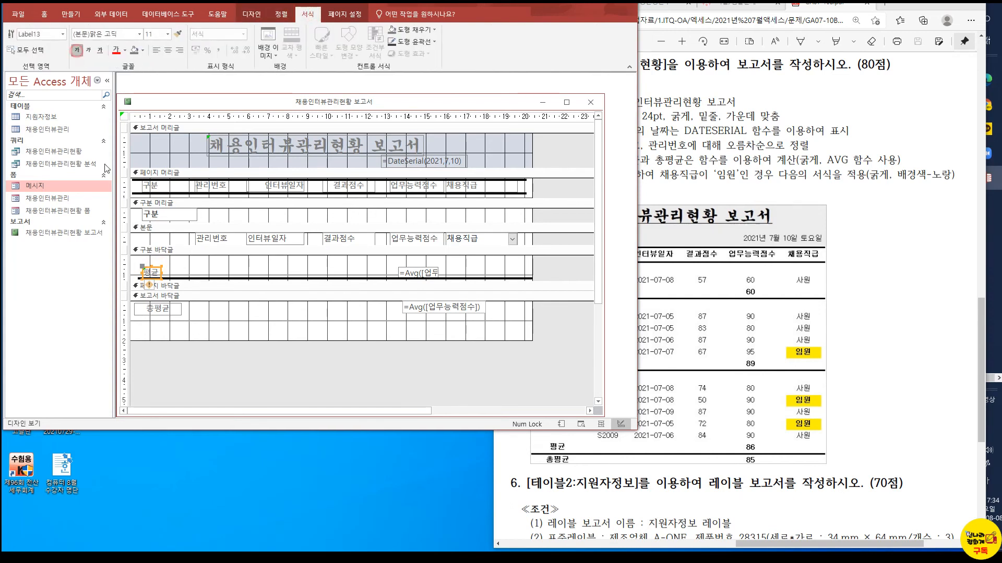
pyautogui.click(171, 309)
pyautogui.click(210, 324)
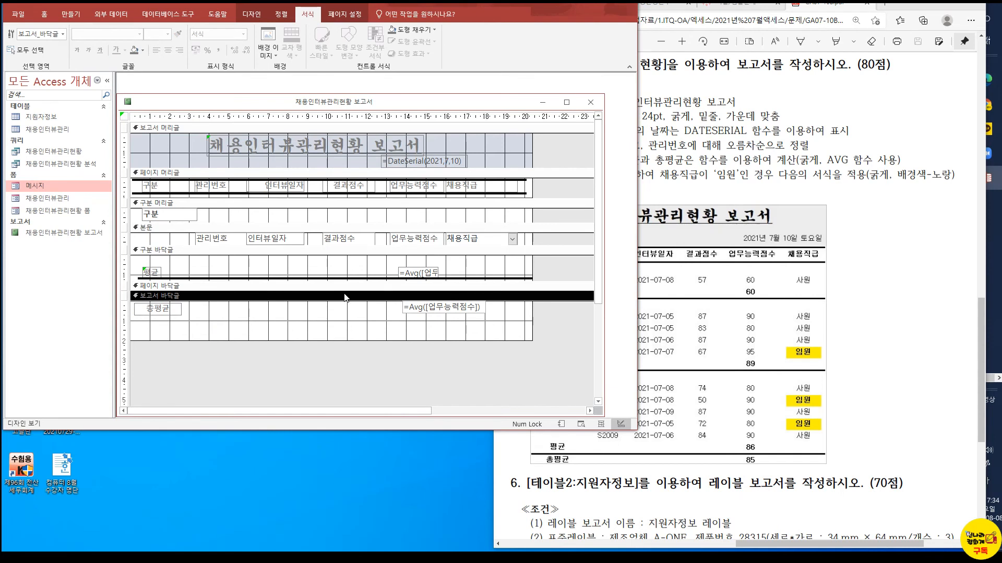
# Start a new conditional formatting rule for the 채용직급 combo box in the detail section
pyautogui.click(846, 126)
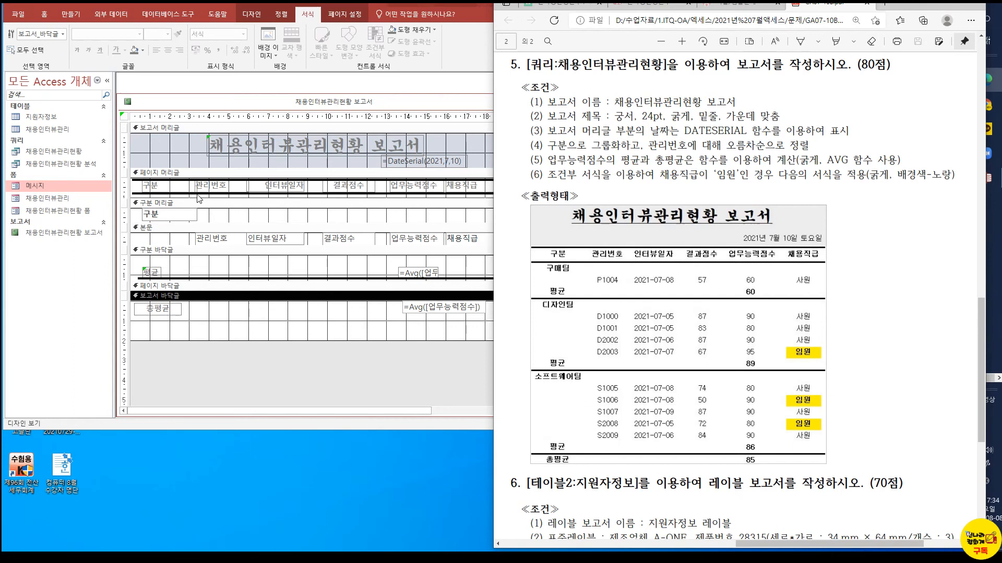
pyautogui.click(481, 191)
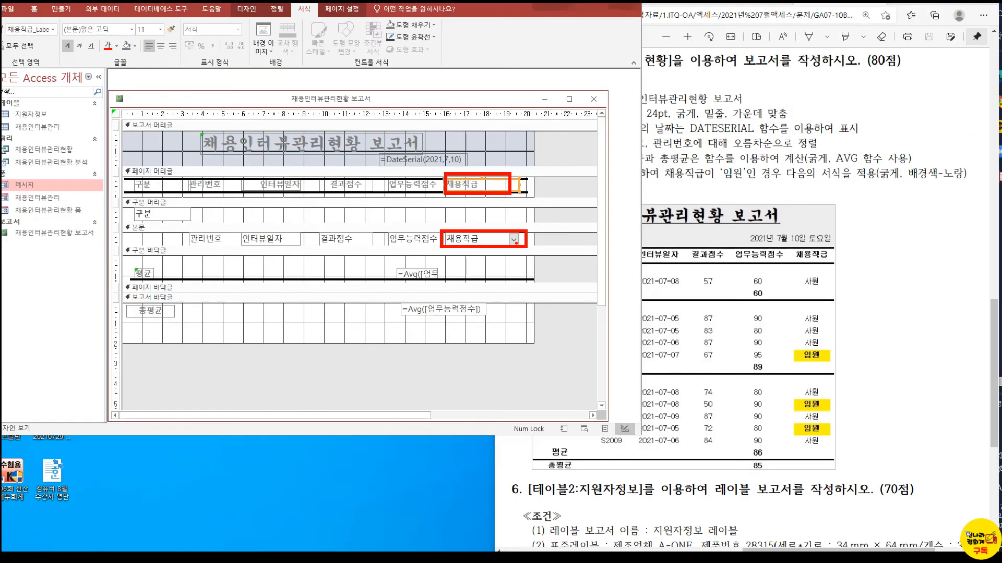
pyautogui.click(513, 240)
pyautogui.rightClick(512, 239)
pyautogui.click(512, 239)
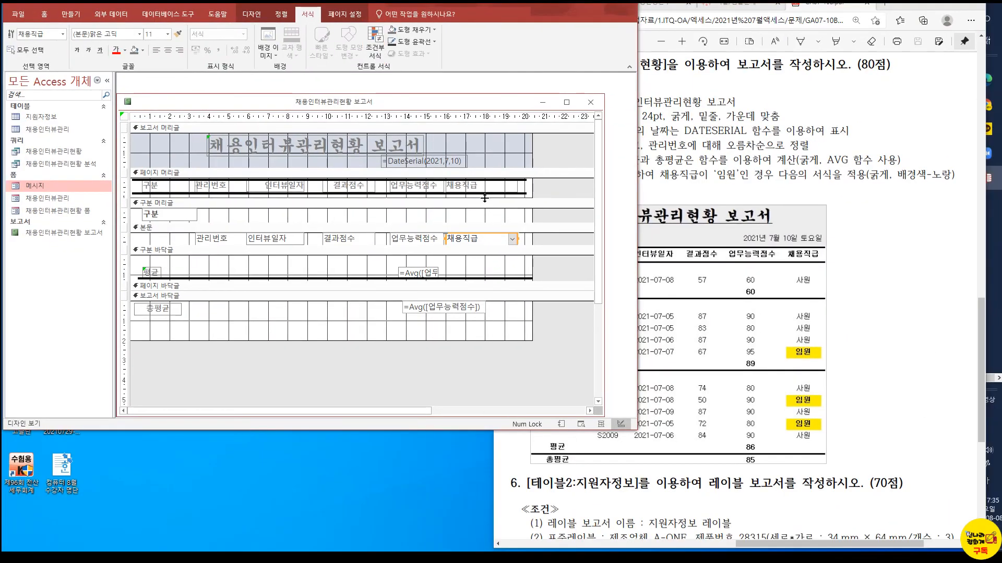
pyautogui.click(470, 188)
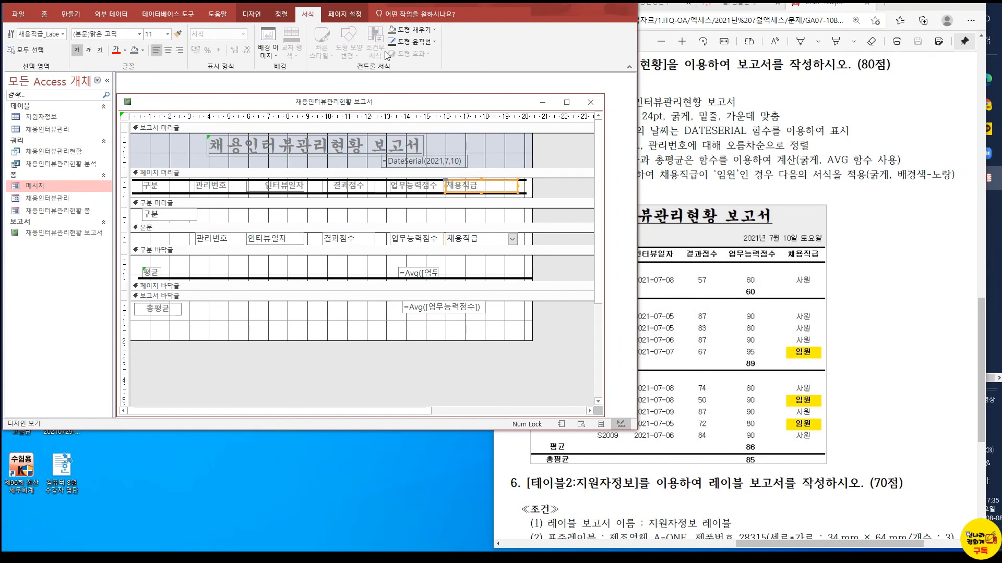
pyautogui.click(479, 243)
pyautogui.click(375, 51)
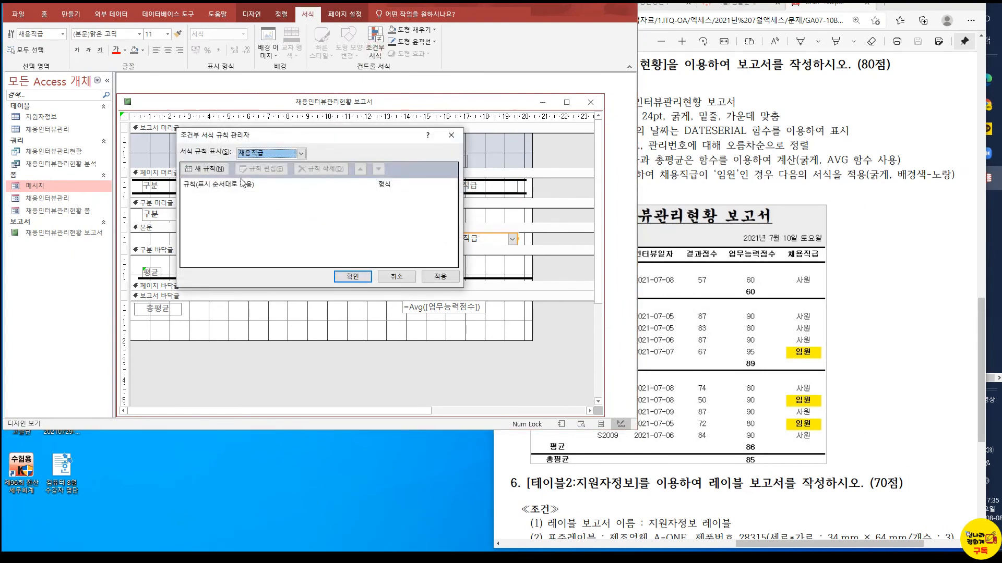
pyautogui.click(215, 170)
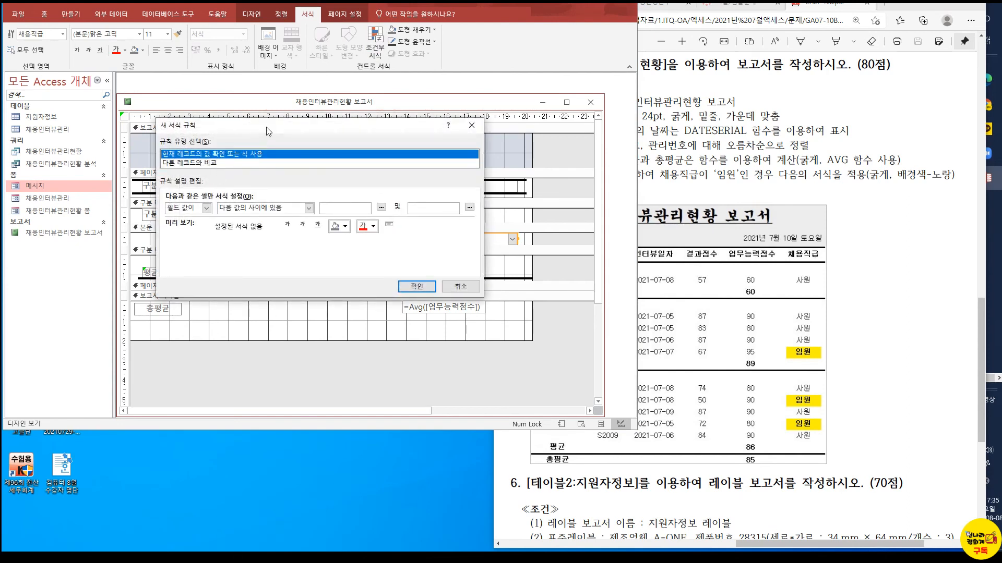
pyautogui.moveTo(223, 216); pyautogui.dragTo(192, 185)
pyautogui.click(130, 264)
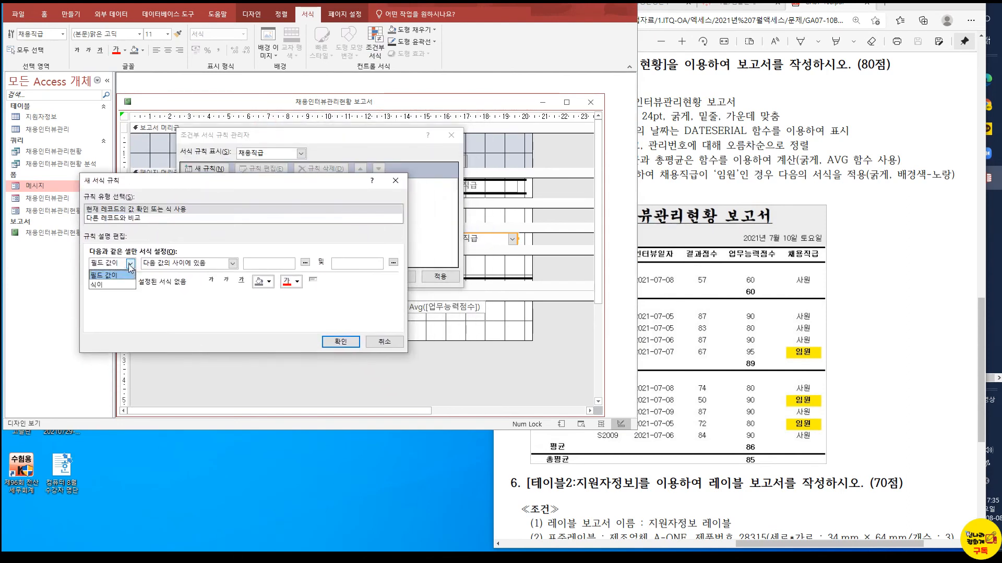
pyautogui.click(111, 275)
pyautogui.click(232, 264)
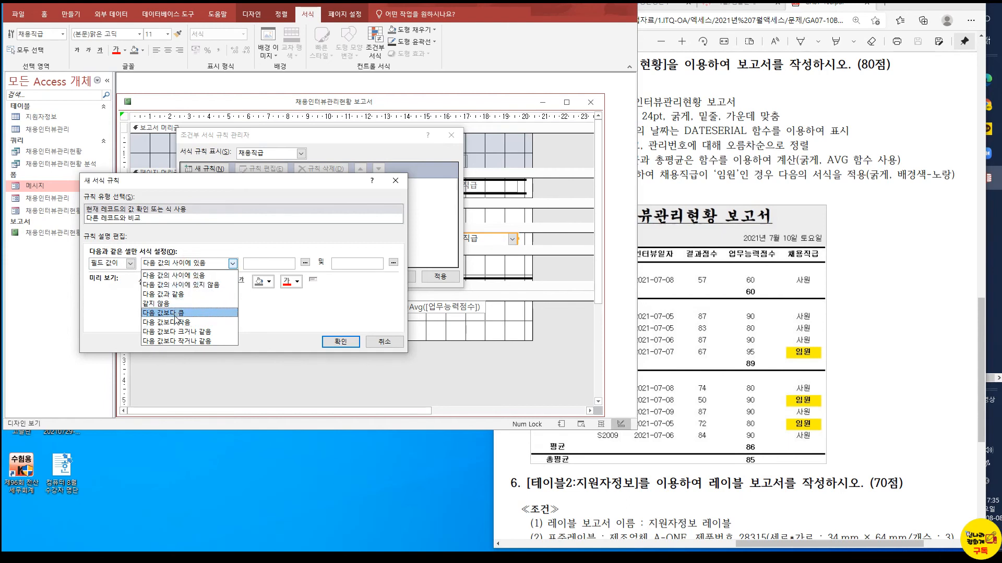
pyautogui.click(188, 276)
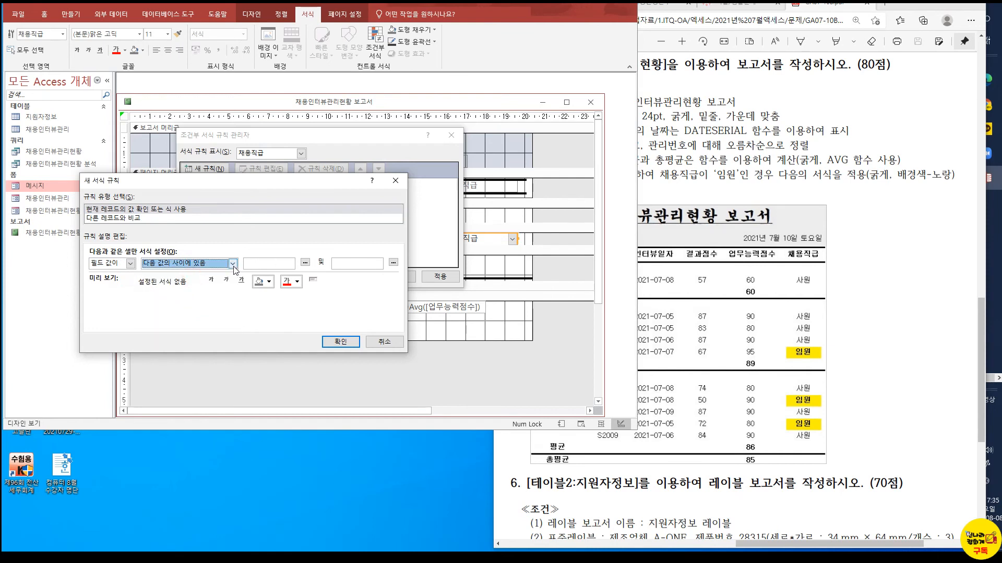
pyautogui.click(130, 263)
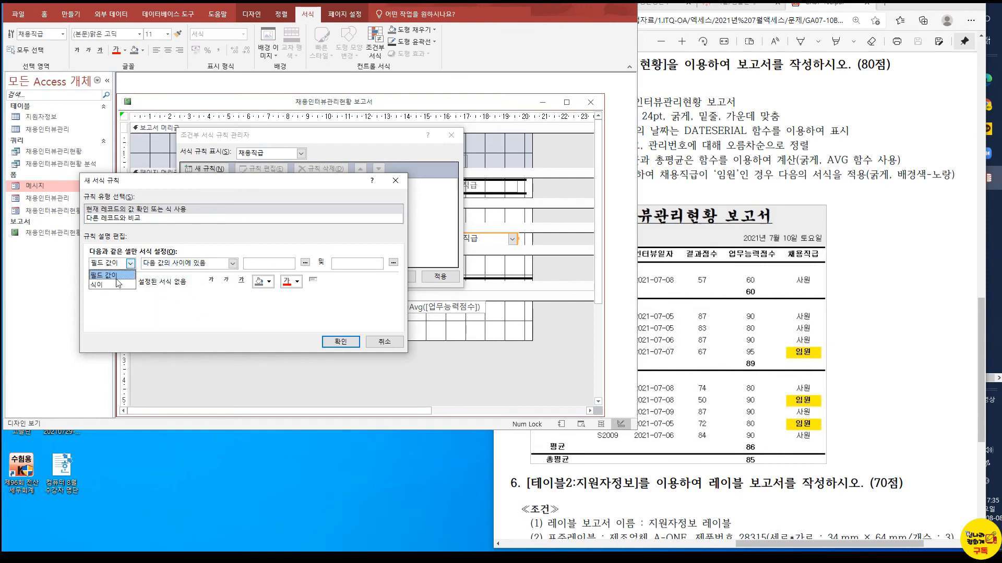
pyautogui.click(112, 285)
pyautogui.click(193, 265)
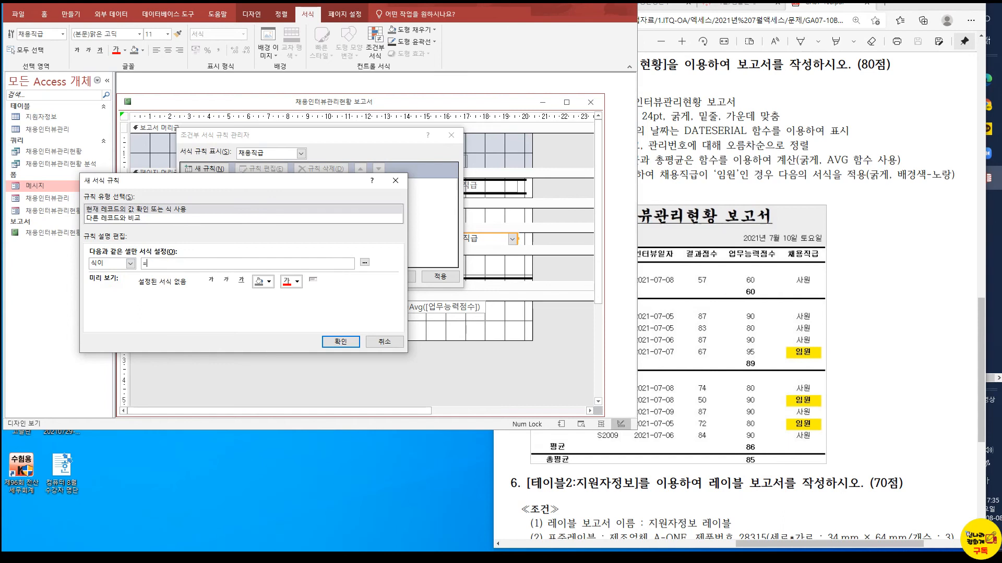
# Set the rule condition to 필드 값이 다음 값과 같음 with the value 임원
pyautogui.click(131, 264)
pyautogui.click(113, 274)
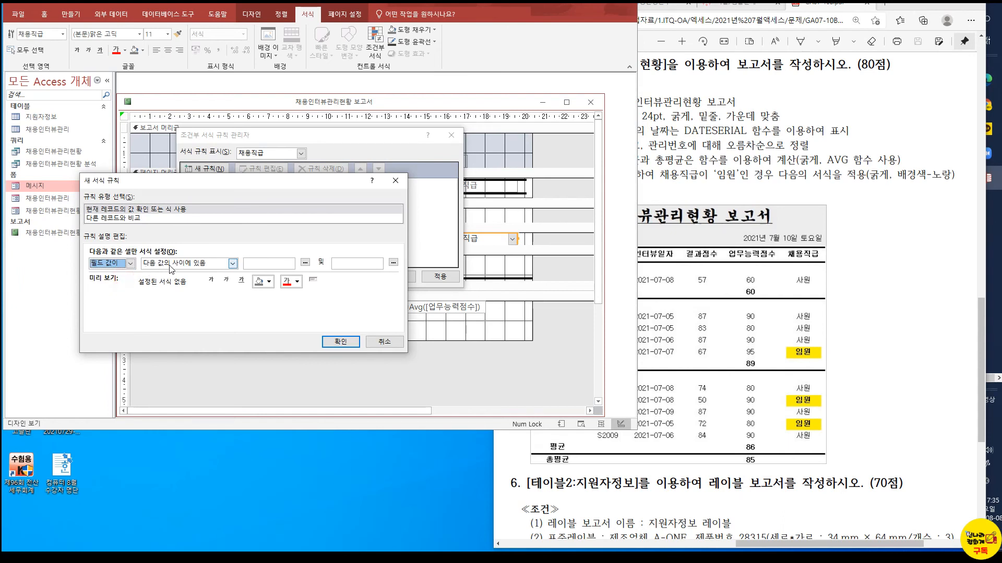
pyautogui.click(171, 269)
pyautogui.click(184, 297)
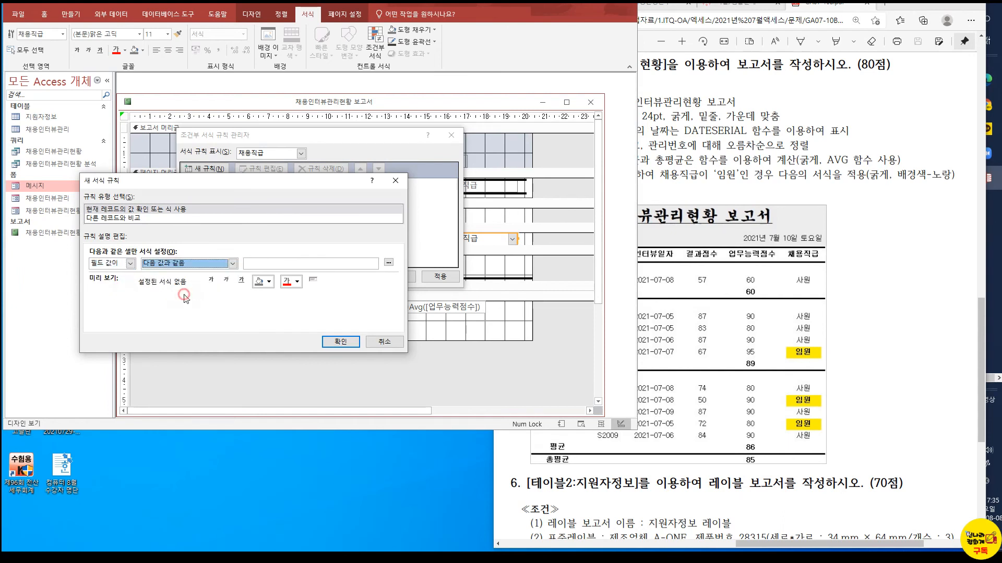
pyautogui.click(277, 263)
pyautogui.write('임원')
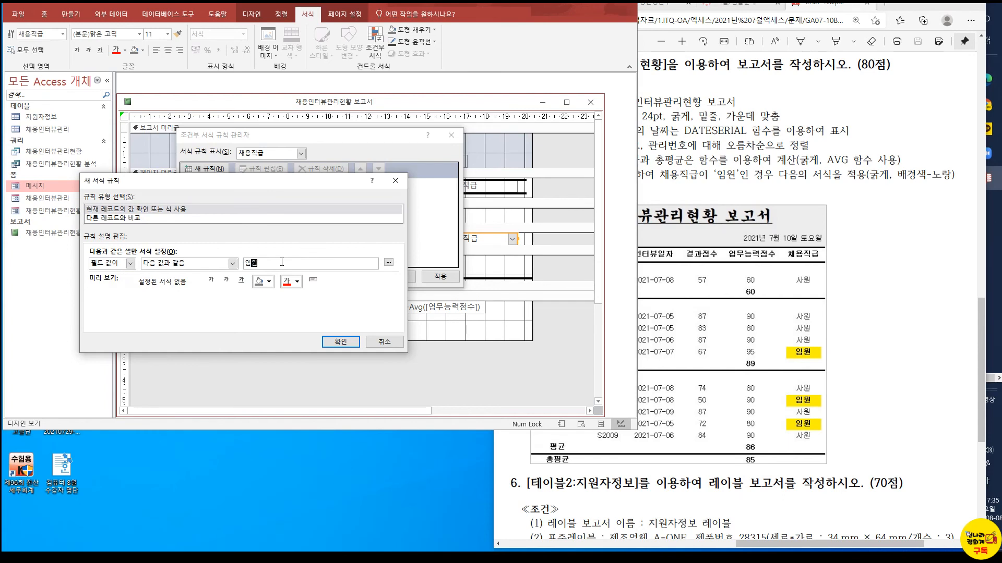
# Give the 임원 rule a yellow background, 자동 font color and bold text, apply it and check the report in report view
pyautogui.click(264, 282)
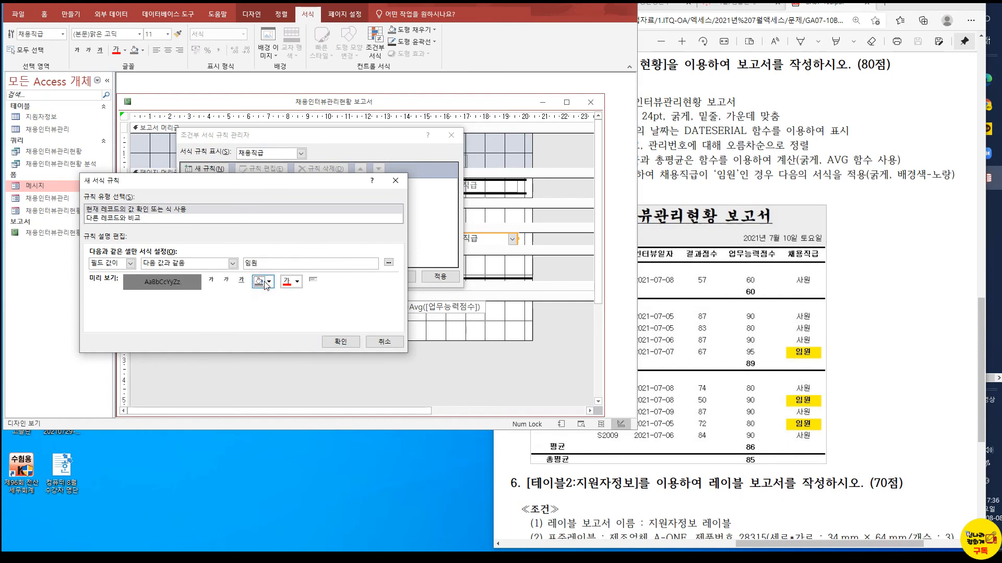
pyautogui.click(269, 282)
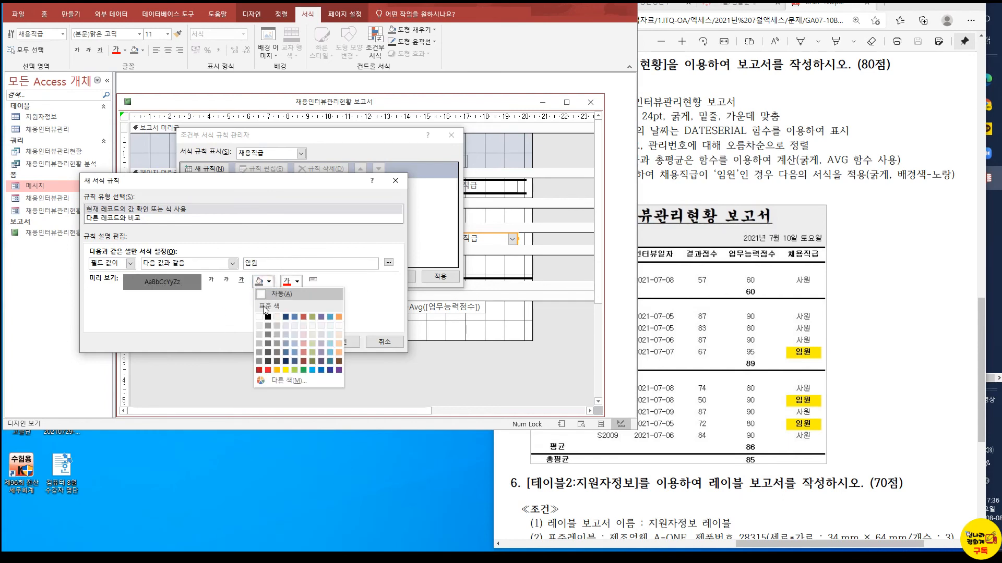
pyautogui.click(287, 370)
pyautogui.click(297, 282)
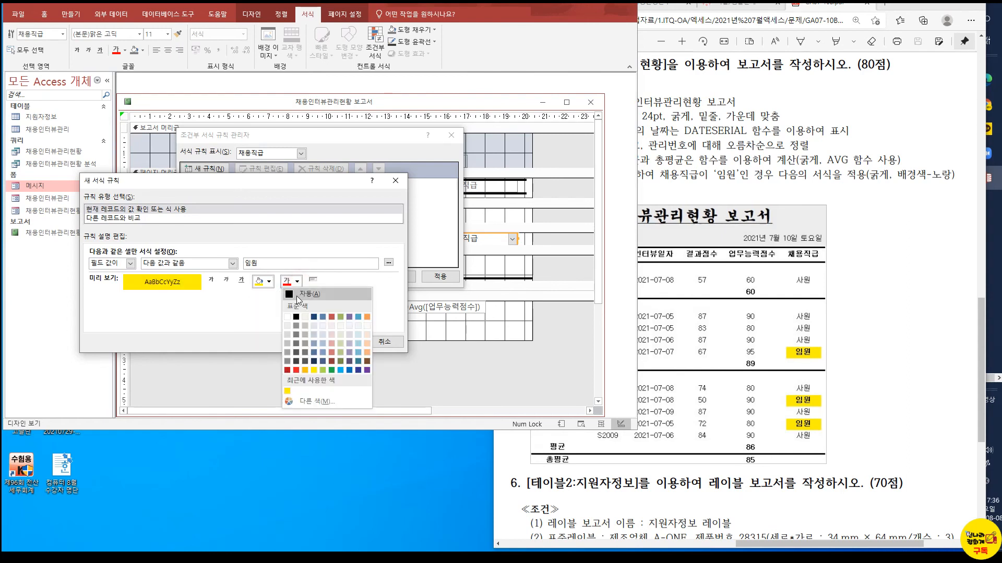
pyautogui.click(308, 293)
pyautogui.click(212, 280)
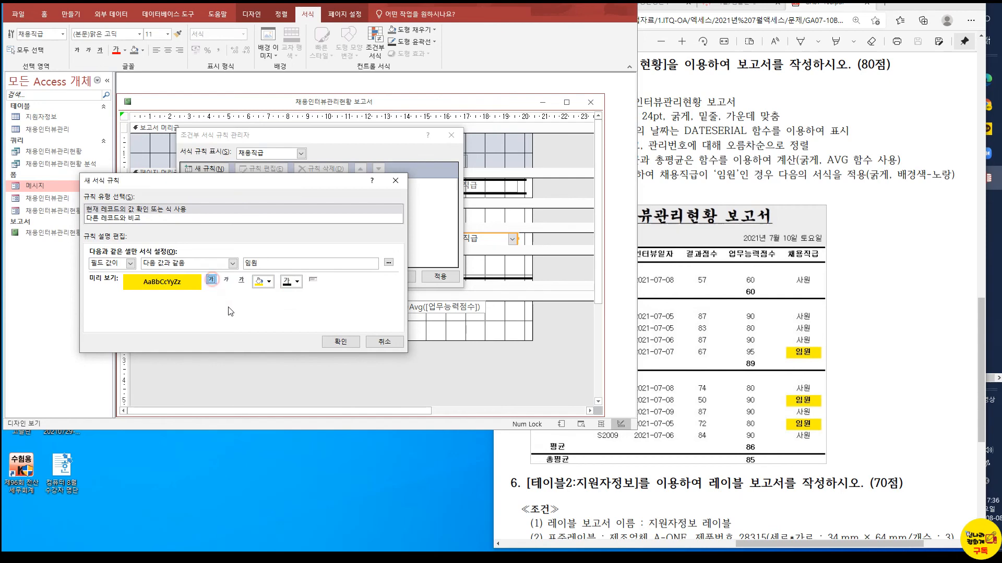
pyautogui.click(340, 342)
pyautogui.click(343, 277)
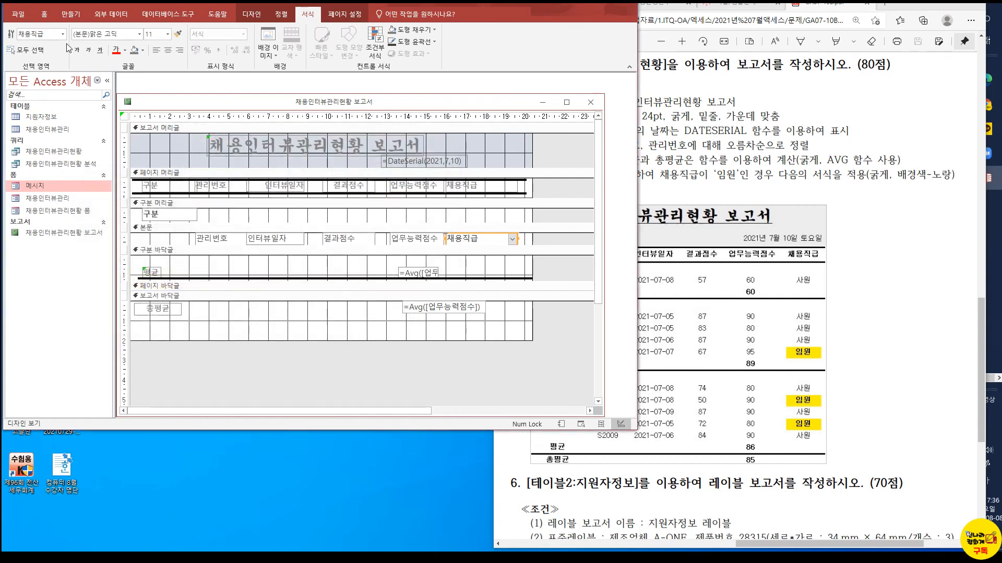
pyautogui.click(45, 14)
pyautogui.click(16, 36)
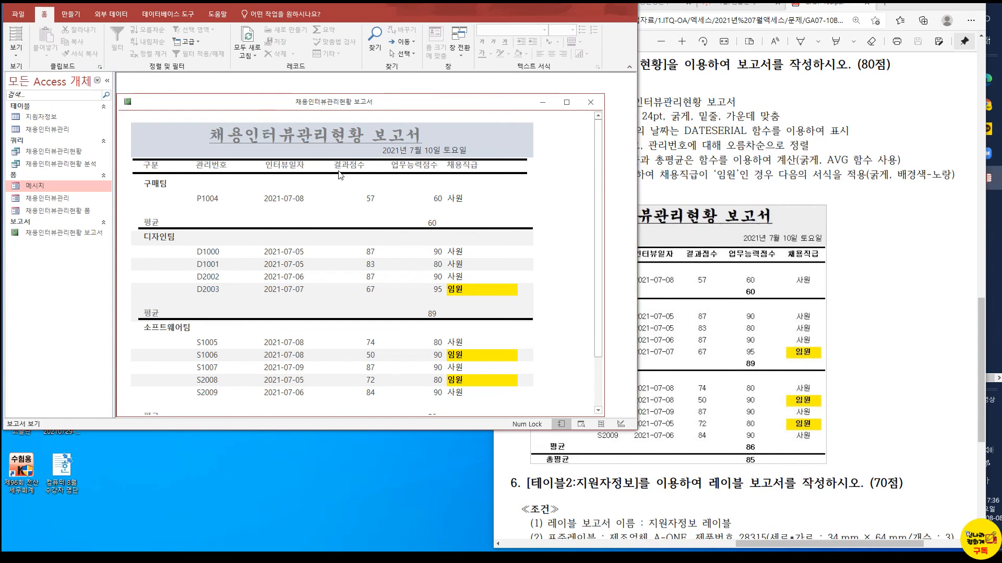
# Return to design view and center the text of the 결과점수 text box in the detail section
pyautogui.click(17, 59)
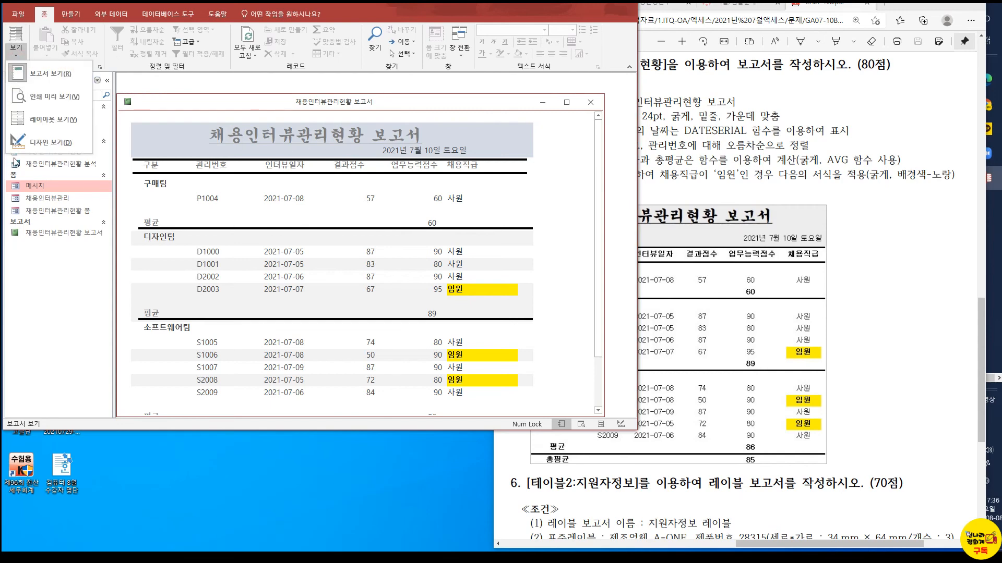
pyautogui.click(18, 142)
pyautogui.click(360, 241)
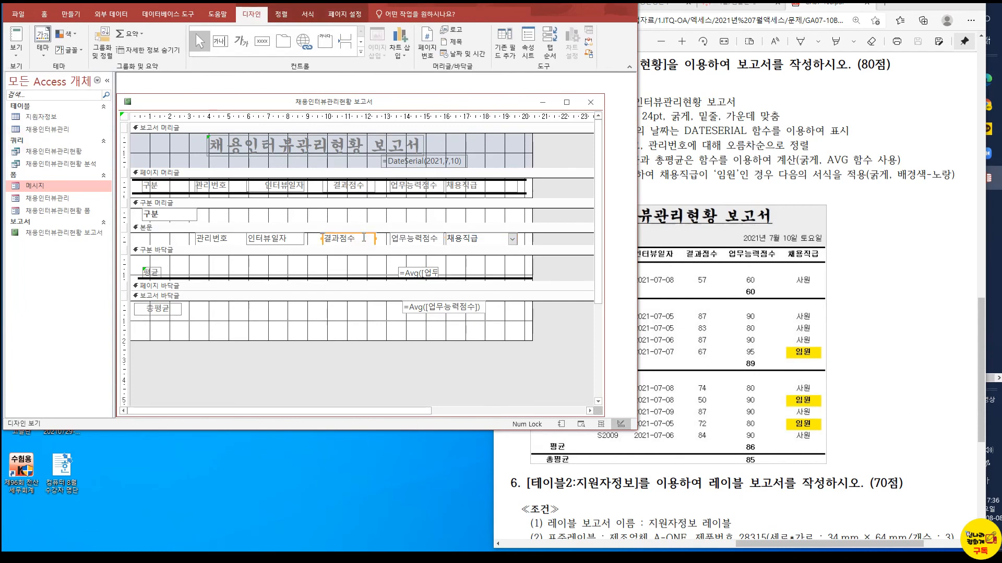
pyautogui.click(296, 19)
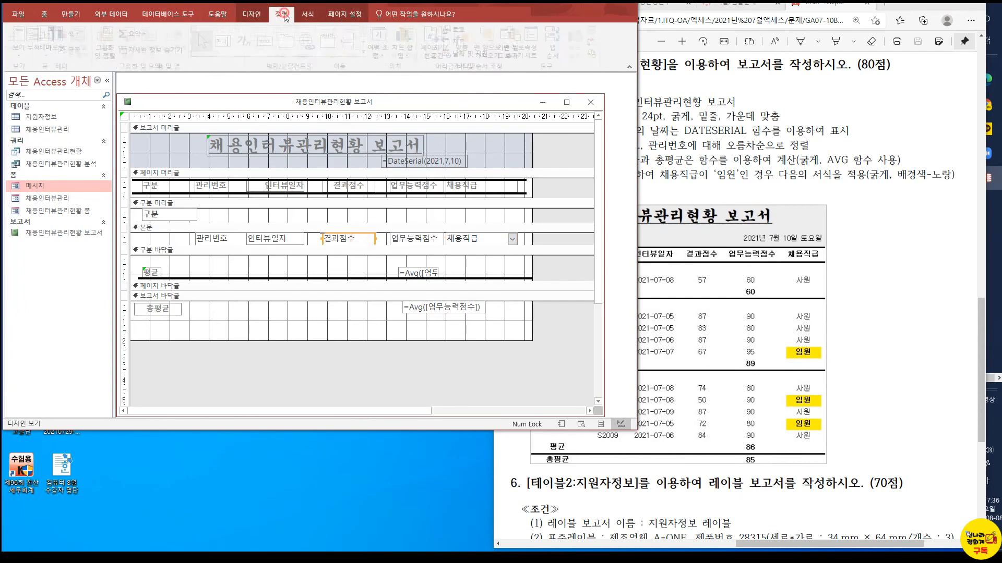
pyautogui.click(167, 50)
# Narrow the 업무능력점수 text box and shift and shorten both Avg text boxes to line up with it under the 업무능력점수 heading
pyautogui.click(403, 242)
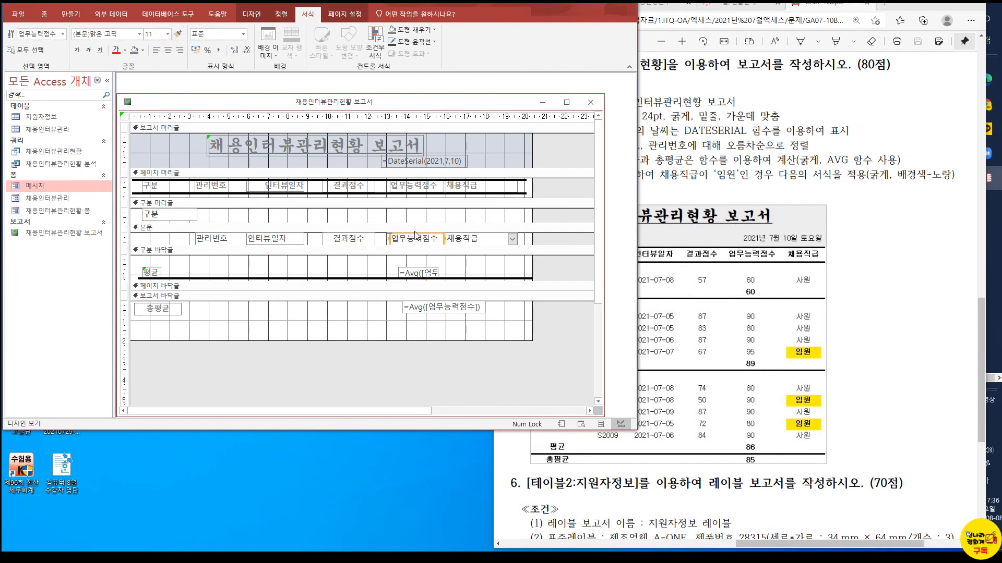
pyautogui.click(443, 239)
pyautogui.moveTo(442, 238); pyautogui.dragTo(429, 239)
pyautogui.click(436, 272)
pyautogui.moveTo(395, 272); pyautogui.dragTo(427, 273)
pyautogui.click(412, 308)
pyautogui.moveTo(402, 307); pyautogui.dragTo(382, 307)
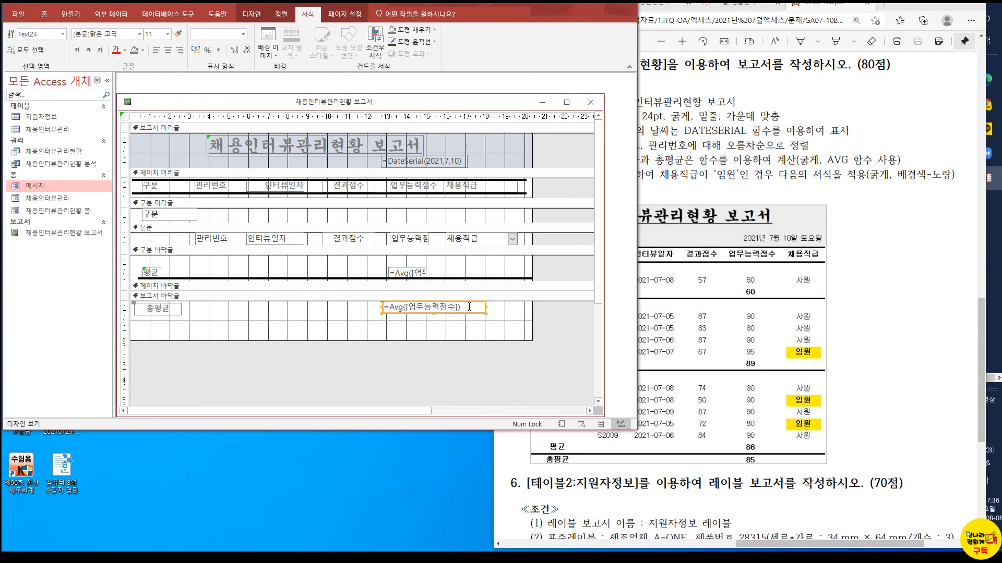
pyautogui.moveTo(485, 307); pyautogui.dragTo(439, 308)
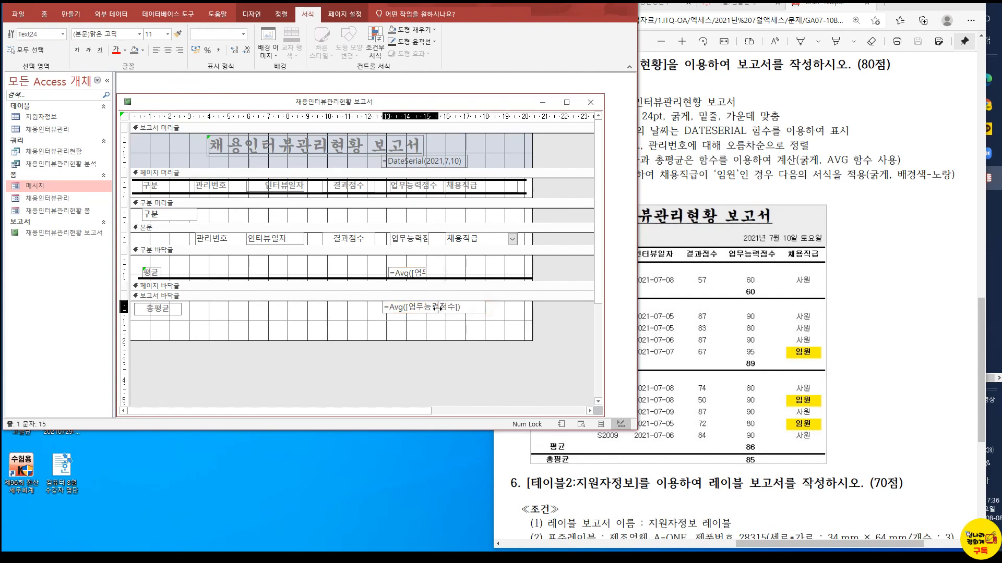
# Bold the Avg text boxes in the 보고서 바닥글 and the 구분 바닥글
pyautogui.click(77, 50)
pyautogui.click(418, 273)
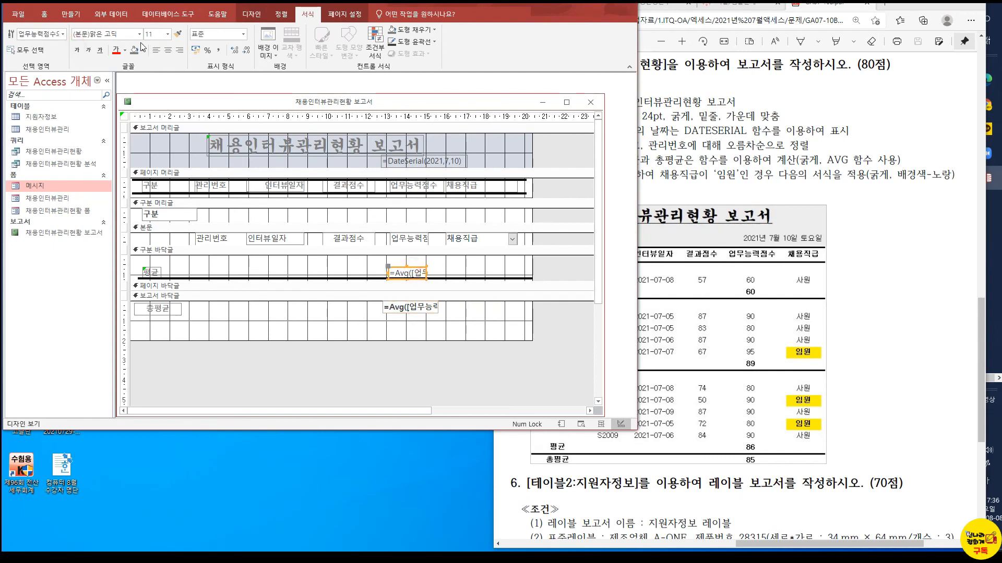
pyautogui.click(77, 51)
# Check the report in report view, then close it and save the design changes
pyautogui.click(45, 14)
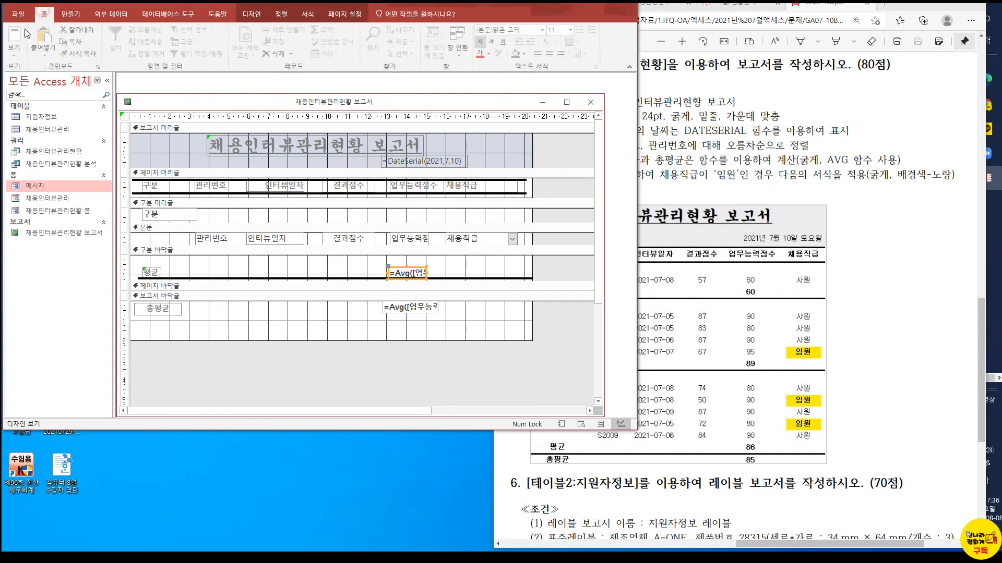
pyautogui.click(17, 34)
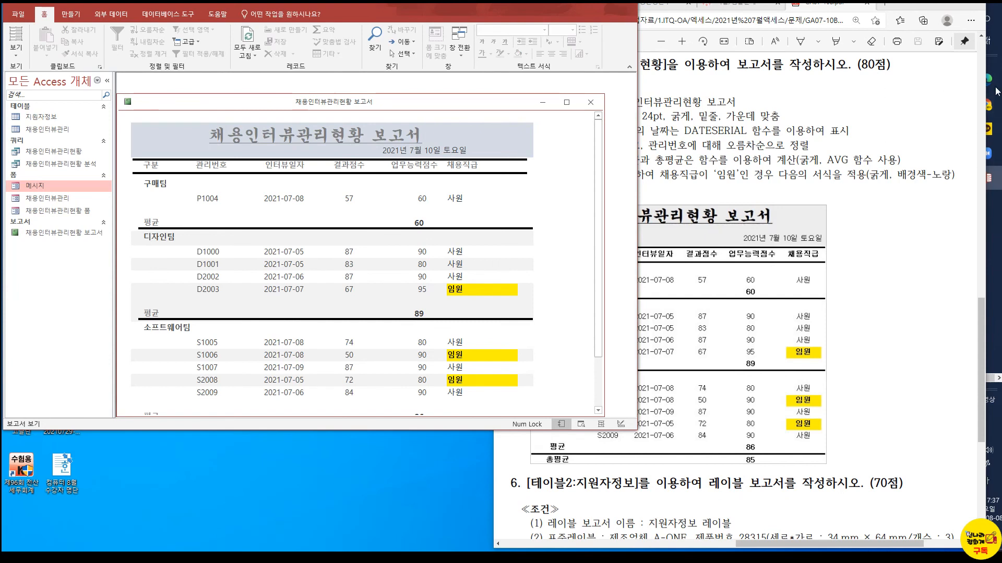
pyautogui.click(590, 102)
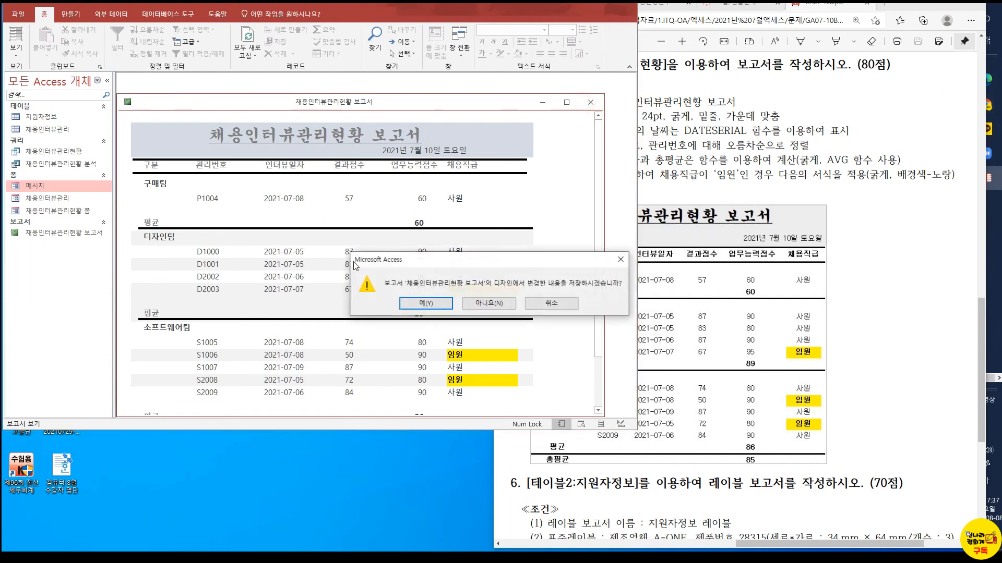
pyautogui.click(439, 304)
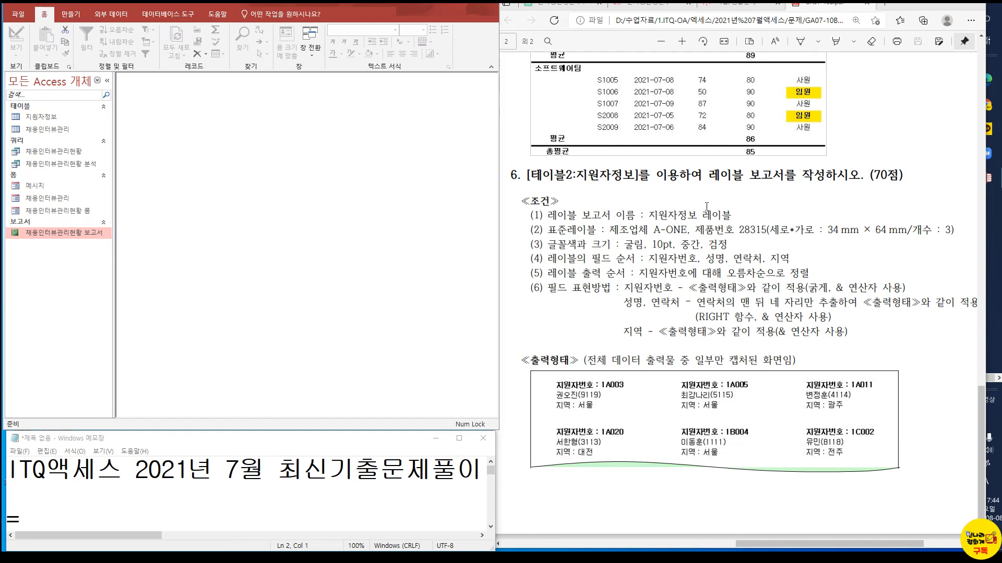
# Start the label wizard for the 지원자정보 table and choose the A-ONE 28315 label, 34 mm x 64 mm
pyautogui.click(37, 122)
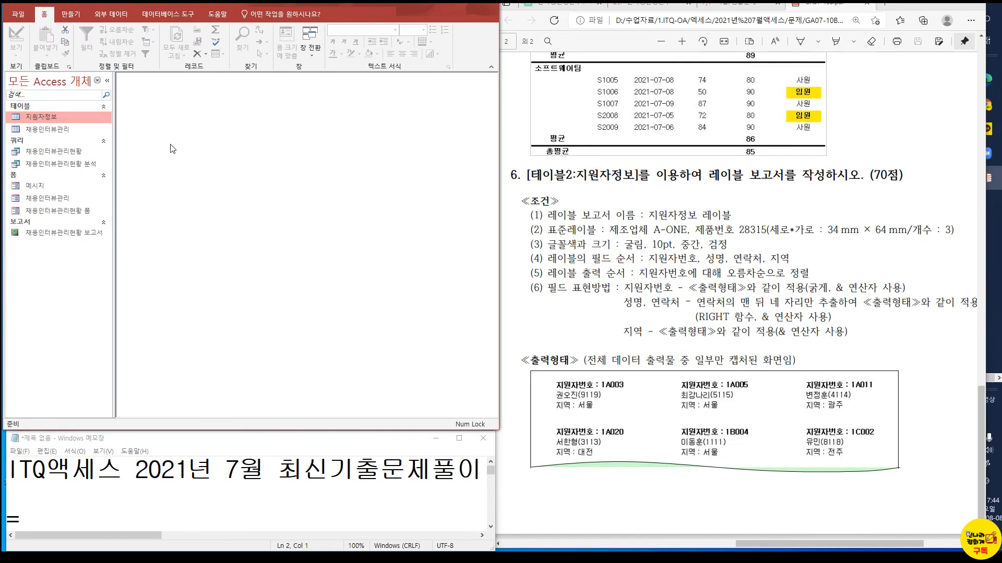
pyautogui.click(66, 21)
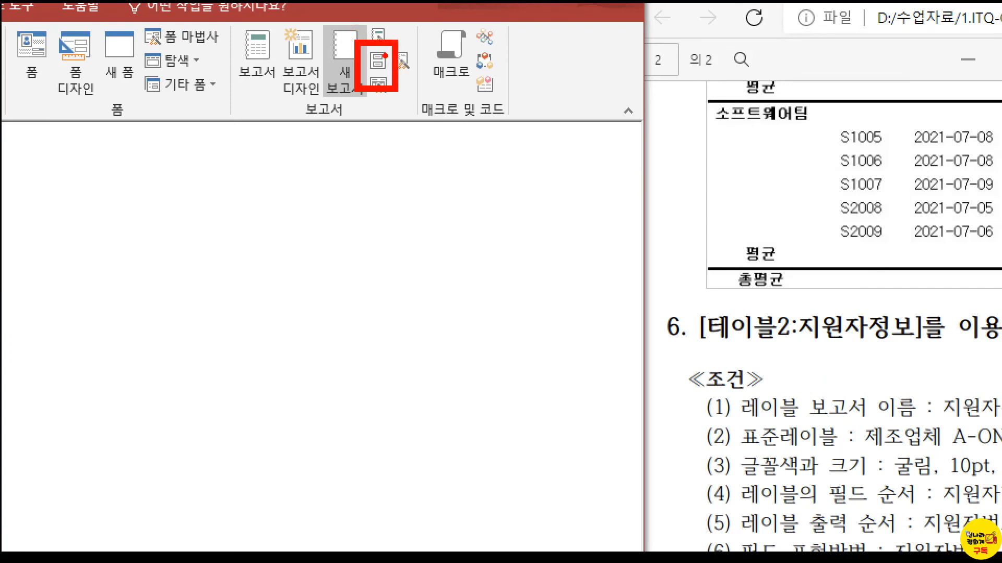
pyautogui.click(377, 60)
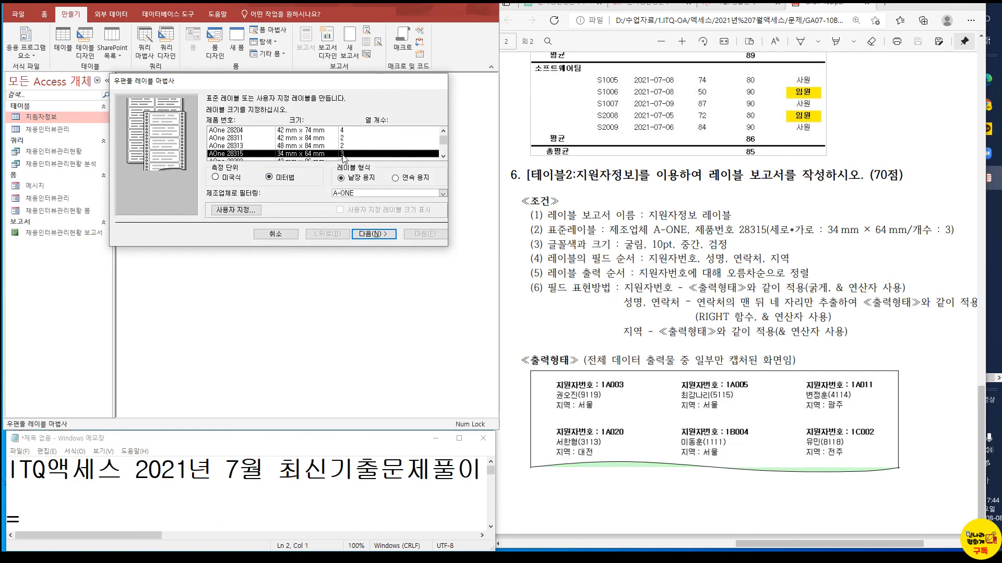
pyautogui.click(373, 234)
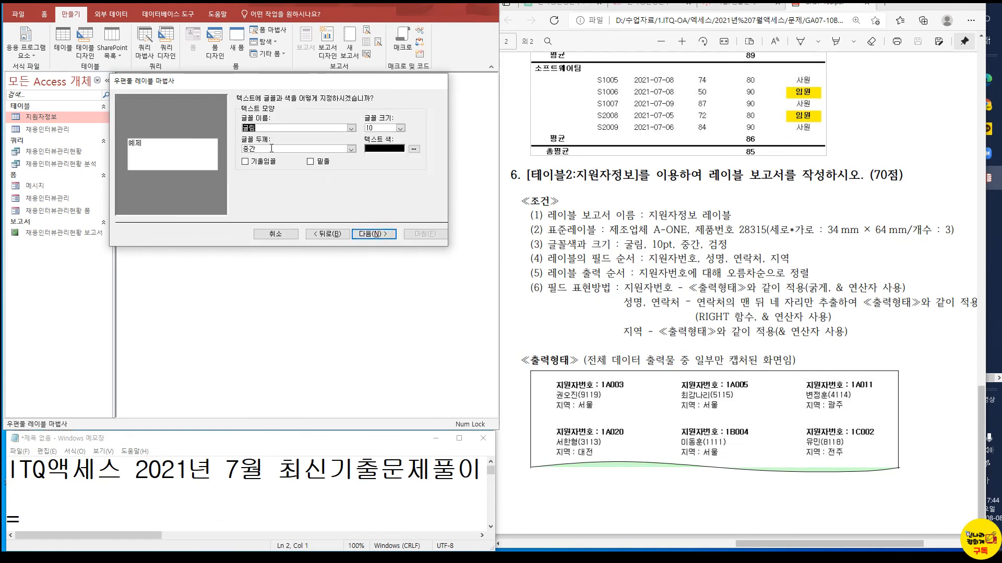
# Keep the label font as 굴림, 10 pt, 중간, and set the first label line to 지원자번호 : {지원자번호}
pyautogui.click(371, 235)
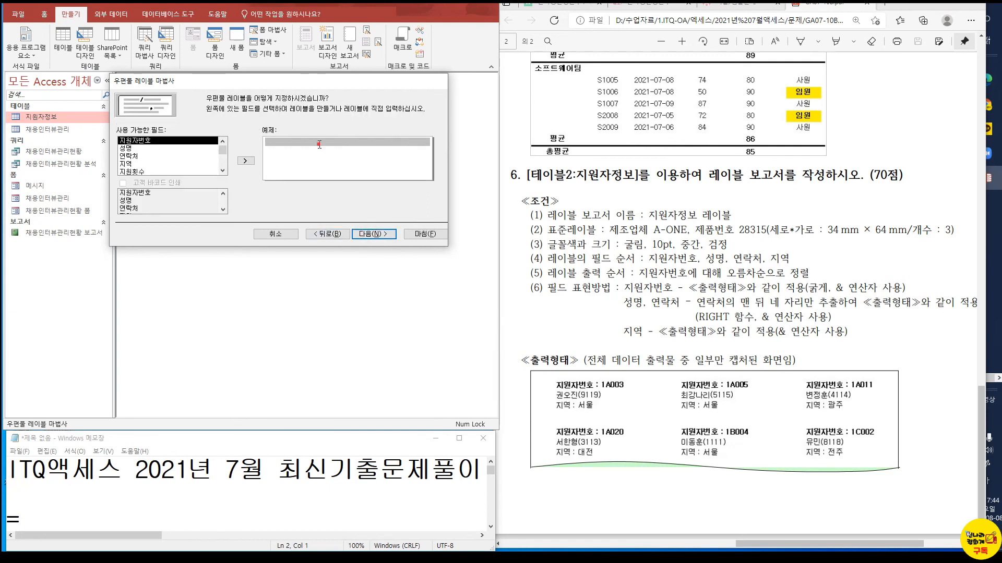
pyautogui.write('자번호 :')
pyautogui.doubleClick(162, 141)
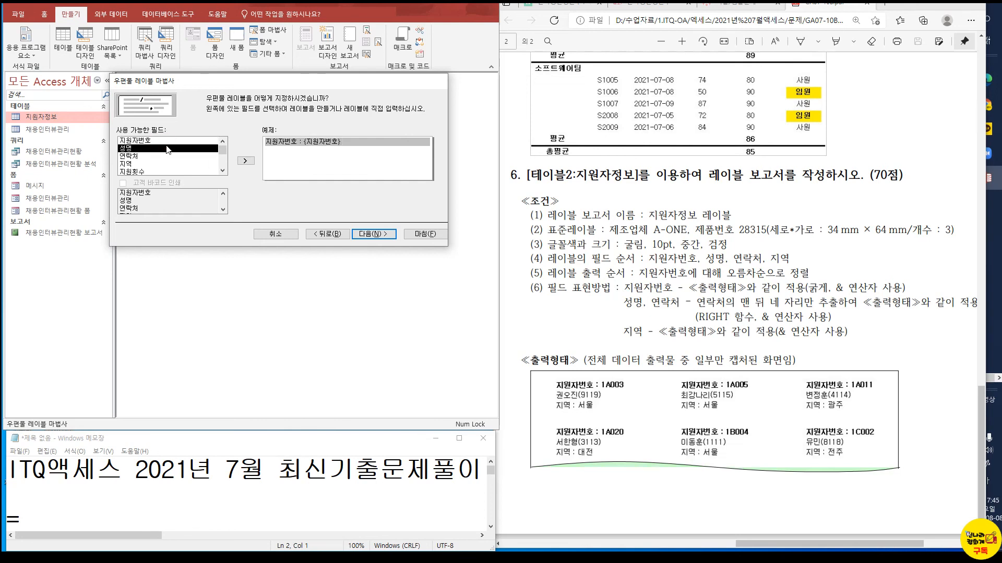
pyautogui.press('Return')
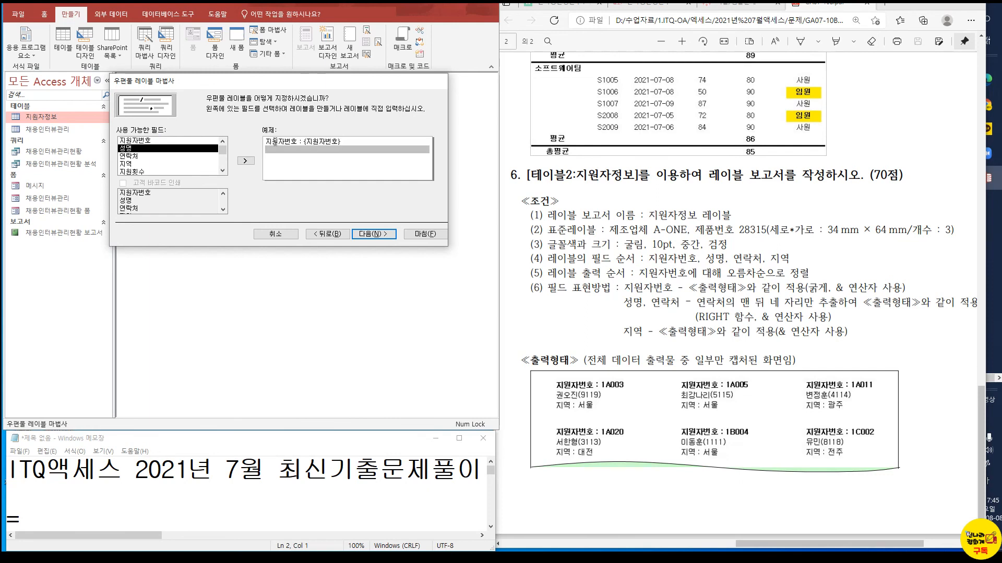
# Add {성명}{연락처} as the second label line and 지역 : {지역} as the third
pyautogui.doubleClick(148, 148)
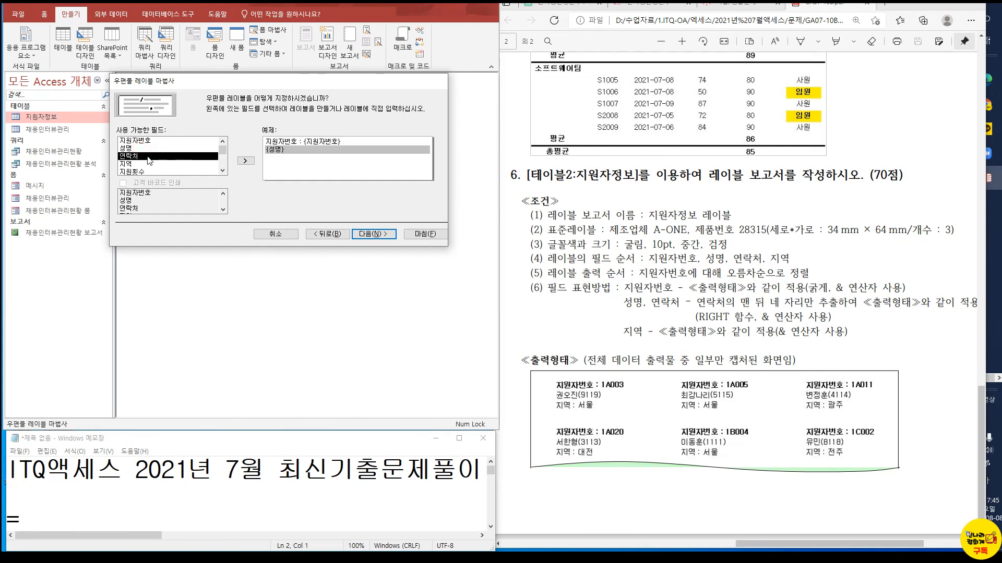
pyautogui.doubleClick(147, 158)
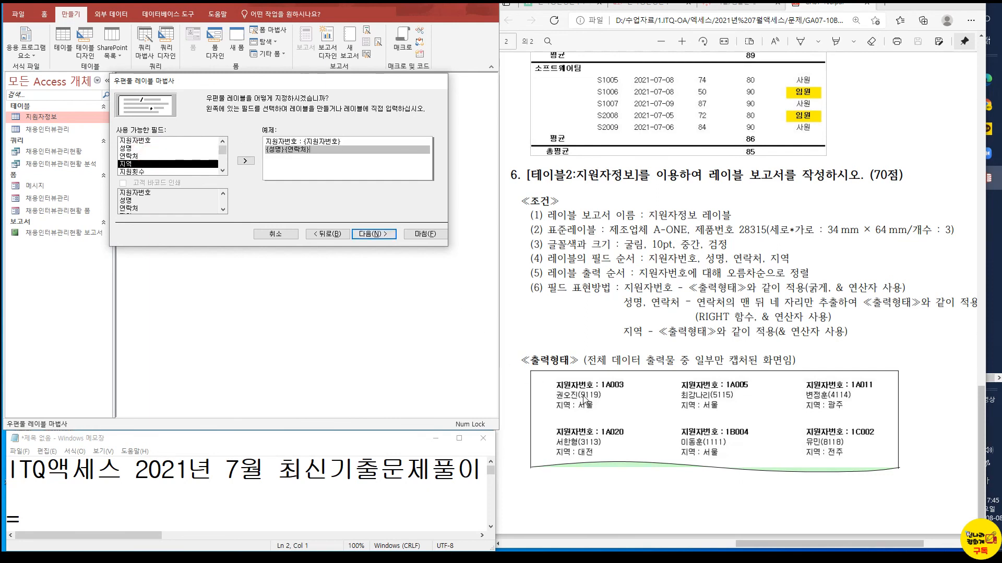
pyautogui.press('Return')
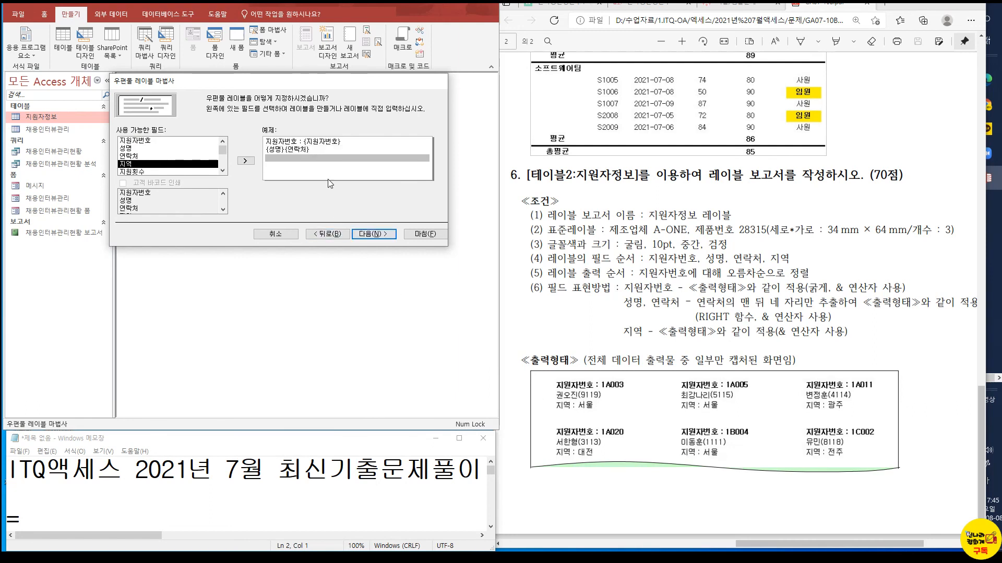
pyautogui.doubleClick(167, 167)
pyautogui.write(':')
pyautogui.doubleClick(137, 165)
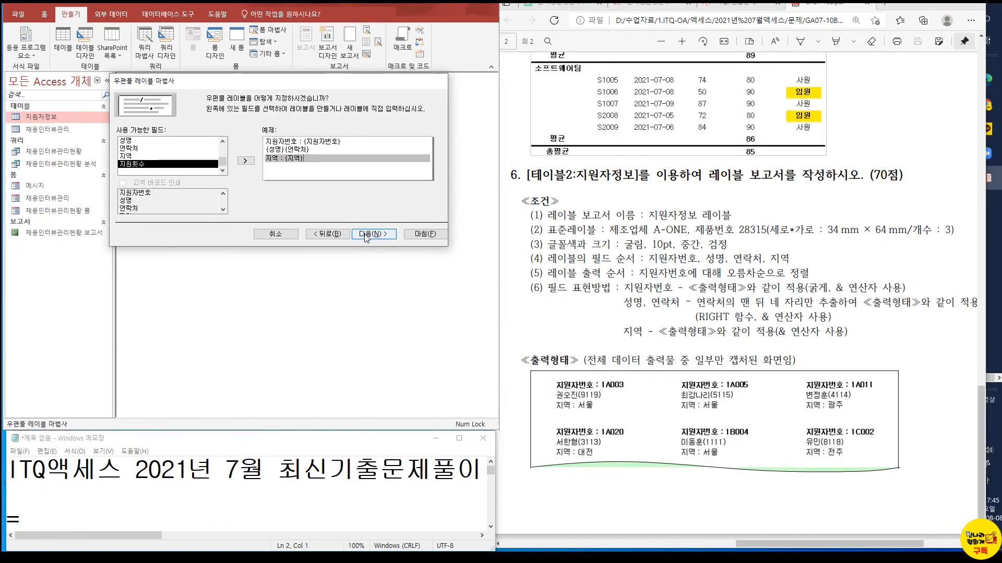
# Sort the labels by 지원자번호 and 성명
pyautogui.click(459, 313)
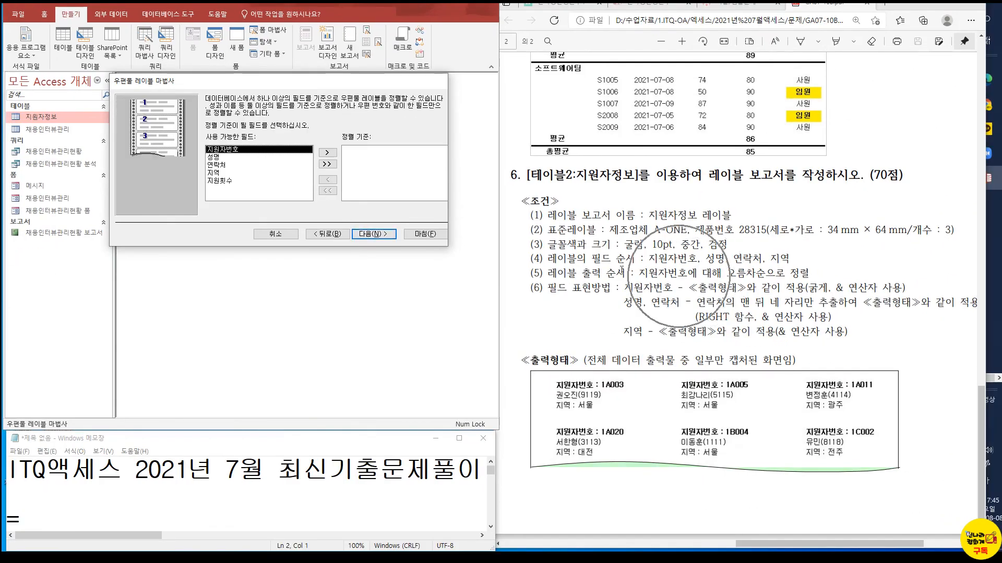
pyautogui.click(327, 152)
pyautogui.click(327, 153)
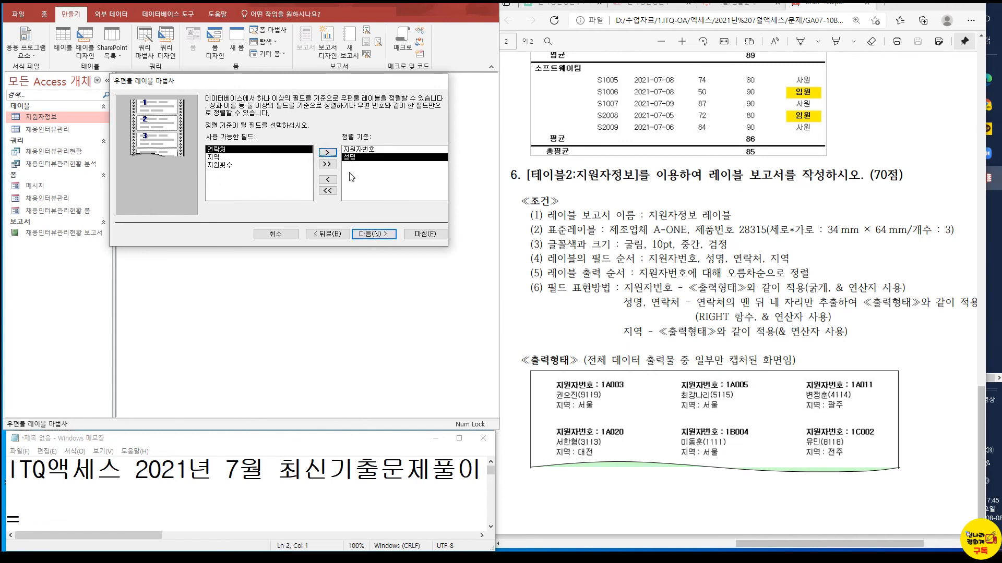
pyautogui.click(374, 234)
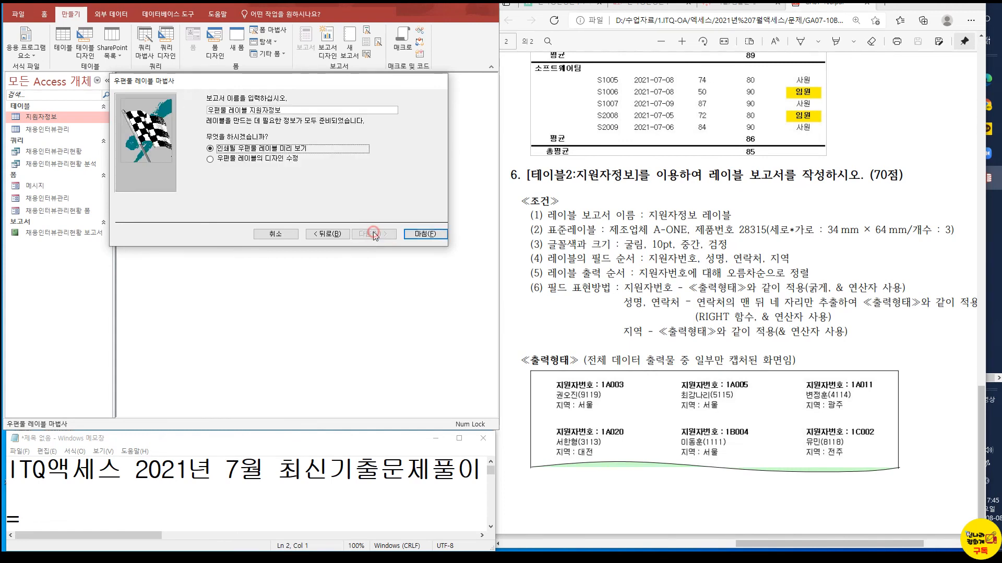
# Name the report 지원자정보 레이블, choose to modify the label design, and finish the wizard
pyautogui.click(305, 158)
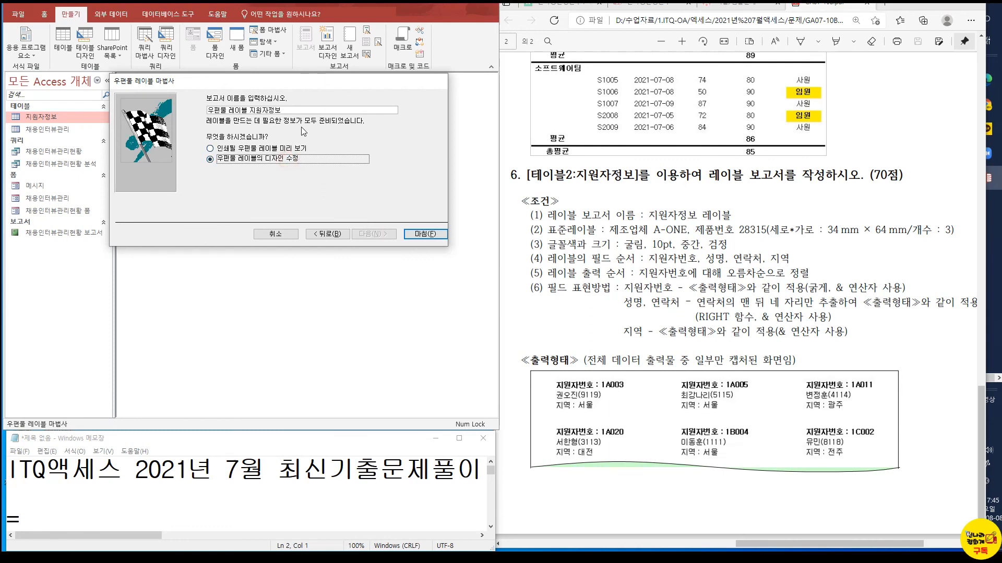
pyautogui.moveTo(286, 111); pyautogui.dragTo(199, 112)
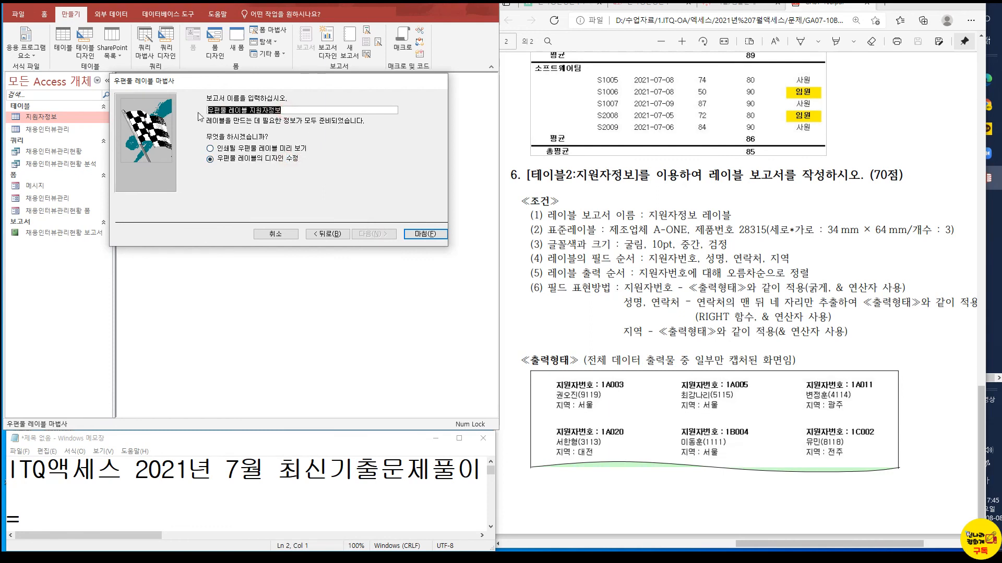
pyautogui.write('지원자정보 레이블')
pyautogui.click(434, 234)
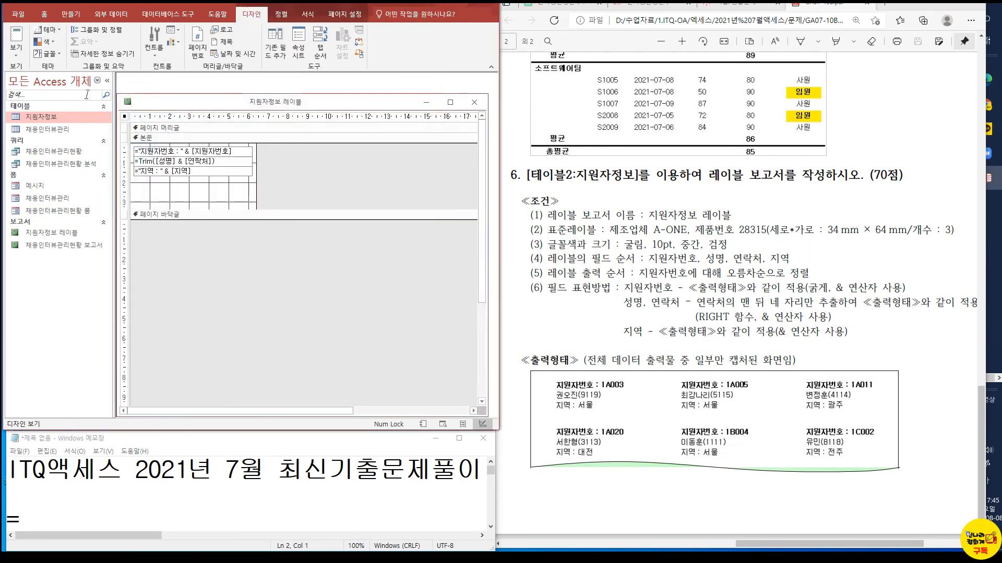
# Check the labels in report view, then return to design view and bold the 지원자번호 text box
pyautogui.click(16, 36)
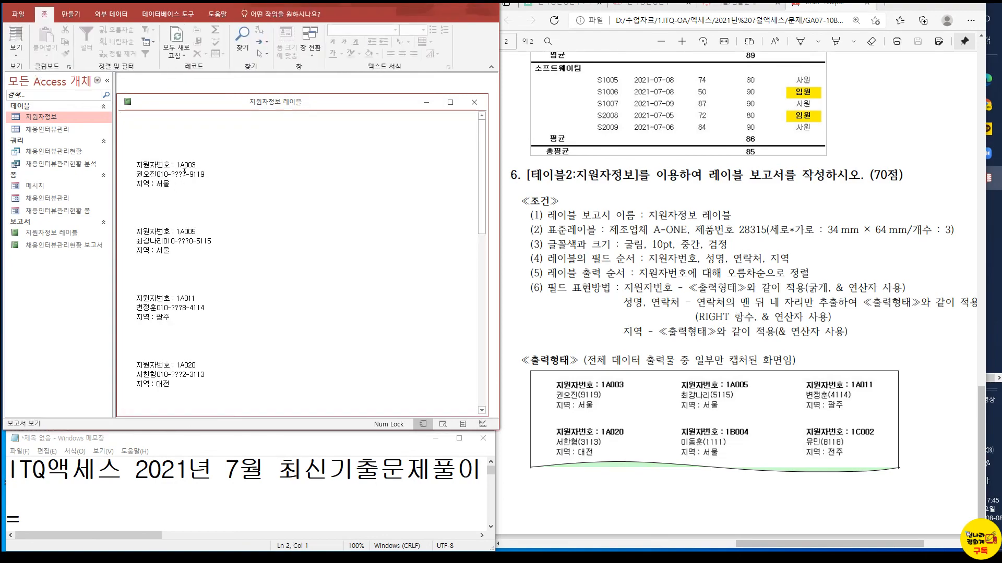
pyautogui.moveTo(77, 139); pyautogui.dragTo(266, 210)
pyautogui.click(16, 51)
pyautogui.click(27, 138)
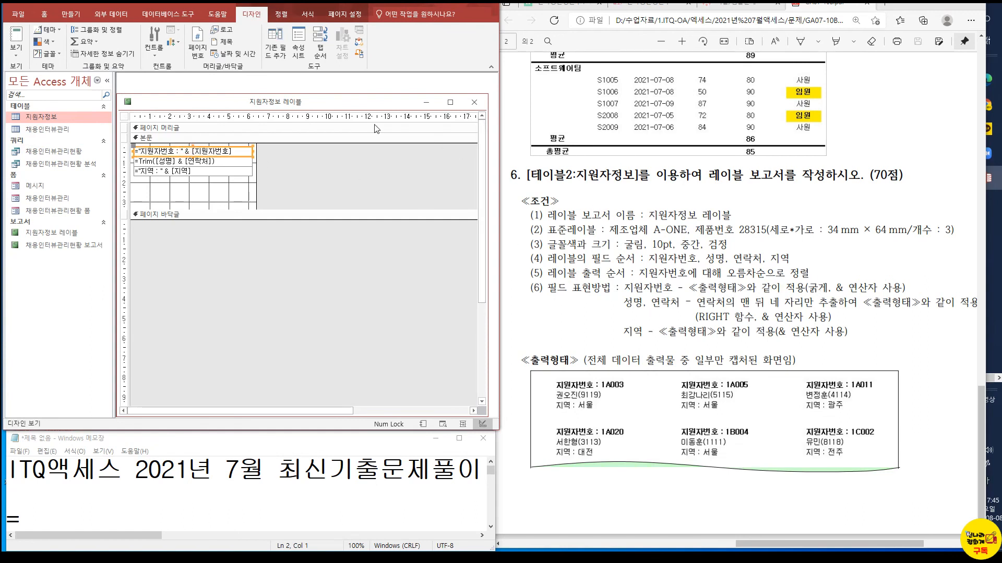
pyautogui.click(308, 14)
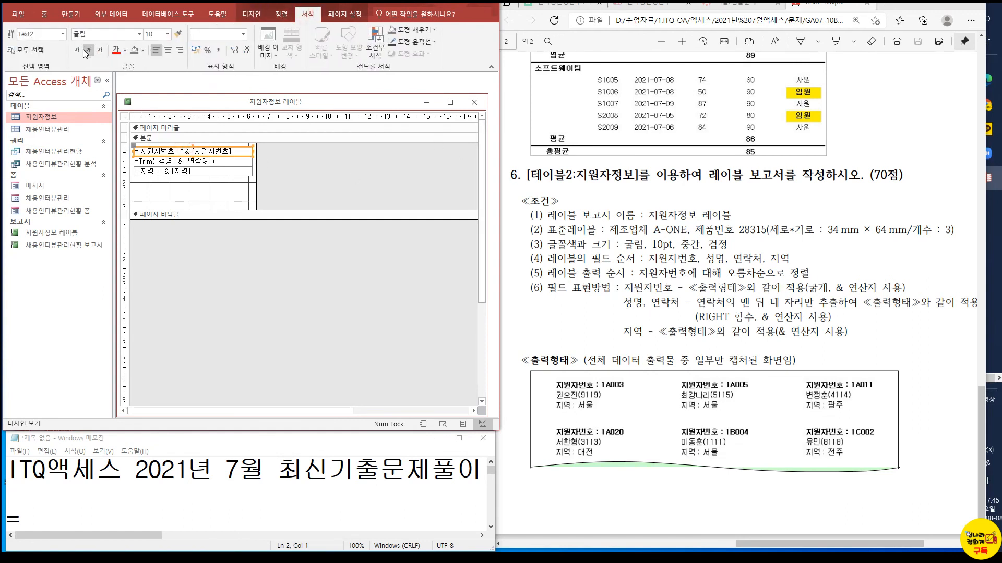
pyautogui.click(77, 50)
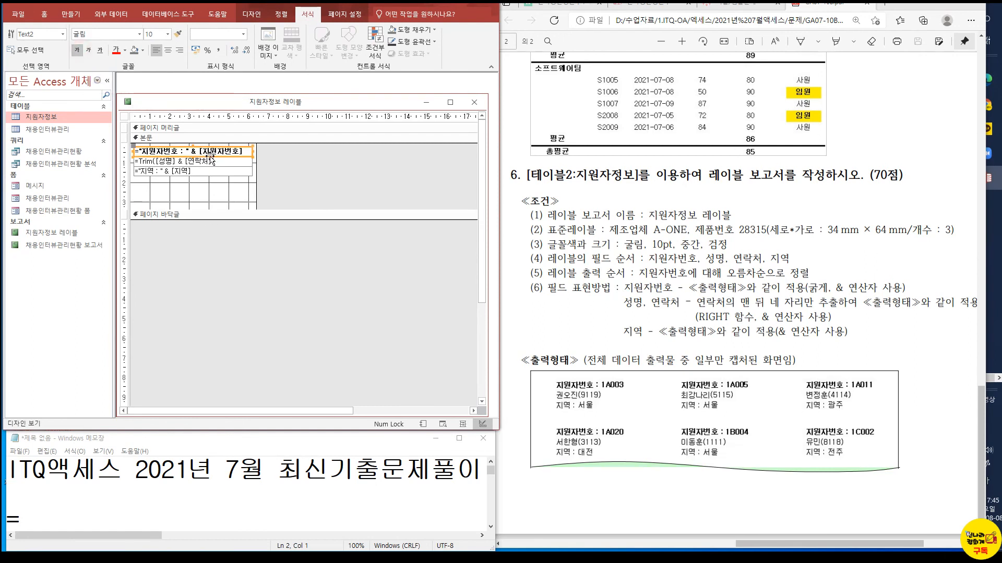
# Try to change the second text box's expression to =Trim([성명] & right([연락처]),4) and show it in report view
pyautogui.click(186, 162)
pyautogui.click(184, 161)
pyautogui.write('ㄱ')
pyautogui.press('BackSpace')
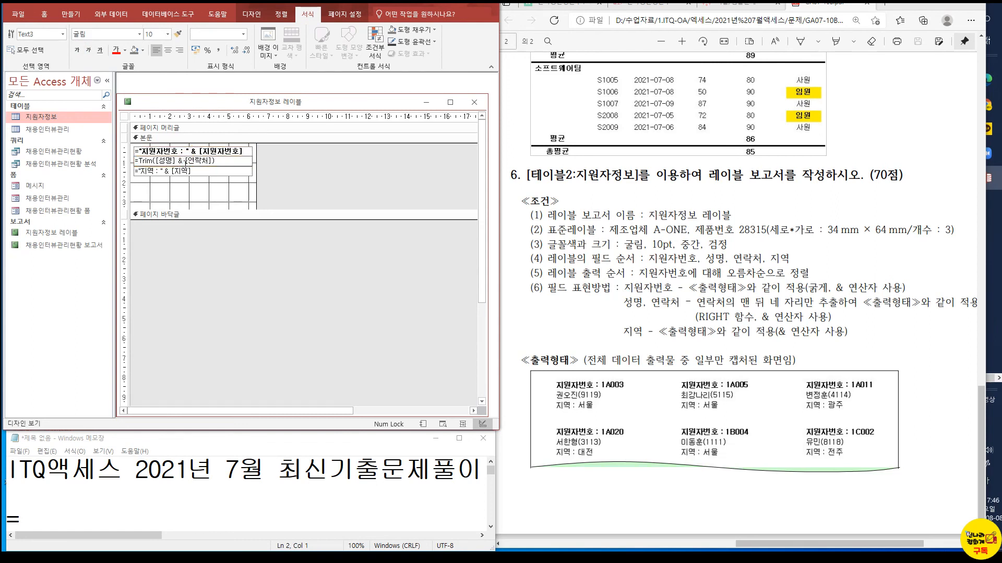
pyautogui.write('right(')
pyautogui.click(232, 160)
pyautogui.write(',4)')
pyautogui.hotkey('ctrl', '1')
pyautogui.click(220, 161)
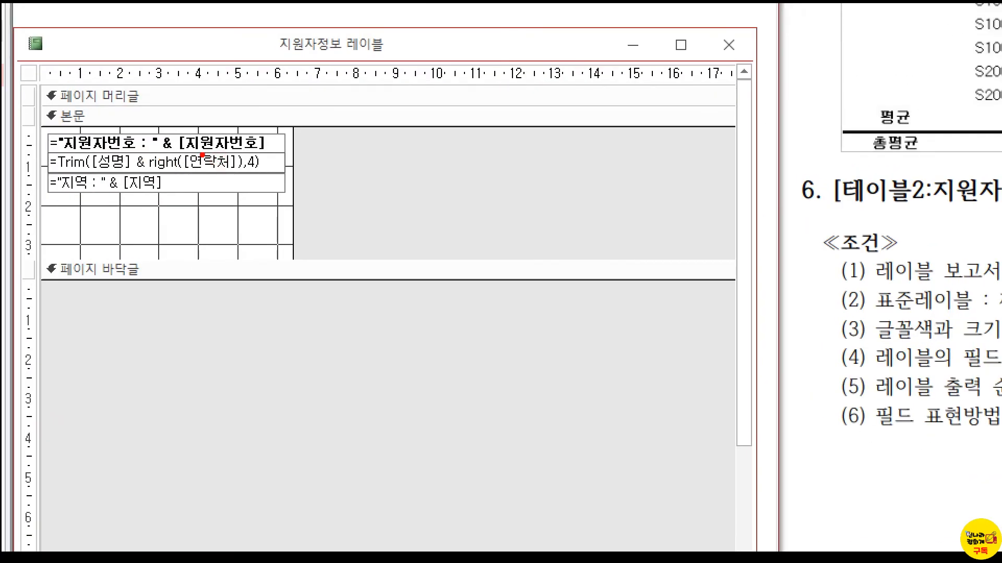
pyautogui.press('Escape')
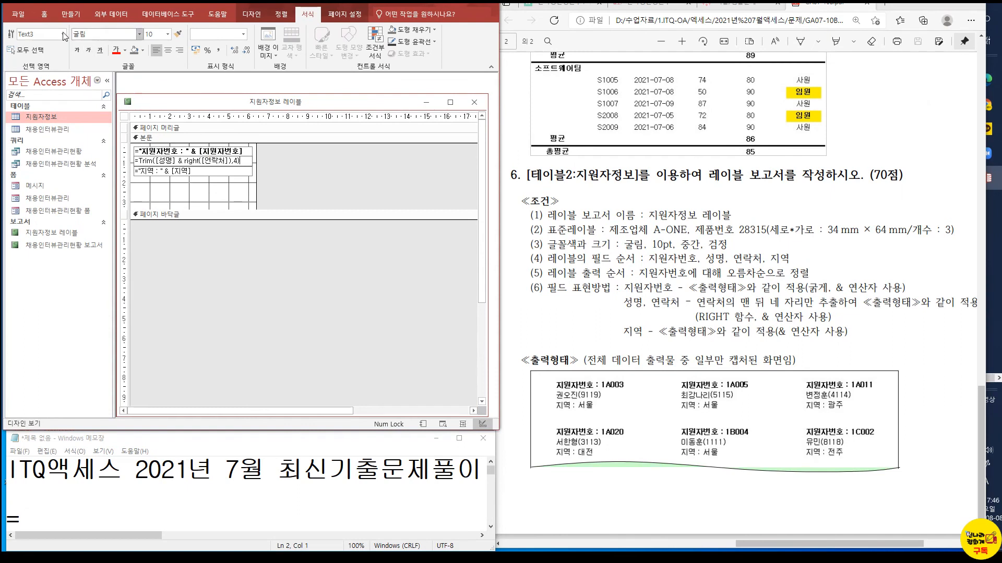
pyautogui.click(45, 14)
pyautogui.click(13, 39)
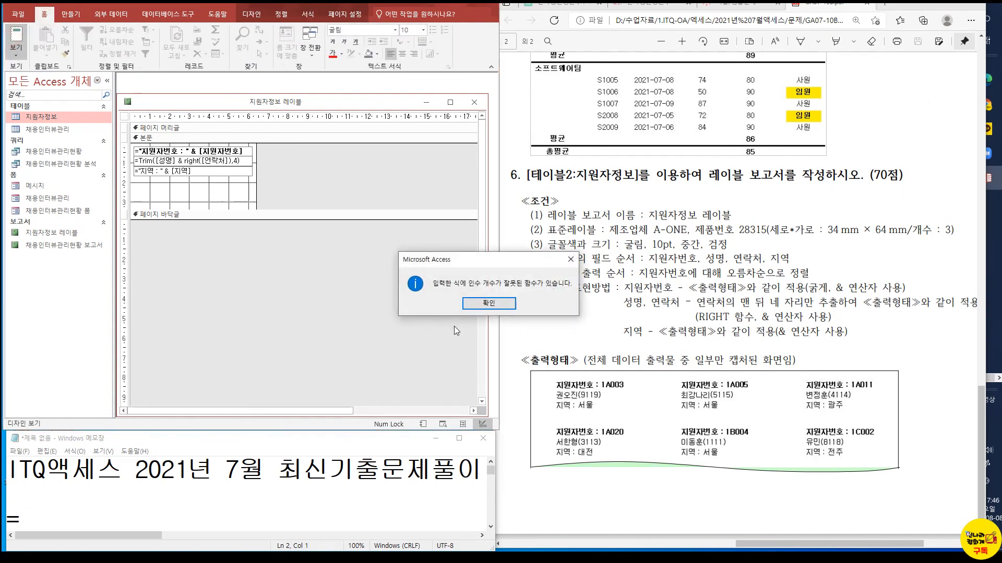
pyautogui.click(483, 304)
# Insert "(" & before the right function in the second text box's expression
pyautogui.click(184, 160)
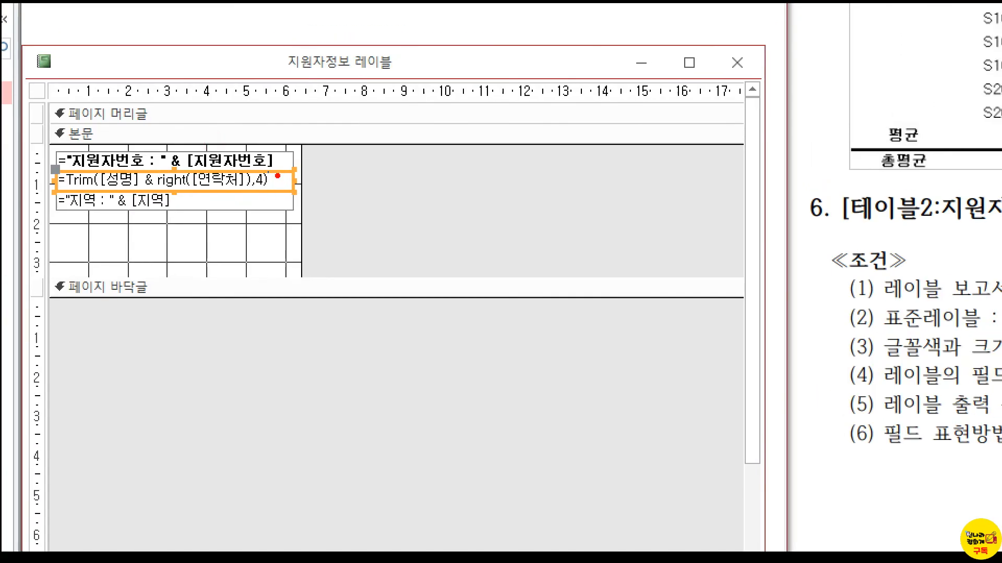
pyautogui.click(266, 170)
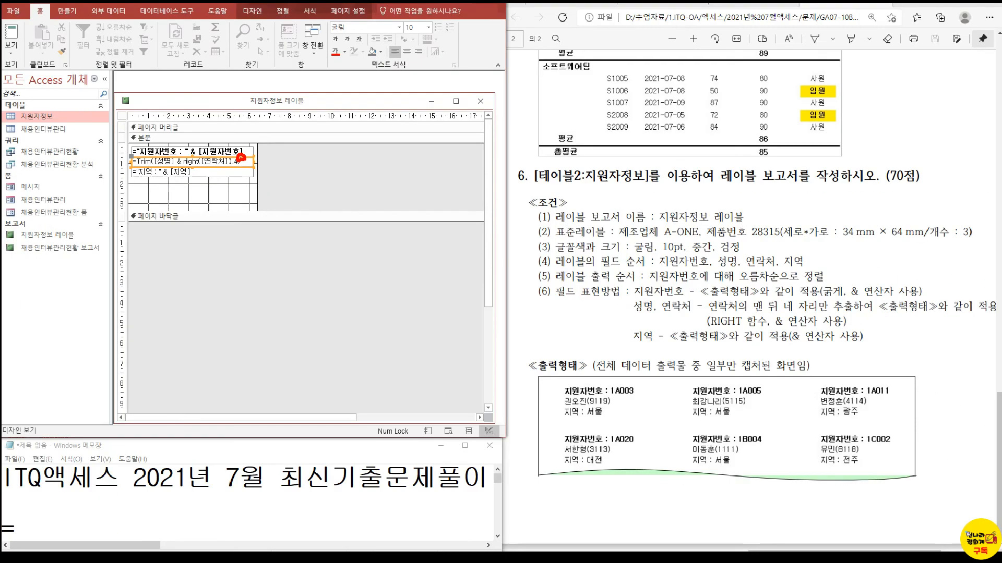
pyautogui.click(245, 162)
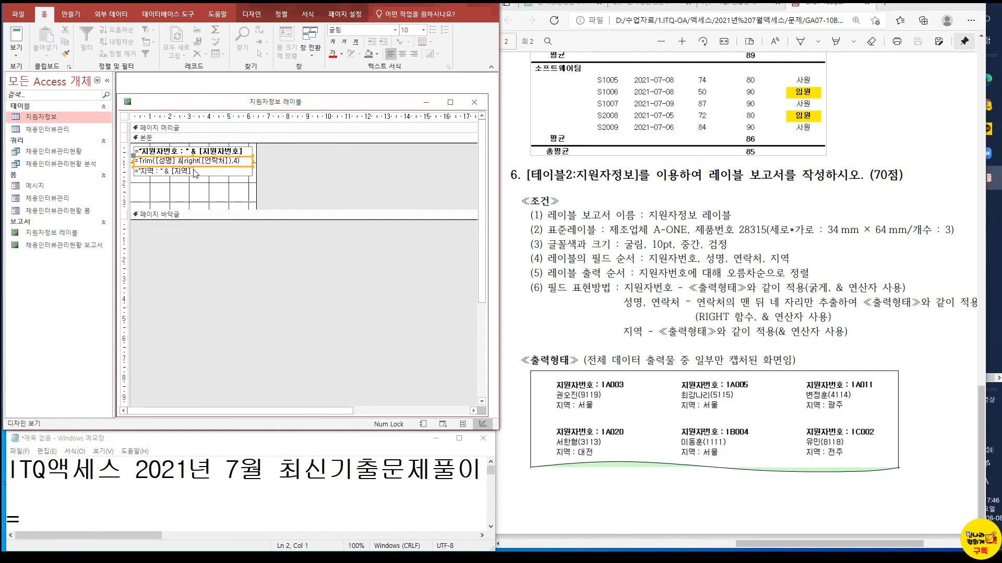
pyautogui.write('"("')
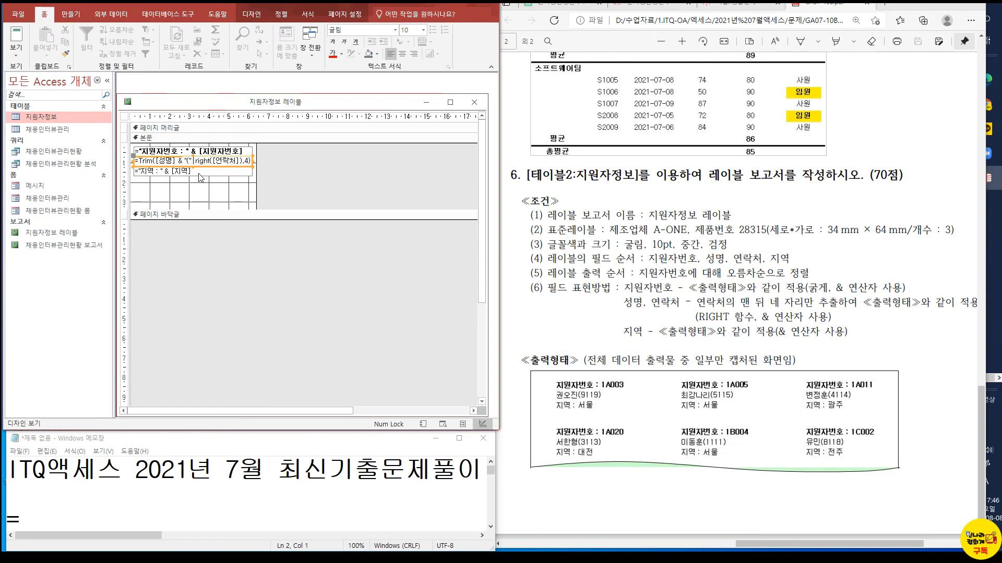
pyautogui.write(' &')
# Try to show the report view again, then discard the edits to the second text box's expression
pyautogui.click(21, 46)
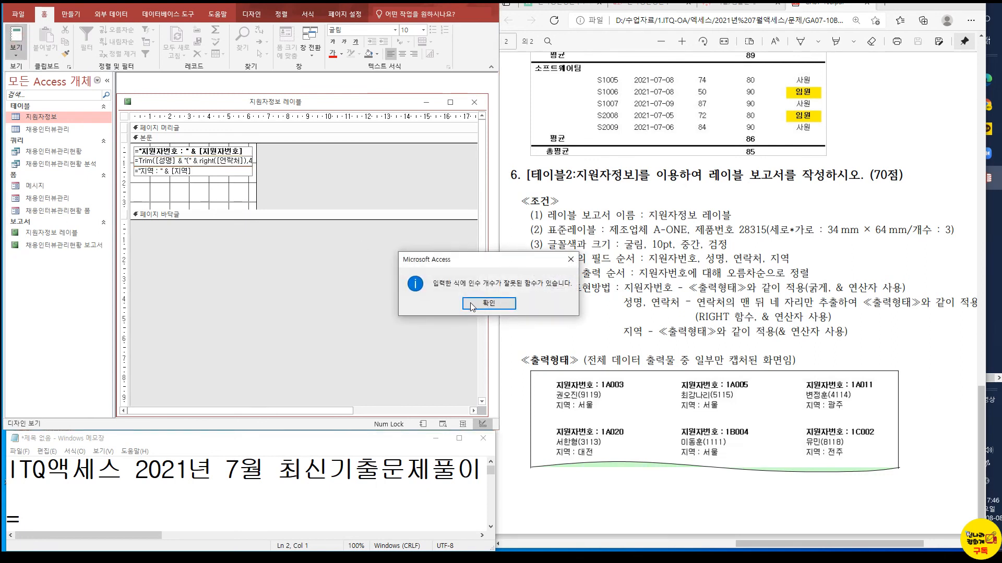
pyautogui.press('Return')
pyautogui.click(257, 178)
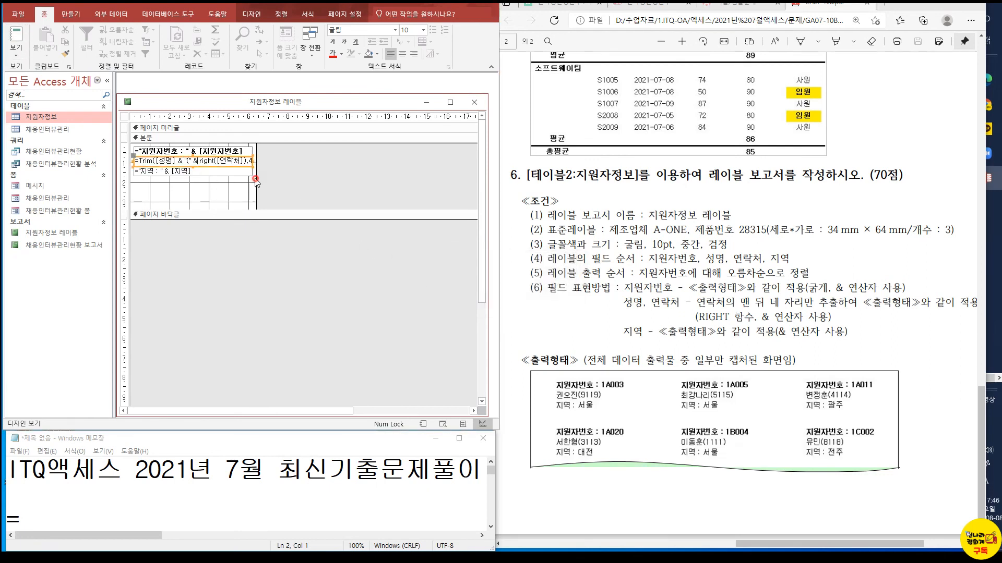
pyautogui.click(488, 304)
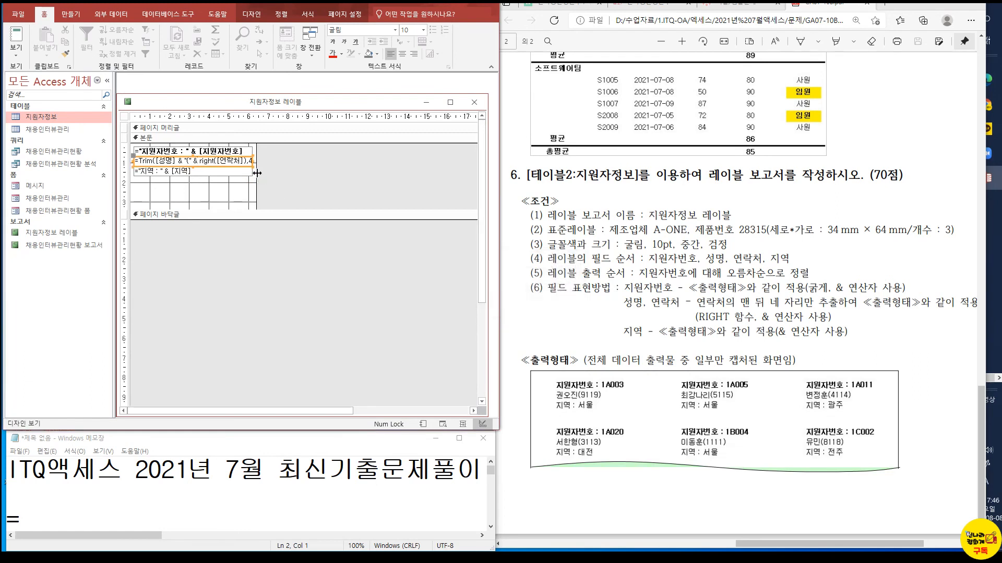
pyautogui.click(275, 173)
pyautogui.press('Escape')
pyautogui.press('Escape')
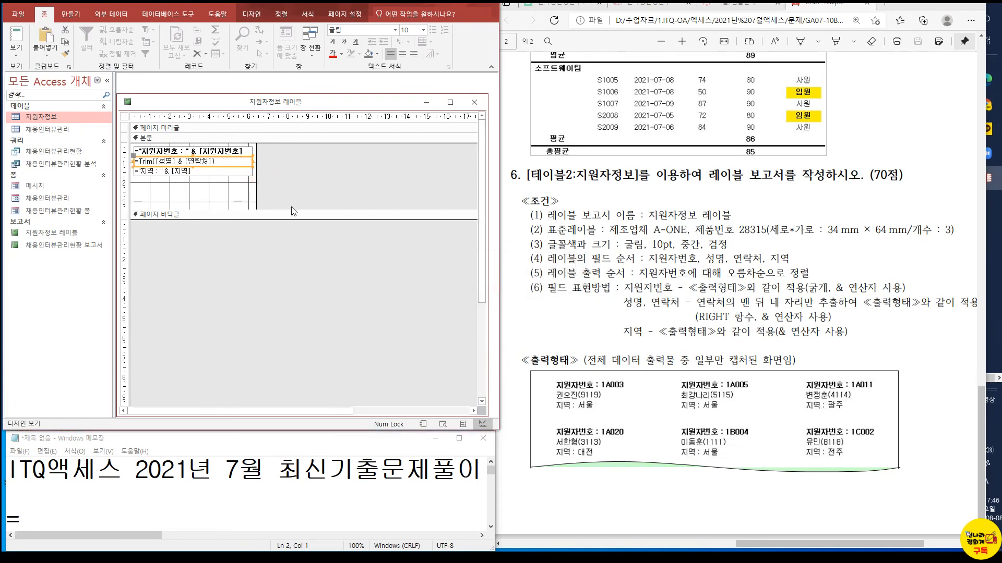
# Widen the label report's design area to about 7.8 cm
pyautogui.moveTo(256, 188); pyautogui.dragTo(284, 188)
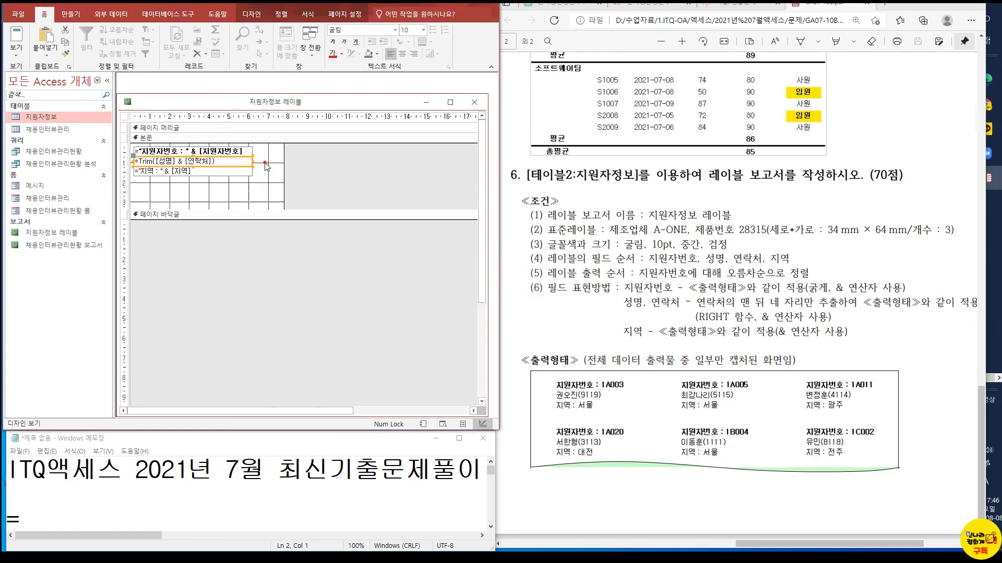
pyautogui.click(263, 197)
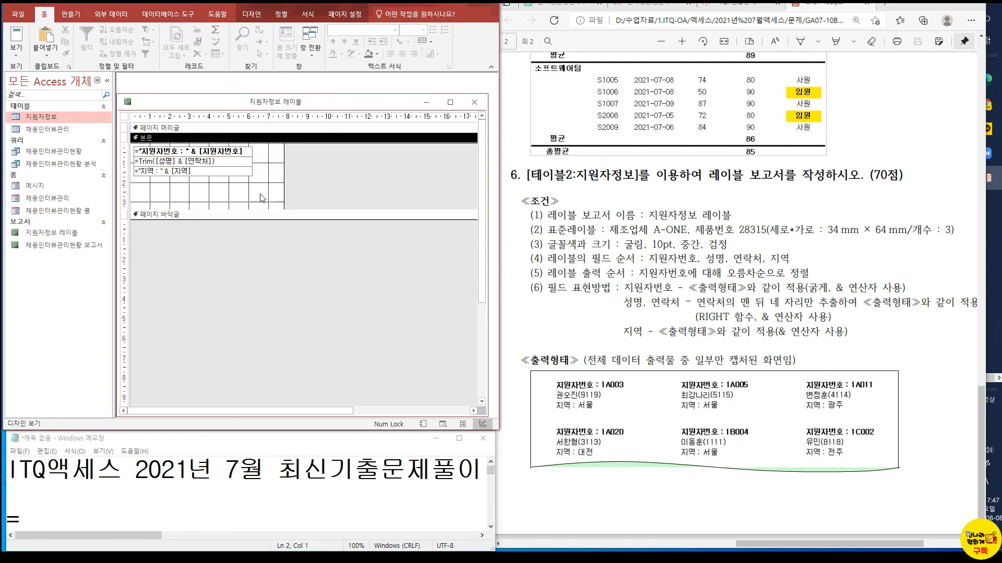
# Copy the expression =Trim([성명] & [연락처]) from the second text box over the lone = line in an enlarged Notepad window
pyautogui.click(209, 161)
pyautogui.hotkey('ctrl', 'a')
pyautogui.hotkey('ctrl', 'c')
pyautogui.moveTo(205, 432); pyautogui.dragTo(206, 259)
pyautogui.moveTo(141, 366); pyautogui.dragTo(5, 342)
pyautogui.hotkey('ctrl', 'v')
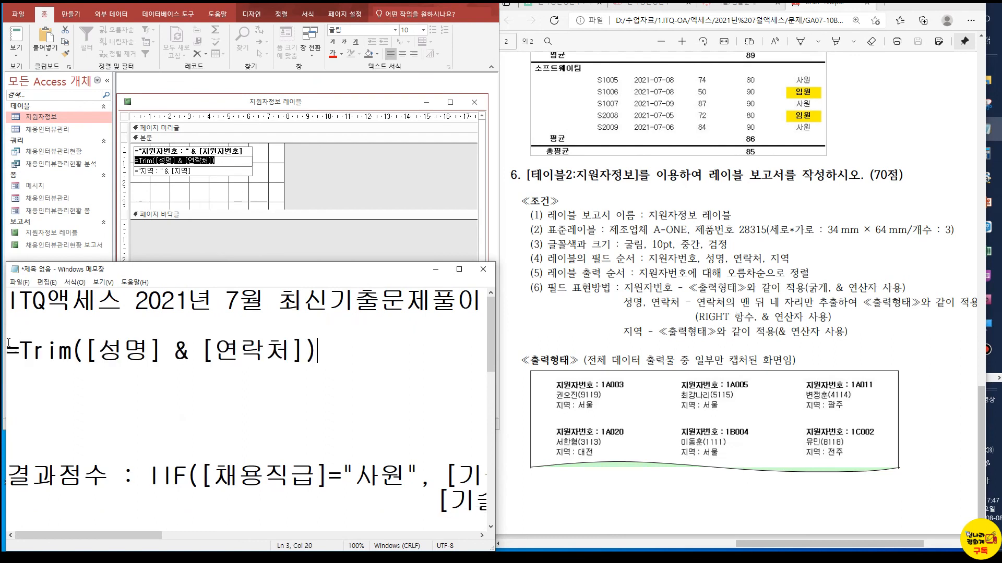
# In the Notepad copy, close the Trim function right after [성명] and remove the closing parenthesis after [연락처]
pyautogui.click(105, 356)
pyautogui.click(200, 346)
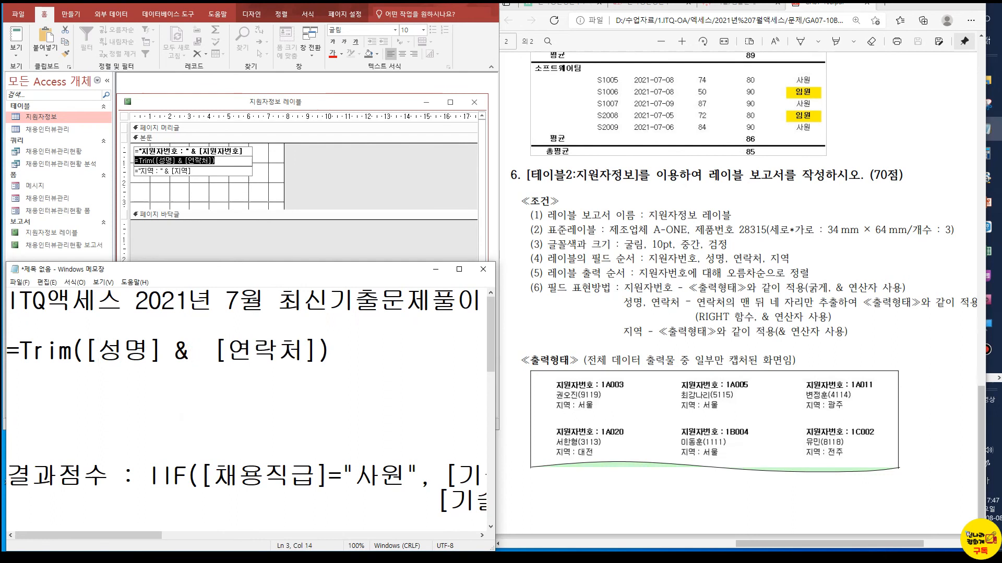
pyautogui.click(162, 348)
pyautogui.write(')')
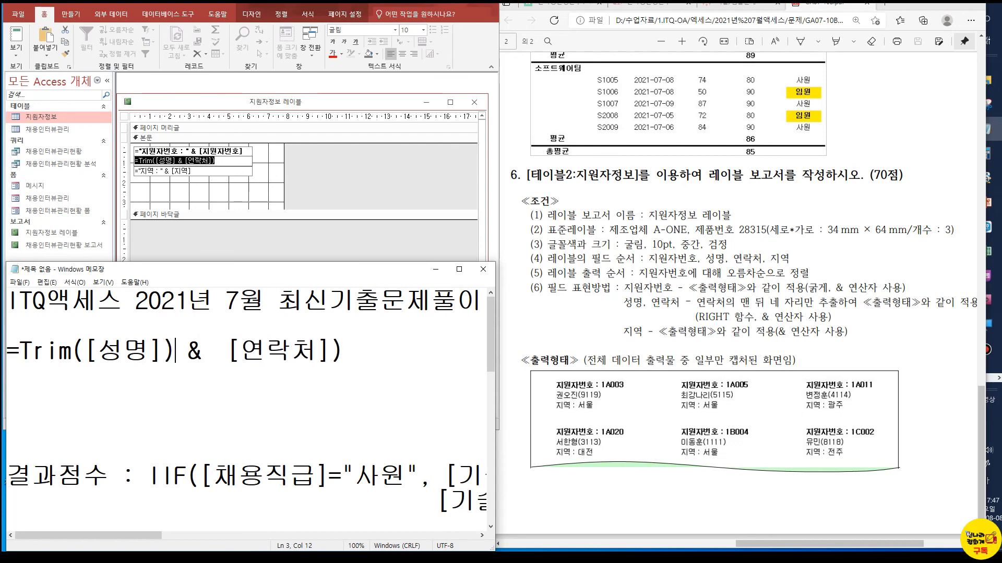
pyautogui.click(370, 354)
pyautogui.press('BackSpace')
# Strip the Trim function and its parentheses from around [성명] so the line reads =[성명] & [연락처]
pyautogui.click(21, 352)
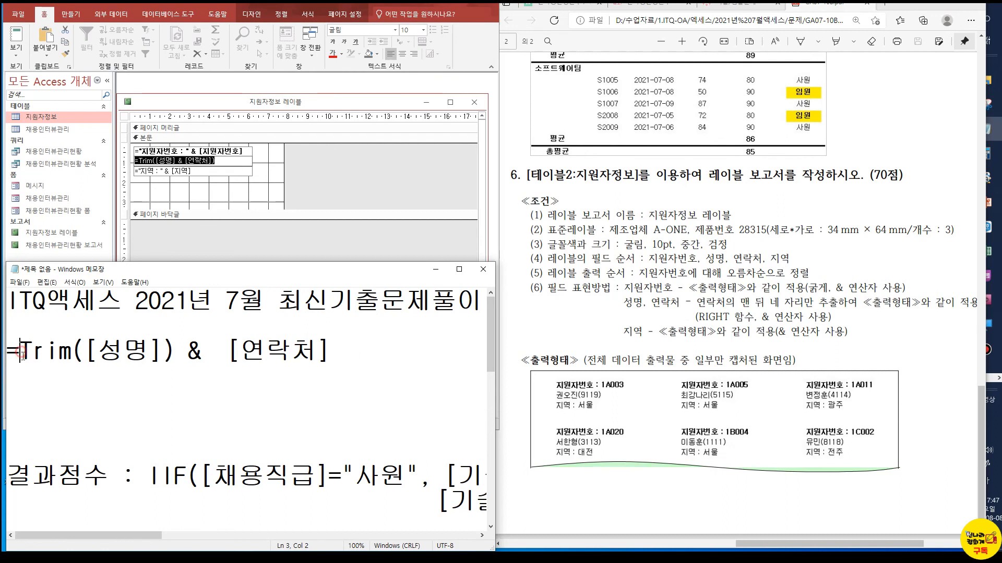
pyautogui.press('Delete')
pyautogui.press('Delete')
pyautogui.press('Delete')
pyautogui.press('Delete')
pyautogui.press('Delete')
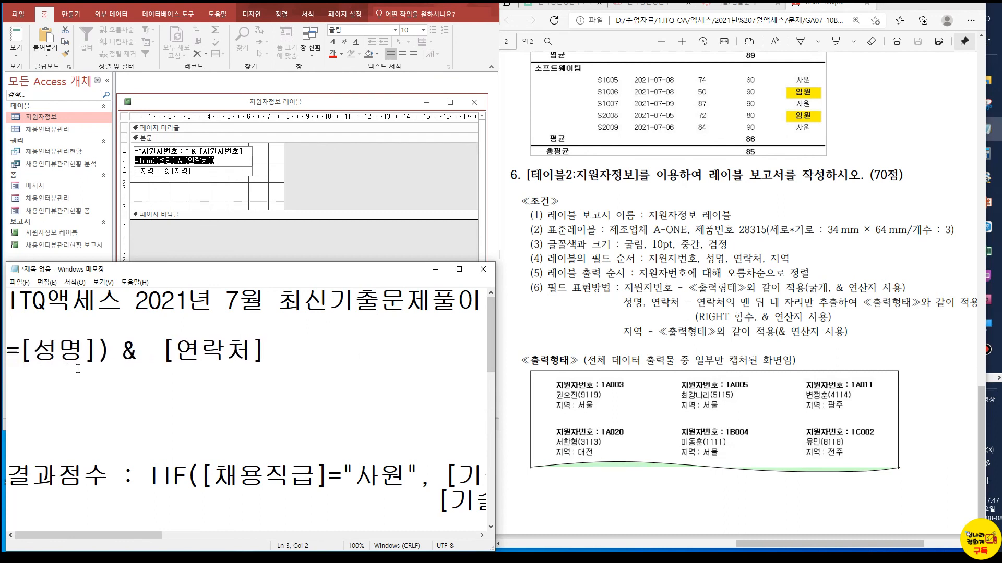
pyautogui.click(97, 349)
pyautogui.press('Delete')
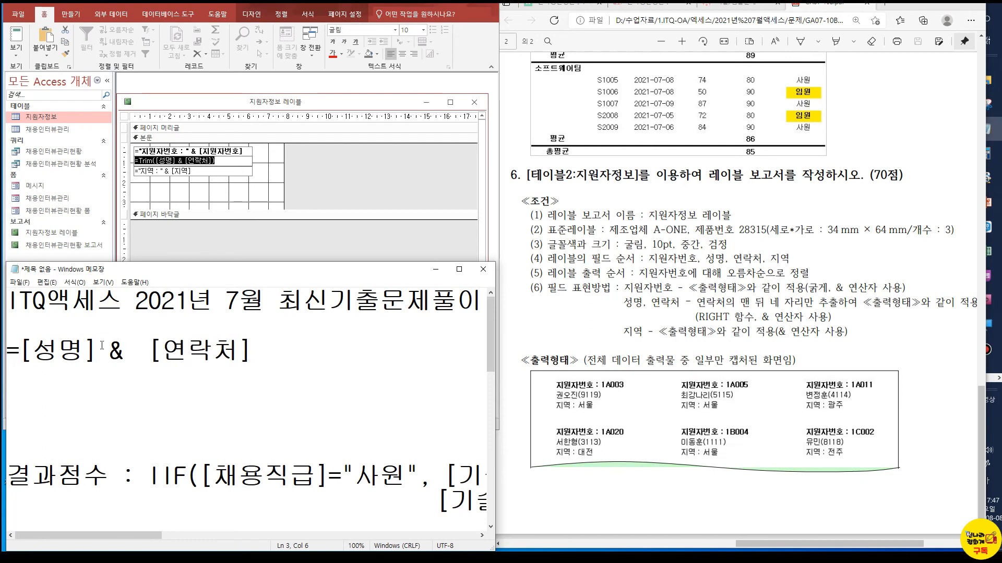
# Insert the quoted opening parenthesis "(" and another & between [성명] & and [연락처]
pyautogui.click(129, 349)
pyautogui.write('( ')
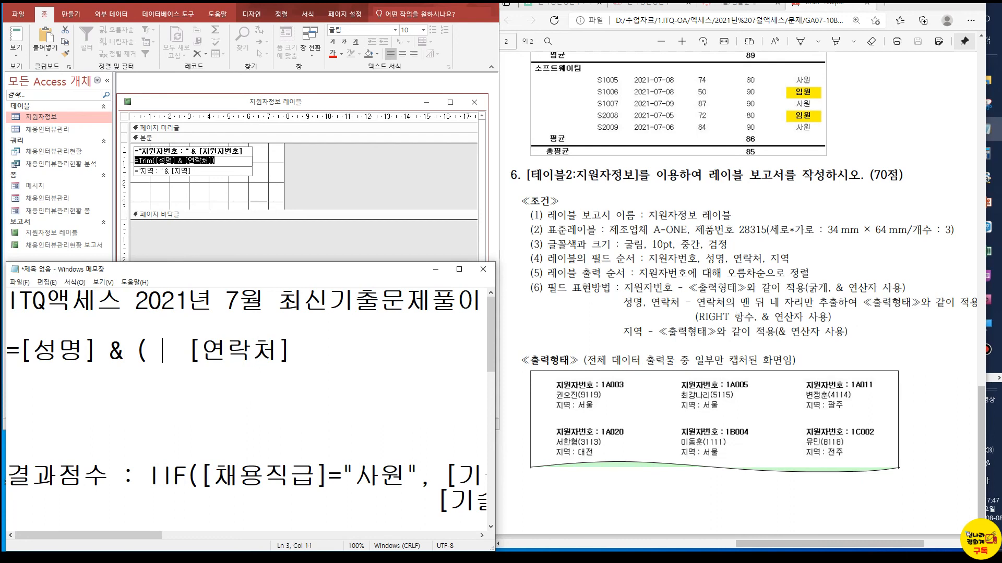
pyautogui.write('&')
pyautogui.click(137, 342)
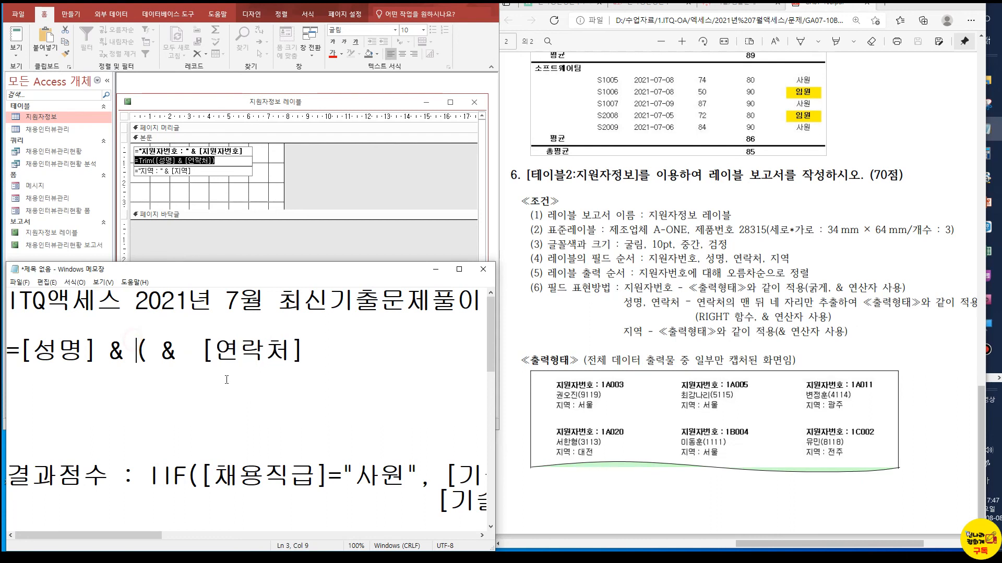
pyautogui.write('"("')
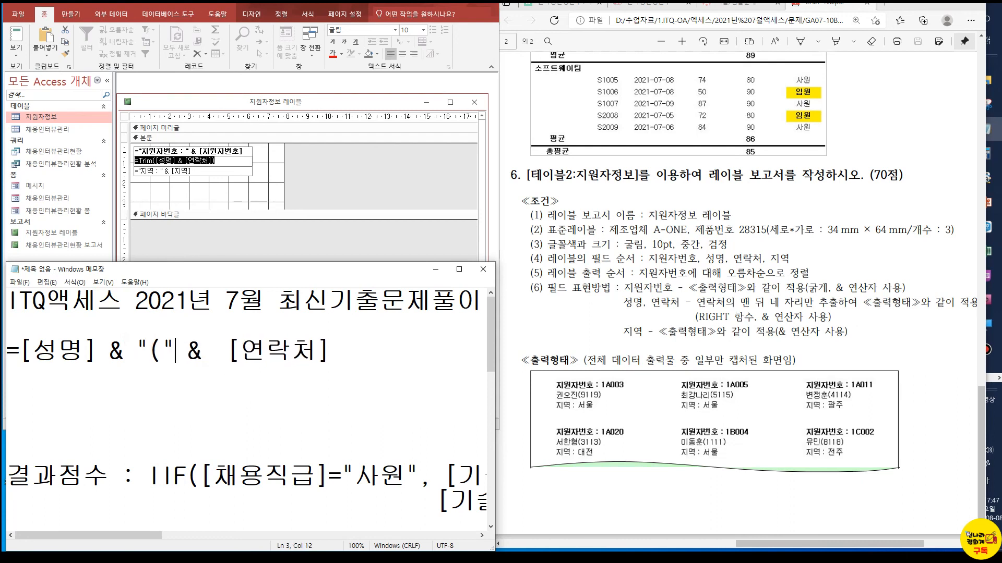
# Wrap [연락처] in the right function with a length of 4, giving right( [연락처],4)
pyautogui.click(214, 351)
pyautogui.write('ㄱ')
pyautogui.press('BackSpace')
pyautogui.press('Hangul')
pyautogui.write('righ')
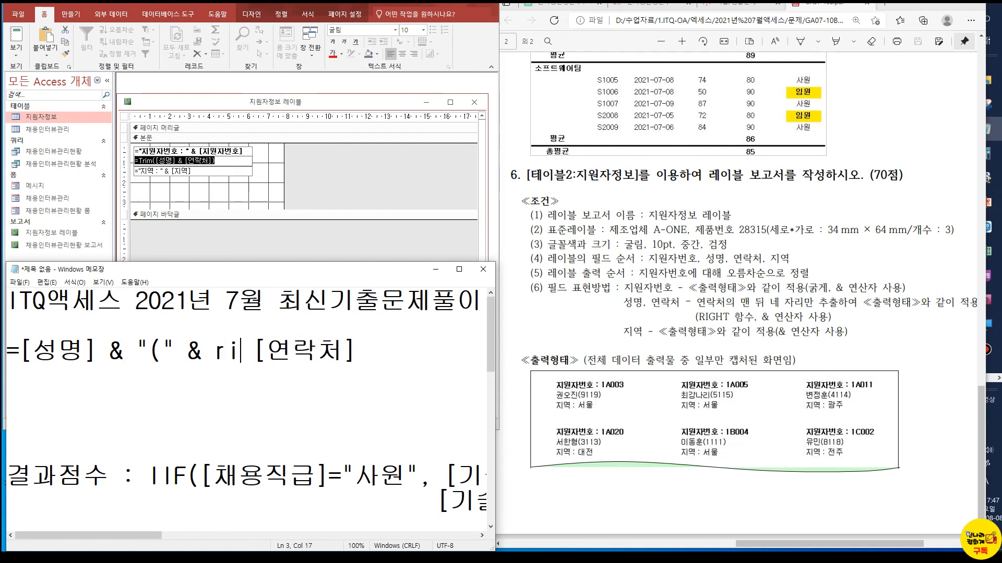
pyautogui.write('t(')
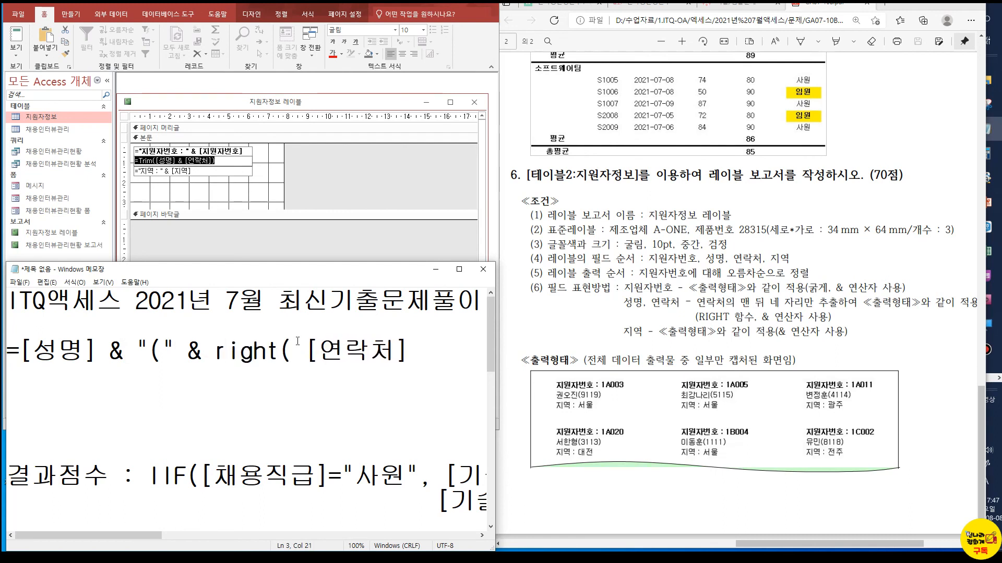
pyautogui.click(429, 363)
pyautogui.write(',4)&")"')
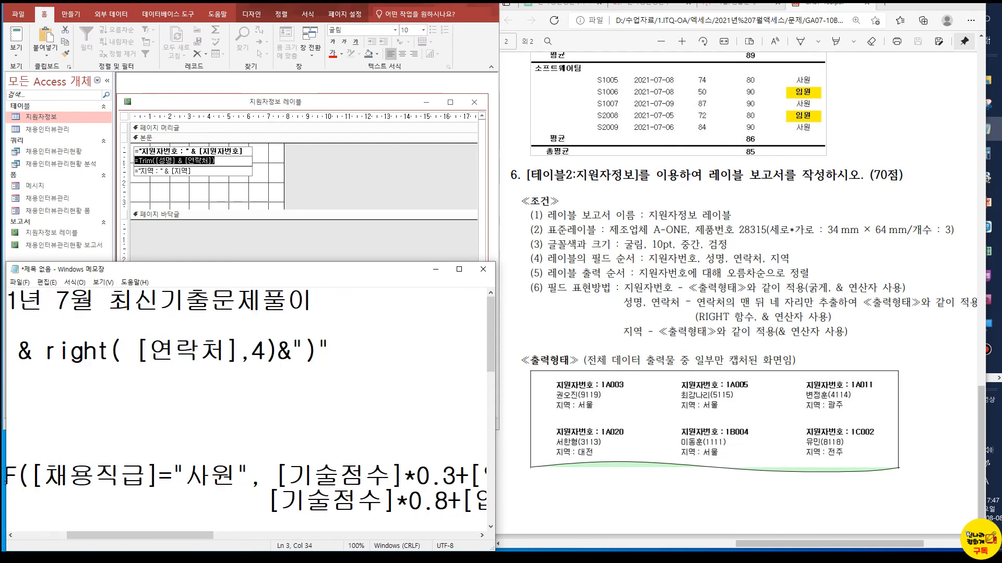
# Replace the second text box's expression in the label report with the Notepad line =[성명] & "(" & right( [연락처],4)&")"
pyautogui.moveTo(367, 346); pyautogui.dragTo(8, 349)
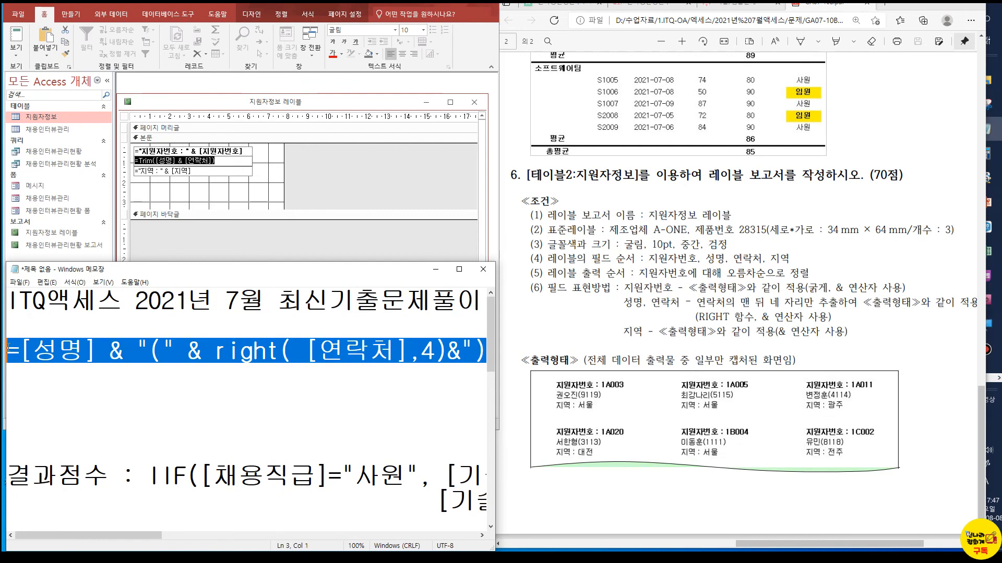
pyautogui.click(232, 161)
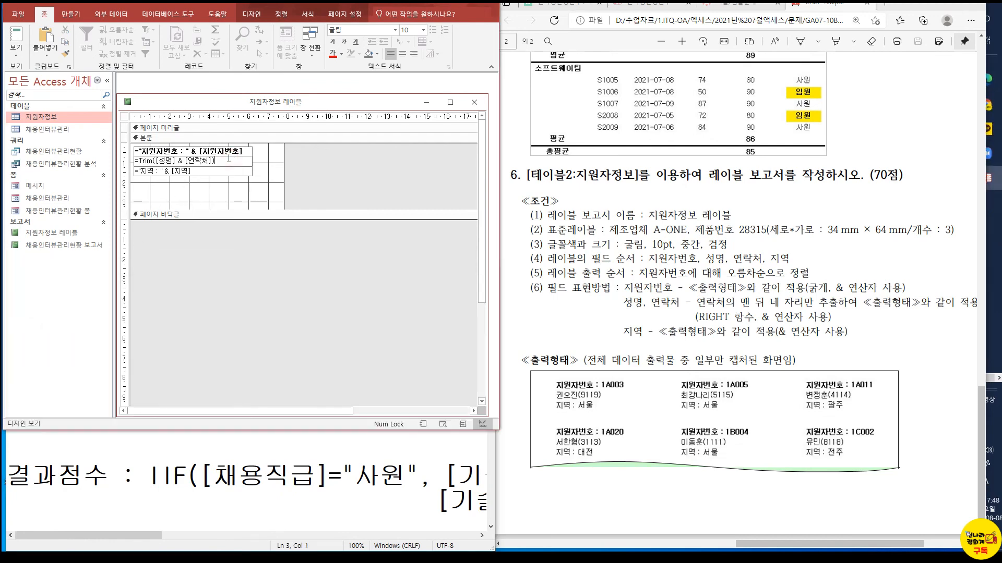
pyautogui.write('[성명] & "(" & Right([연락처],4) & ")"')
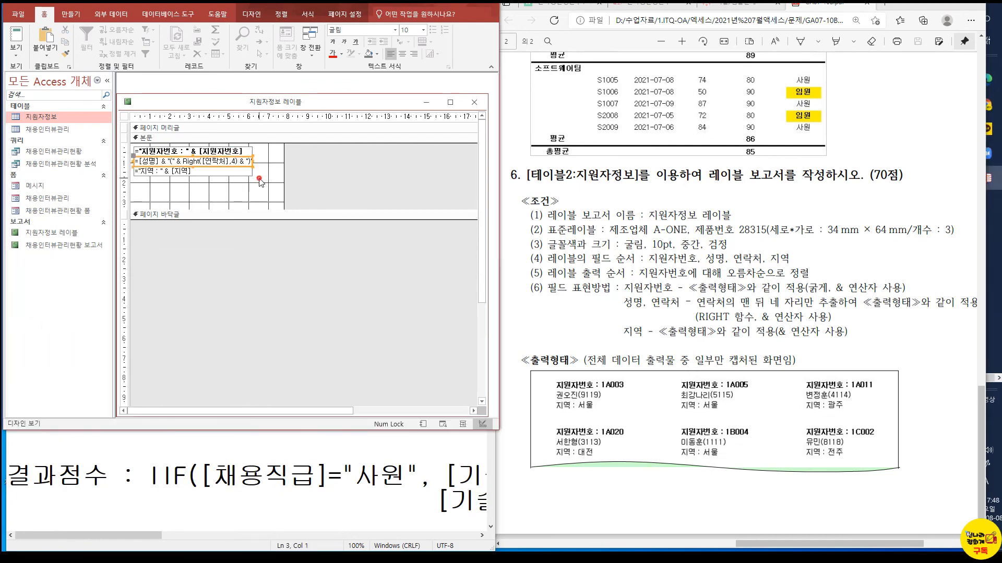
pyautogui.click(259, 181)
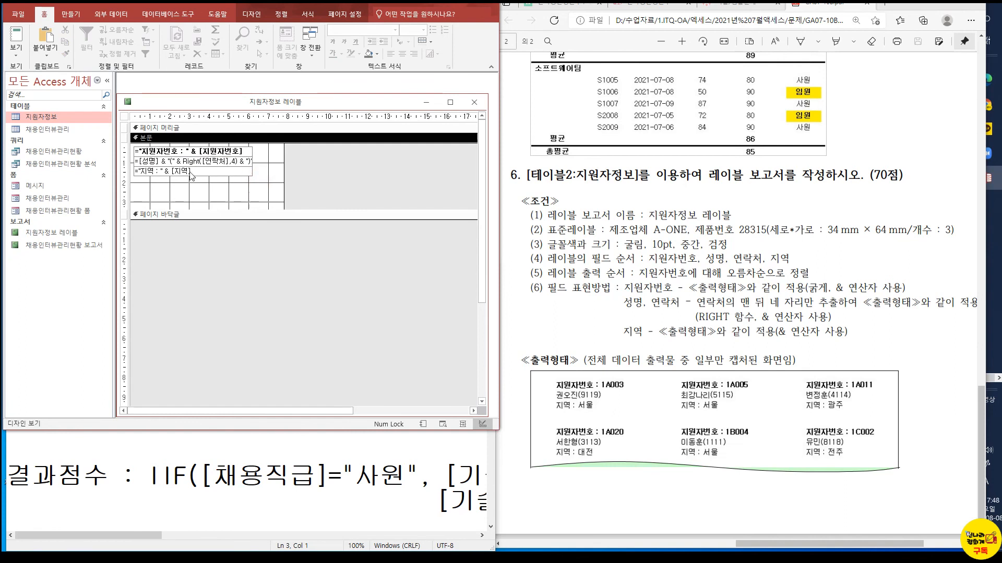
# Check the label report in report view and in print preview at 100% zoom
pyautogui.click(16, 39)
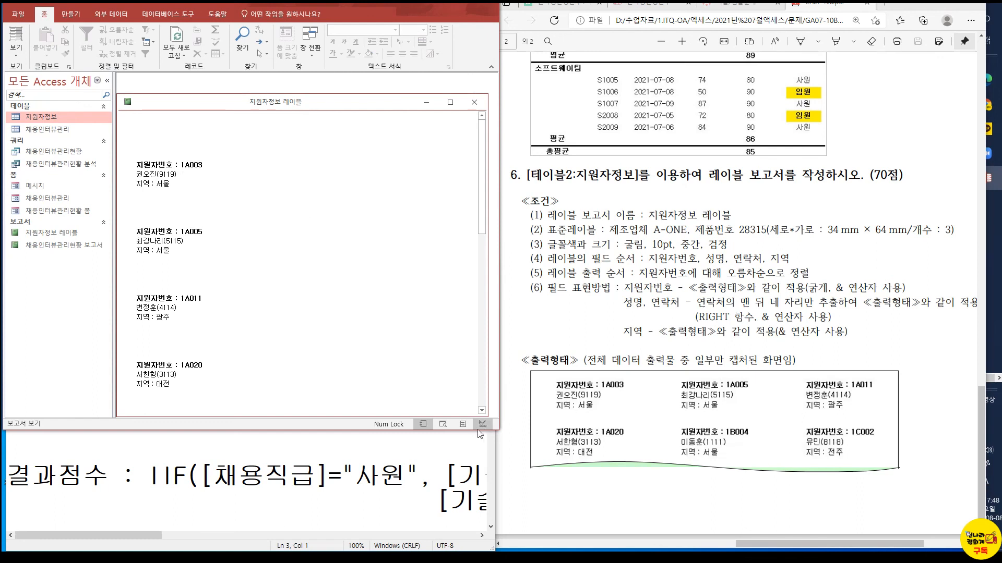
pyautogui.click(462, 425)
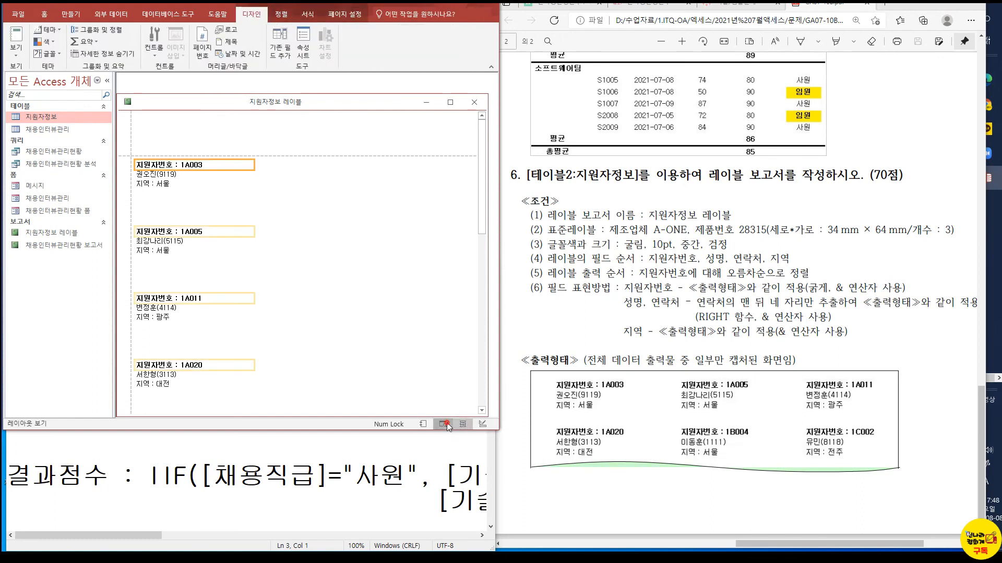
pyautogui.click(447, 425)
pyautogui.click(449, 328)
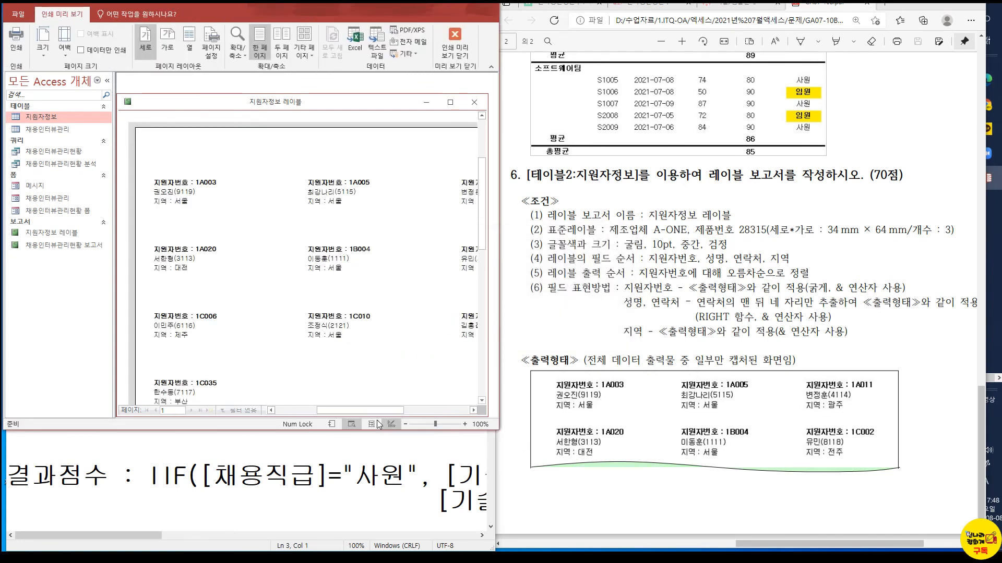
pyautogui.hotkey('ctrl', '1')
pyautogui.click(343, 419)
pyautogui.moveTo(340, 403); pyautogui.dragTo(394, 448)
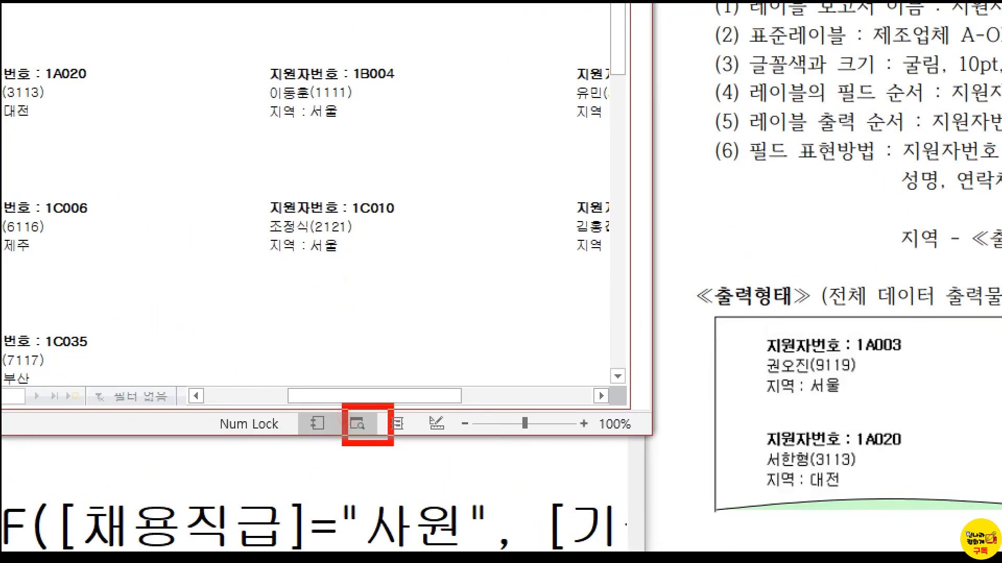
pyautogui.press('Escape')
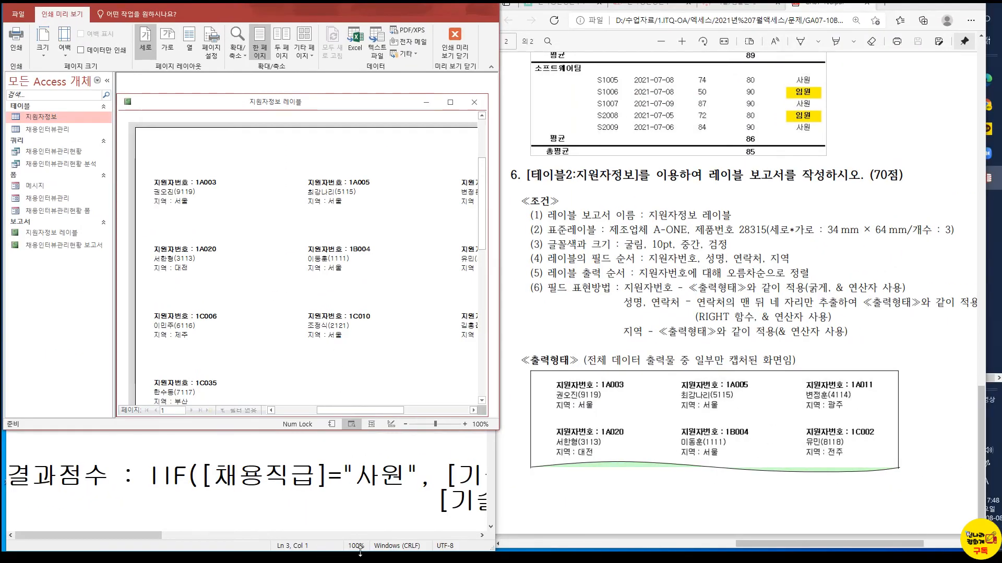